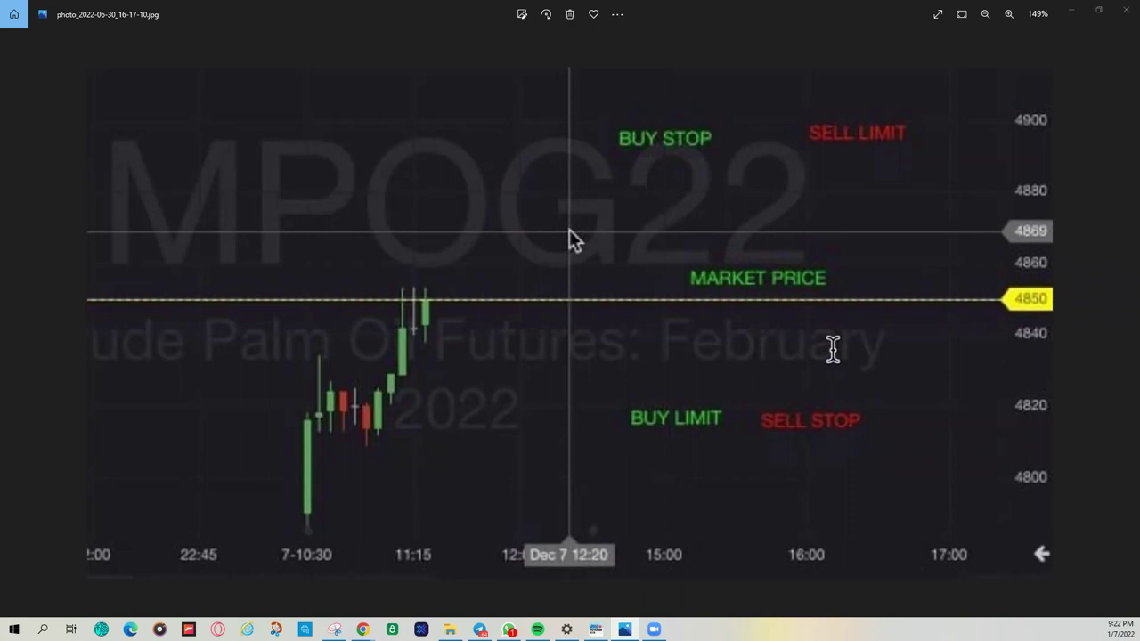
Switch to the RHB TradeSmart DMA application form, compare the platform subscription options and select CQG Desktop.
click(1073, 9)
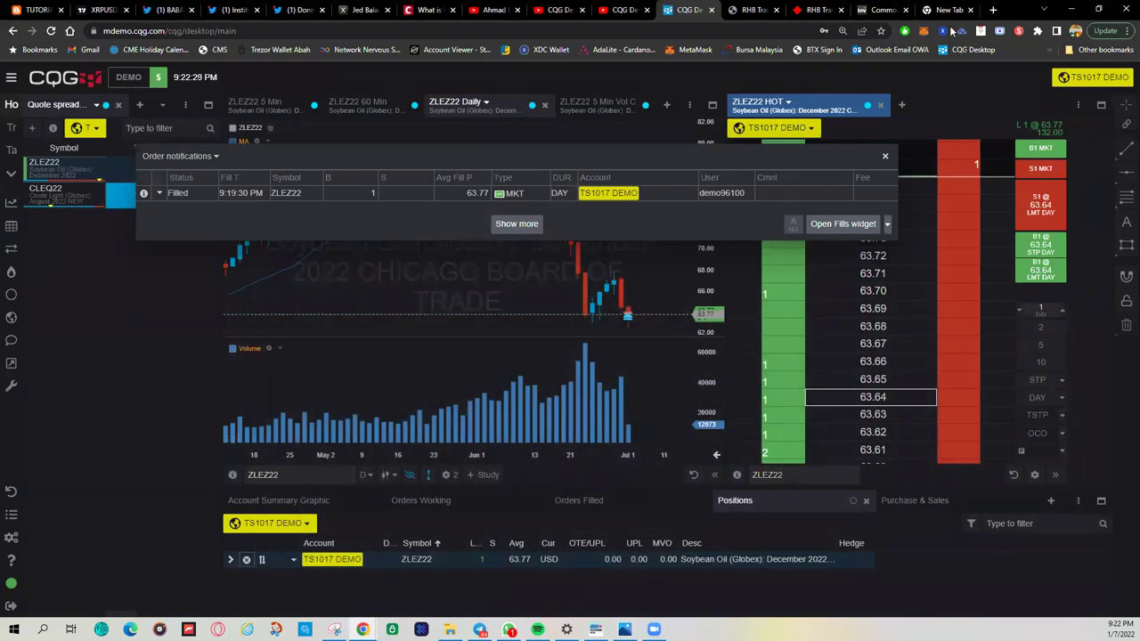
click(750, 10)
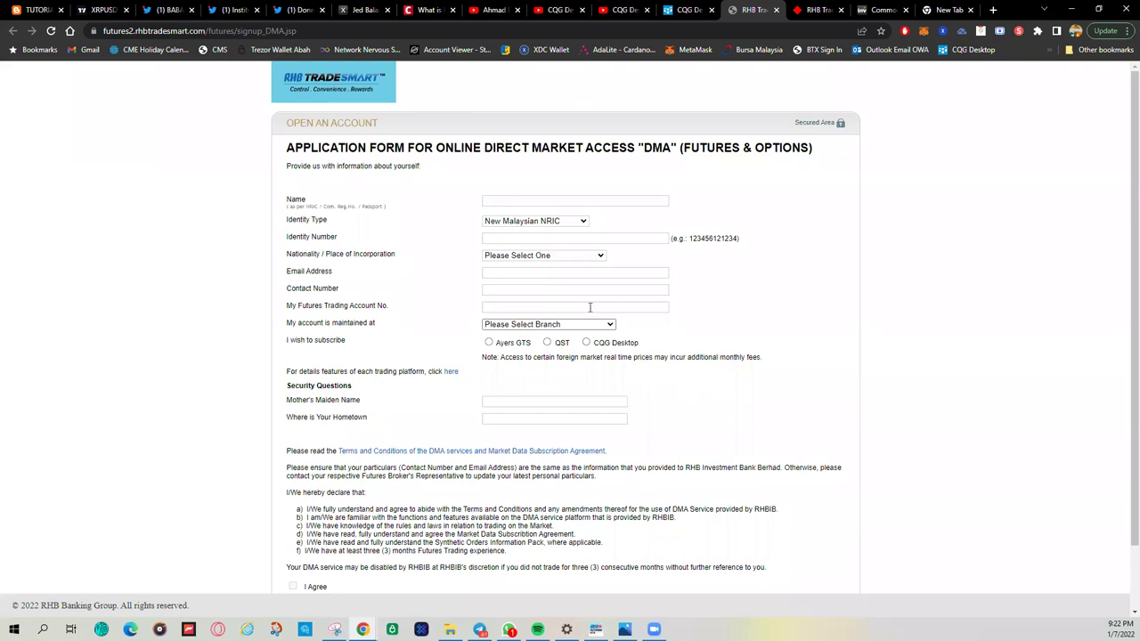
click(489, 343)
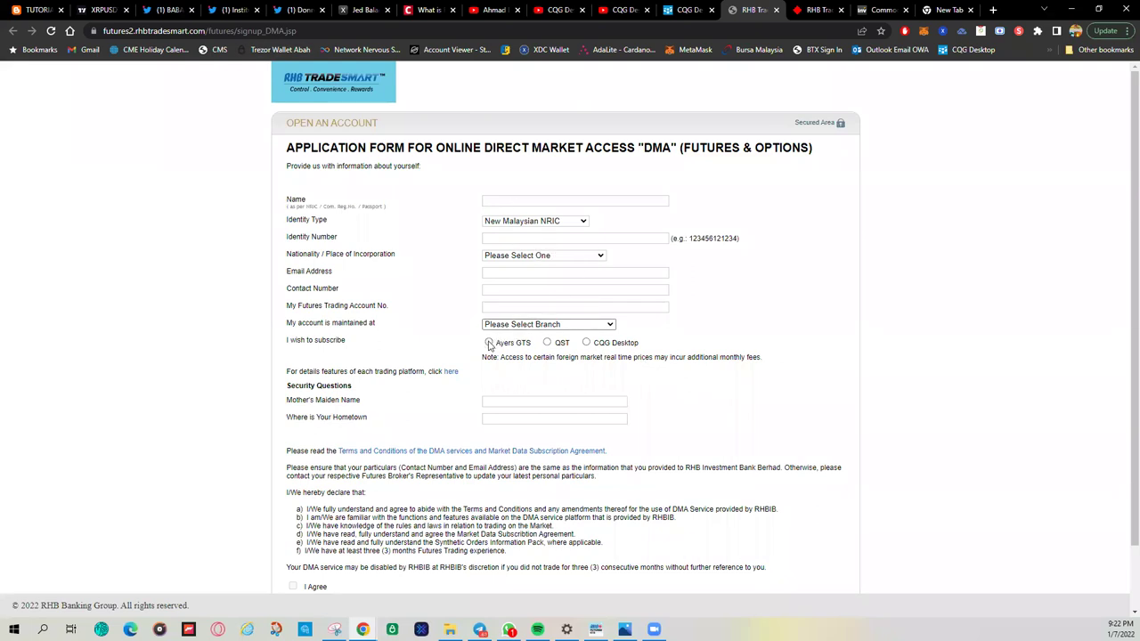
click(586, 344)
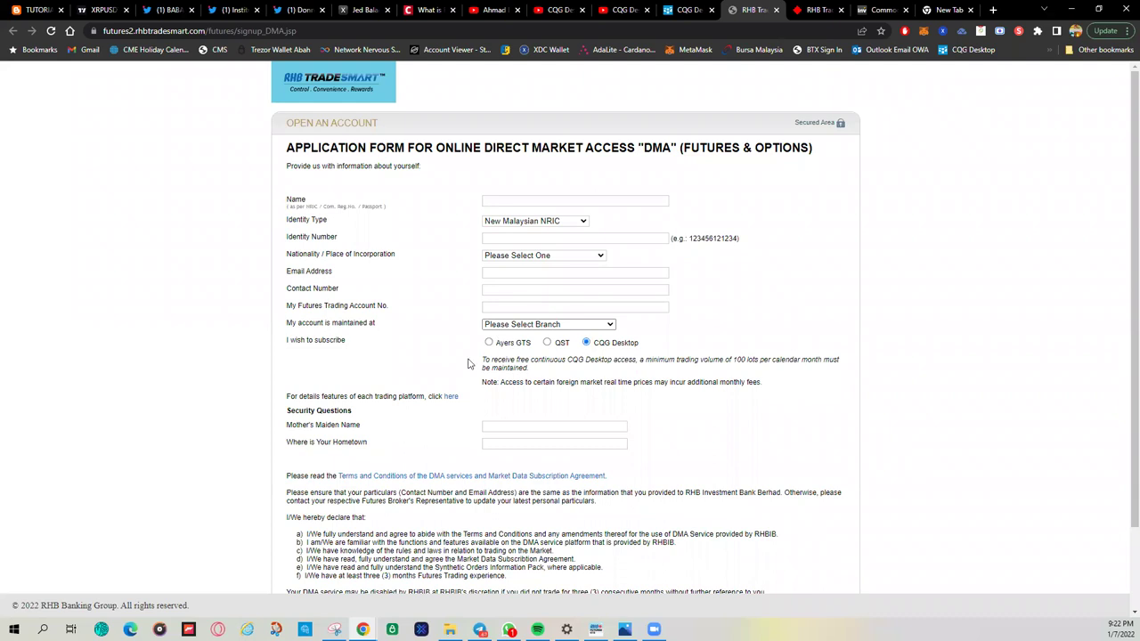
scroll(412, 429, down, 2)
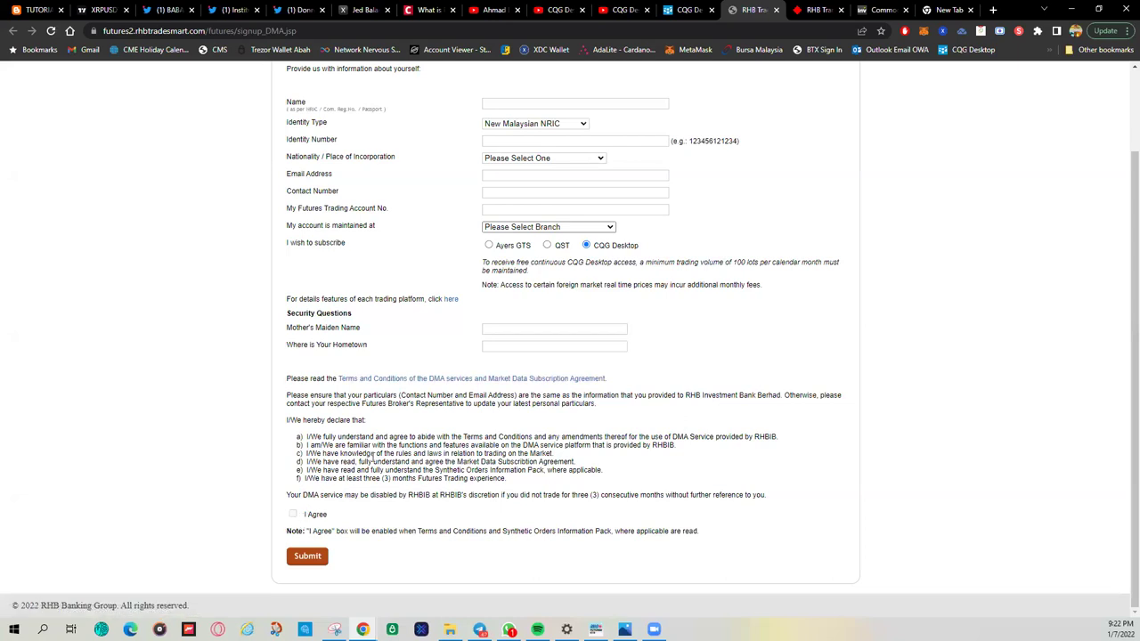
scroll(377, 456, up, 2)
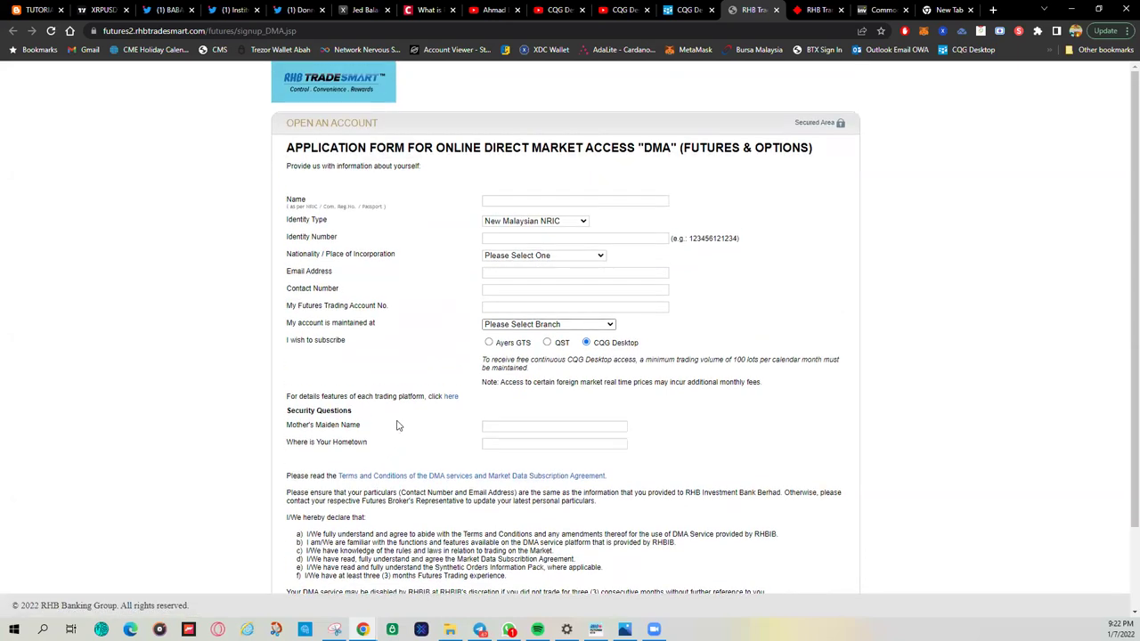
click(488, 343)
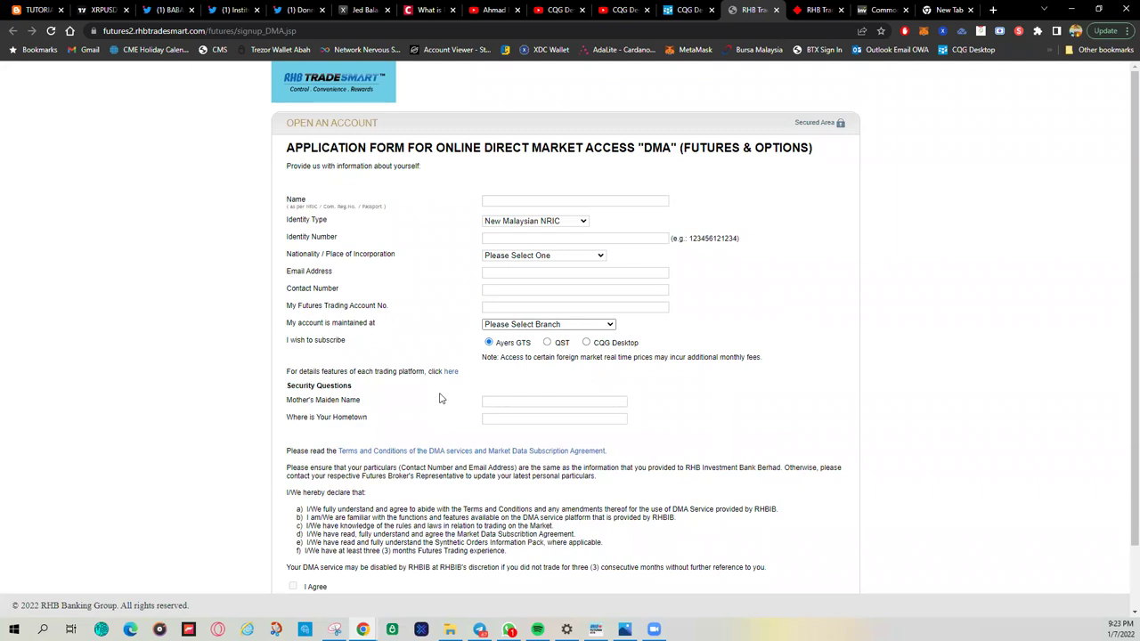
click(587, 343)
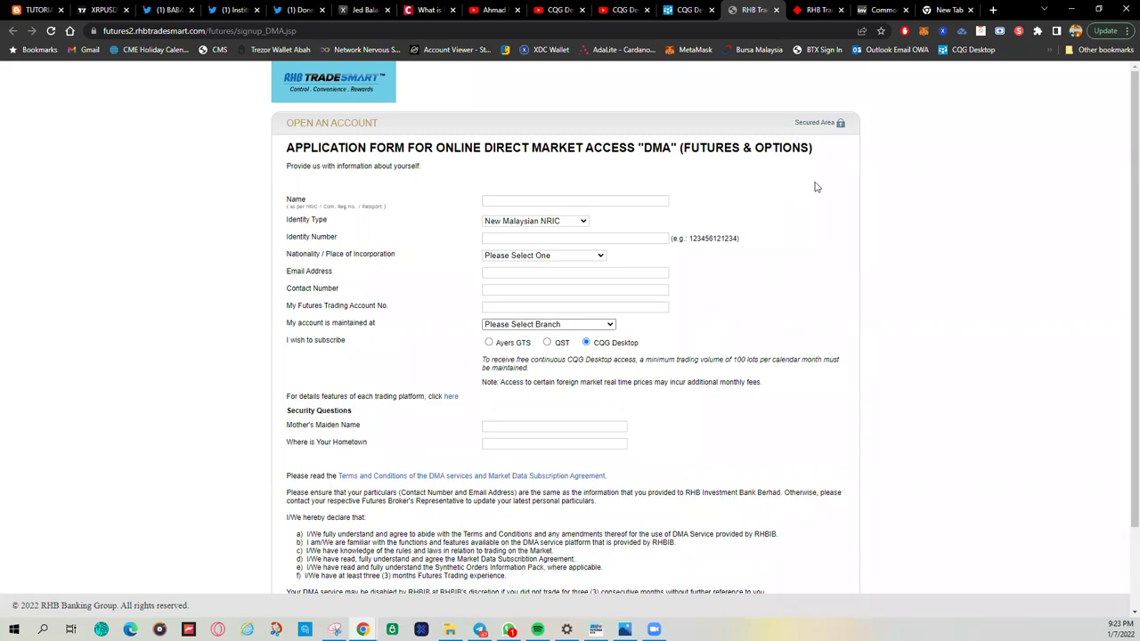
Return to the CQG demo trading platform and dismiss the order notifications window covering the chart.
click(687, 10)
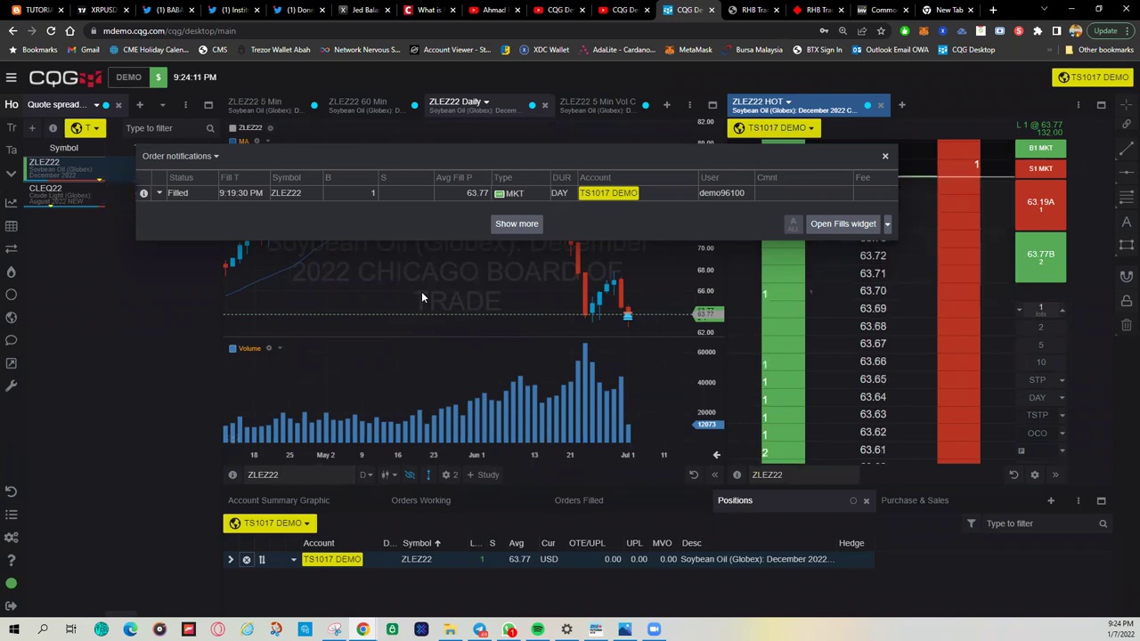
drag(563, 156, 549, 249)
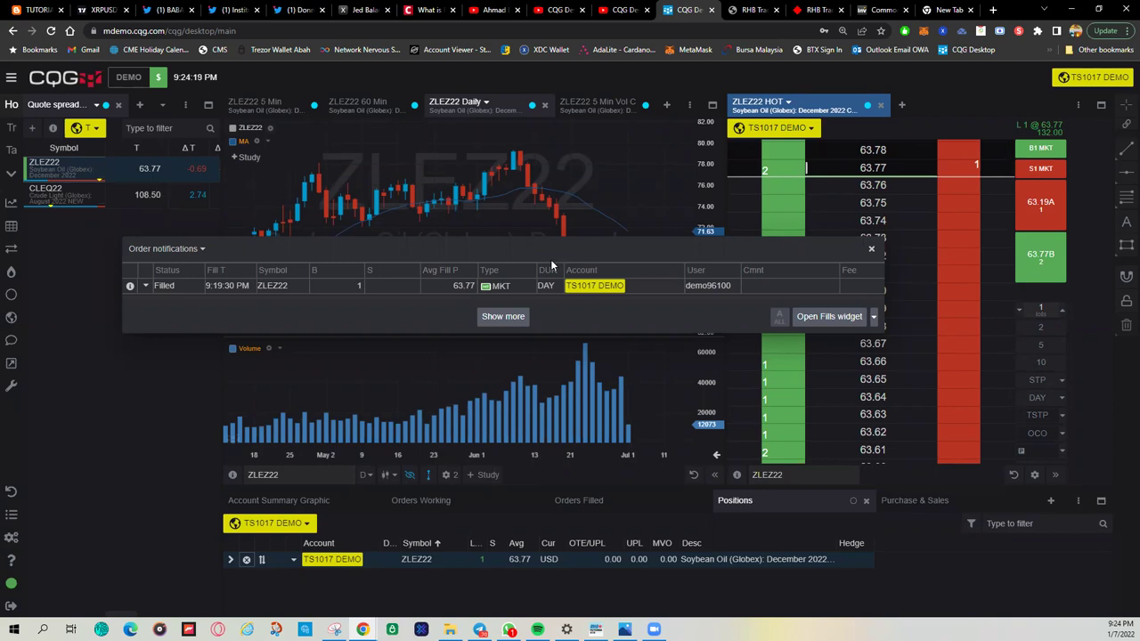
drag(556, 249, 559, 235)
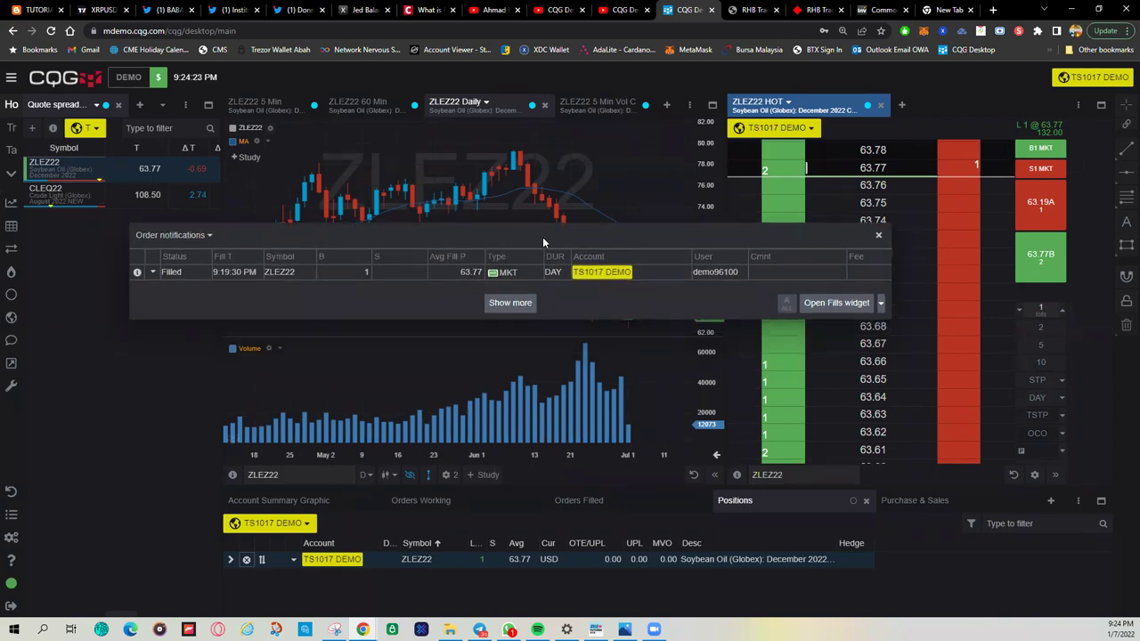
click(878, 235)
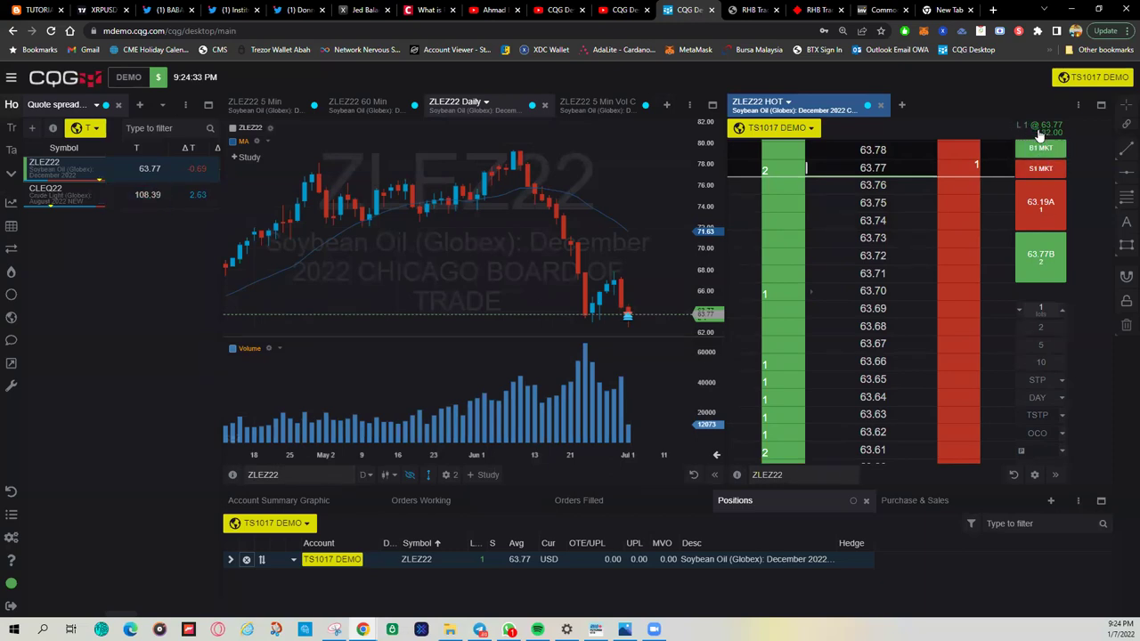
Close the long soybean oil position by selling 1 ZLEZ22 at market, and dismiss the fill notification.
click(1039, 127)
click(987, 114)
click(1040, 169)
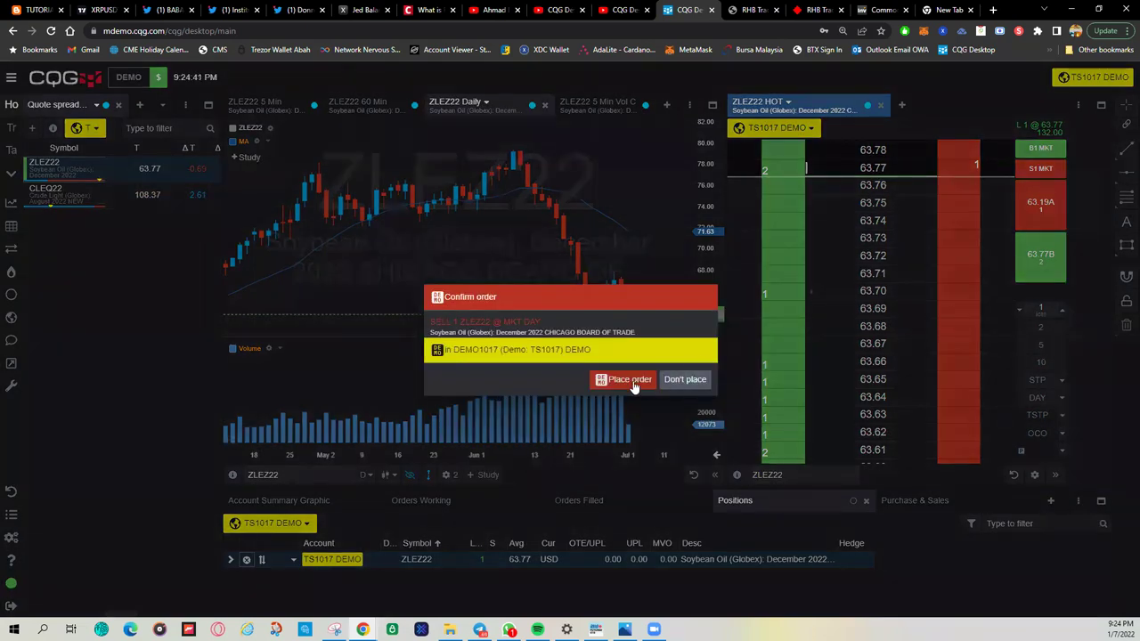
click(629, 379)
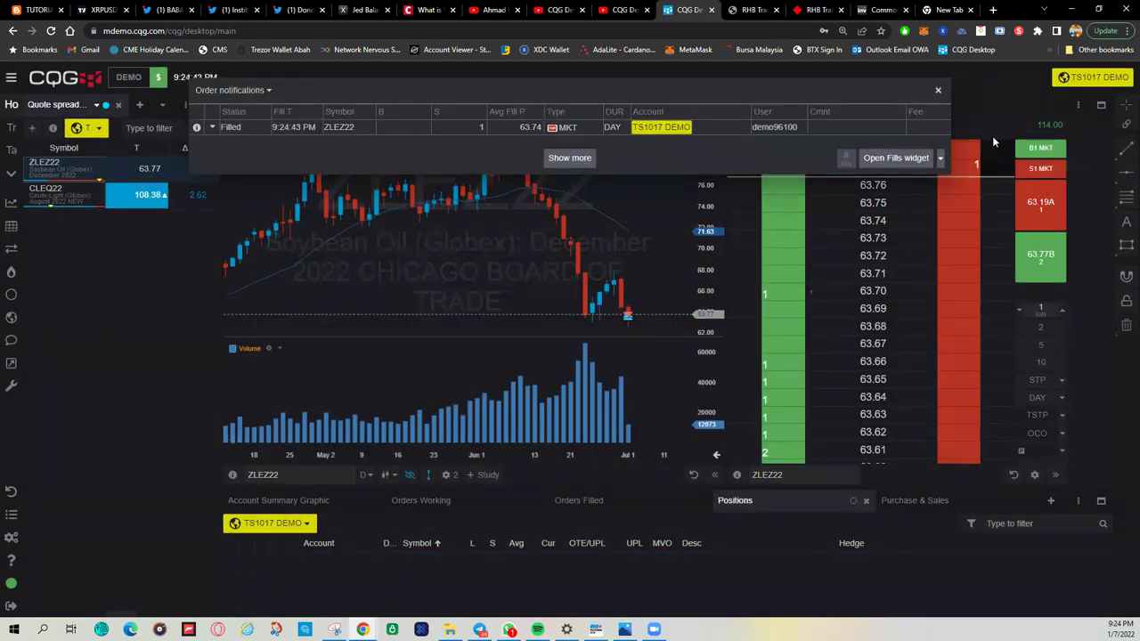
click(938, 89)
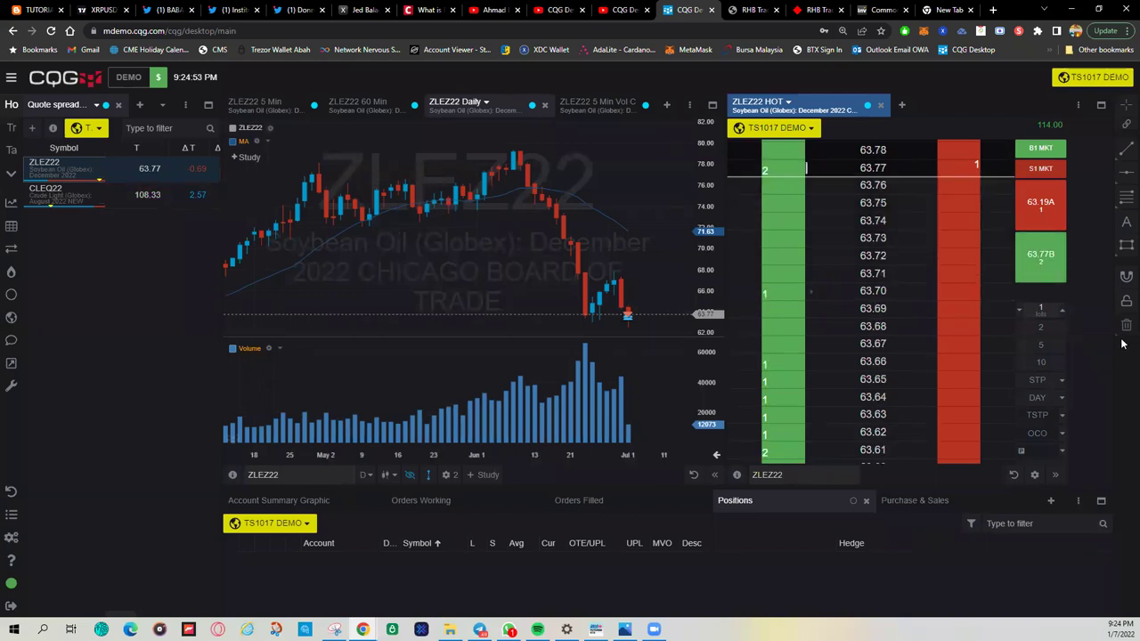
Load the crude oil contract CLEQ22 from the quote list and place a market order to buy 1 lot.
scroll(926, 369, up, 4)
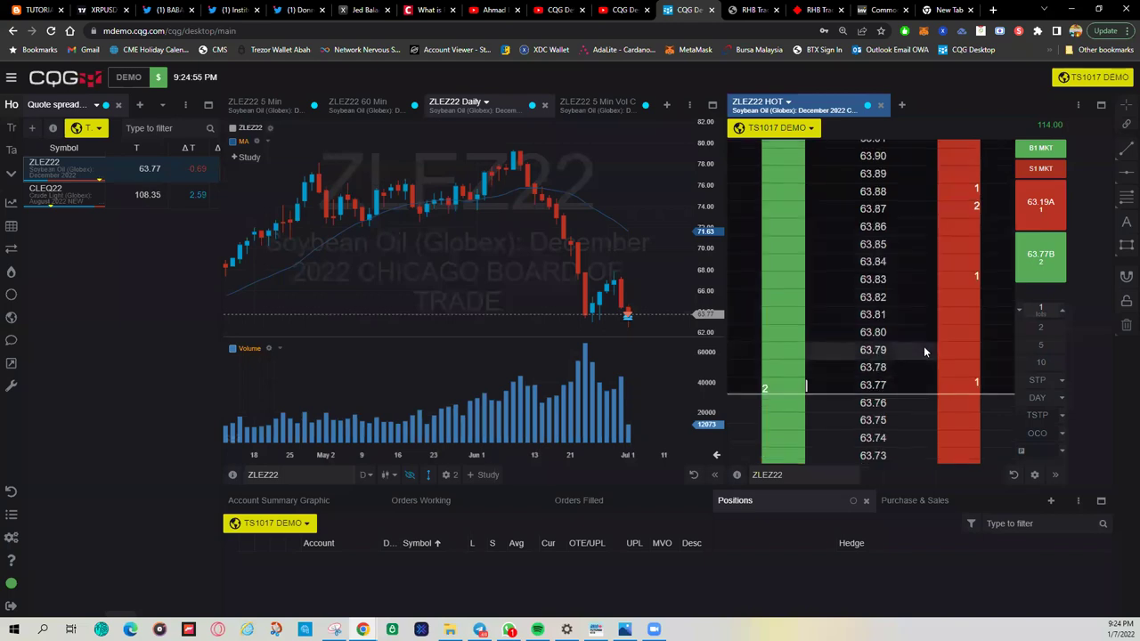
scroll(923, 350, down, 2)
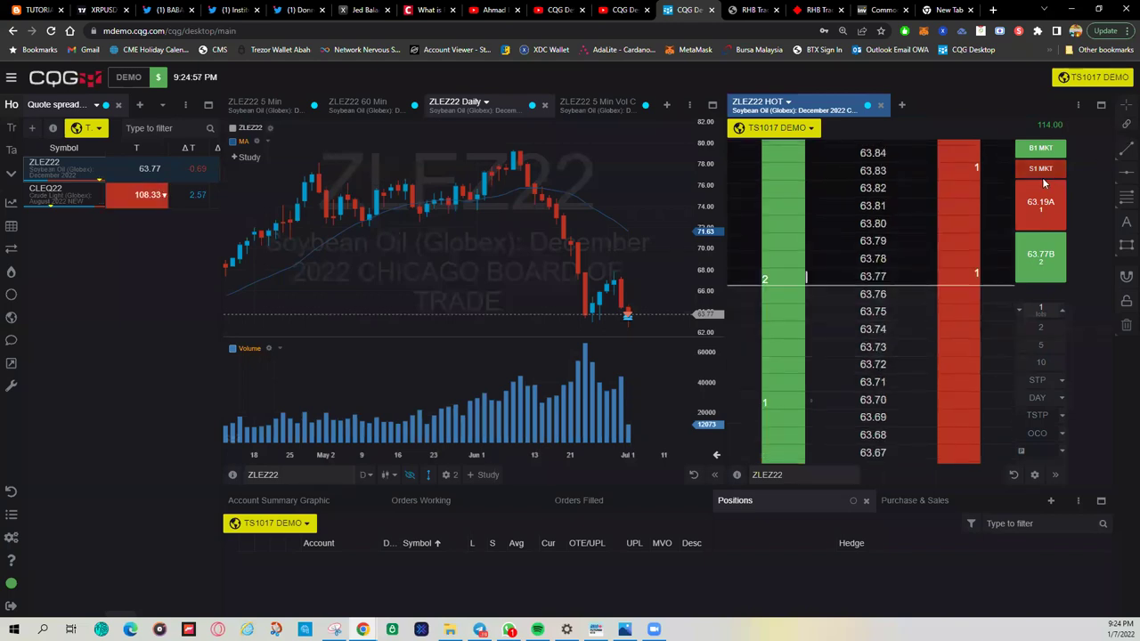
mouse_move(1042, 189)
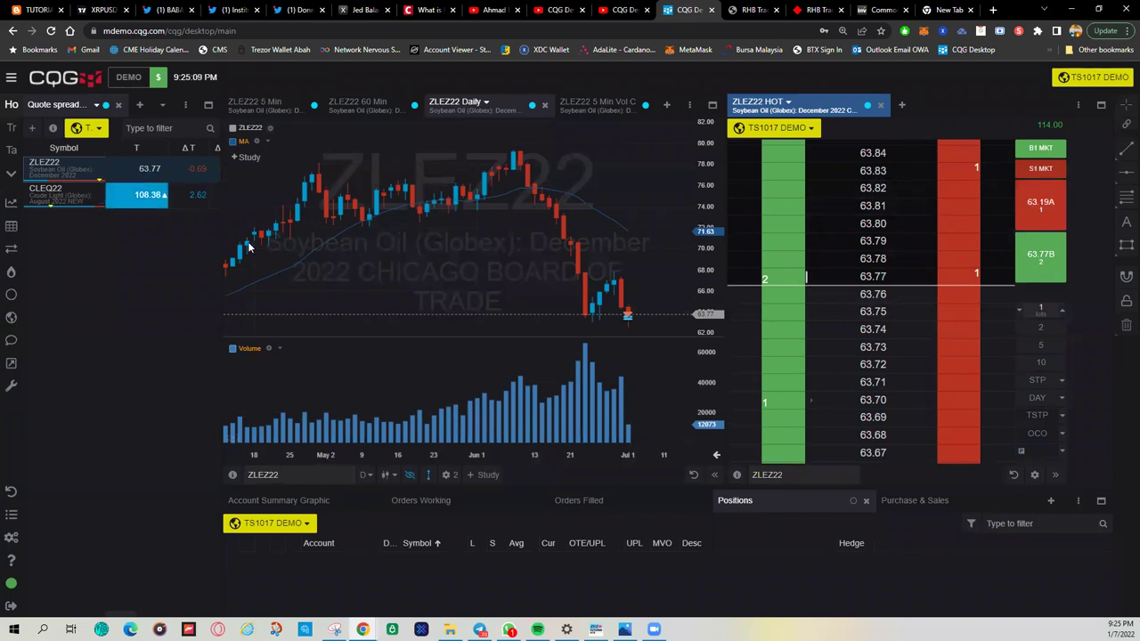
click(76, 203)
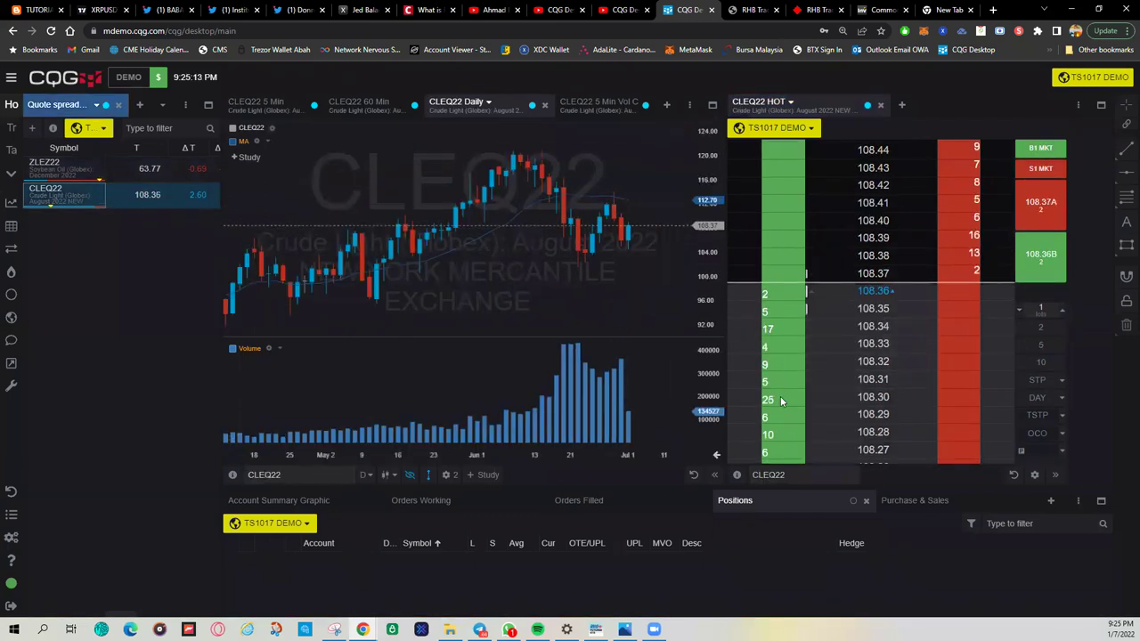
click(1038, 150)
click(628, 379)
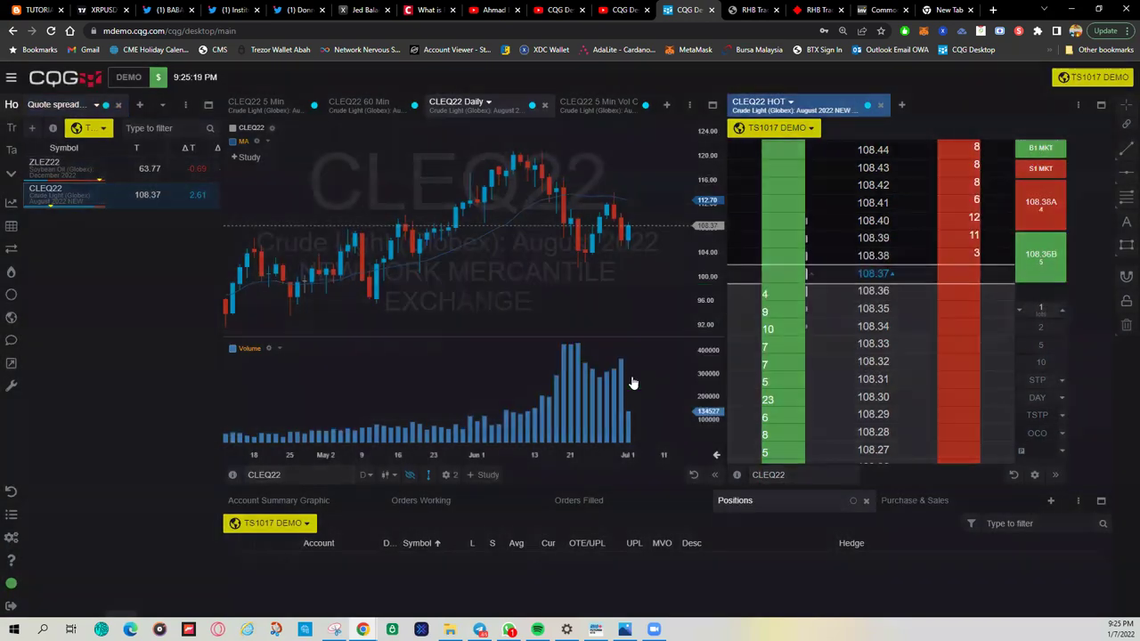
Place a bracket on the filled CLEQ22 order with a 50-tick limit target profit and a 20-tick stop loss.
drag(468, 93, 494, 209)
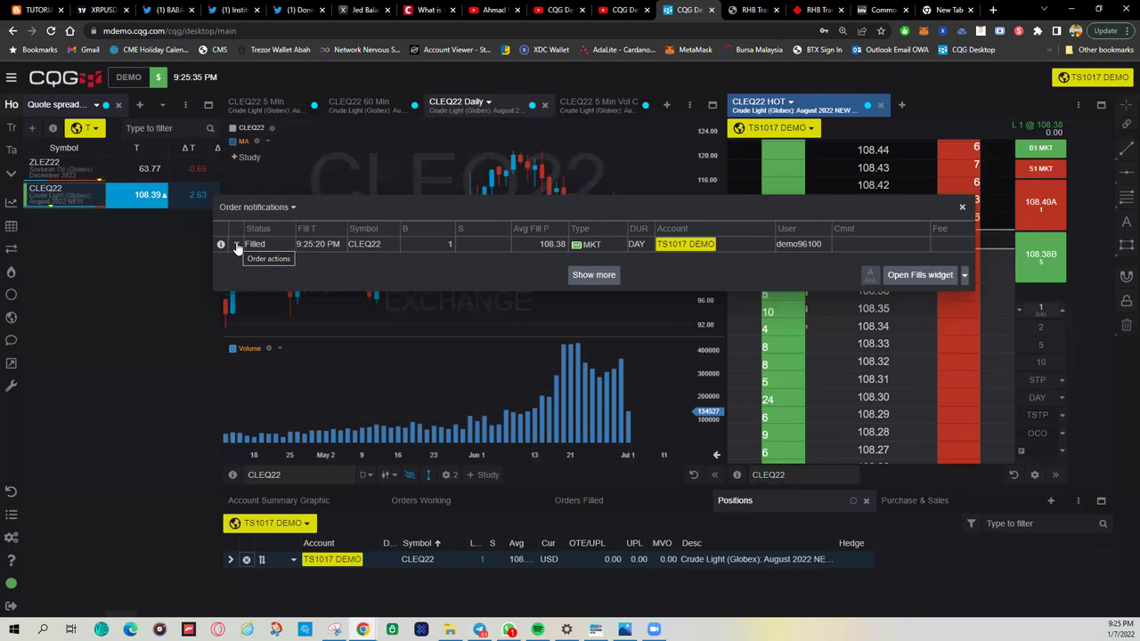
click(237, 246)
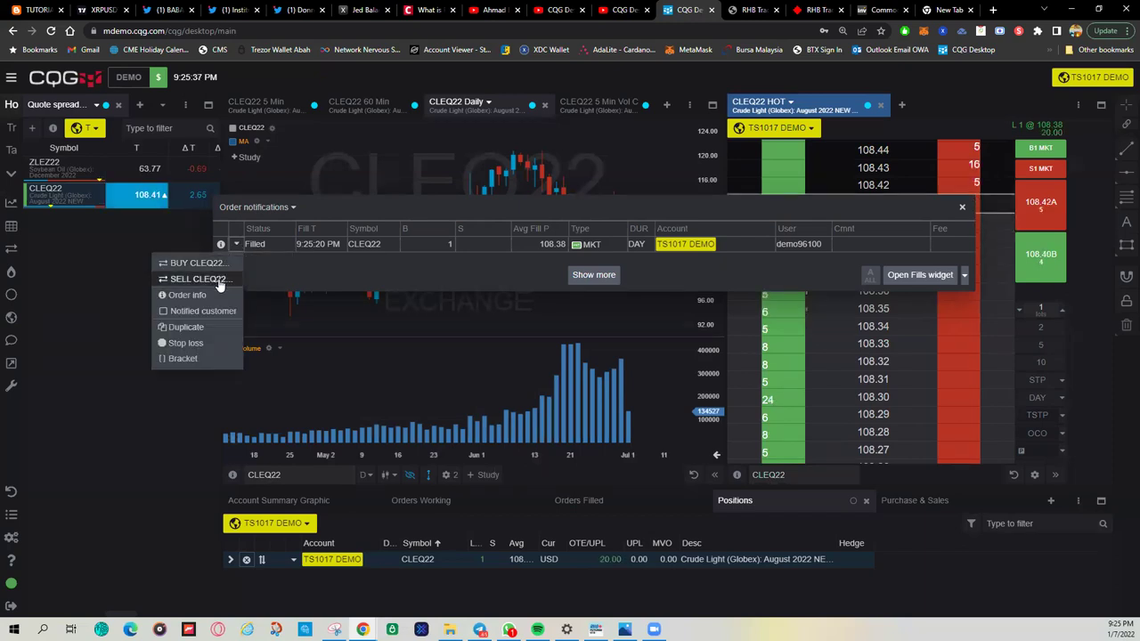
click(183, 358)
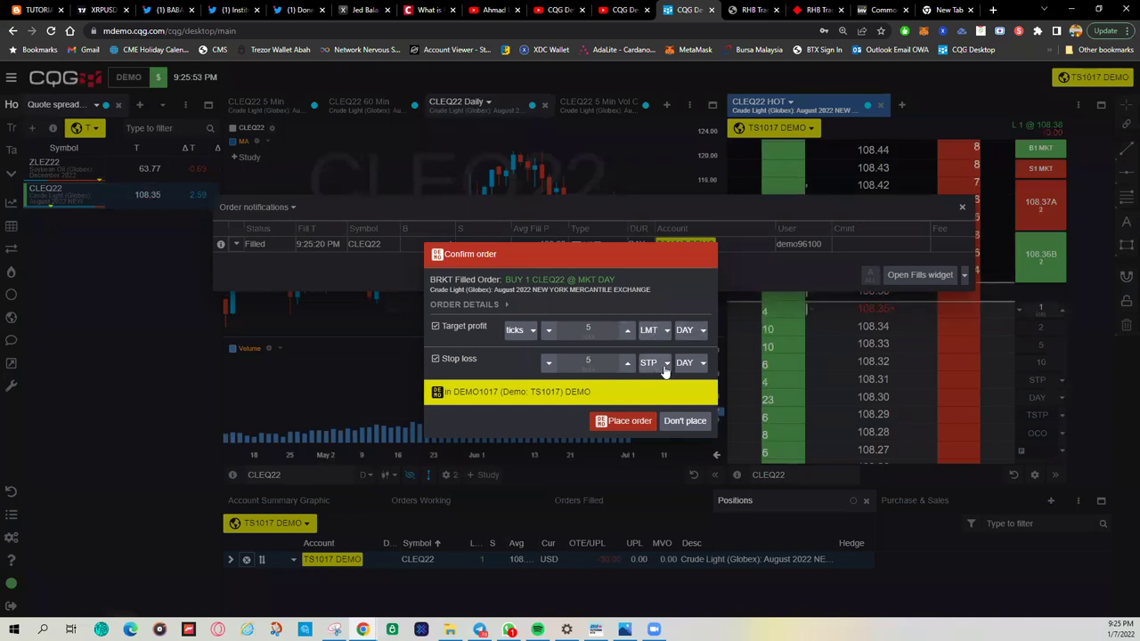
click(524, 331)
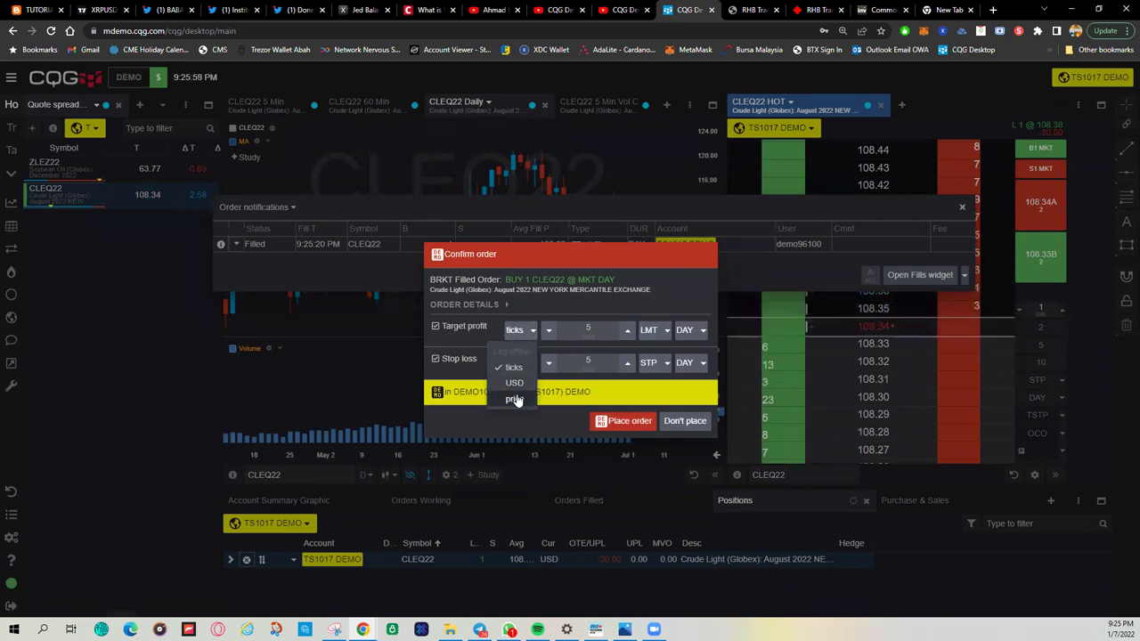
click(524, 294)
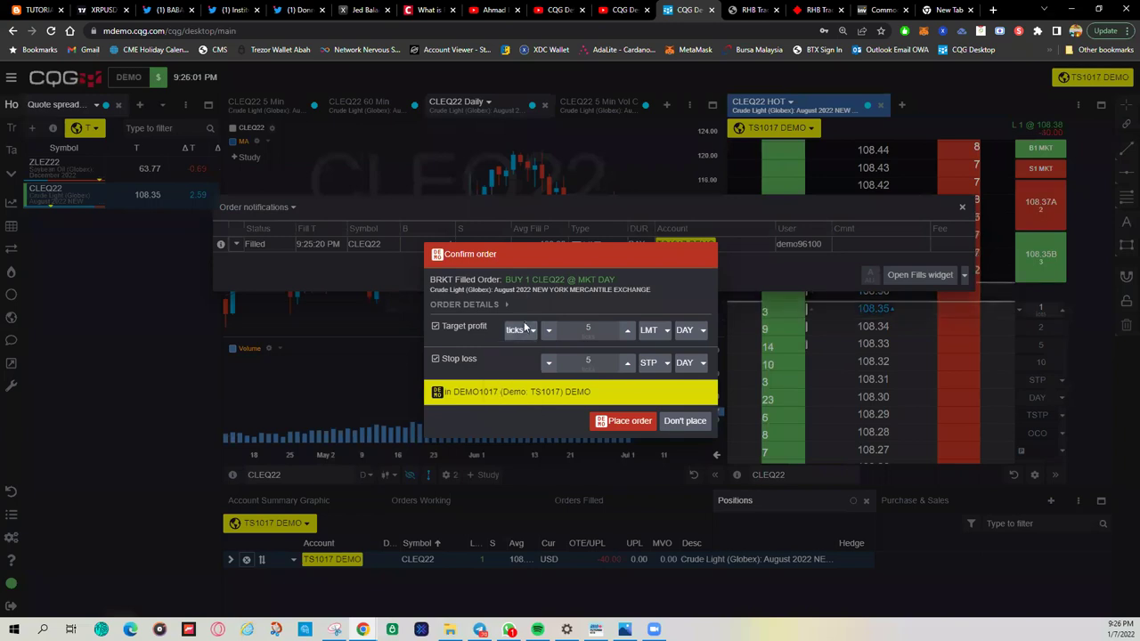
double_click(603, 329)
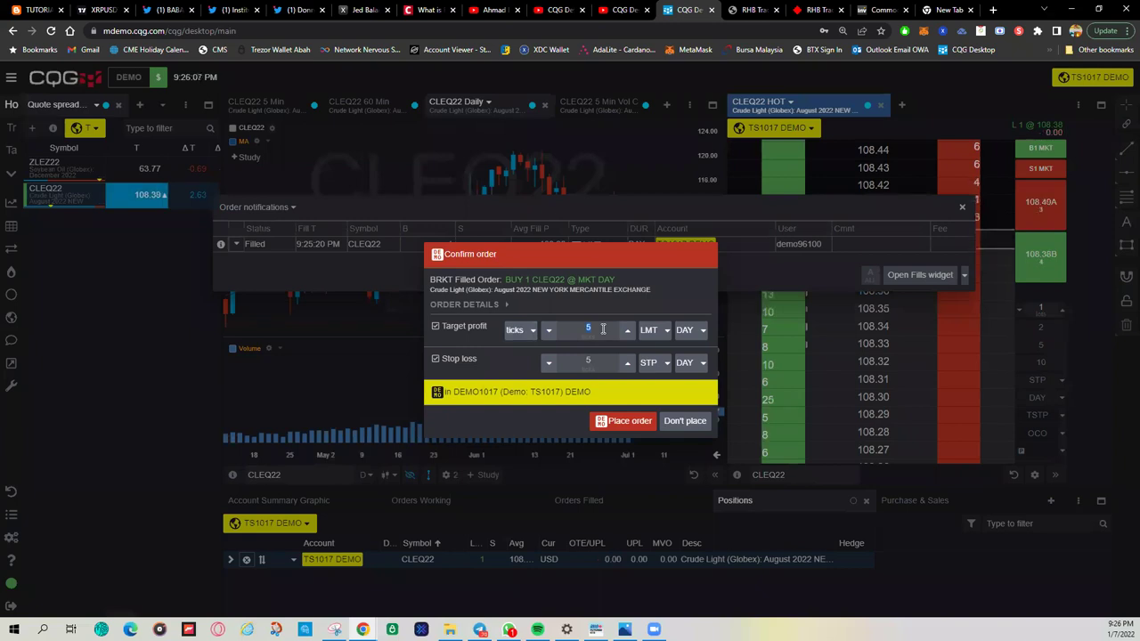
text(50)
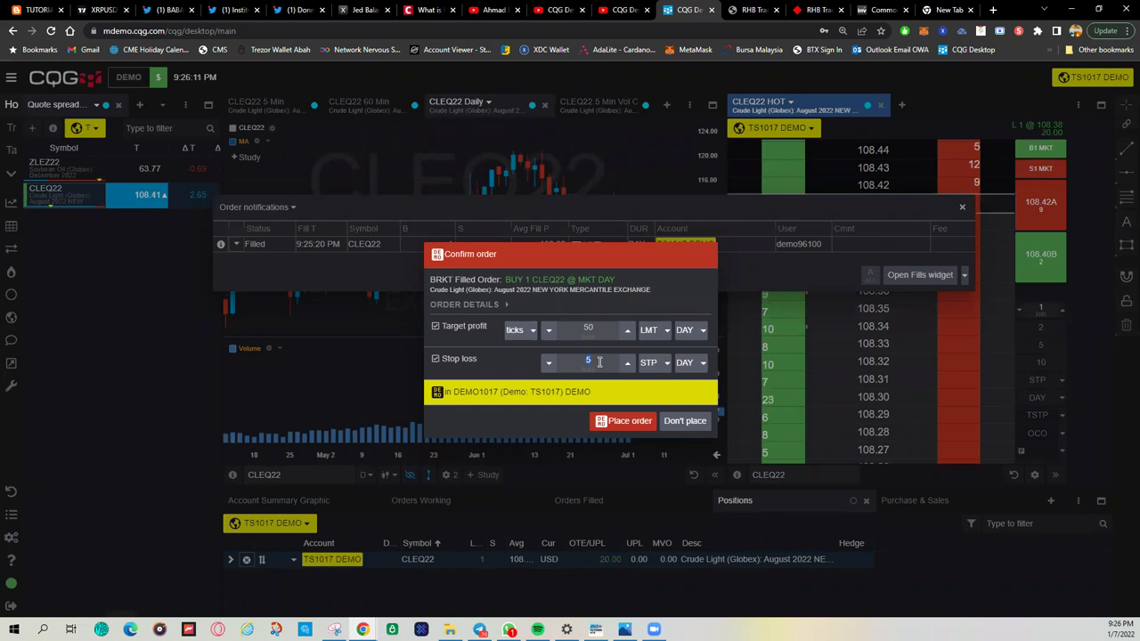
text(20)
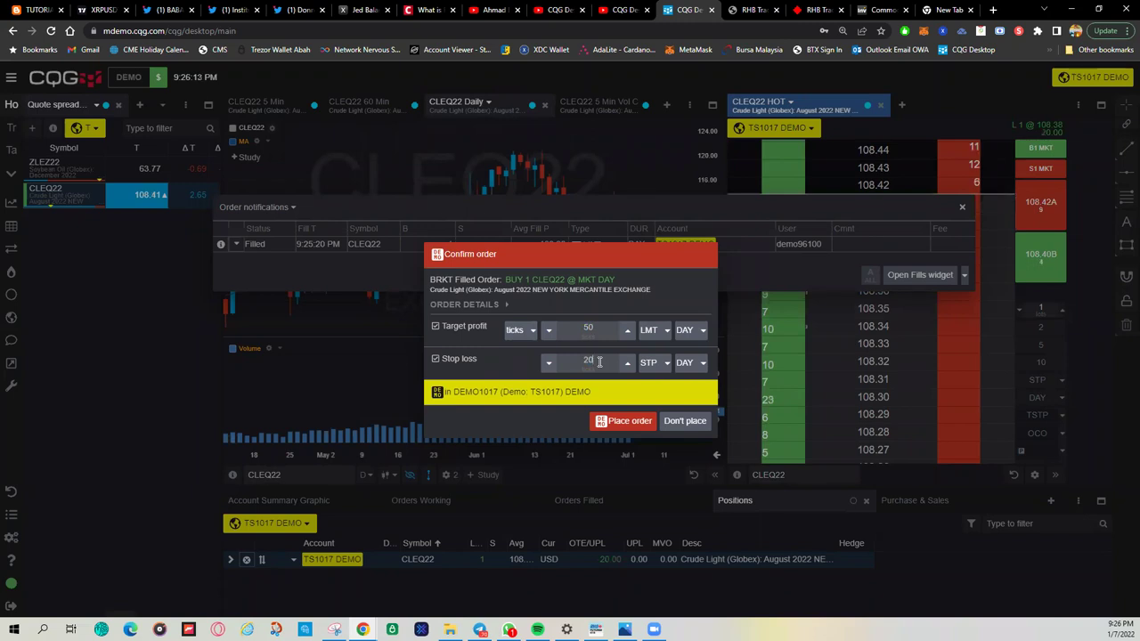
click(629, 421)
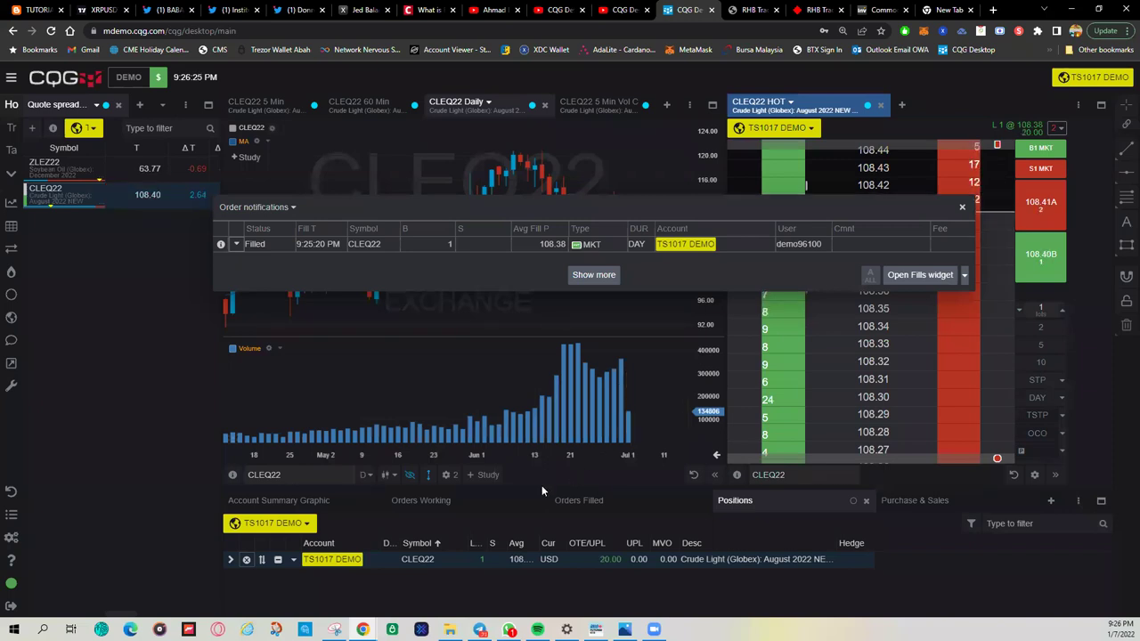
Widen the Type column in the working orders list and modify the CLEQ22 sell stop order's price to 108.20.
click(446, 506)
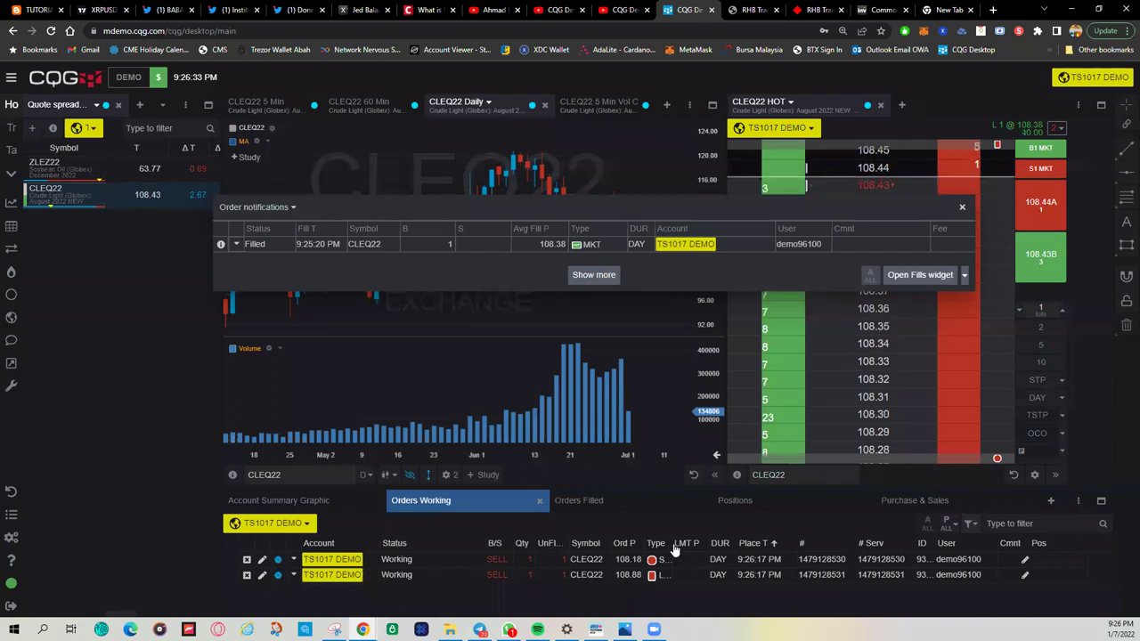
drag(671, 543, 691, 544)
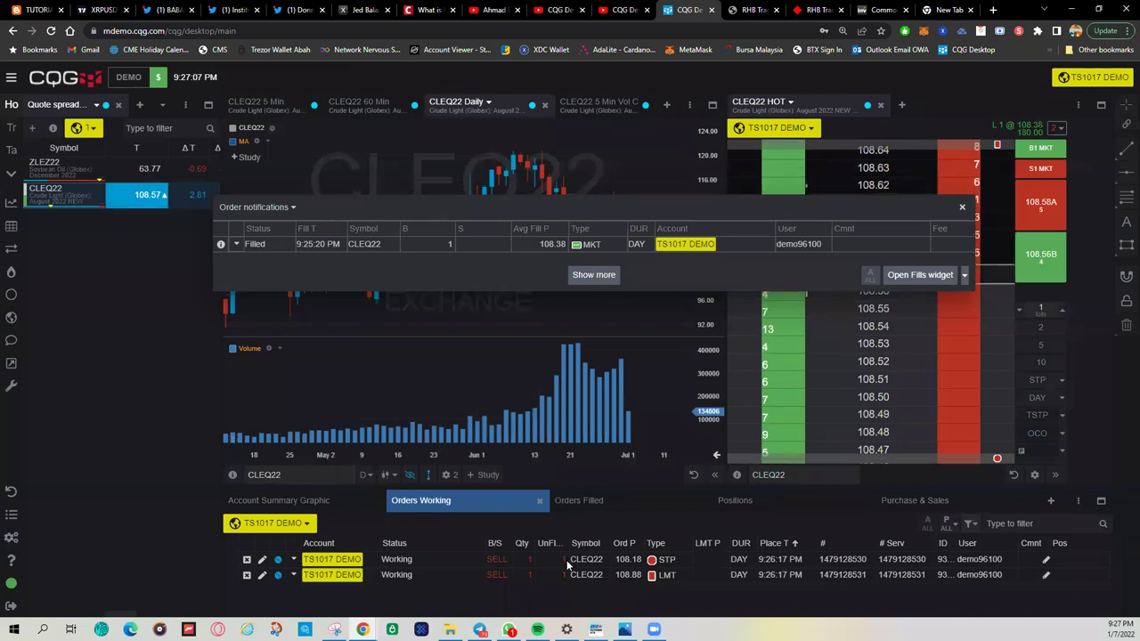
click(262, 559)
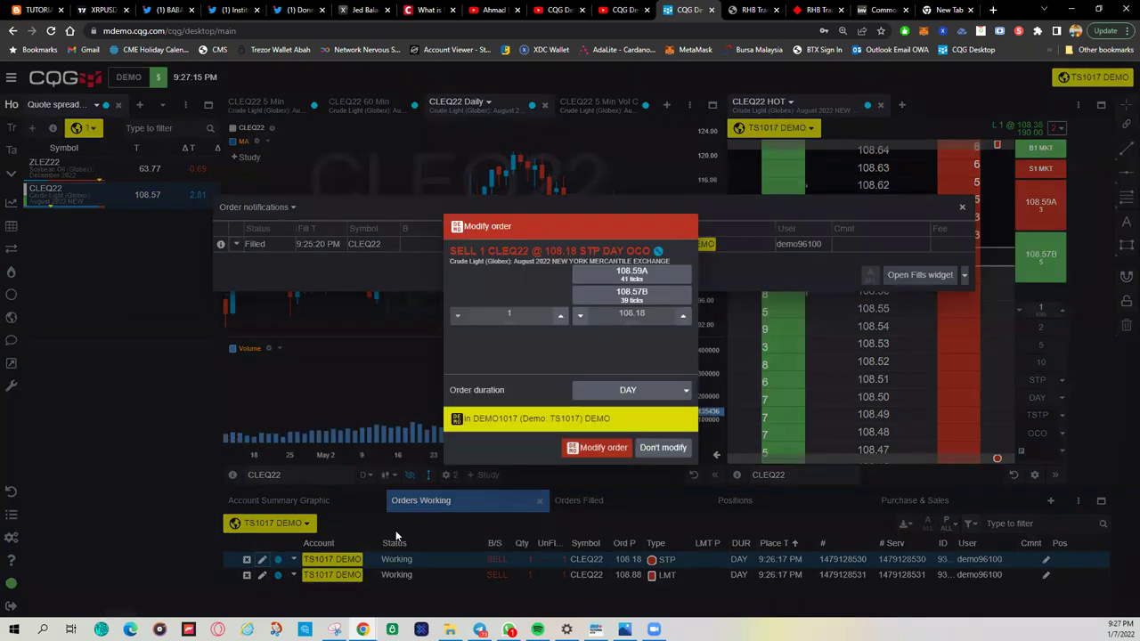
click(682, 317)
click(682, 317)
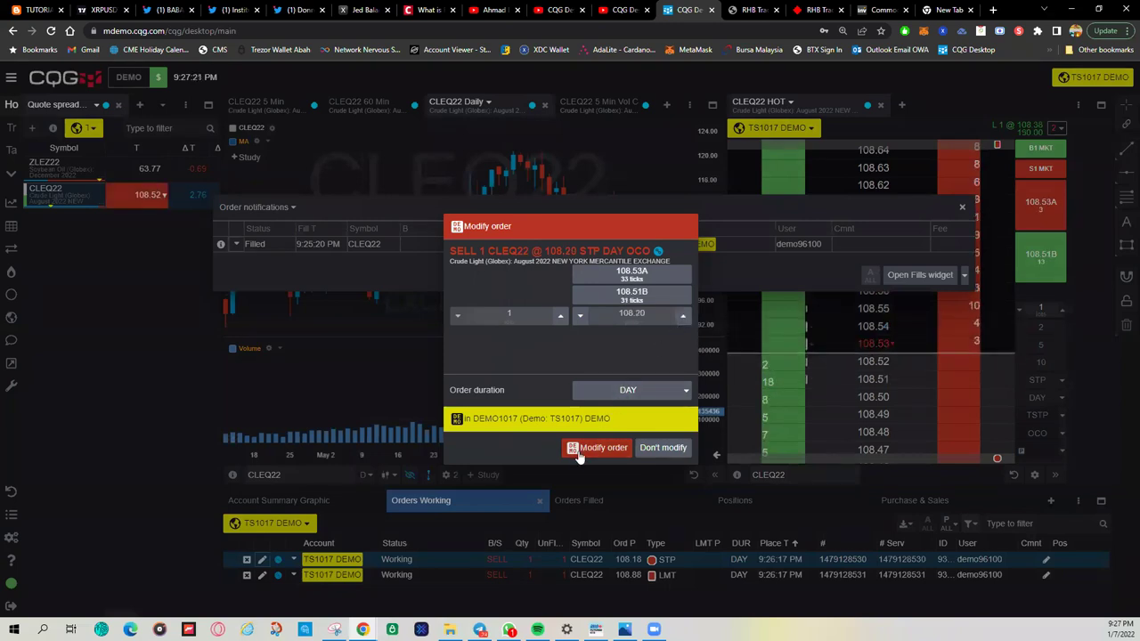
click(578, 451)
click(608, 409)
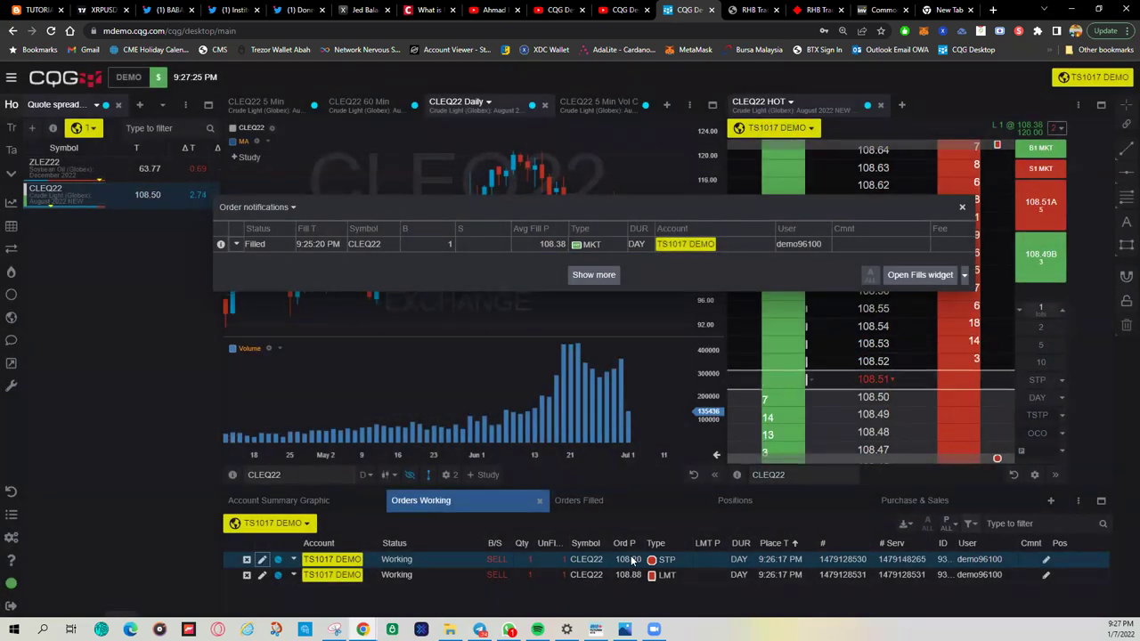
Move the order notifications window clear of the CLEQ22 price ladder and modify the sell limit order's price to 108.91 on the ladder.
drag(863, 205, 636, 204)
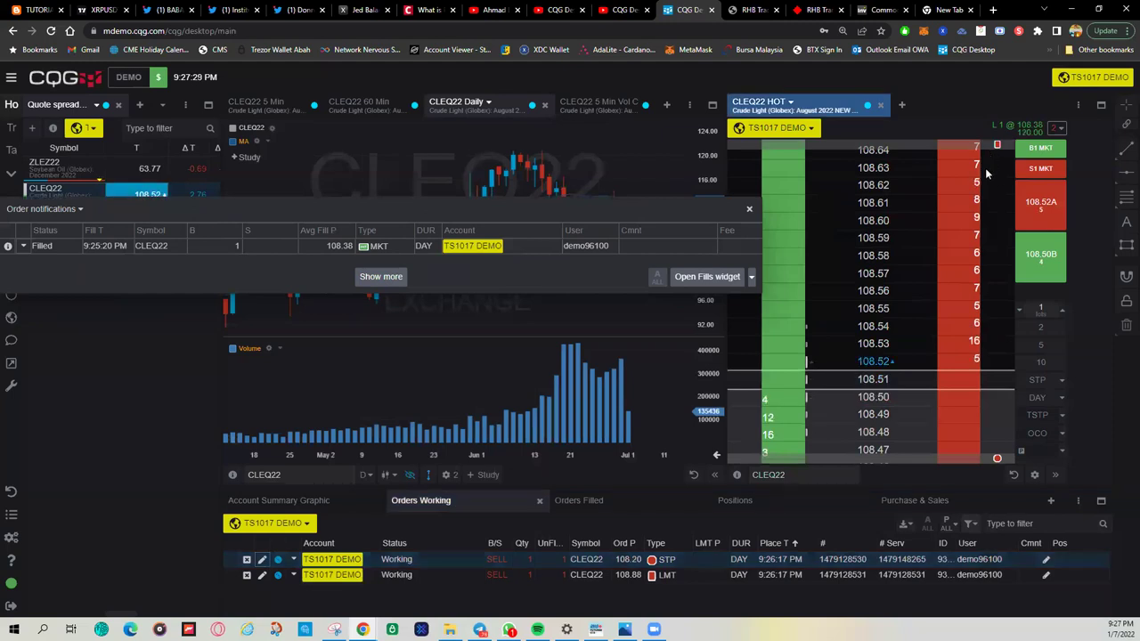
scroll(948, 276, up, 10)
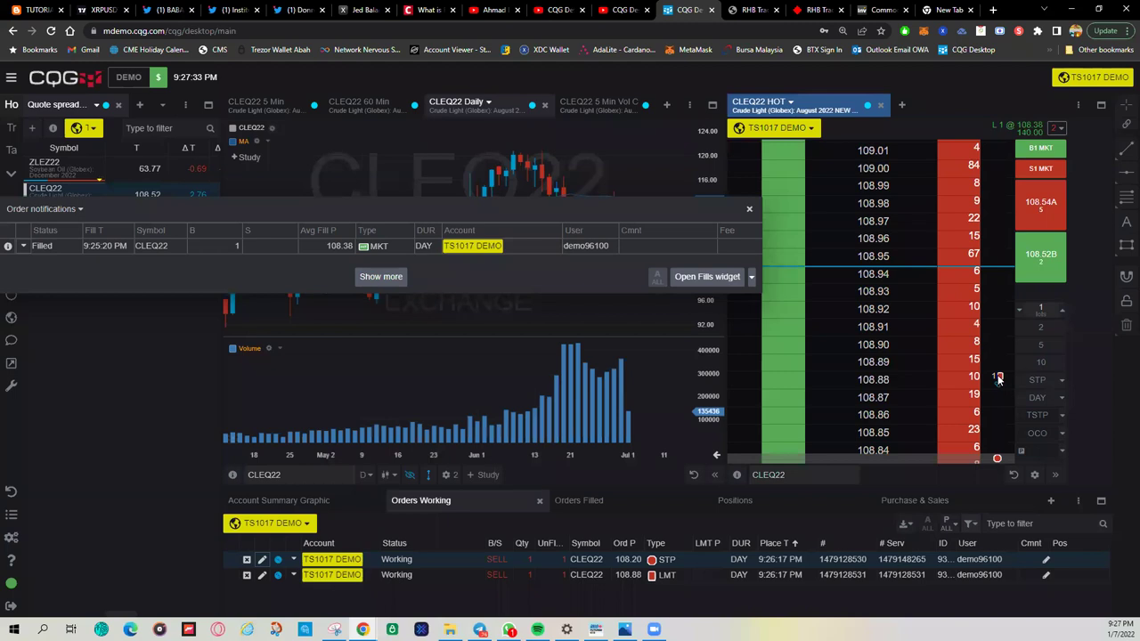
drag(996, 346, 1001, 327)
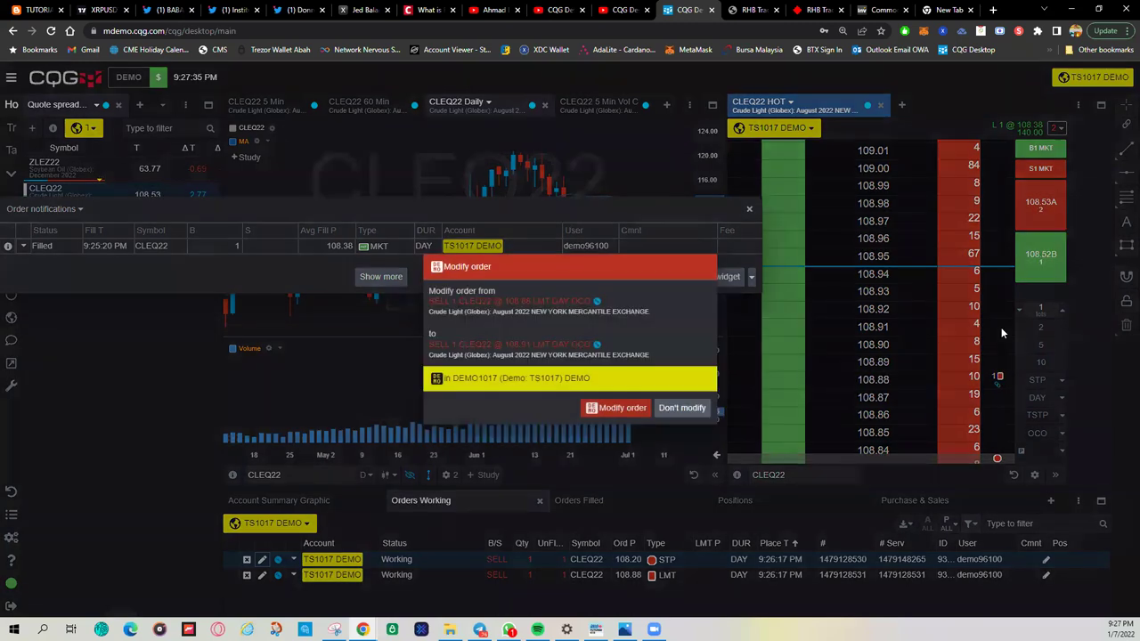
click(642, 408)
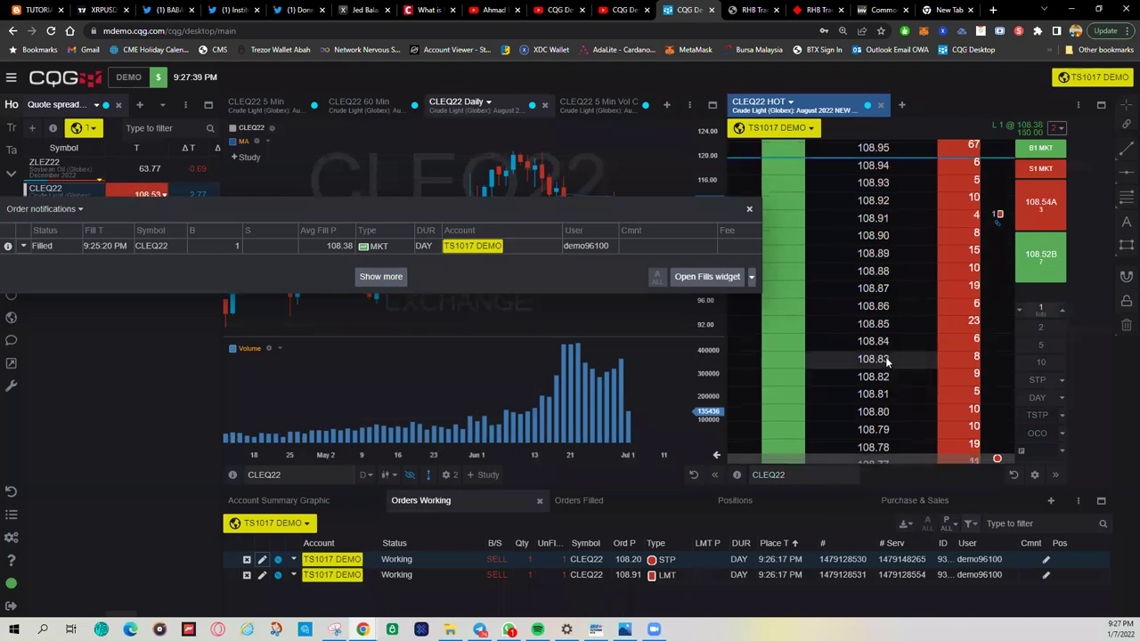
Examine the CLEQ22 price ladder around the market price, the entry level, the sell limit order at 108.91 and the sell stop at 108.20.
scroll(894, 353, down, 8)
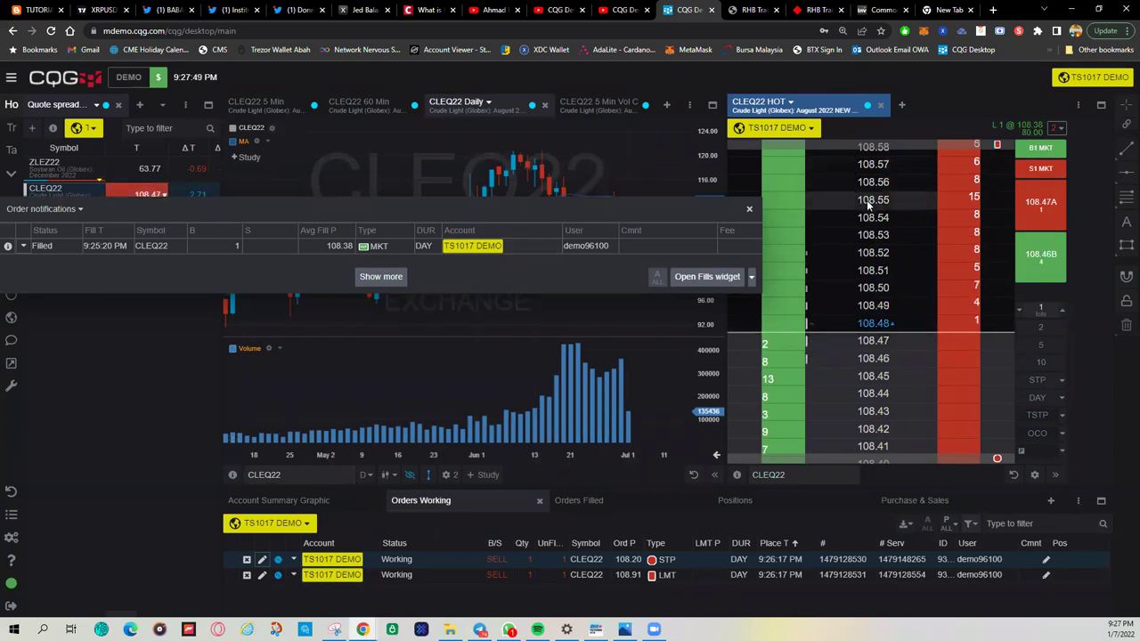
scroll(882, 252, down, 2)
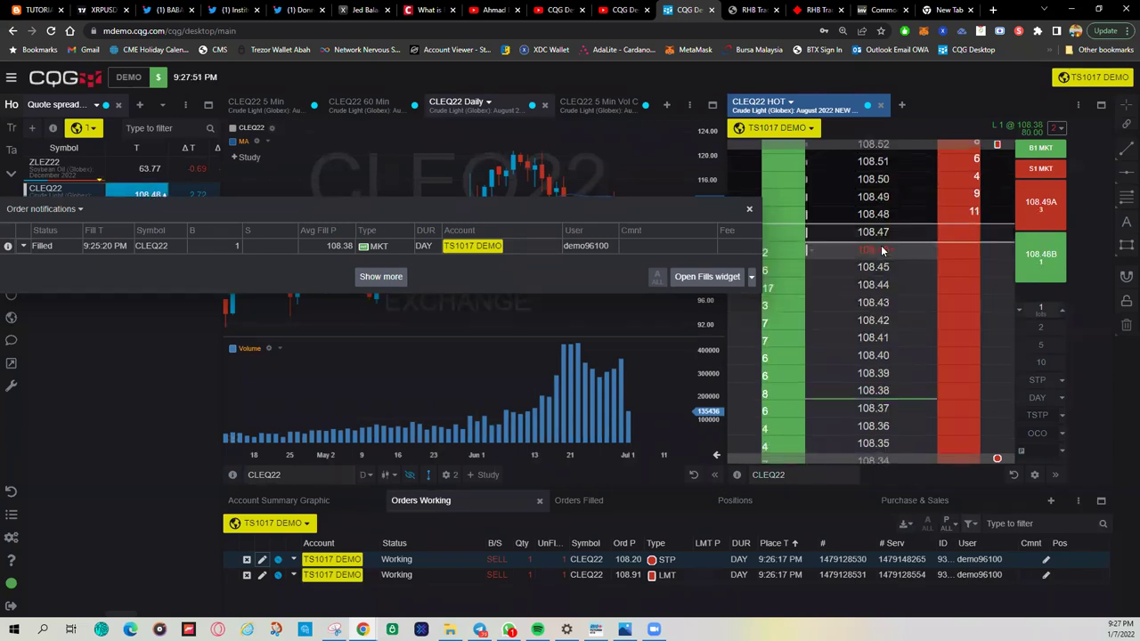
drag(728, 205, 568, 315)
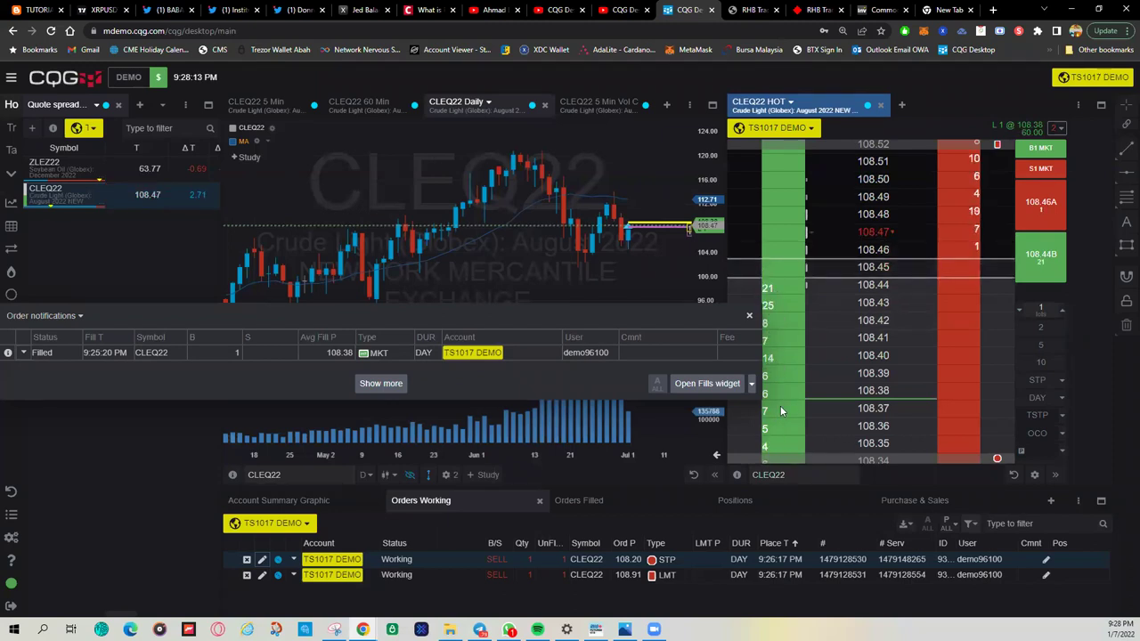
scroll(783, 399, down, 2)
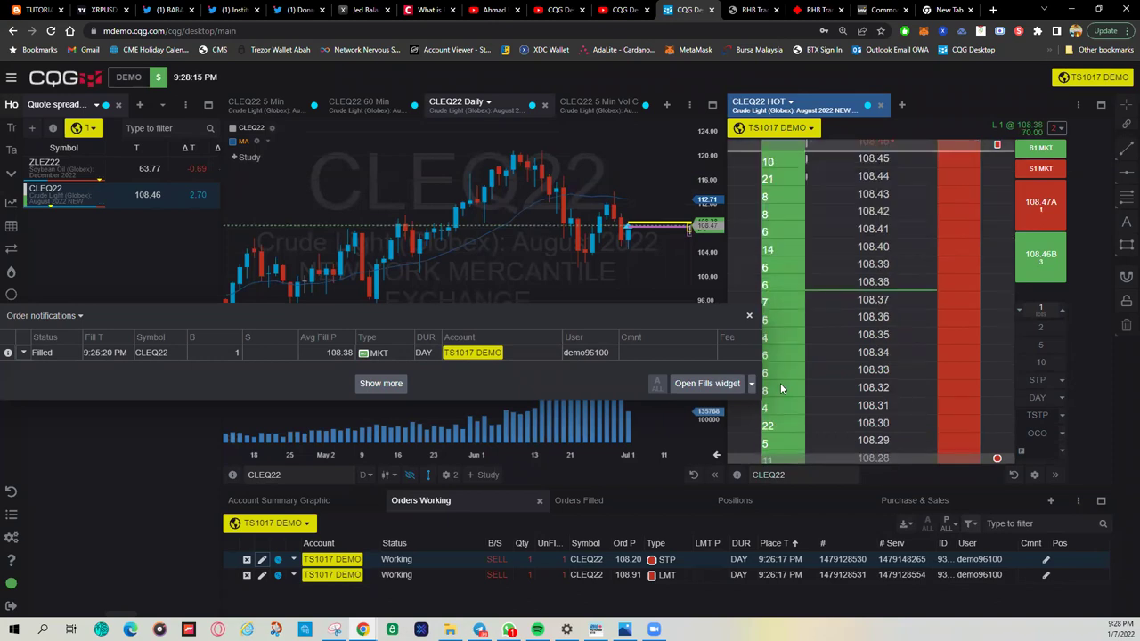
scroll(780, 388, up, 2)
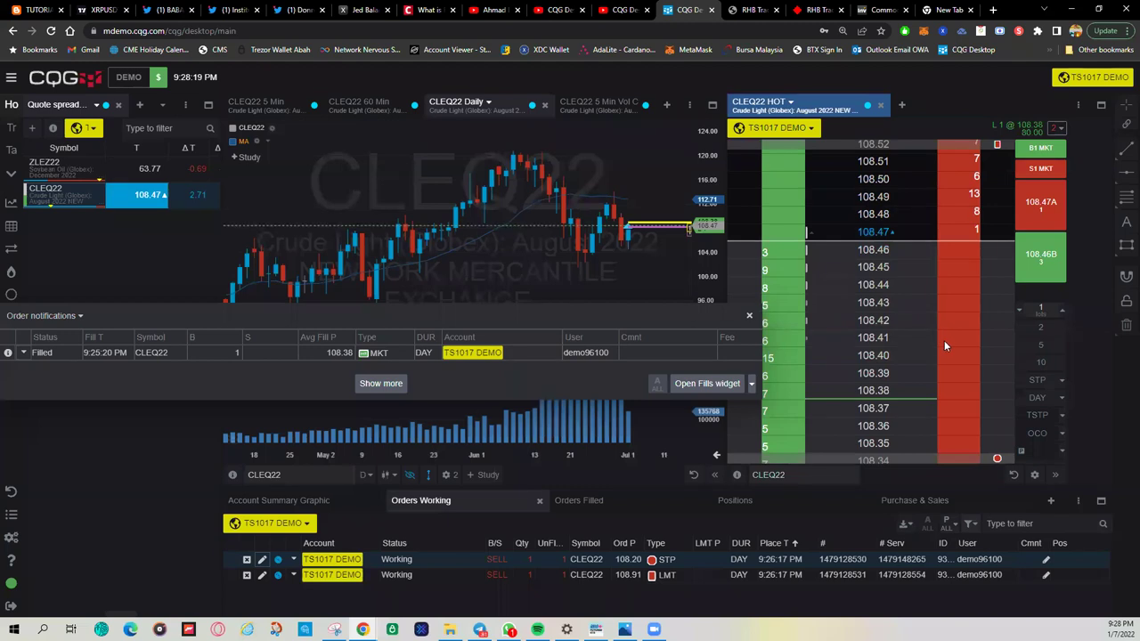
scroll(945, 339, up, 2)
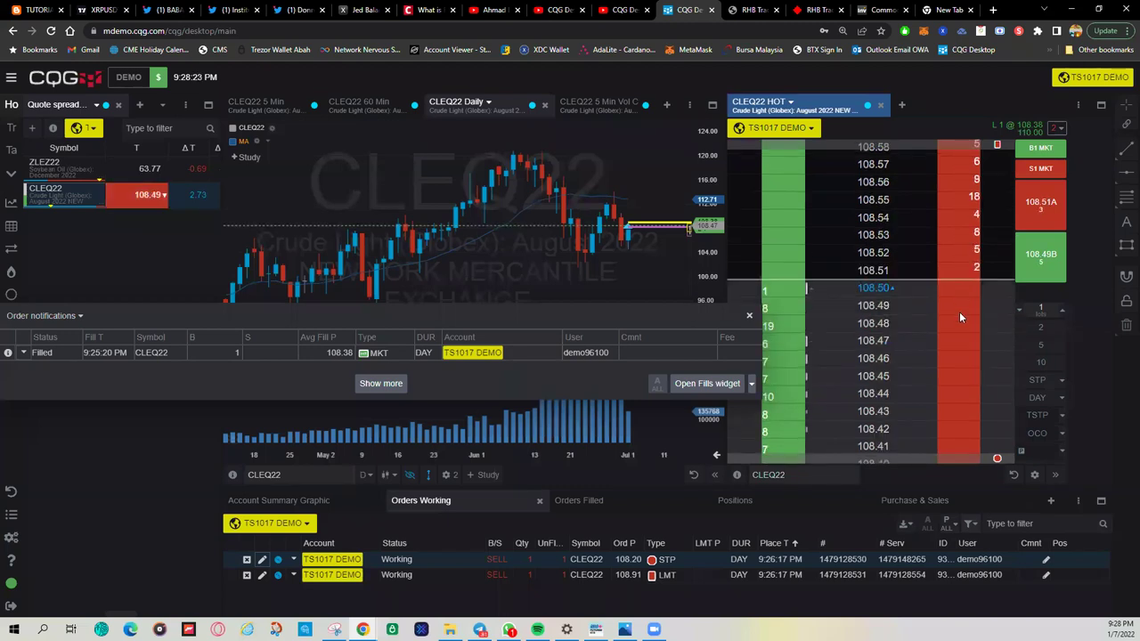
scroll(959, 312, up, 4)
scroll(962, 316, up, 4)
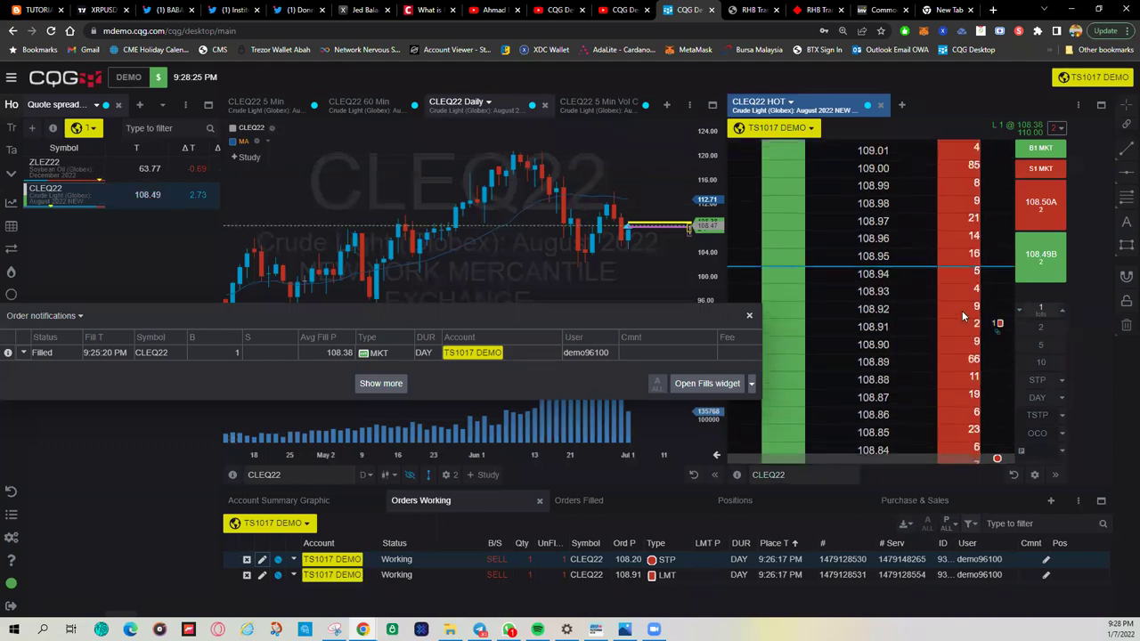
scroll(962, 272, up, 4)
scroll(952, 240, down, 12)
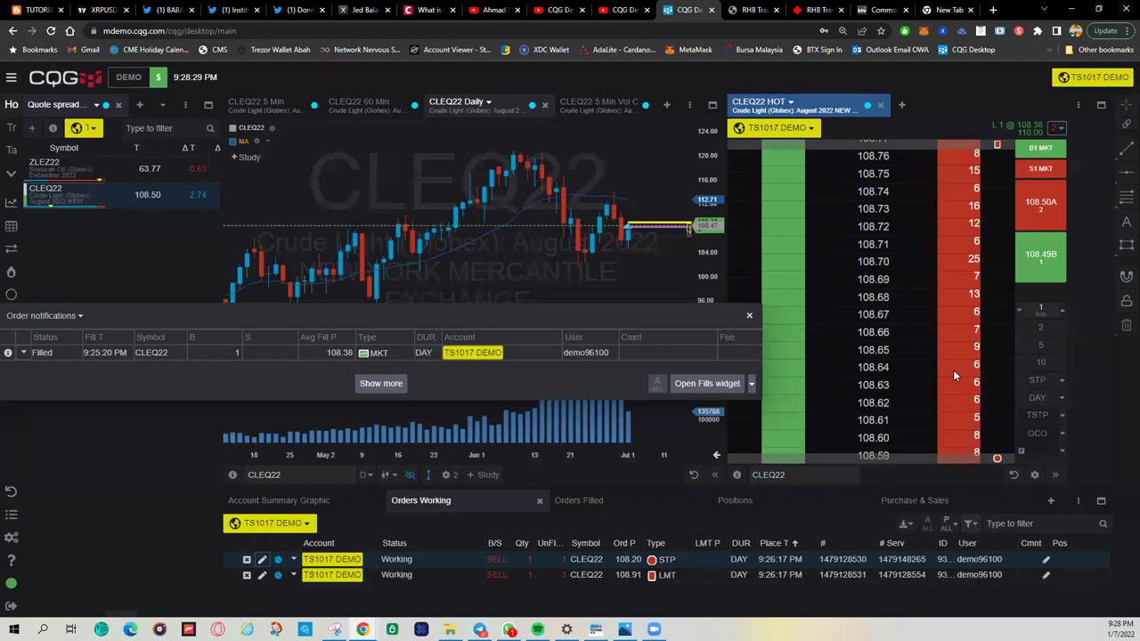
scroll(953, 369, up, 6)
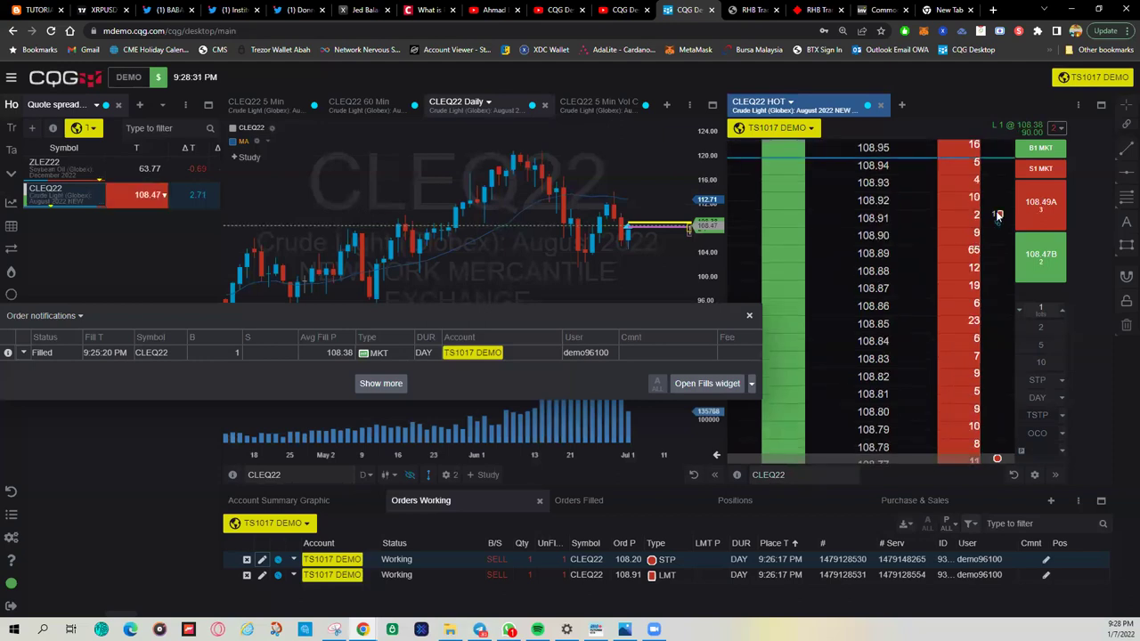
scroll(942, 291, down, 20)
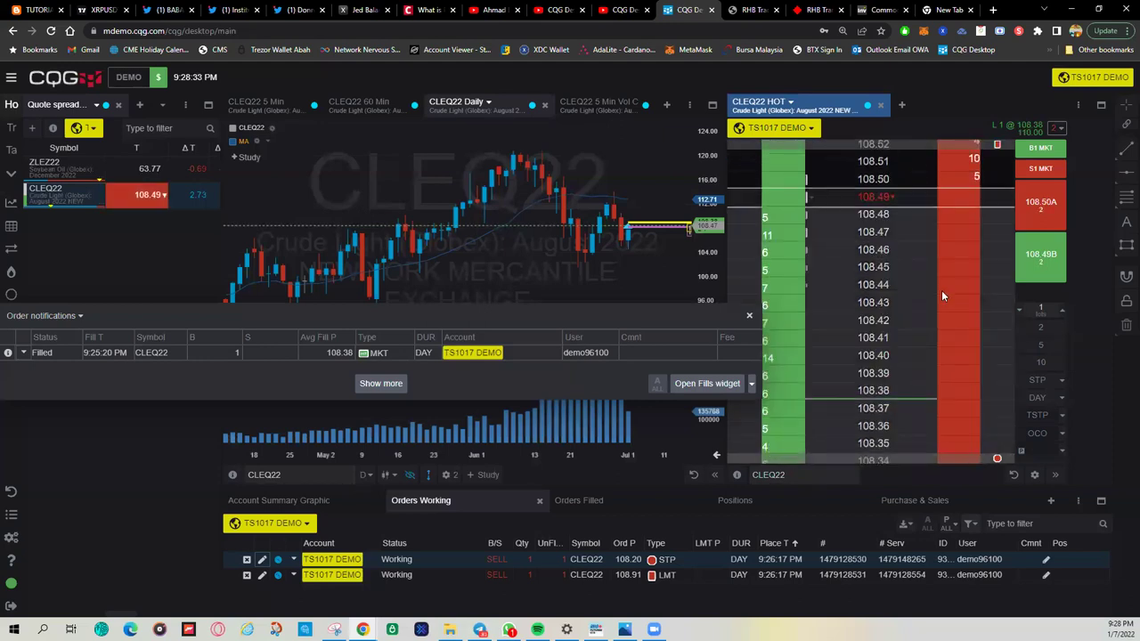
scroll(941, 291, down, 2)
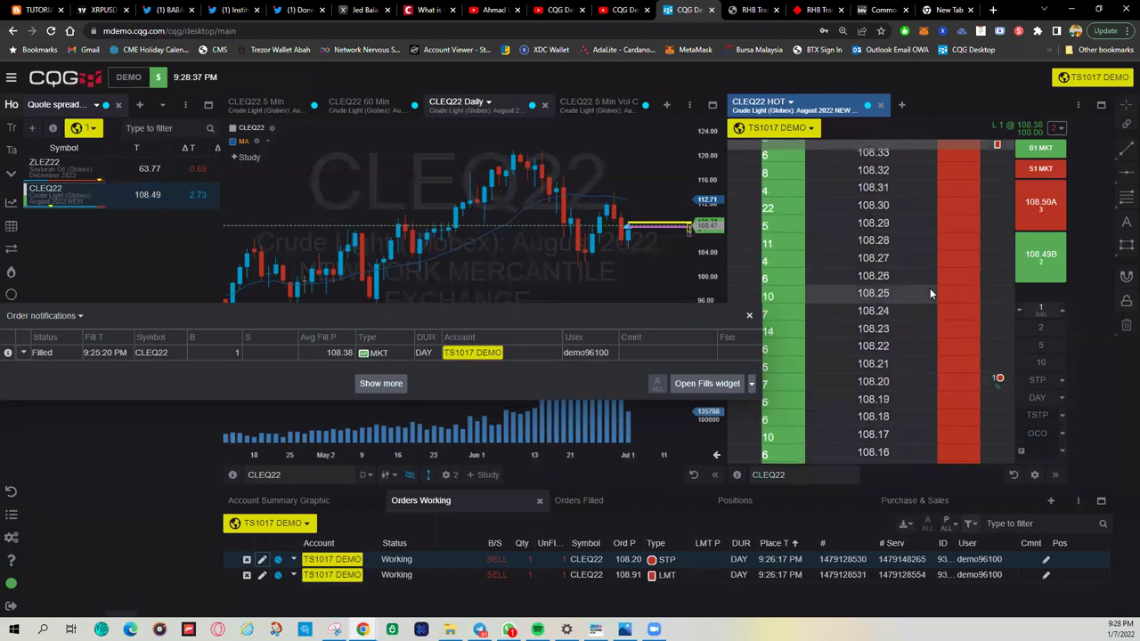
scroll(929, 288, up, 8)
scroll(930, 289, up, 2)
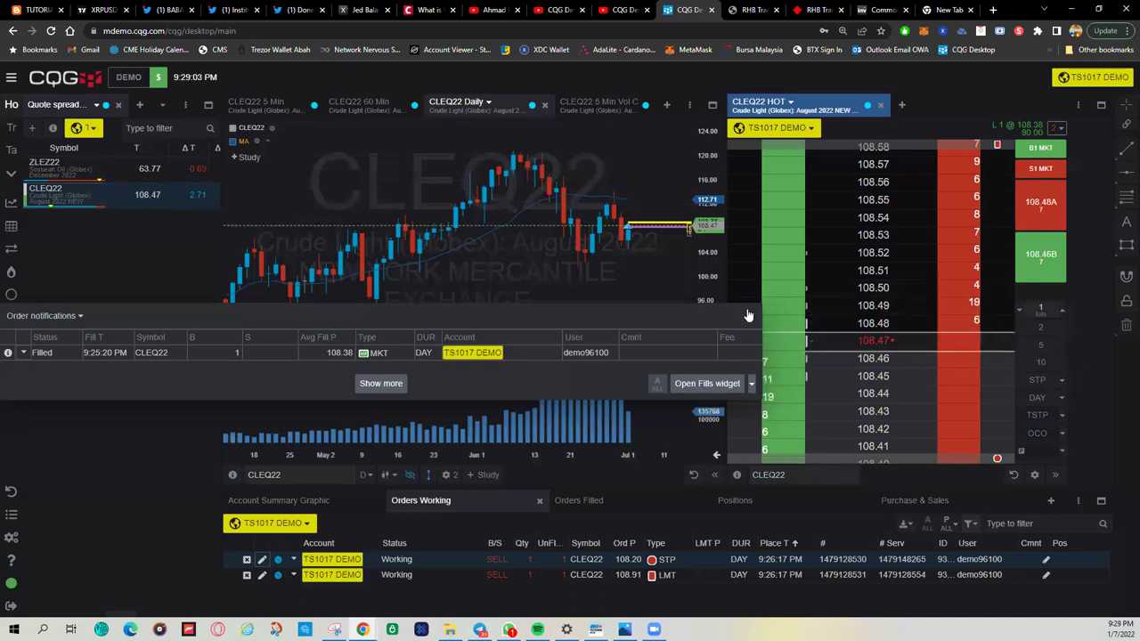
Dismiss the fill notification and go flat on CLEQ22, cancelling all its working orders and liquidating the open position.
drag(713, 316, 739, 195)
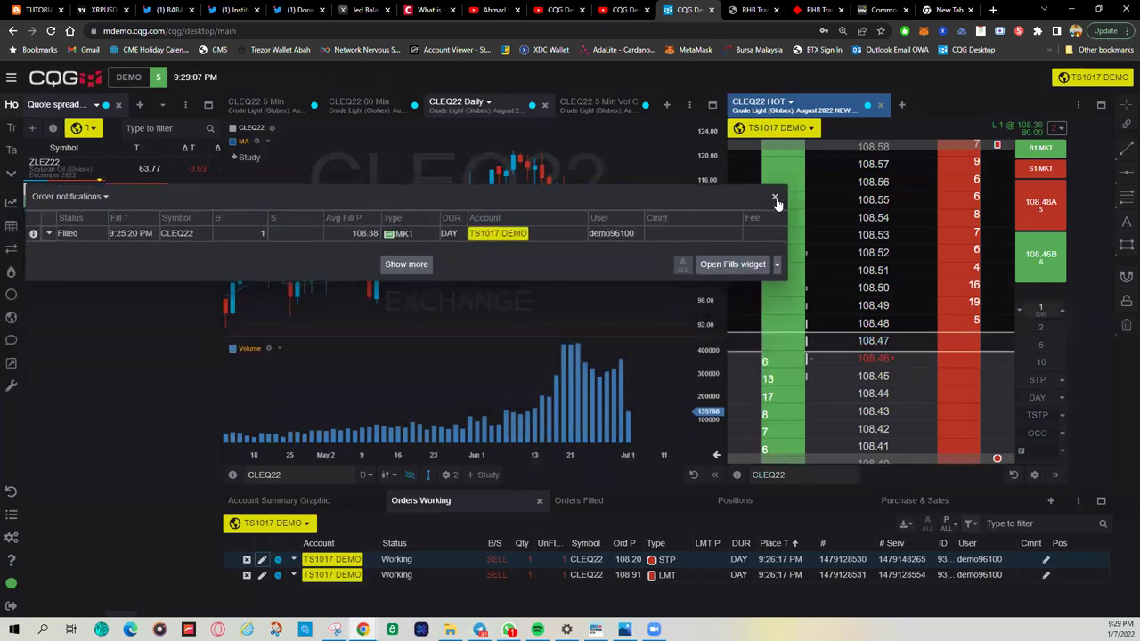
click(774, 197)
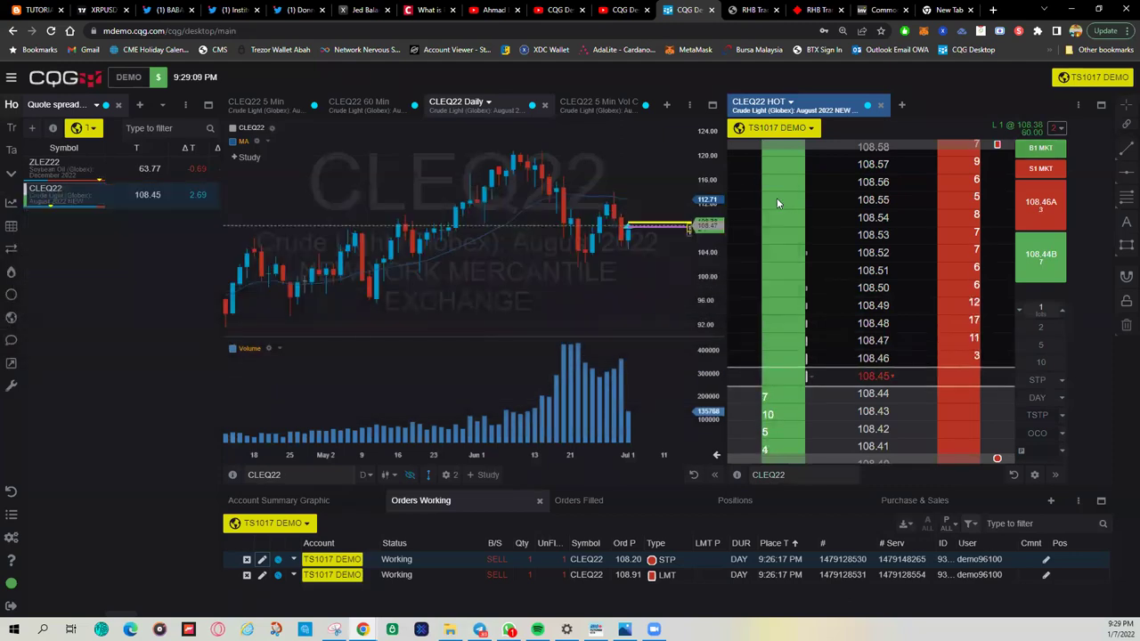
click(1029, 131)
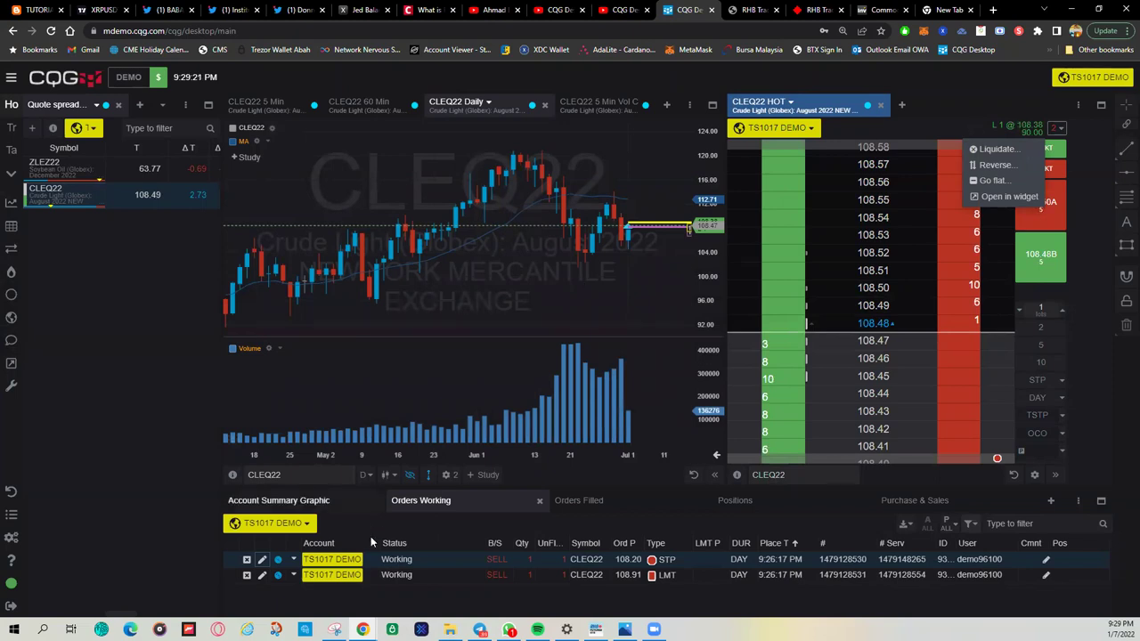
click(987, 181)
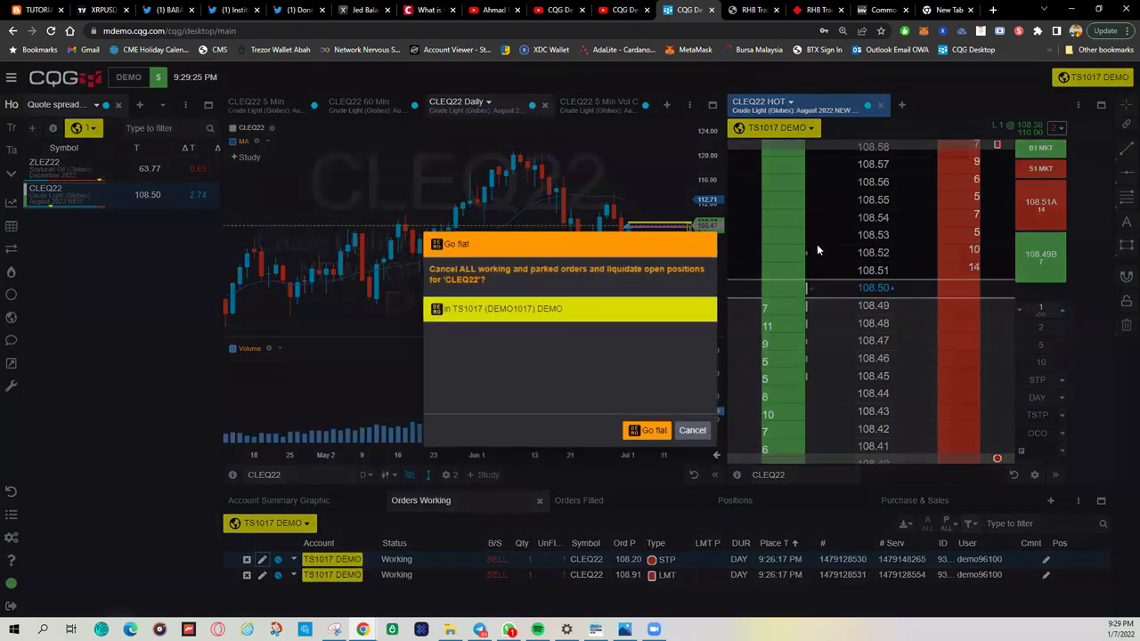
click(649, 430)
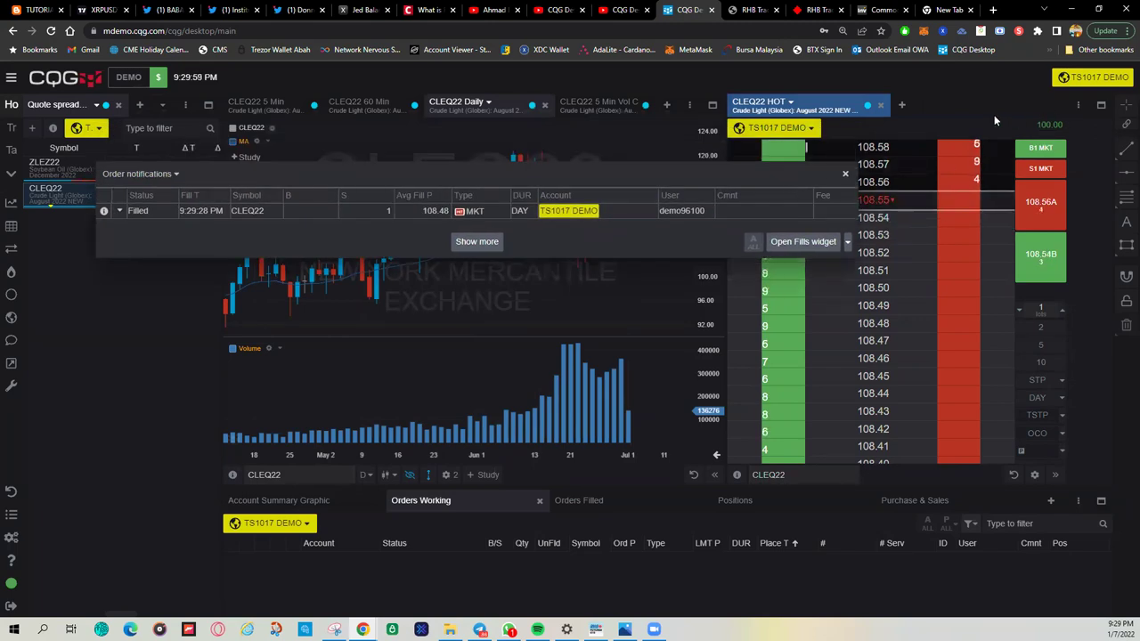
Check the open positions, the working orders and the position actions available for CLEQ22.
click(769, 508)
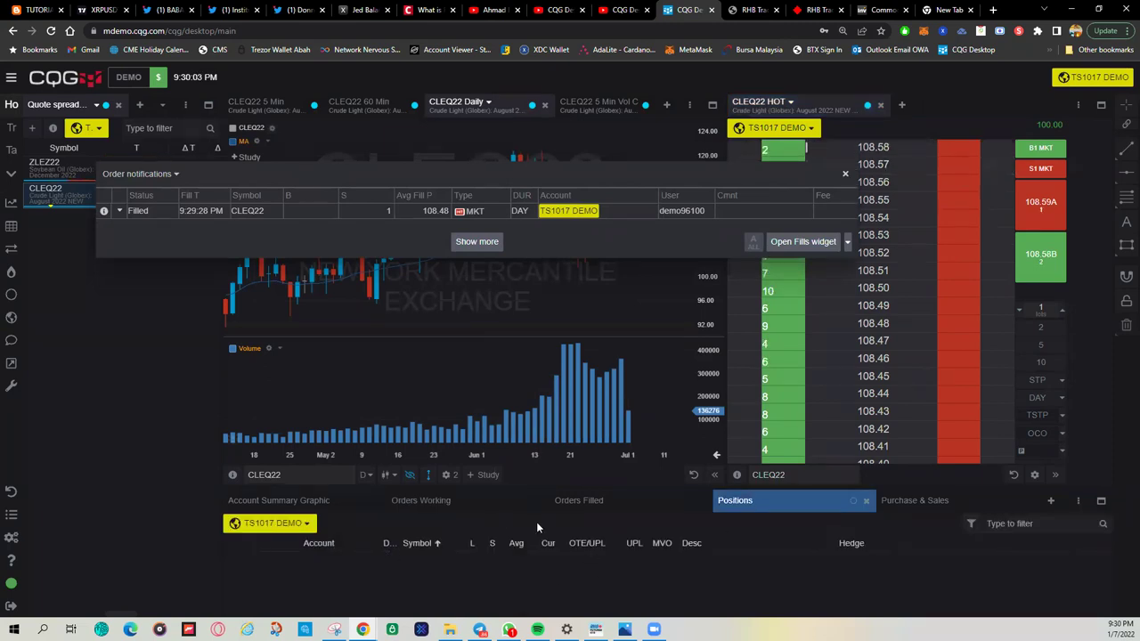
click(426, 501)
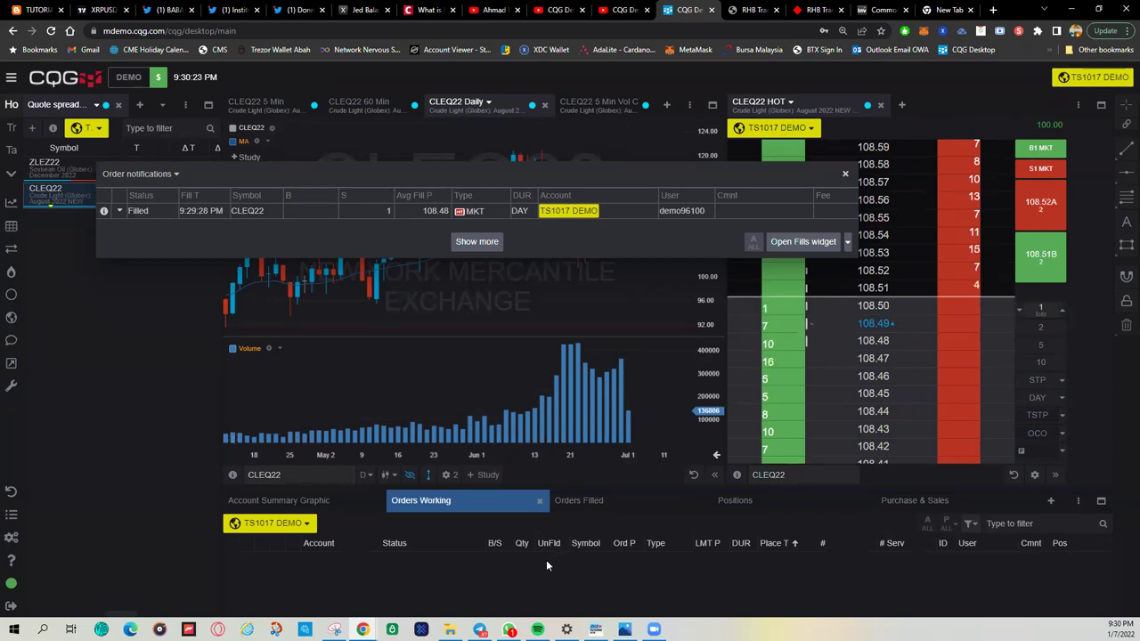
click(1042, 127)
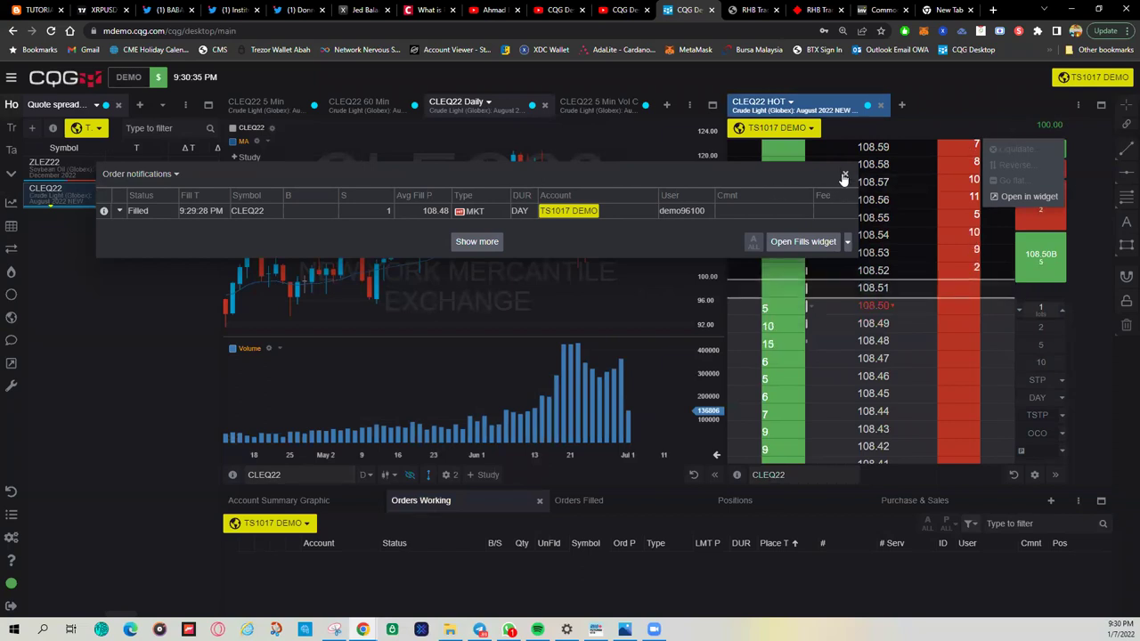
Dismiss the fill notification and place a market order to buy 1 CLEQ22.
click(843, 177)
click(1038, 150)
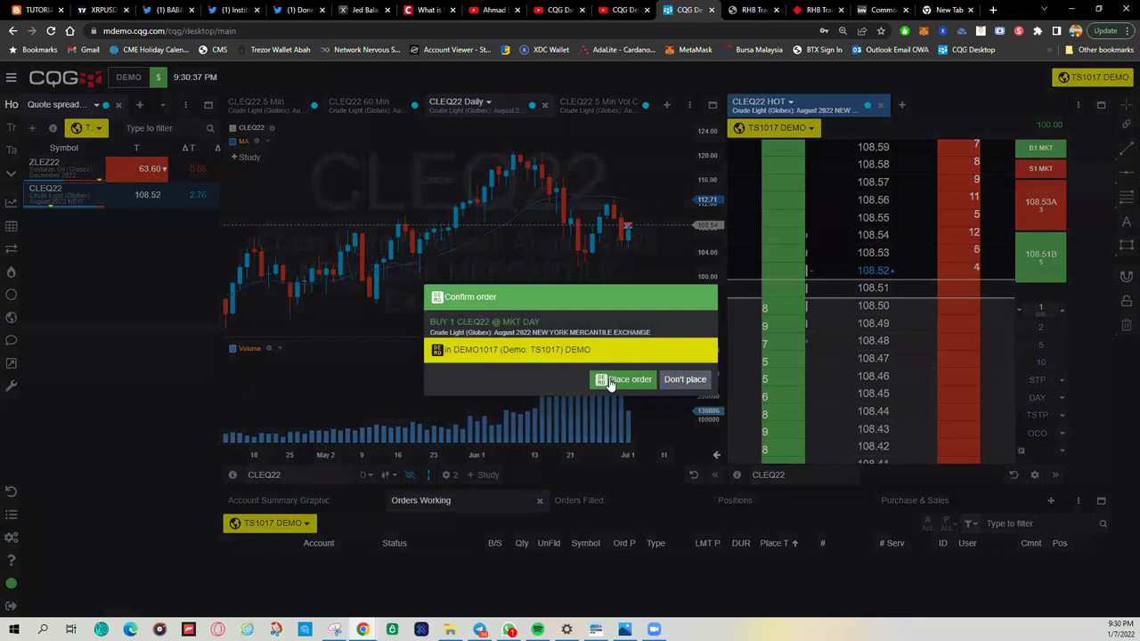
click(611, 381)
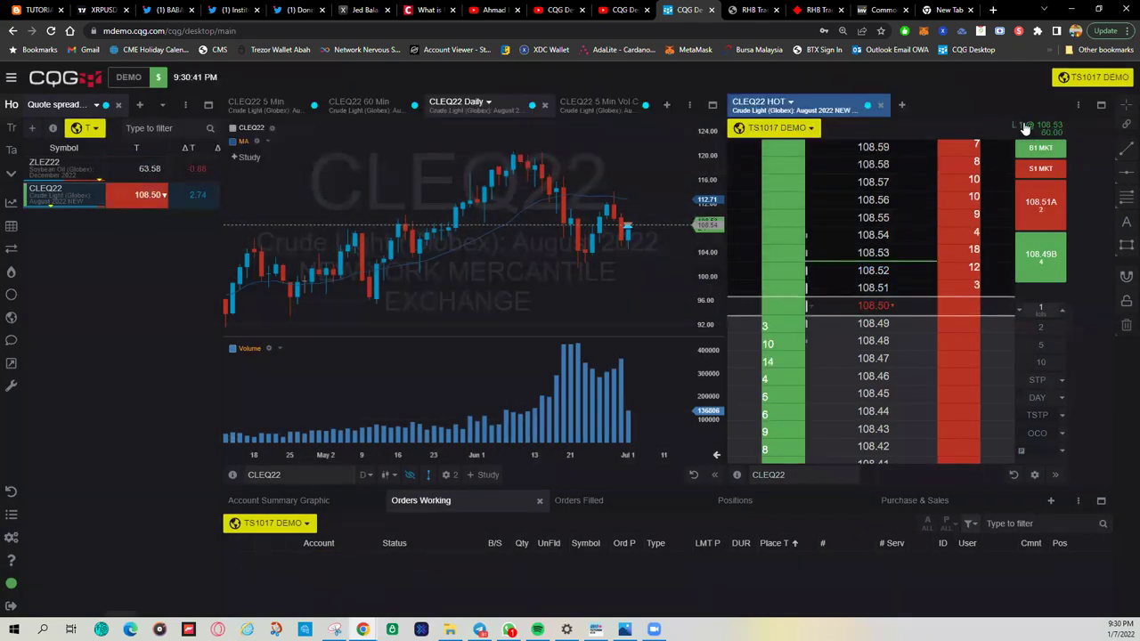
Liquidate the long CLEQ22 position by selling 1 lot at market.
click(1024, 129)
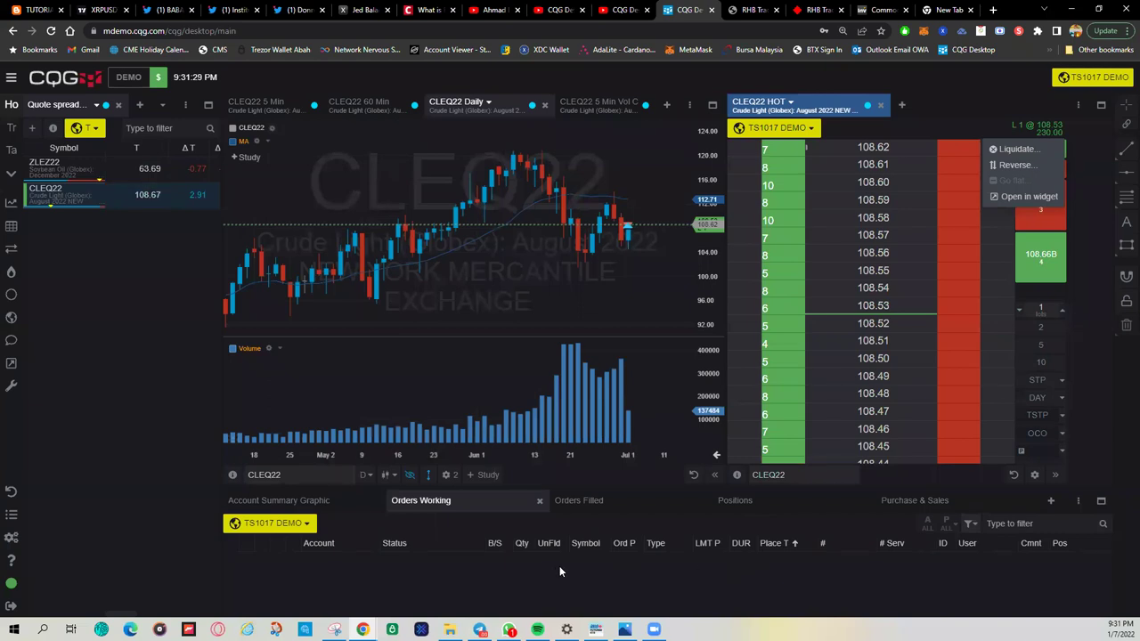
click(1020, 150)
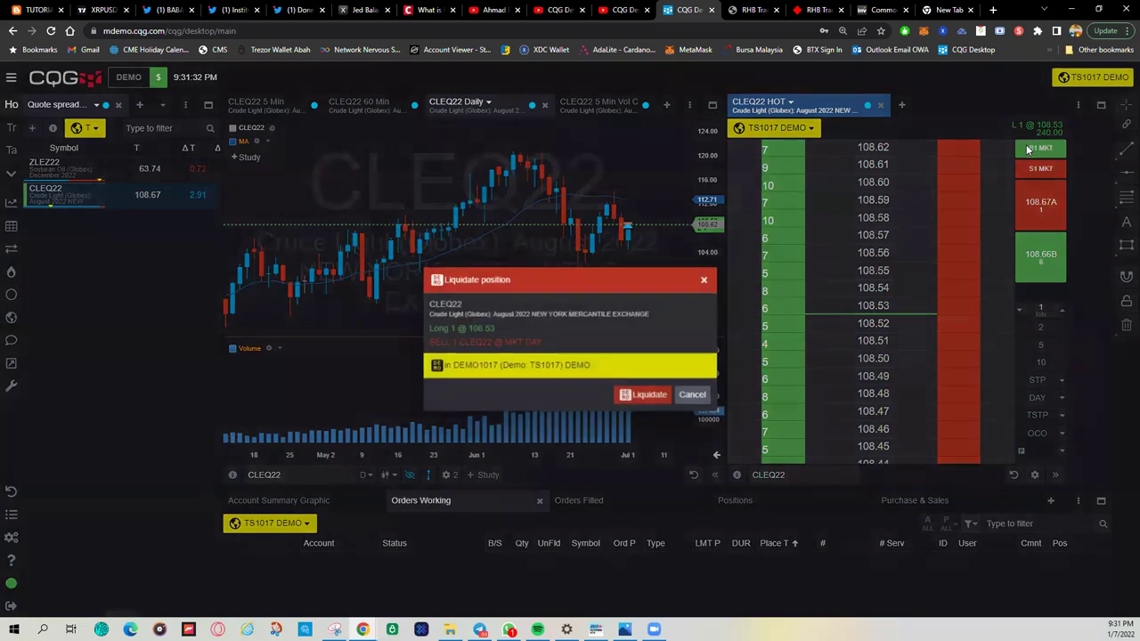
click(645, 395)
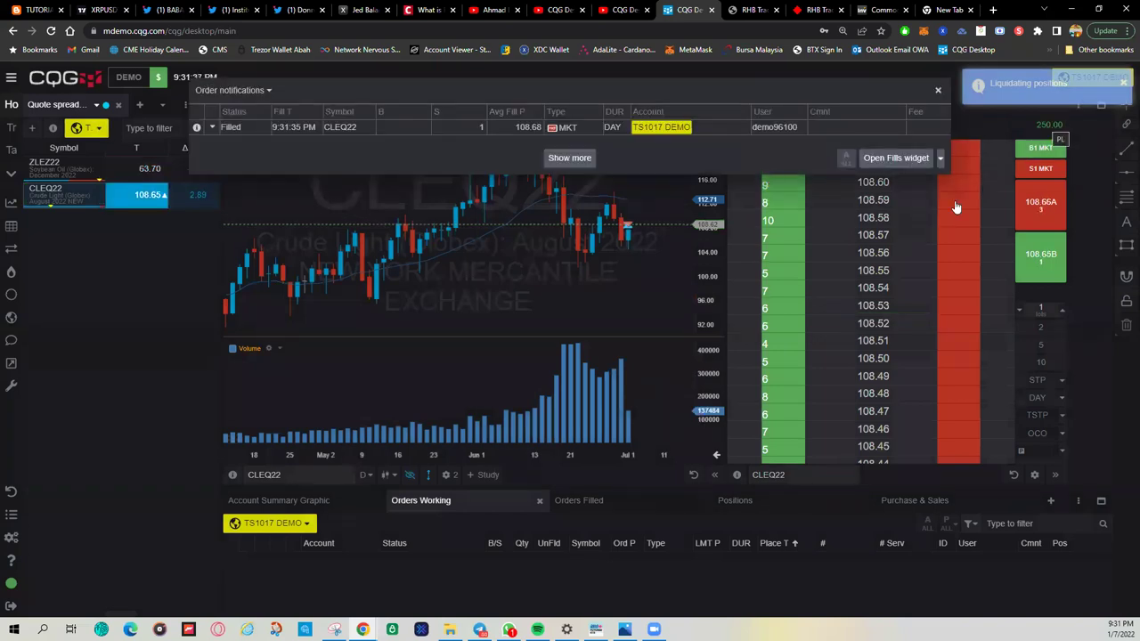
Check the open positions list and dismiss the notification of the CLEQ22 sell fill.
click(746, 503)
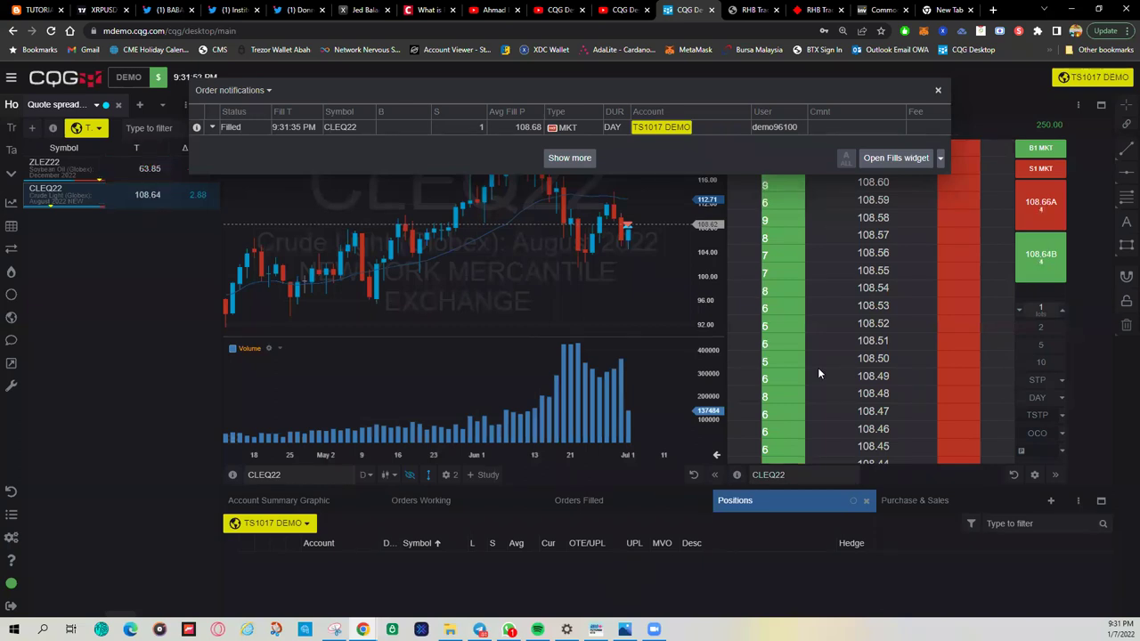
drag(912, 91, 781, 260)
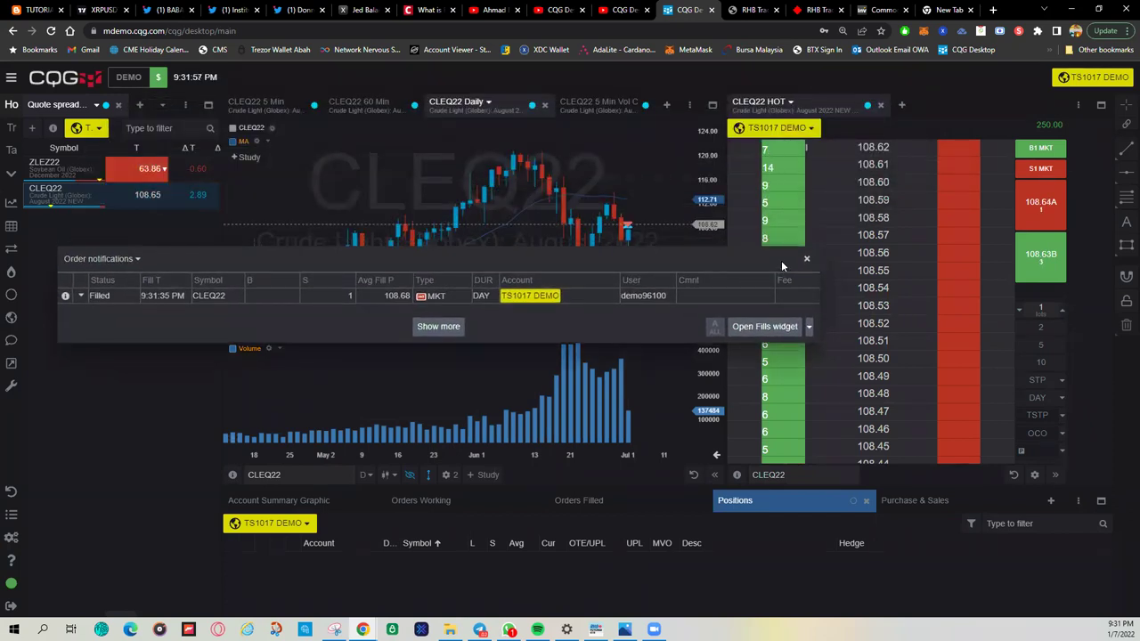
click(806, 259)
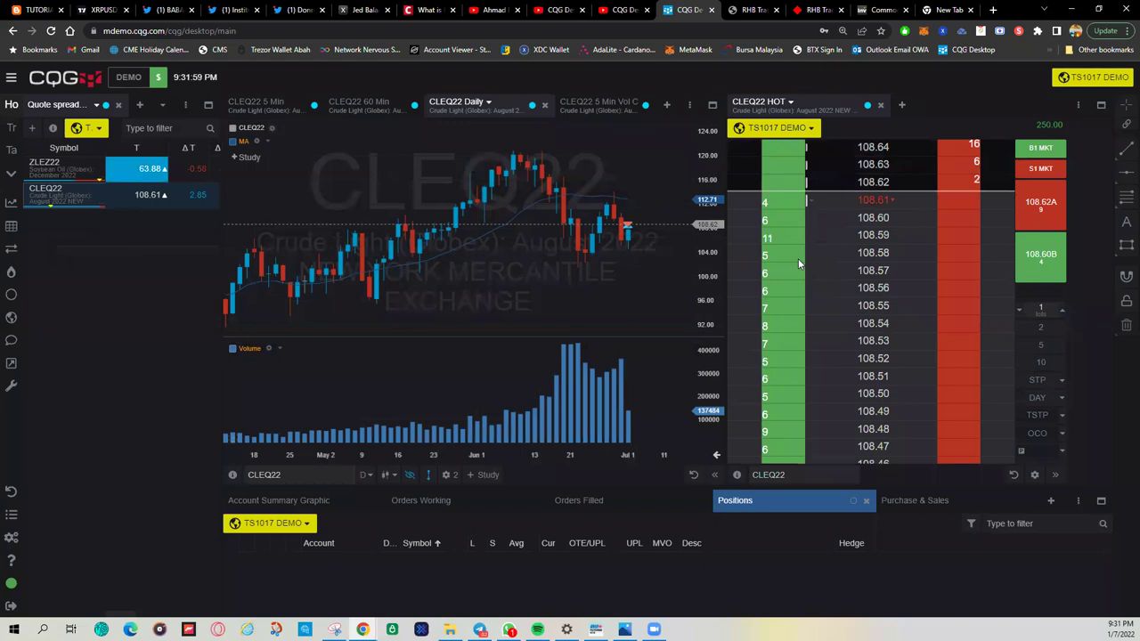
Place a market order to buy 1 CLEQ22 and check its position actions and the working orders.
click(1034, 152)
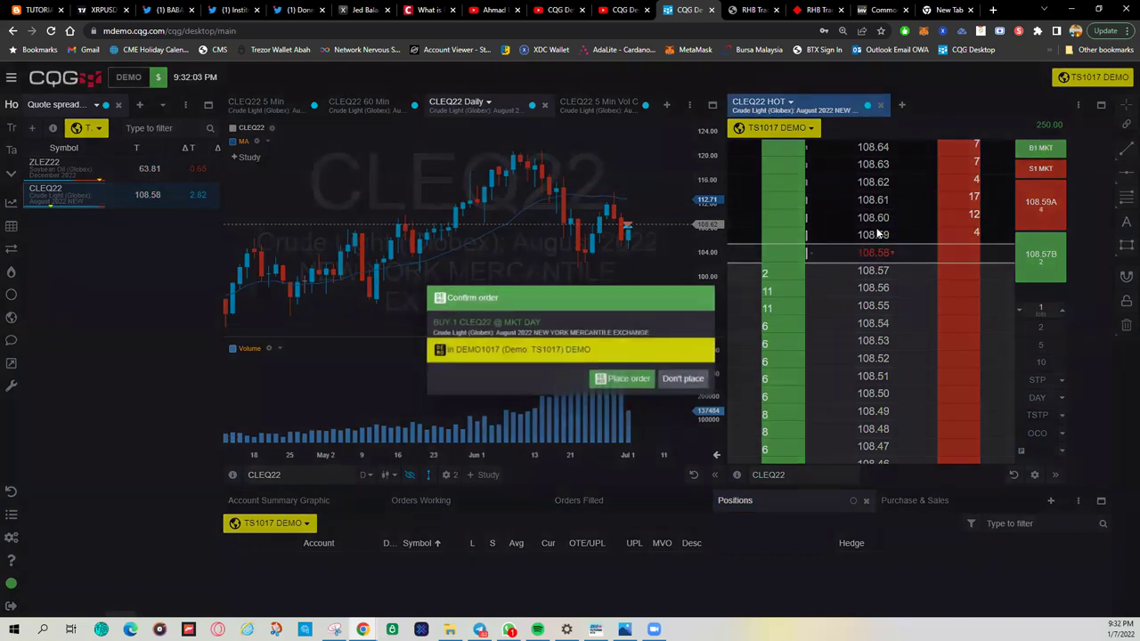
click(635, 385)
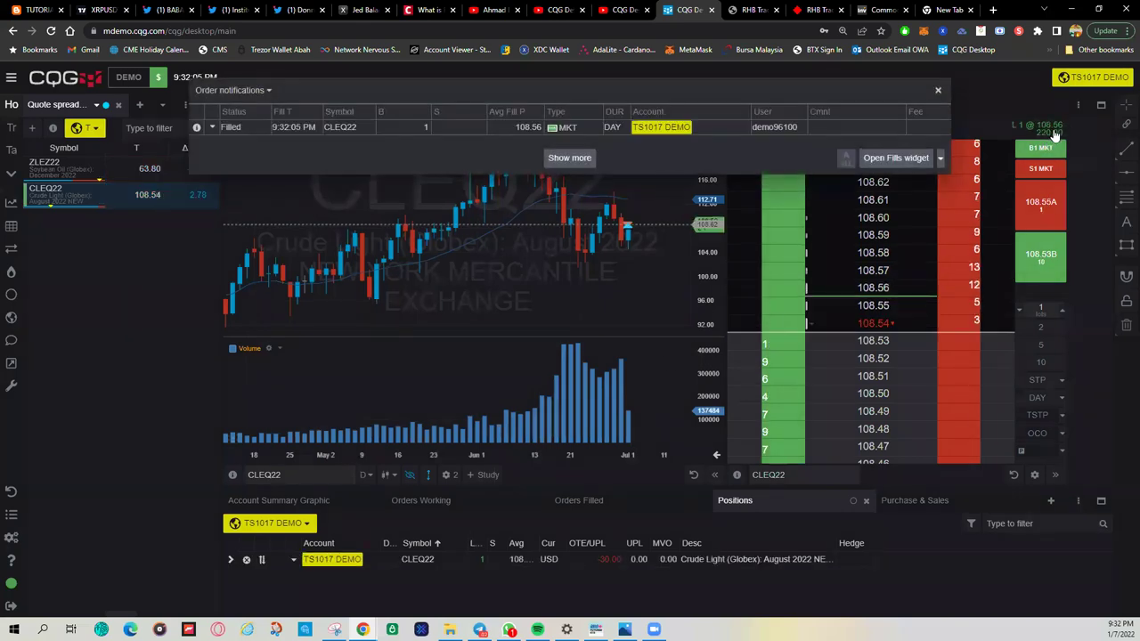
click(1044, 133)
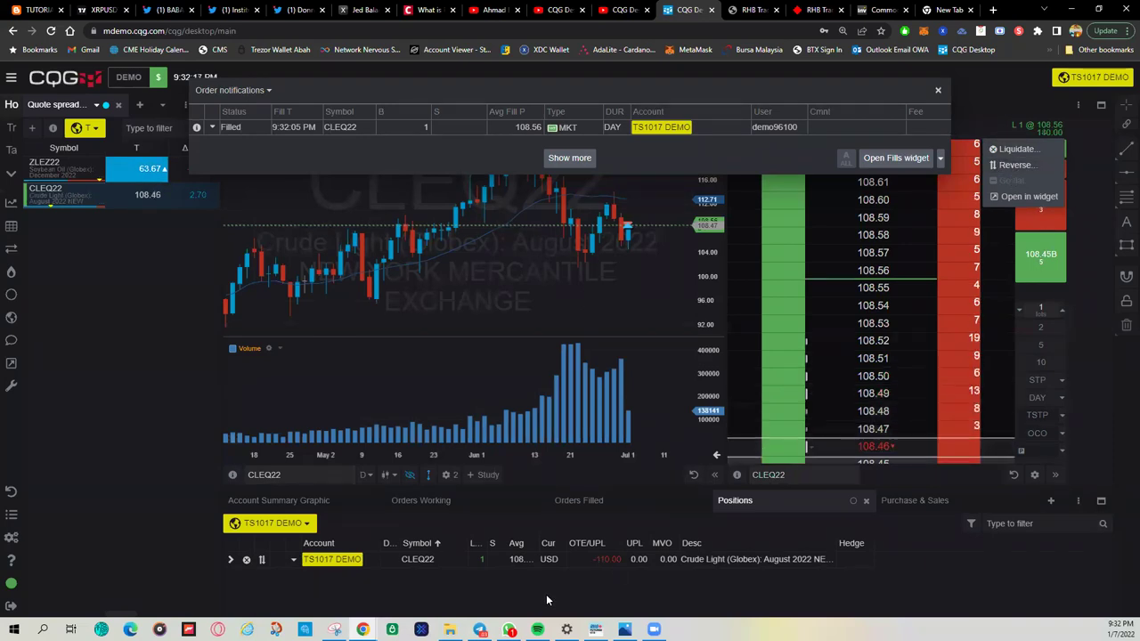
click(456, 508)
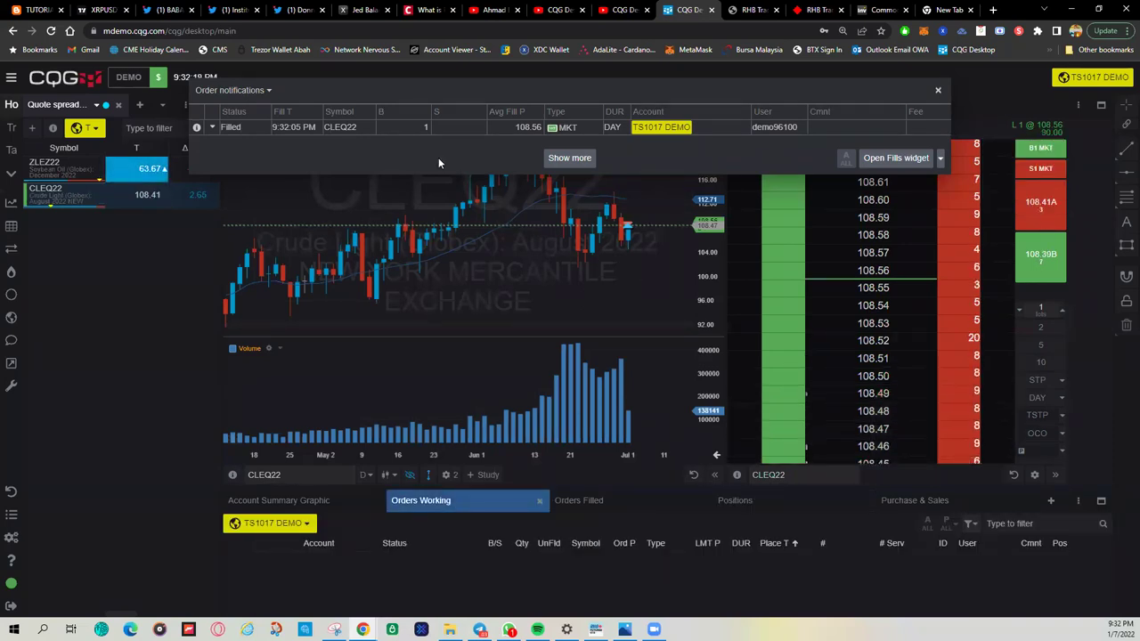
Bracket the filled CLEQ22 buy with a 50-tick limit target profit and a 20-tick stop loss.
click(212, 127)
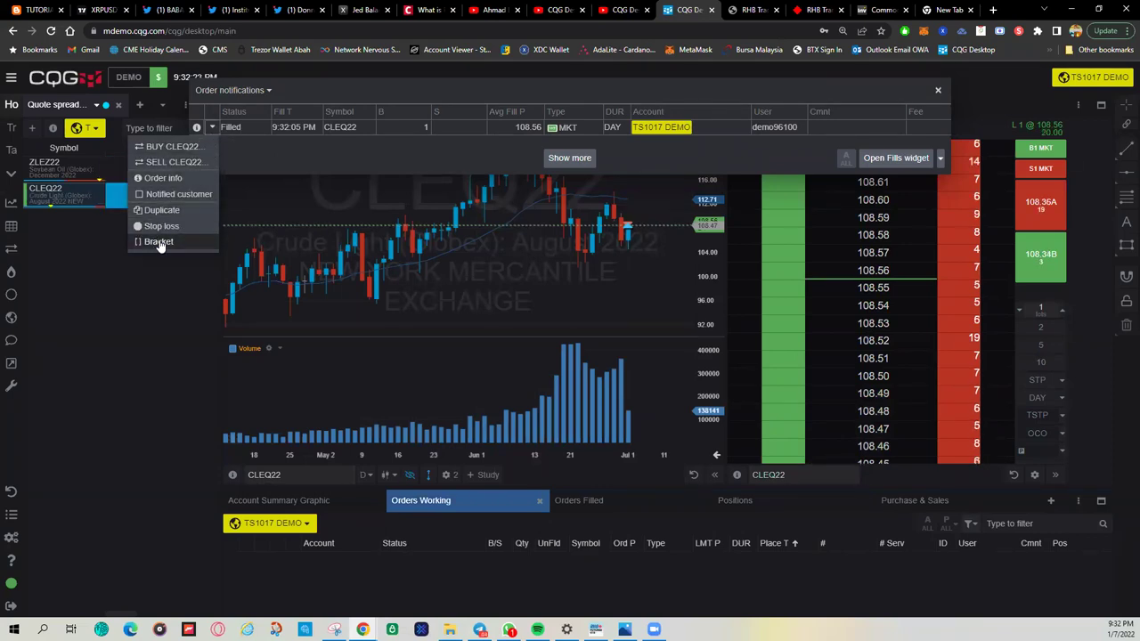
click(160, 241)
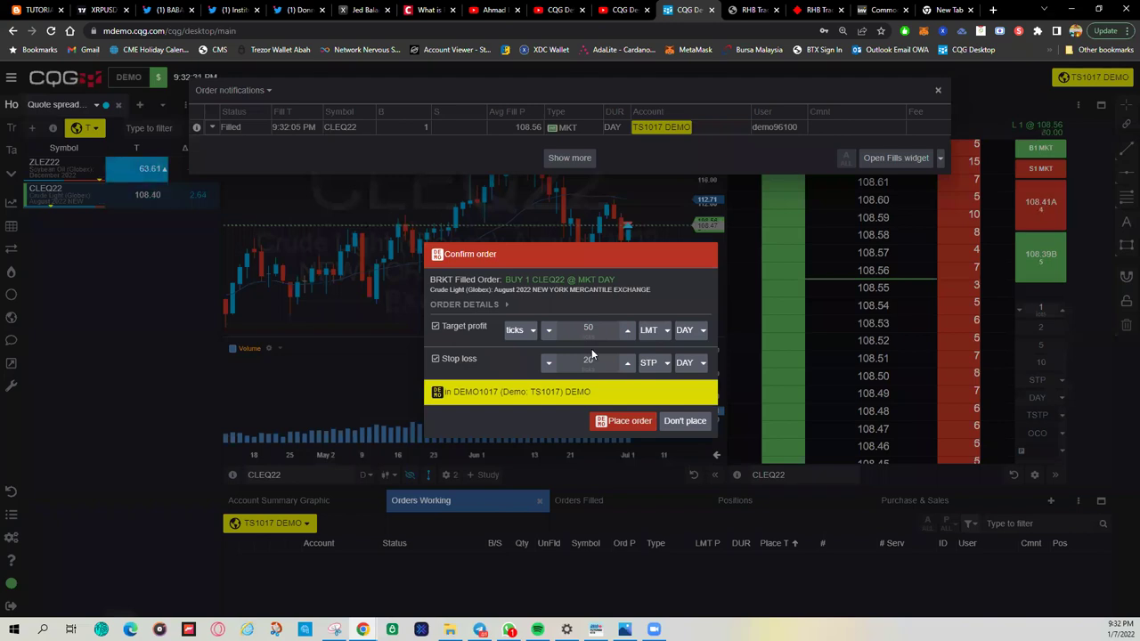
click(627, 423)
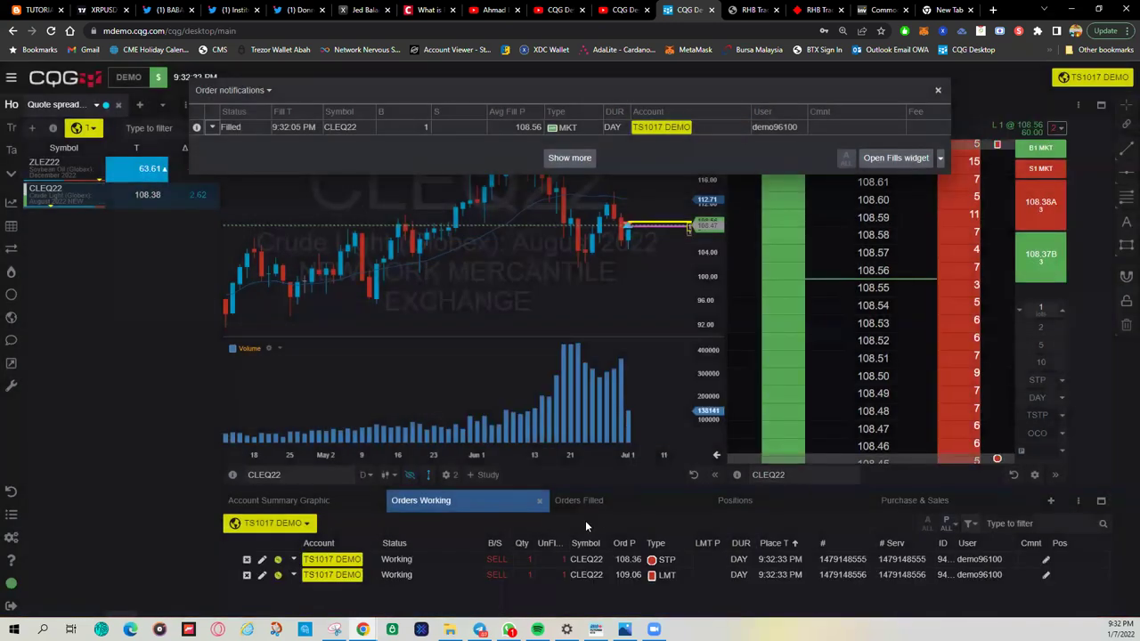
Check the position actions available for the bracketed CLEQ22 position, and cancel its working stop and limit sell orders.
click(1015, 132)
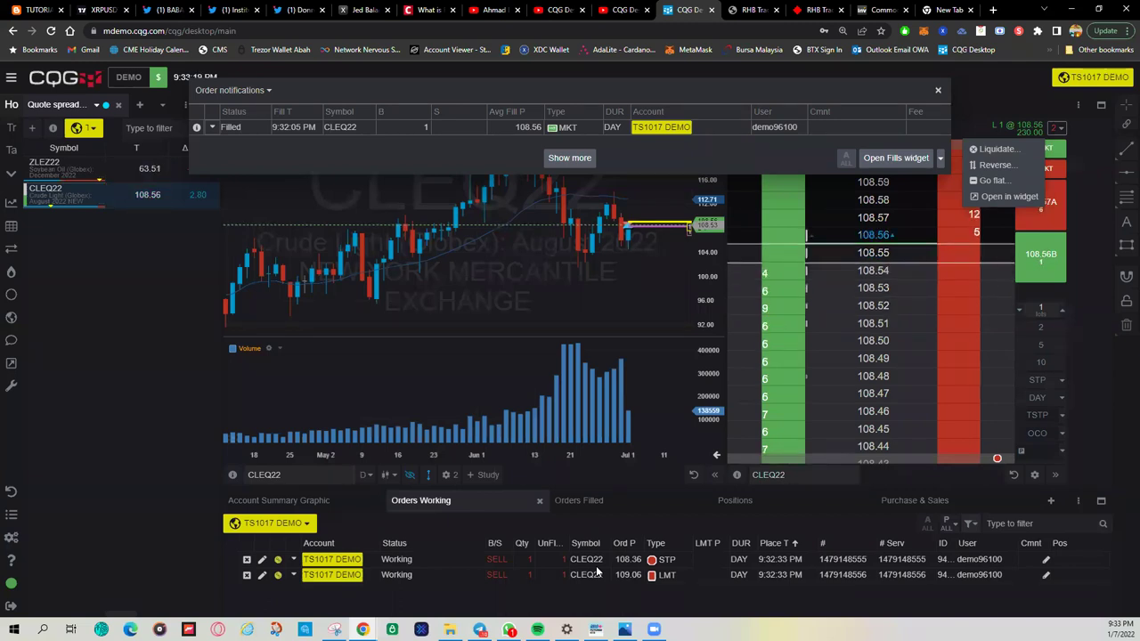
click(246, 559)
click(643, 381)
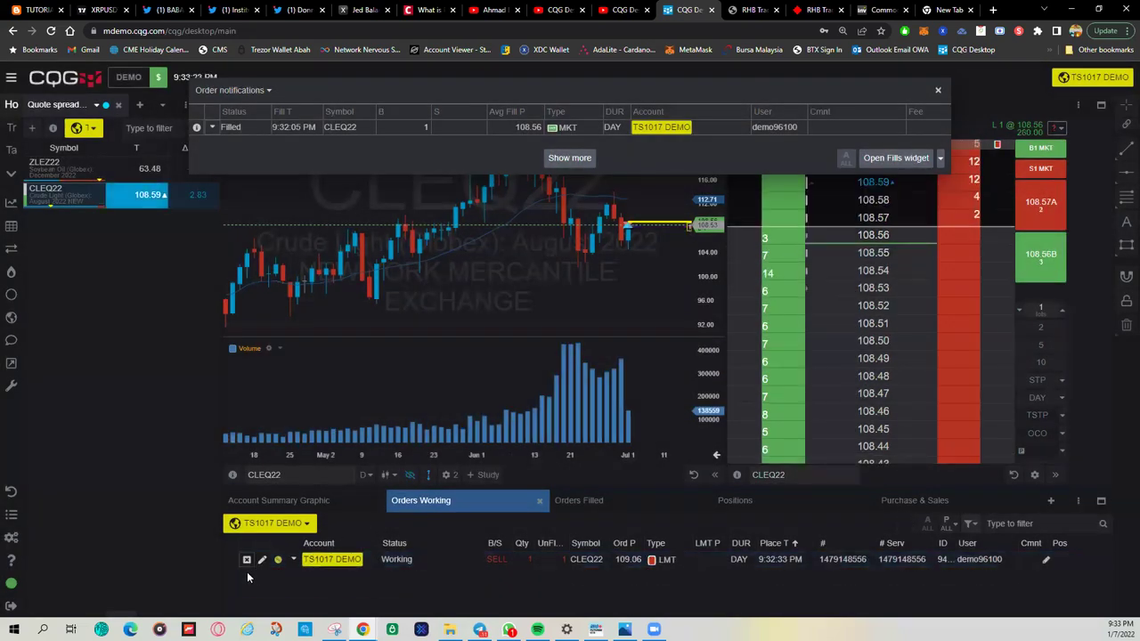
click(247, 559)
click(646, 381)
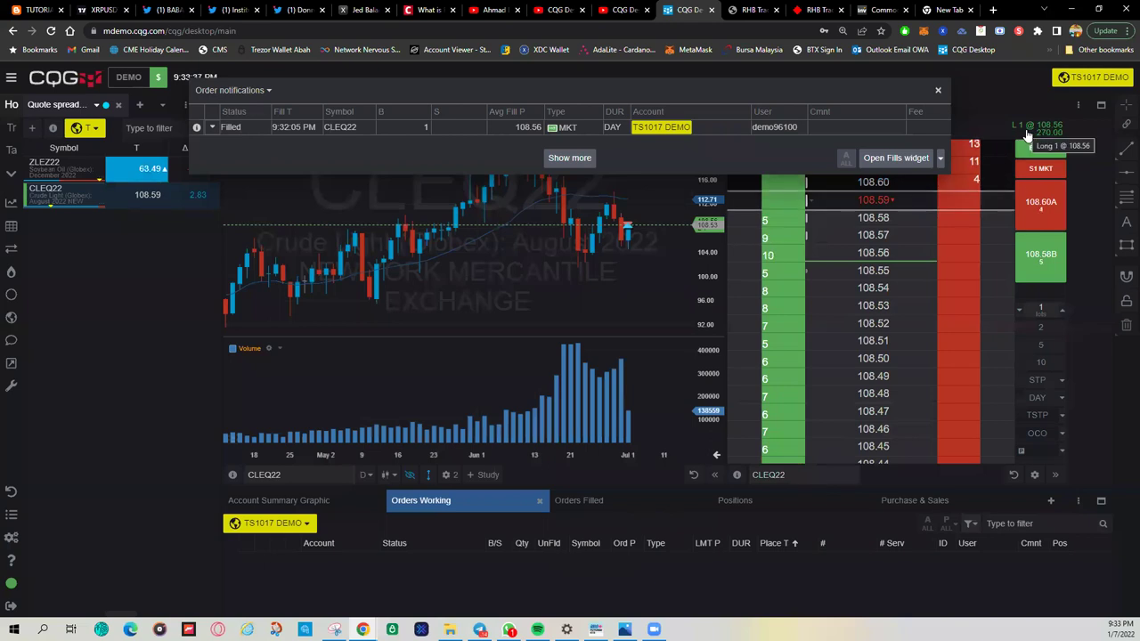
Liquidate the long CLEQ22 position by selling 1 lot at market.
click(1027, 133)
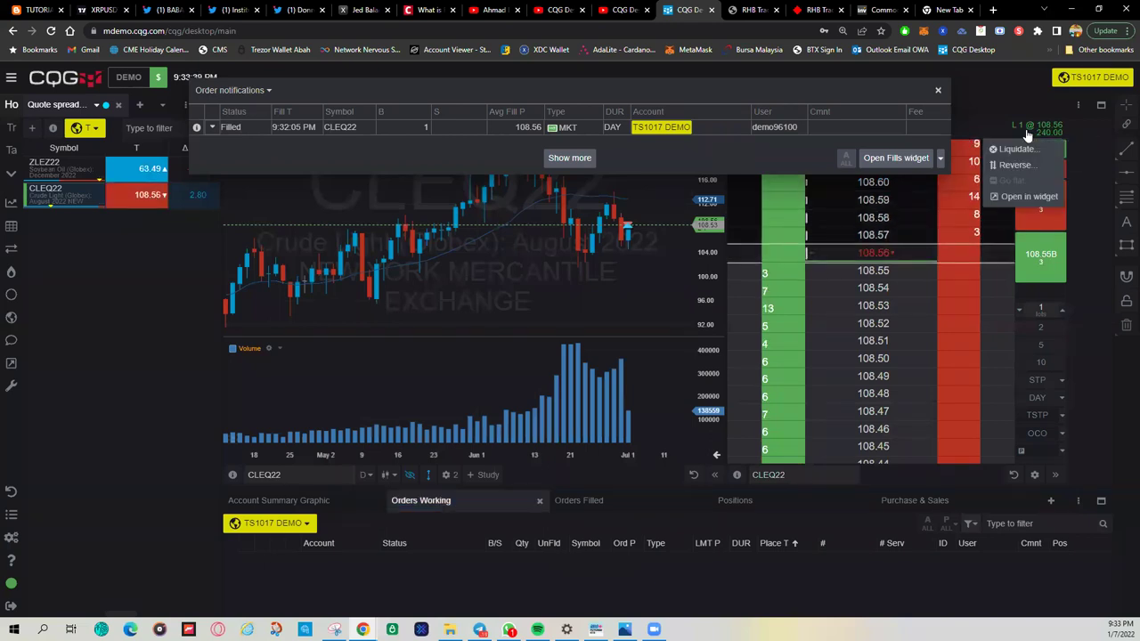
click(1015, 149)
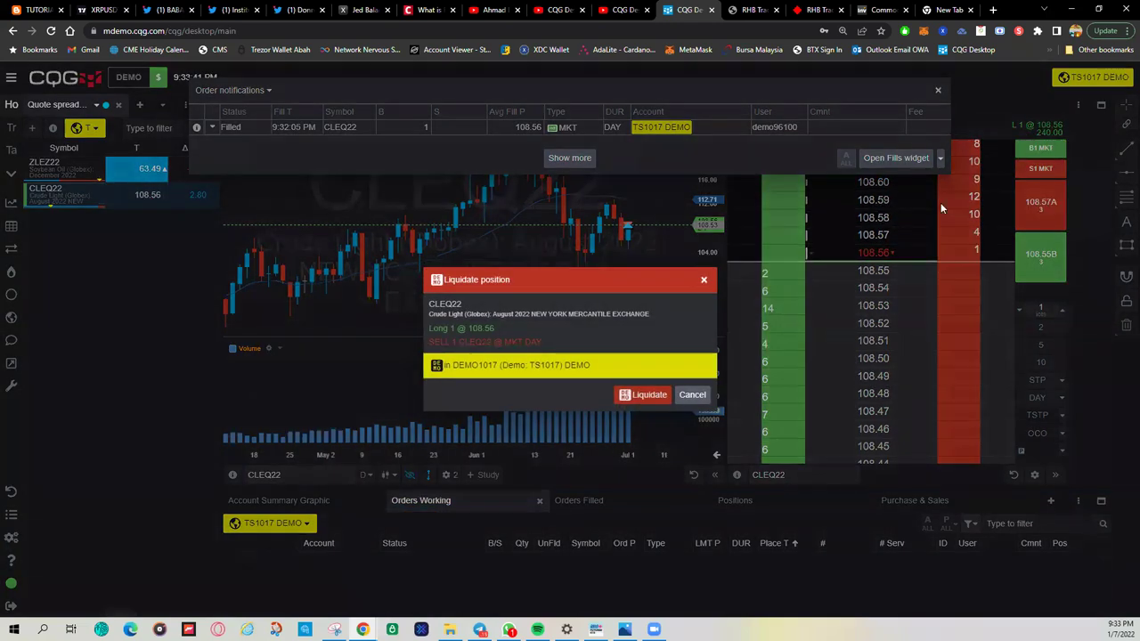
click(643, 395)
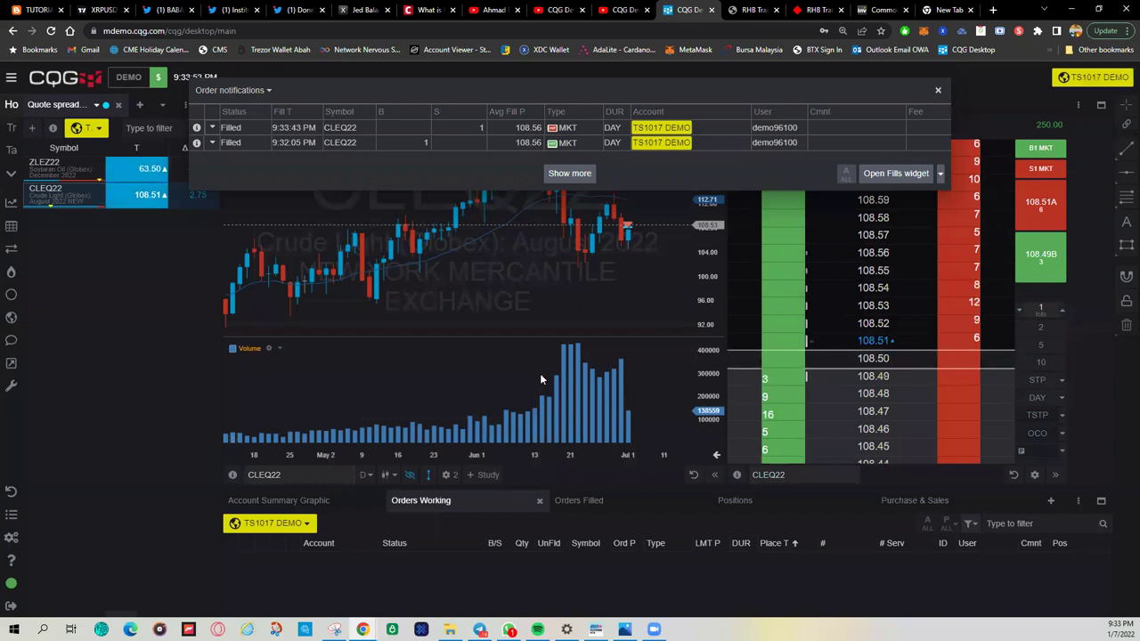
Dismiss the two fill notifications and place a new market order to buy 1 CLEQ22.
drag(735, 93, 681, 174)
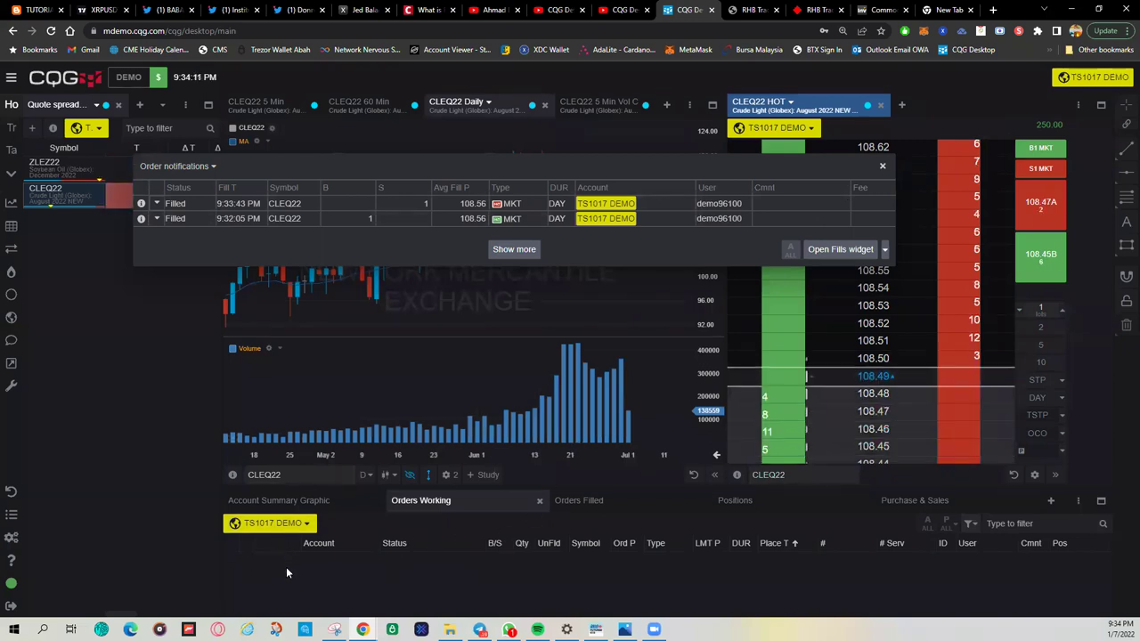
click(882, 167)
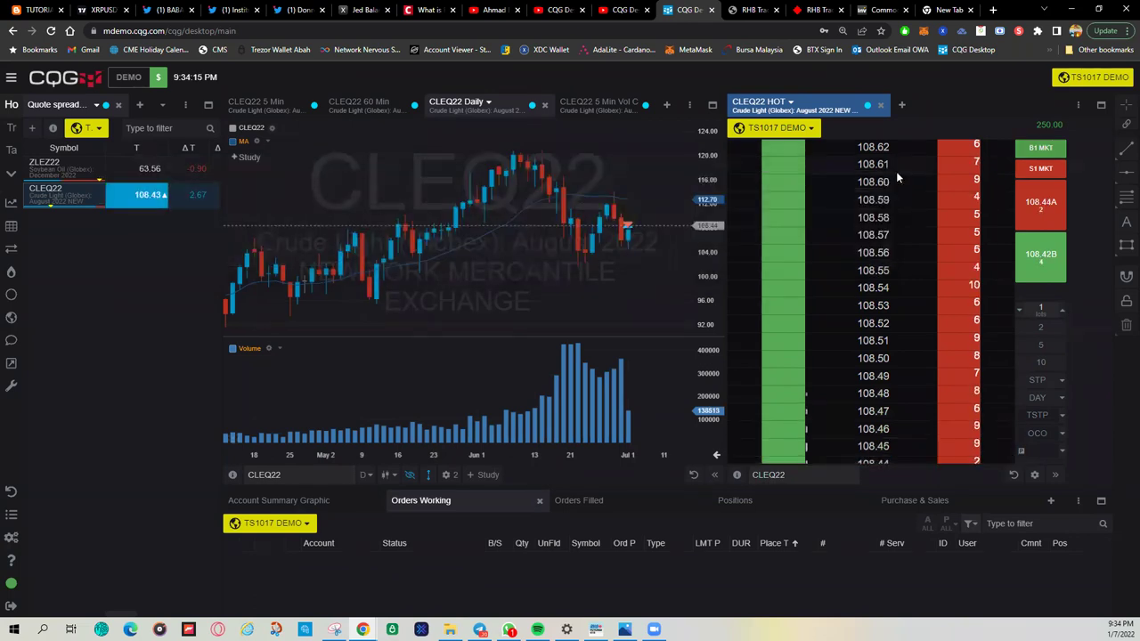
click(1039, 150)
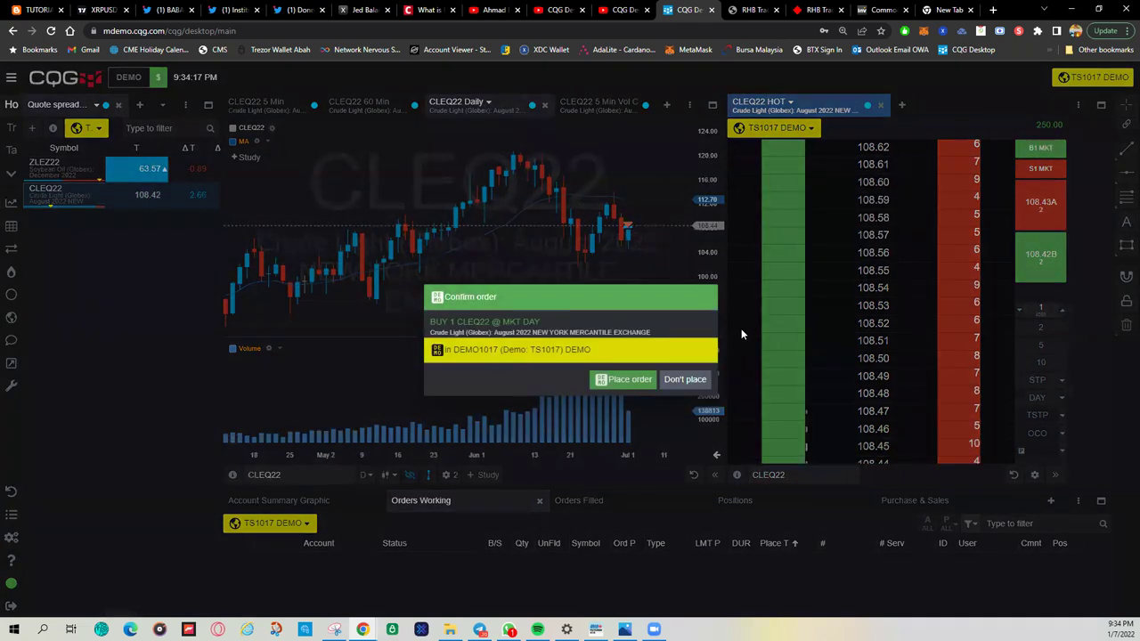
click(628, 380)
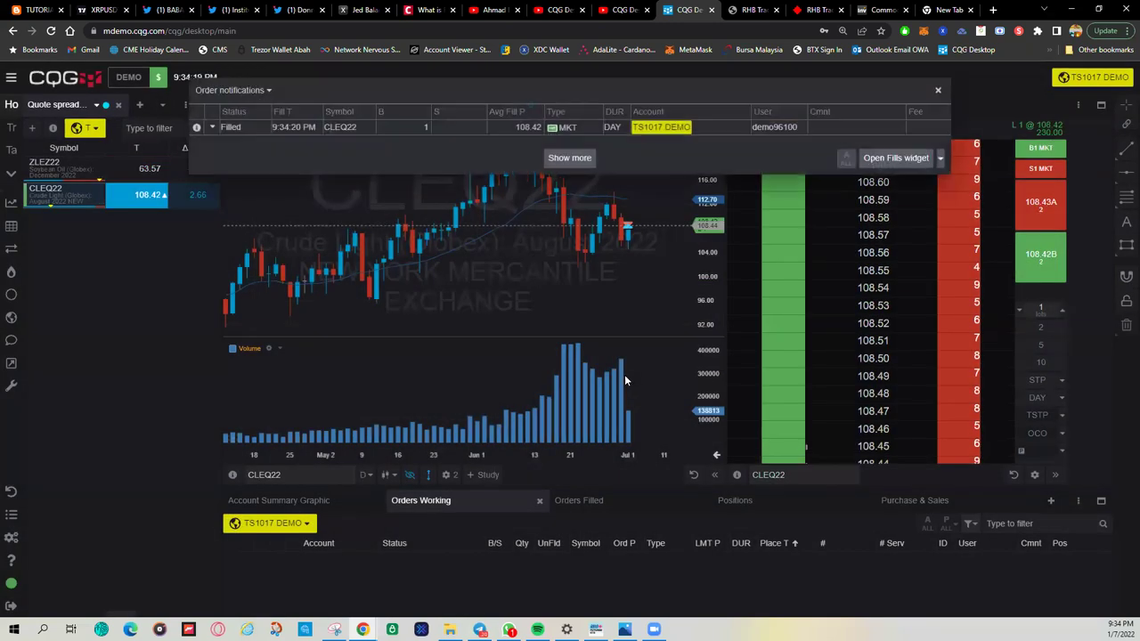
Bracket the filled CLEQ22 buy with a target profit of 30 ticks and a stop loss of 10 ticks.
click(212, 128)
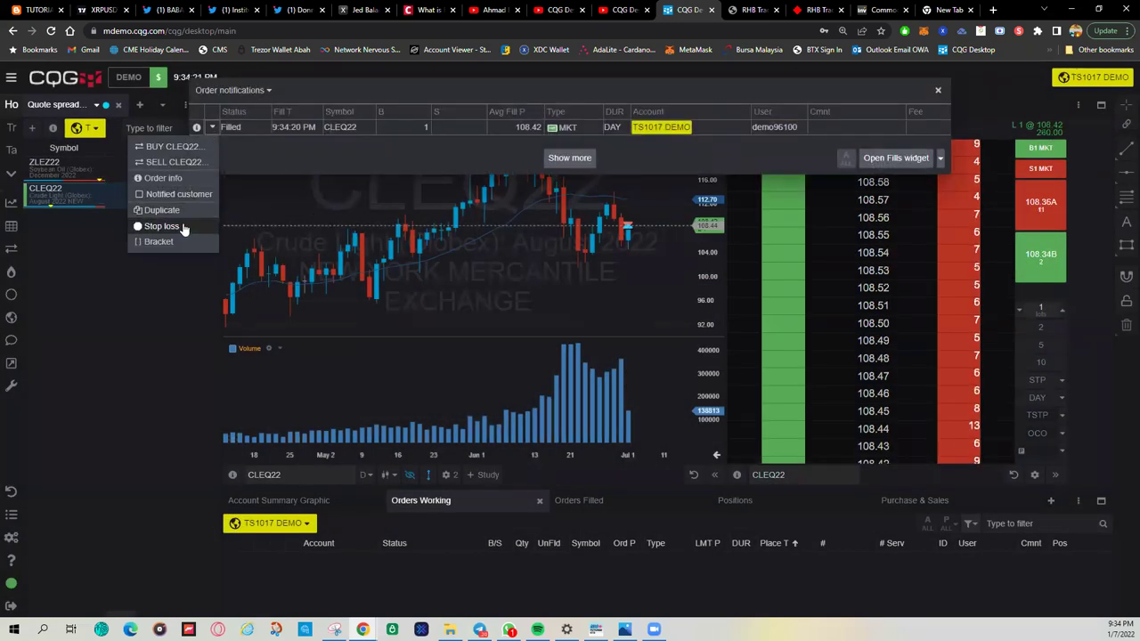
click(159, 241)
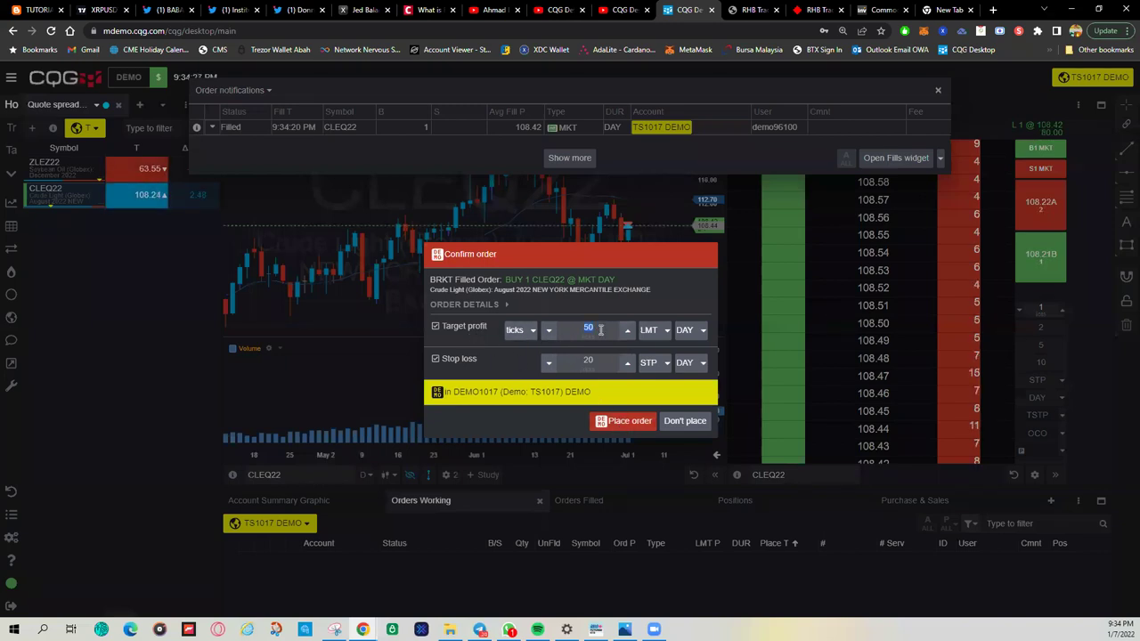
text(7)
key(BackSpace)
text(30)
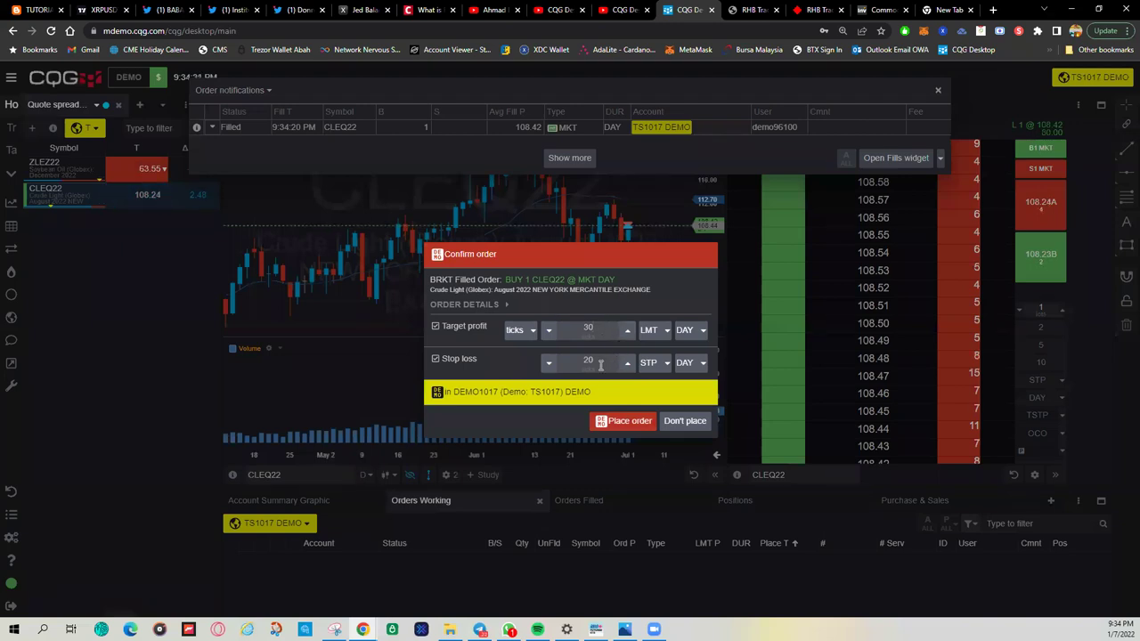
text(10)
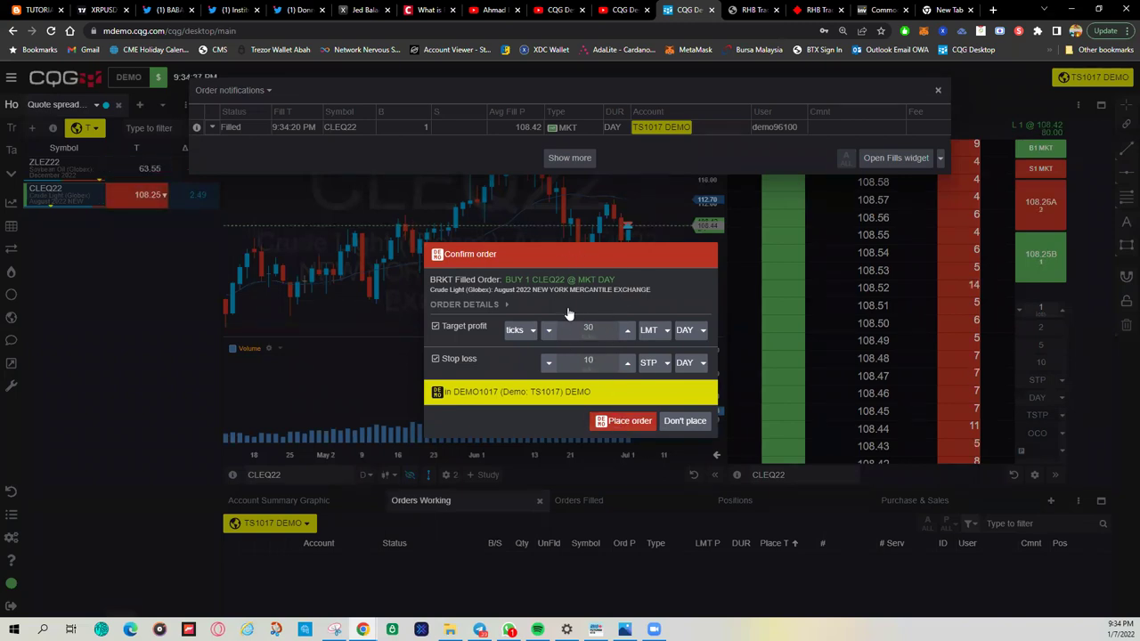
click(623, 421)
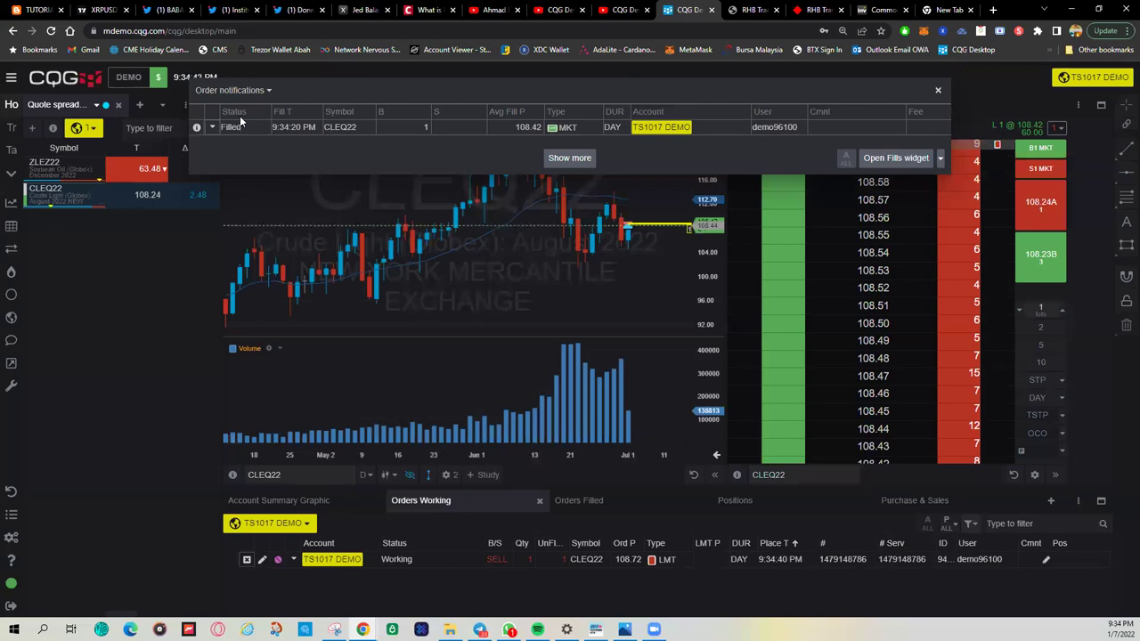
Cancel the working CLEQ22 limit sell order at 108.72.
click(211, 130)
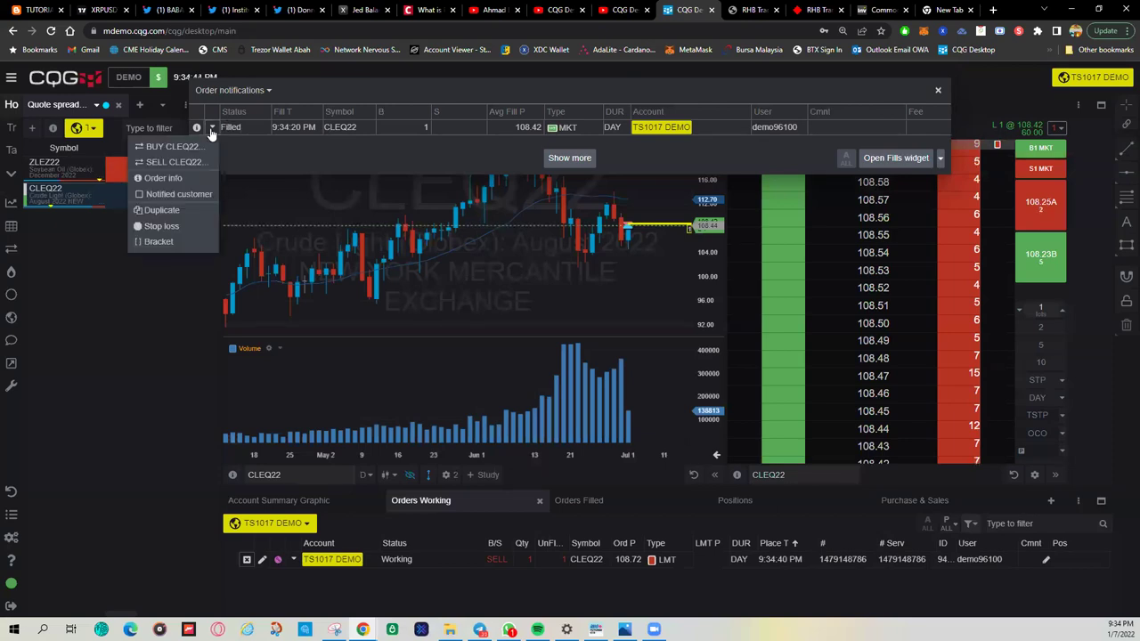
click(247, 560)
click(634, 381)
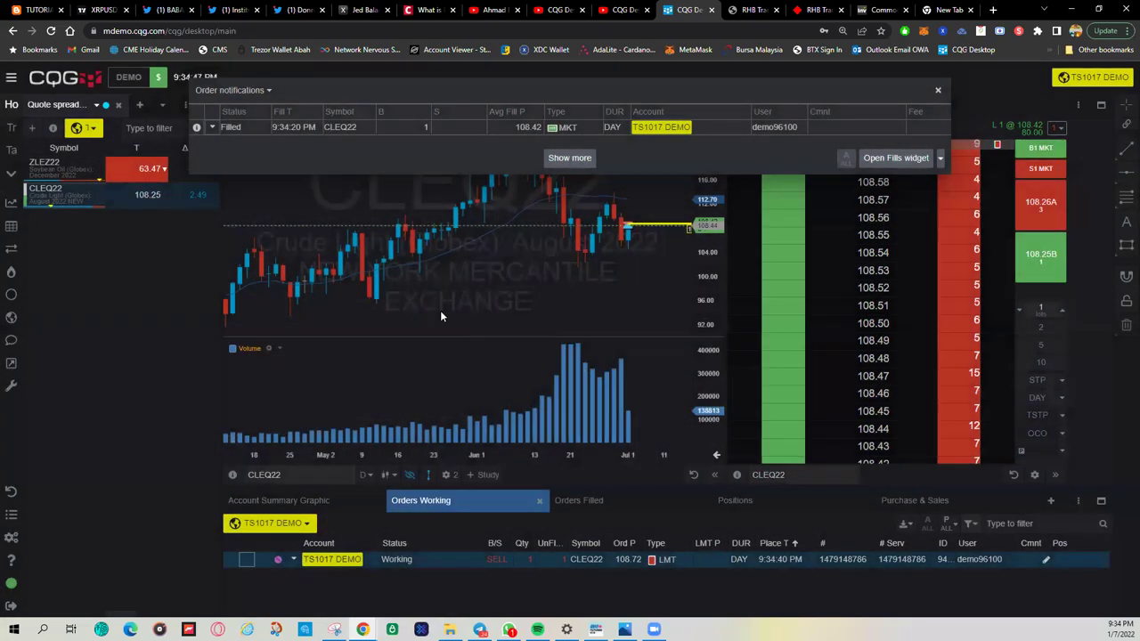
Bracket the filled CLEQ22 buy again with a target profit of 60 ticks and a stop loss of 30 ticks.
click(211, 129)
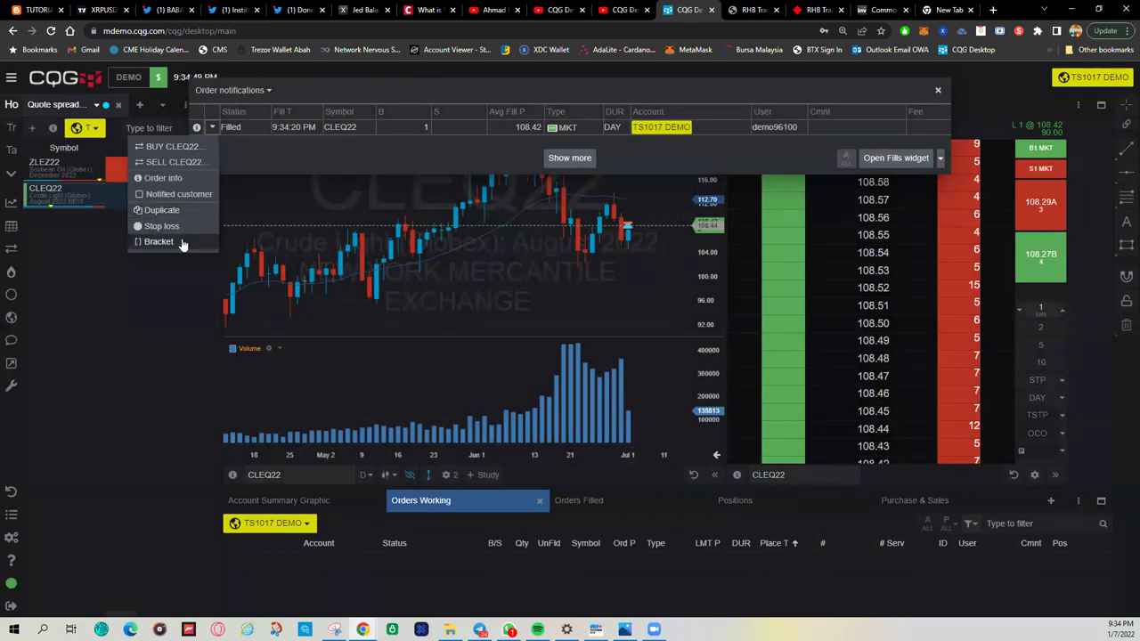
click(218, 242)
double_click(600, 329)
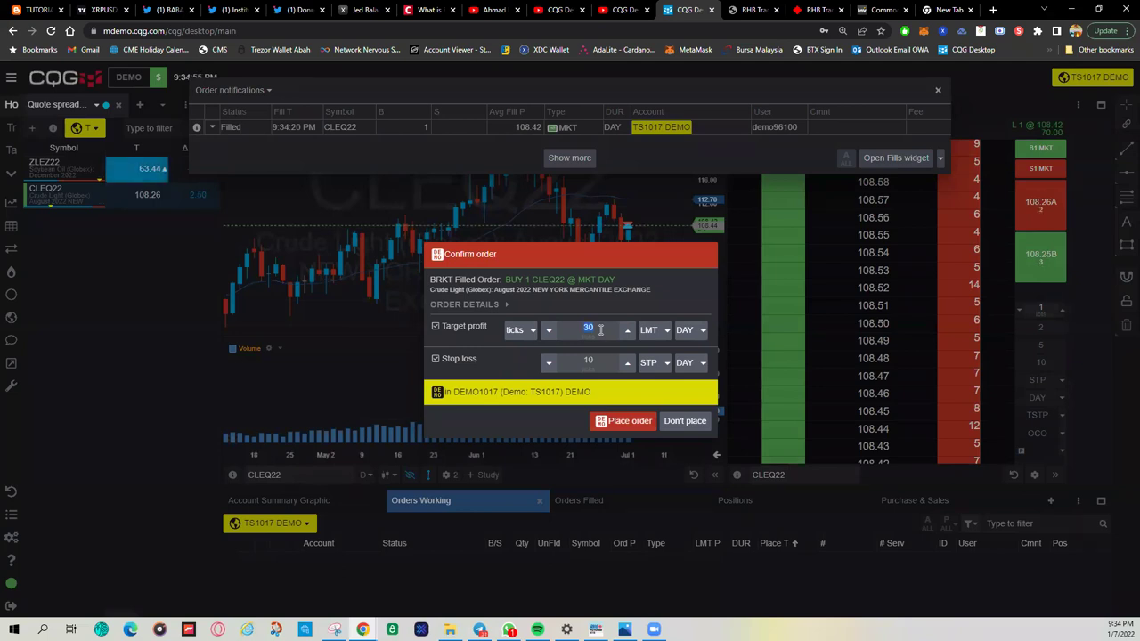
double_click(577, 360)
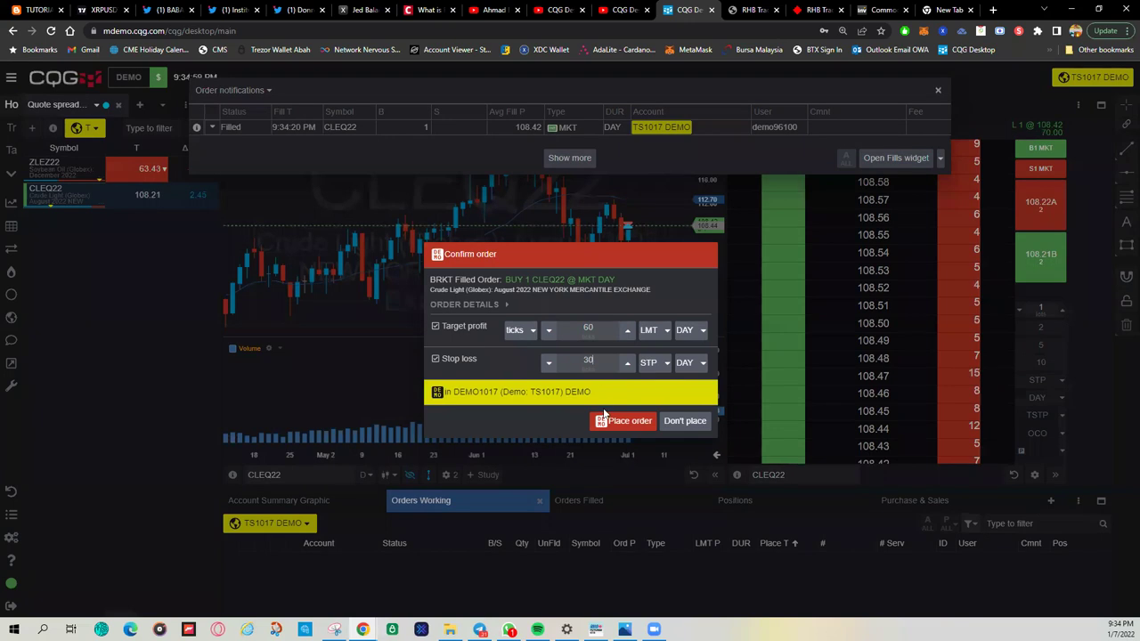
click(605, 415)
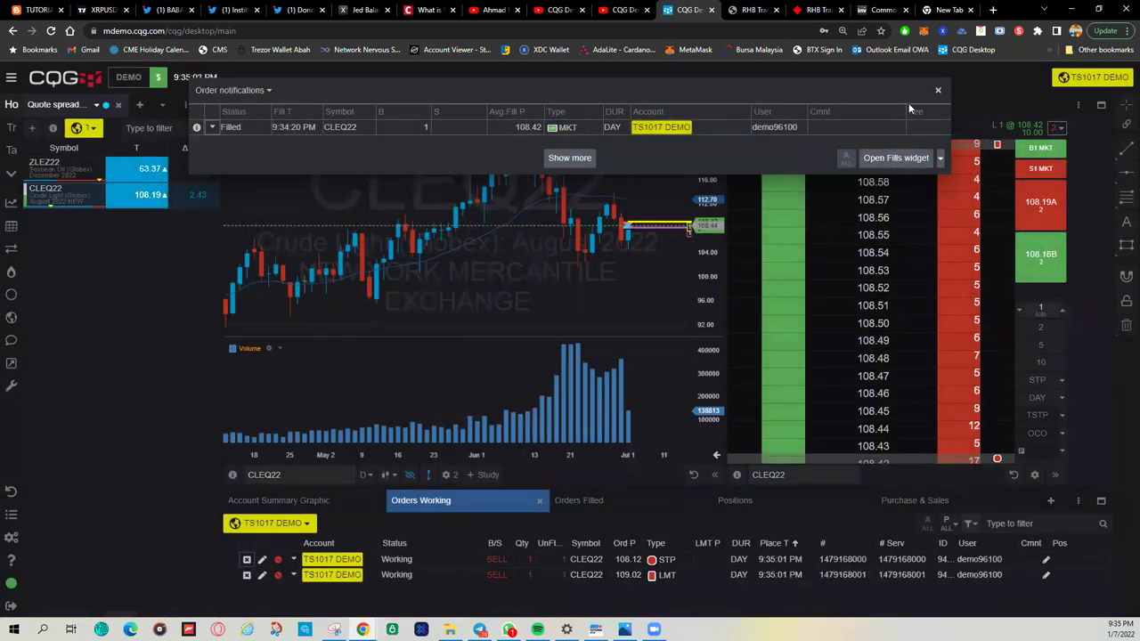
Move the order notification window clear of the position summary and check the actions available for the bracketed CLEQ22 position.
drag(902, 89, 833, 187)
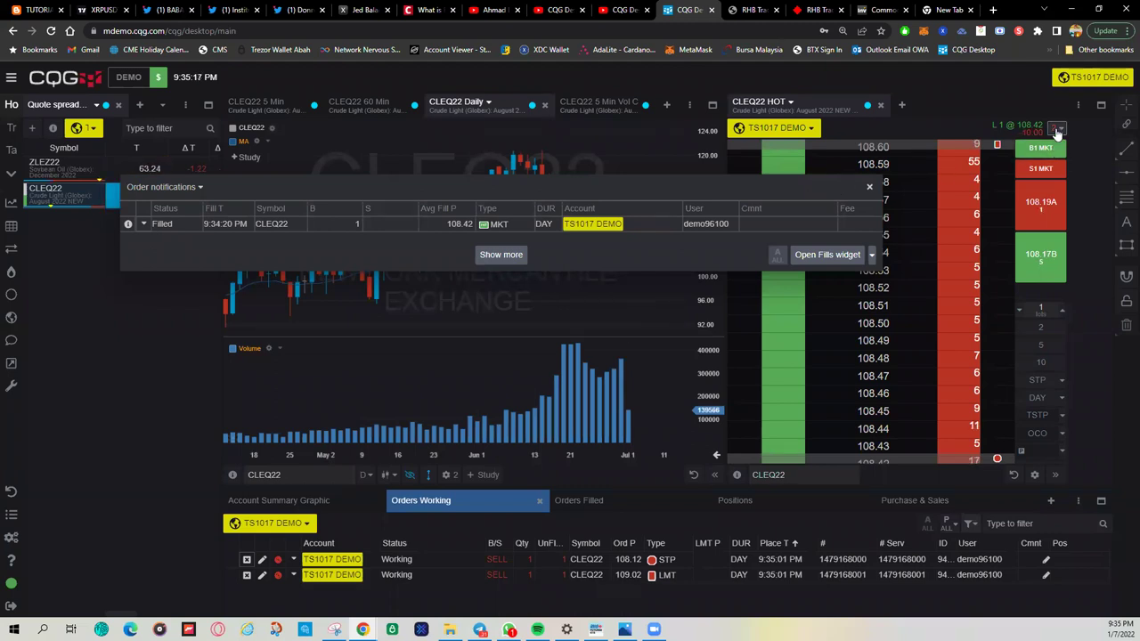
click(1014, 134)
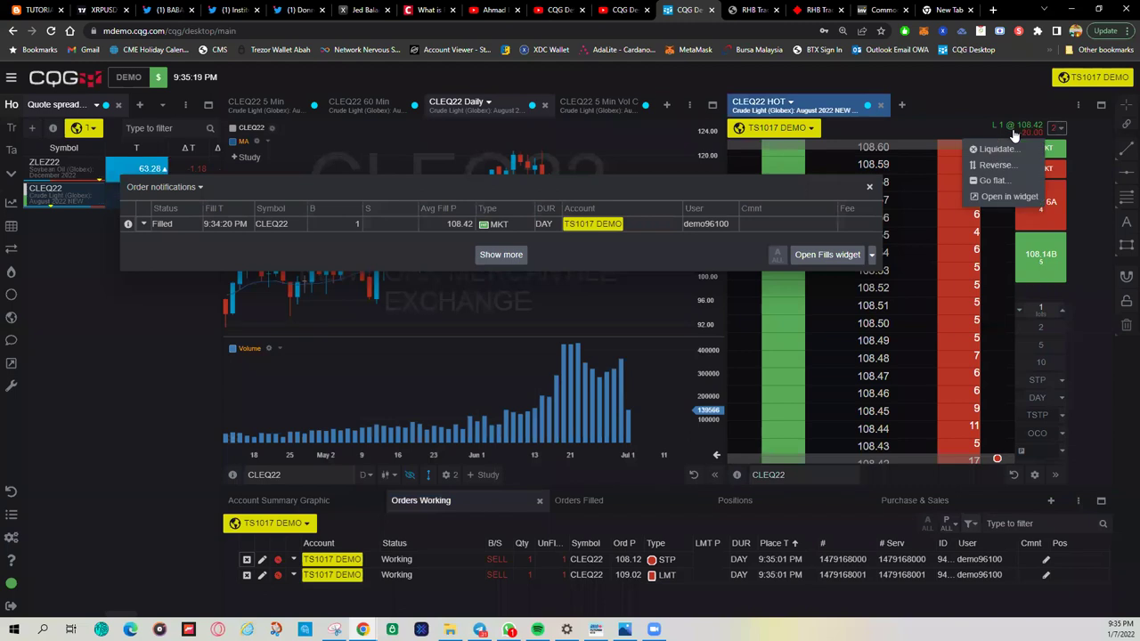
click(970, 100)
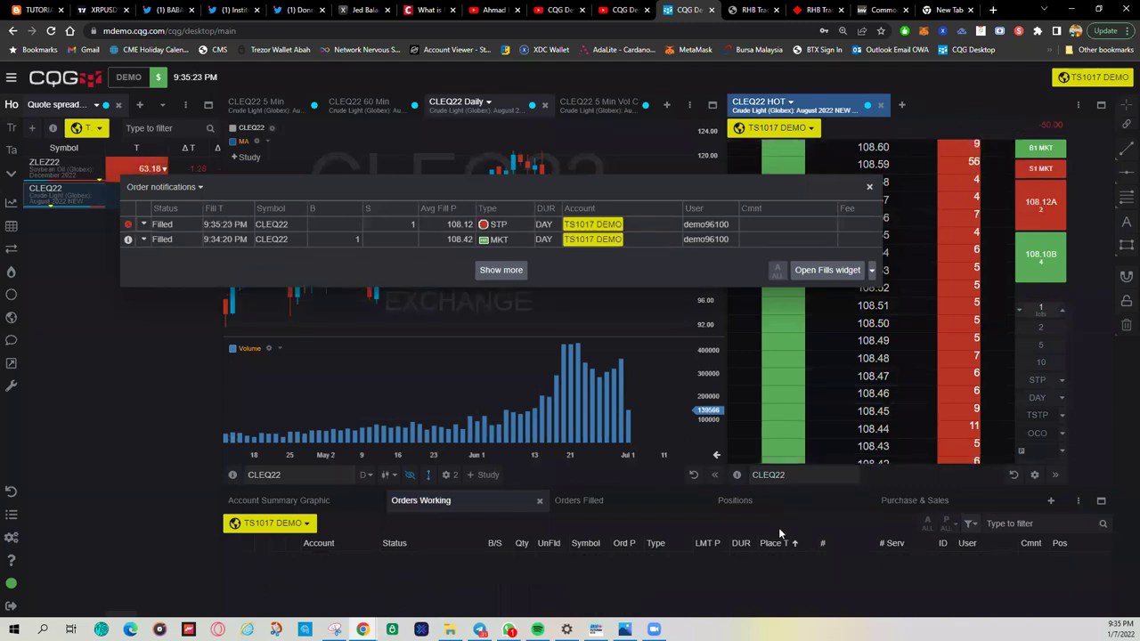
Dismiss the stop and market fill notifications and place another market order to buy 1 CLEQ22.
click(868, 190)
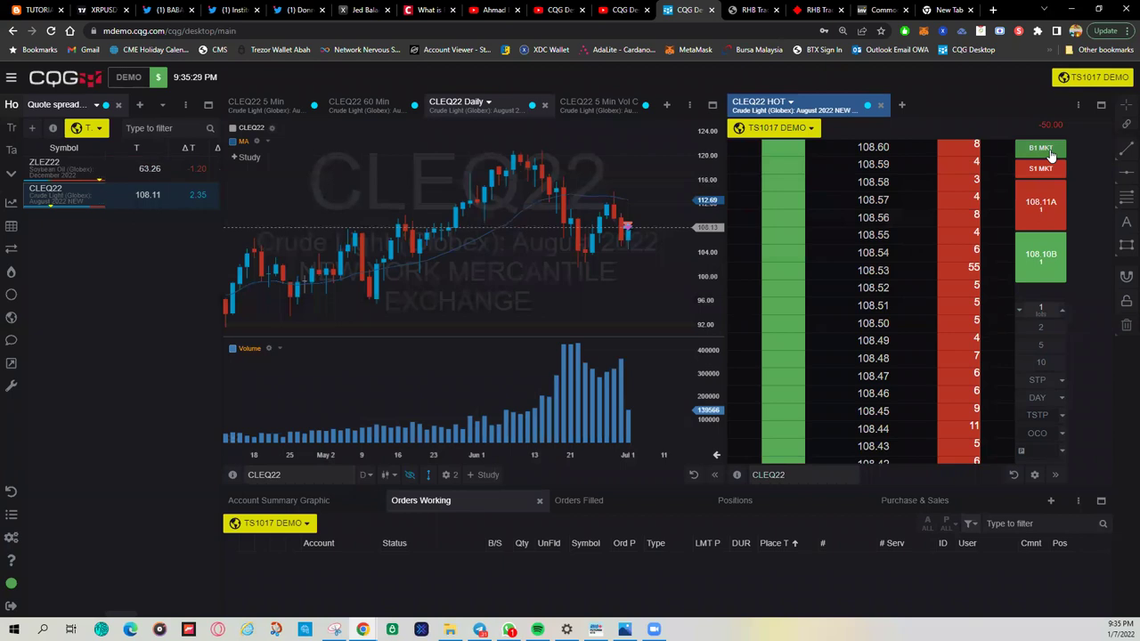
click(1039, 148)
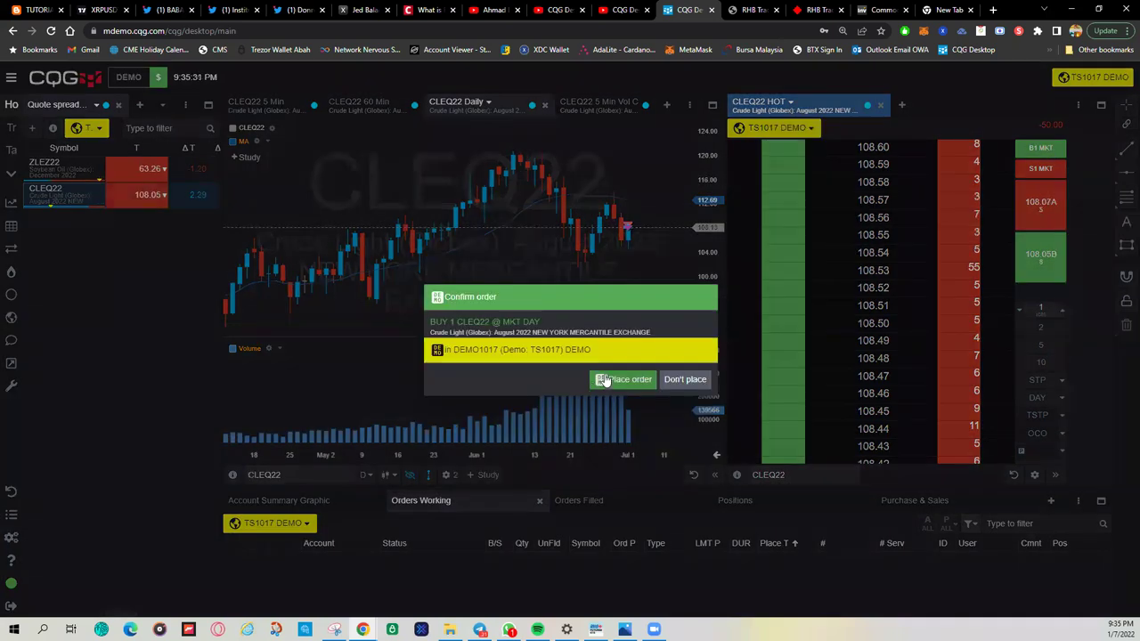
click(605, 380)
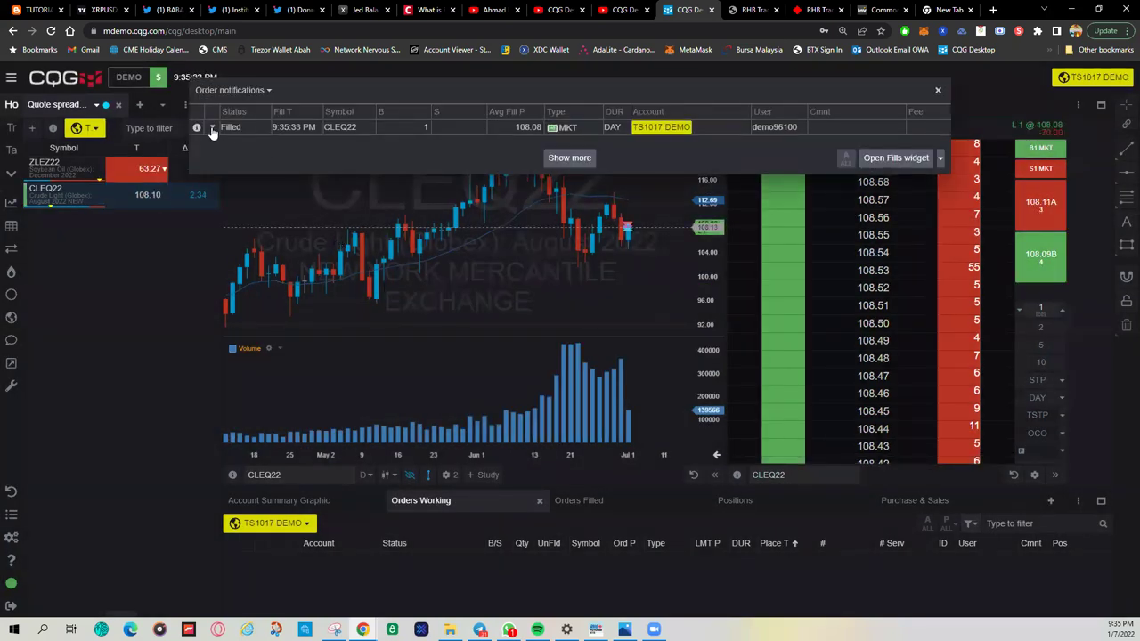
Bracket the filled CLEQ22 buy with a target profit of 80 ticks and a stop loss of 50 ticks.
click(212, 129)
click(160, 224)
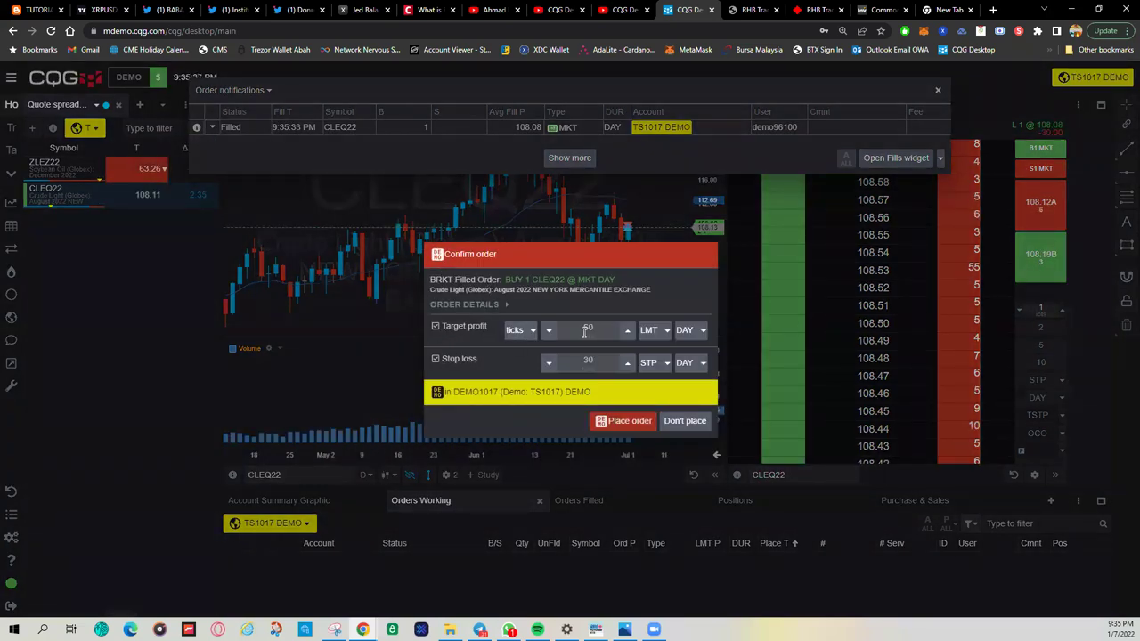
text(80)
double_click(600, 364)
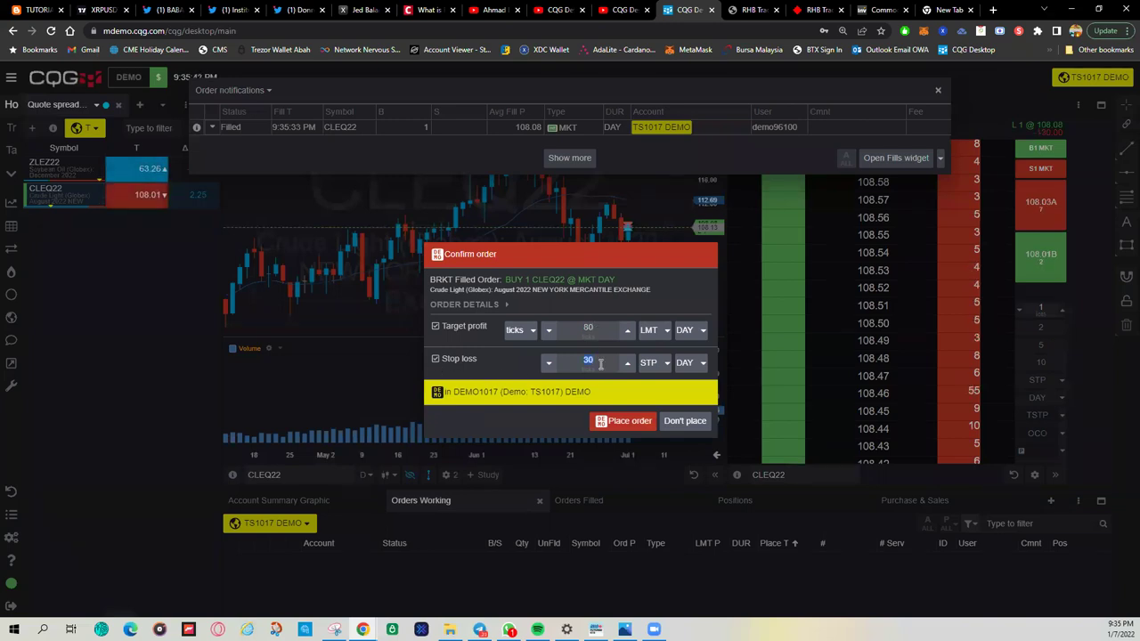
click(624, 421)
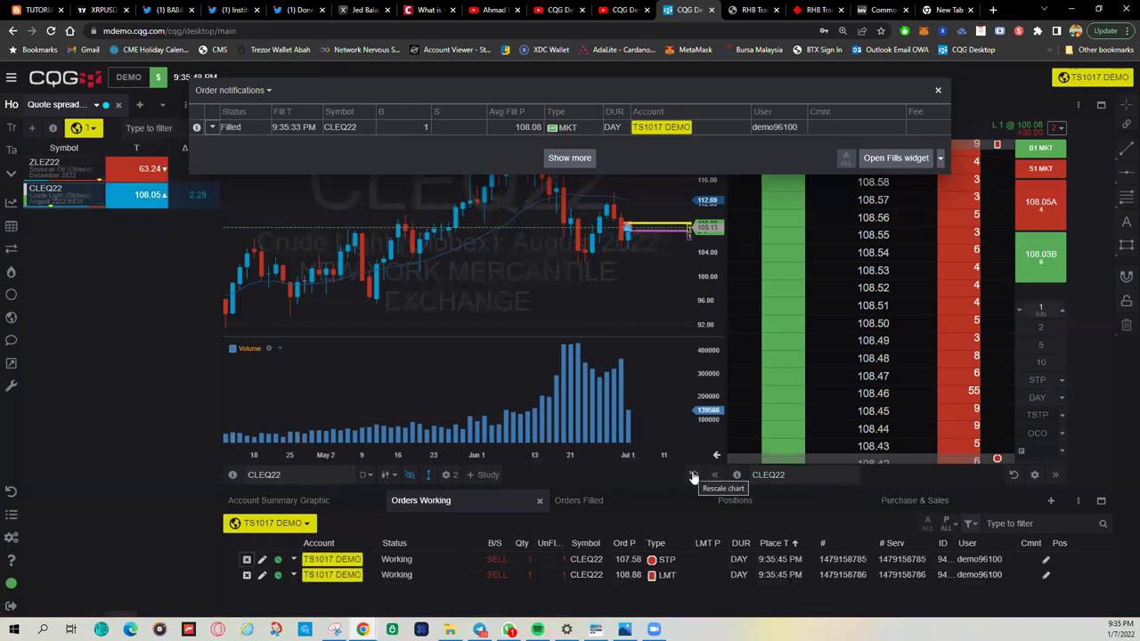
Dismiss the order notification window and recentre the CLEQ22 price ladder on the current market price.
drag(856, 88, 766, 177)
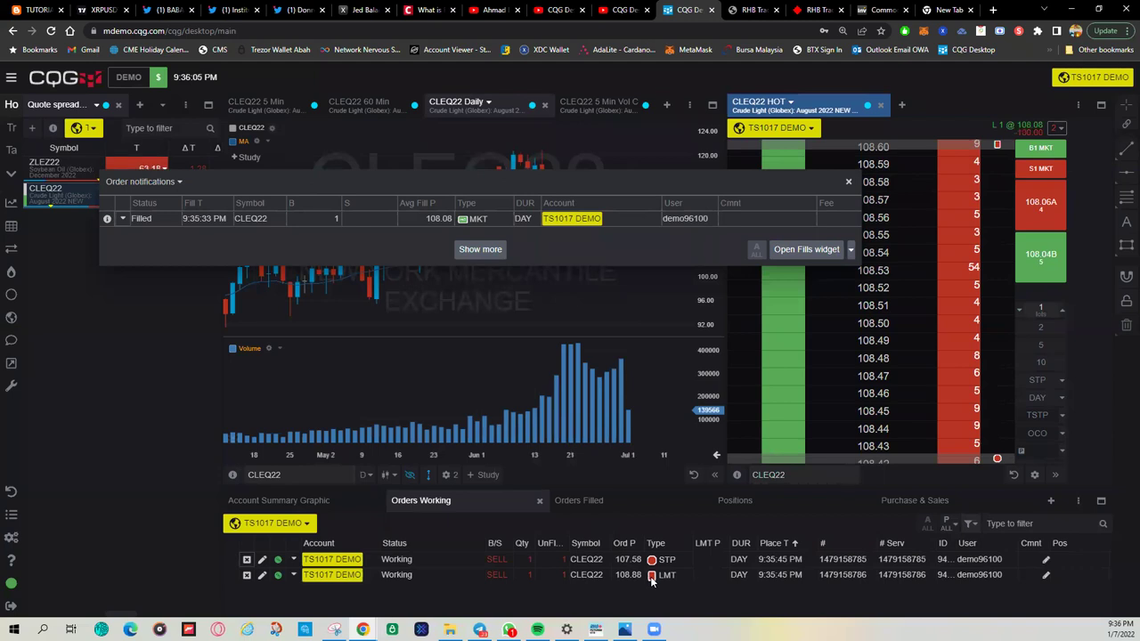
scroll(897, 316, up, 6)
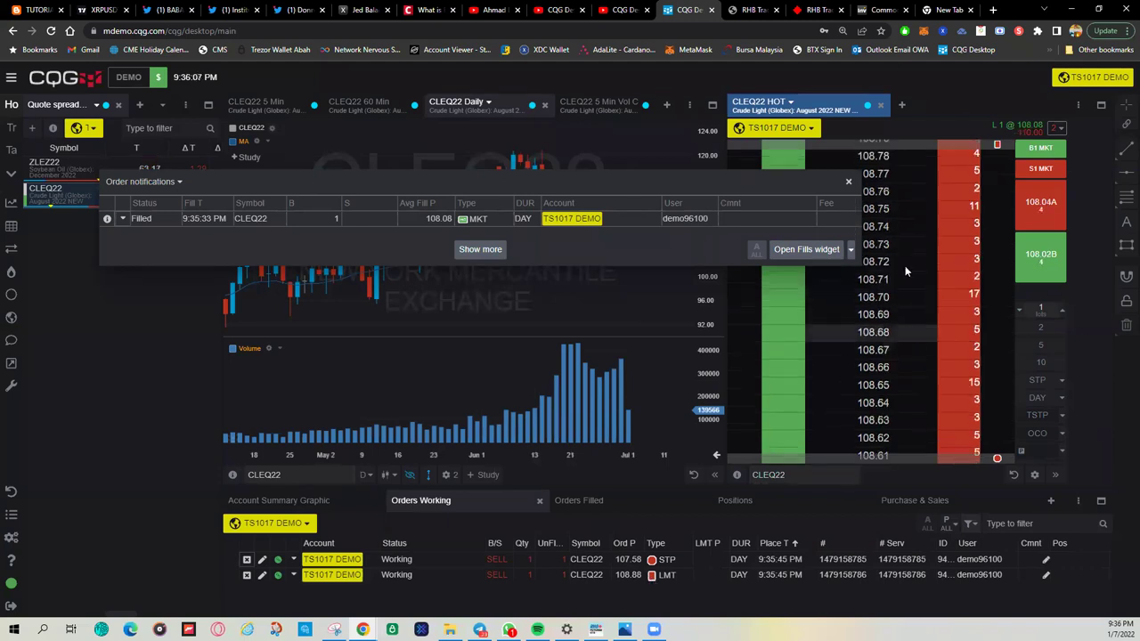
click(850, 184)
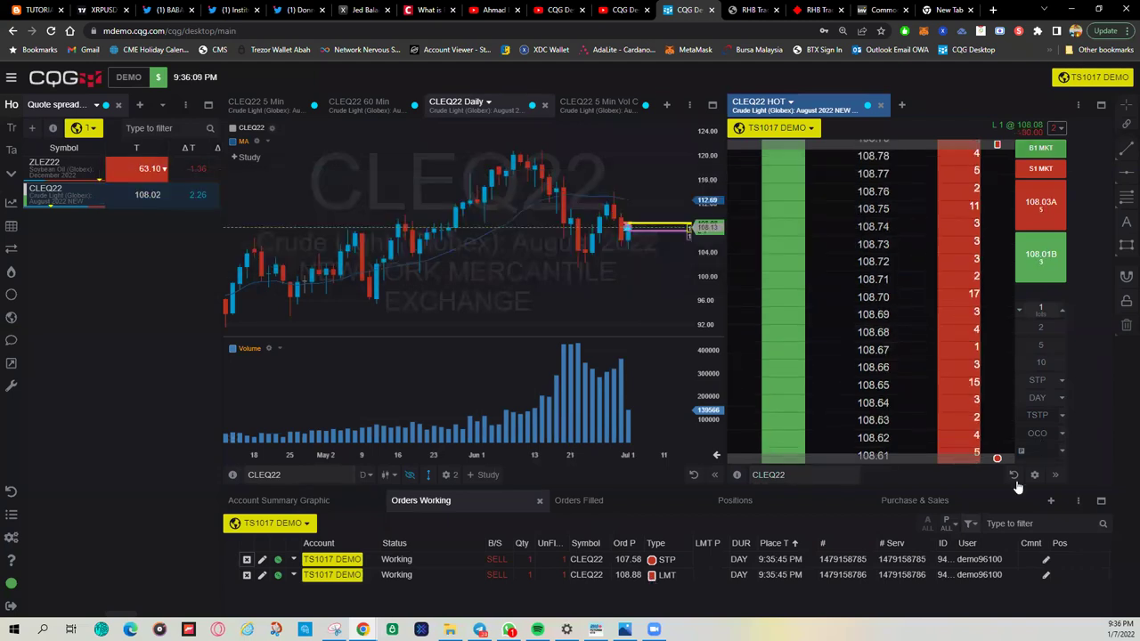
click(1014, 477)
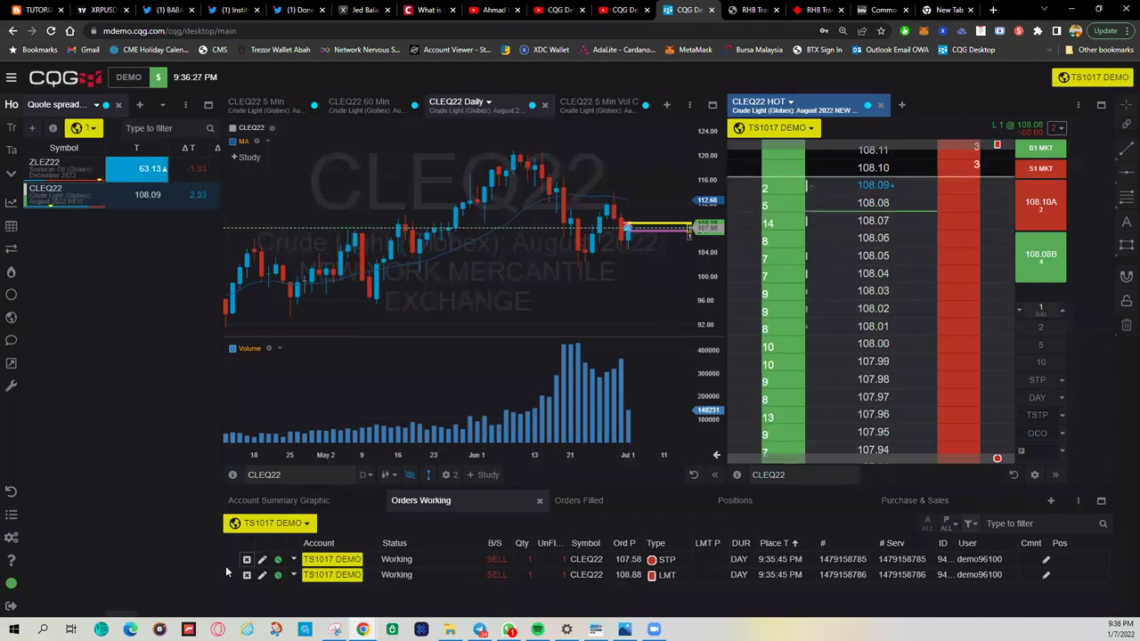
Modify the working CLEQ22 sell limit order to a price of 108.12 and dismiss the fill notification.
click(262, 576)
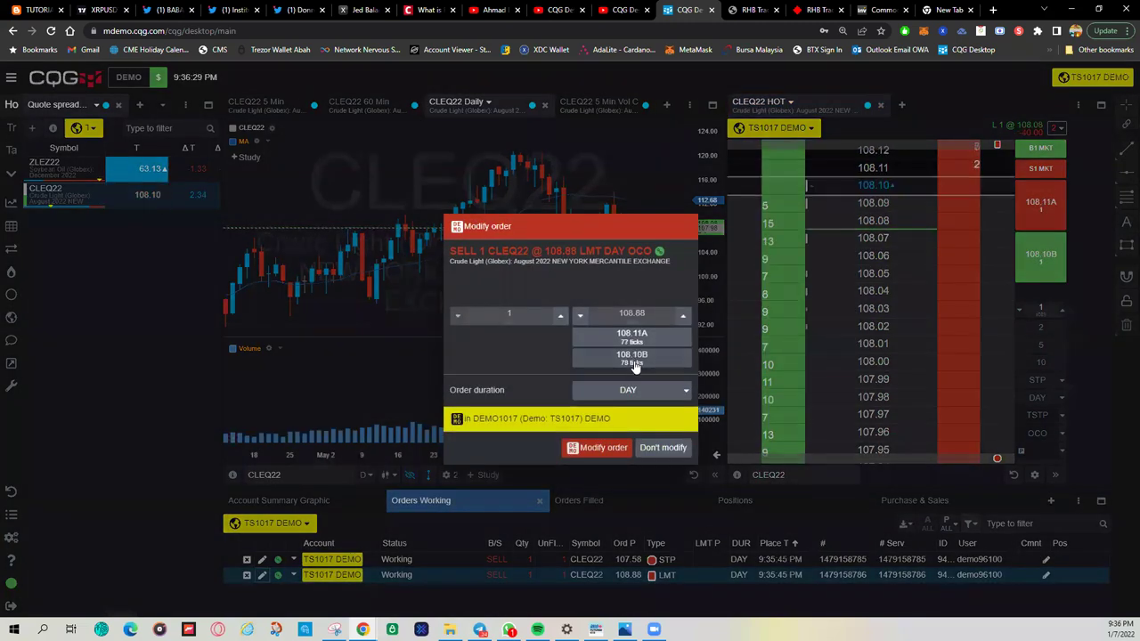
double_click(647, 310)
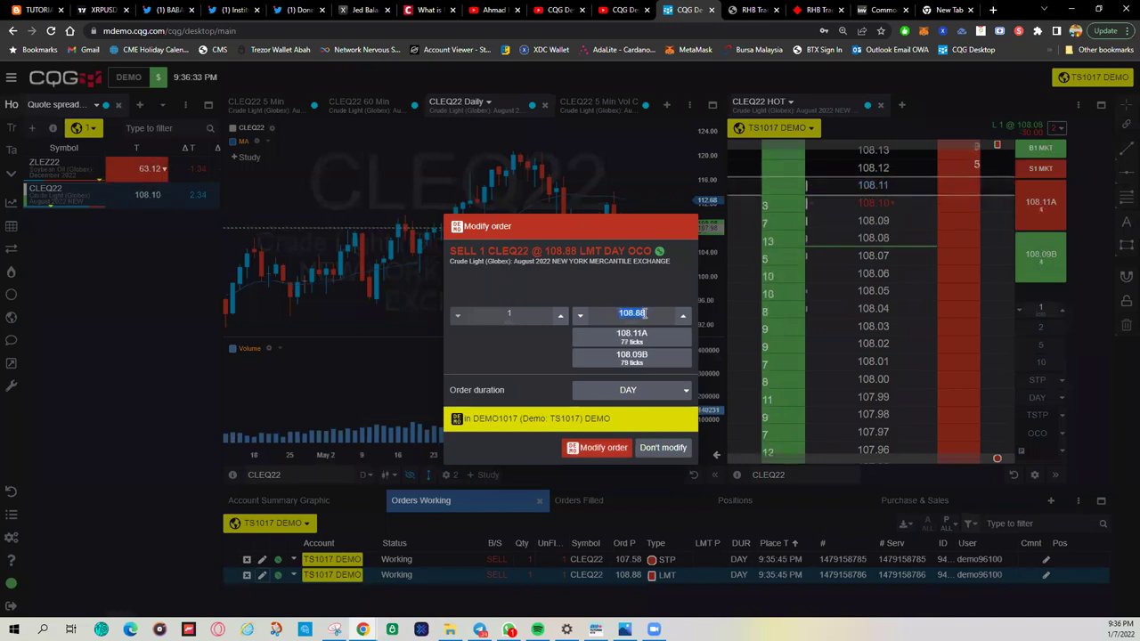
text(108.)
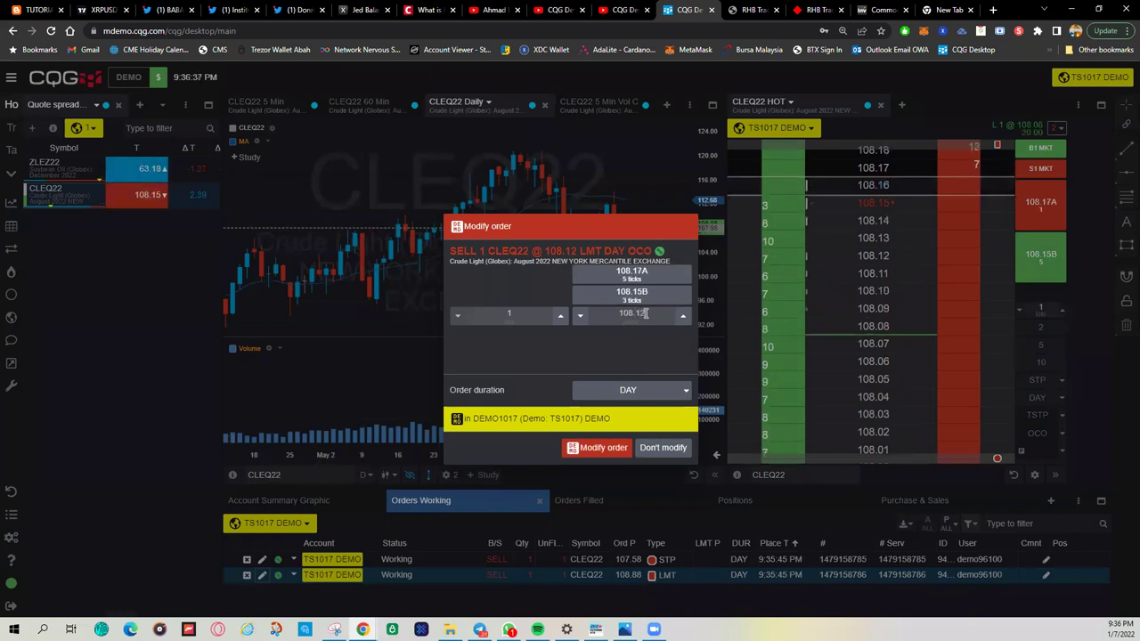
click(615, 448)
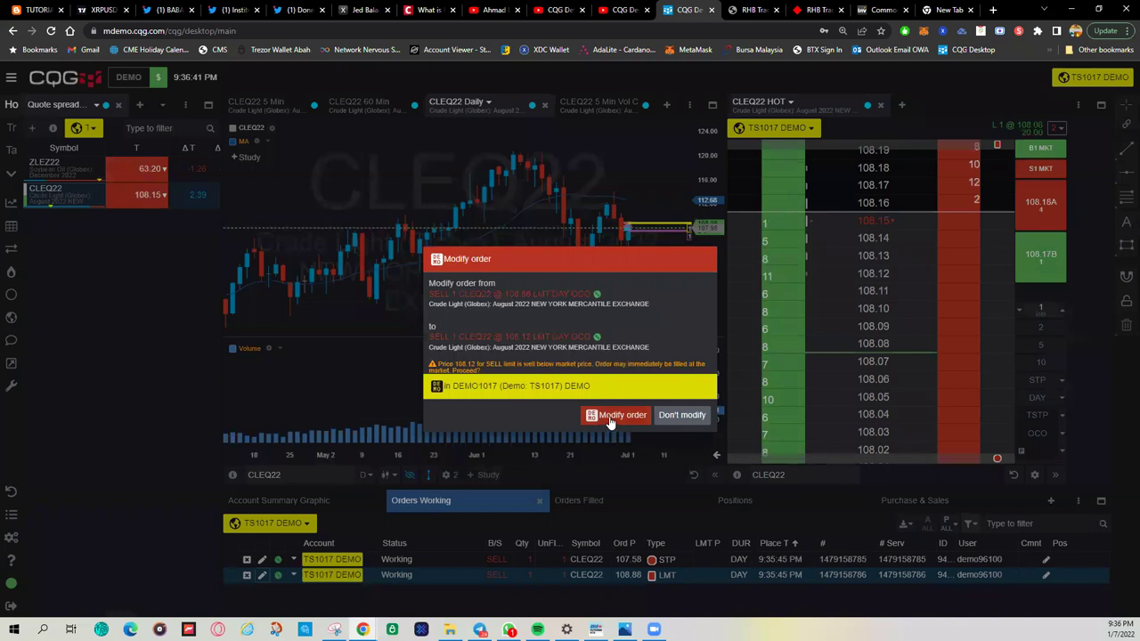
click(610, 418)
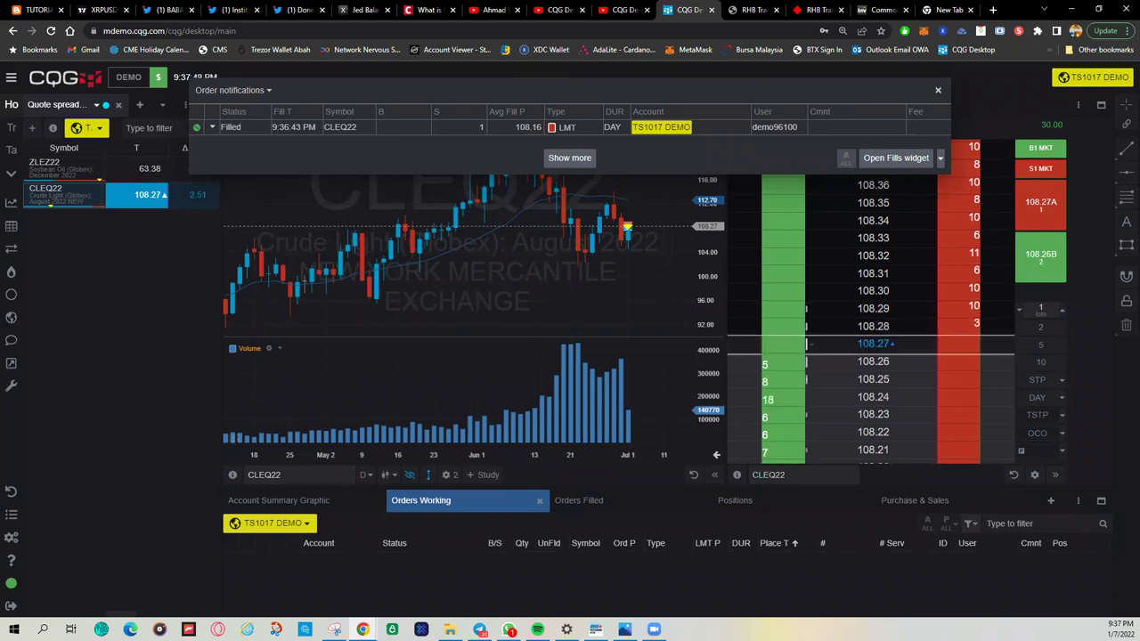
click(938, 91)
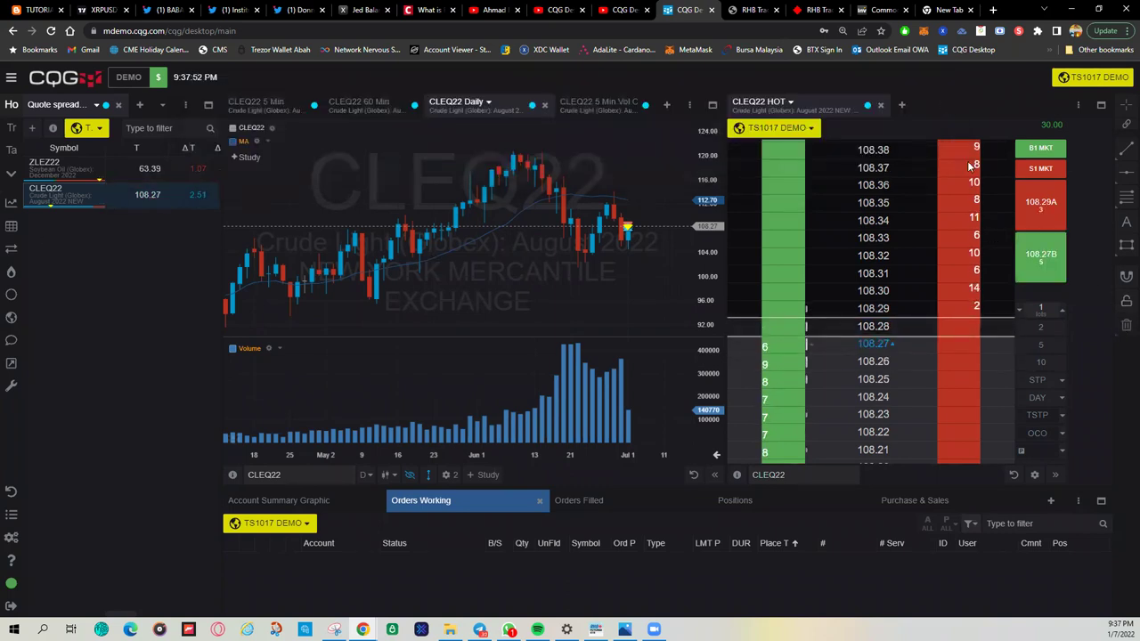
Try to buy 1000 CLEQ22 at market and dismiss the resulting order alert.
click(1054, 309)
text(1000)
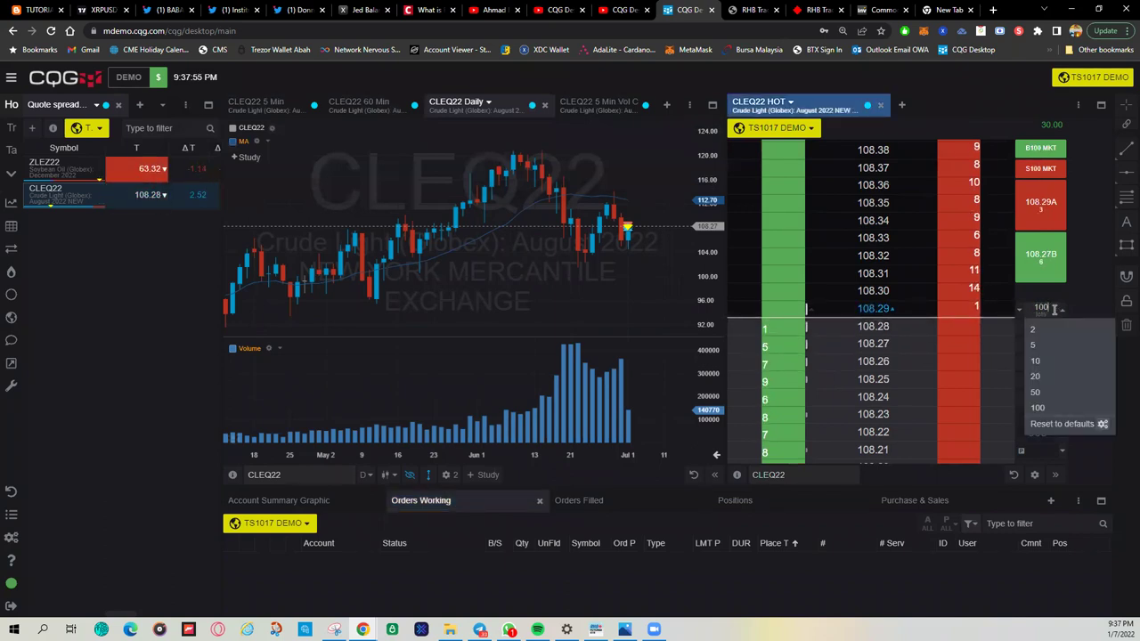
click(1040, 149)
click(612, 379)
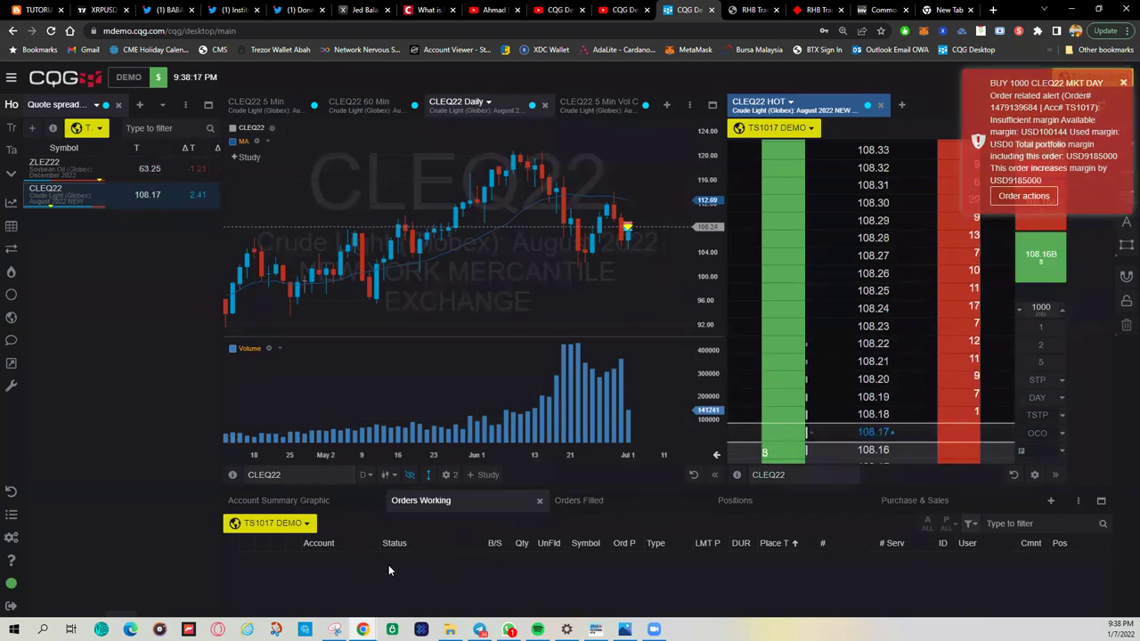
click(1122, 79)
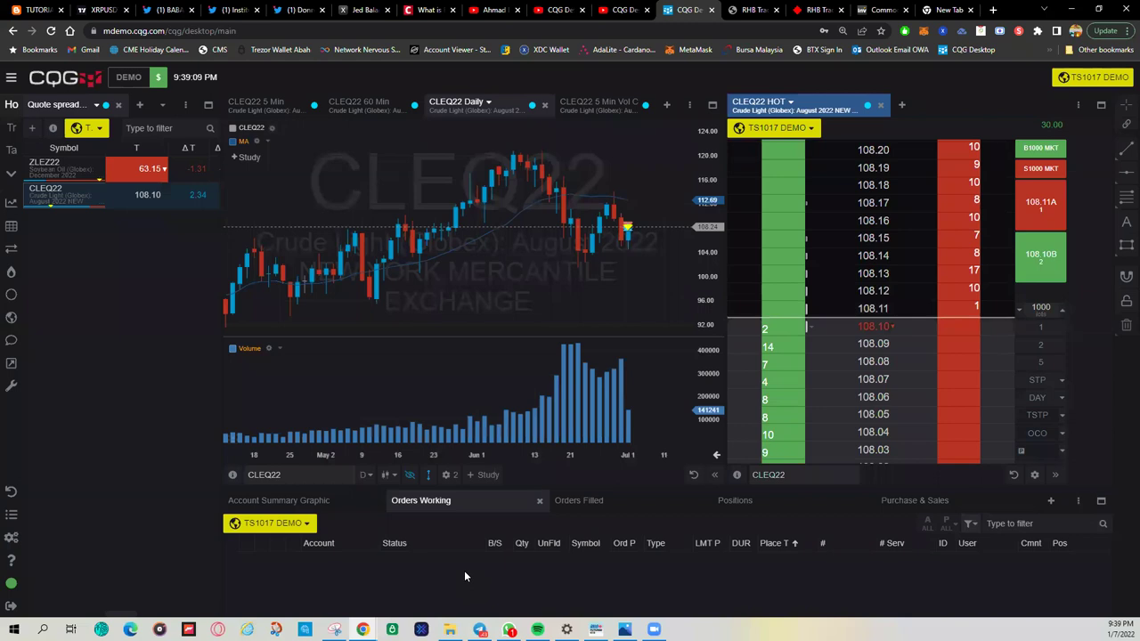
Set the order quantity back to 1 and place a market order to sell 1 CLEQ22.
click(1042, 150)
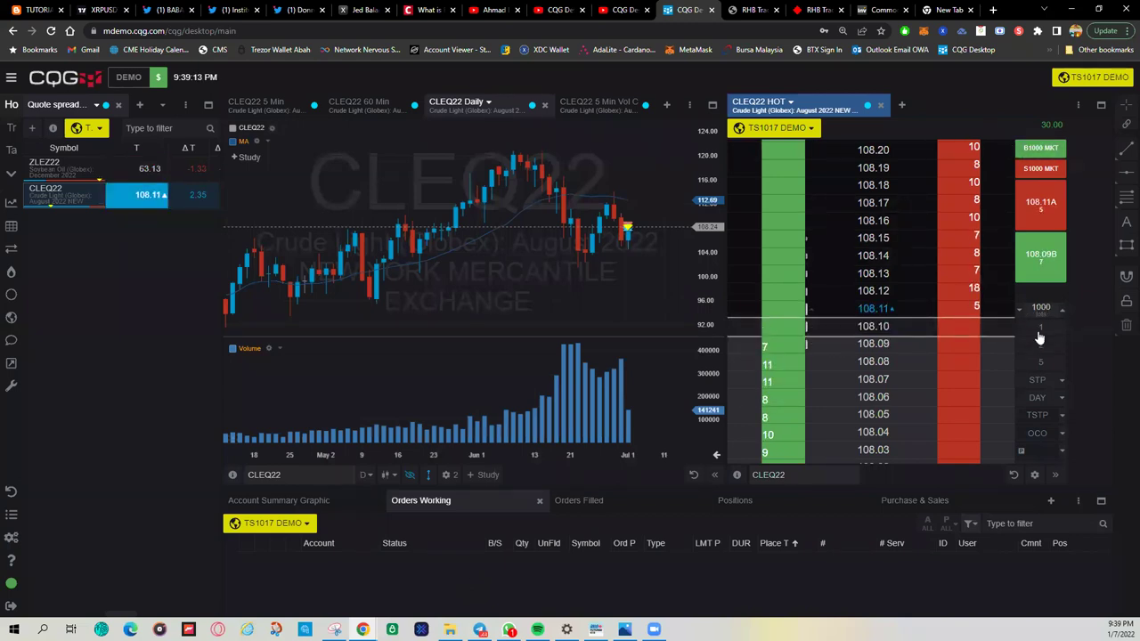
click(1040, 149)
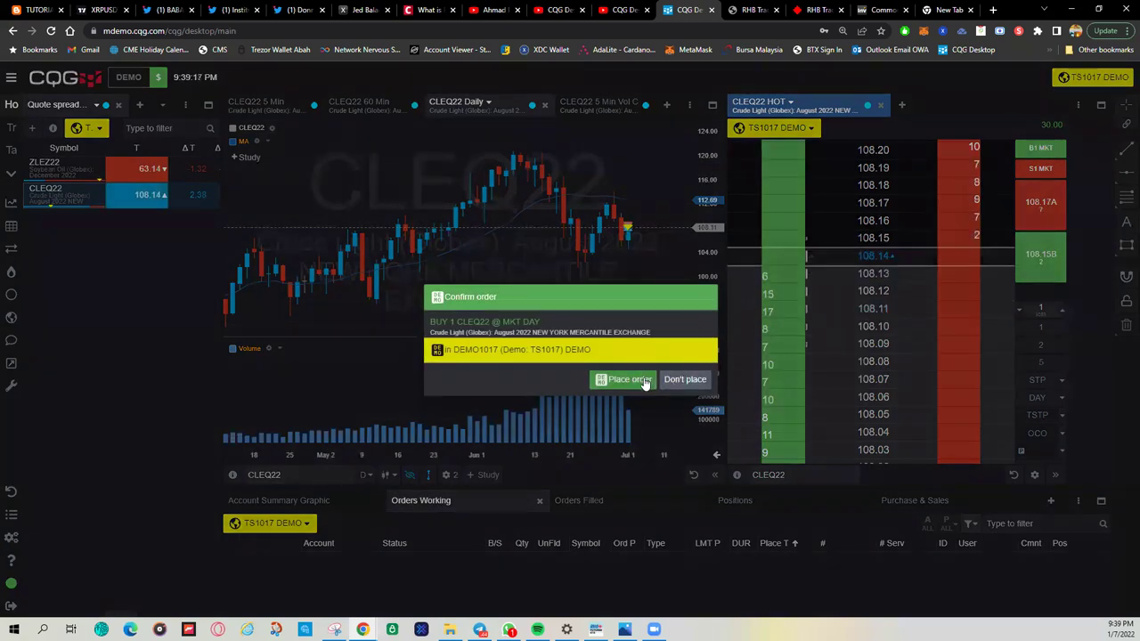
click(861, 299)
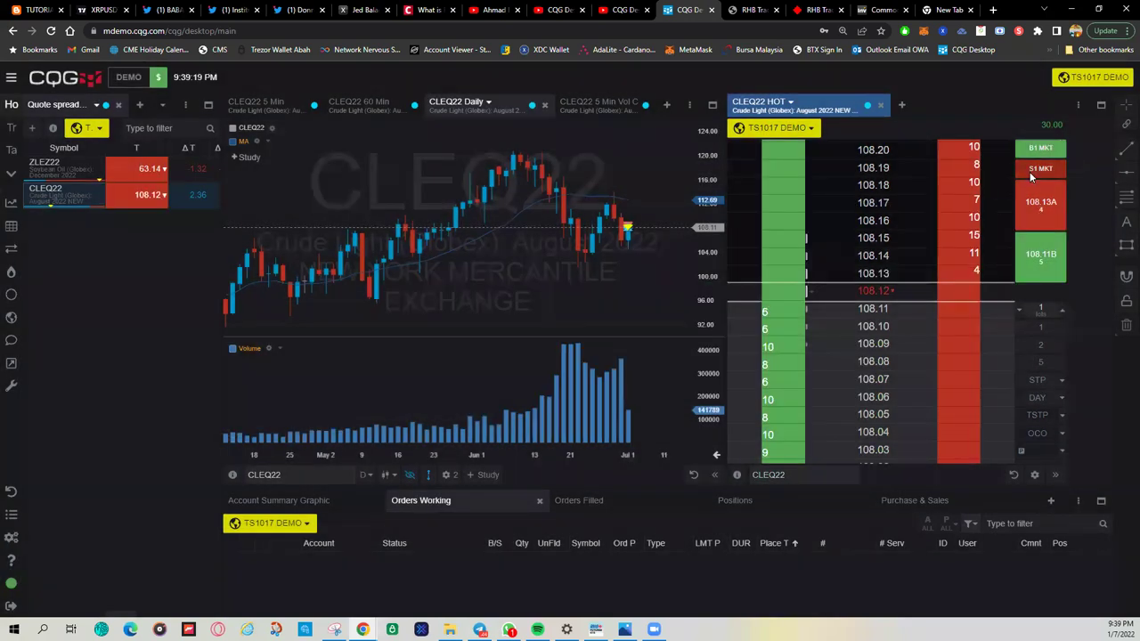
click(1035, 171)
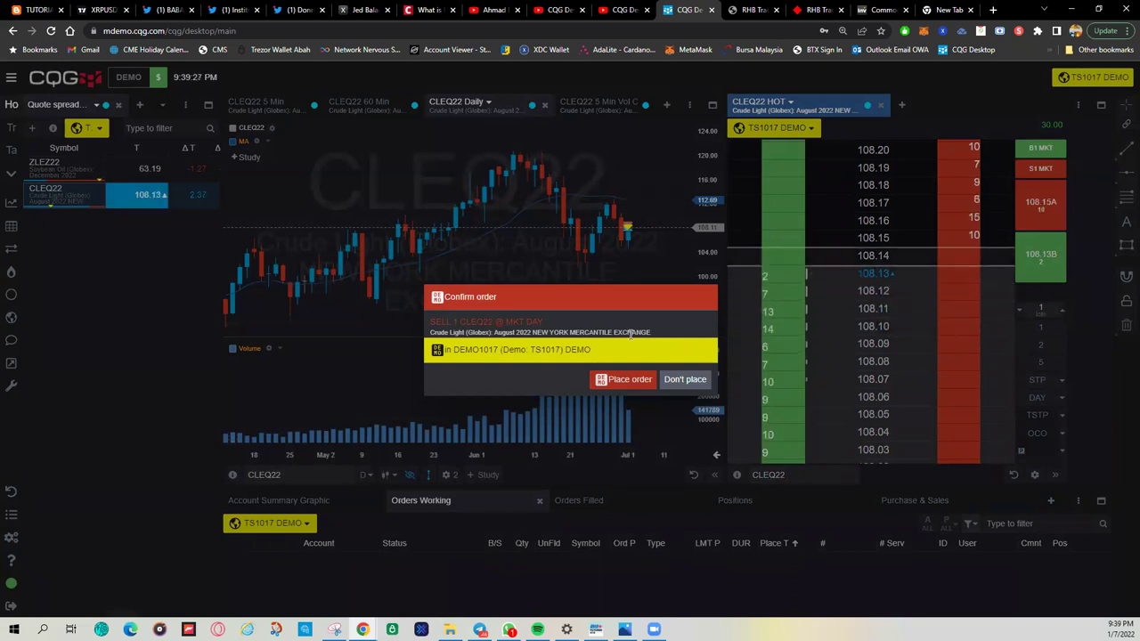
click(609, 380)
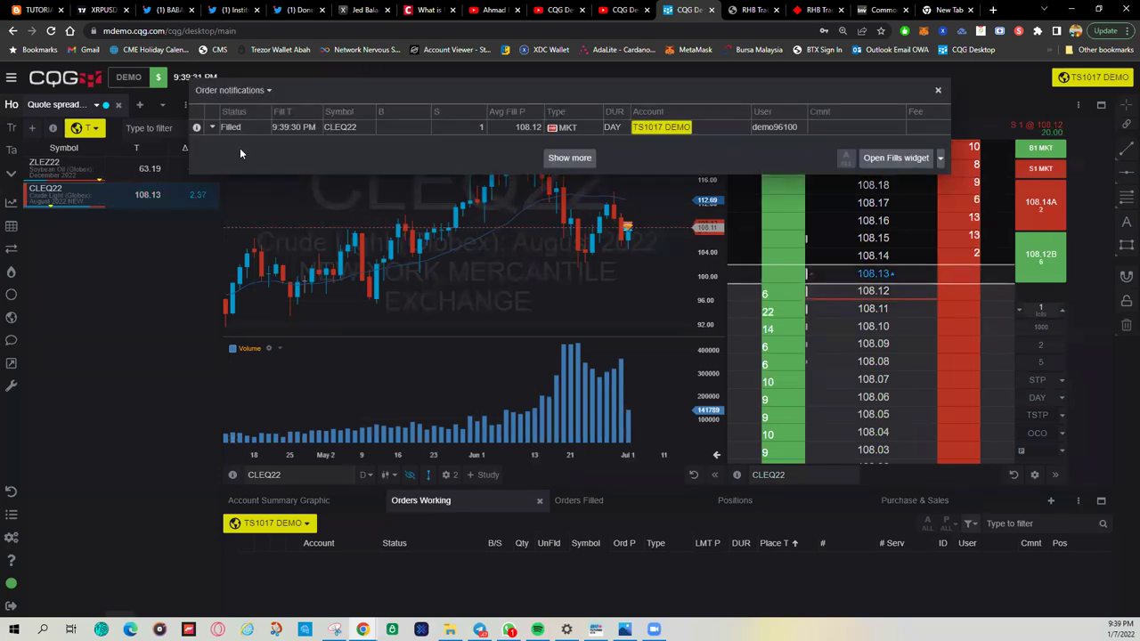
Bracket the filled CLEQ22 sell with a target profit of 80 ticks and a stop loss of 50 ticks.
click(213, 129)
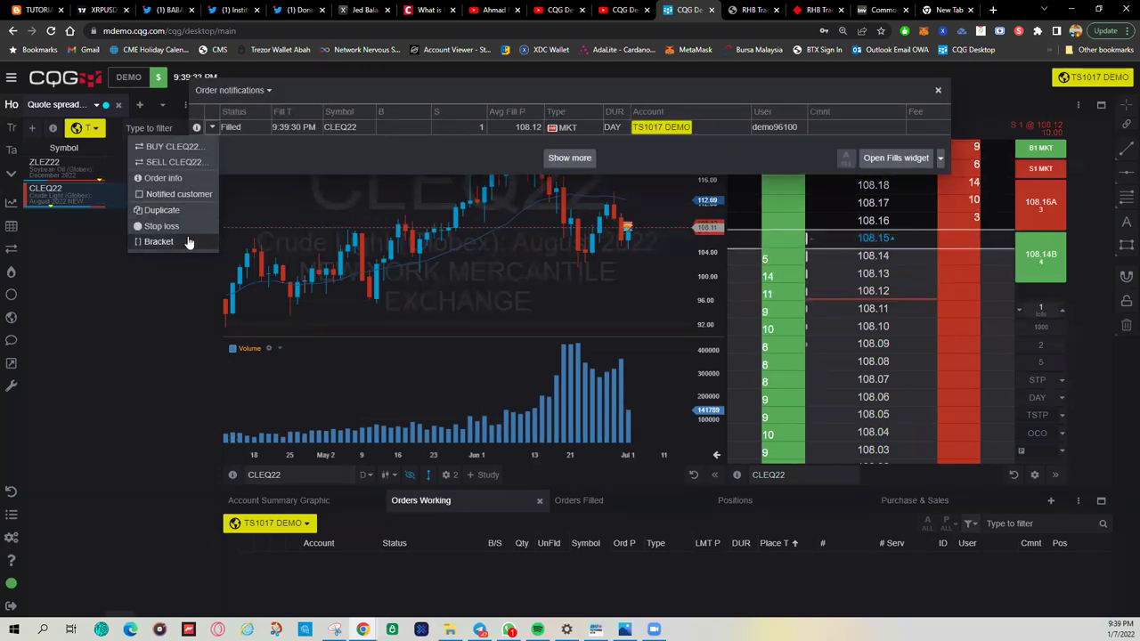
click(191, 241)
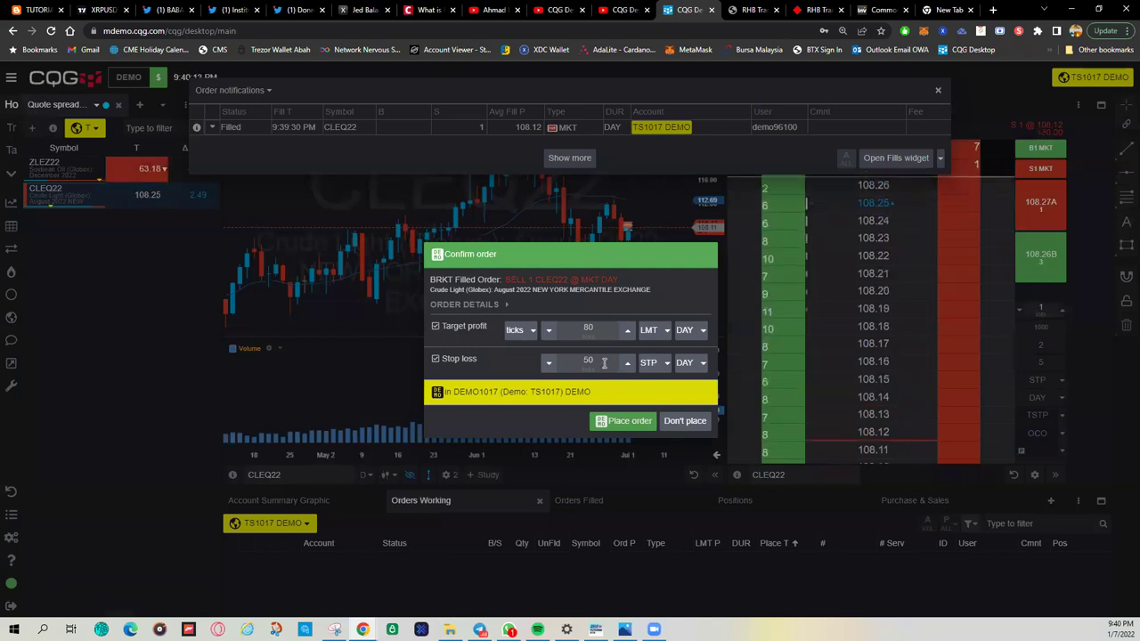
click(626, 422)
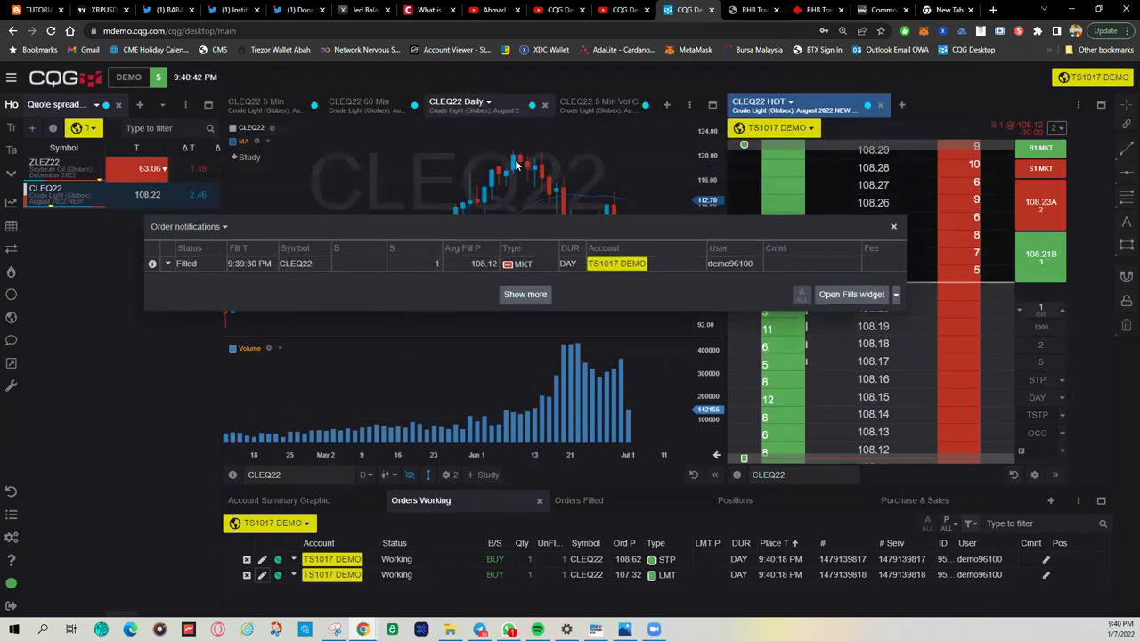
Show the 5-minute CLEQ22 chart and check the price ladder's list of working bracket orders.
click(261, 109)
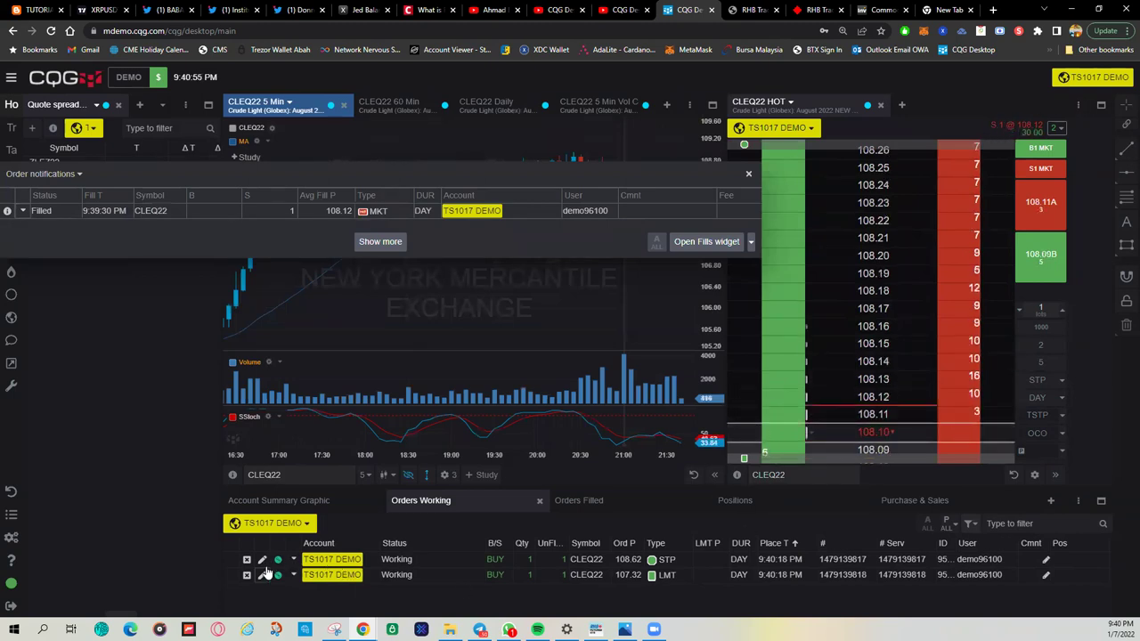
click(1056, 128)
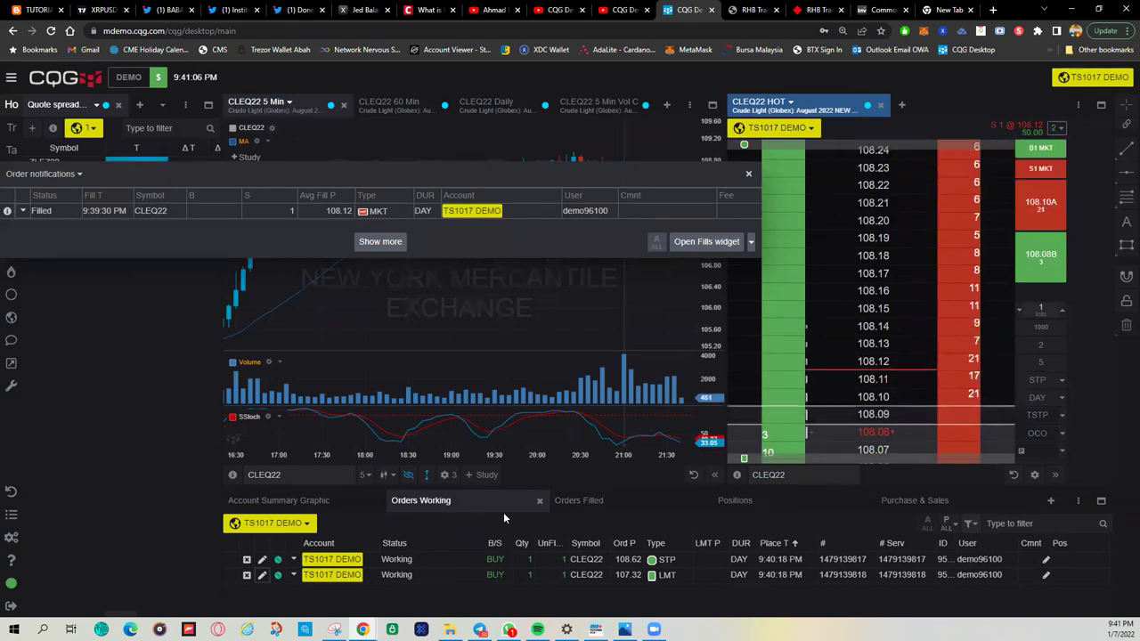
click(1056, 132)
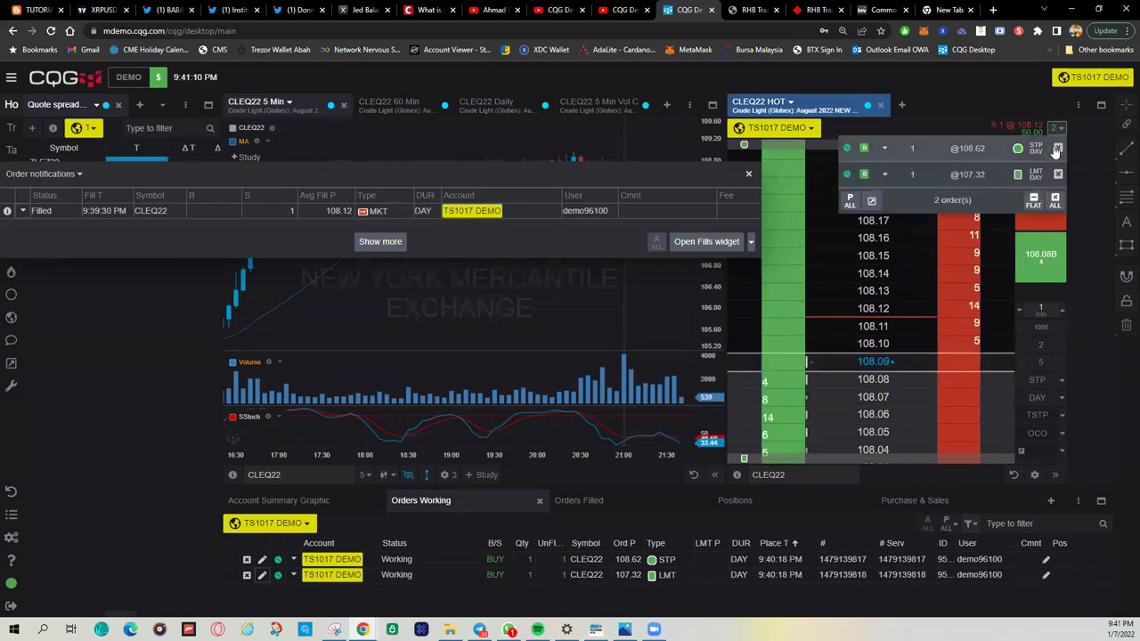
click(965, 106)
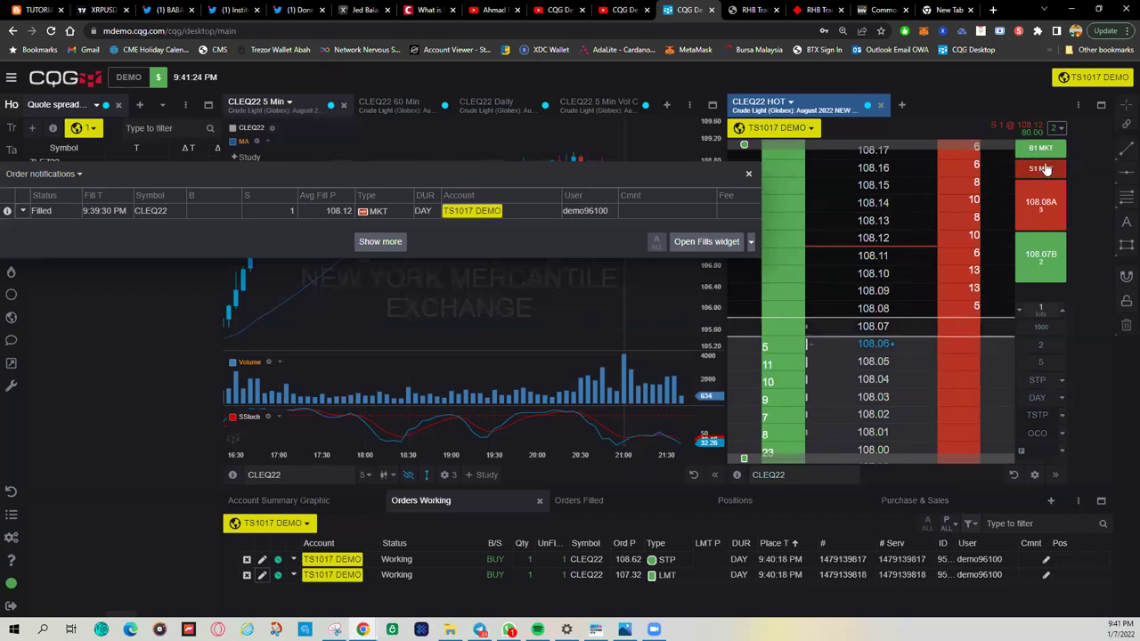
Buy 1 CLEQ22 at market to close the short position and check the remaining working orders.
click(1042, 168)
click(634, 382)
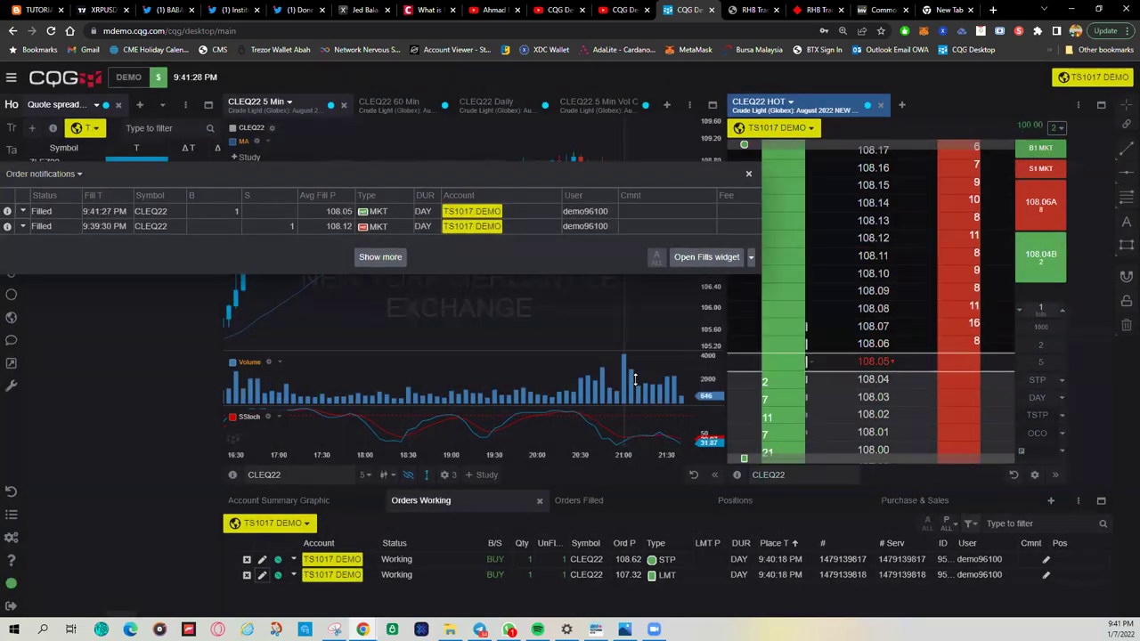
drag(573, 183, 730, 194)
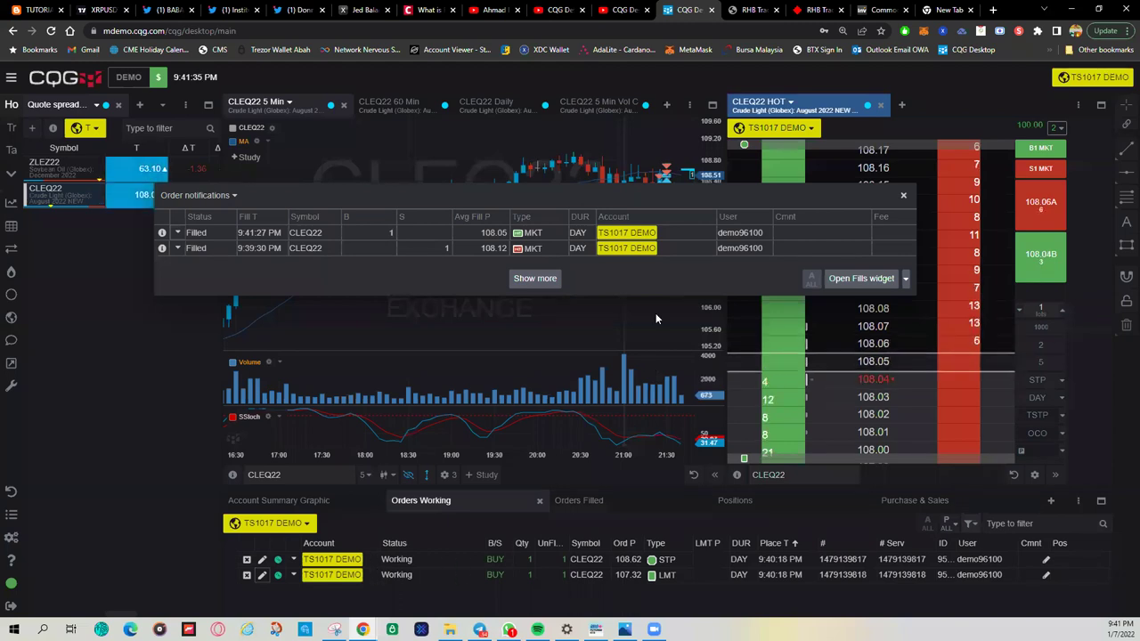
click(1056, 130)
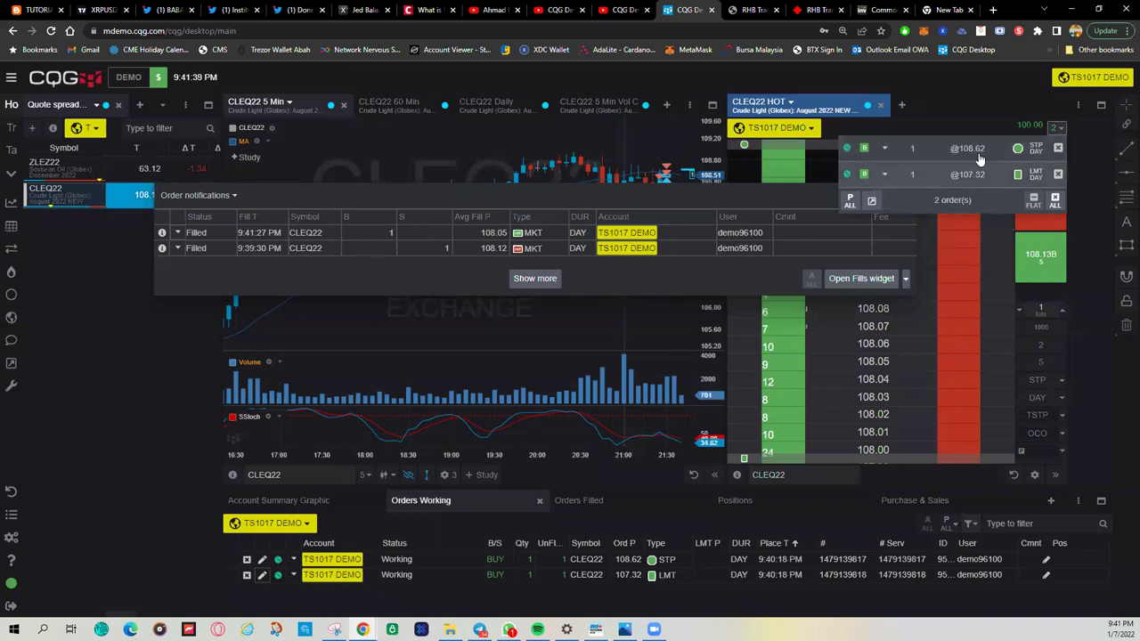
click(994, 91)
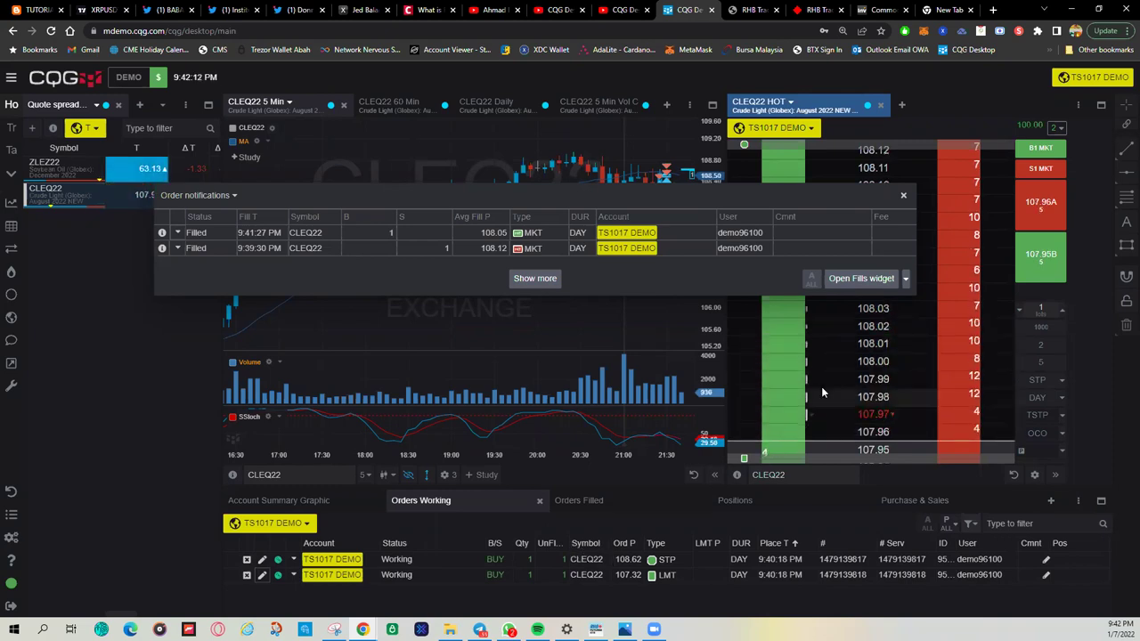
Modify the working CLEQ22 buy limit order's price to 107.65 and dismiss the order notifications.
scroll(821, 387, down, 8)
scroll(920, 386, up, 6)
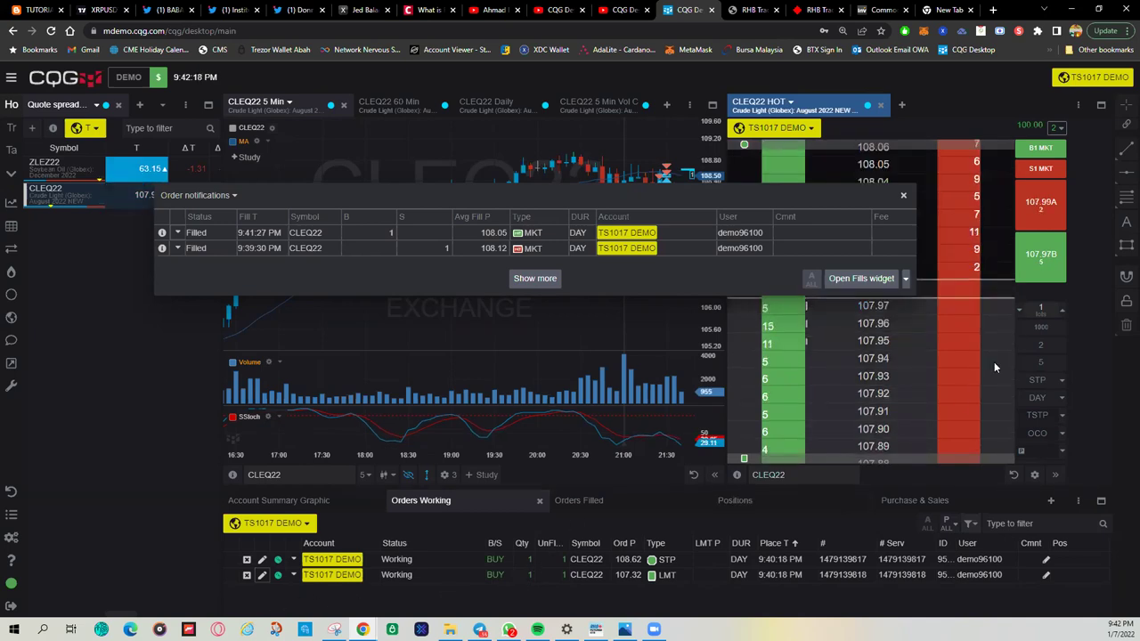
scroll(991, 367, down, 6)
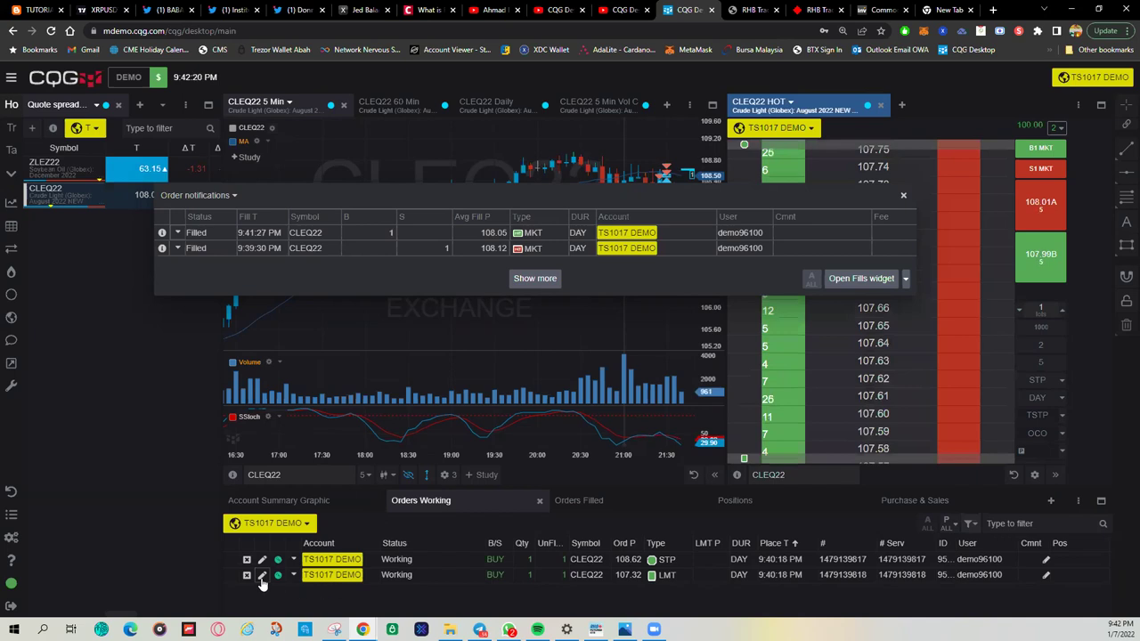
click(262, 576)
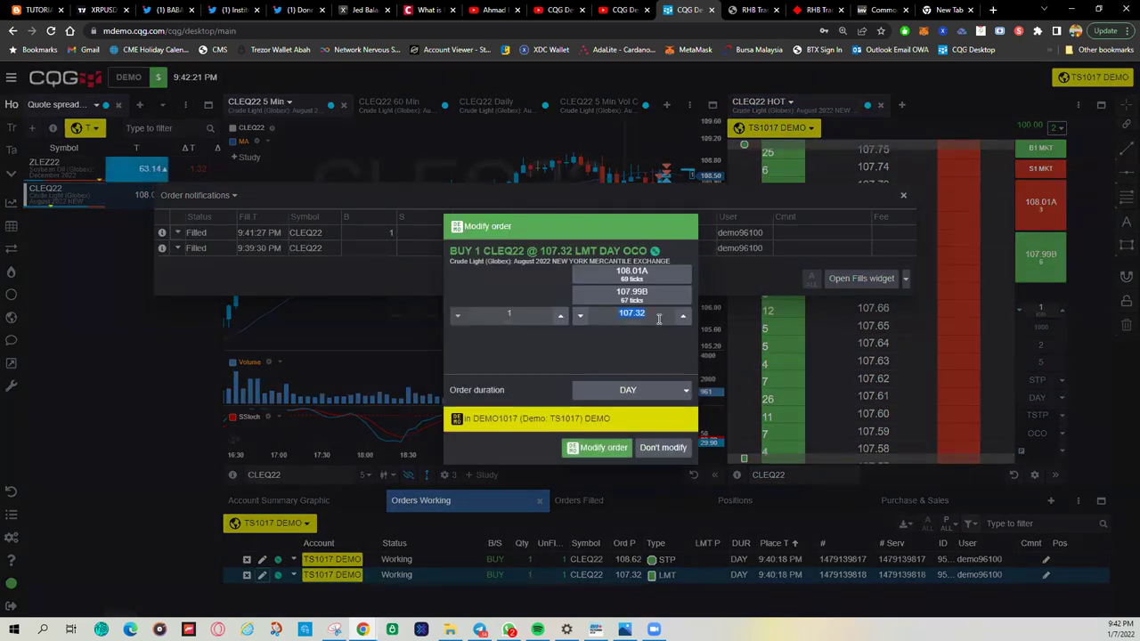
text(107.65)
click(592, 448)
click(611, 409)
click(903, 195)
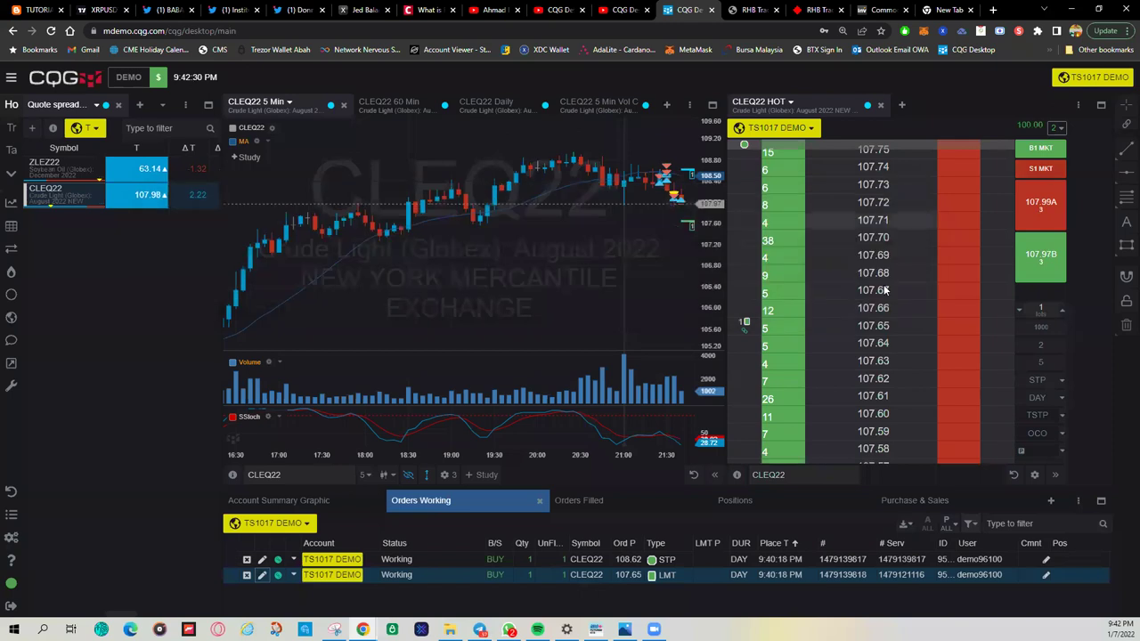
Move the CLEQ22 buy limit order up the price ladder to 107.78 and then to 107.89, confirming each modification.
drag(746, 430, 745, 248)
click(614, 408)
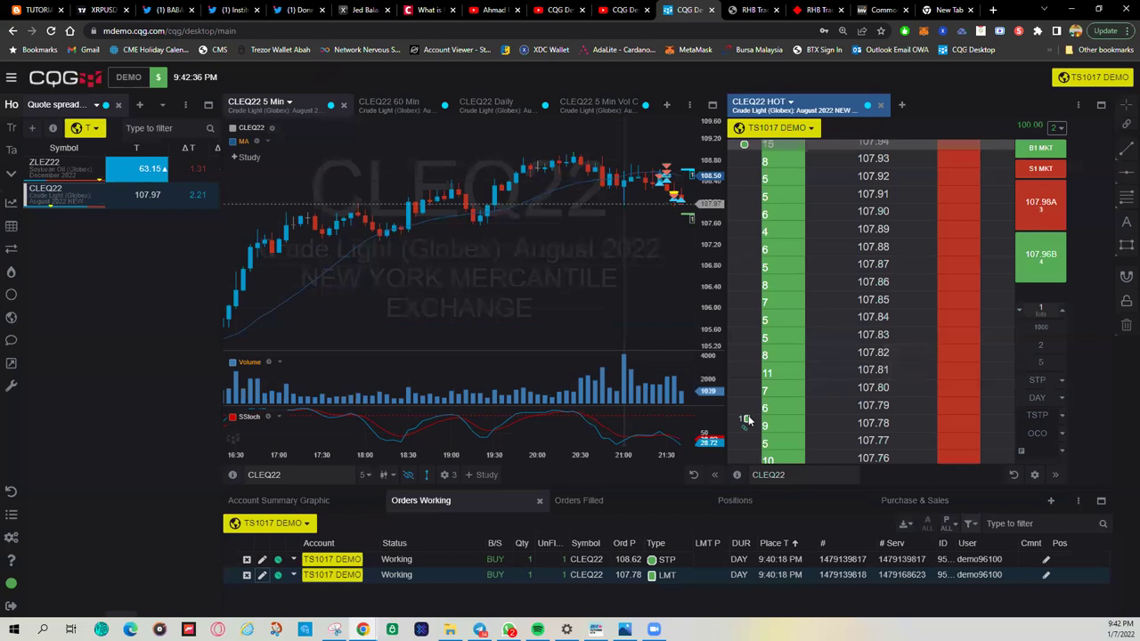
drag(750, 226, 750, 232)
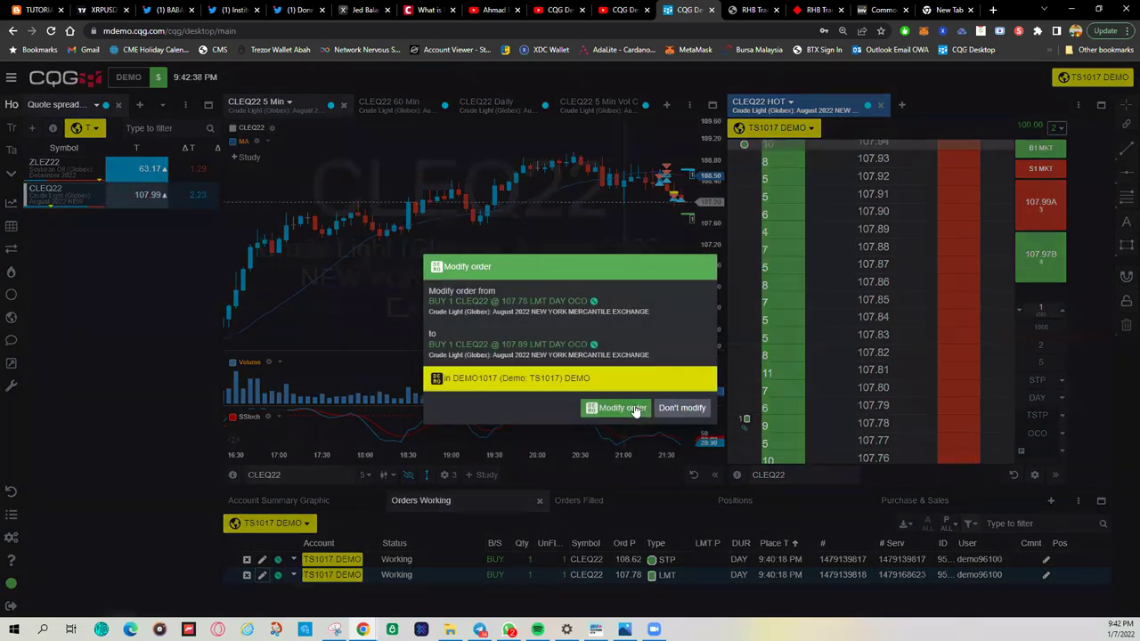
click(615, 407)
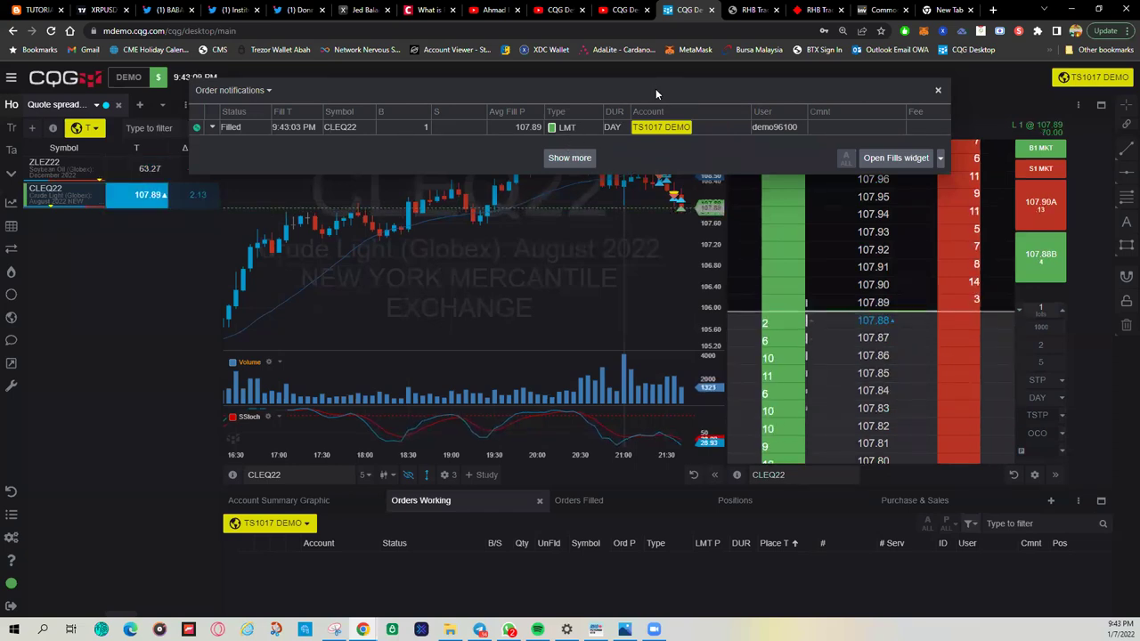
Show the available actions for the filled CLEQ22 limit buy and switch the ladder's stop order type to stop limit (STL).
drag(655, 88, 638, 246)
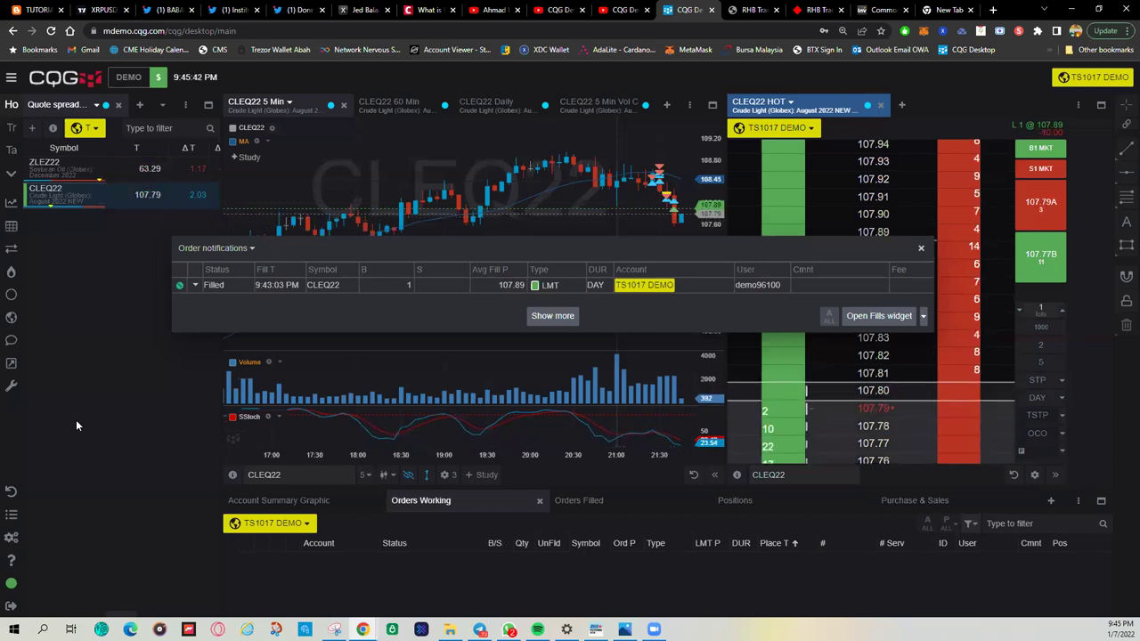
click(195, 285)
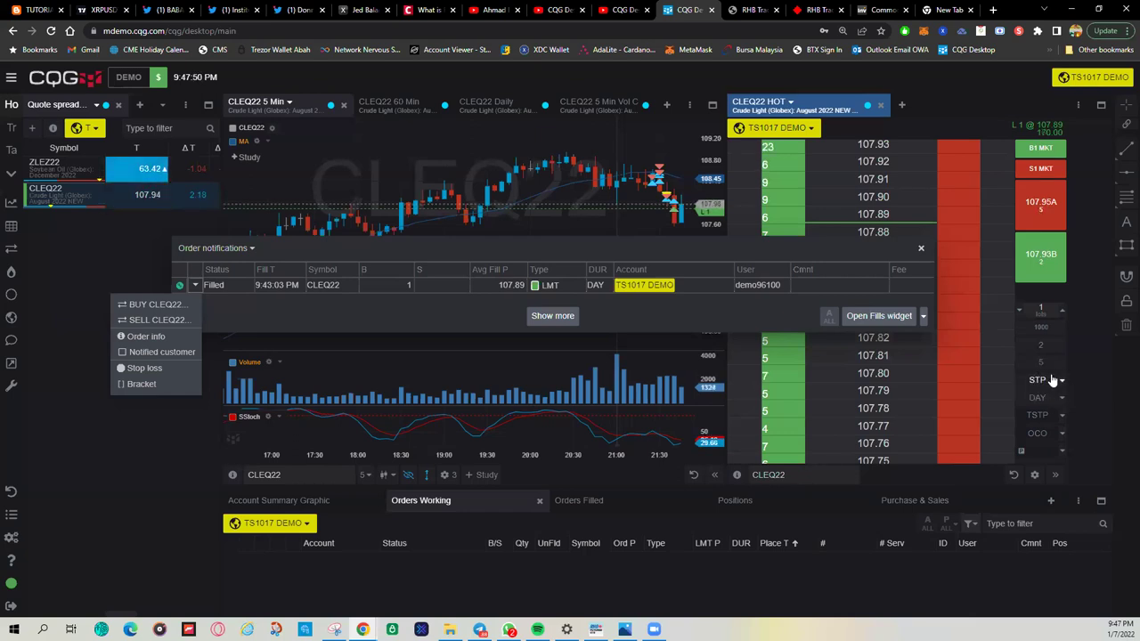
scroll(1045, 397, down, 1)
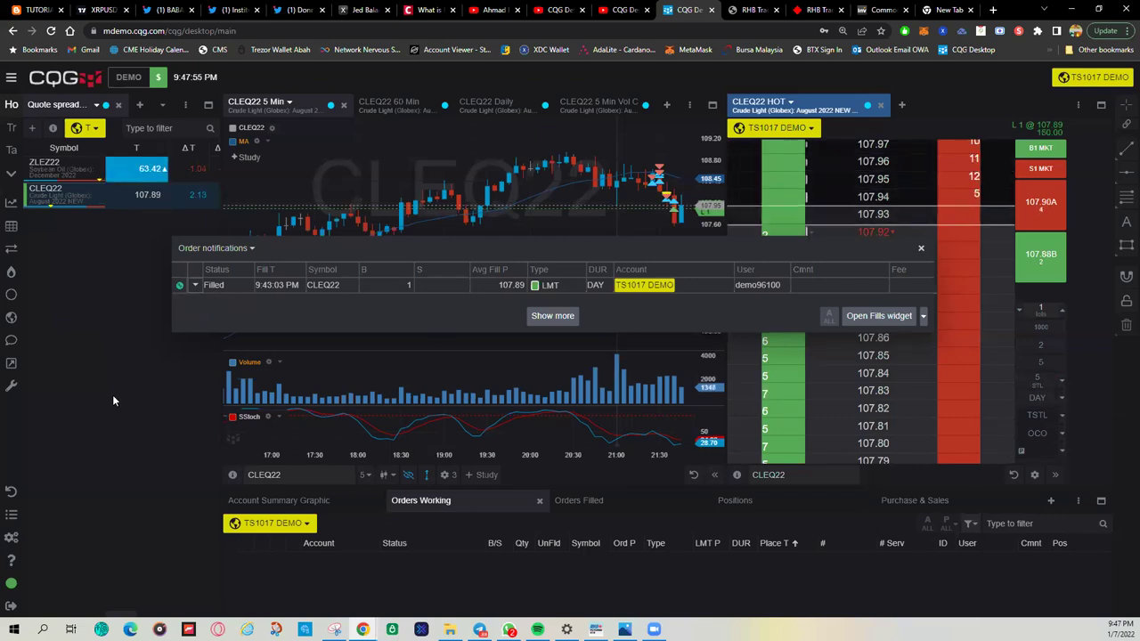
Open the preferences and examine the trading, reporting and notification settings, including the Position, OTE, P/L options.
click(13, 539)
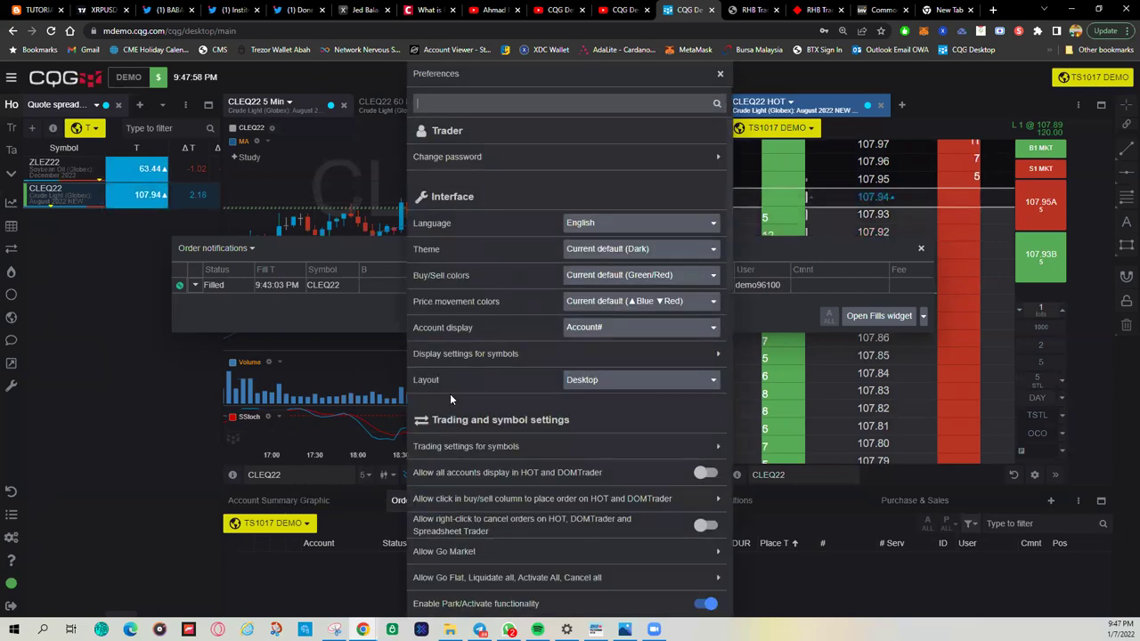
scroll(560, 410, down, 7)
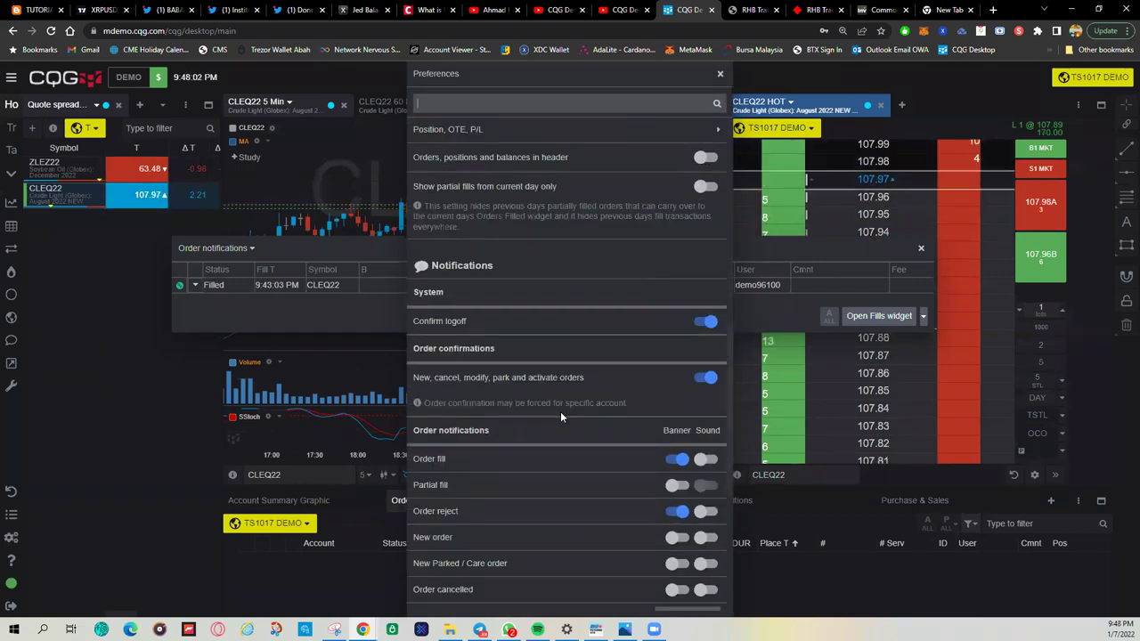
scroll(560, 411, down, 3)
scroll(561, 408, down, 2)
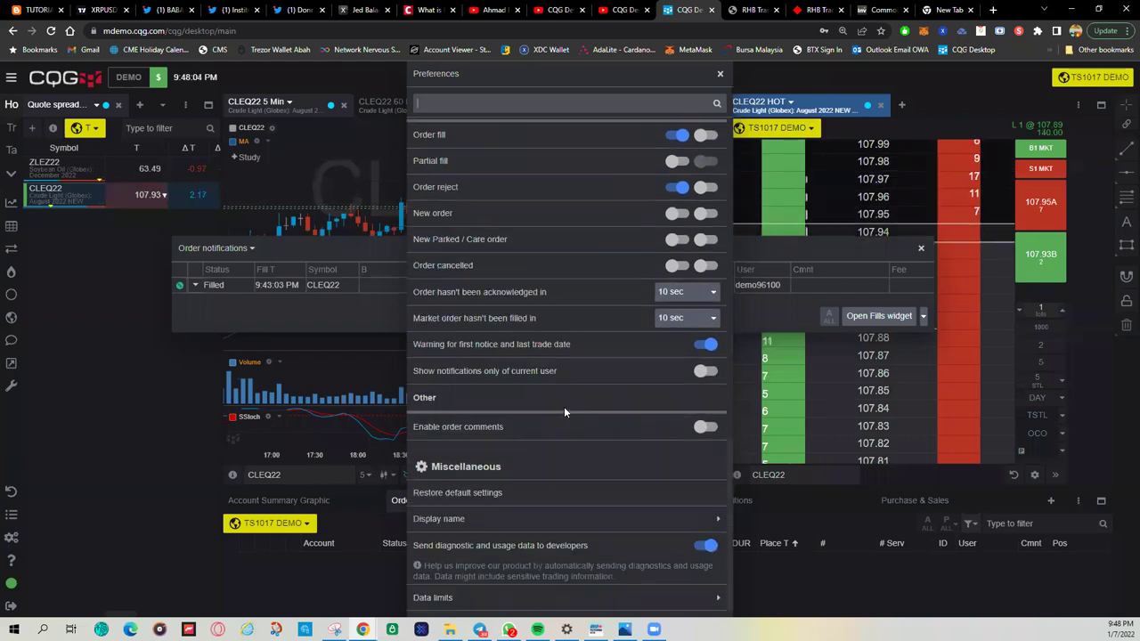
scroll(564, 406, up, 4)
scroll(565, 409, up, 6)
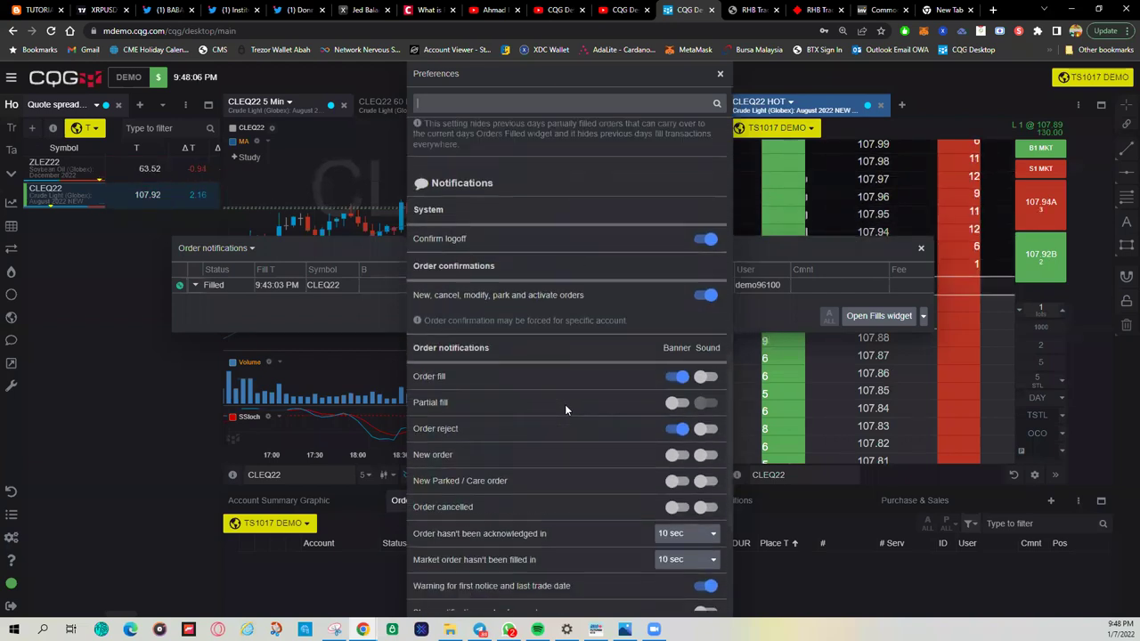
scroll(557, 384, up, 1)
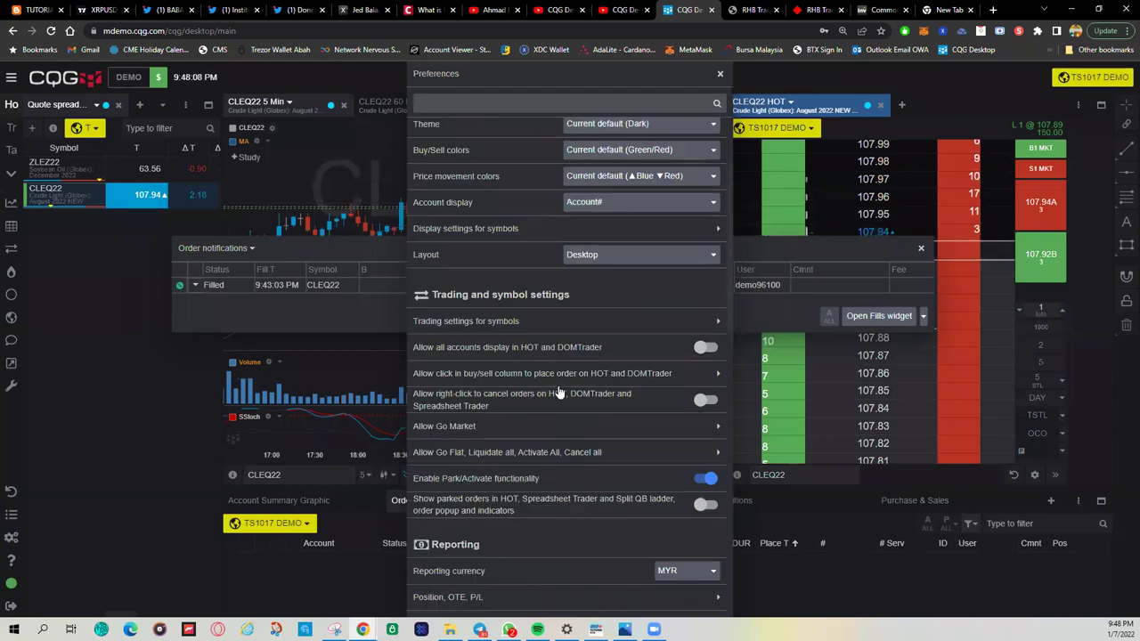
scroll(557, 383, down, 2)
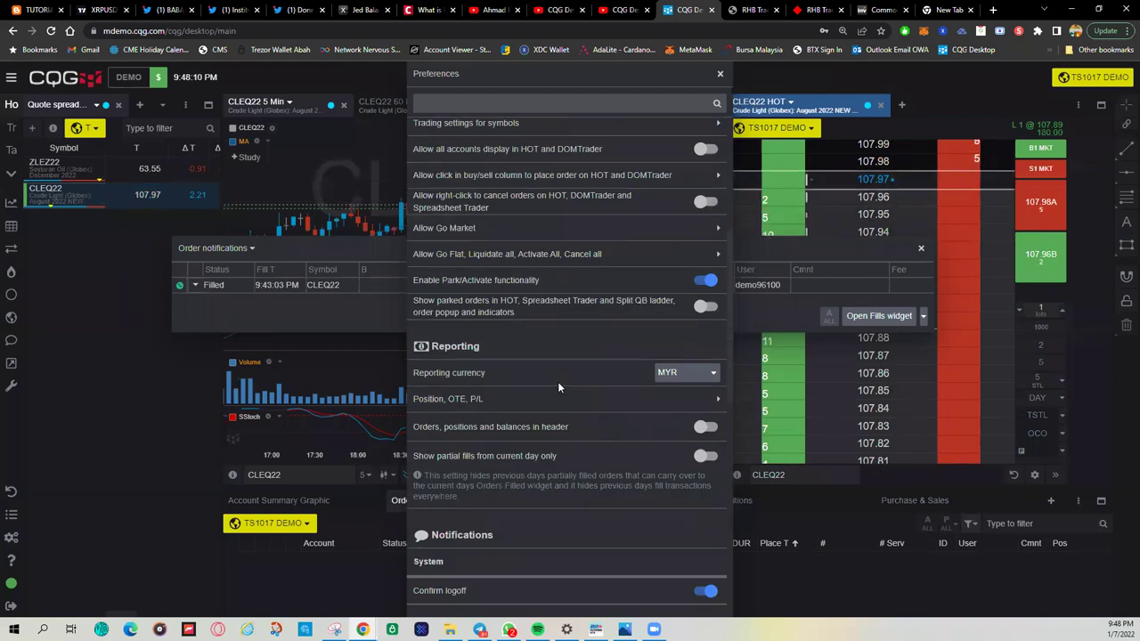
scroll(561, 415, down, 2)
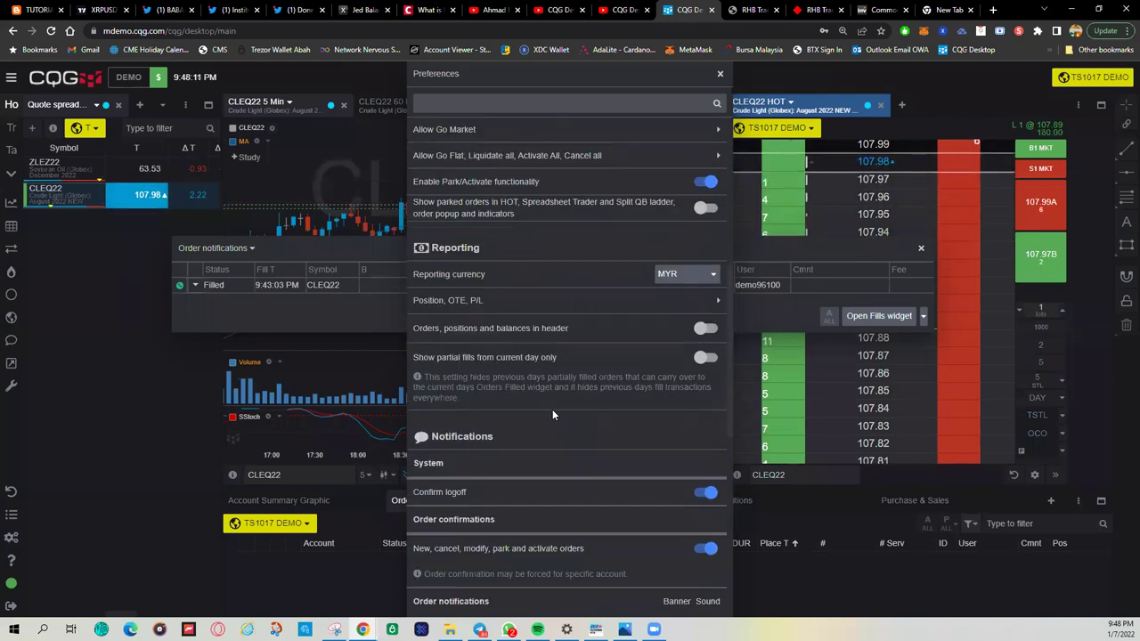
click(481, 301)
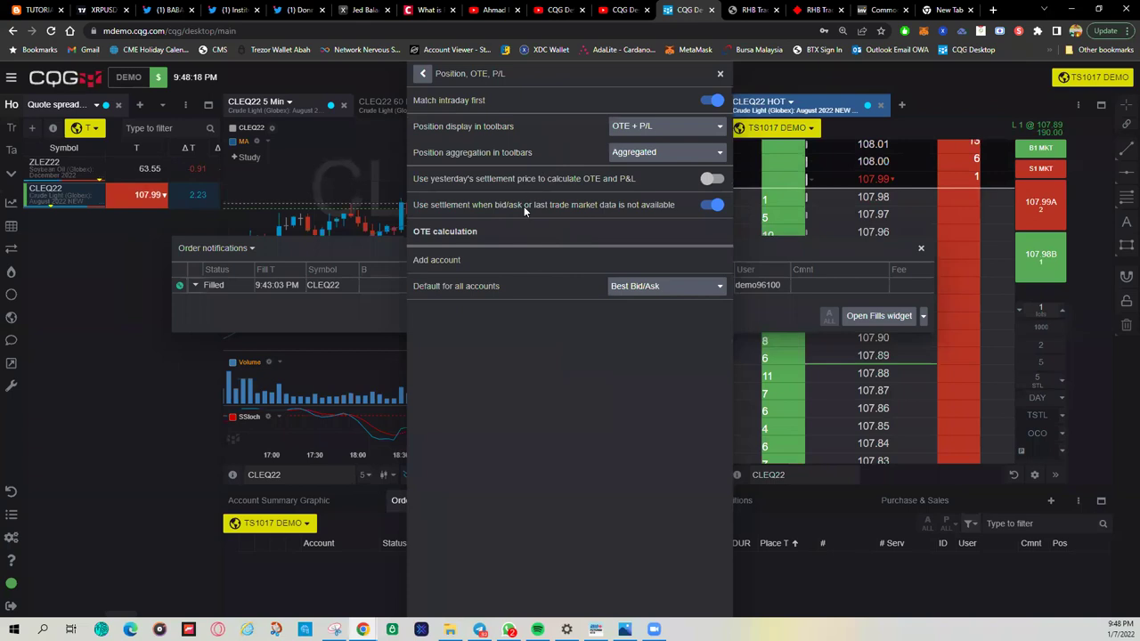
click(423, 73)
Review the order confirmation and order notification preferences.
scroll(508, 410, down, 3)
scroll(527, 407, down, 3)
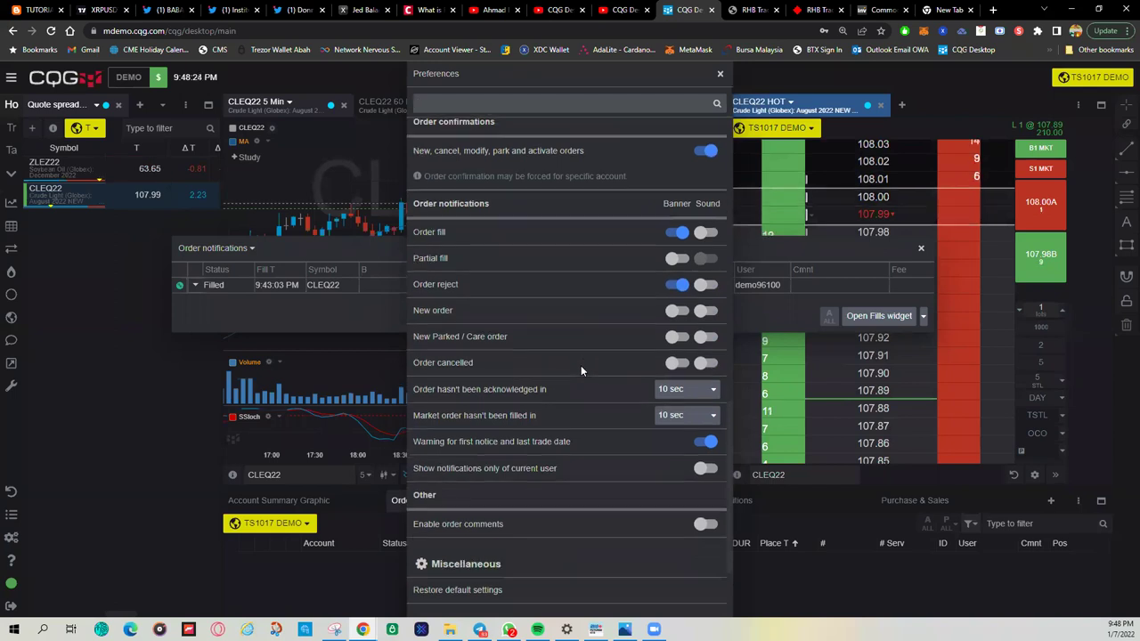
scroll(579, 369, down, 1)
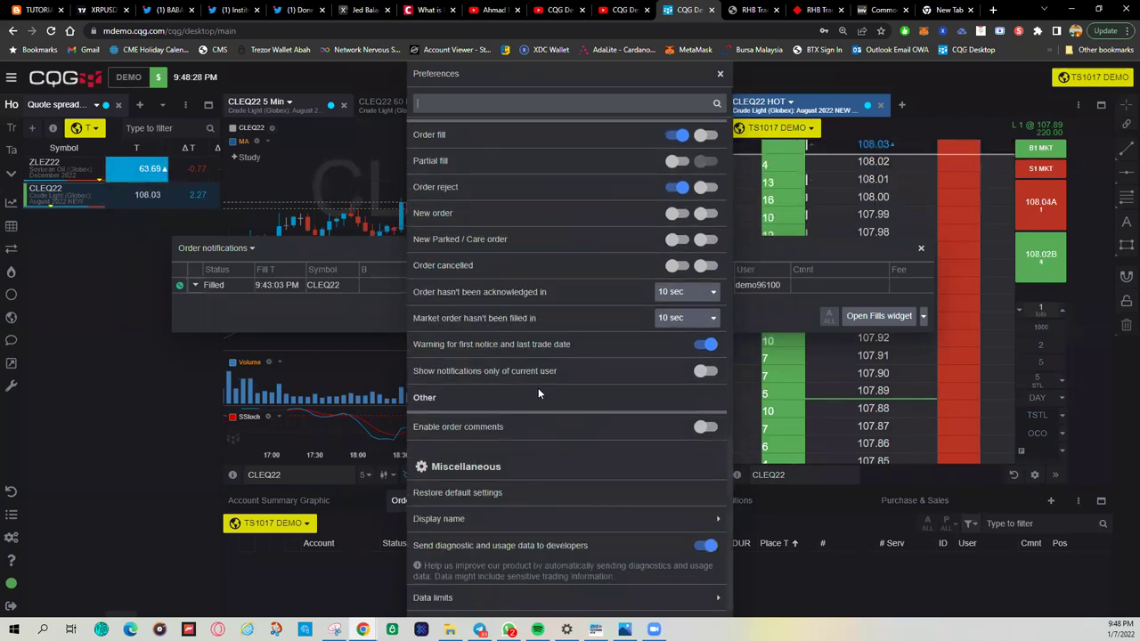
scroll(538, 390, up, 3)
scroll(538, 390, down, 1)
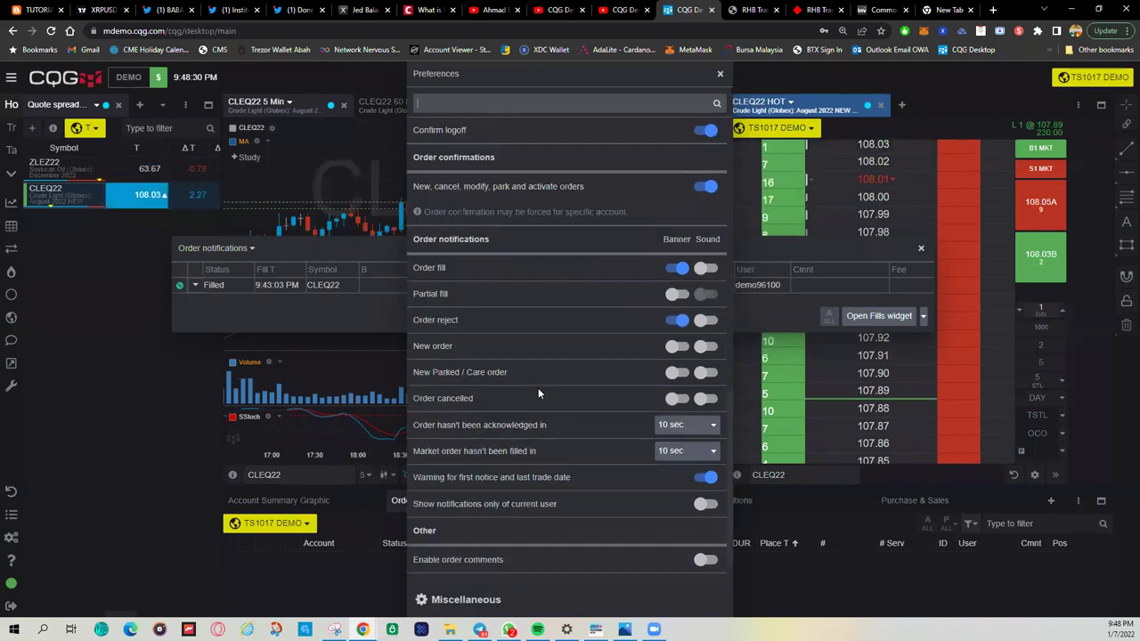
scroll(538, 392, down, 1)
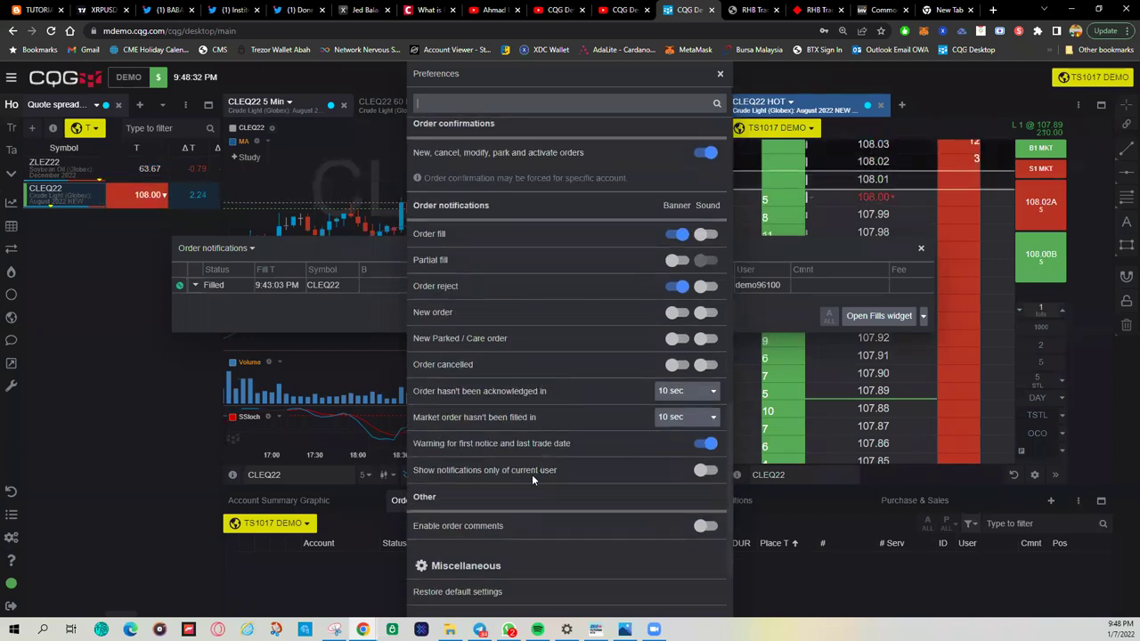
scroll(493, 402, up, 3)
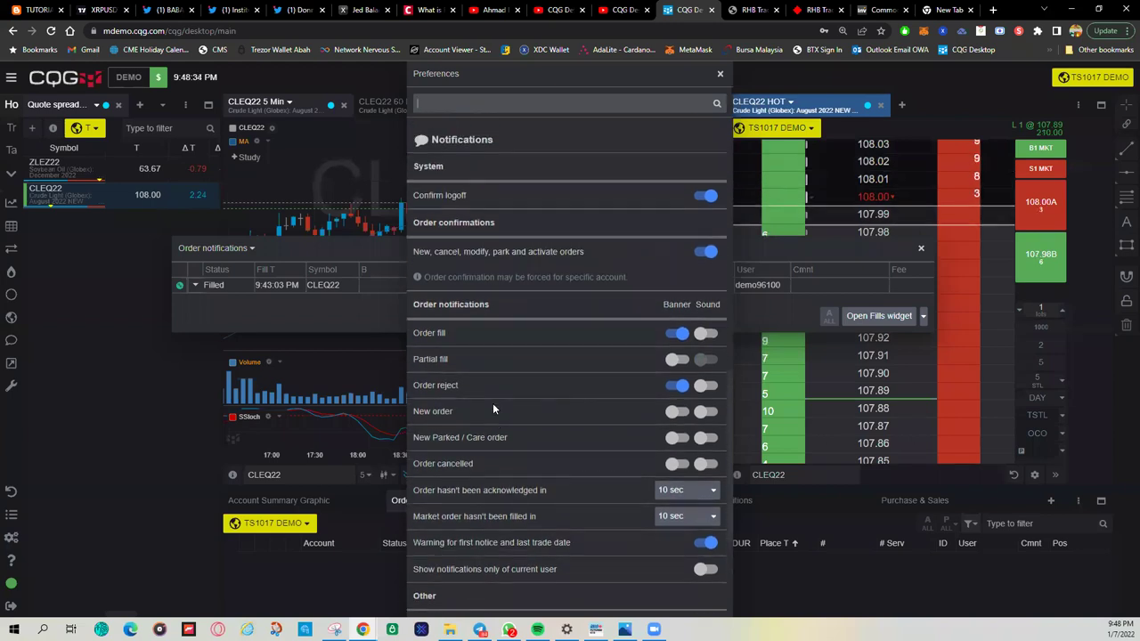
scroll(492, 402, up, 3)
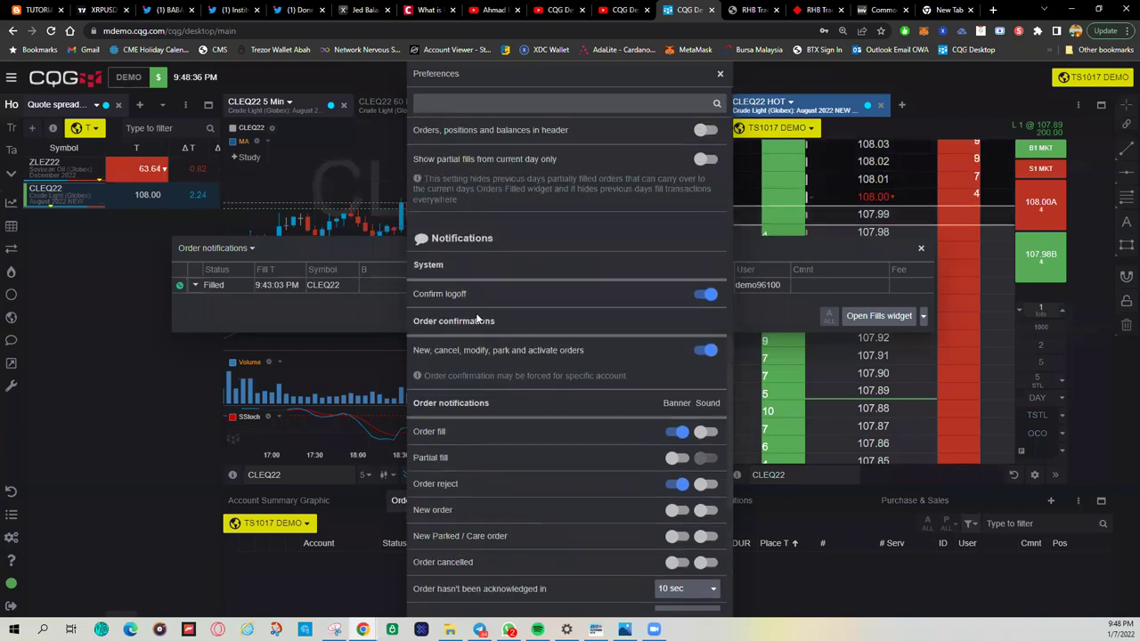
Open the trading settings for all symbols under the default account settings and review the order size options.
scroll(491, 352, up, 6)
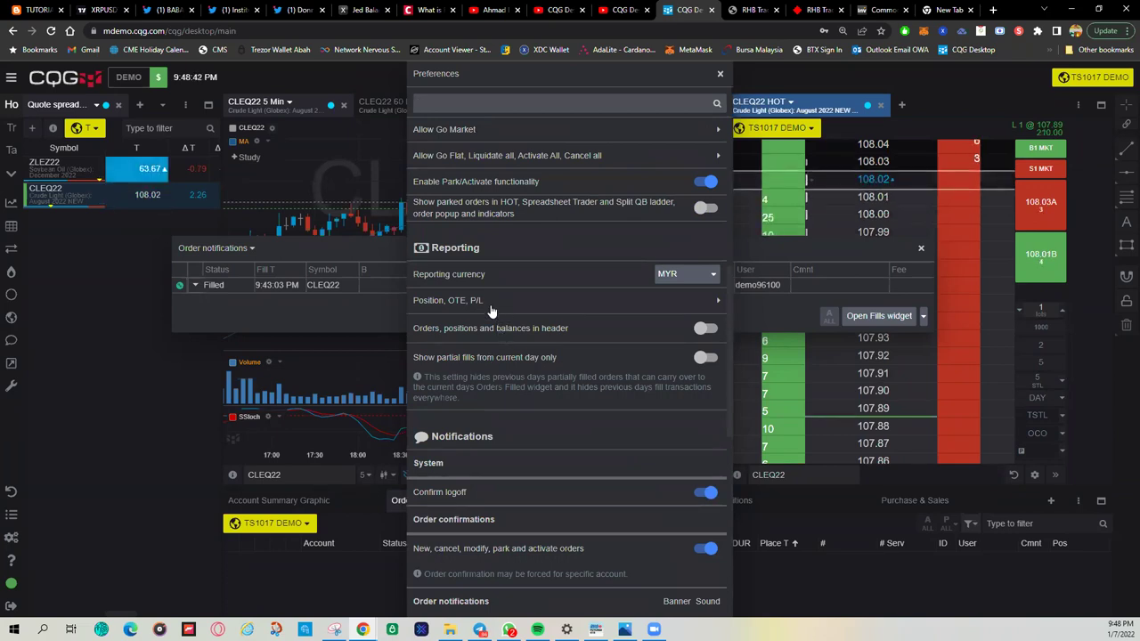
scroll(491, 309, up, 5)
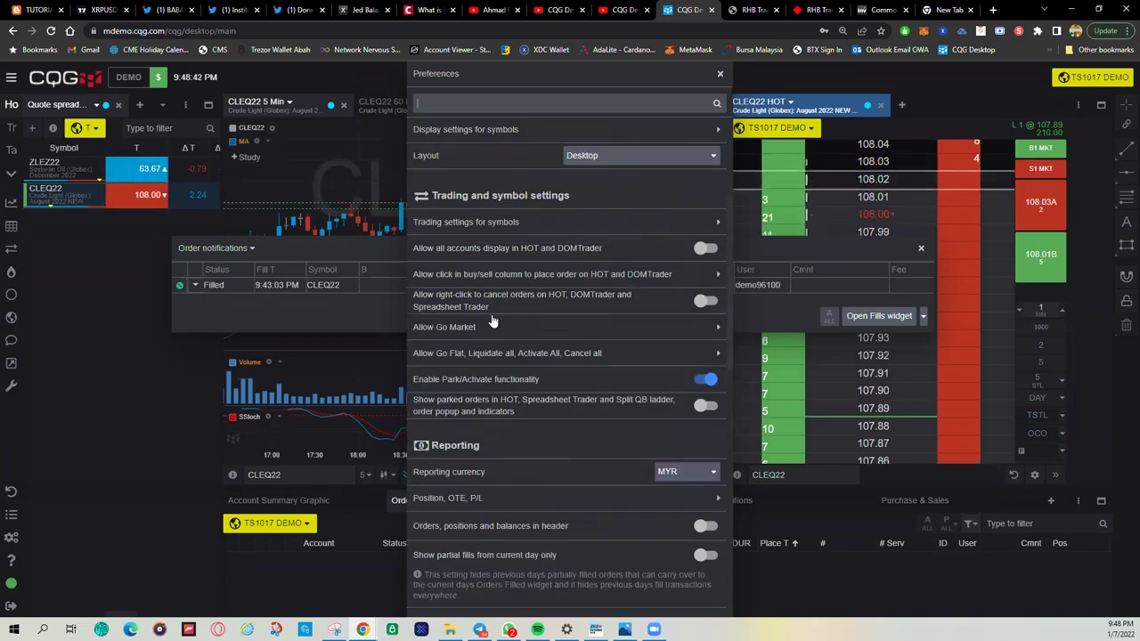
click(490, 223)
click(505, 132)
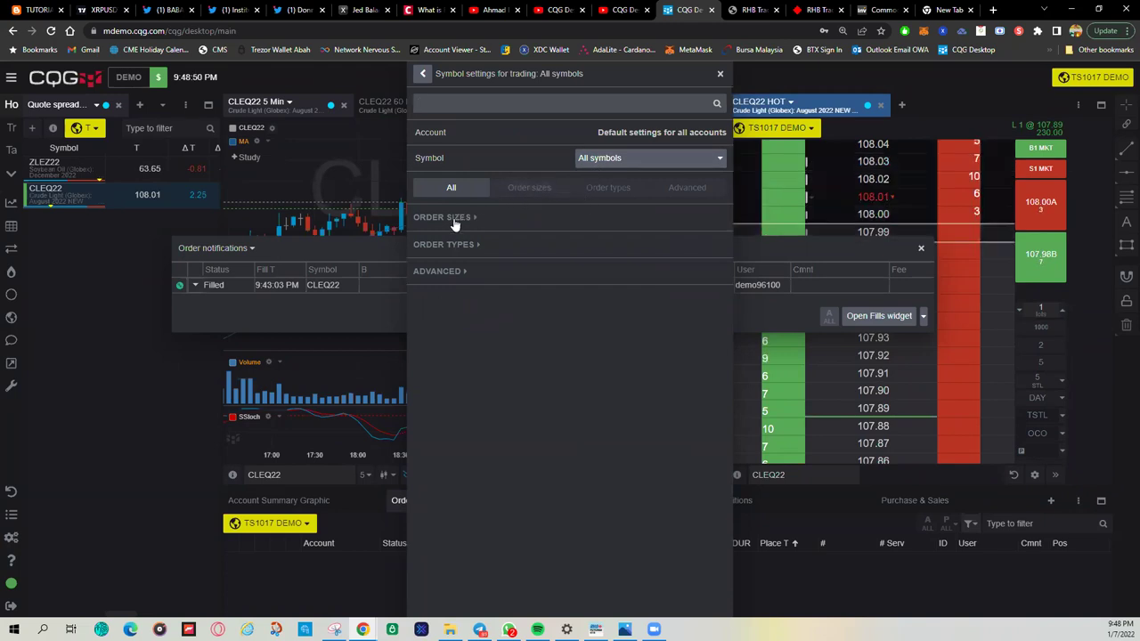
click(456, 219)
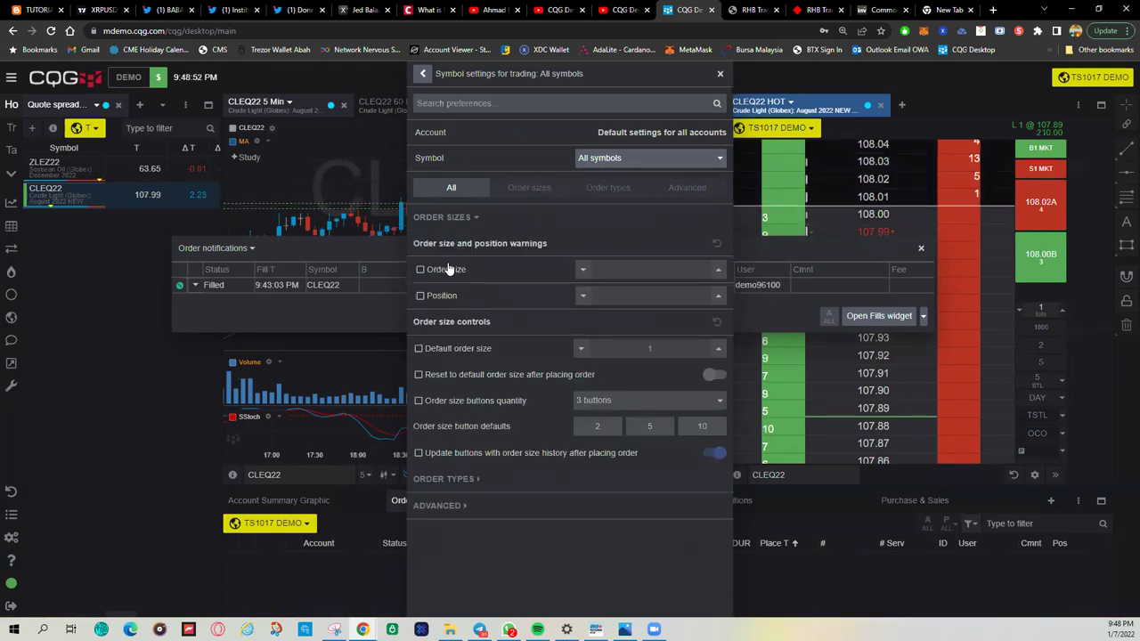
click(467, 219)
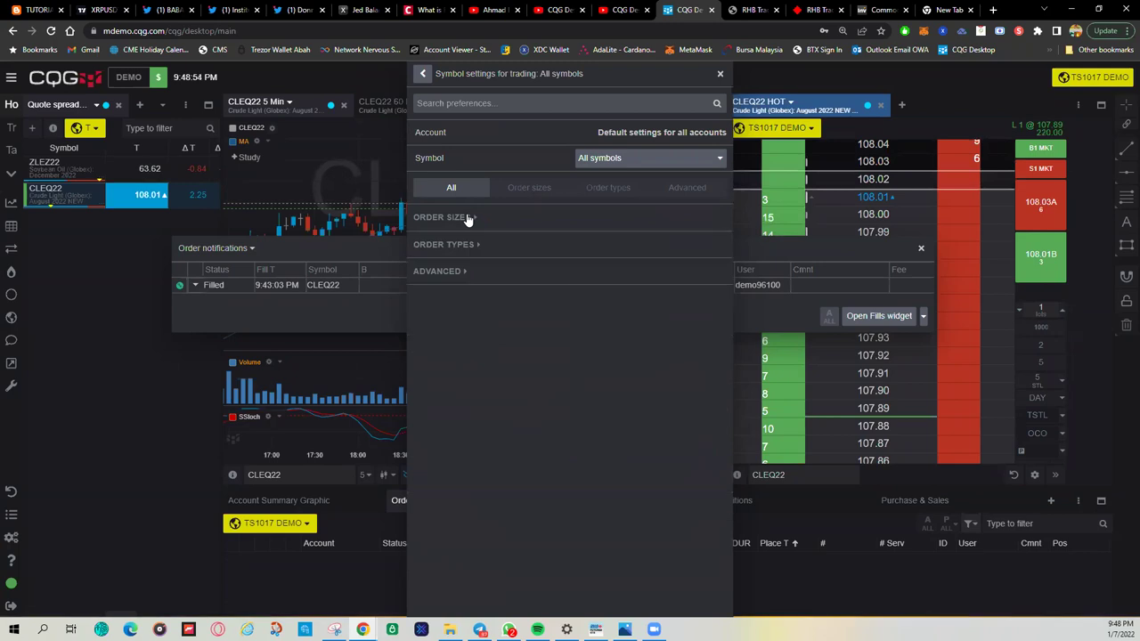
Enable the stop limit offset in the order type settings for all symbols and set it to 80.
click(456, 245)
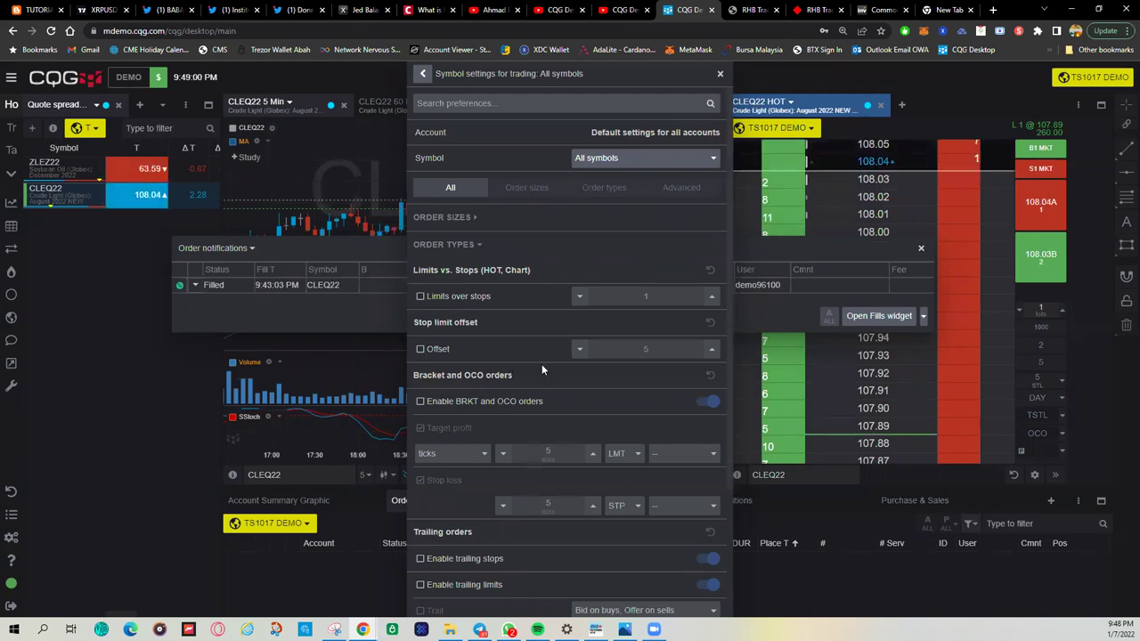
click(420, 349)
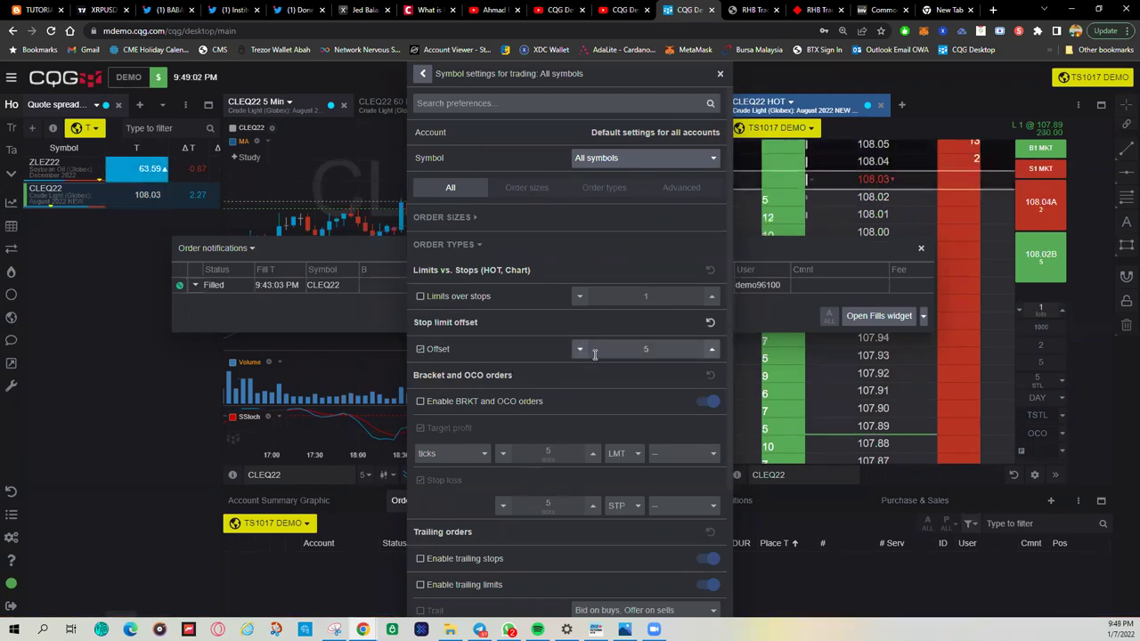
click(670, 355)
text(4)
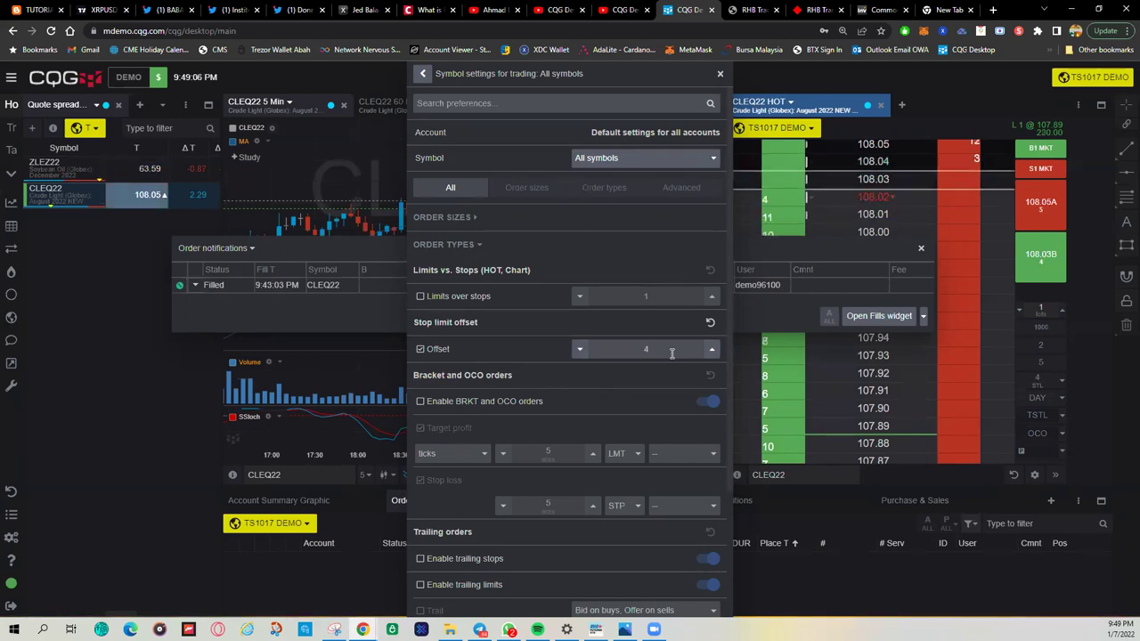
text(00)
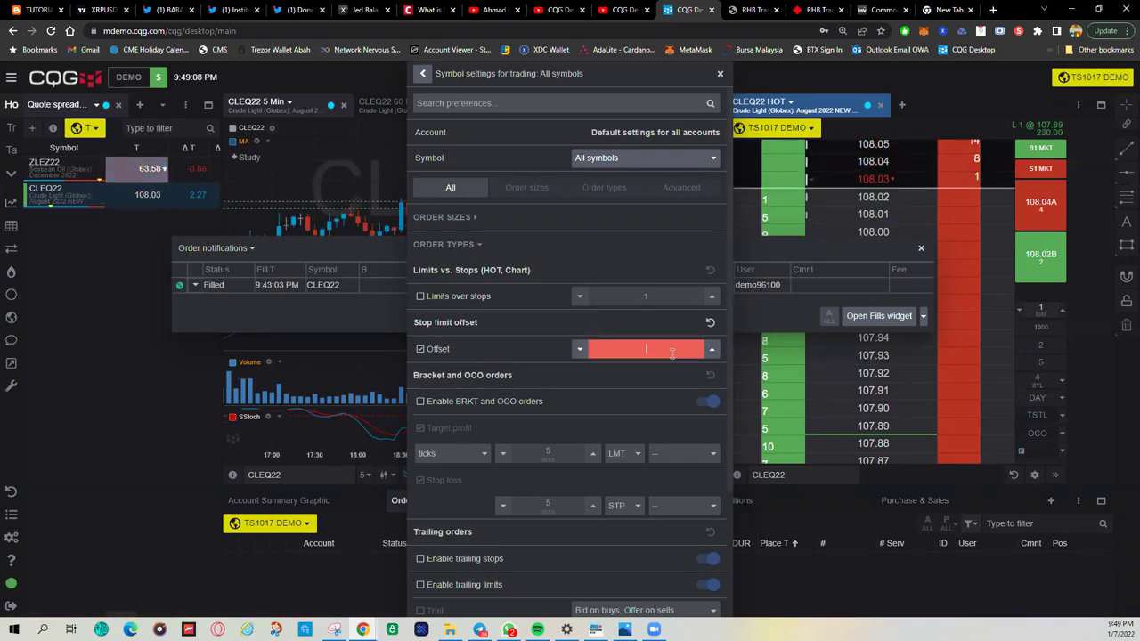
key(BackSpace)
key(BackSpace)
key(BackSpace)
text(10)
key(BackSpace)
key(BackSpace)
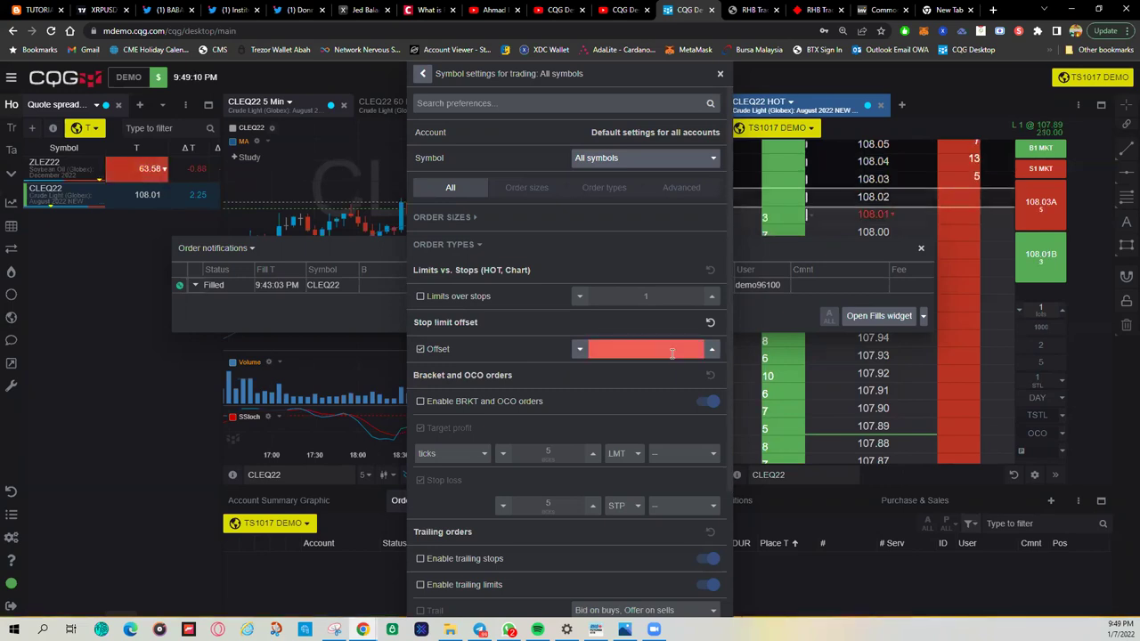
text(80)
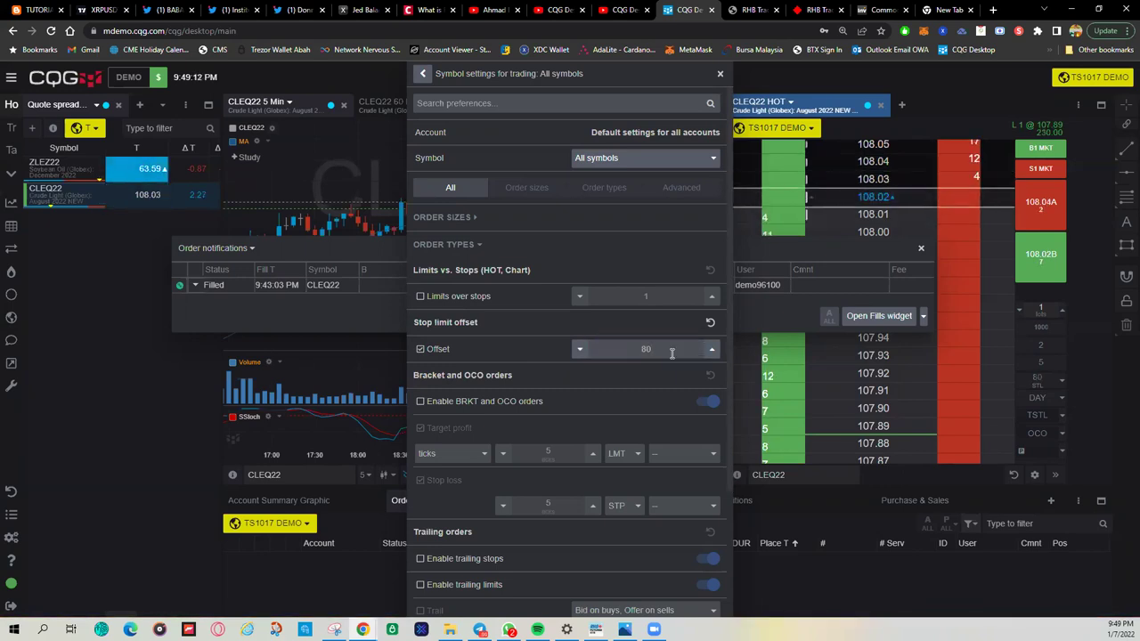
Set the stop limit offset for all symbols to 5 and close the trading settings.
drag(671, 350, 636, 350)
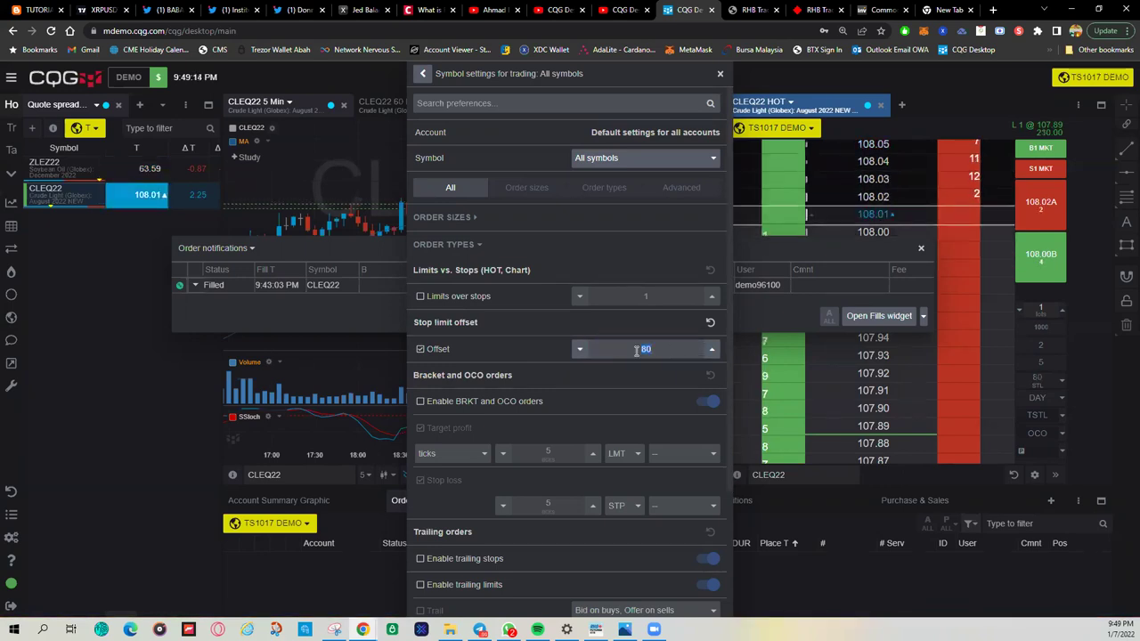
text(5)
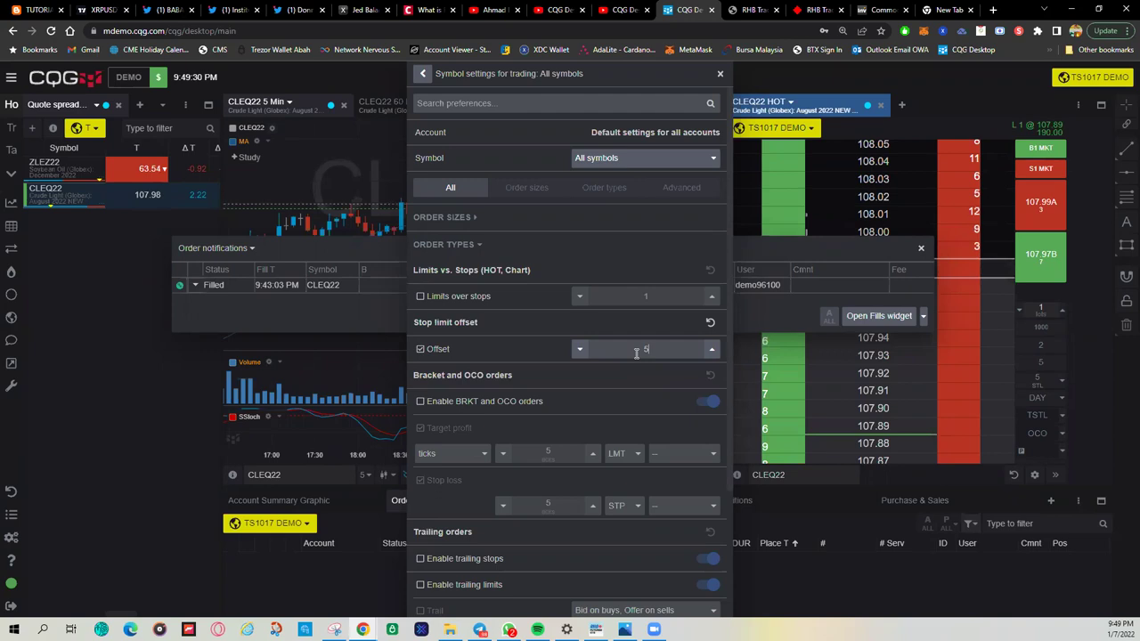
click(719, 74)
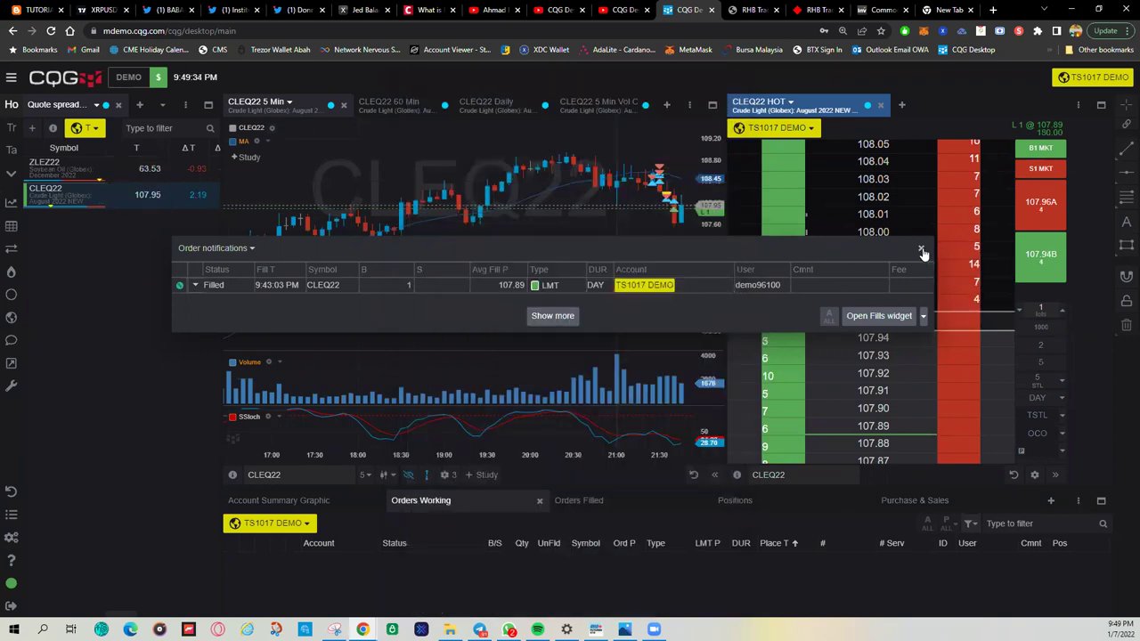
Close the order notification and switch the CLEQ22 stop order type from stop limit to STP.
click(922, 249)
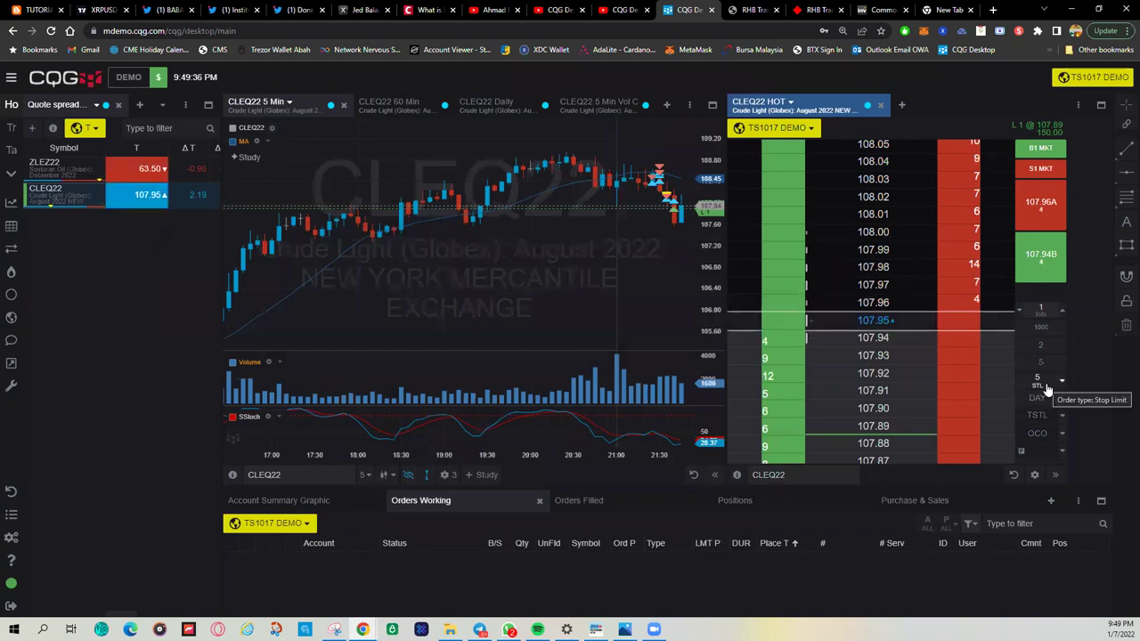
click(1053, 382)
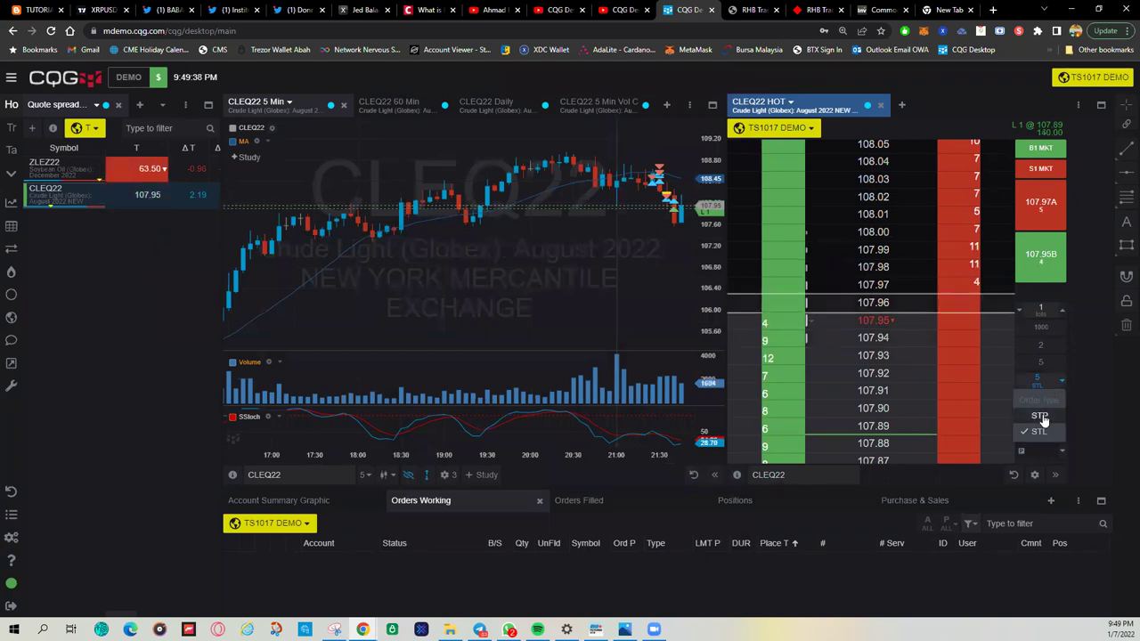
click(1044, 419)
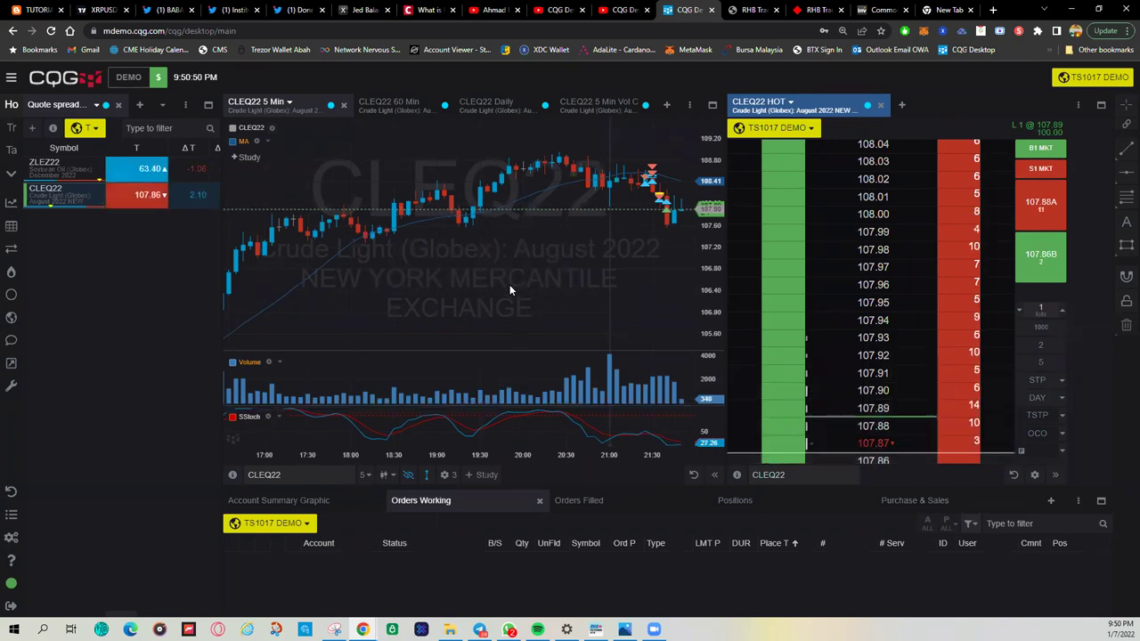
scroll(509, 284, up, 1)
scroll(511, 290, up, 1)
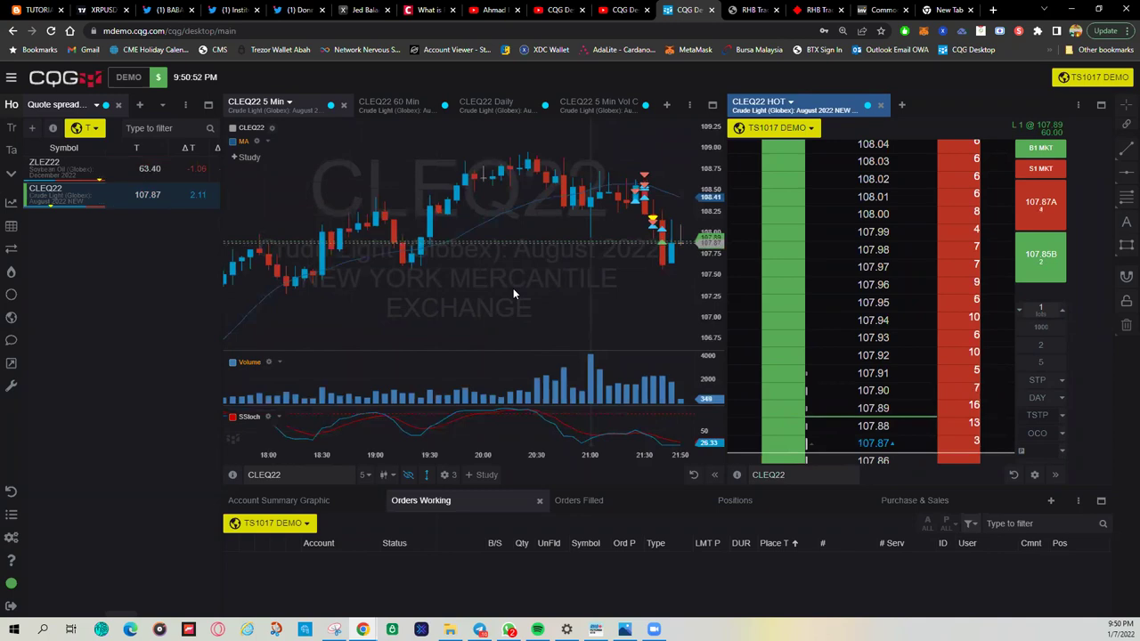
drag(520, 304, 496, 304)
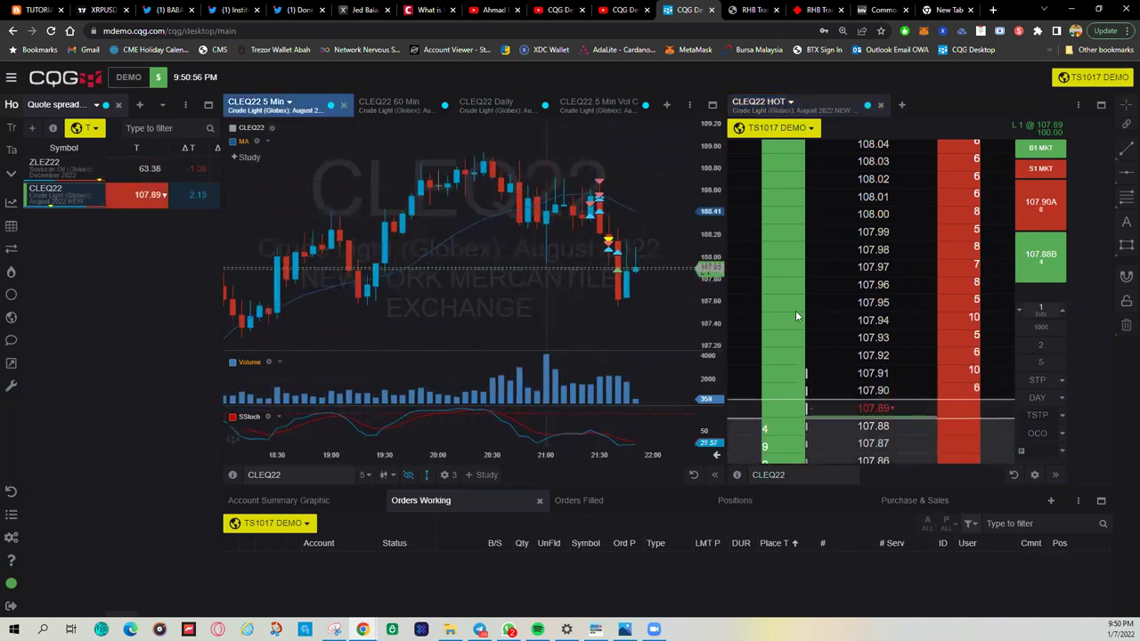
scroll(831, 322, down, 4)
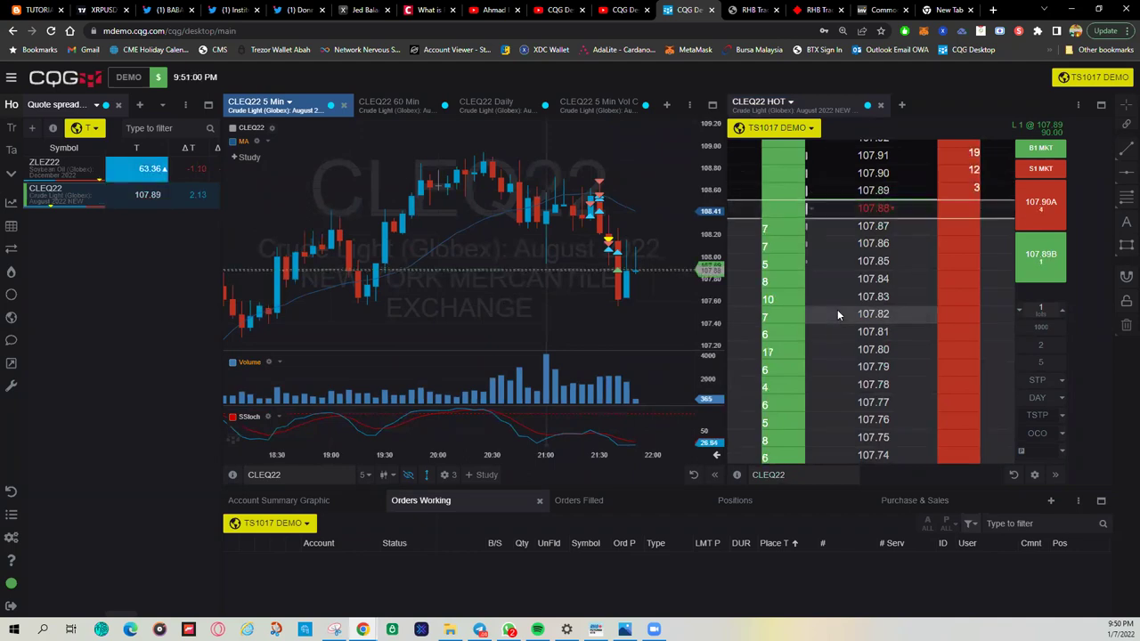
scroll(837, 309, up, 1)
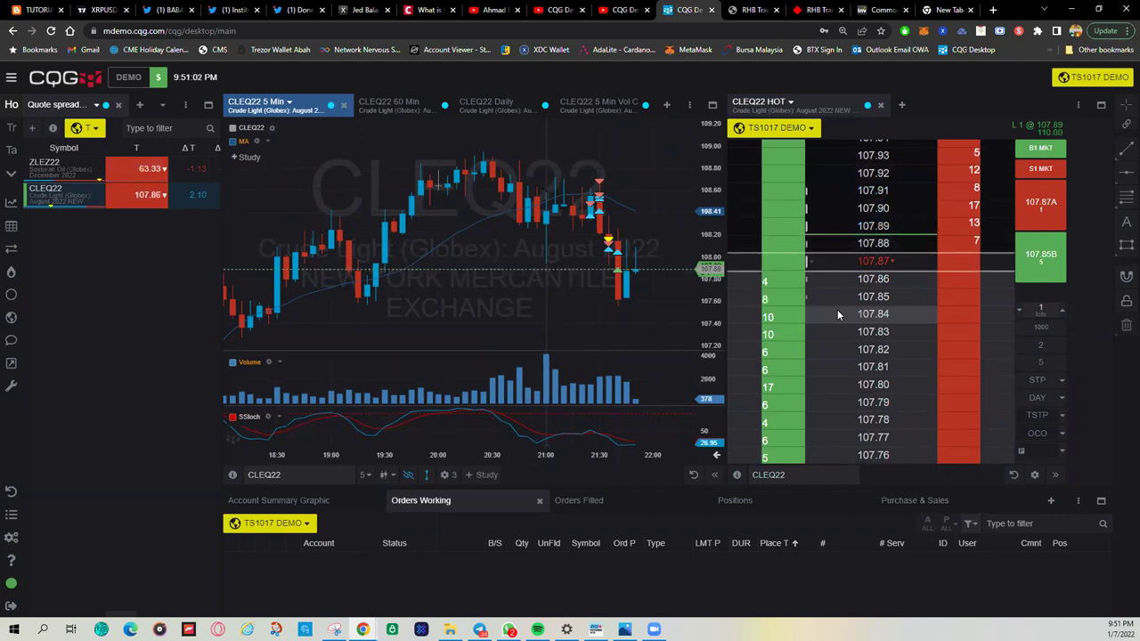
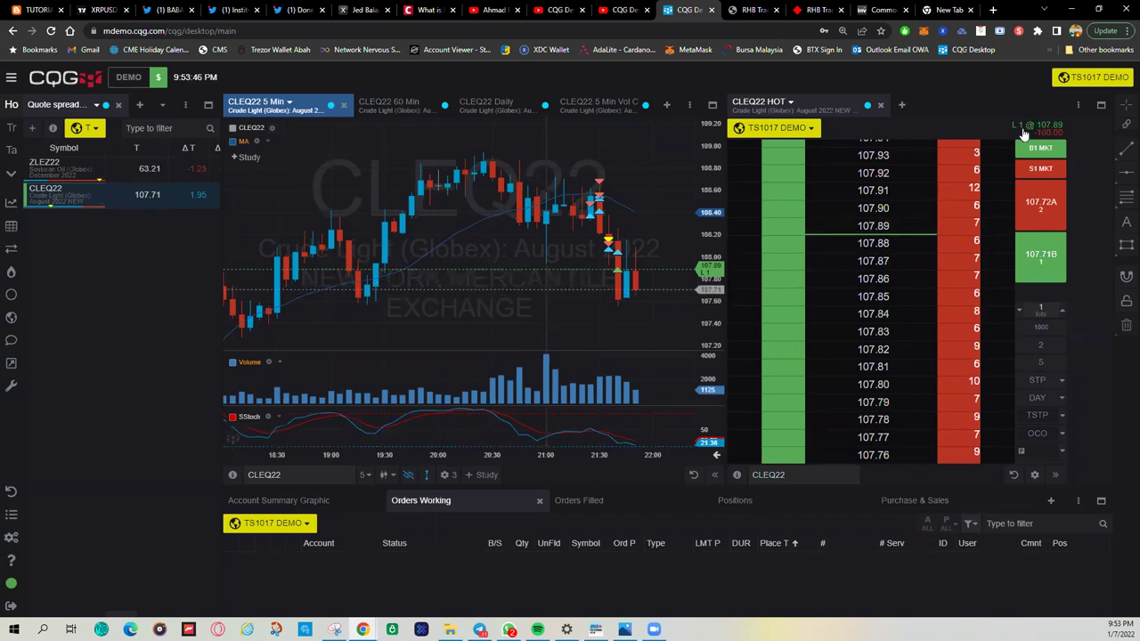
Close the long CLEQ22 position by placing a market order to sell 1 lot, and dismiss the fill notification.
click(1040, 168)
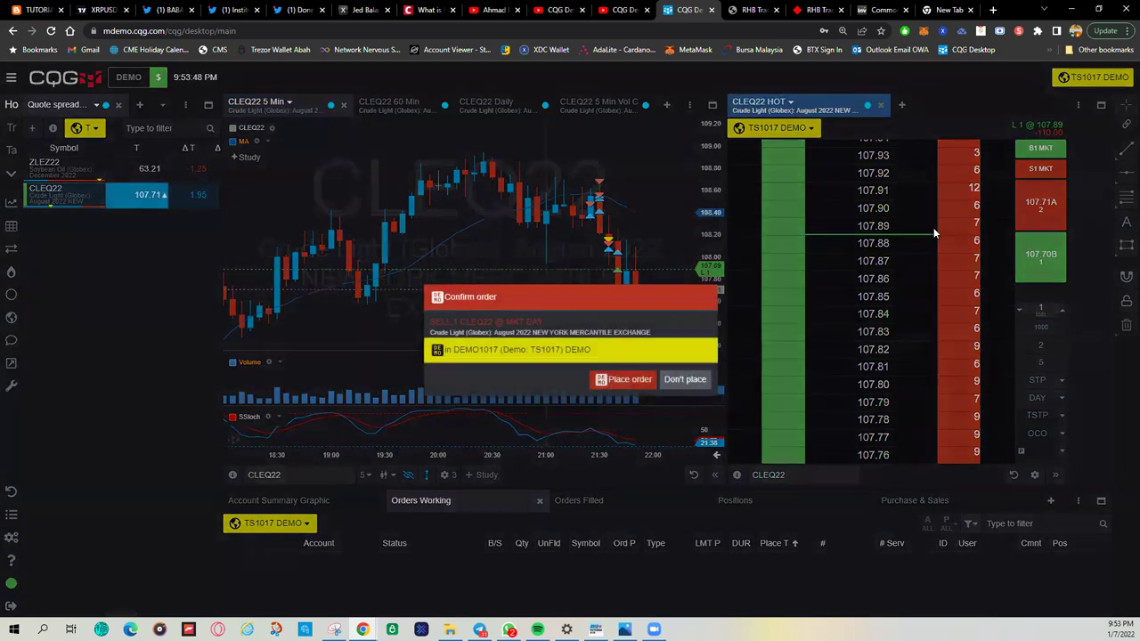
click(631, 381)
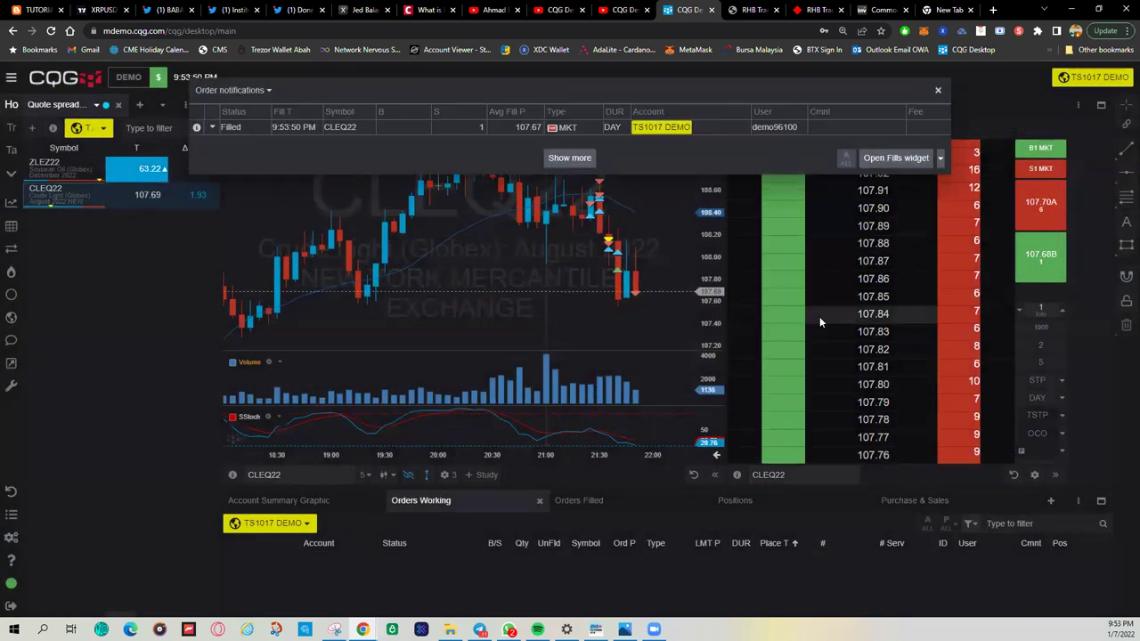
click(938, 90)
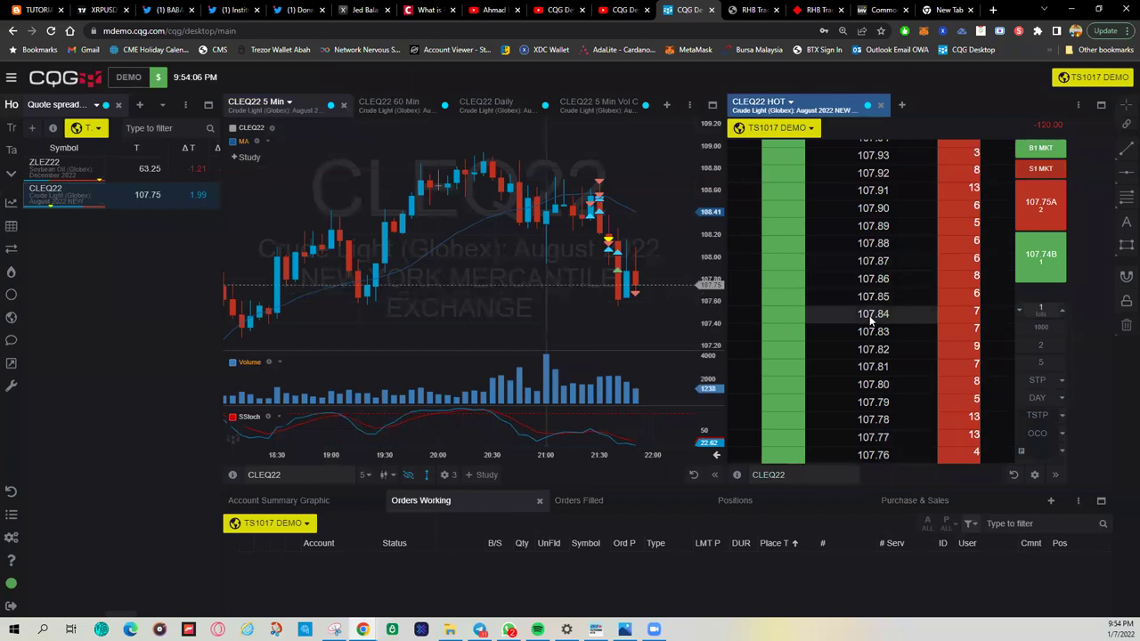
Open a short CLEQ22 position by placing a market order to sell 1 lot.
scroll(531, 290, down, 3)
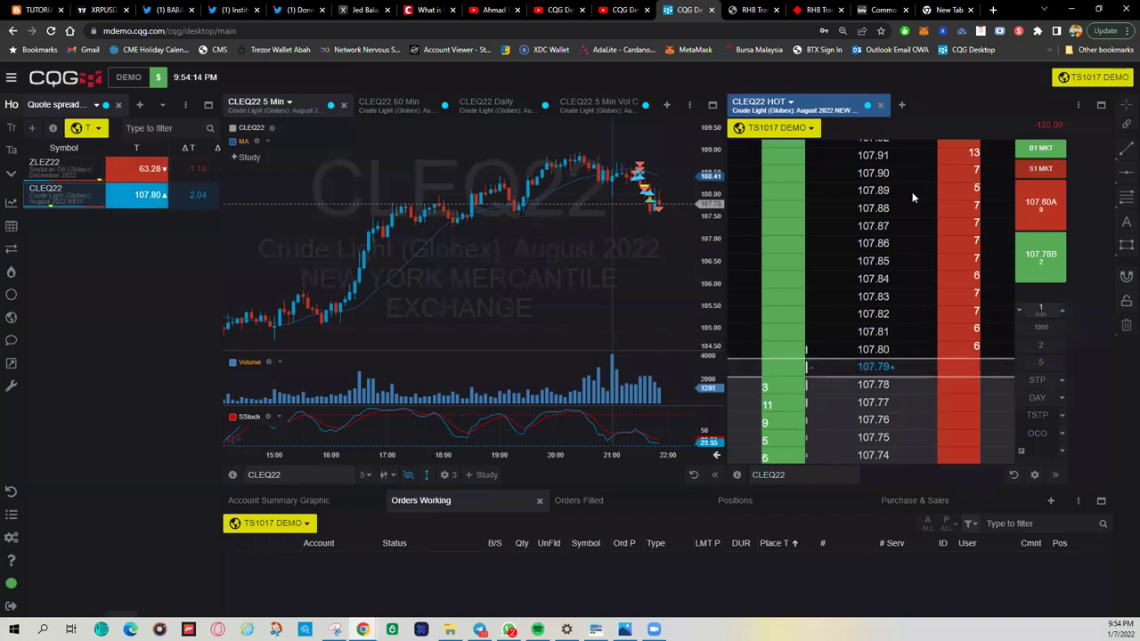
click(1038, 169)
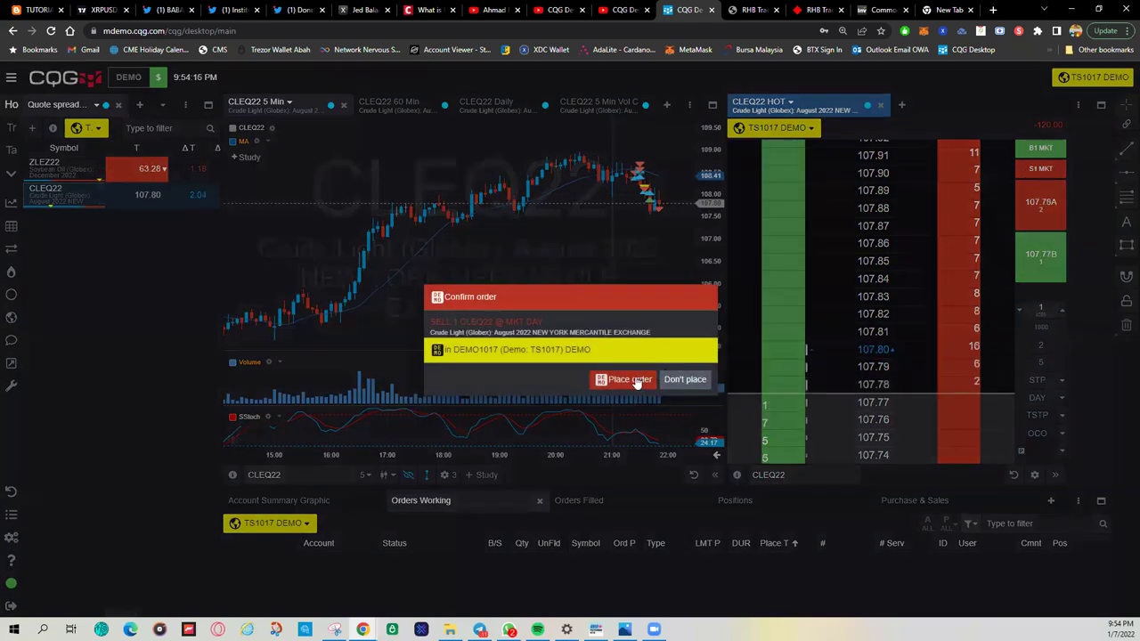
click(634, 381)
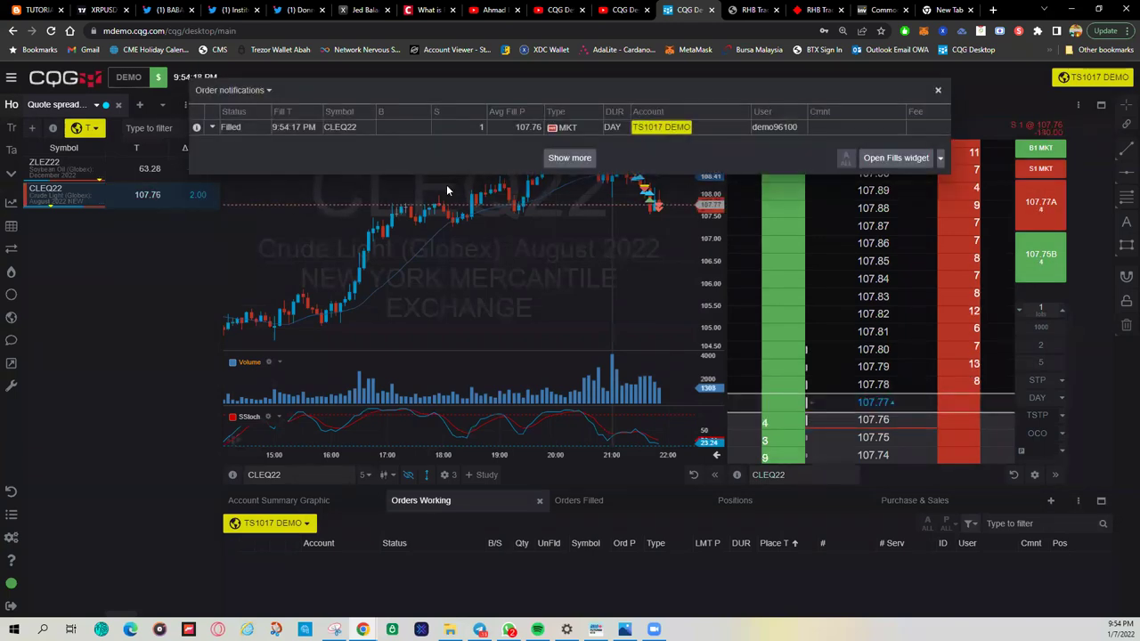
Bracket the filled sell order with a 50-tick target profit and a 30-tick stop loss, and close the order notification.
drag(578, 93, 603, 171)
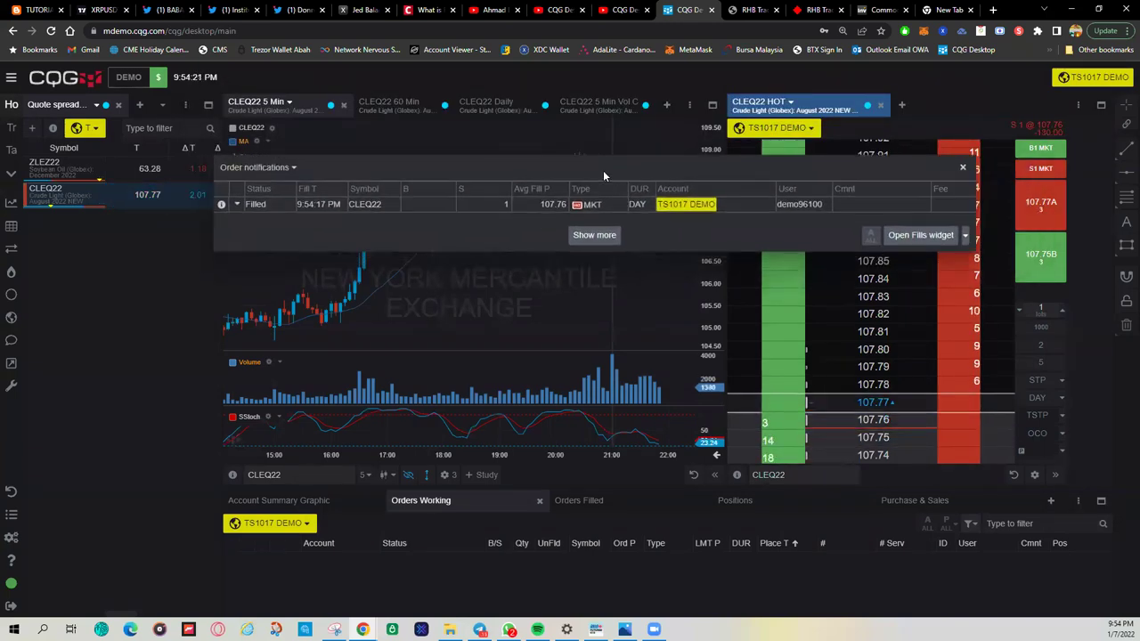
click(238, 211)
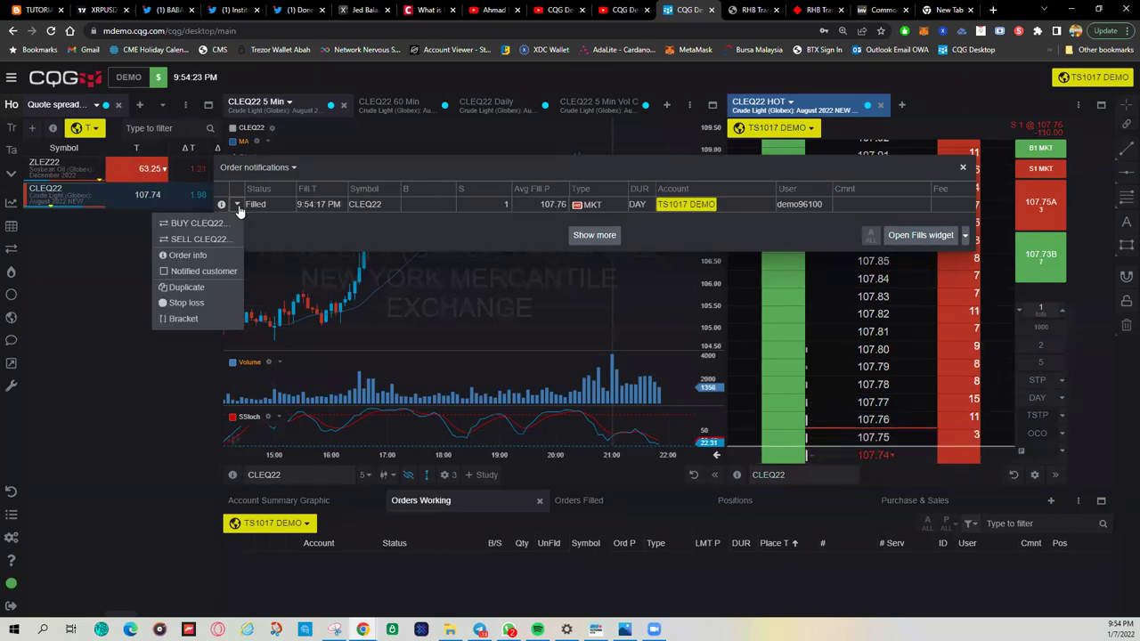
click(185, 319)
double_click(604, 328)
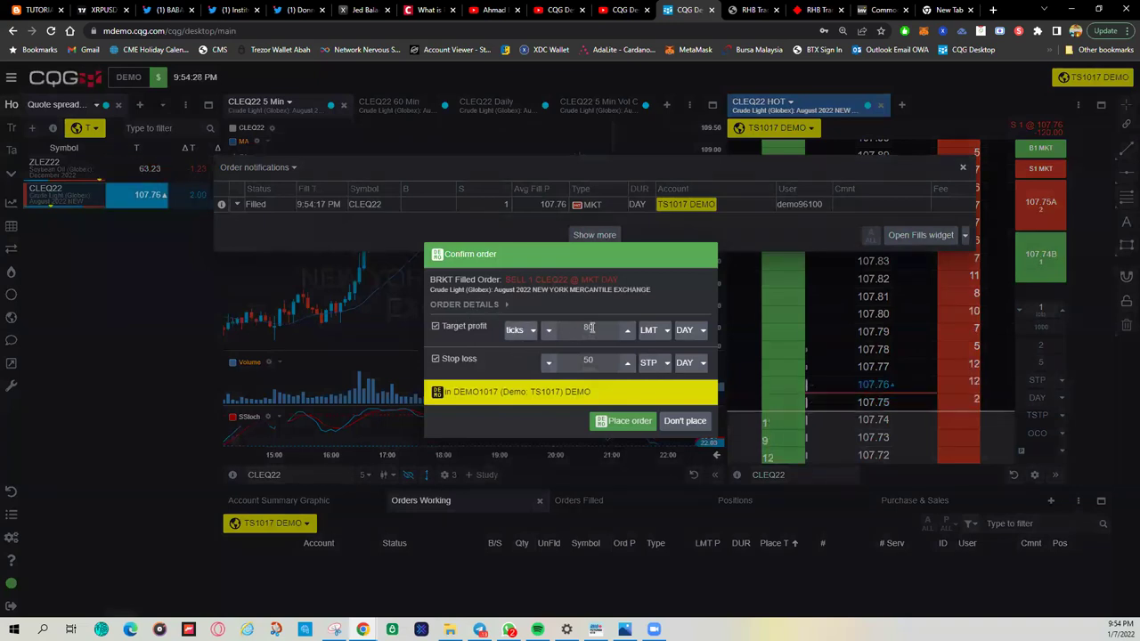
text(50)
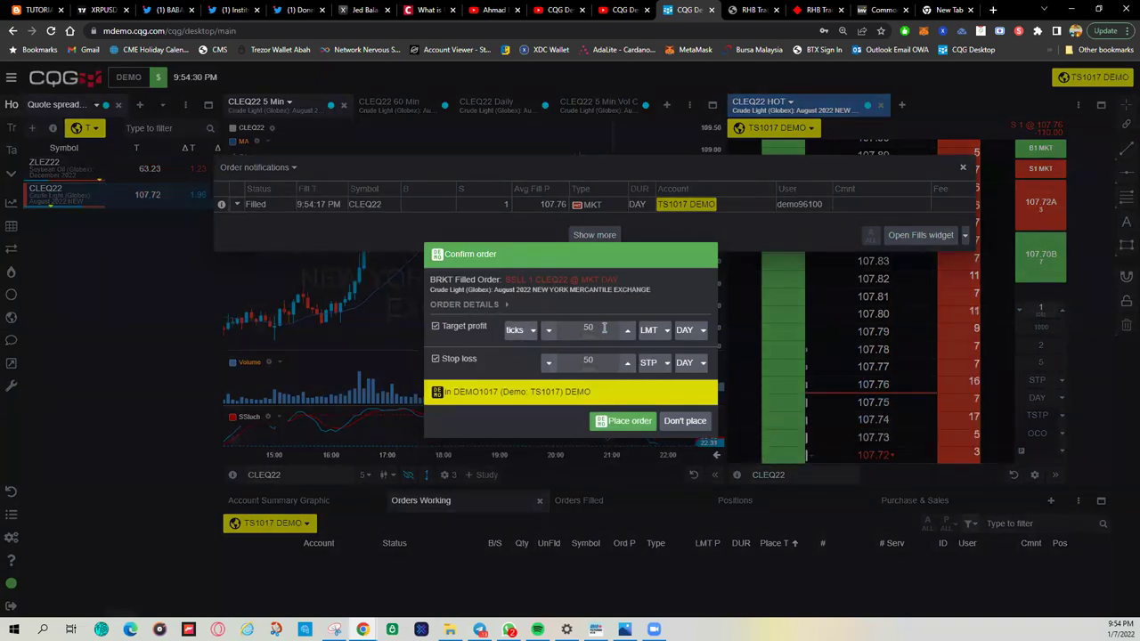
text(30)
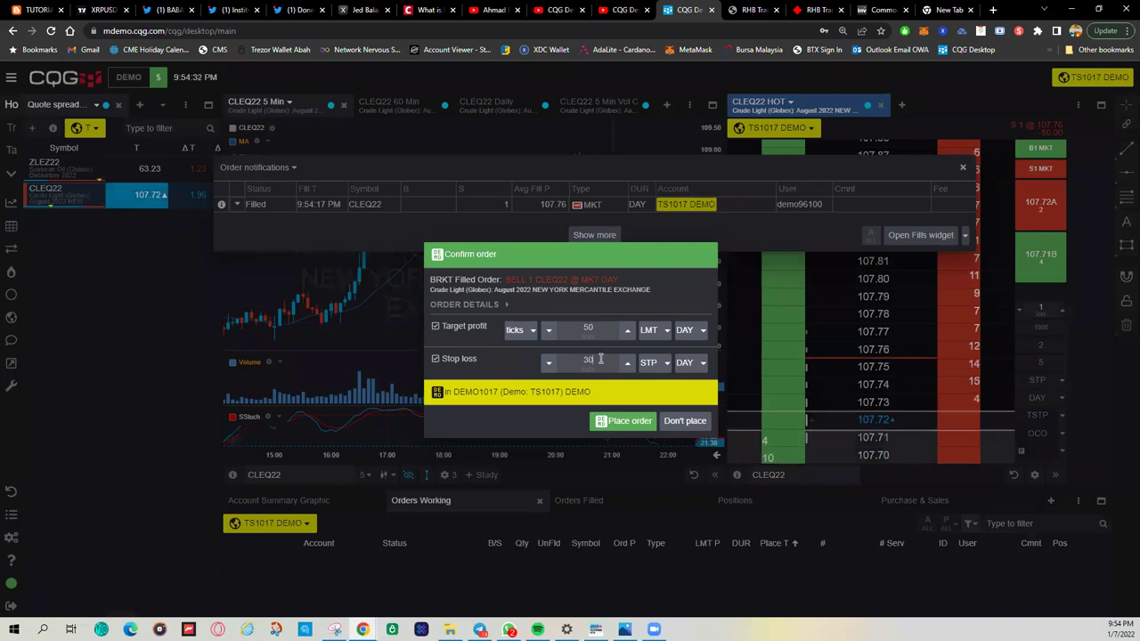
click(618, 422)
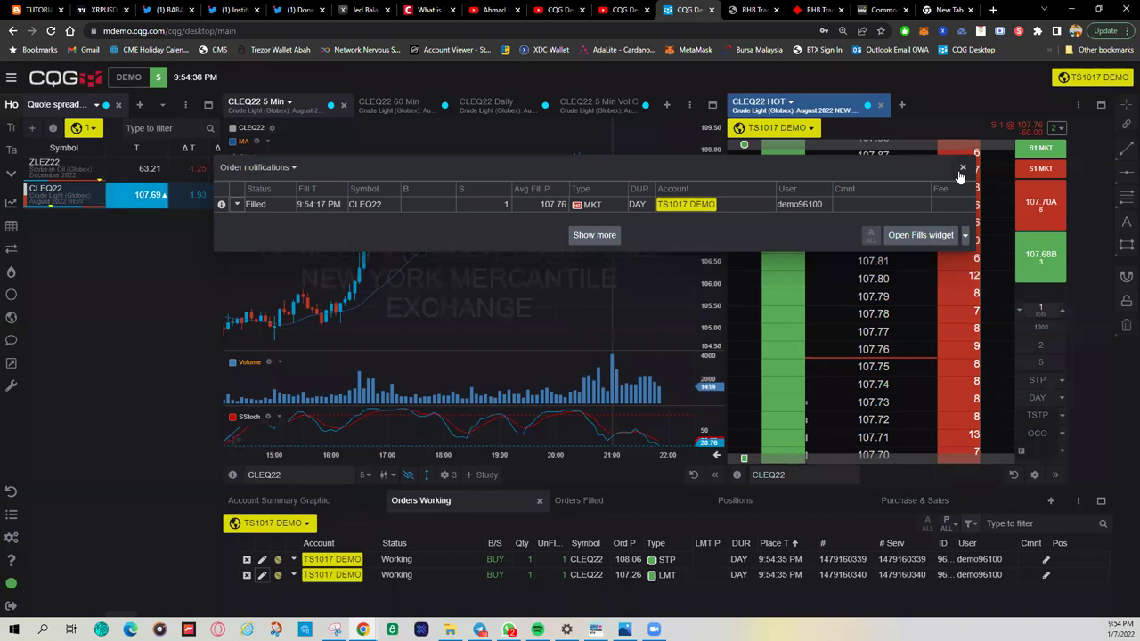
click(961, 169)
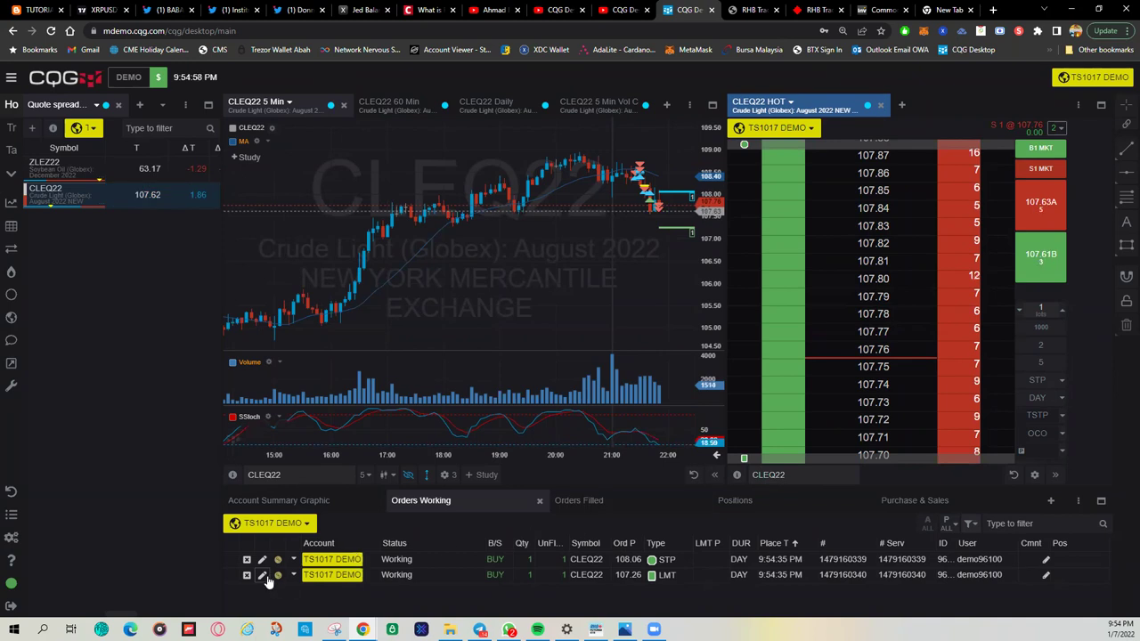
Modify the working CLEQ22 buy limit order to a price of 107.62 and confirm the change.
scroll(935, 348, down, 5)
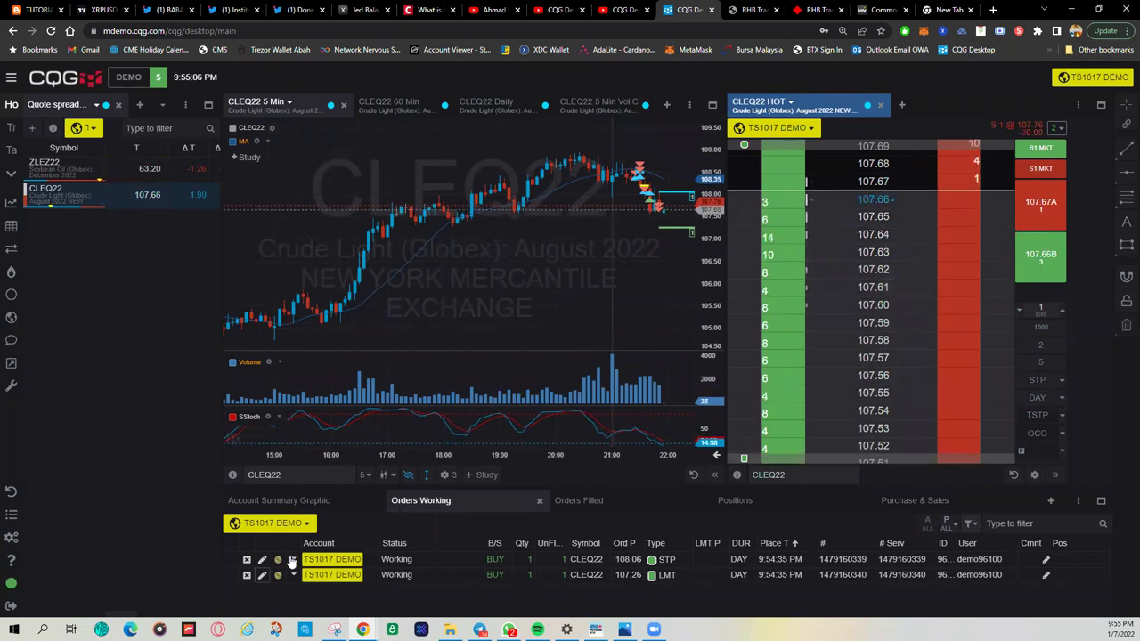
click(261, 576)
click(653, 311)
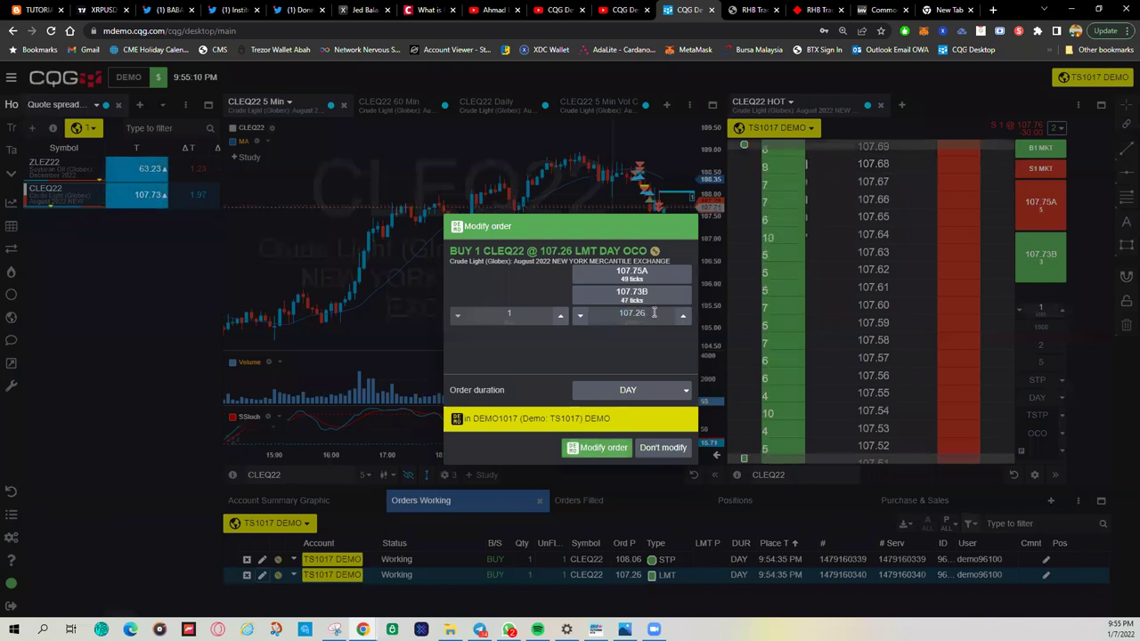
text(62)
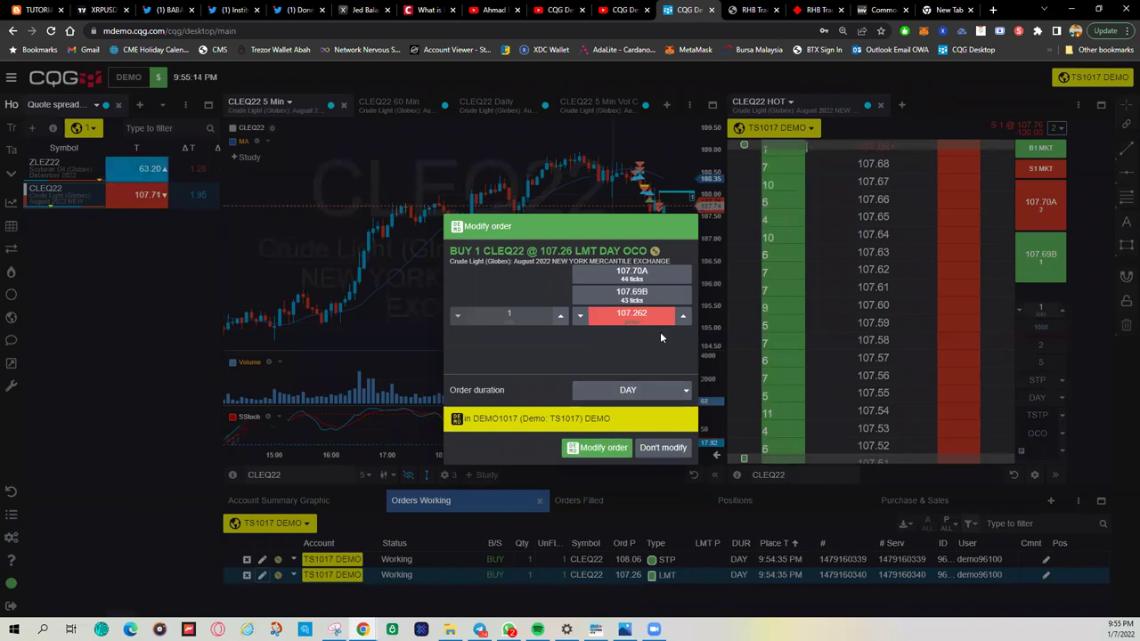
key(BackSpace)
key(BackSpace)
key(BackSpace)
text(62)
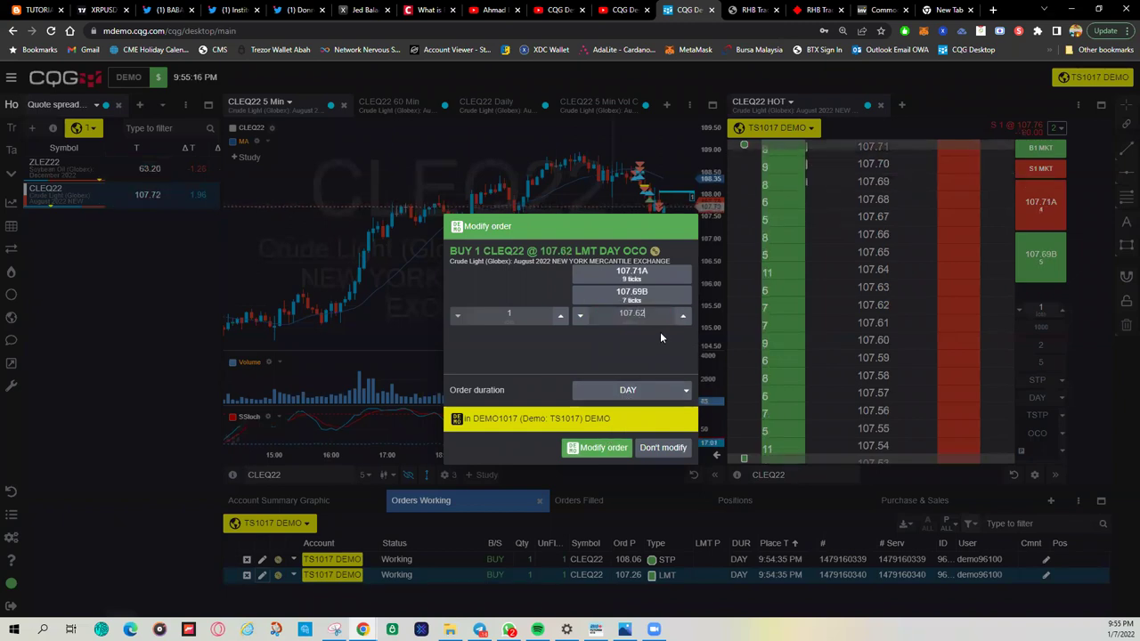
click(603, 448)
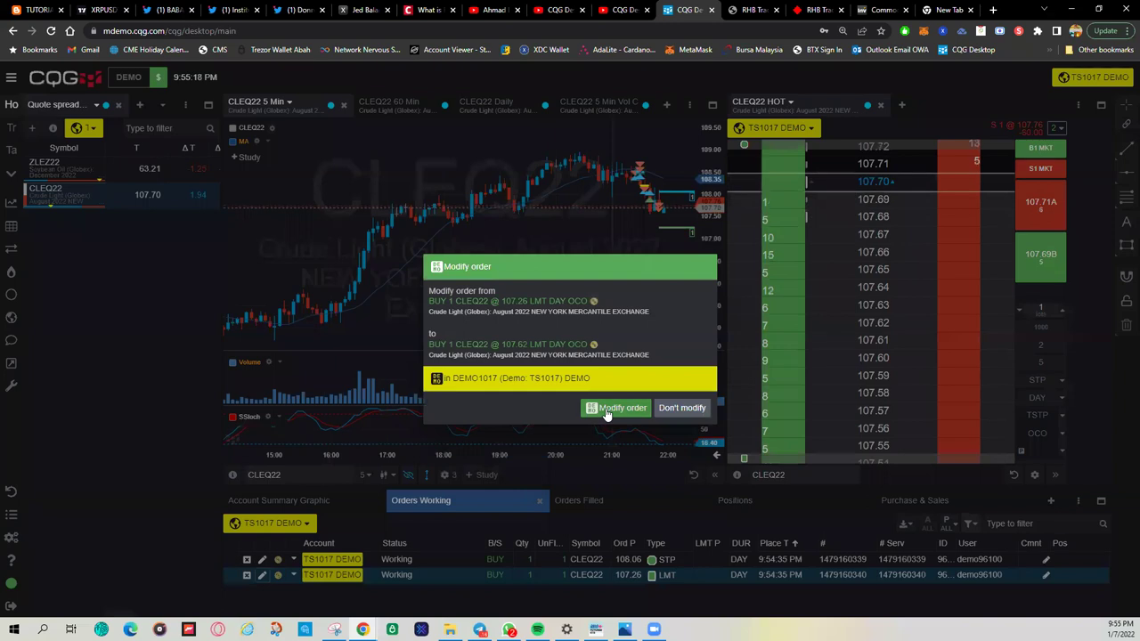
click(614, 407)
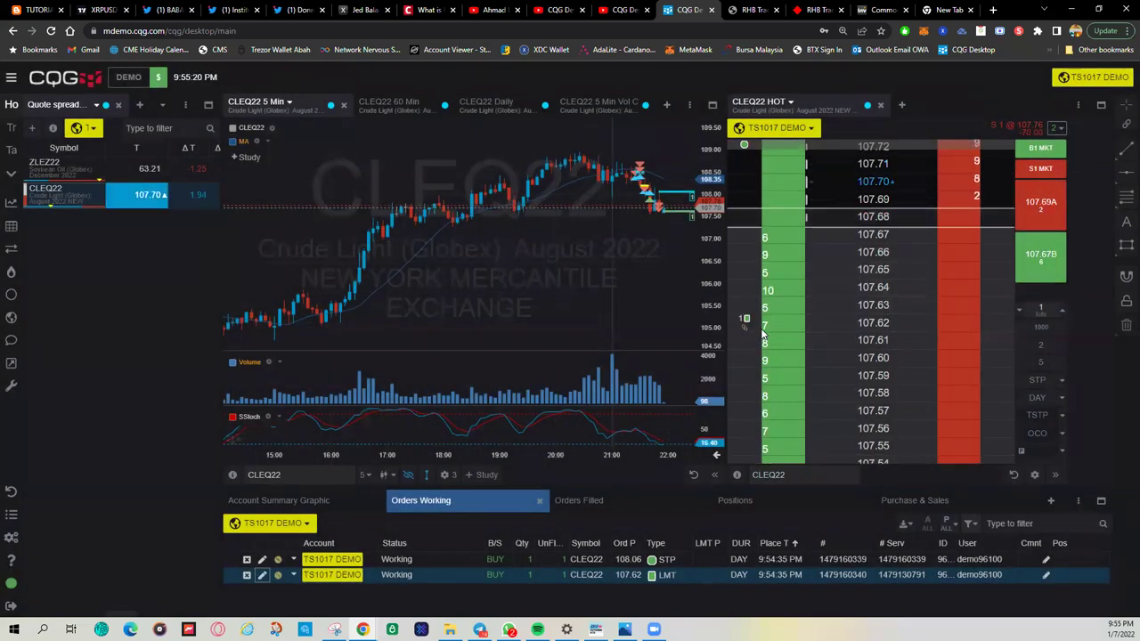
Move the buy limit order on the price ladder to 107.64 and on to 107.68, confirming each modification.
drag(746, 321, 750, 287)
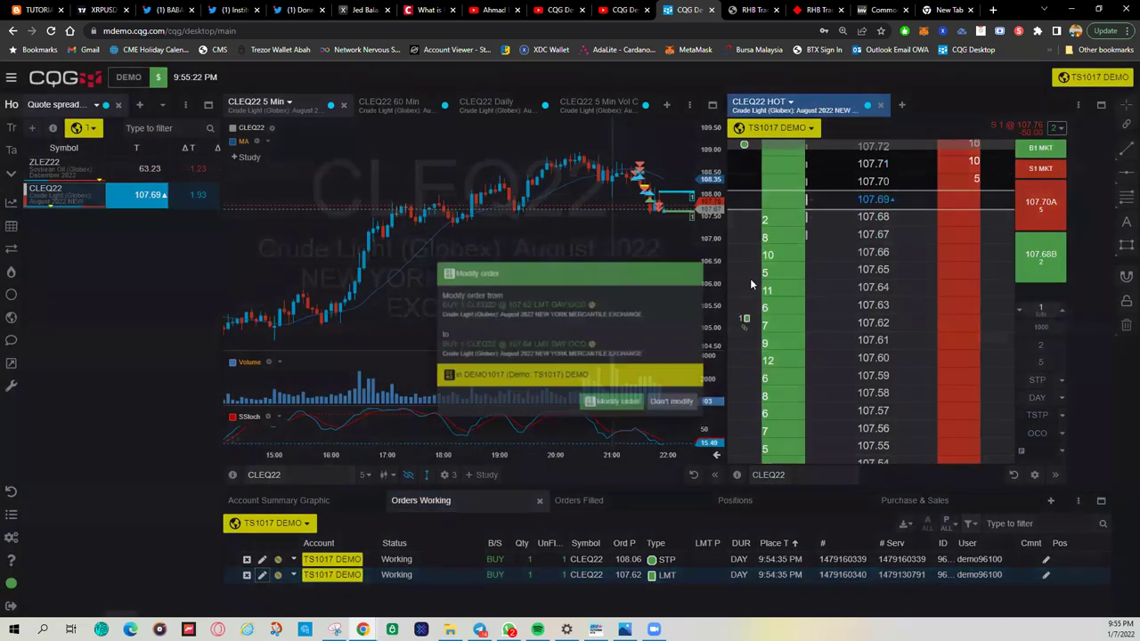
click(622, 406)
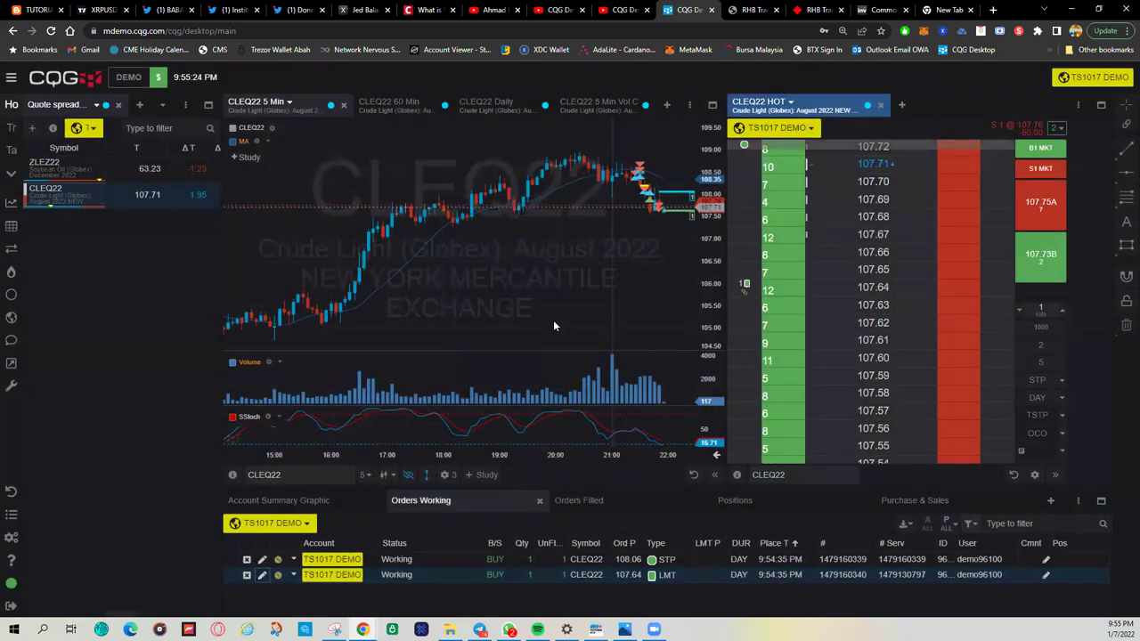
drag(746, 287, 748, 216)
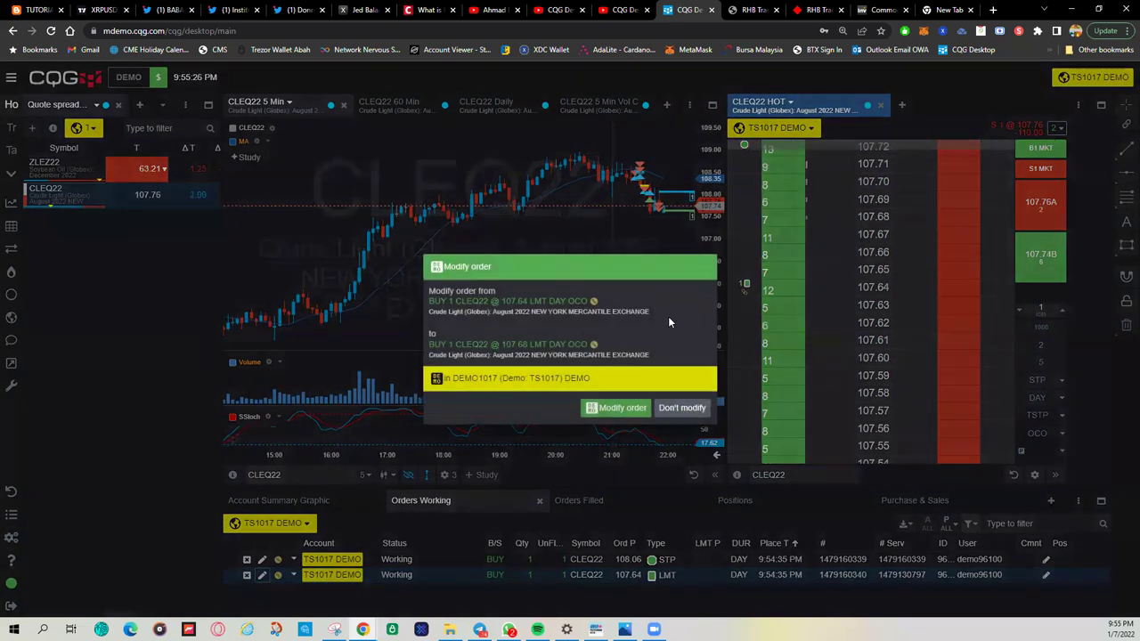
click(620, 408)
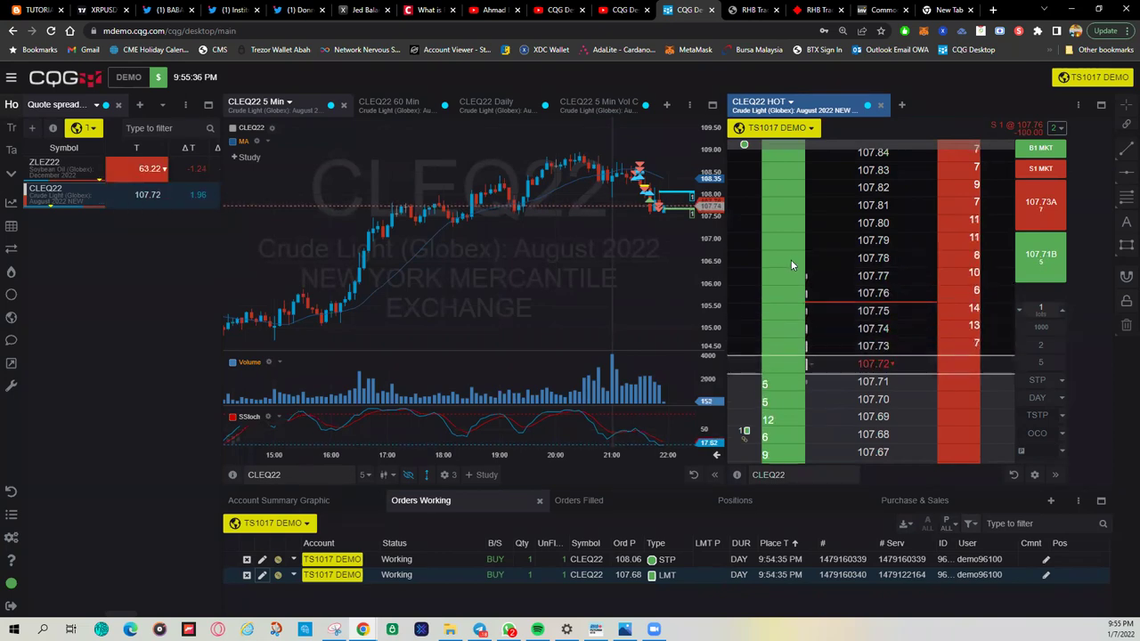
scroll(791, 259, down, 2)
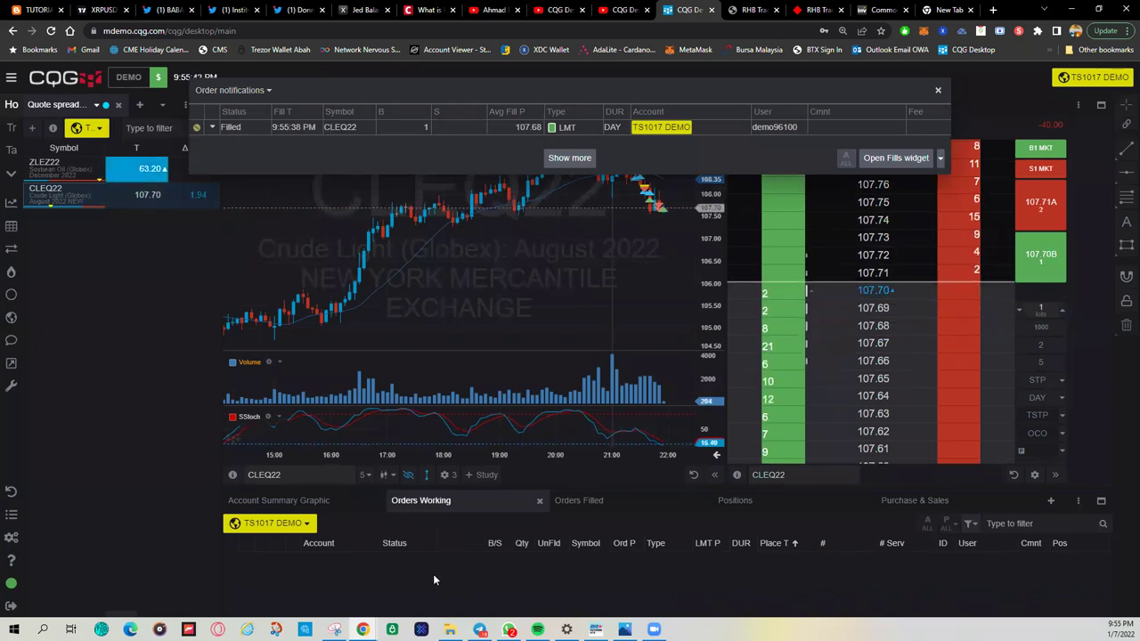
Move the order notification for the filled CLEQ22 buy limit order aside and close it.
drag(882, 92, 853, 235)
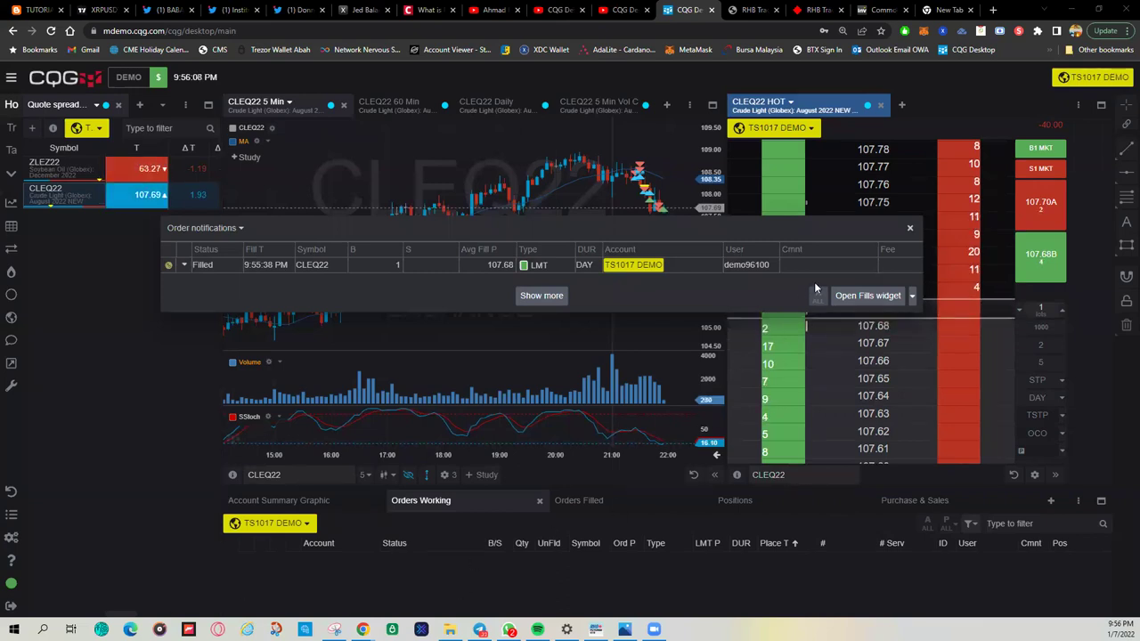
click(910, 228)
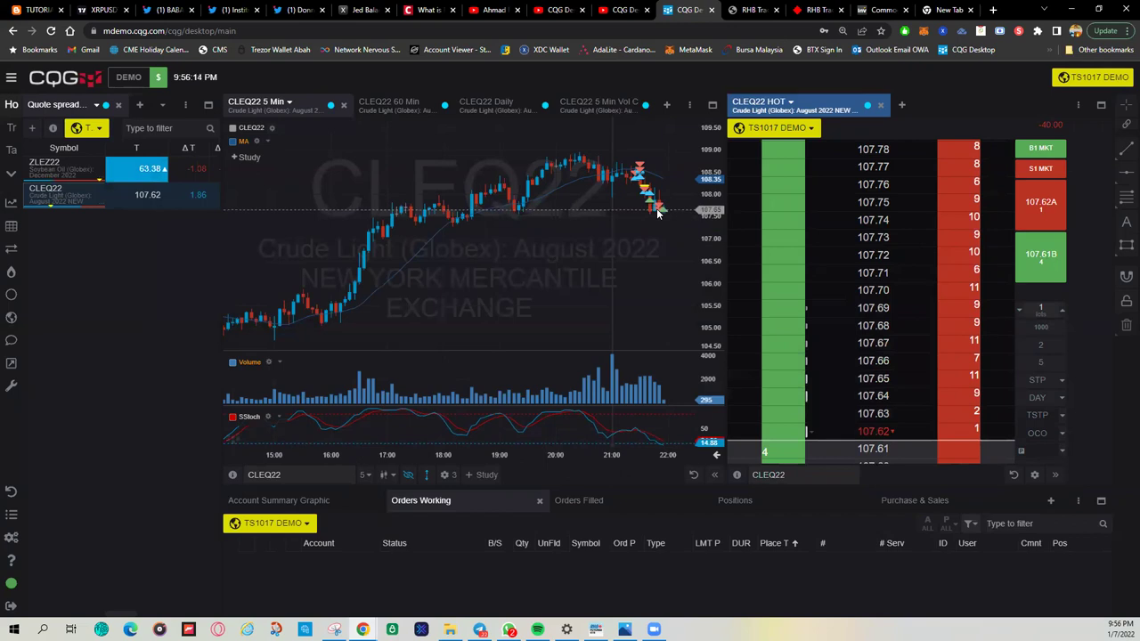
scroll(903, 308, down, 2)
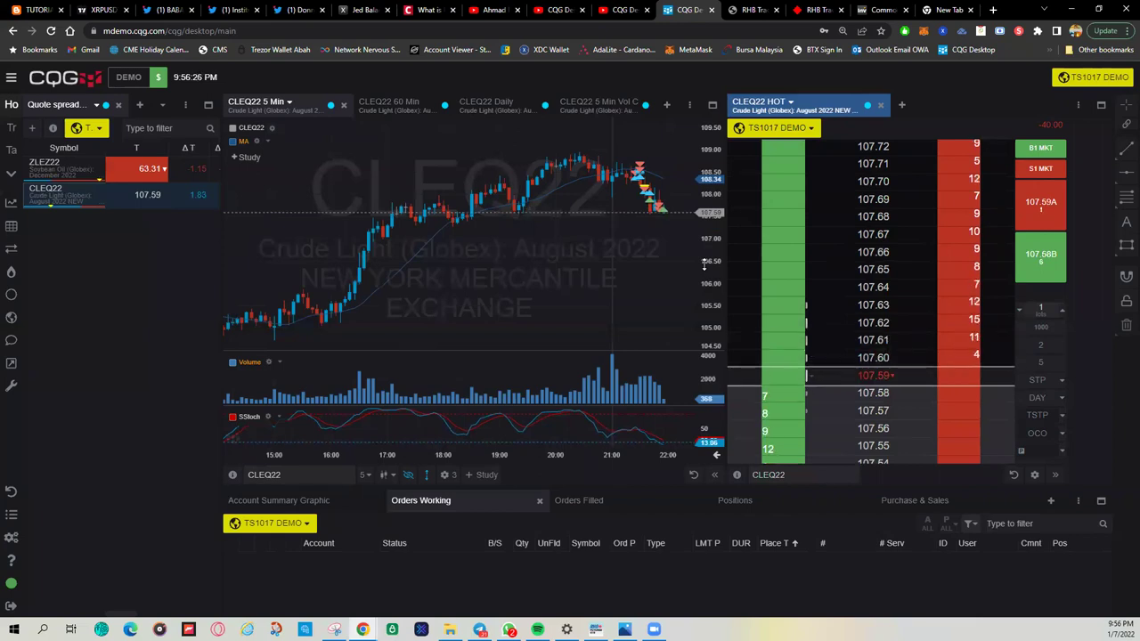
Place a horizontal line on the CLEQ22 5-minute chart and move it to about 107.28.
click(716, 455)
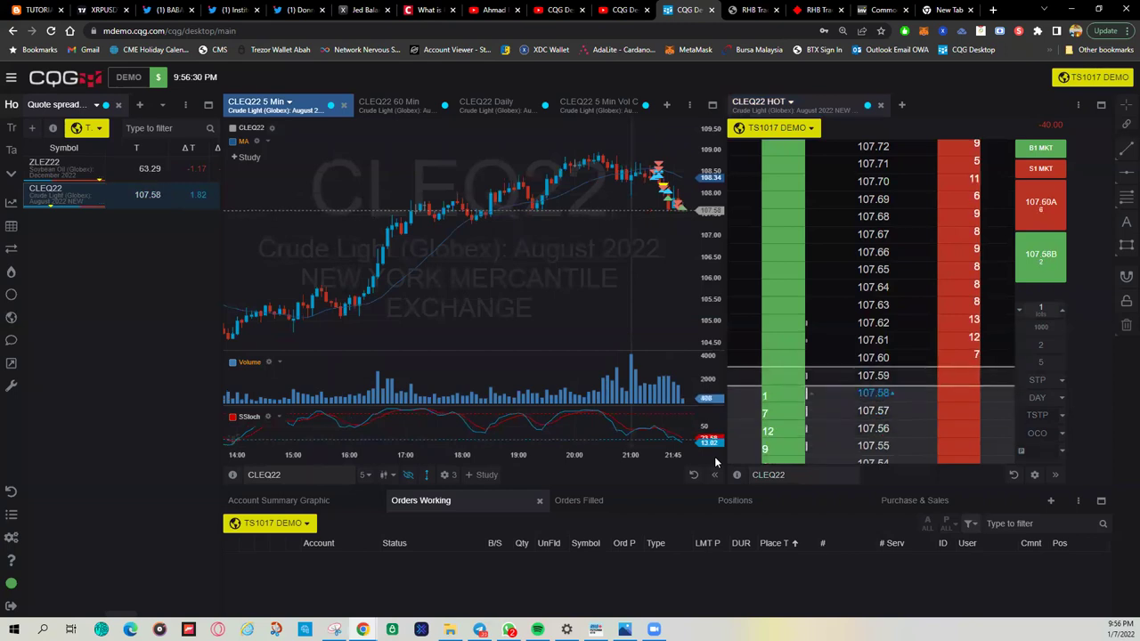
drag(668, 241, 703, 239)
click(704, 240)
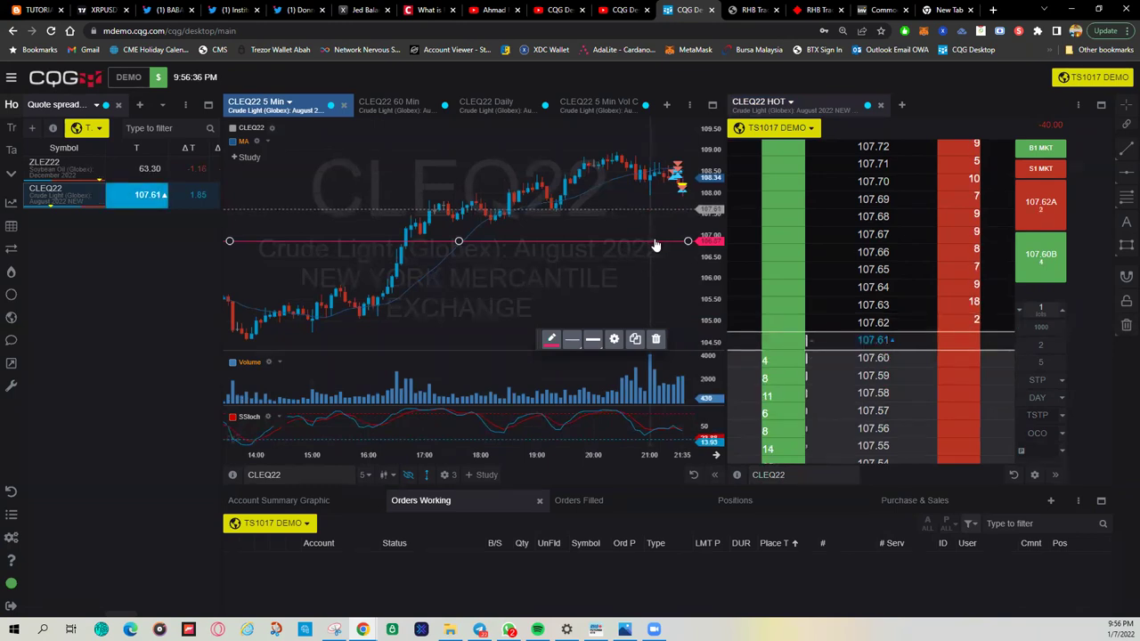
drag(686, 242, 687, 223)
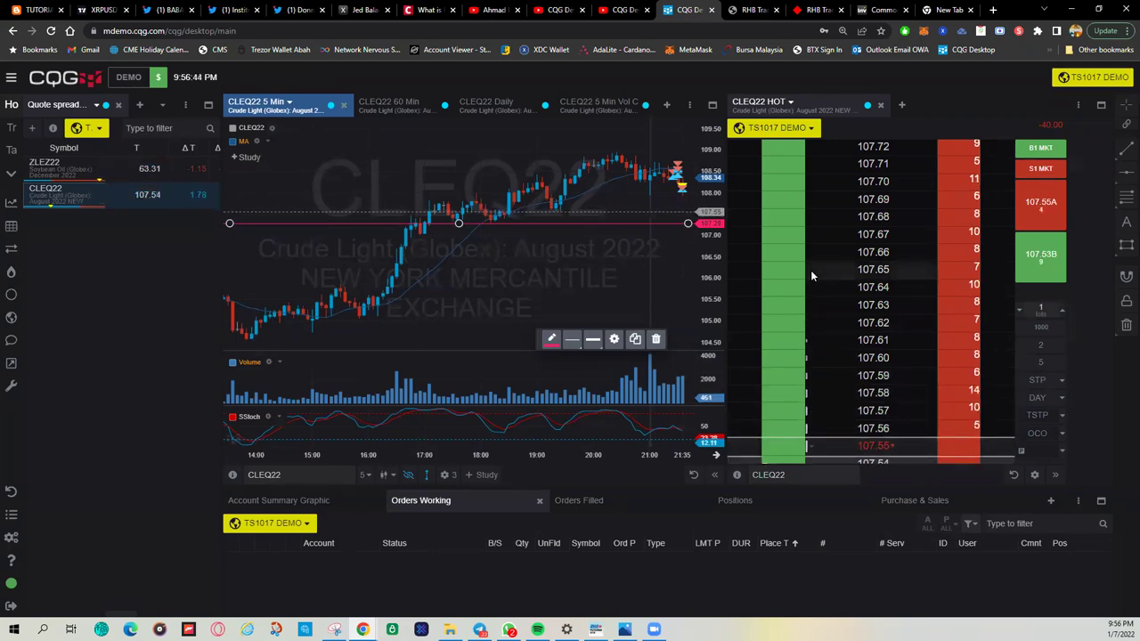
Place a day limit order to buy 1 lot of CLEQ22 at 107.31 from the price ladder and confirm it.
scroll(814, 270, down, 2)
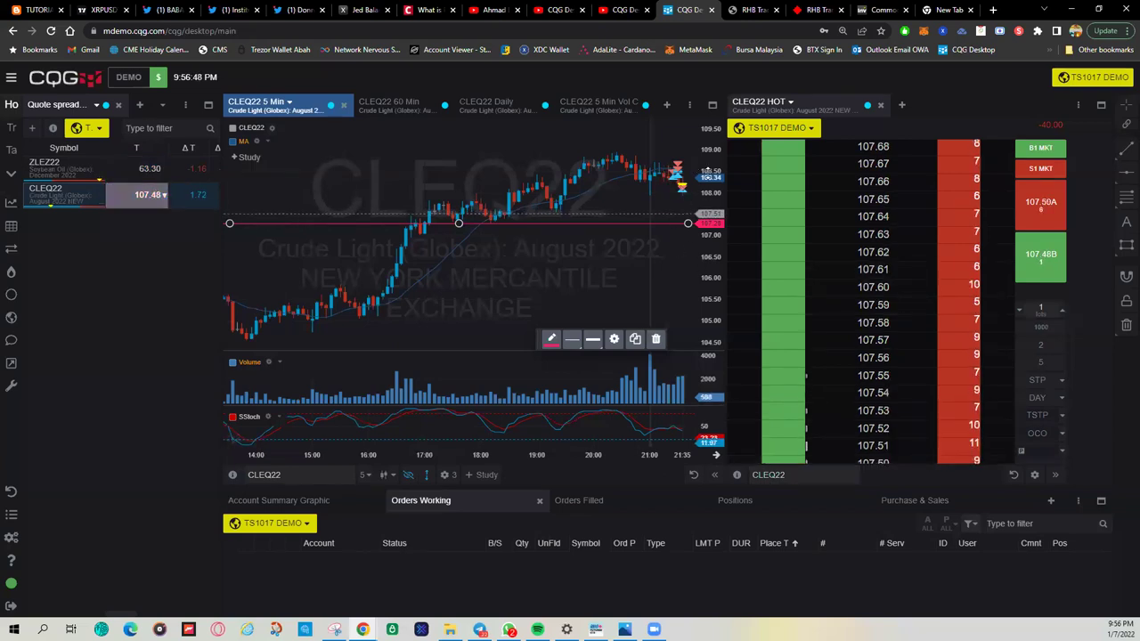
scroll(827, 299, down, 6)
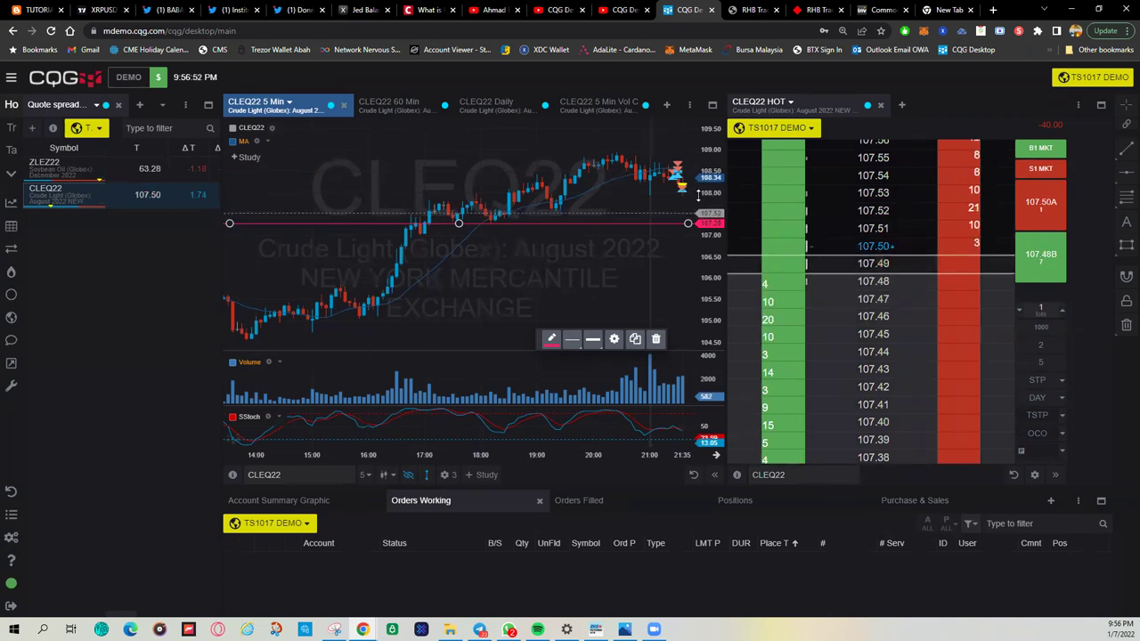
scroll(935, 328, down, 3)
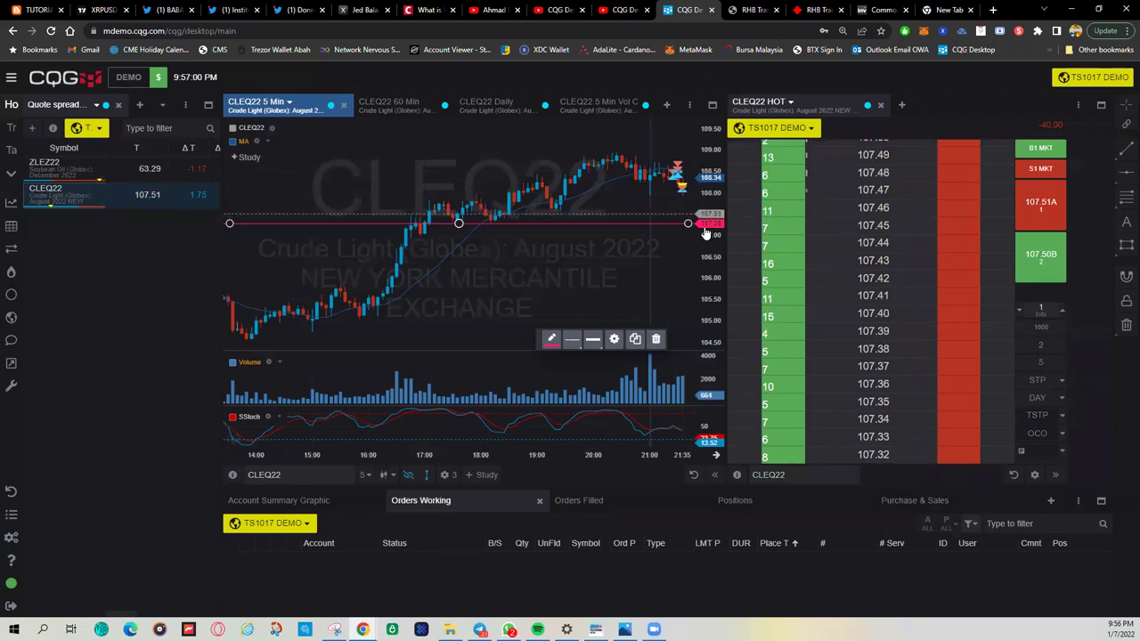
scroll(848, 347, down, 3)
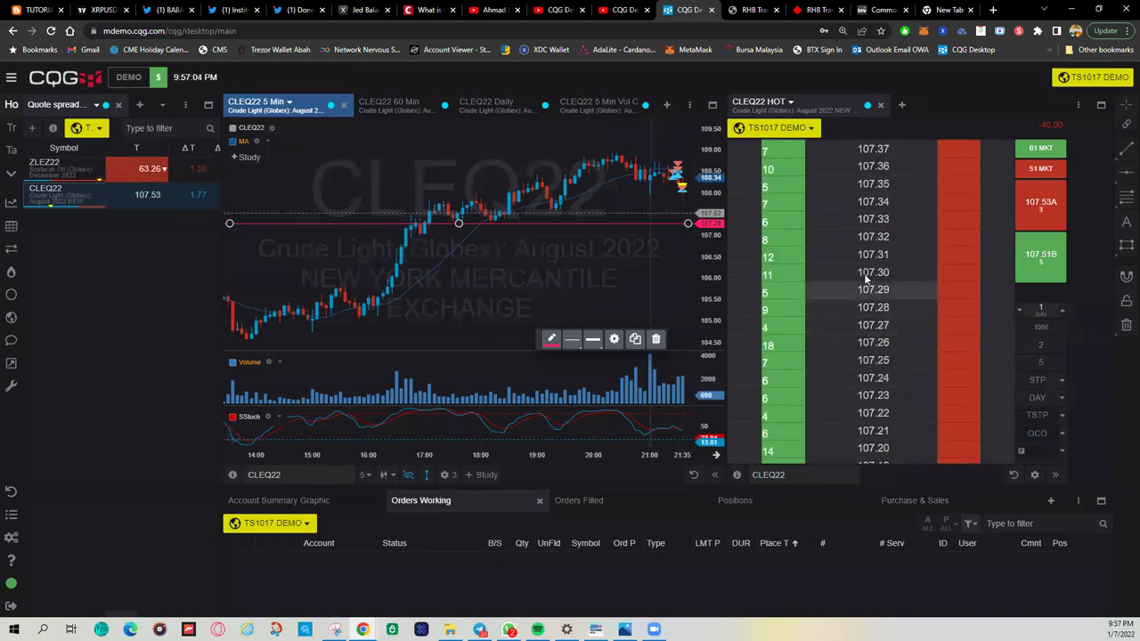
click(873, 256)
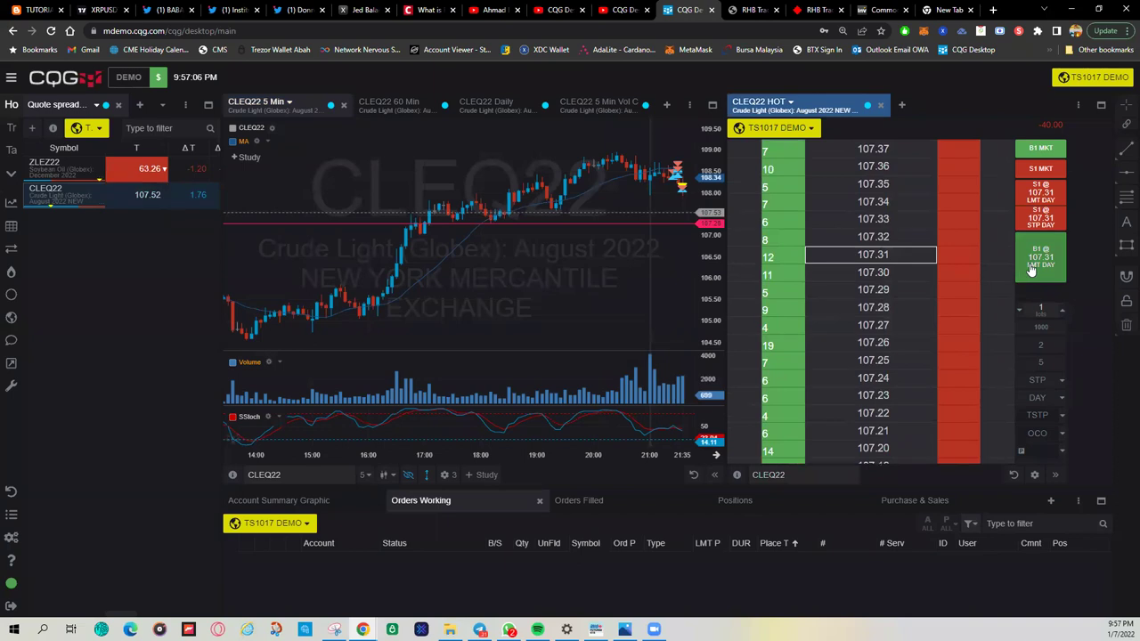
click(1027, 272)
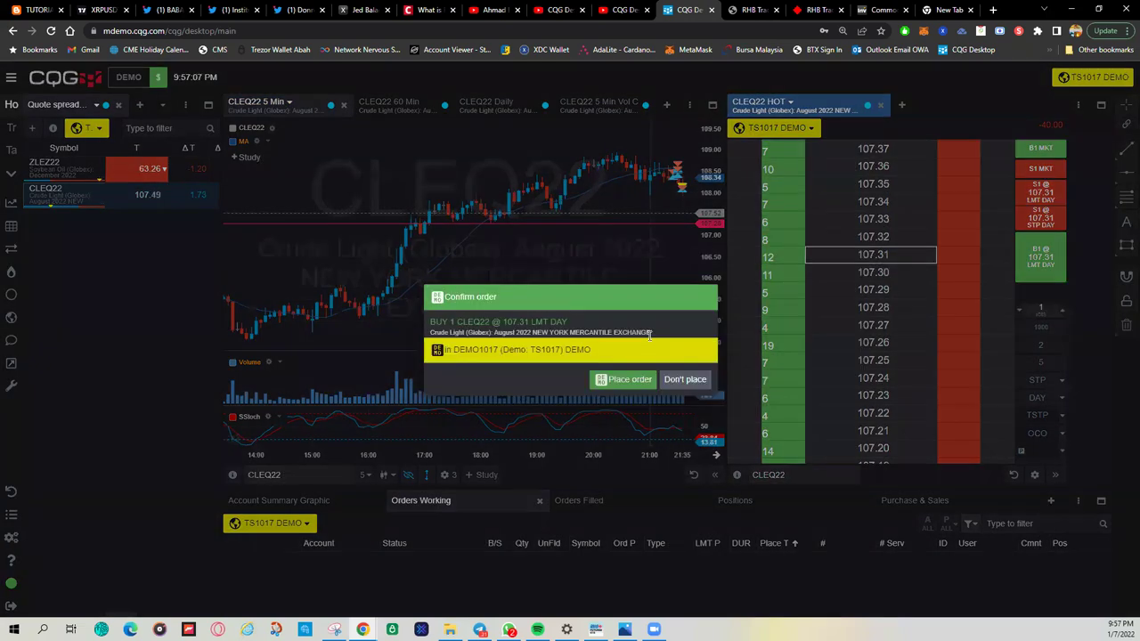
click(609, 382)
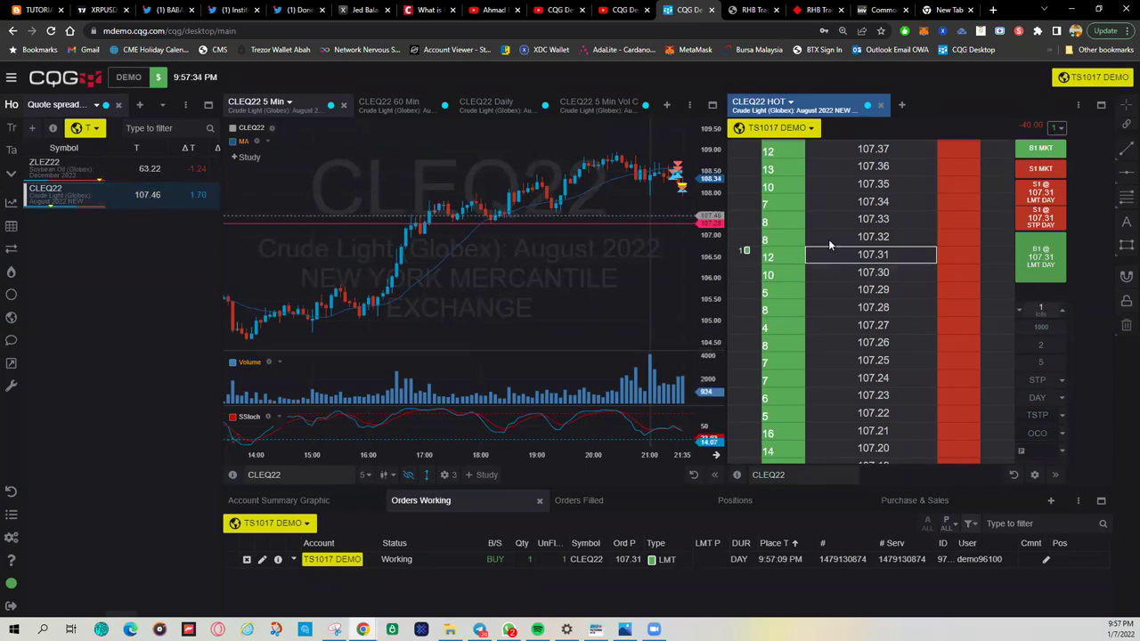
Cancel the working CLEQ22 buy limit order at 107.31 and confirm the cancellation.
click(1057, 128)
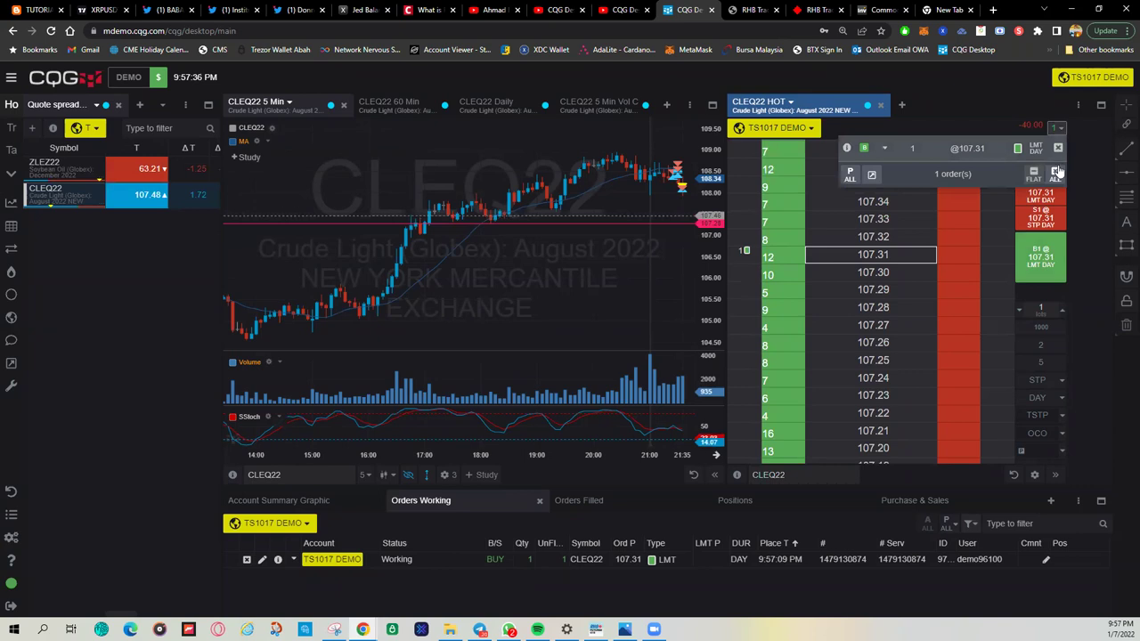
click(1058, 149)
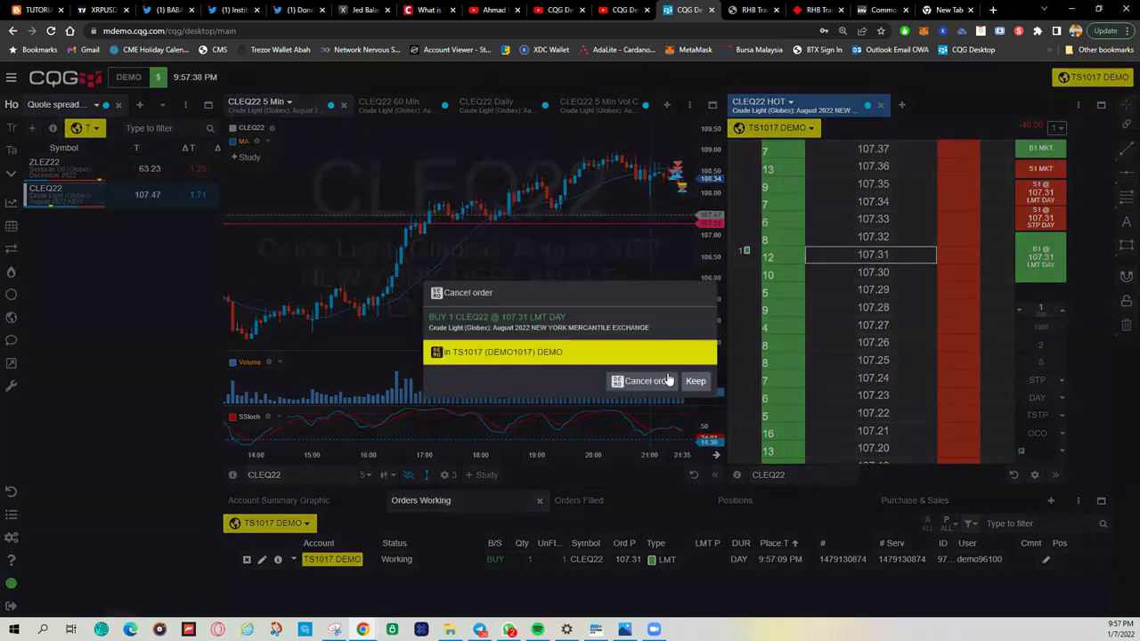
click(645, 381)
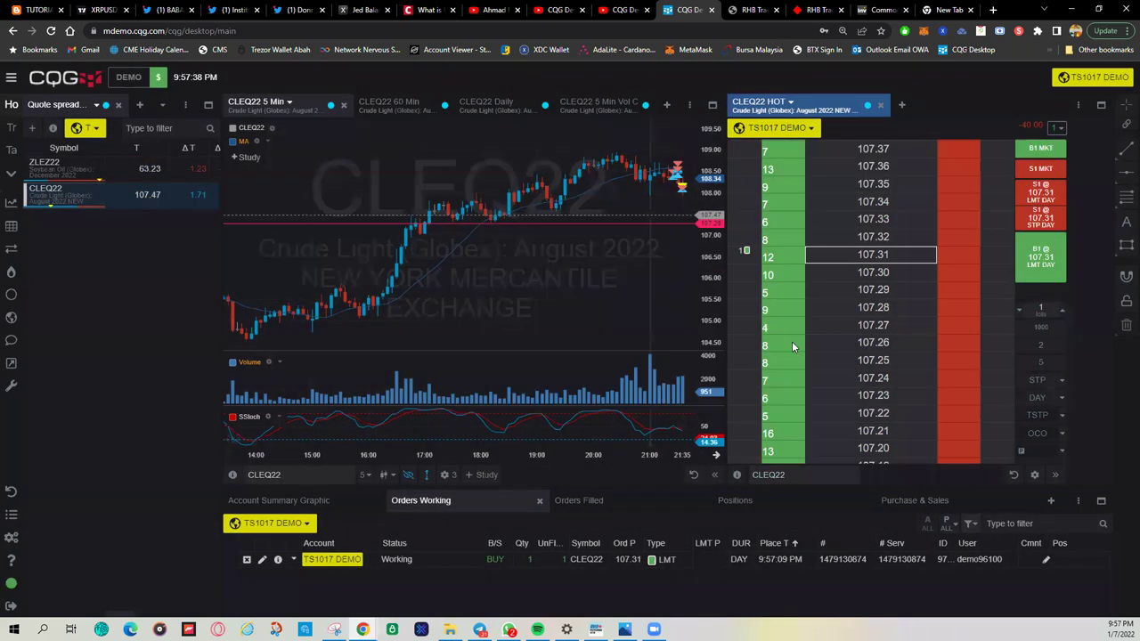
Switch the CLEQ22 order ticket from OCO to Bracket mode and activate the bracket of 50 ticks target profit and 30 ticks stop loss.
click(1062, 436)
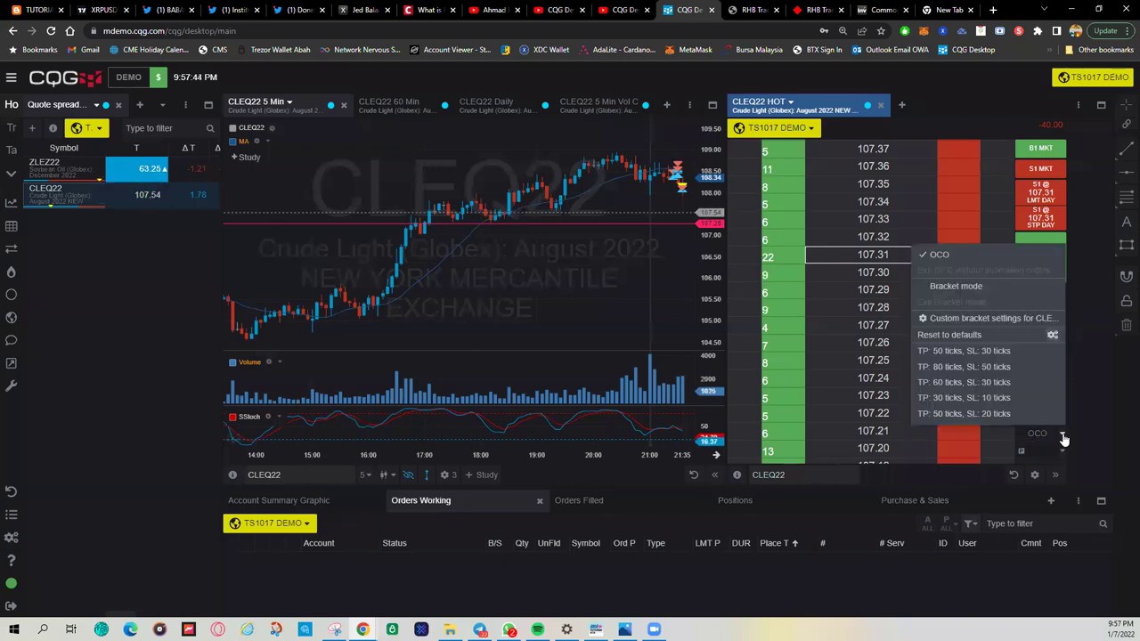
click(971, 288)
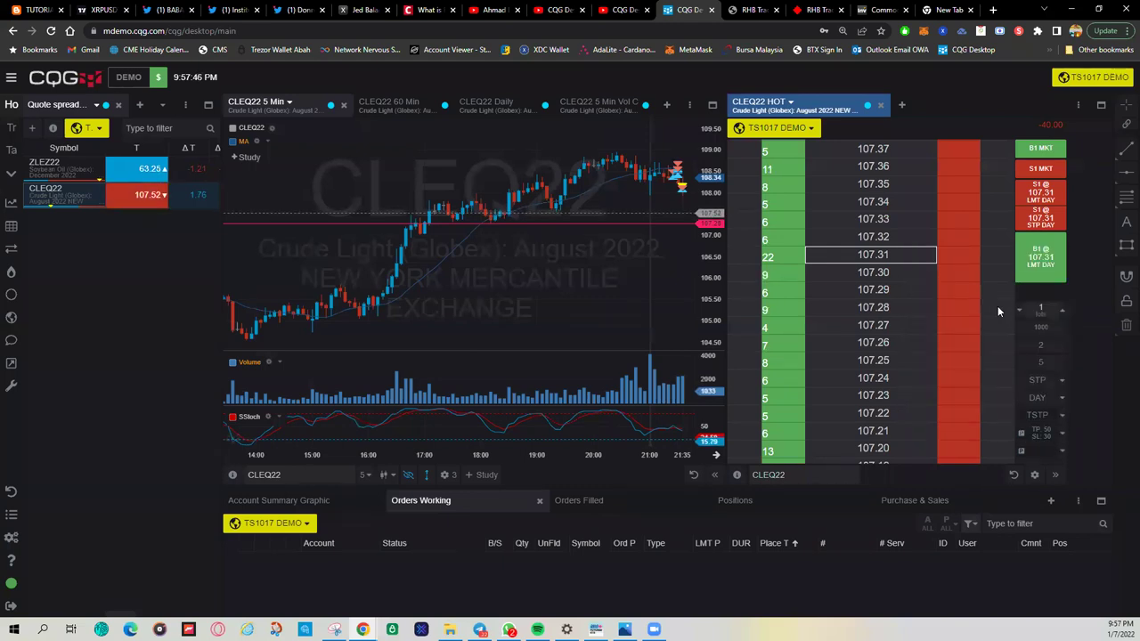
click(1034, 437)
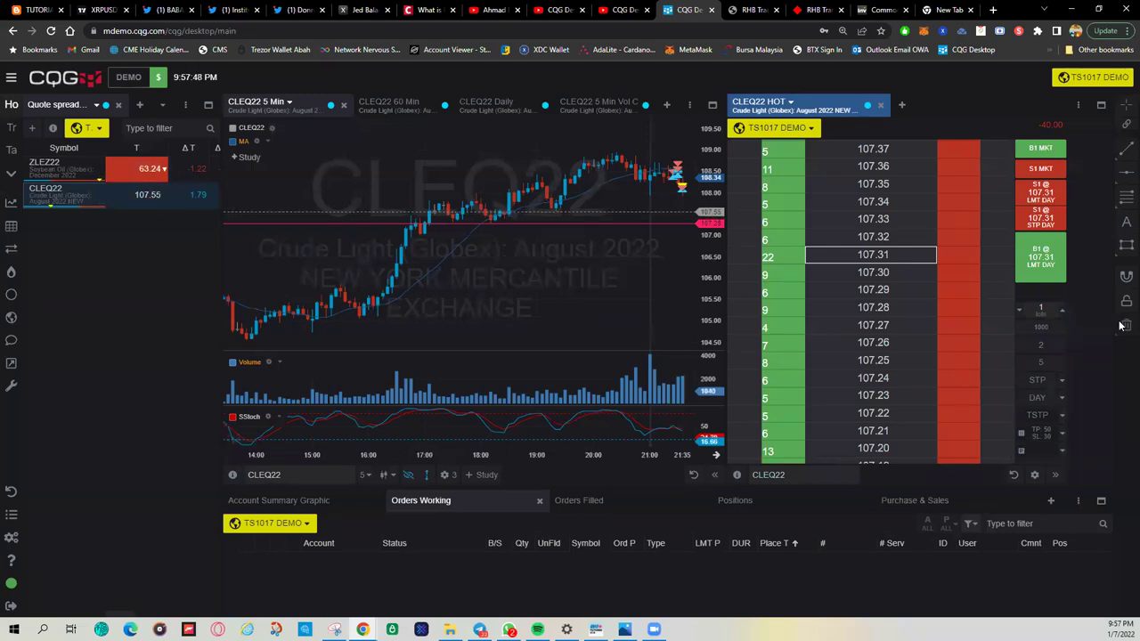
click(1035, 442)
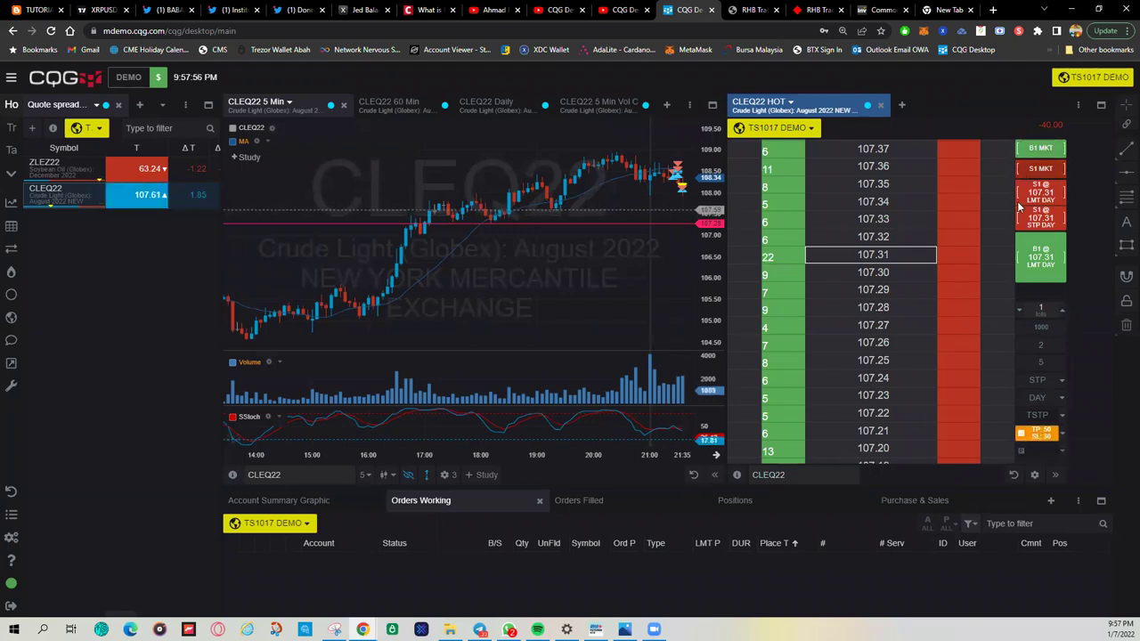
Place a bracketed day limit order to buy 1 CLEQ22 at 107.31 with a 50-tick target profit and a 30-tick stop loss.
click(1049, 263)
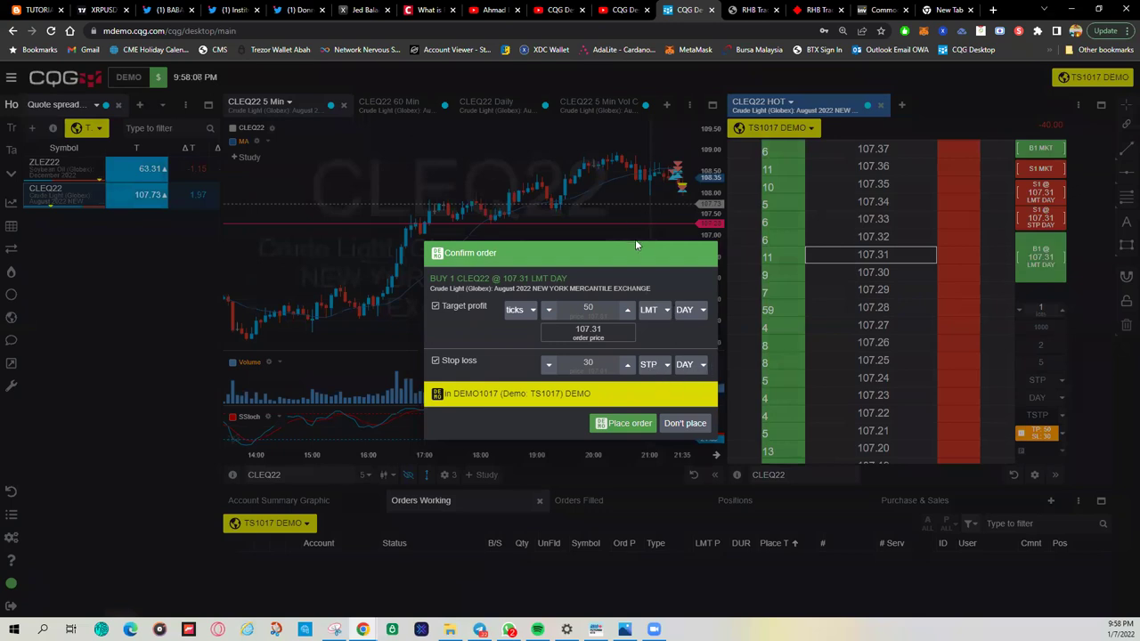
drag(613, 252, 631, 271)
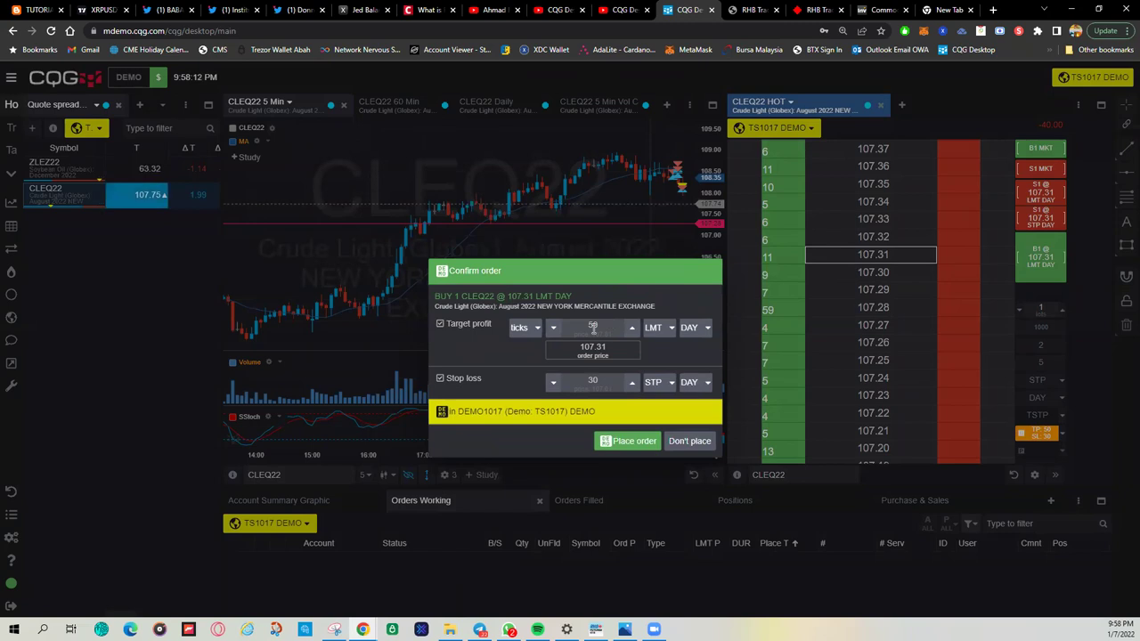
click(628, 441)
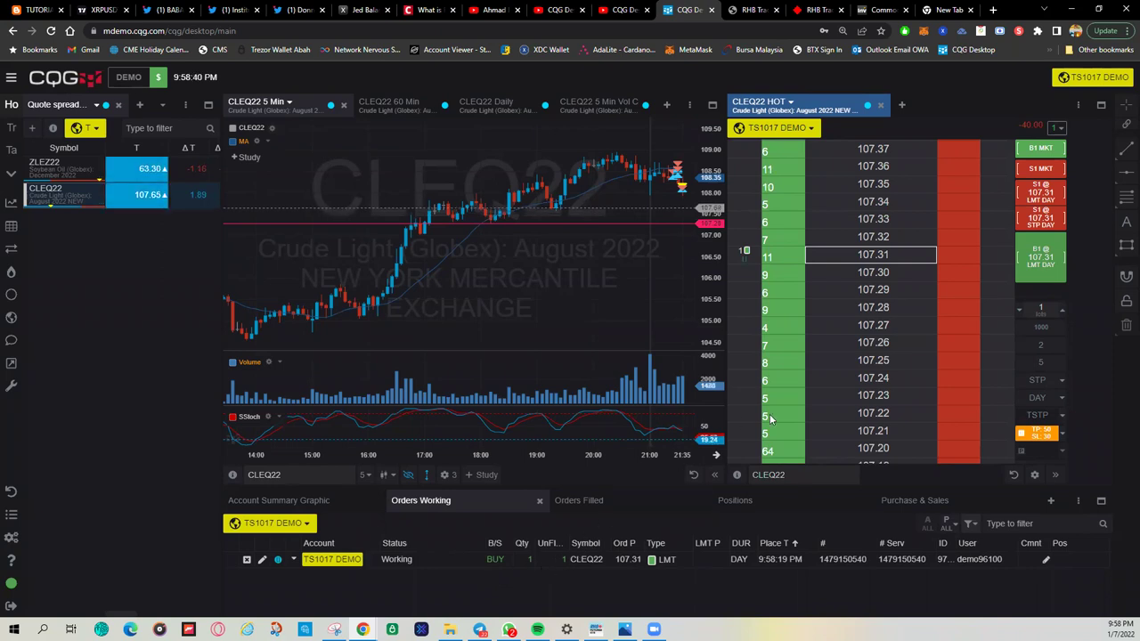
Search the available widgets for "ord" and add the Orders list to the lower group of account and order lists.
click(1050, 501)
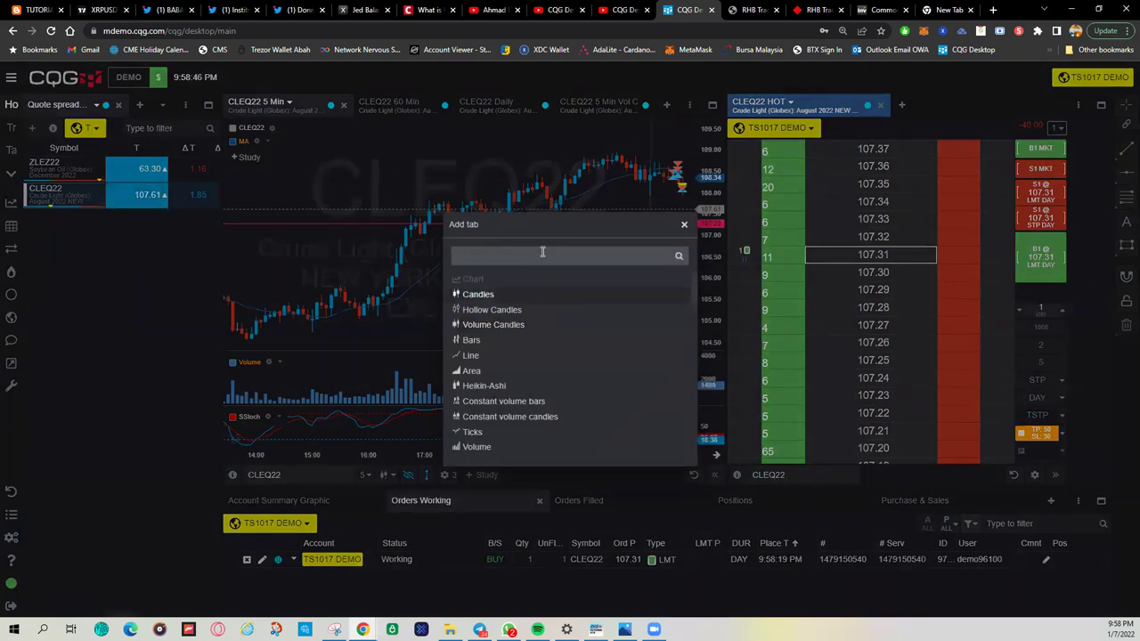
text(urde)
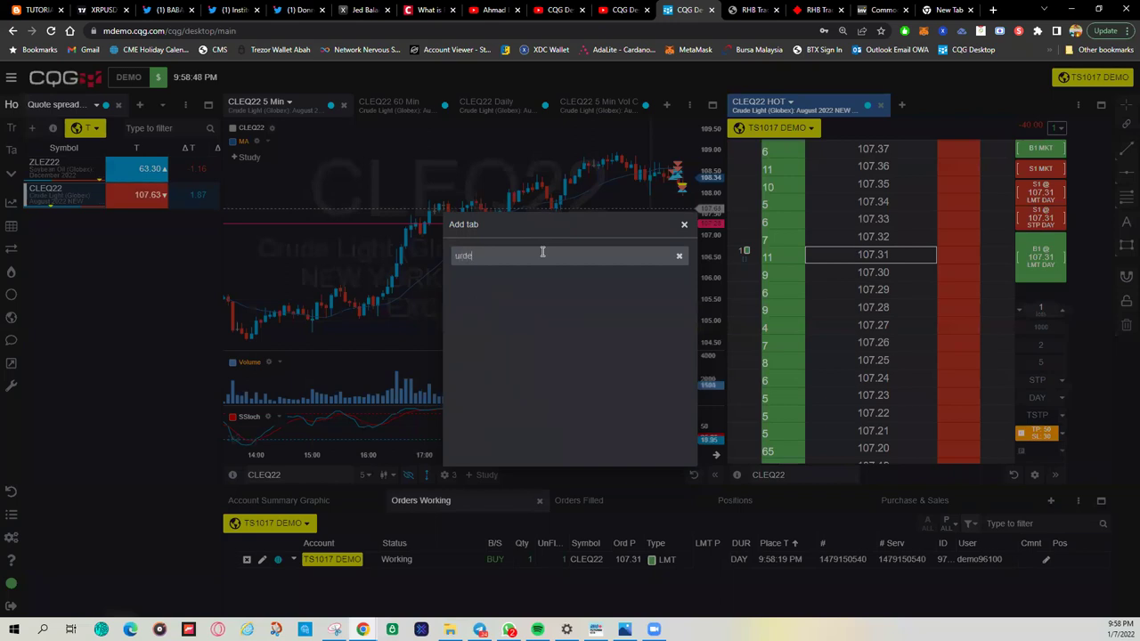
key(BackSpace)
key(BackSpace)
key(BackSpace)
key(BackSpace)
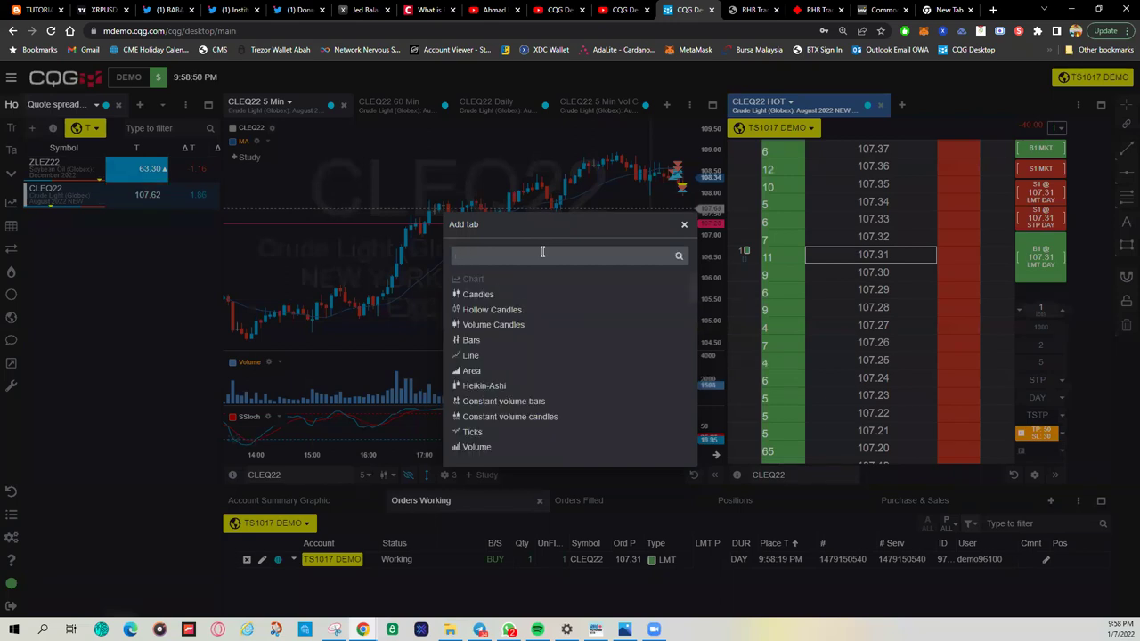
text(ord)
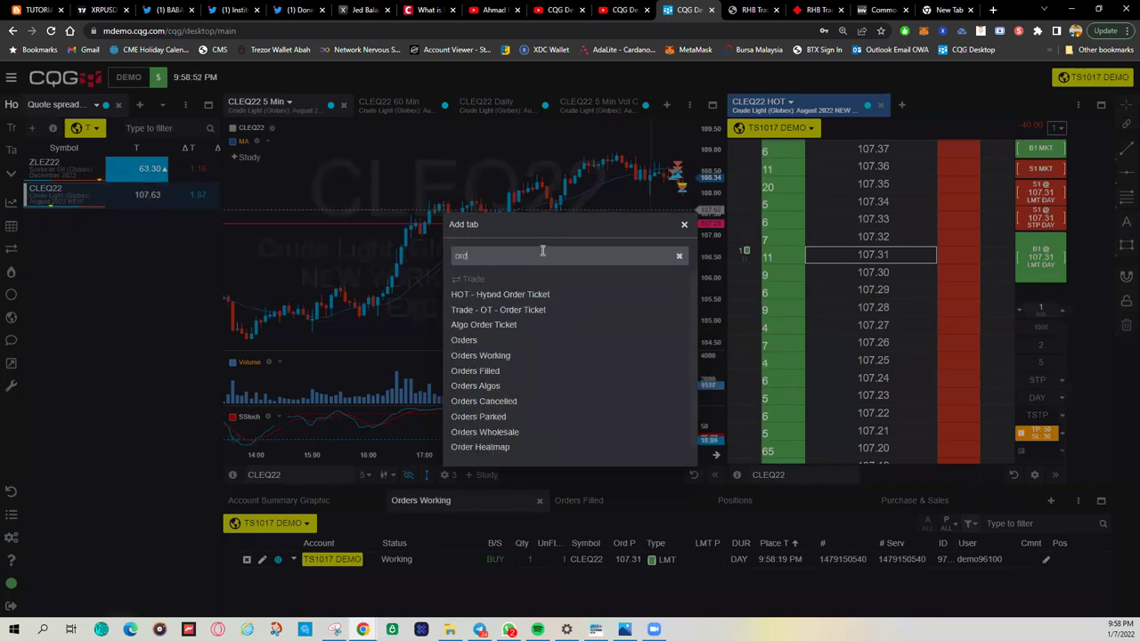
click(512, 340)
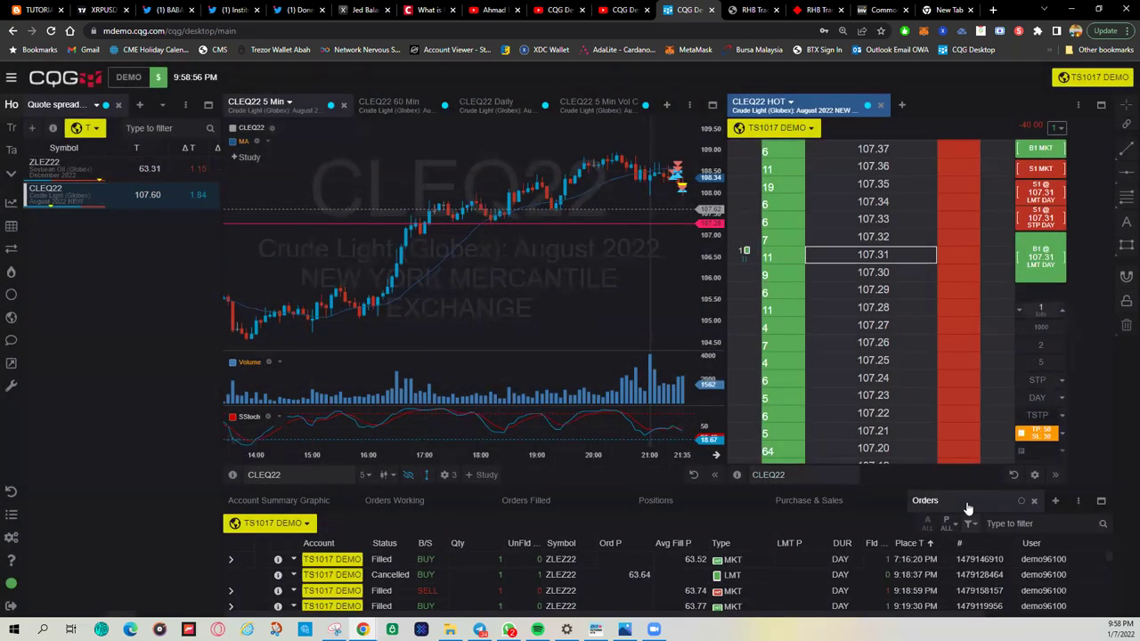
Compare the working and parked CLEQ22 bracket orders in the full order list with the working orders list and the price ladder.
scroll(636, 581, down, 5)
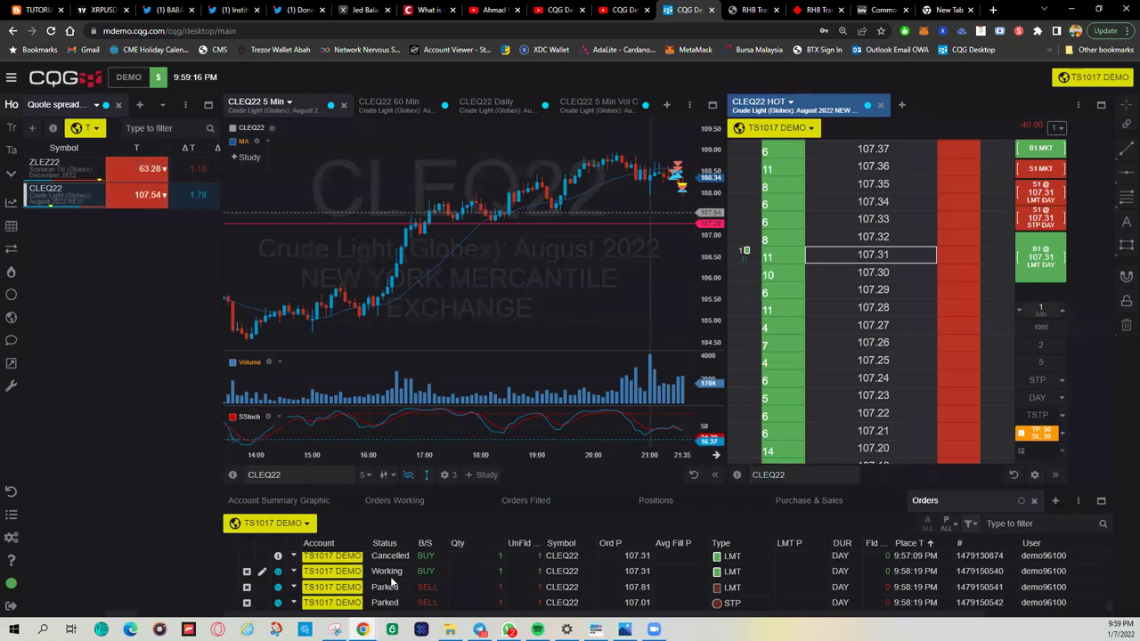
click(394, 501)
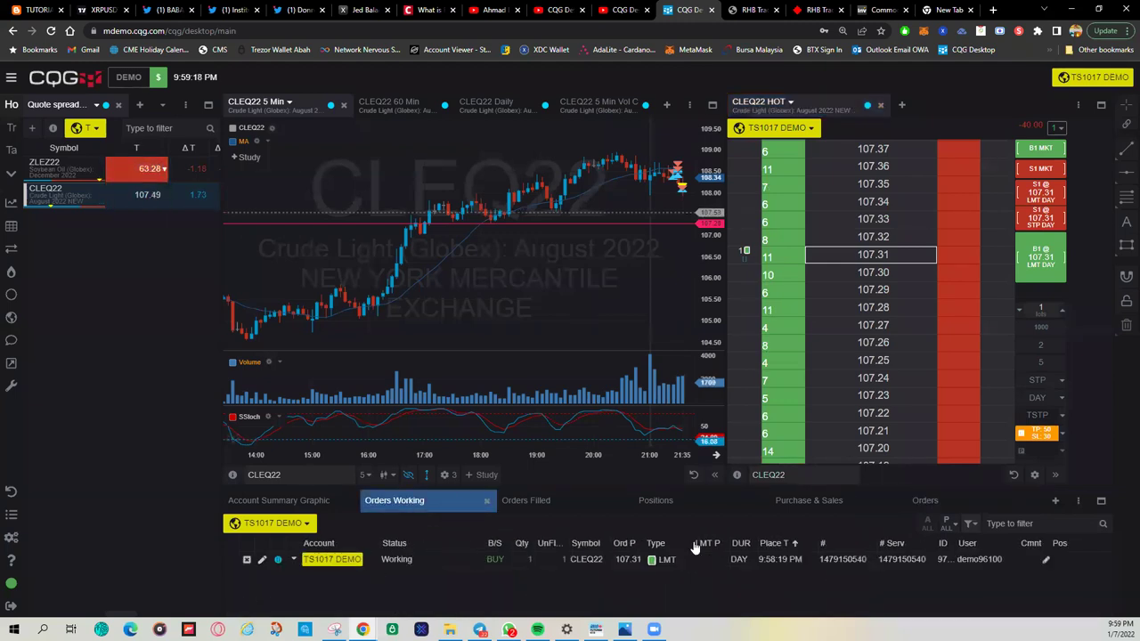
click(926, 501)
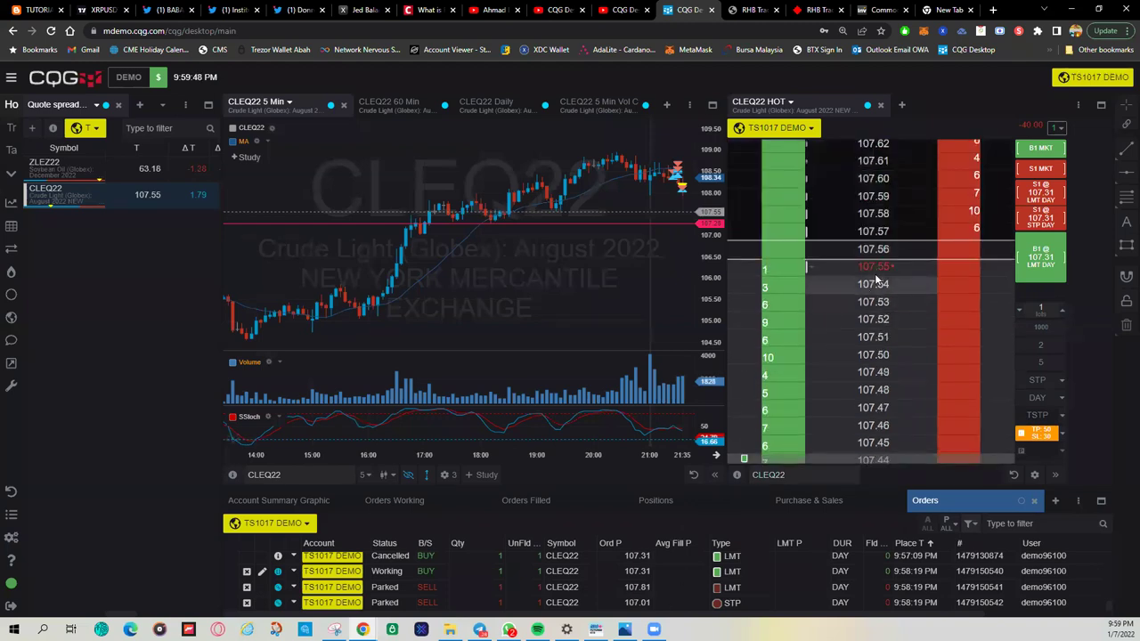
scroll(874, 274, up, 8)
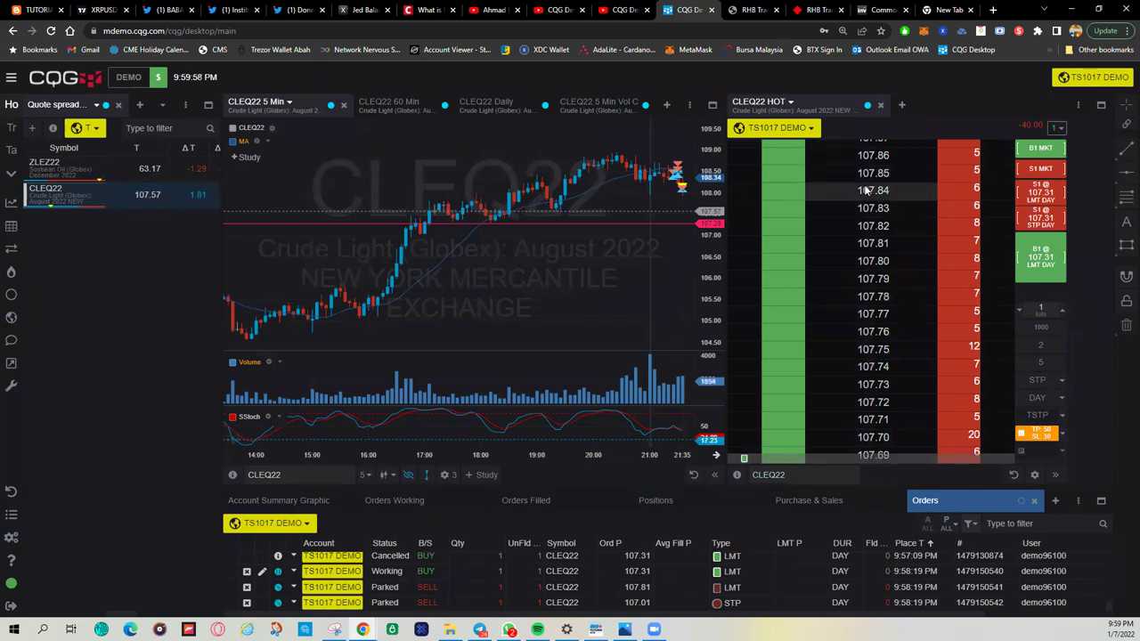
scroll(863, 196, down, 8)
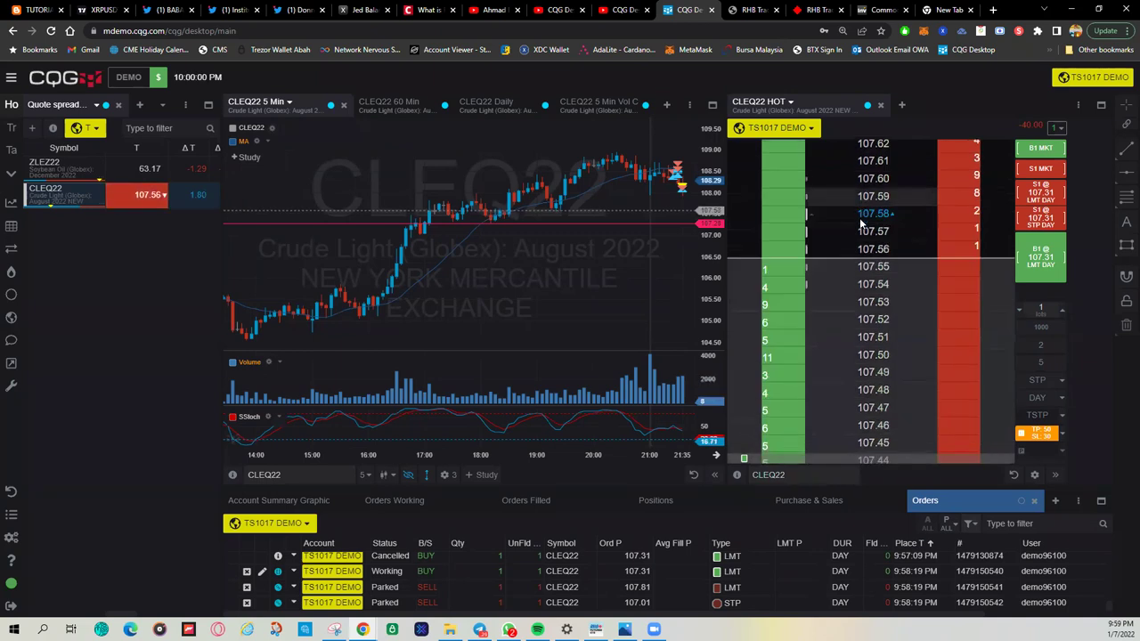
scroll(828, 254, down, 8)
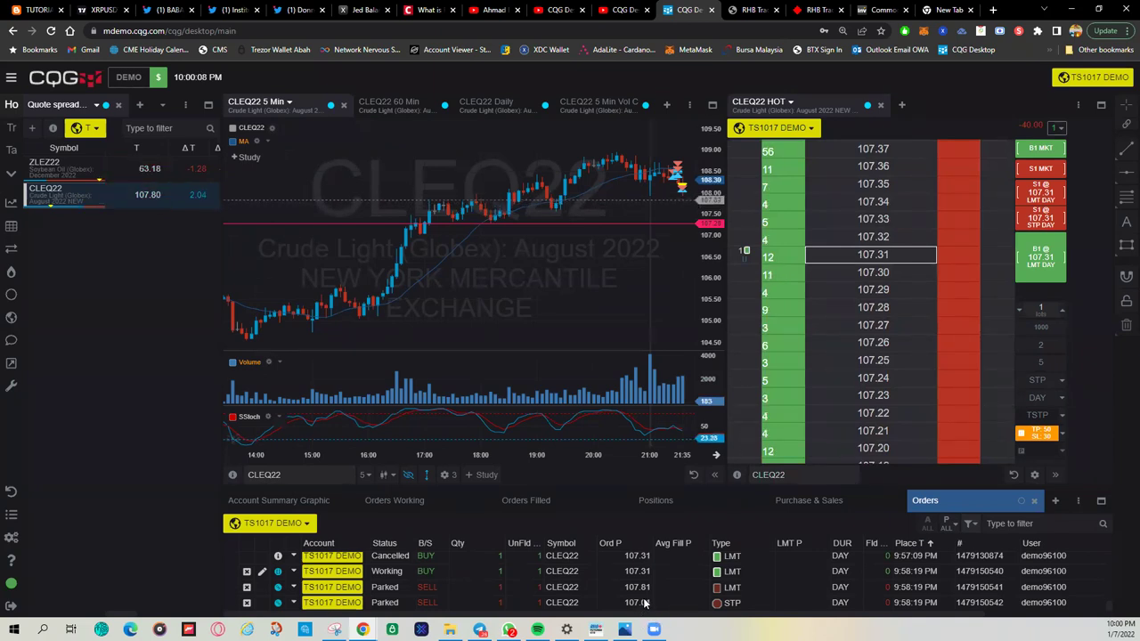
scroll(909, 348, up, 2)
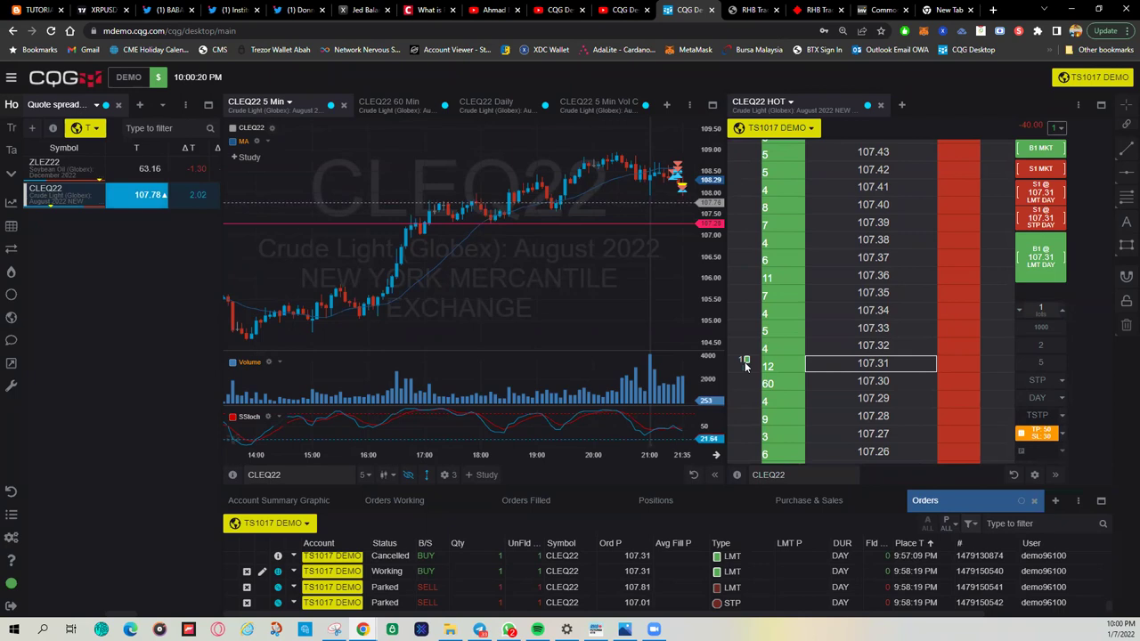
Cancel the working bracketed CLEQ22 buy limit order at 107.31 and switch the ticket's bracket off and on again.
click(247, 577)
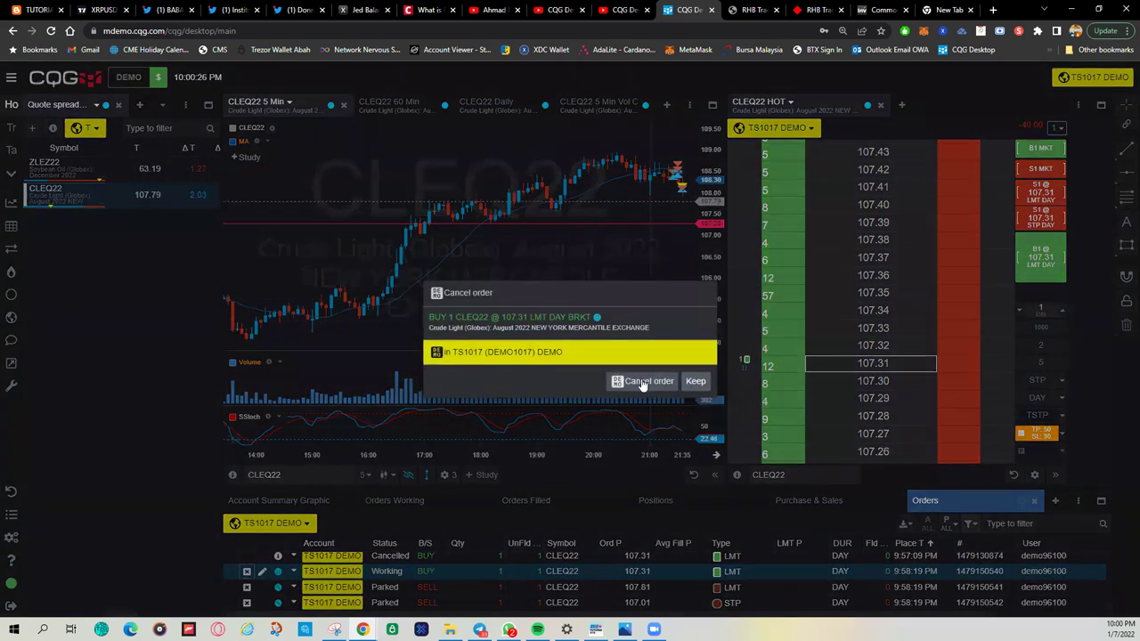
click(650, 383)
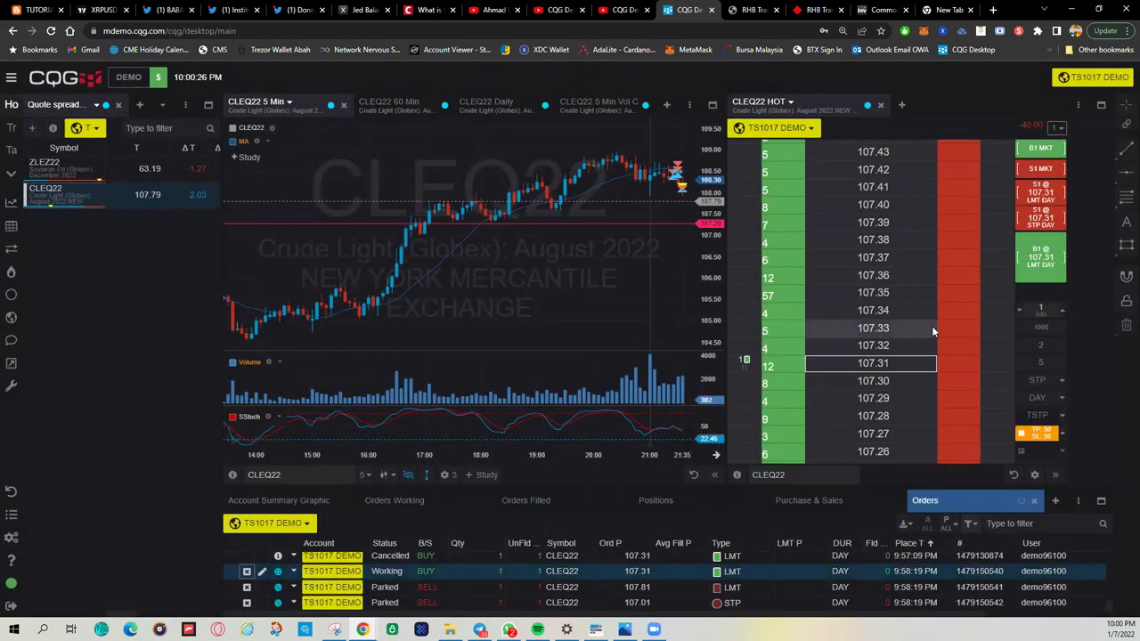
click(1031, 435)
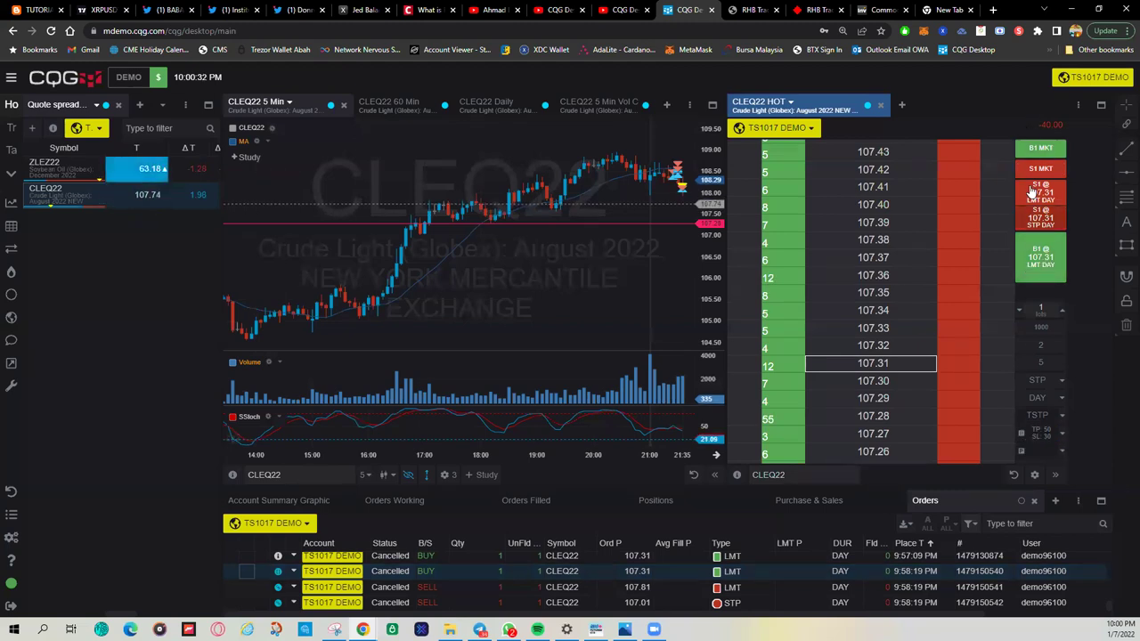
click(1033, 435)
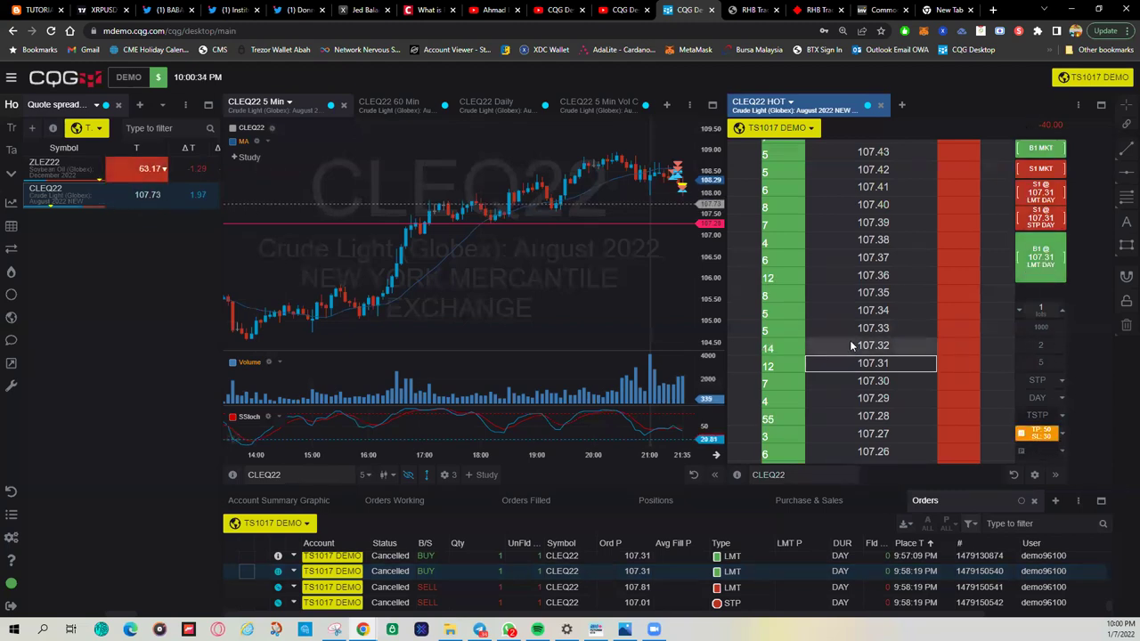
Place a bracketed day limit order to buy 1 CLEQ22 at 107.60 with a 50-tick target profit and a 30-tick stop loss.
scroll(881, 347, up, 12)
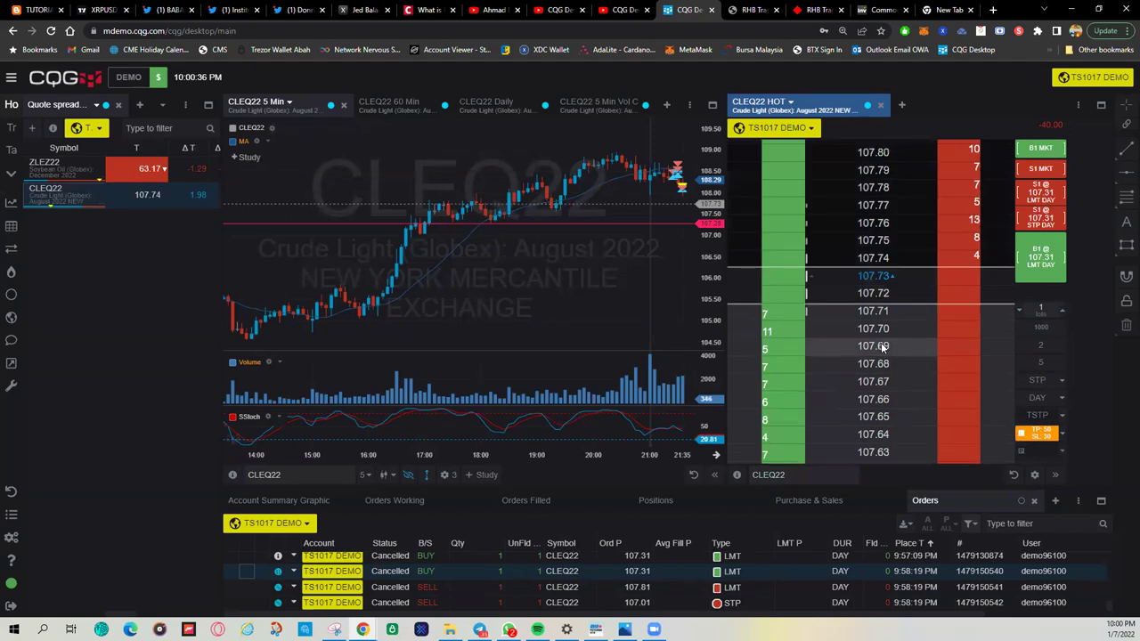
scroll(881, 348, down, 2)
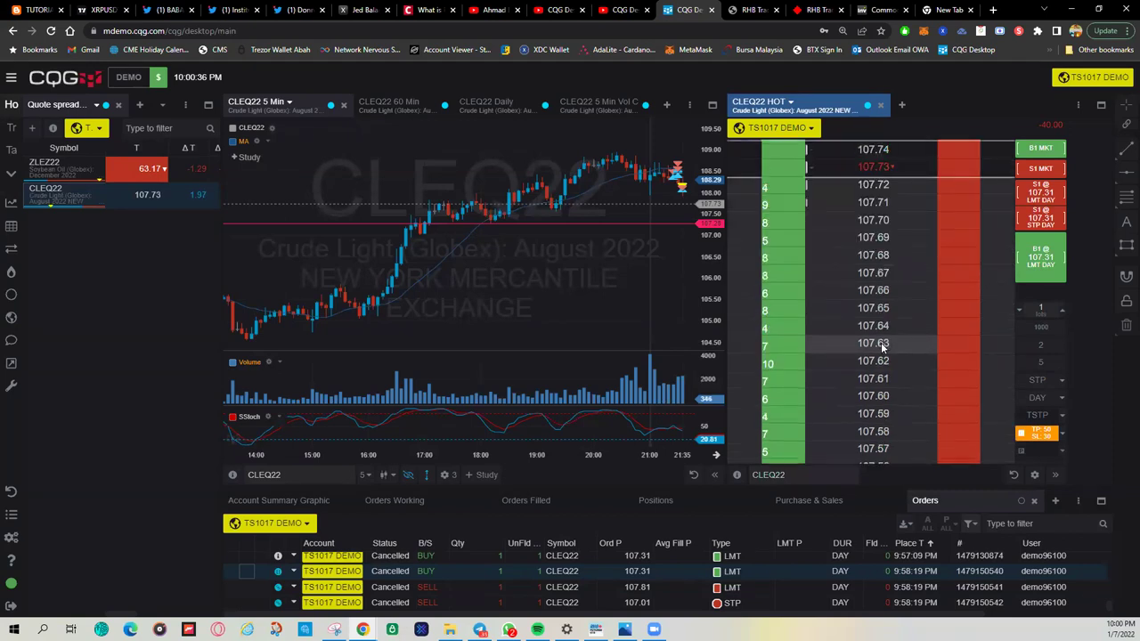
click(880, 272)
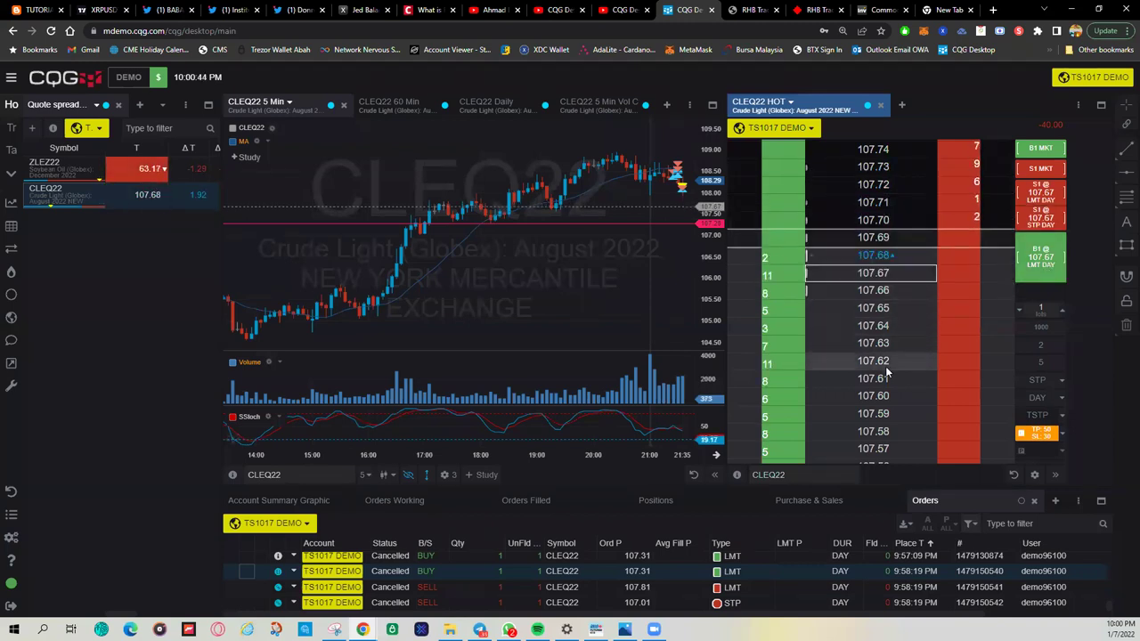
scroll(886, 339, down, 2)
click(873, 287)
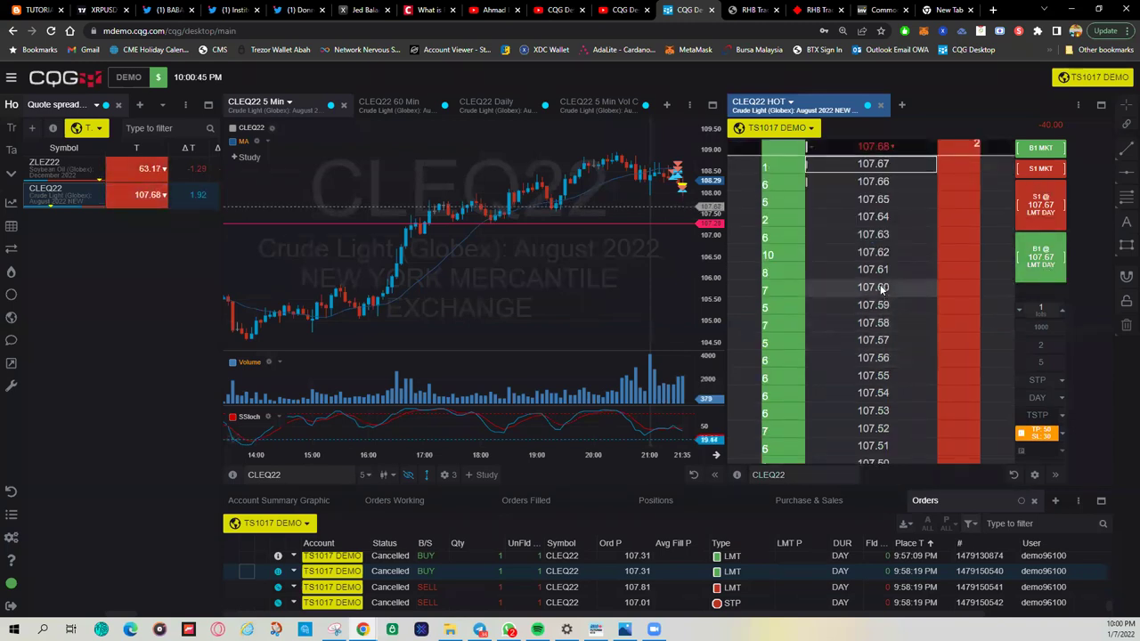
click(1038, 260)
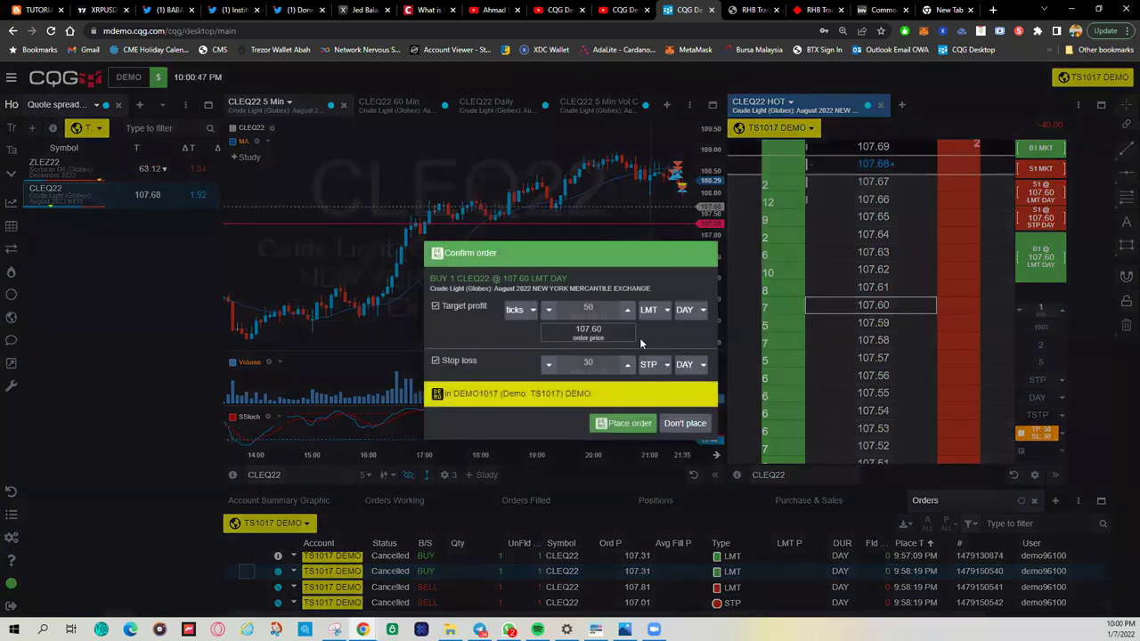
click(615, 424)
Follow the 107.60 bracket order in the working orders list and price ladder, and review its target and stop exit orders.
scroll(608, 577, down, 1)
scroll(607, 577, down, 2)
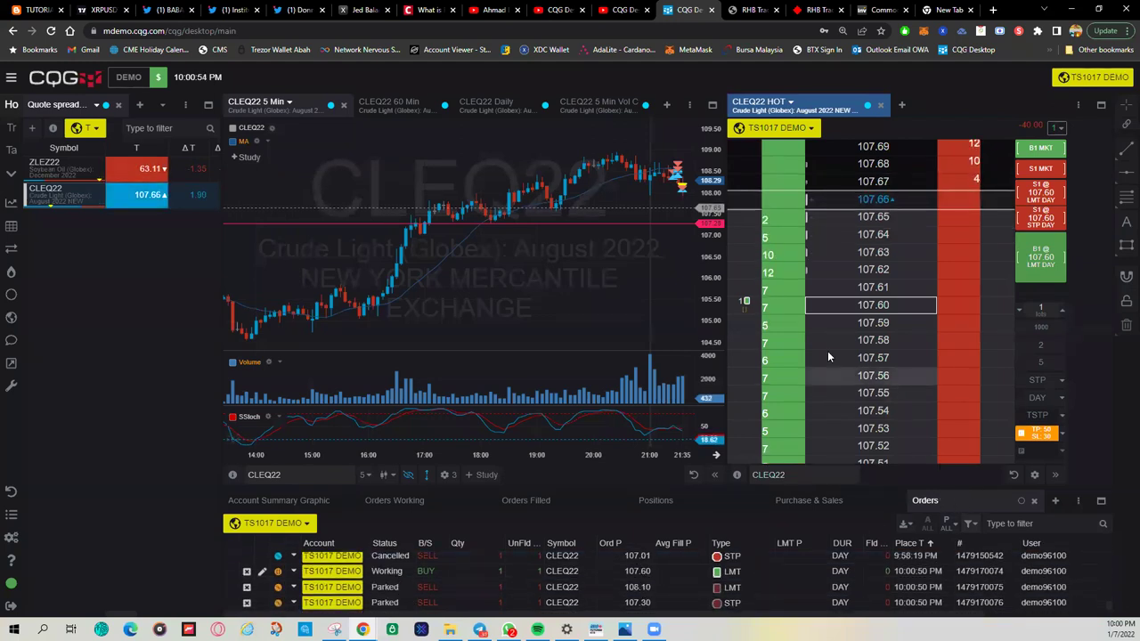
click(395, 500)
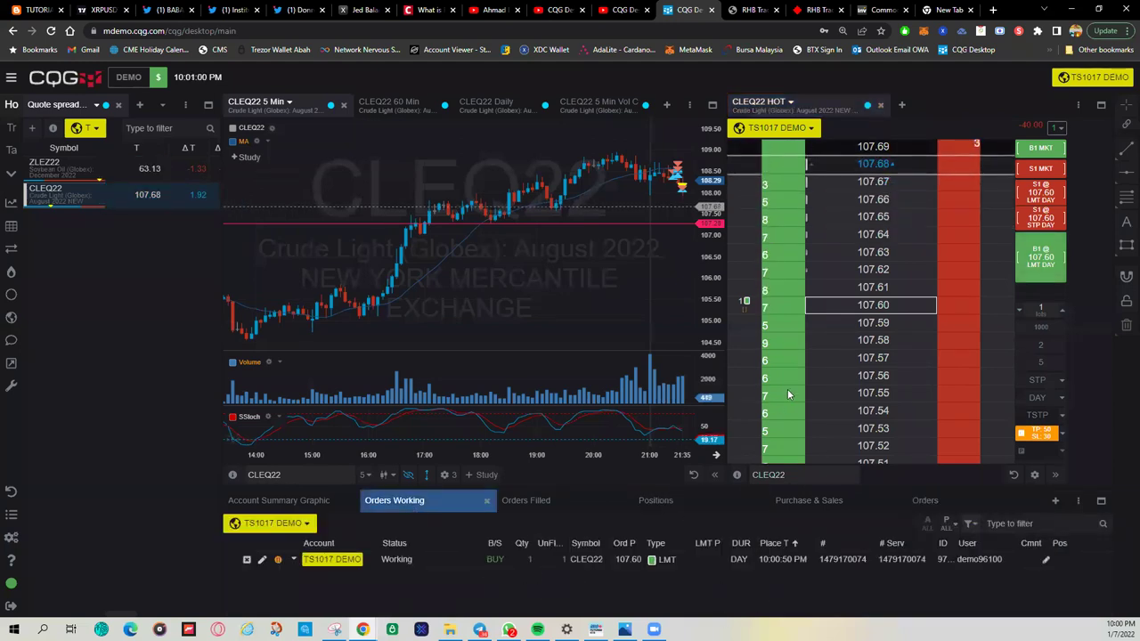
scroll(814, 376, up, 4)
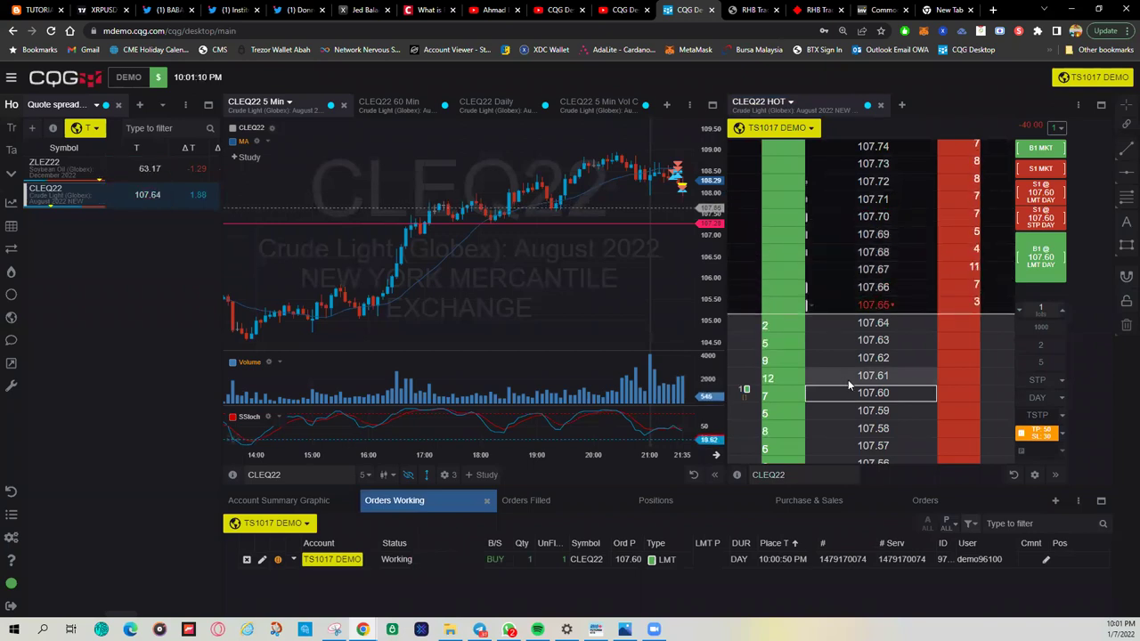
scroll(890, 385, down, 3)
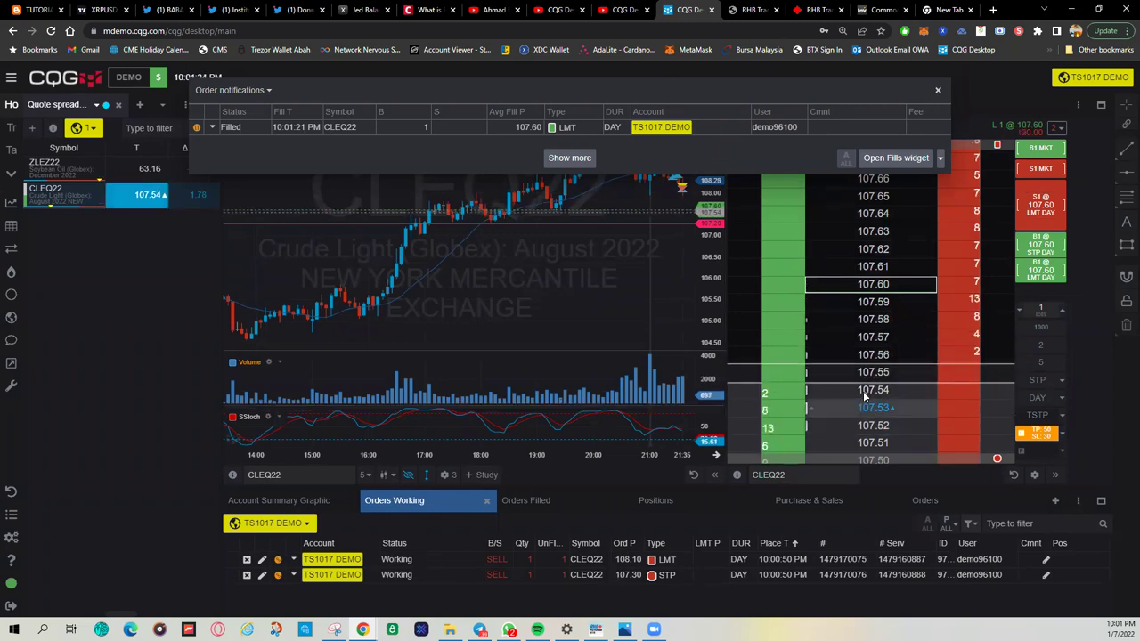
scroll(863, 391, down, 3)
scroll(855, 383, up, 3)
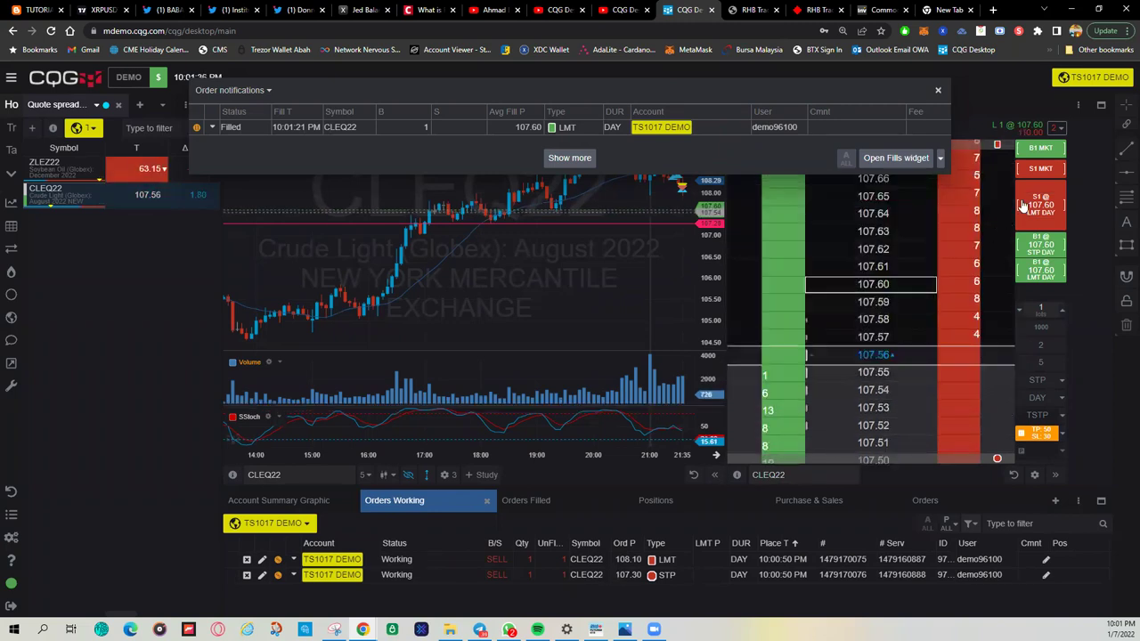
click(1060, 130)
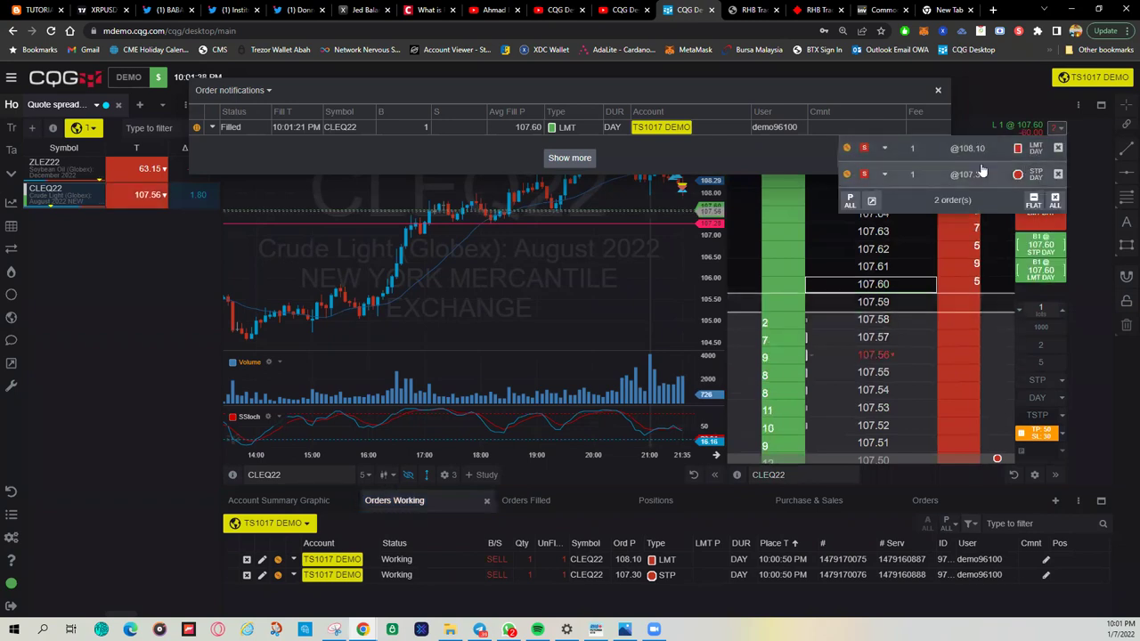
click(1001, 84)
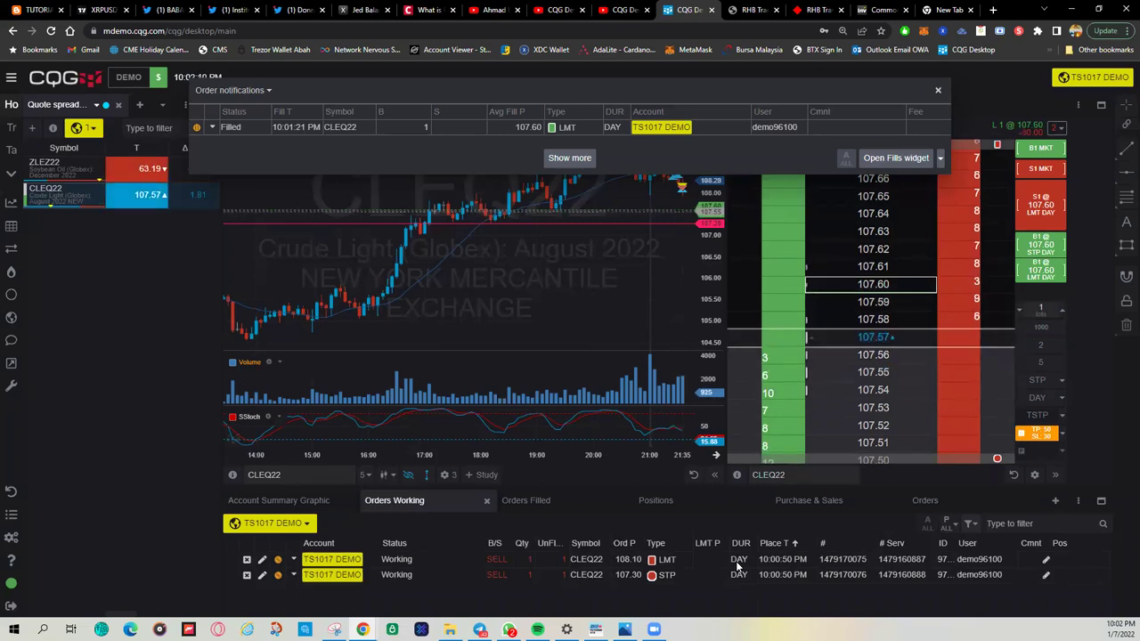
Set the CLEQ22 order ticket's duration to GTC and dismiss the fill notification.
click(1038, 398)
click(974, 449)
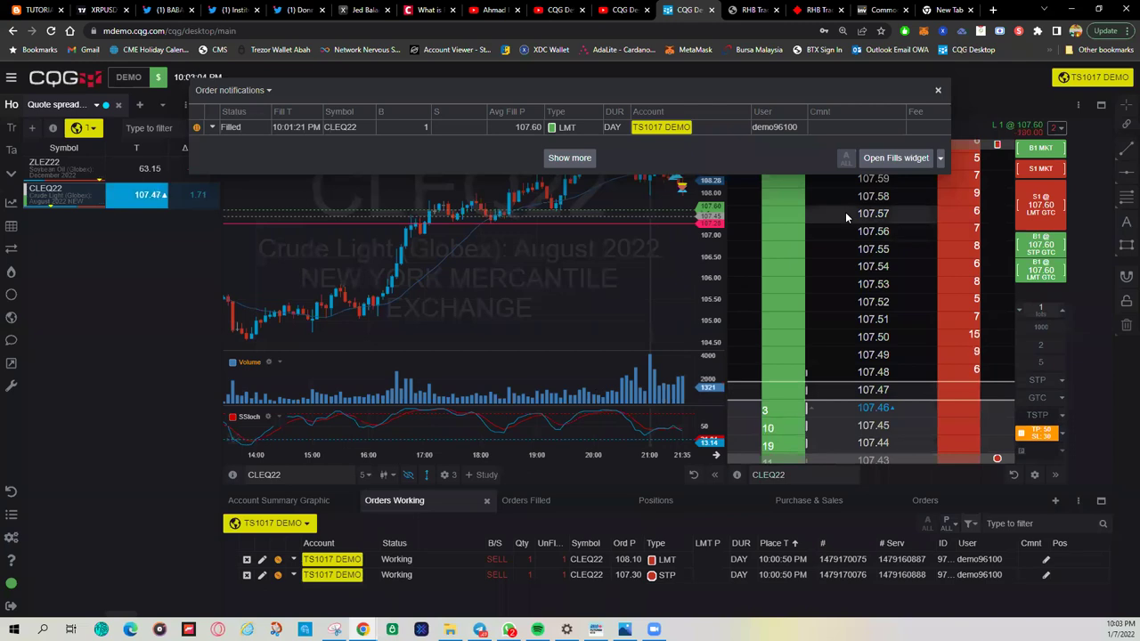
click(938, 93)
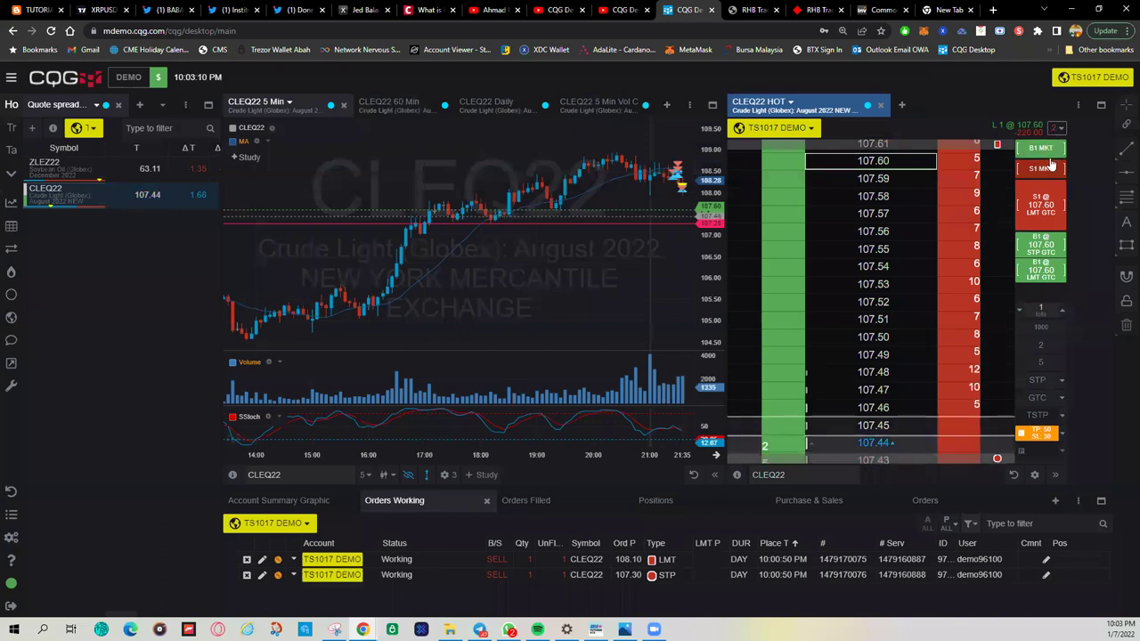
Go flat on CLEQ22, cancelling all its orders and liquidating the open position, and dismiss the fill notification.
click(1021, 134)
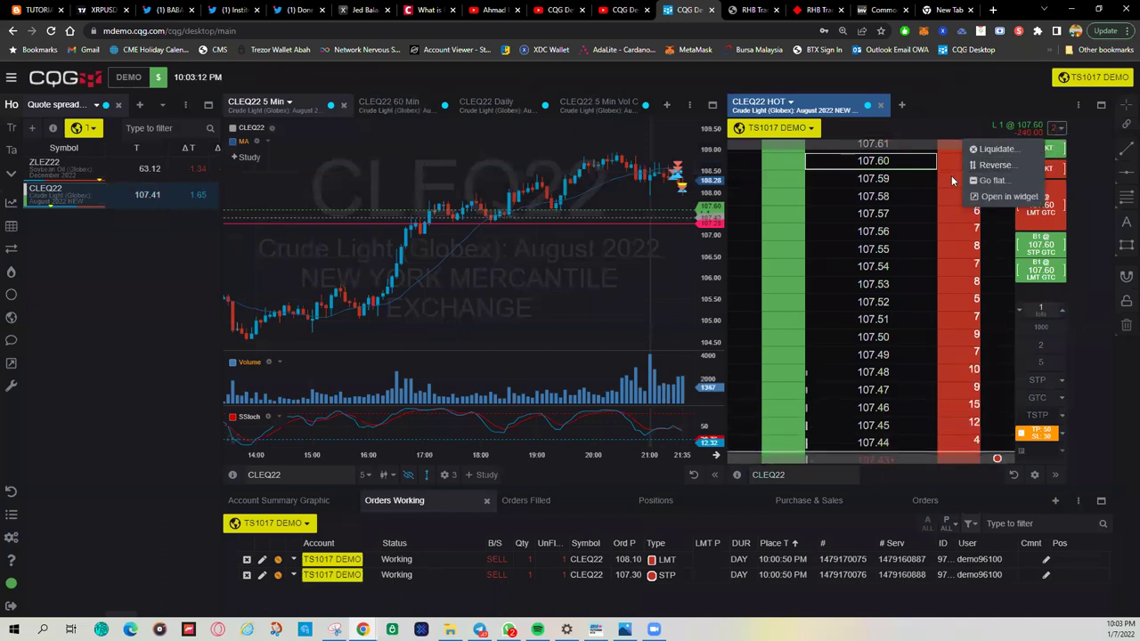
click(992, 180)
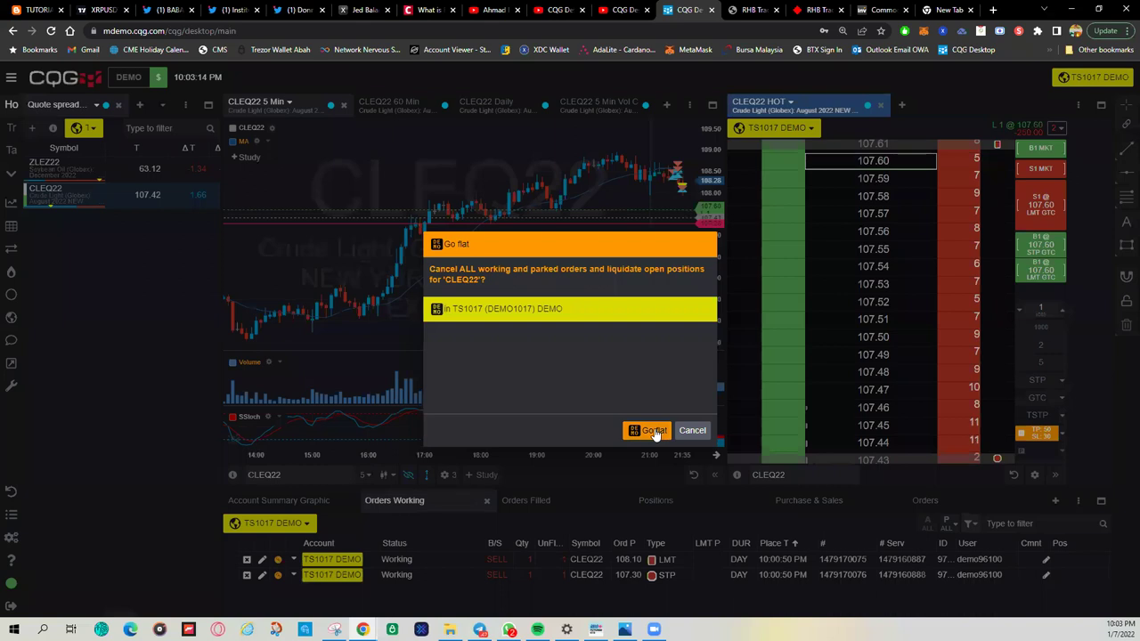
click(649, 431)
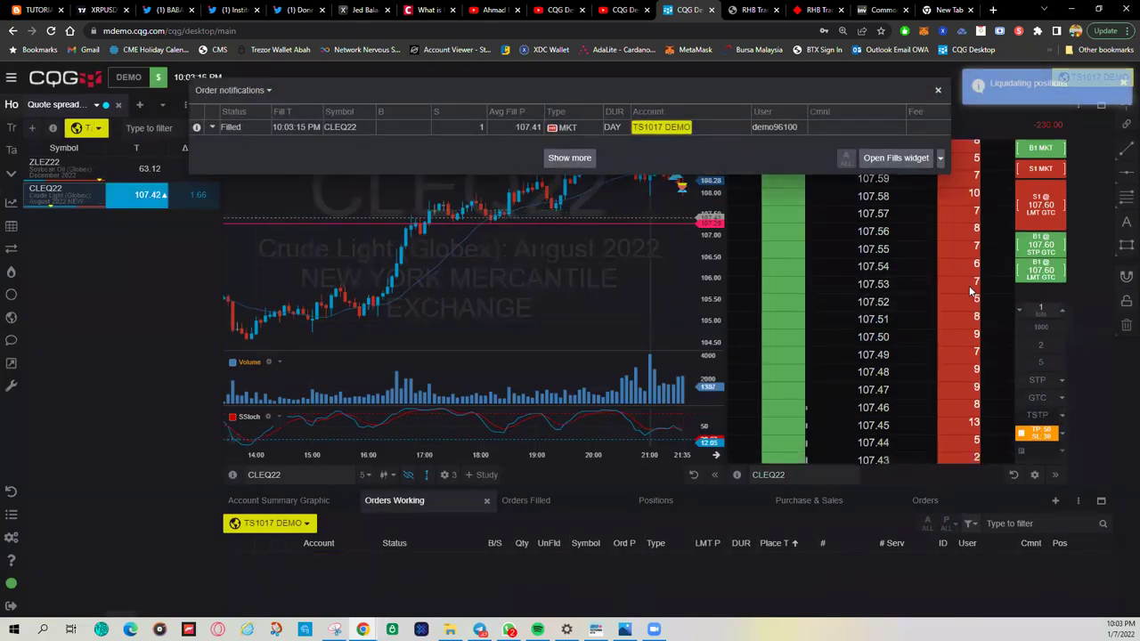
click(938, 91)
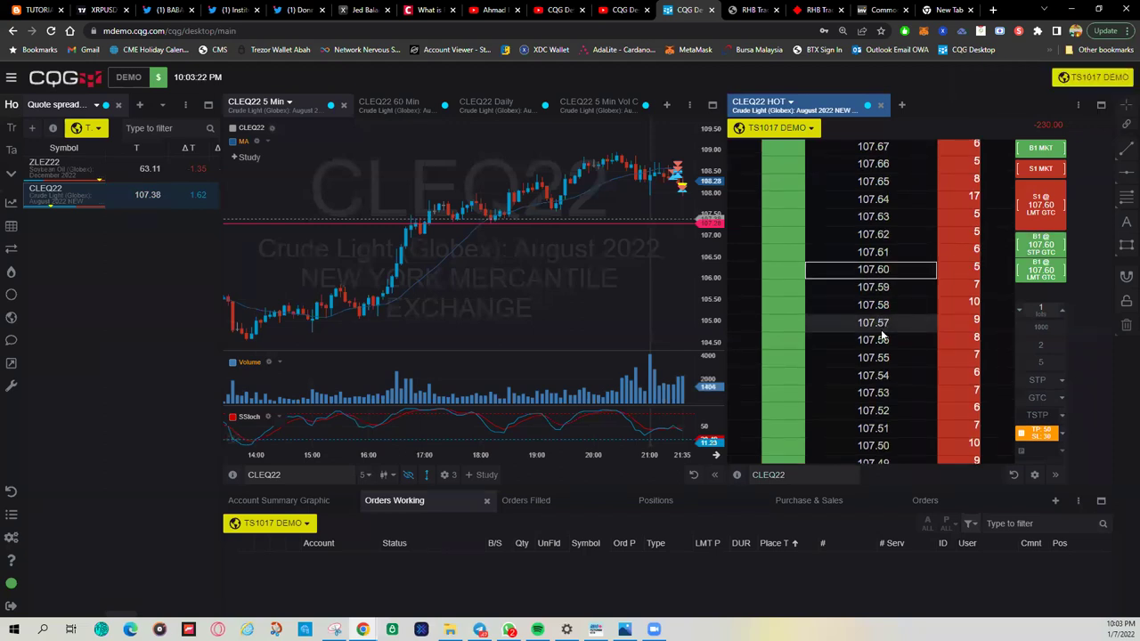
Draw a horizontal line at about 108.97 on the CLEQ22 5-minute chart, just above the recent highs.
scroll(882, 338, up, 2)
scroll(882, 337, up, 20)
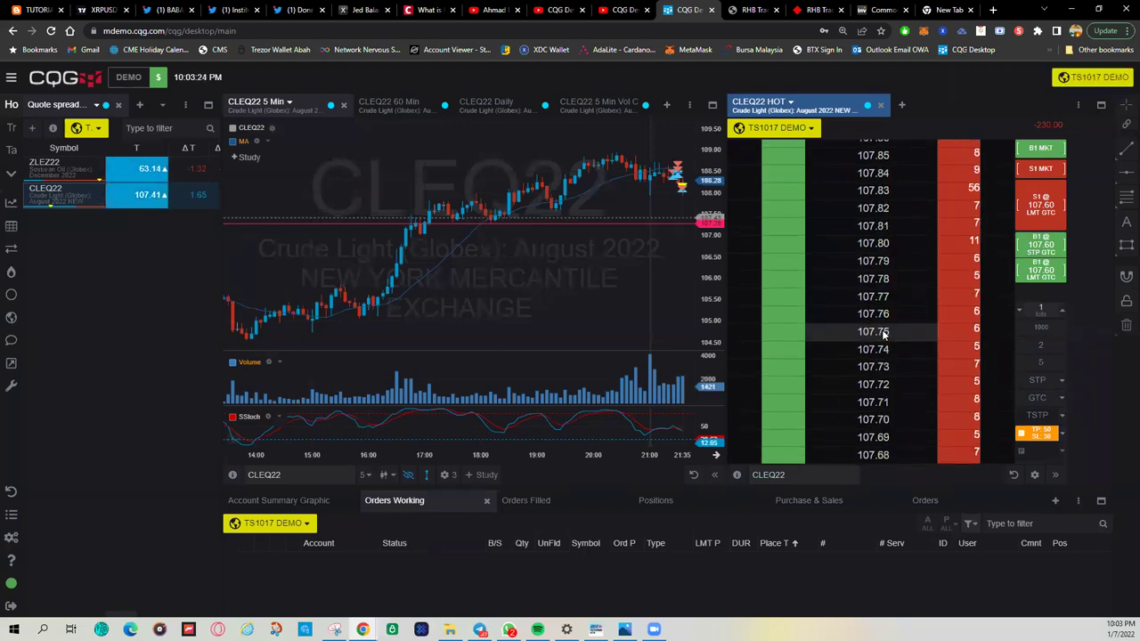
click(1013, 476)
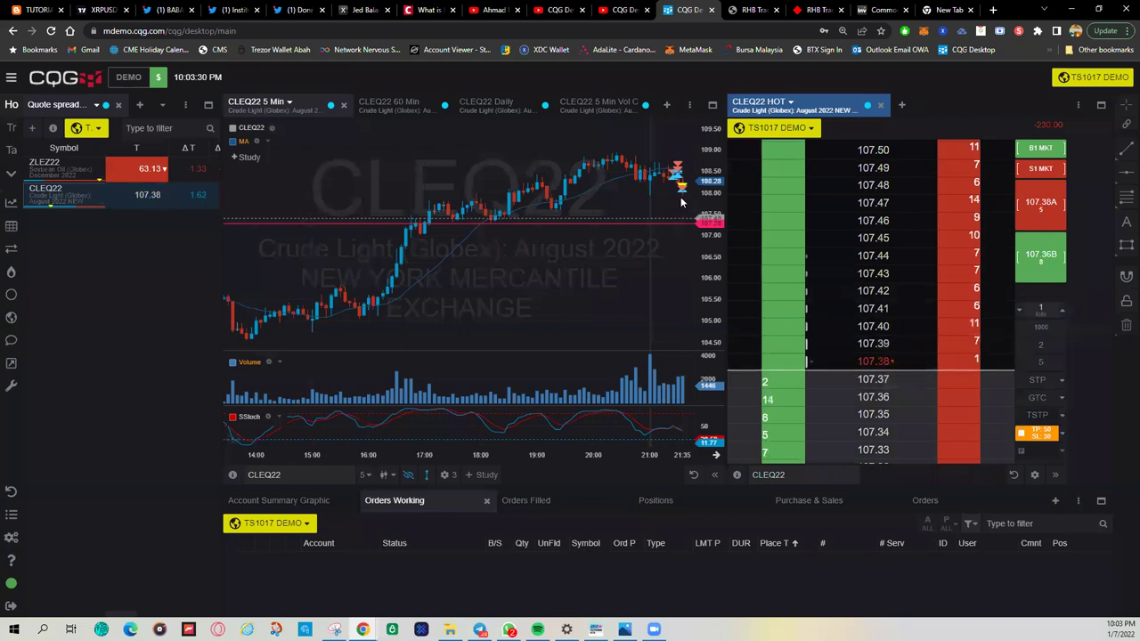
click(700, 149)
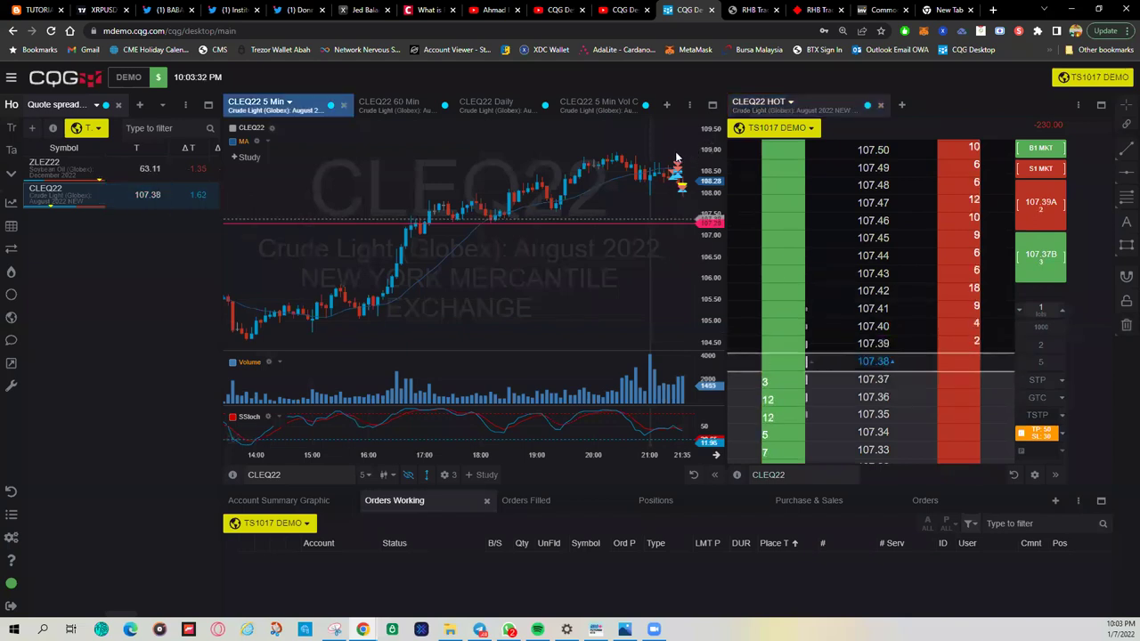
click(700, 150)
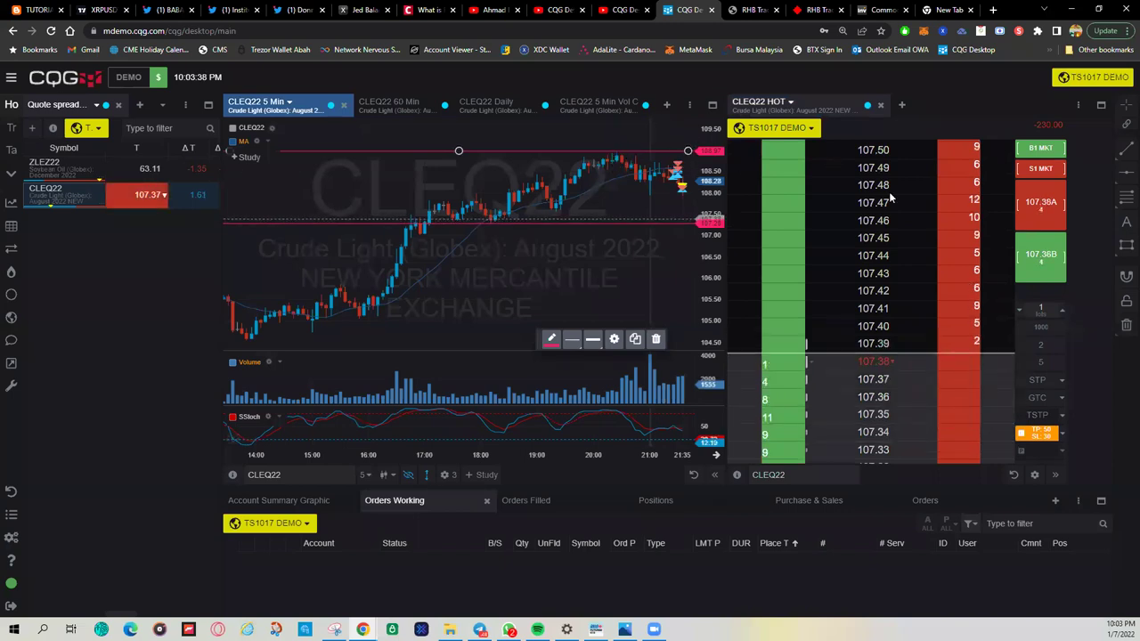
Prepare a bracketed GTC stop order to buy 1 CLEQ22 at 107.97 and bring up its confirmation.
scroll(923, 314, up, 3)
scroll(923, 312, up, 6)
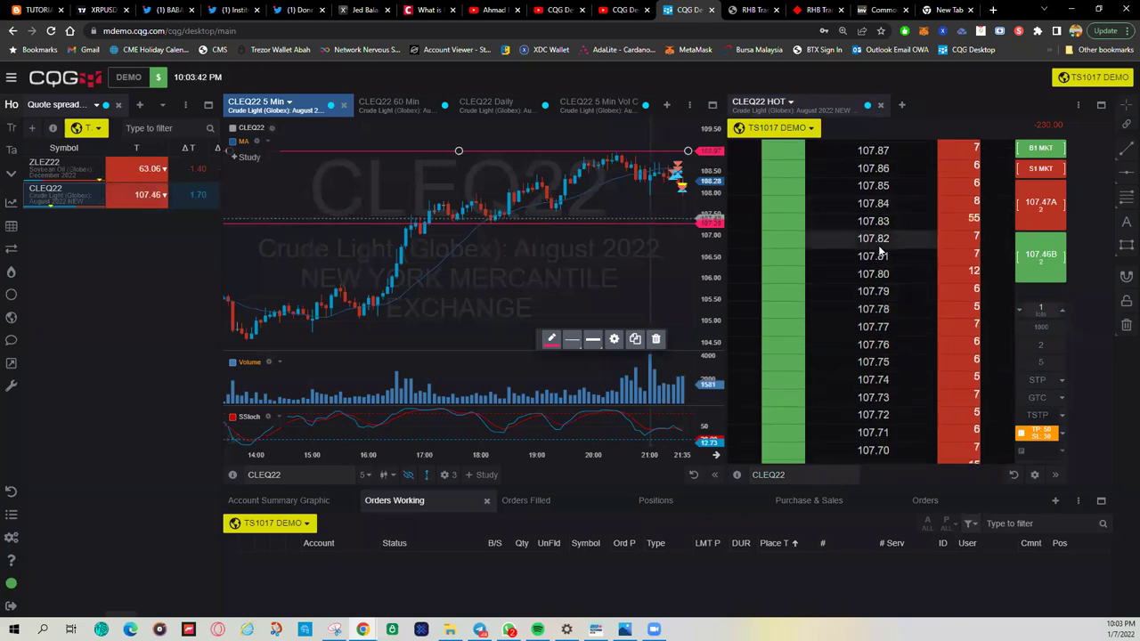
scroll(888, 236, up, 3)
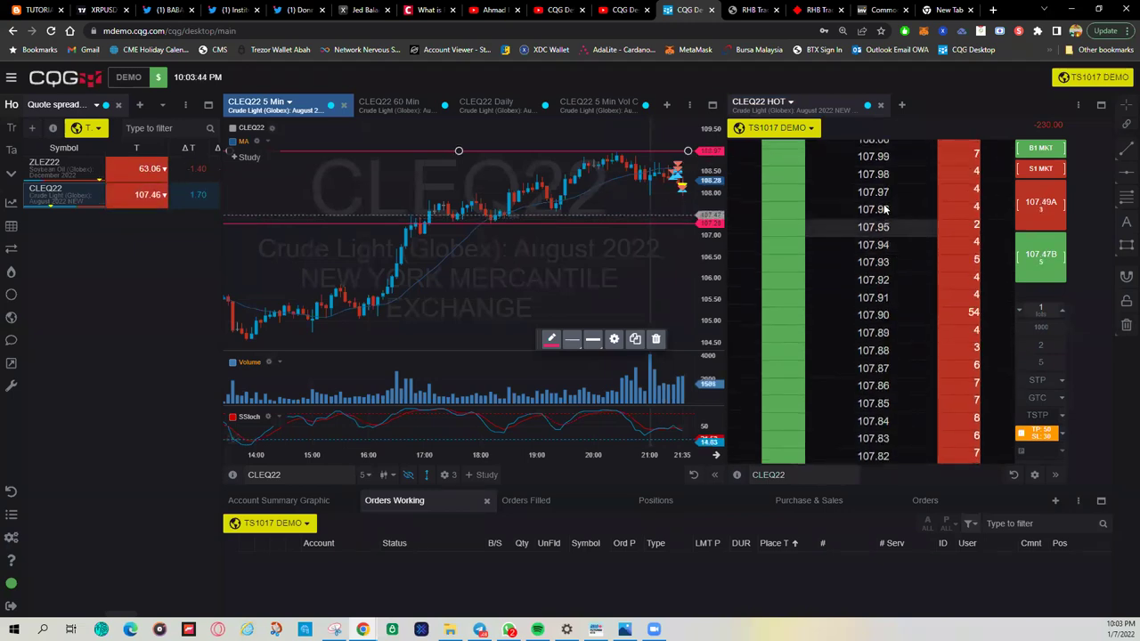
click(895, 192)
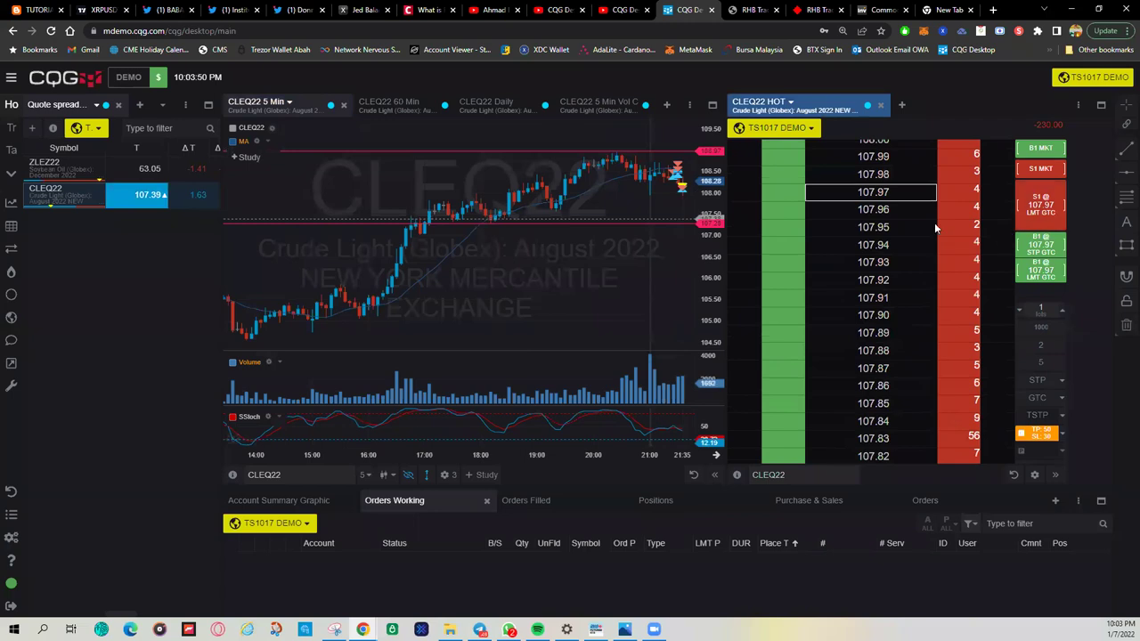
click(1048, 251)
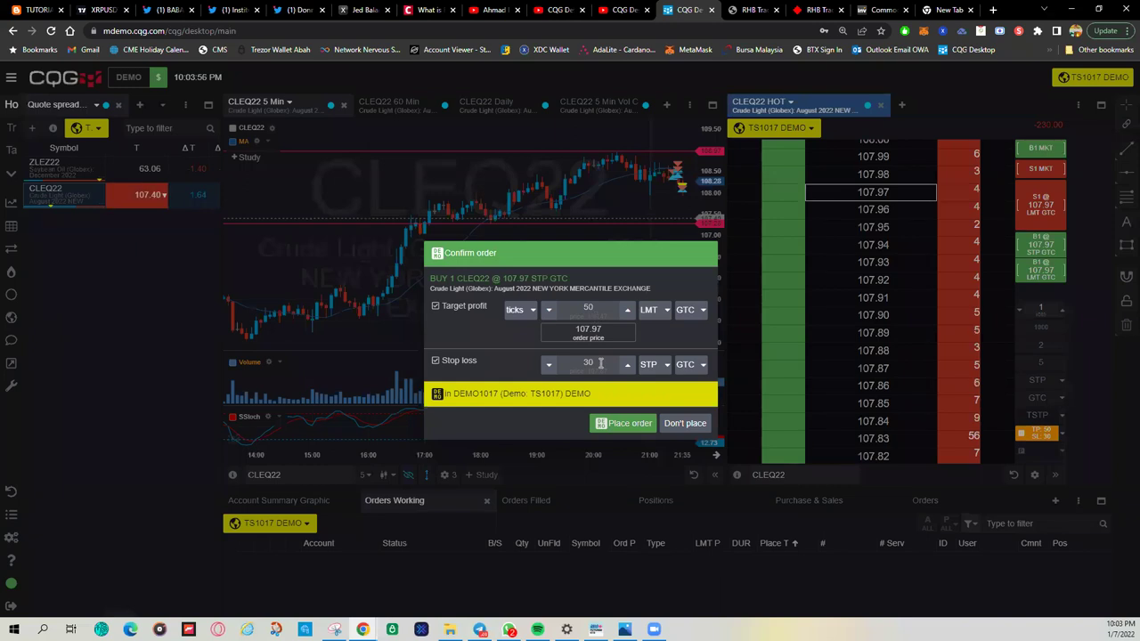
Try a target profit of 0 ticks on the CLEQ22 buy stop order, switching the target profit off and on.
click(436, 307)
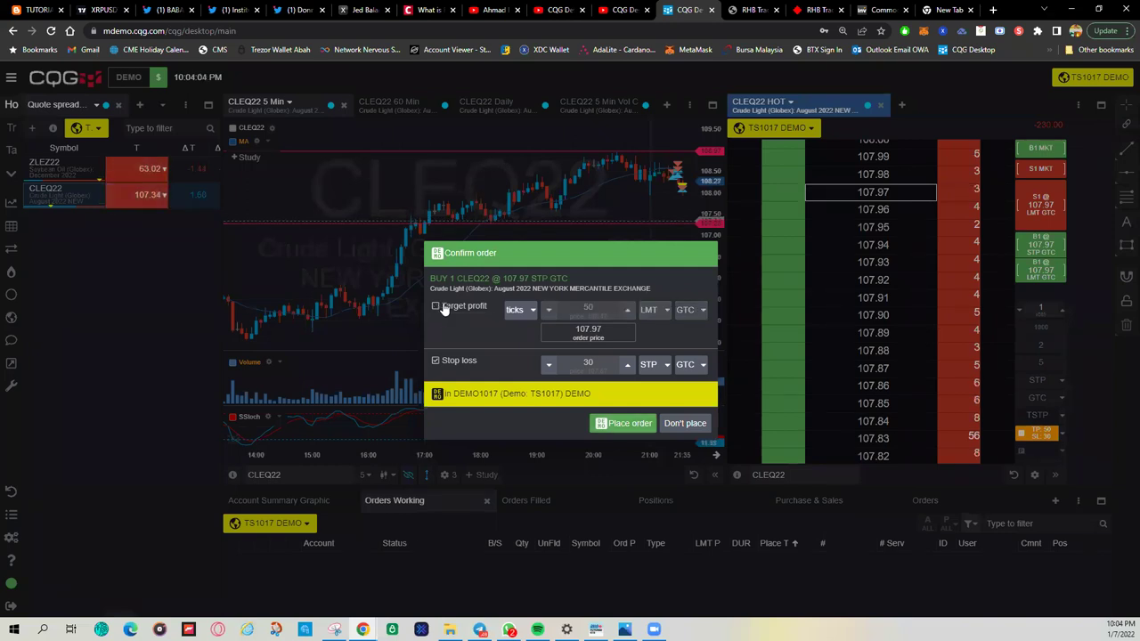
click(437, 308)
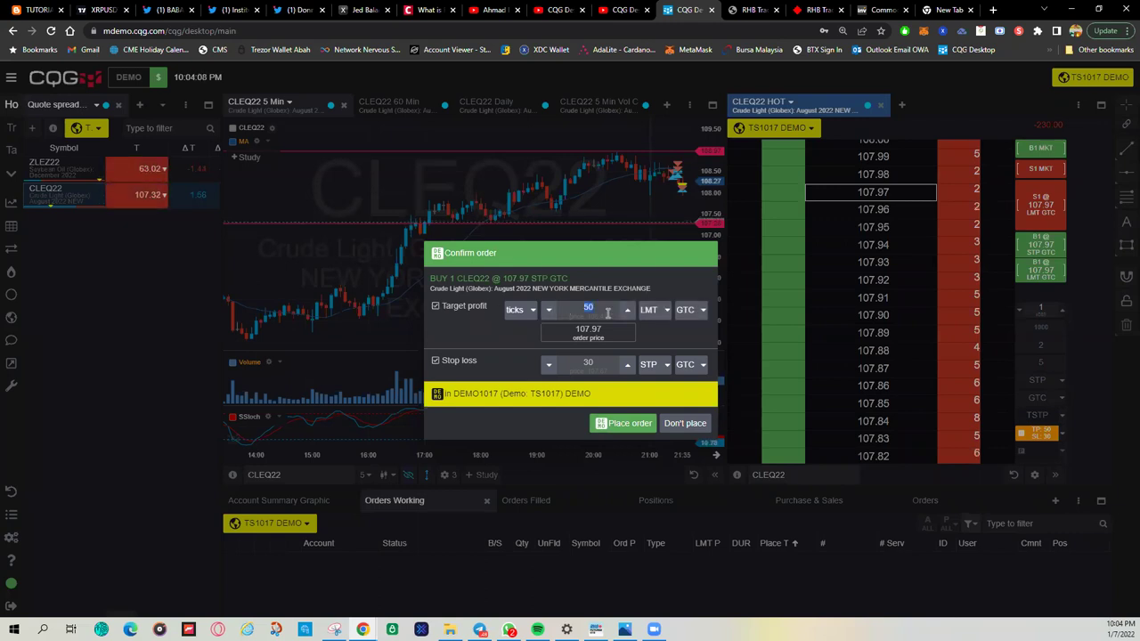
text(0)
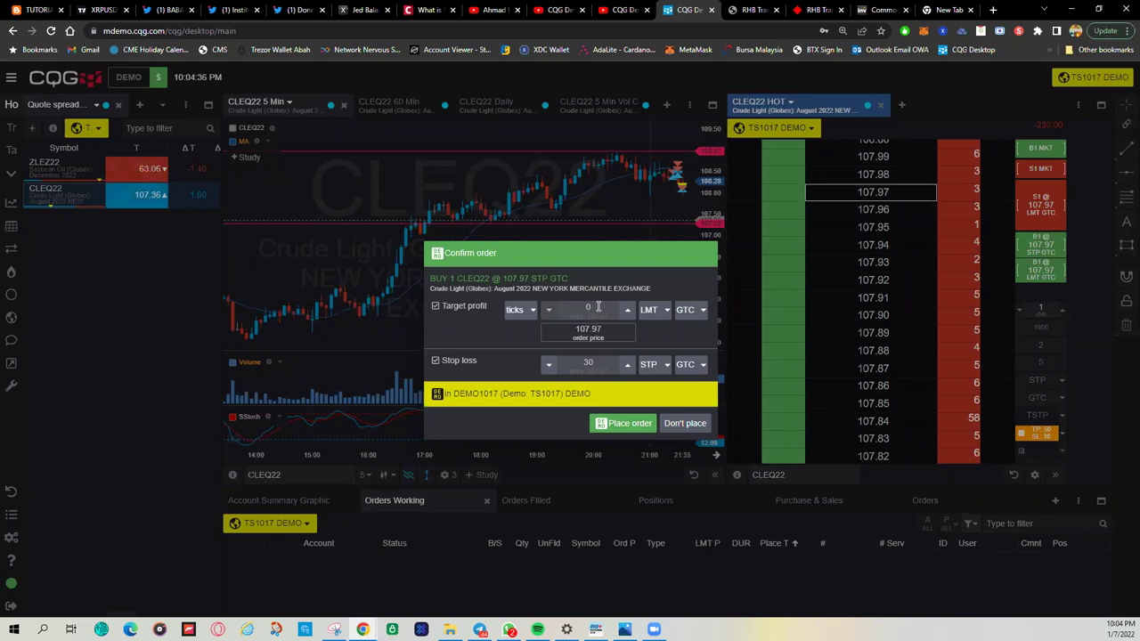
click(436, 307)
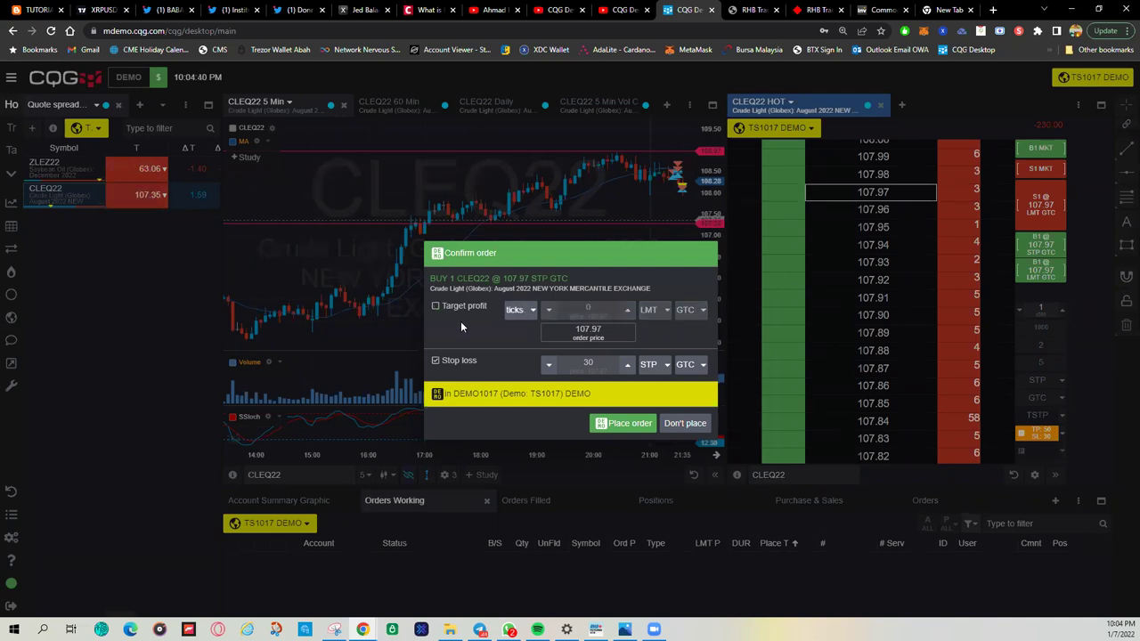
click(435, 307)
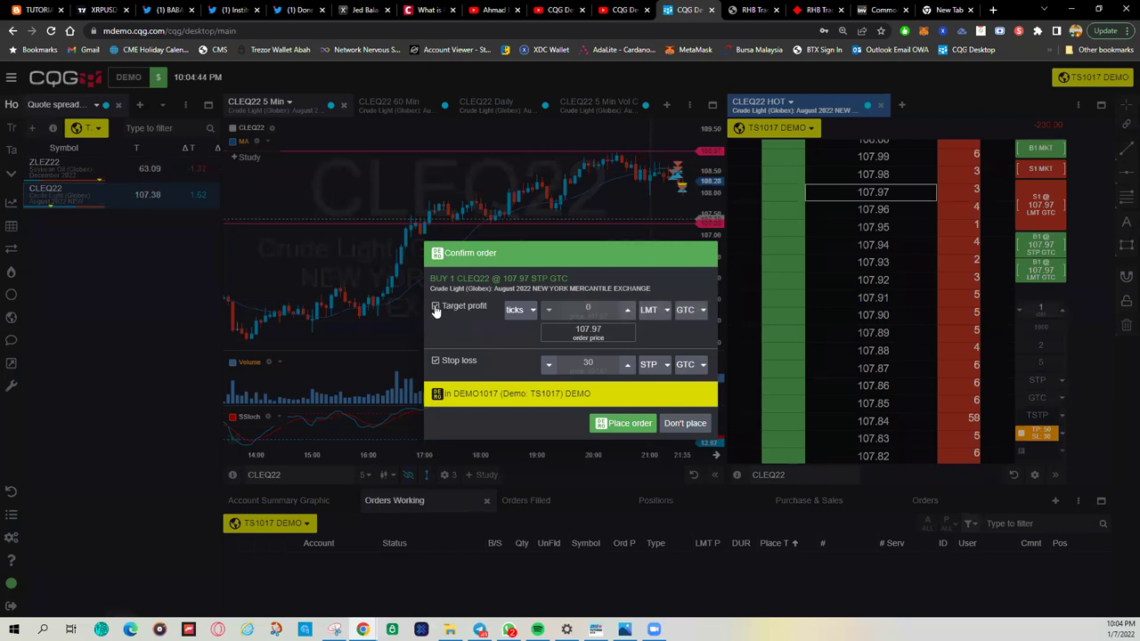
click(436, 307)
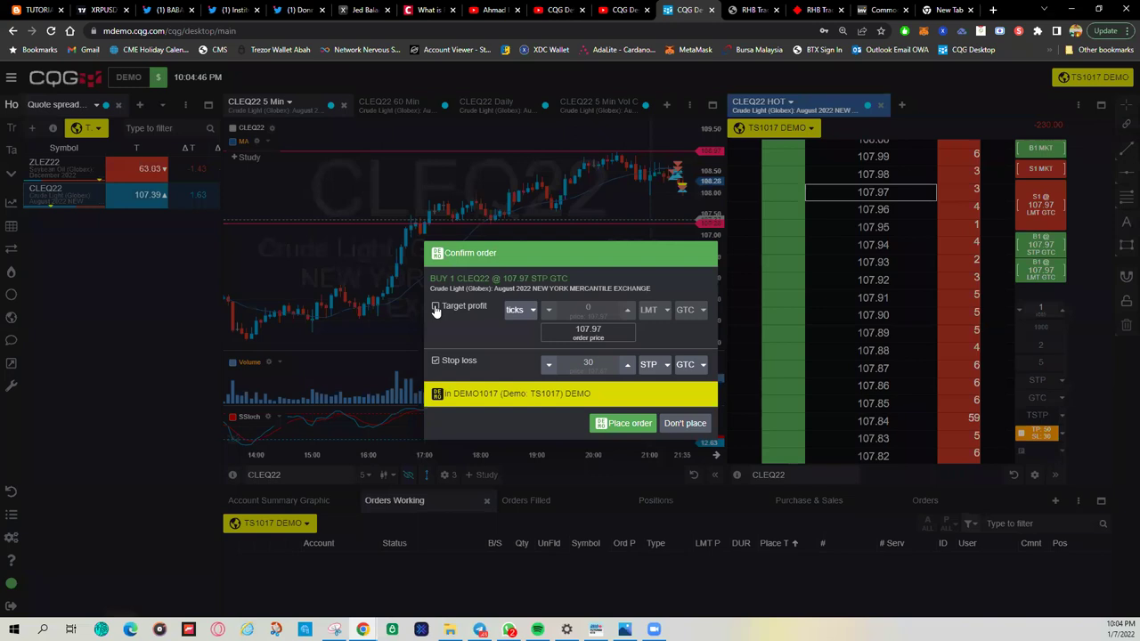
Place the GTC stop order to buy 1 CLEQ22 at 107.97 with the target profit disabled and a 30-tick stop loss.
click(437, 308)
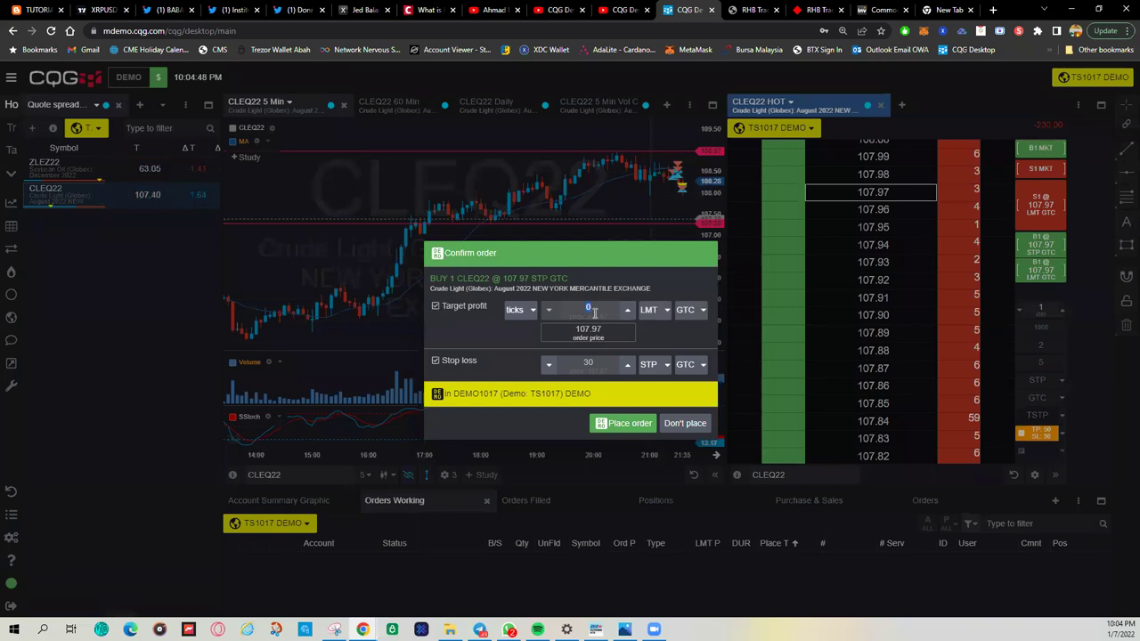
click(436, 309)
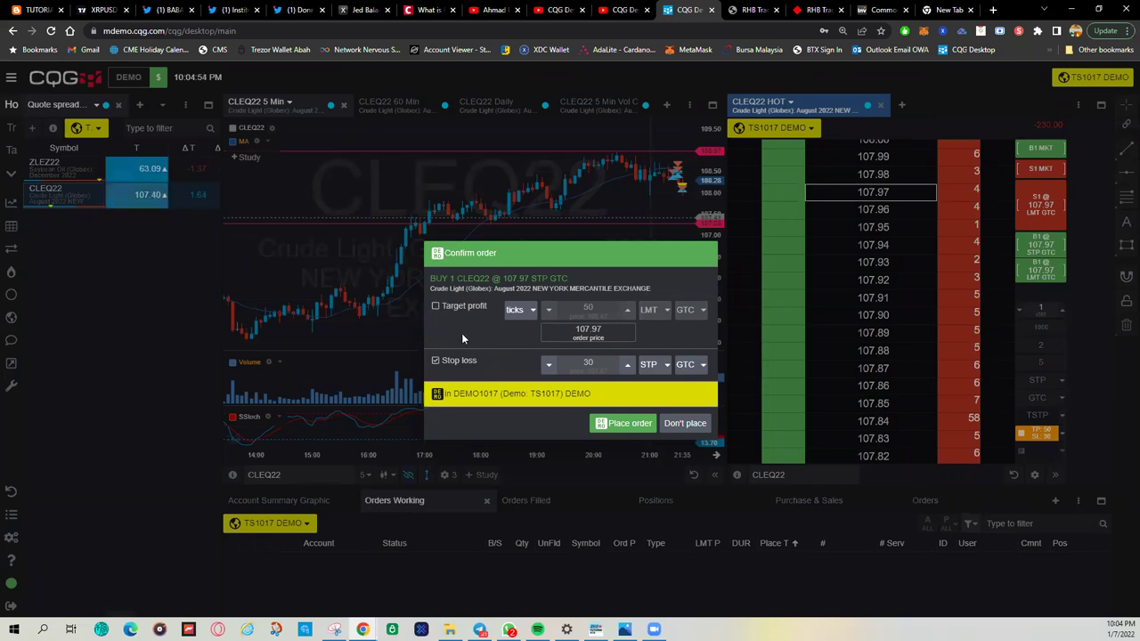
click(608, 424)
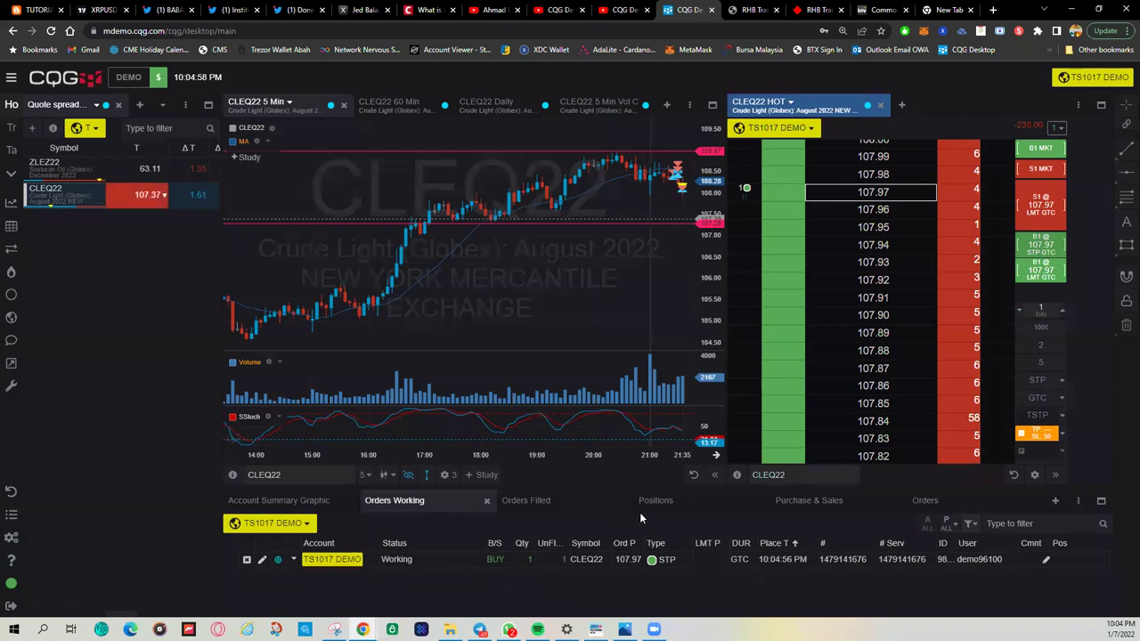
Examine the latest CLEQ22 entries and their statuses in the full orders list, and return to the working orders.
click(922, 501)
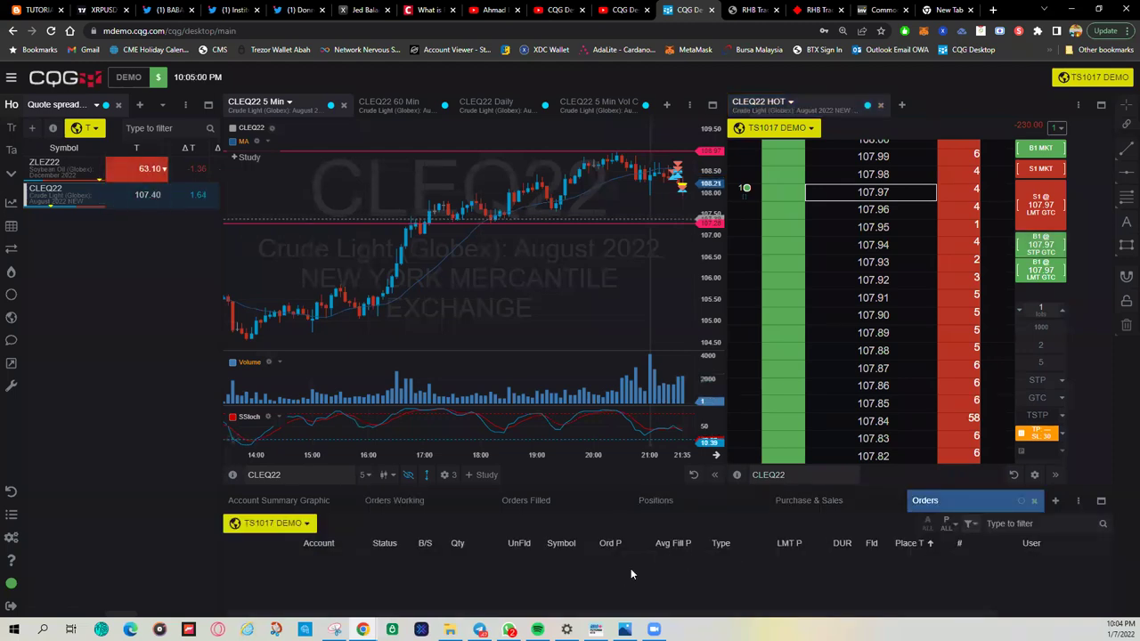
scroll(627, 575, down, 5)
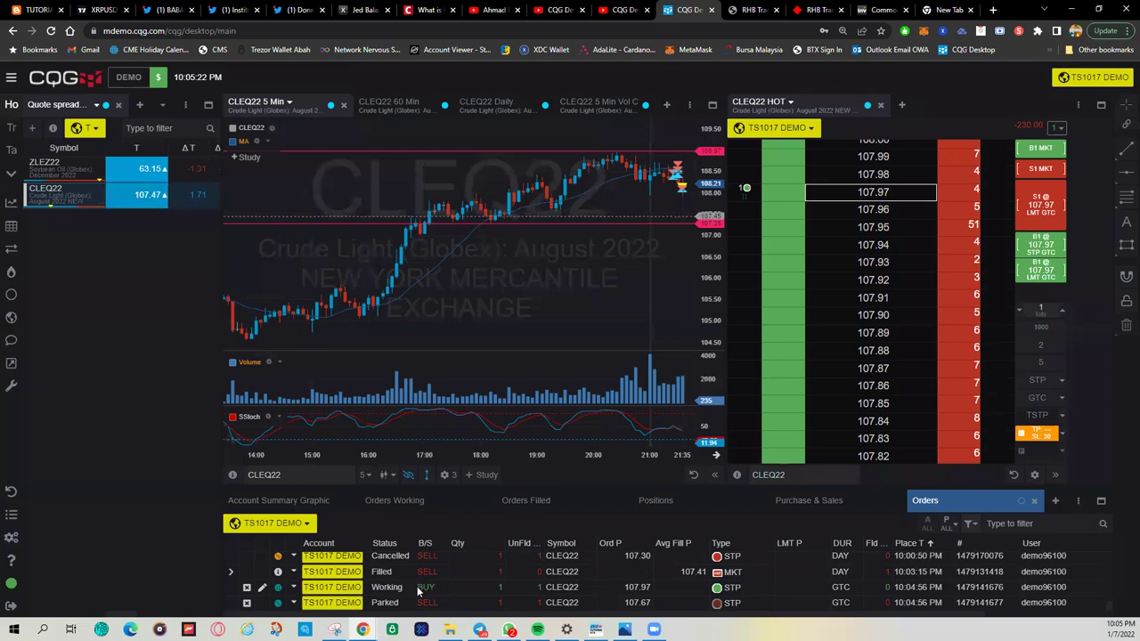
click(394, 500)
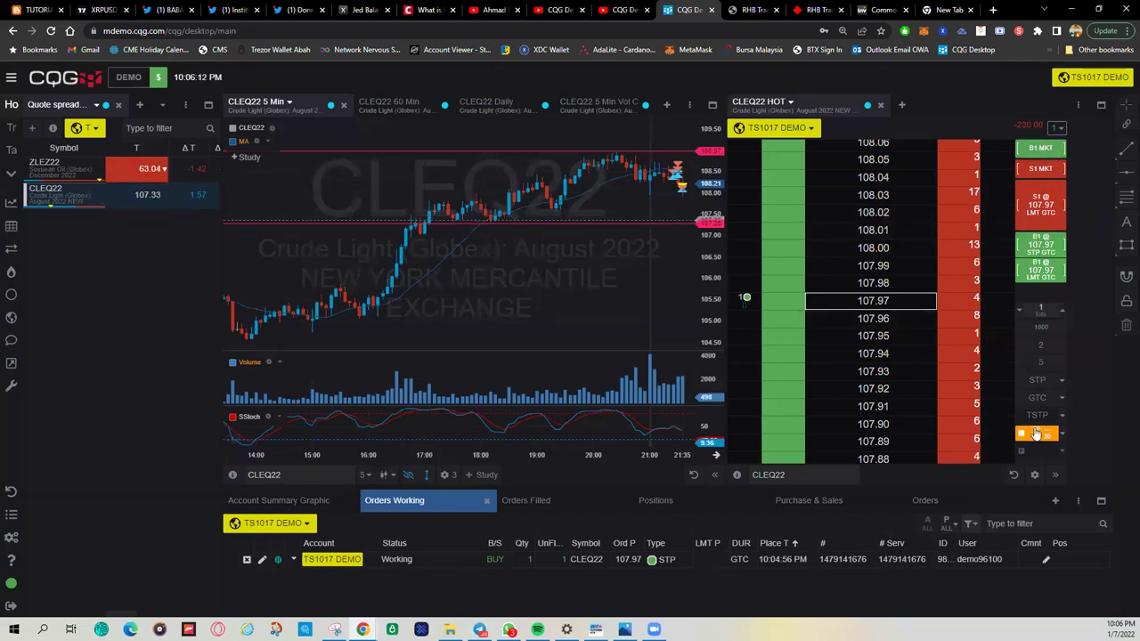
Decline the bracketed market buy, switch the bracket off and buy 1 CLEQ22 at market with GTC duration.
click(1041, 149)
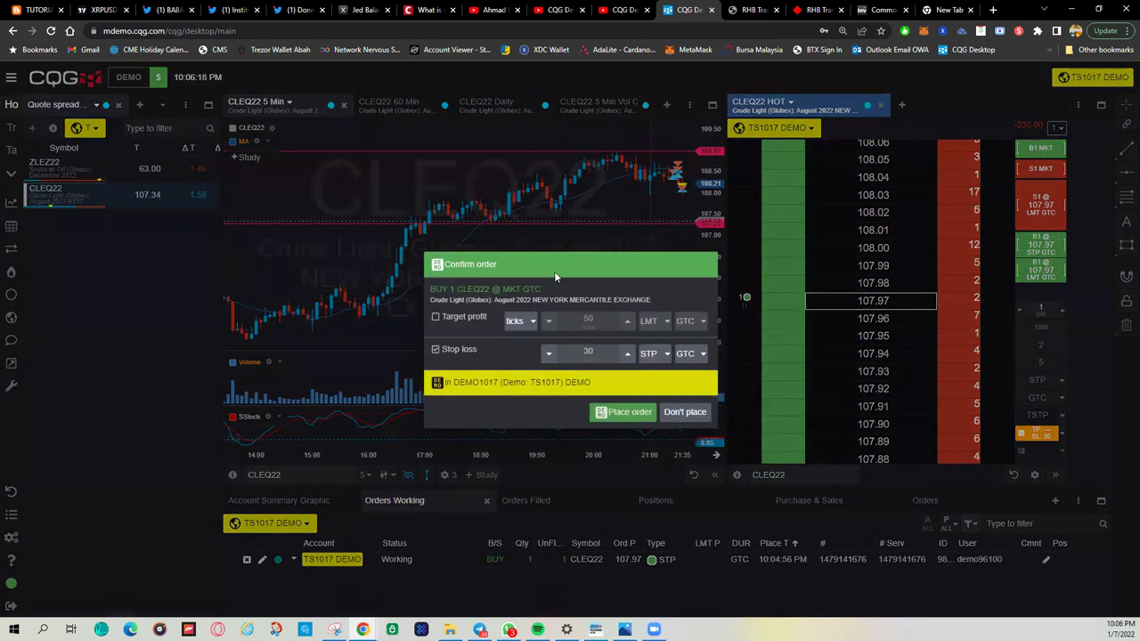
click(685, 412)
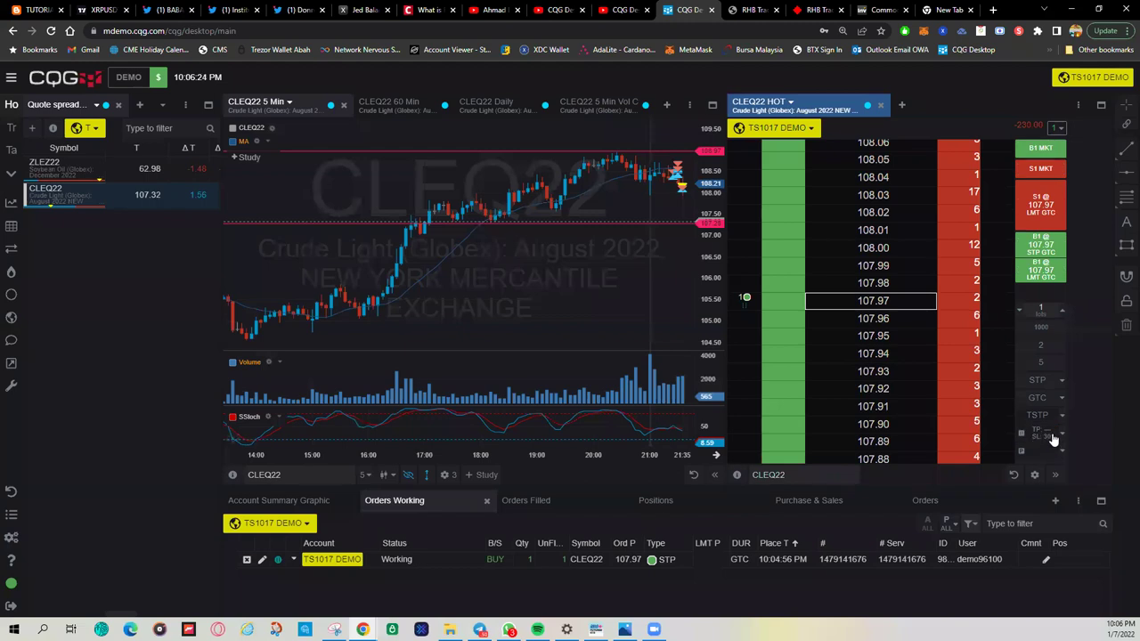
click(1040, 147)
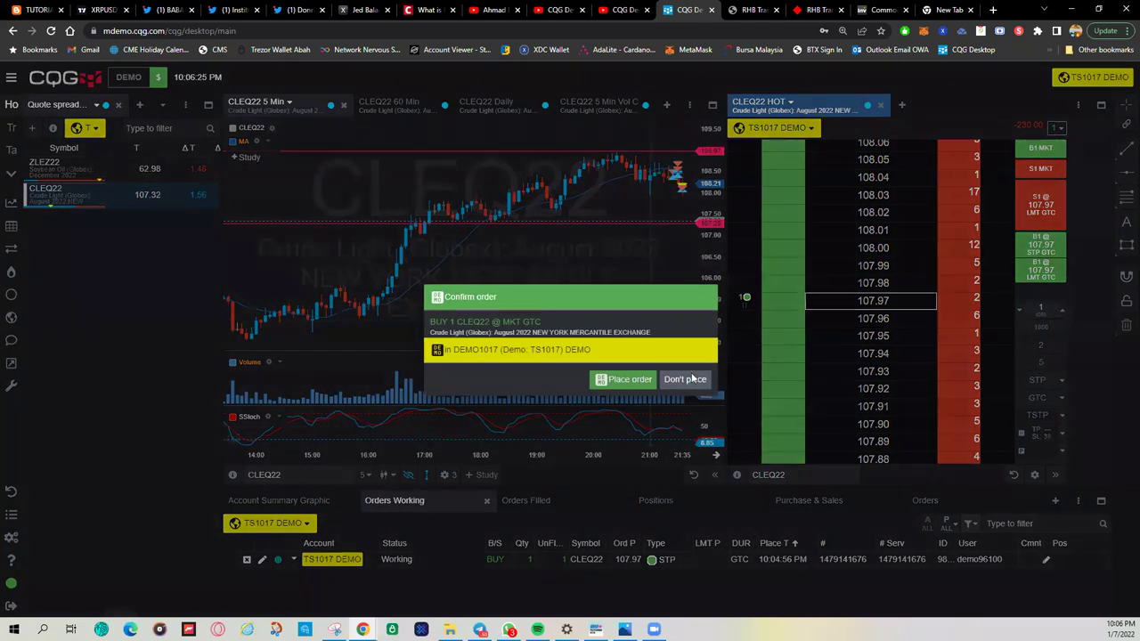
click(617, 383)
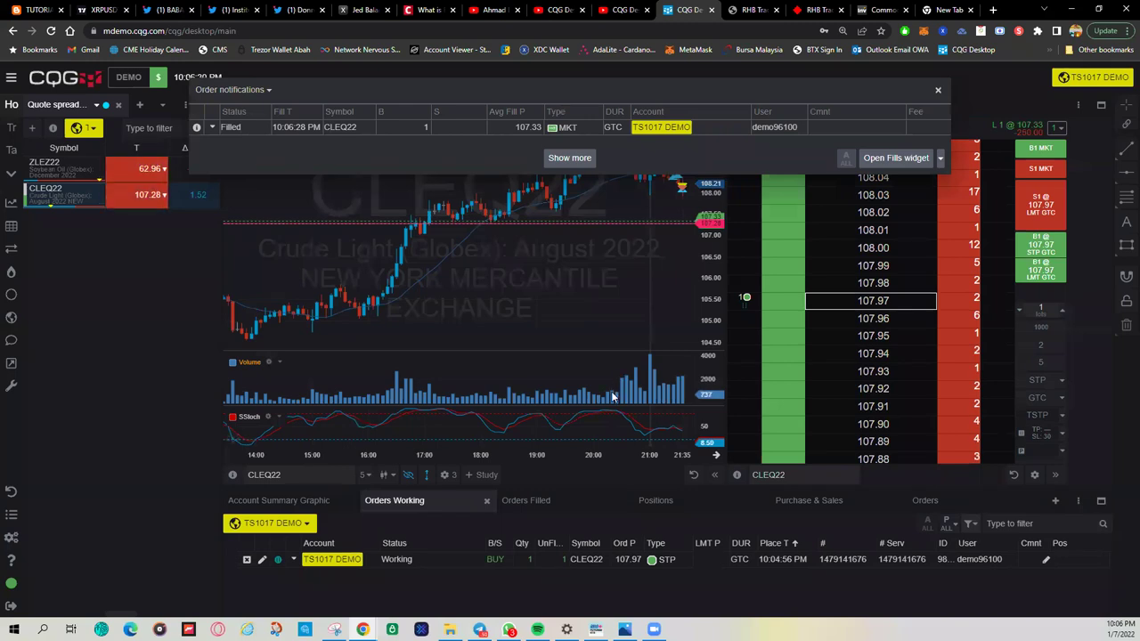
Move the fill notification out of the way and check the full orders list before returning to the working orders.
drag(706, 91, 602, 247)
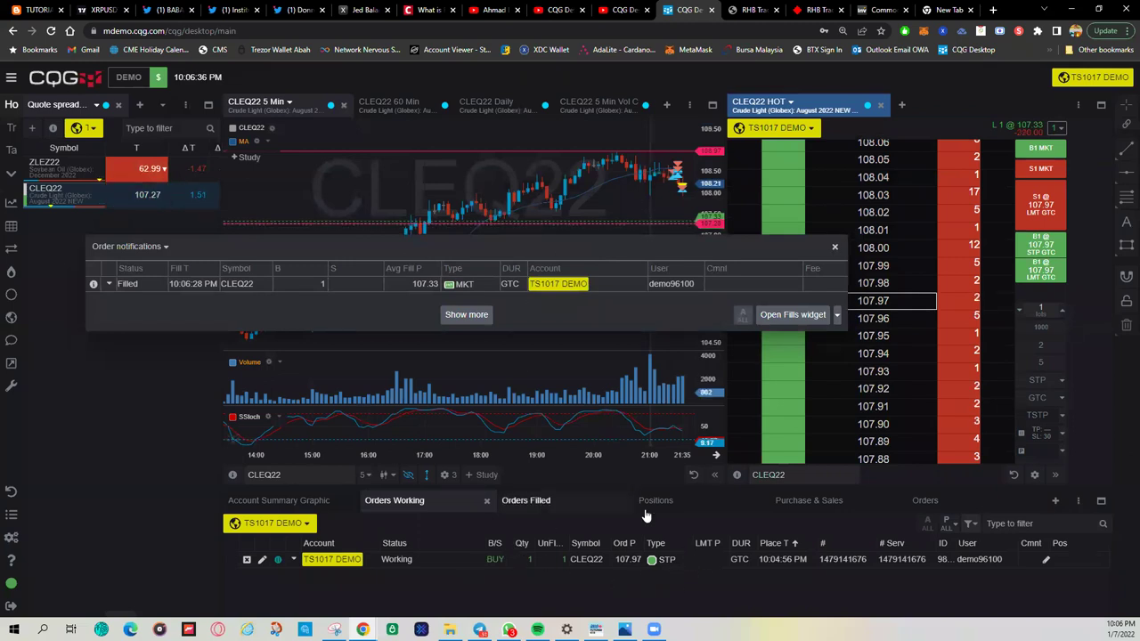
click(924, 501)
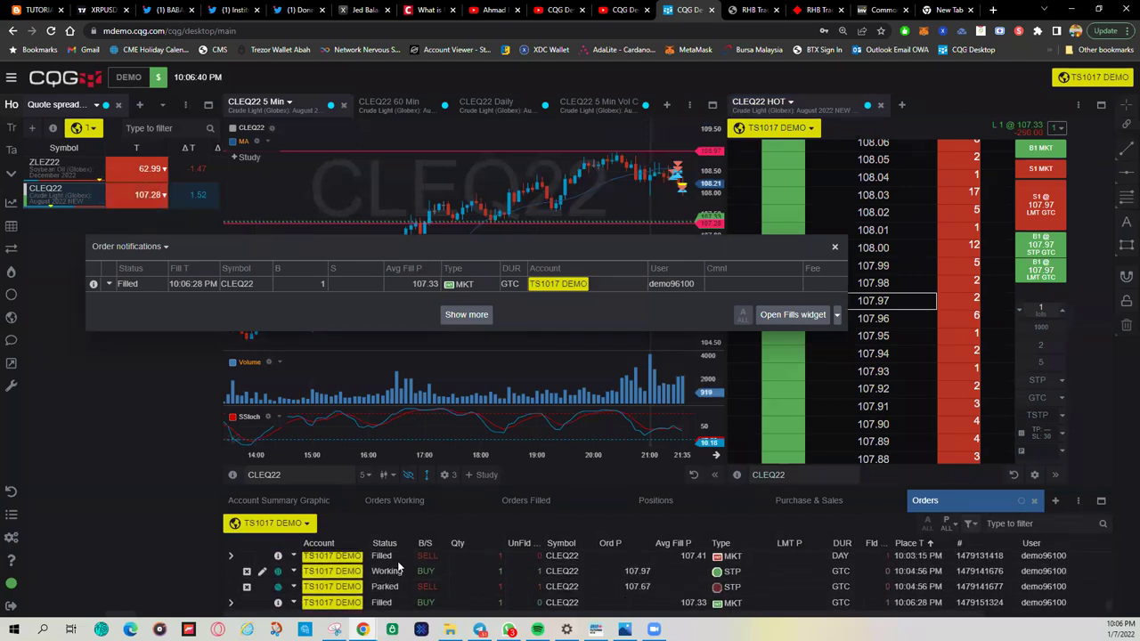
click(437, 512)
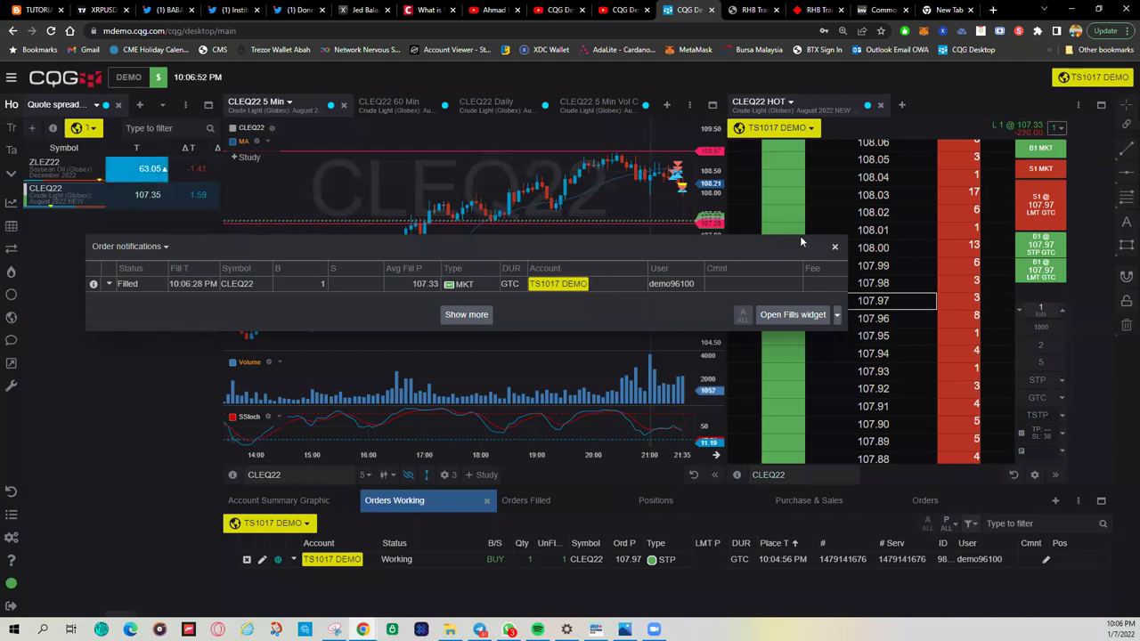
Select 109.50 on the CLEQ22 price ladder and preview an unbracketed GTC limit order to sell 1 without placing it.
scroll(899, 356, up, 10)
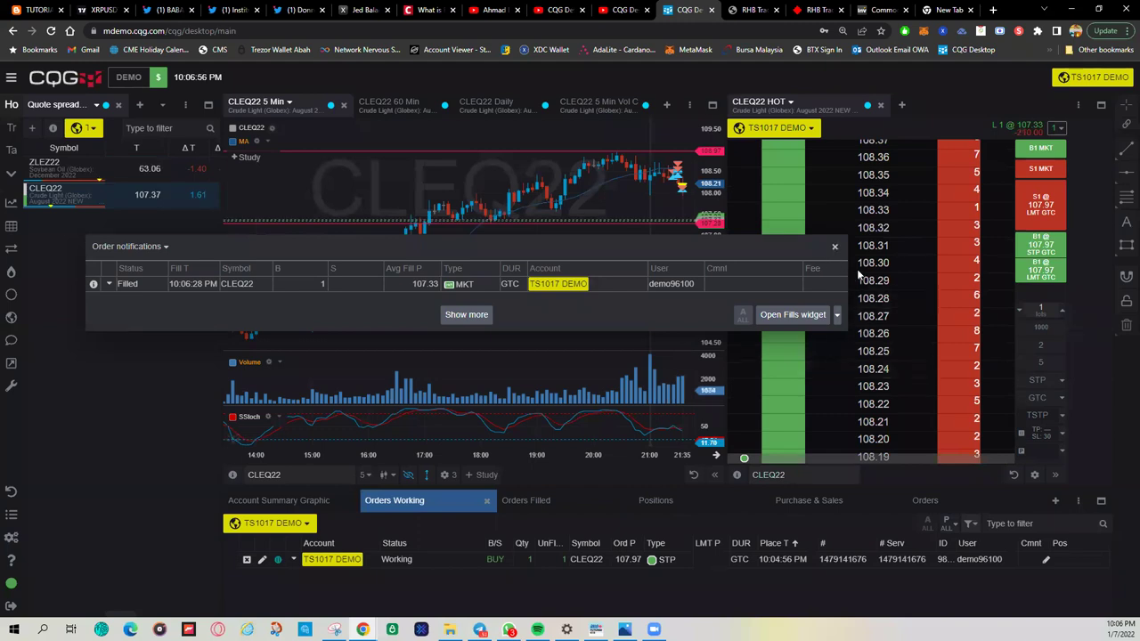
scroll(908, 302, up, 20)
scroll(905, 320, up, 4)
click(859, 218)
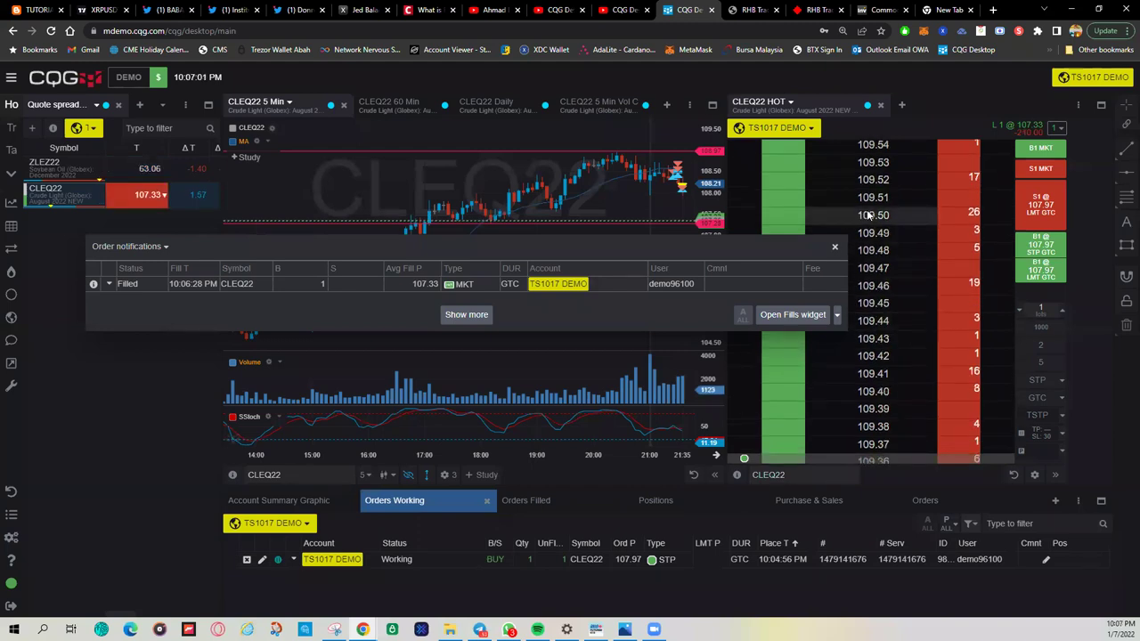
click(1033, 208)
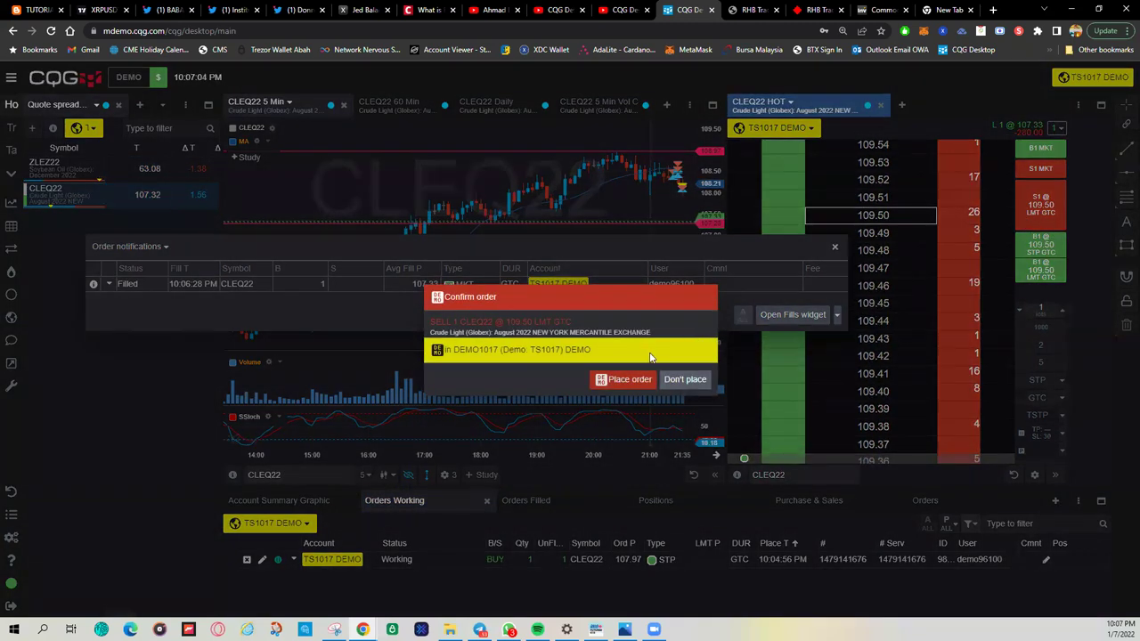
click(681, 380)
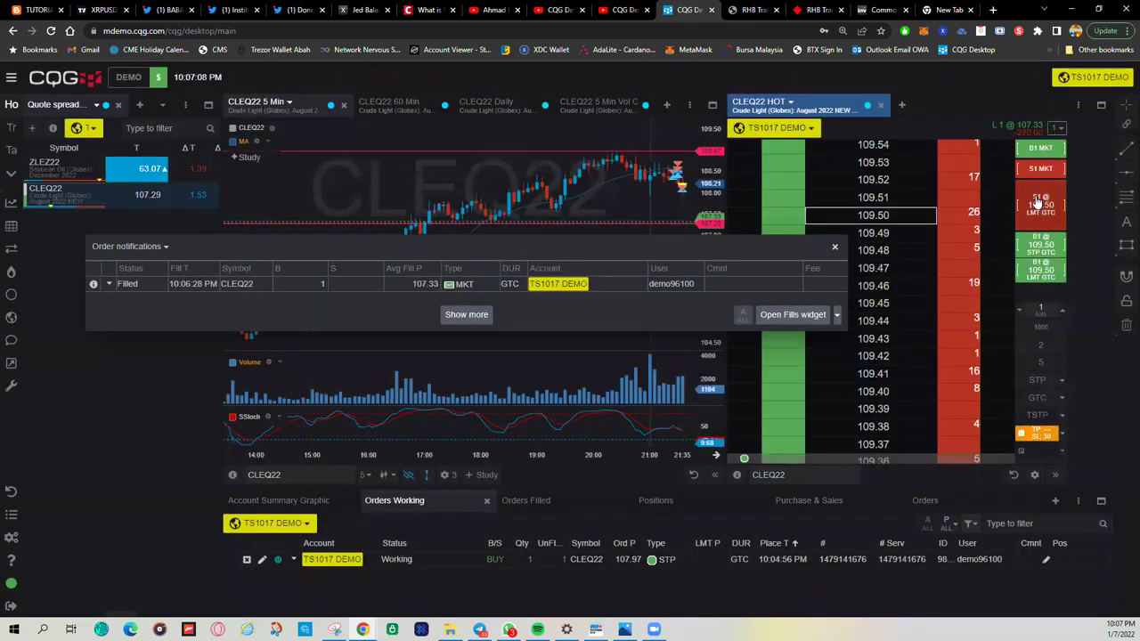
Preview the 109.50 sell limit with a 30-tick stop-loss bracket, decline it, and place the GTC order for 1 CLEQ22 without the bracket.
click(1038, 203)
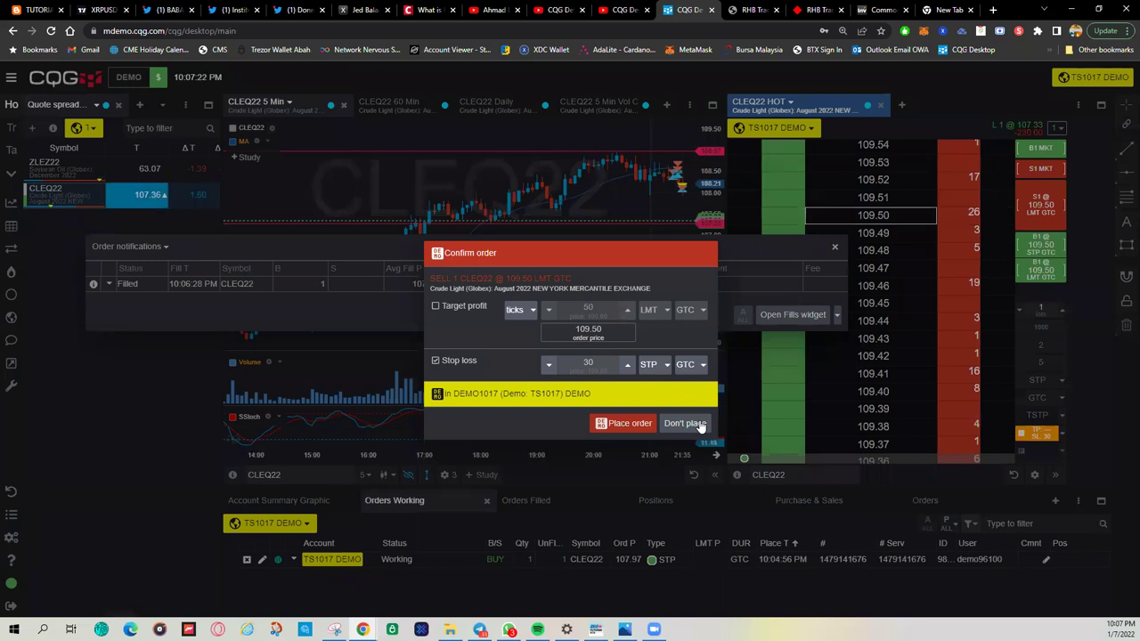
click(699, 424)
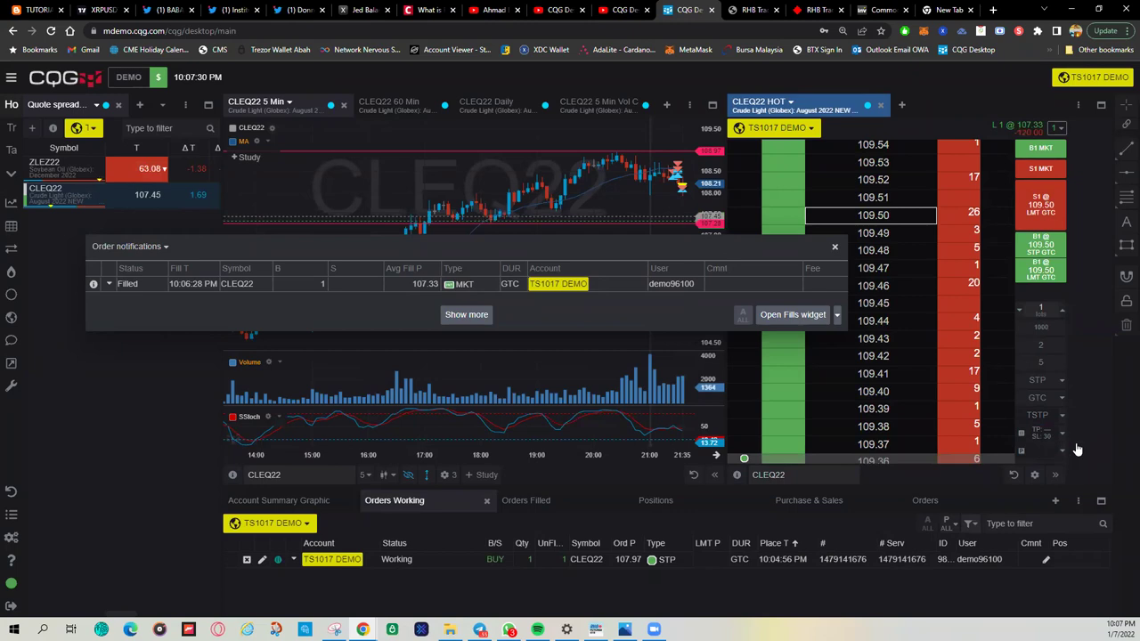
click(1038, 212)
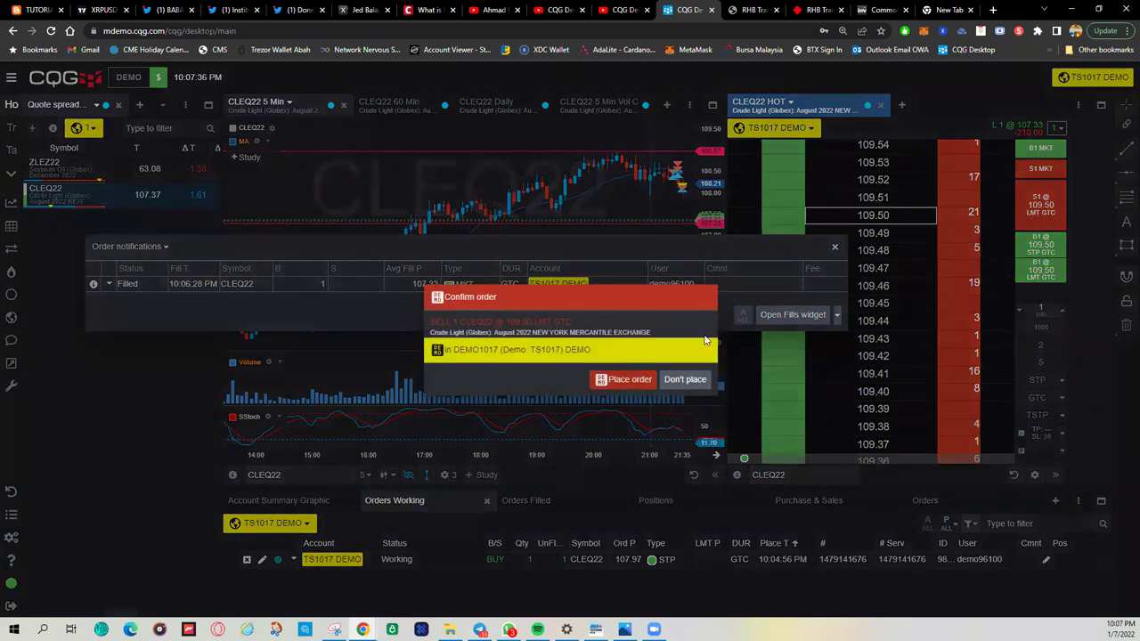
click(614, 373)
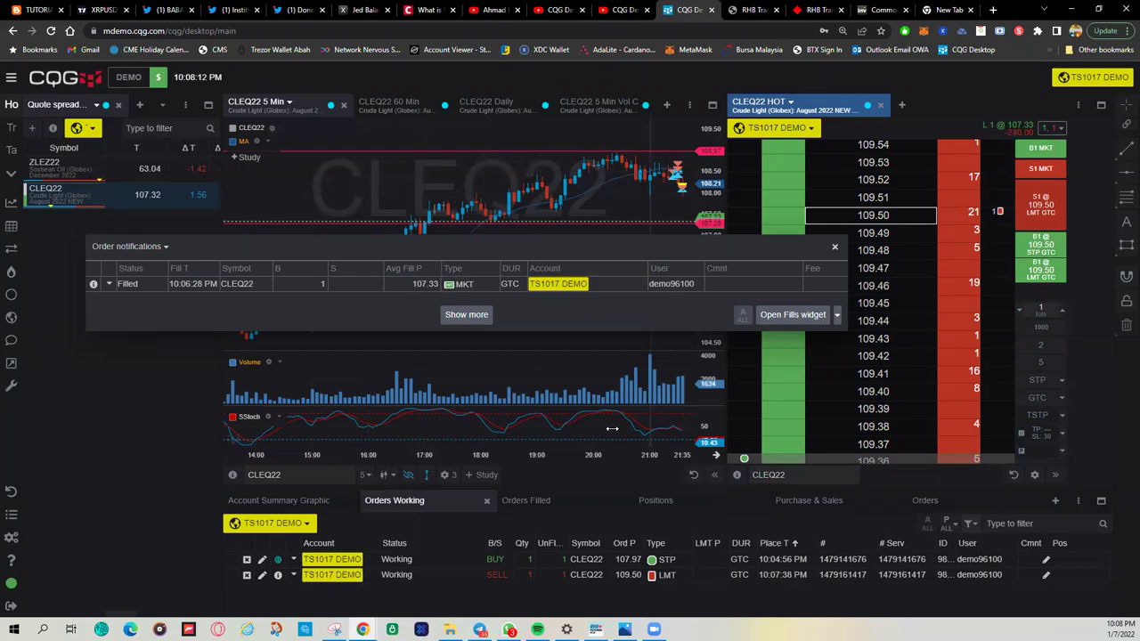
Go flat on CLEQ22, cancelling all working and parked orders and liquidating the position, and close the order notifications.
click(1024, 131)
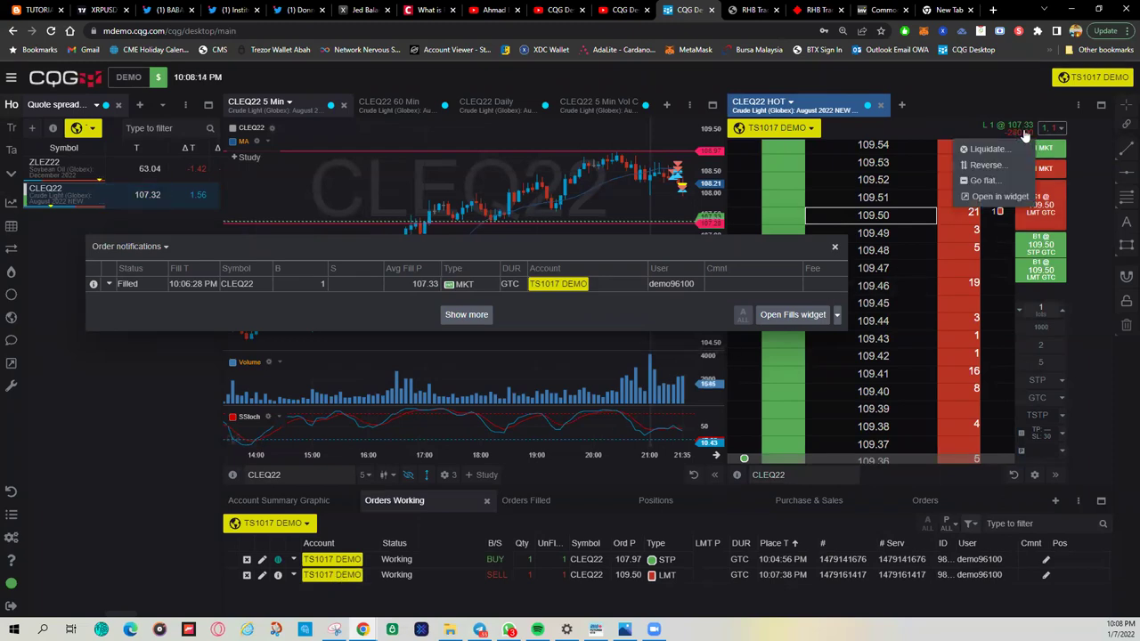
click(983, 179)
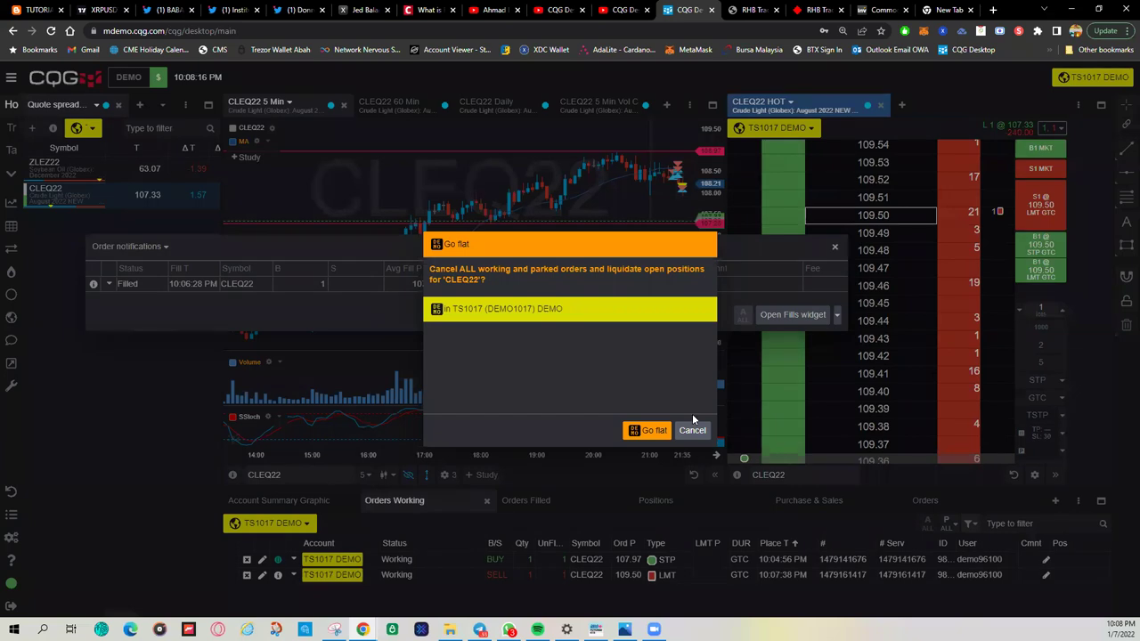
click(647, 430)
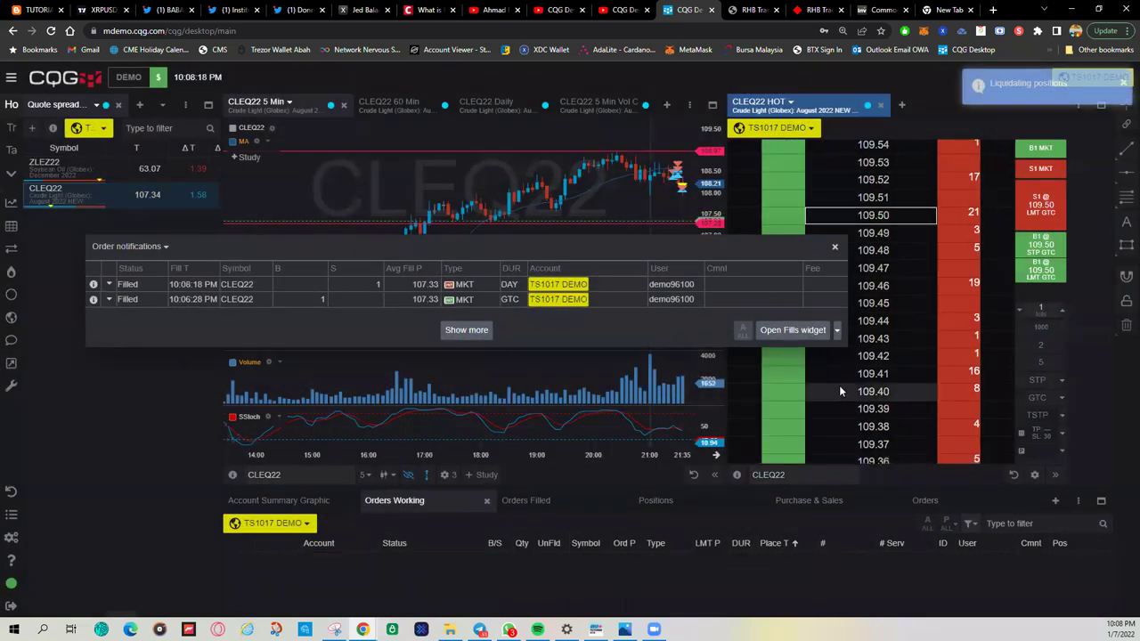
click(835, 247)
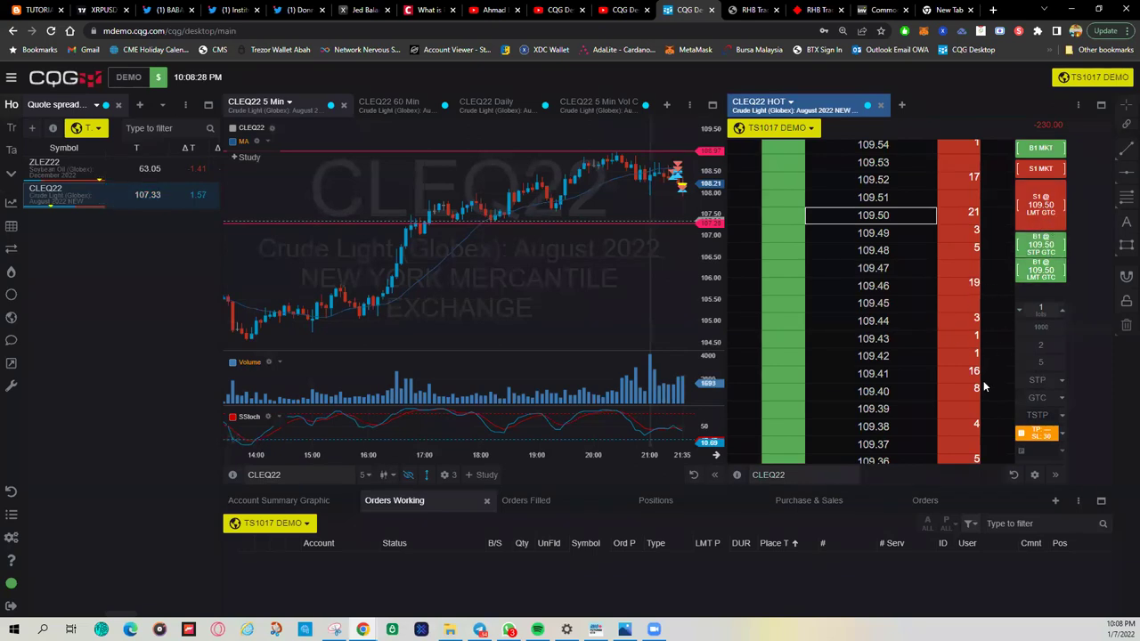
Place a GTC limit order to buy 1 CLEQ22 at 107.21 with a 300-tick target profit and a 30-tick stop loss.
click(1010, 477)
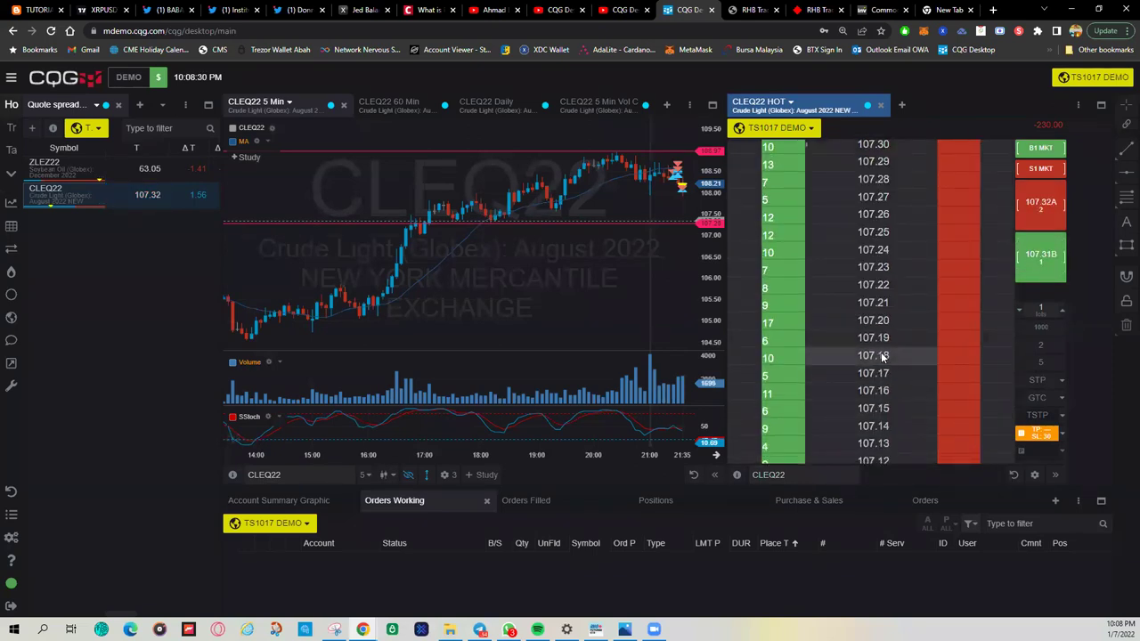
click(878, 337)
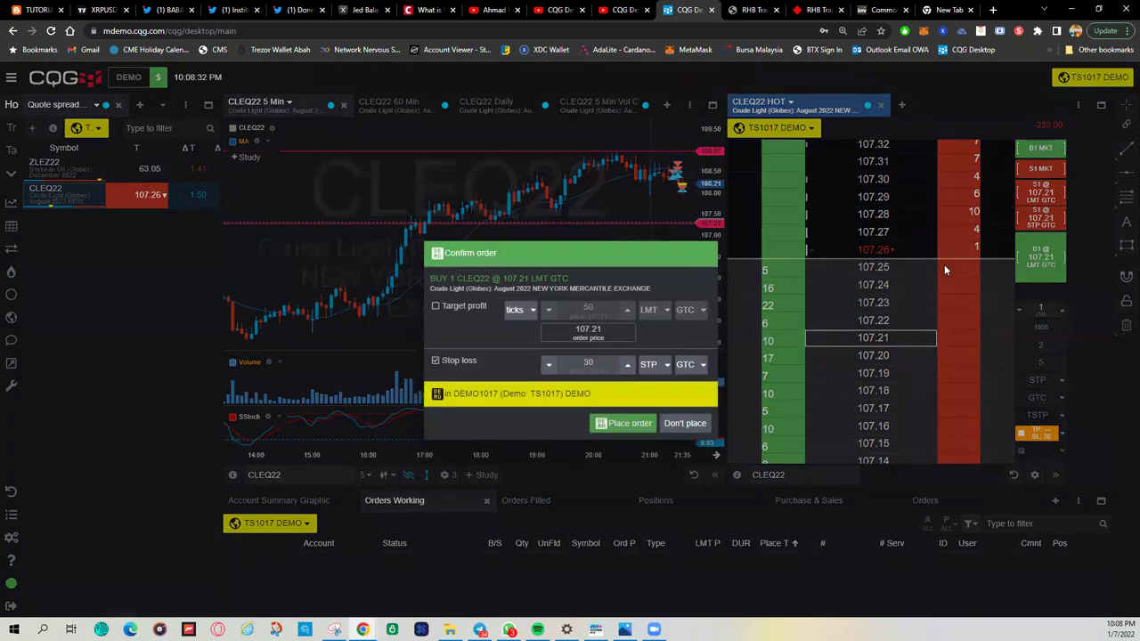
click(450, 308)
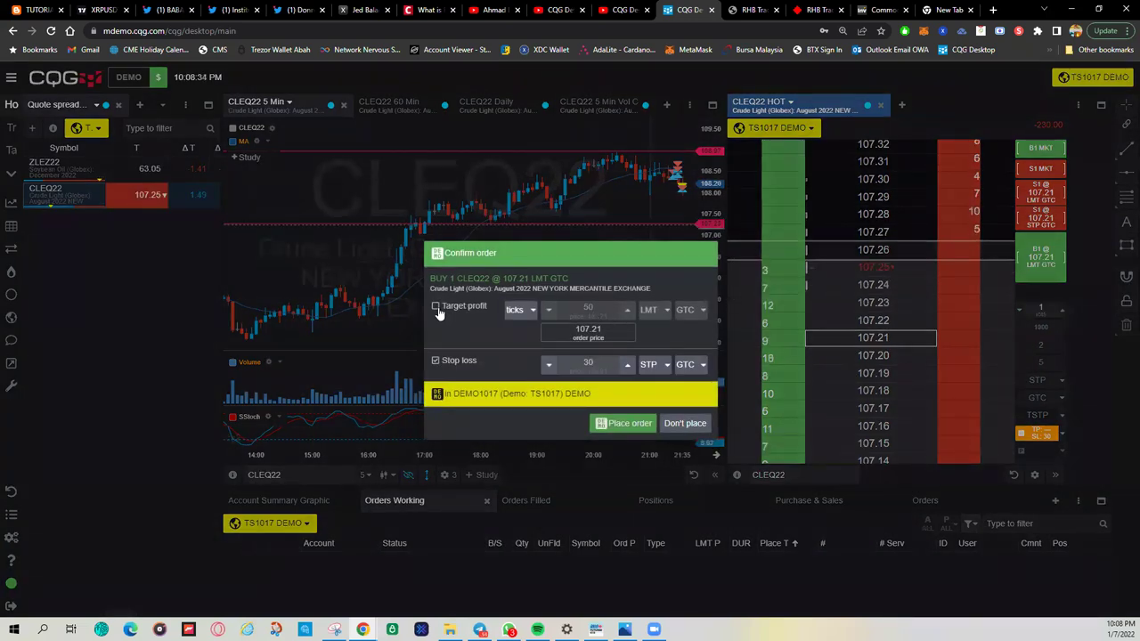
double_click(605, 308)
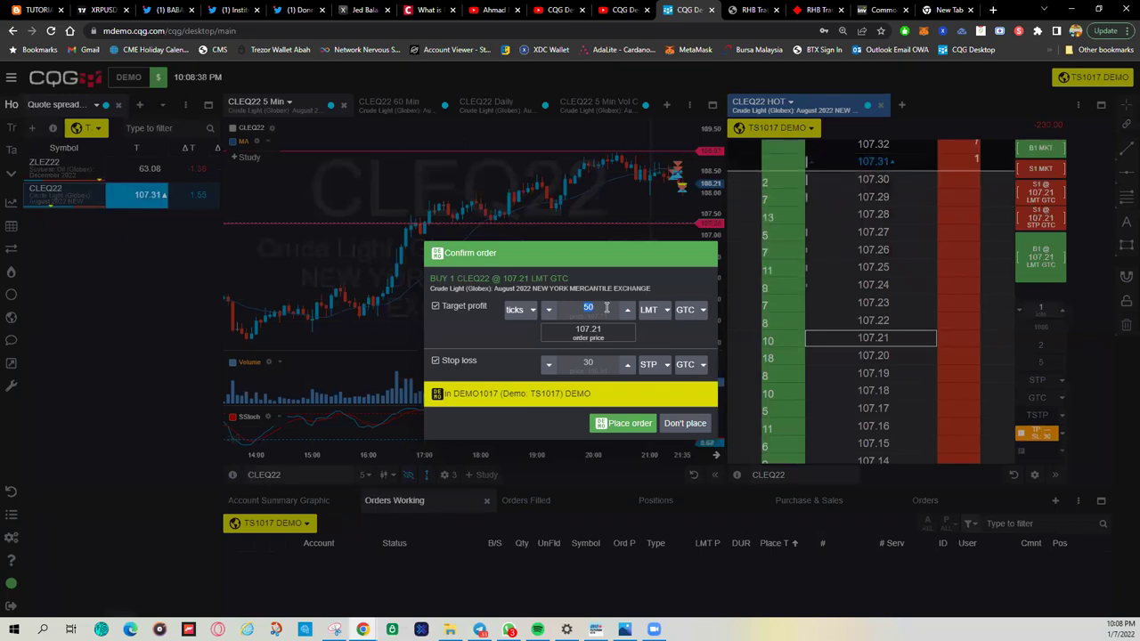
text(300)
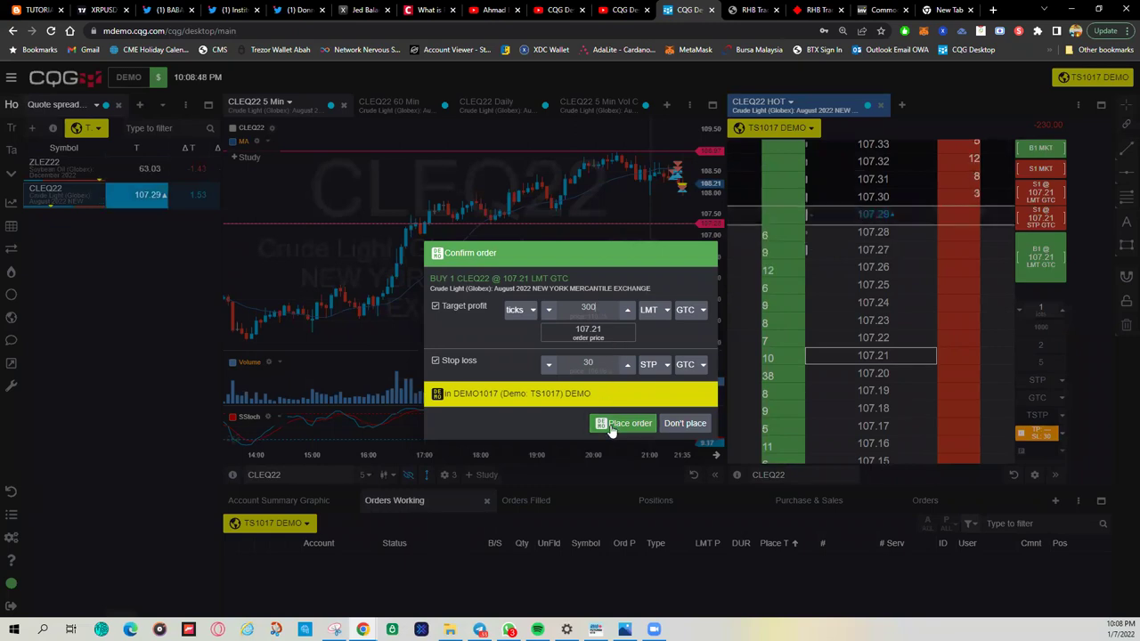
click(611, 425)
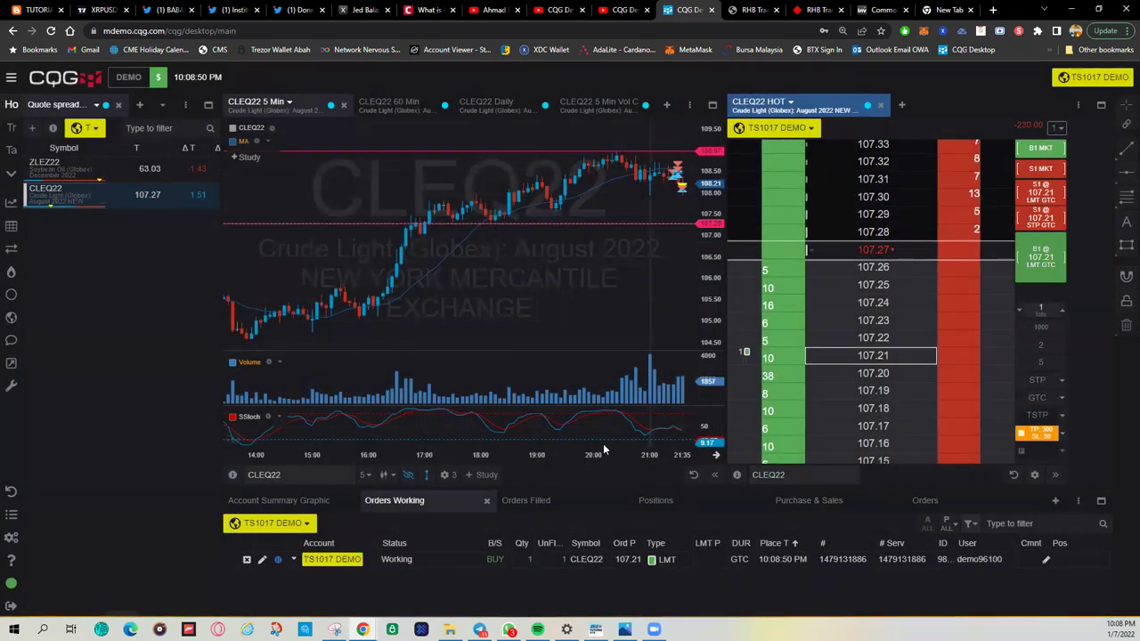
Check the bracket orders in the full and working order lists, and preview modifying the 110.21 sell limit without changing it.
click(926, 500)
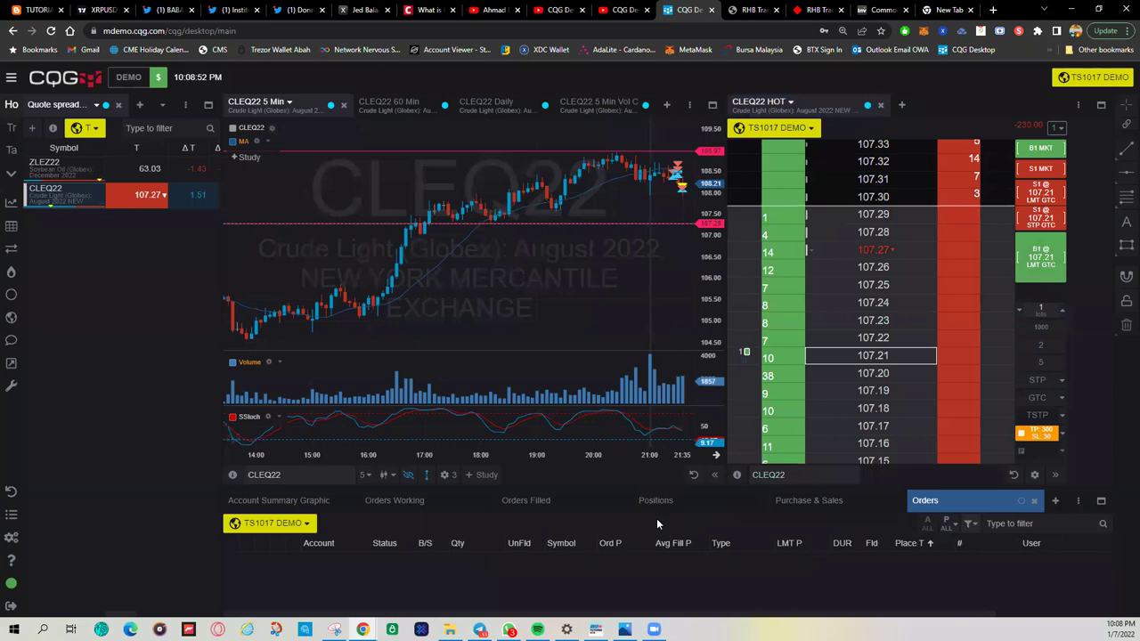
scroll(561, 570, down, 5)
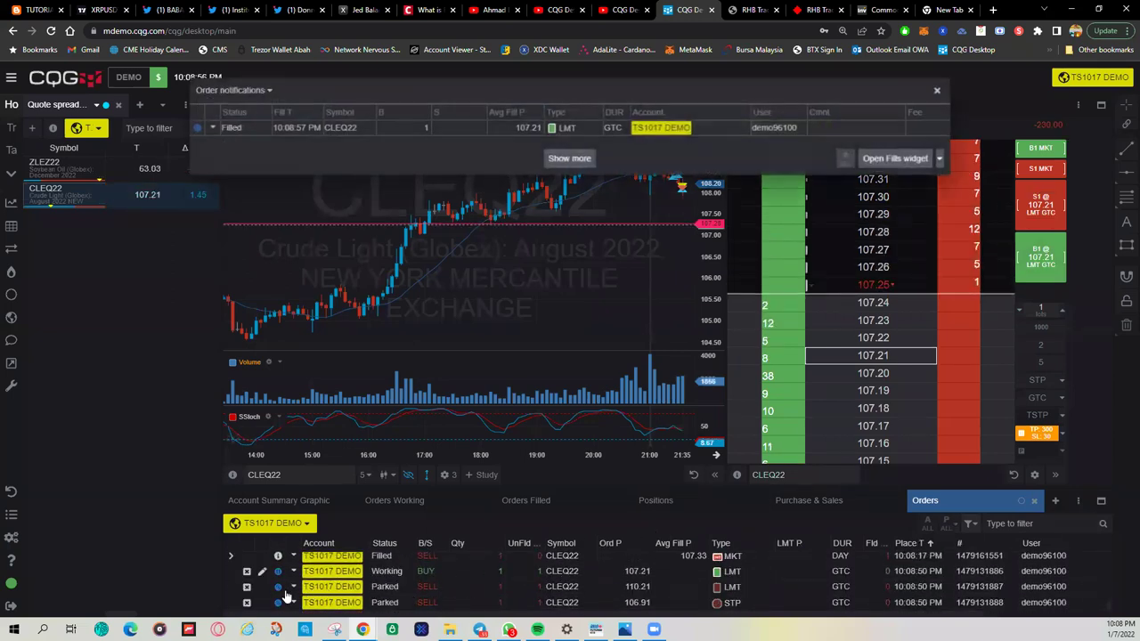
click(405, 502)
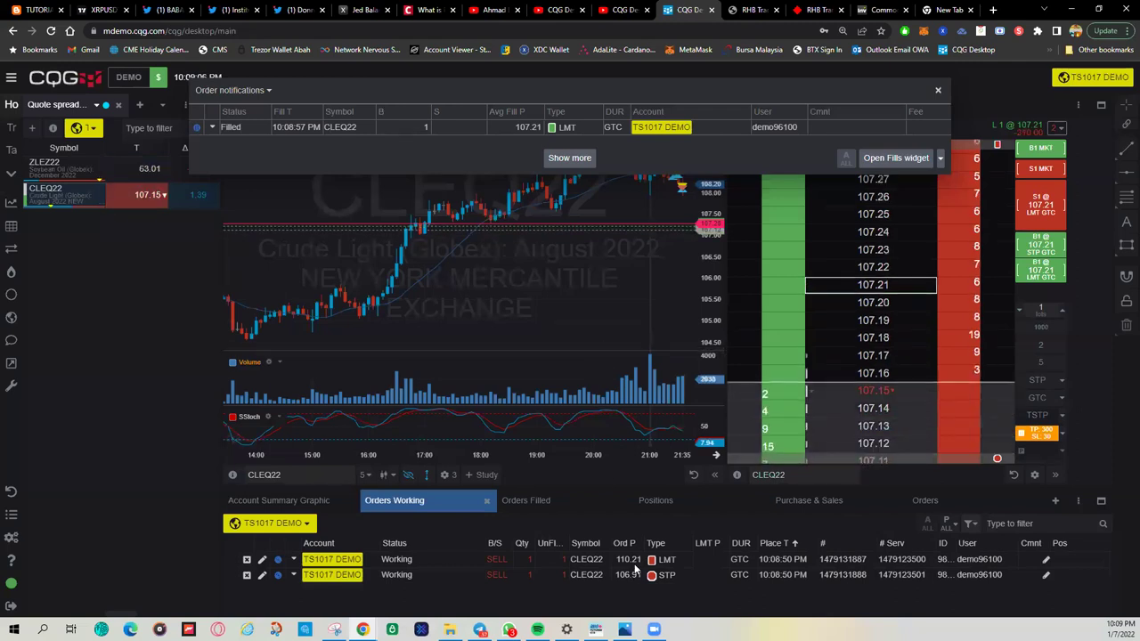
click(262, 559)
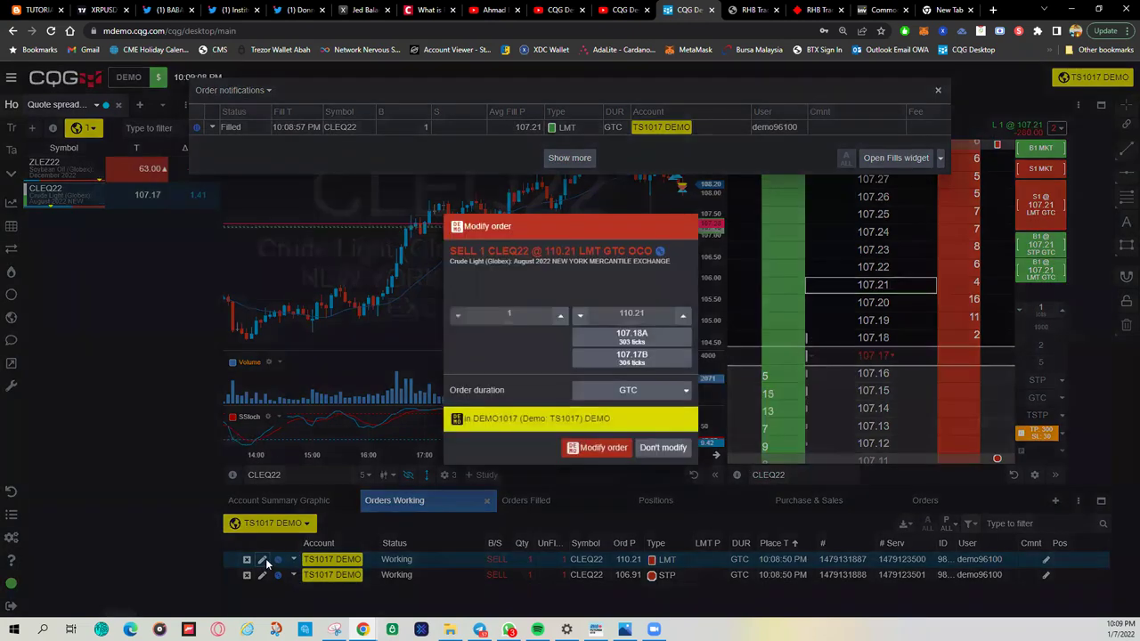
click(651, 448)
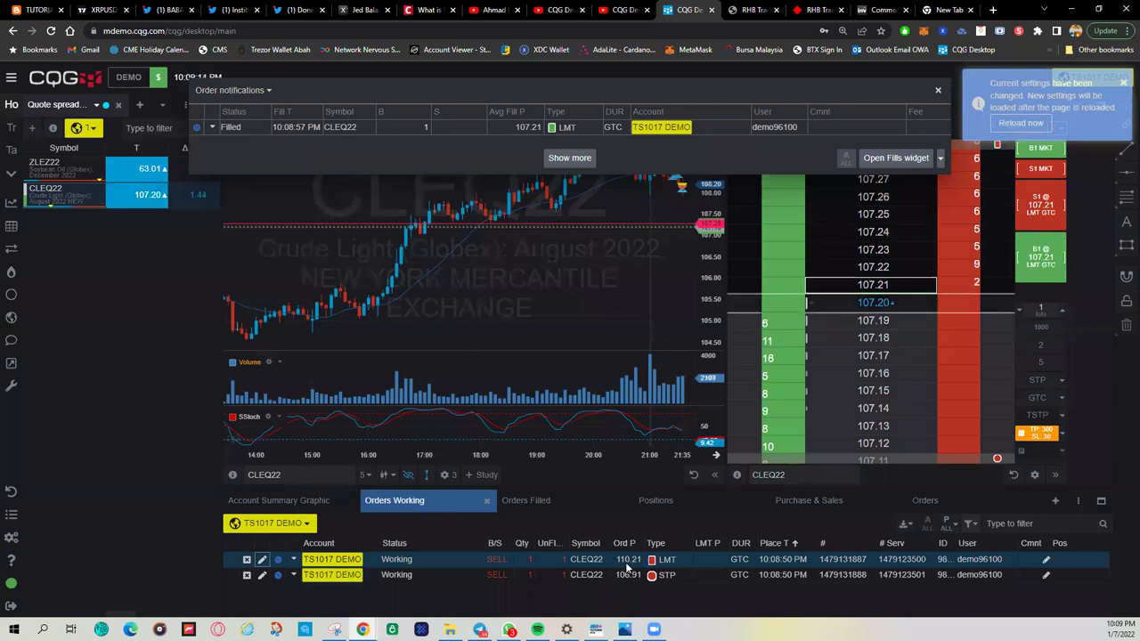
Modify the working target-profit sell limit order on CLEQ22 to a price of 111.00.
click(263, 561)
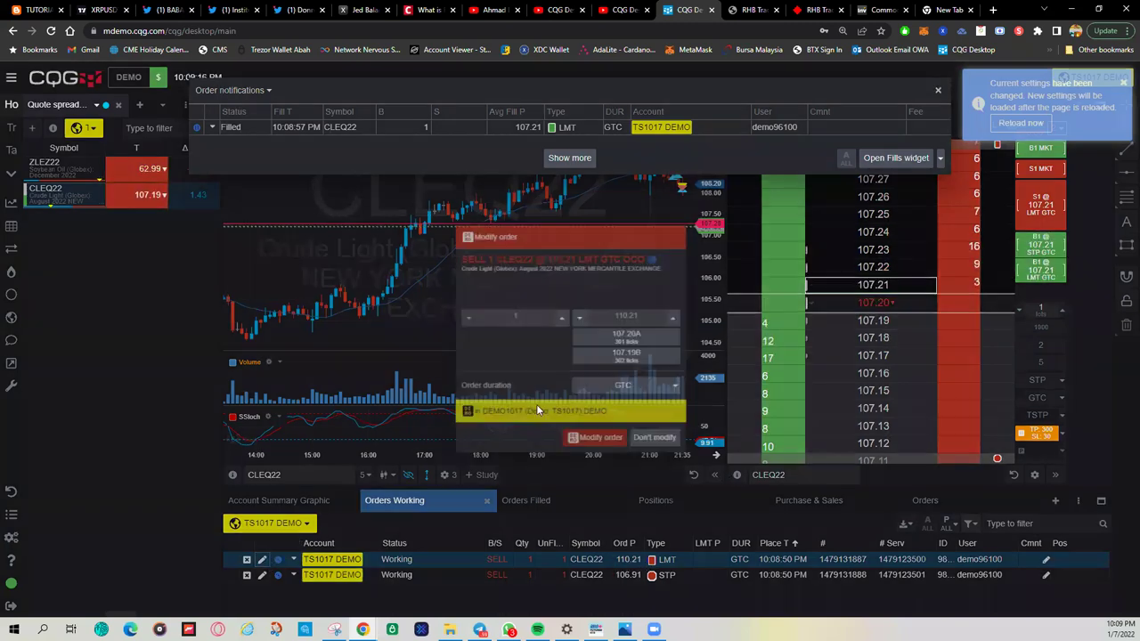
click(651, 312)
text(111)
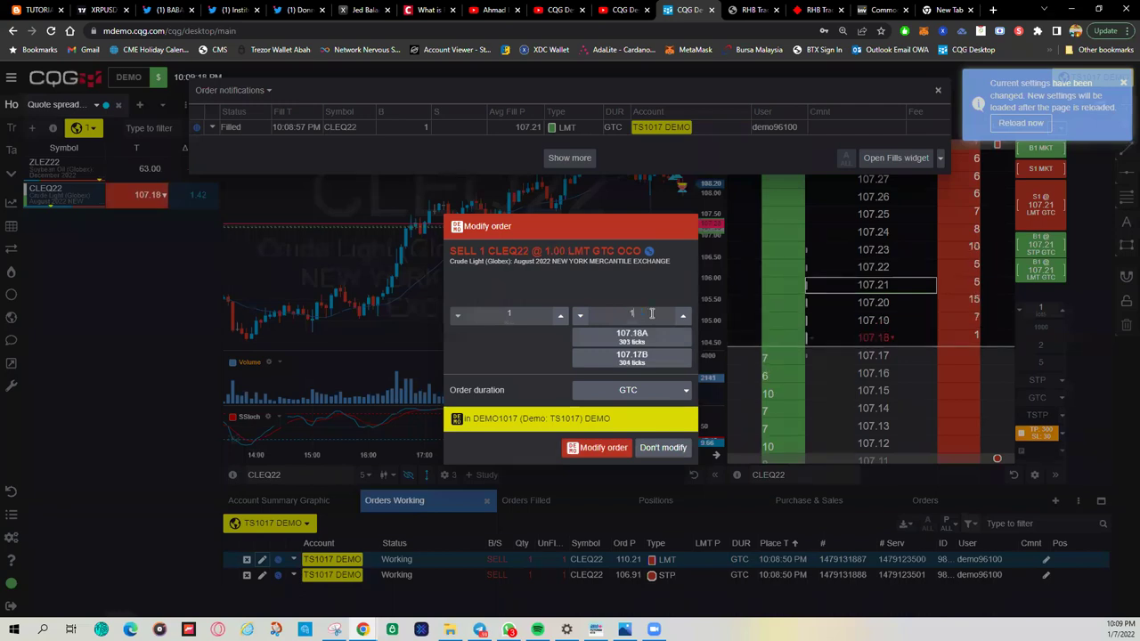
click(604, 447)
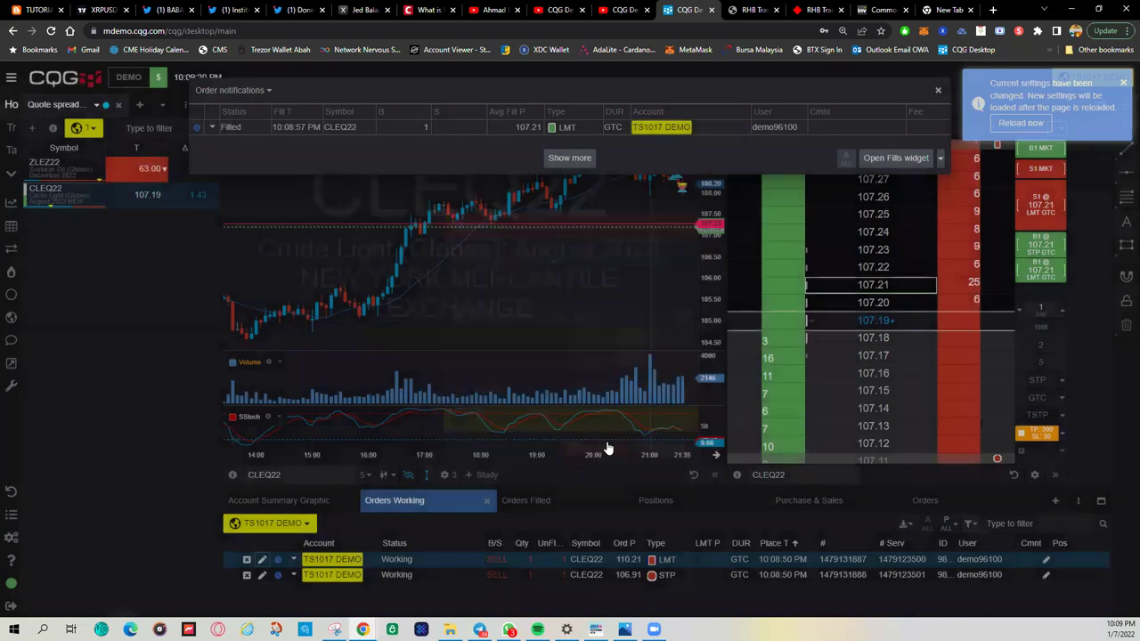
click(616, 409)
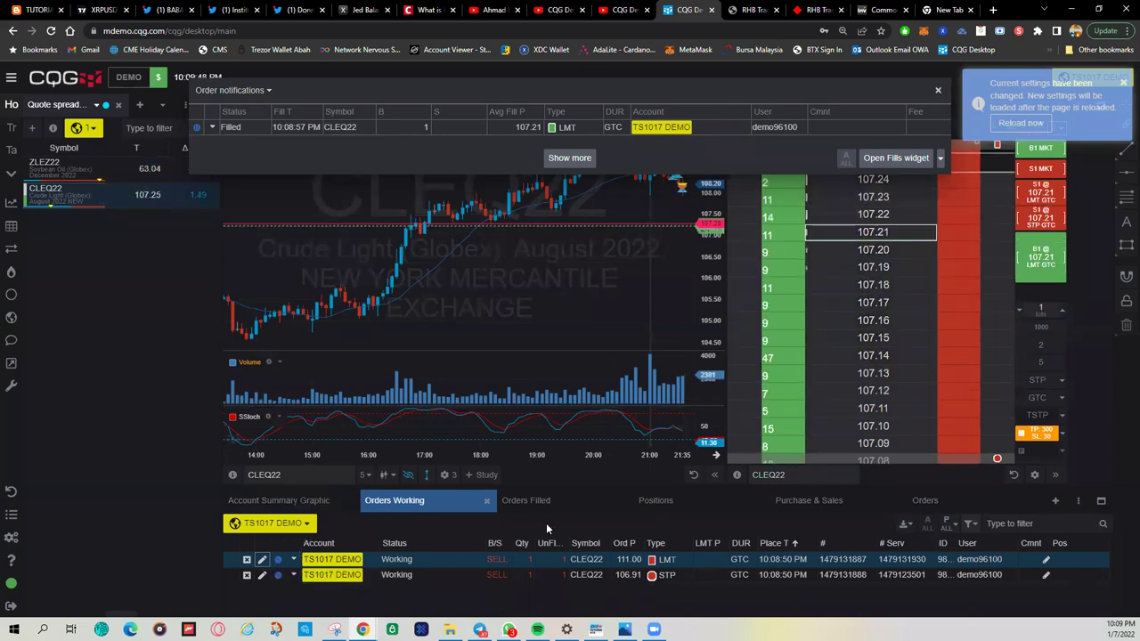
Change the price of the working CLEQ22 sell limit order to 107.50 and submit the modification.
click(263, 560)
click(657, 315)
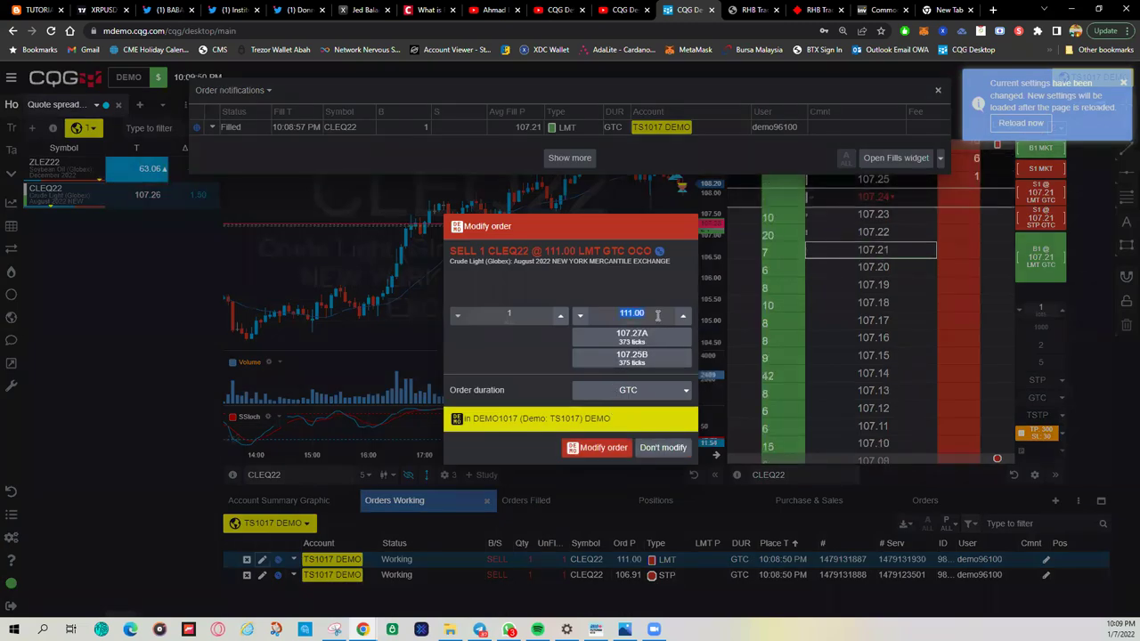
text(107)
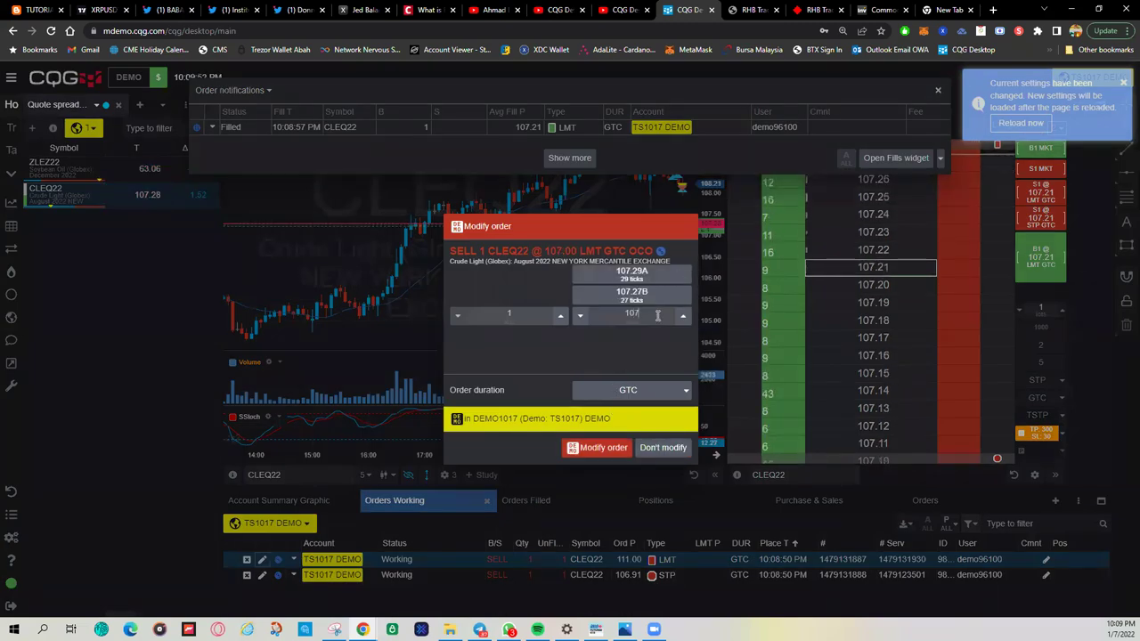
text(.5)
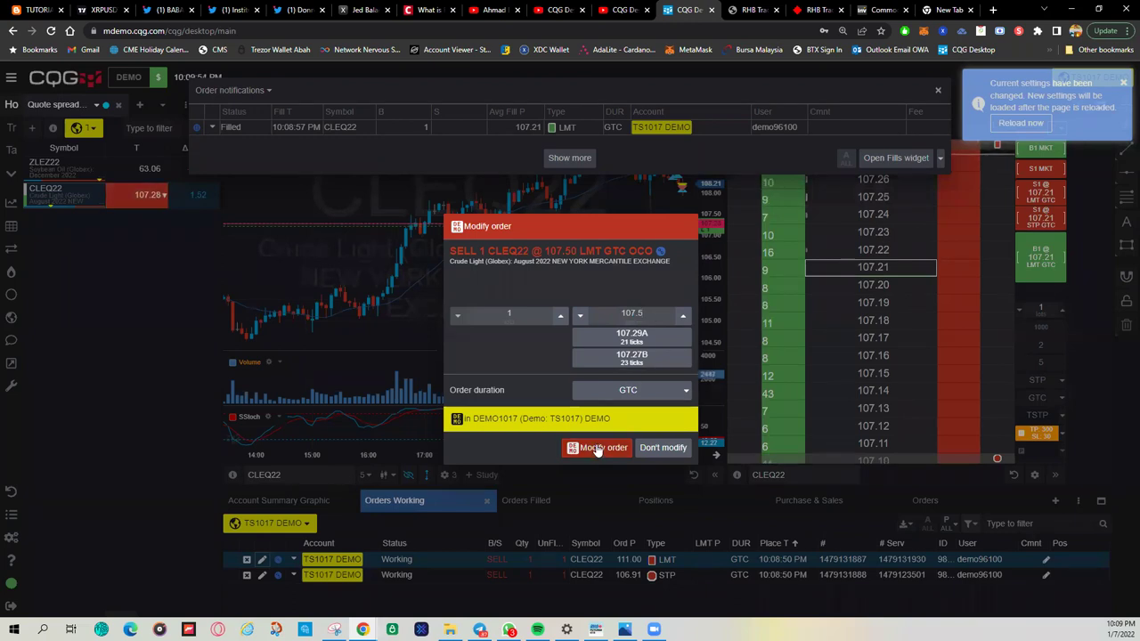
click(597, 448)
click(619, 410)
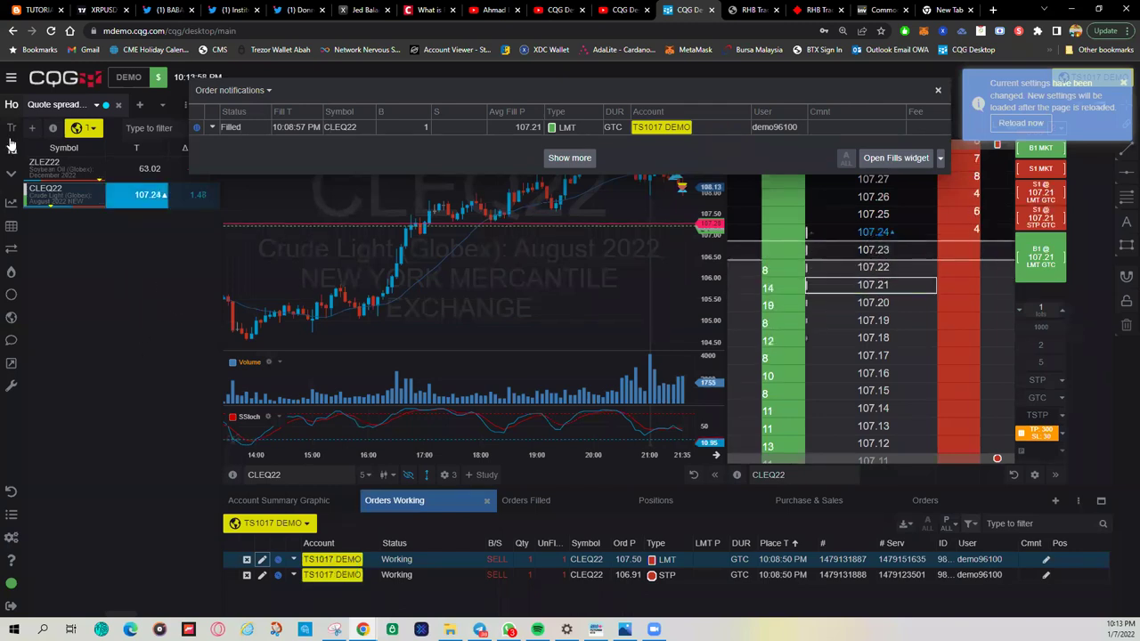
Open the preferences and review the interface, trading, reporting, notification and miscellaneous settings.
mouse_move(24, 233)
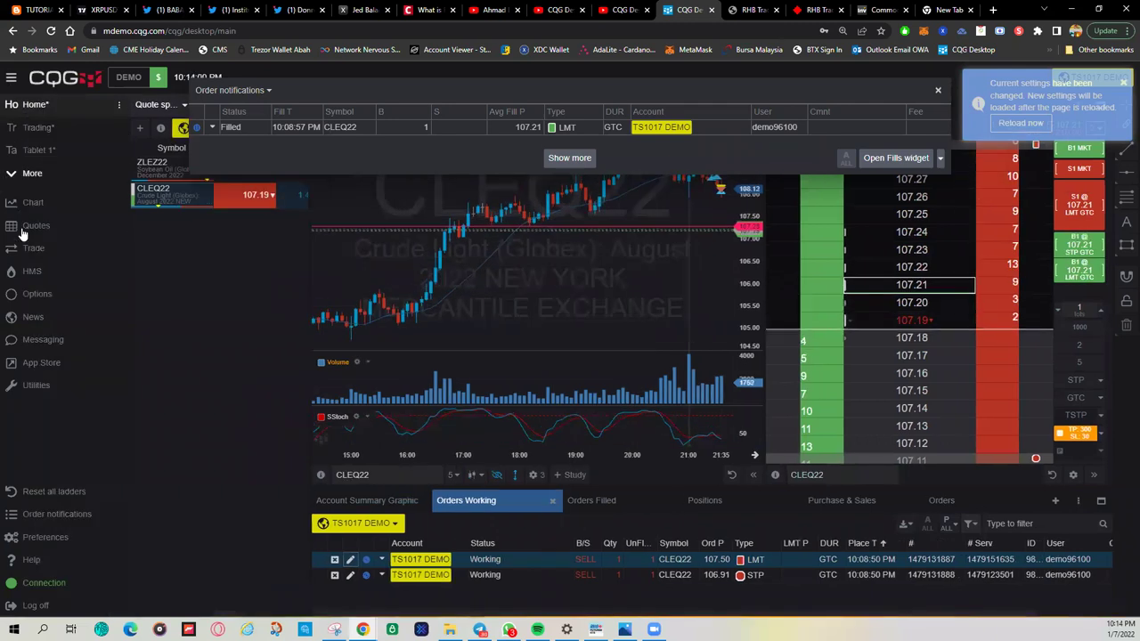
click(173, 529)
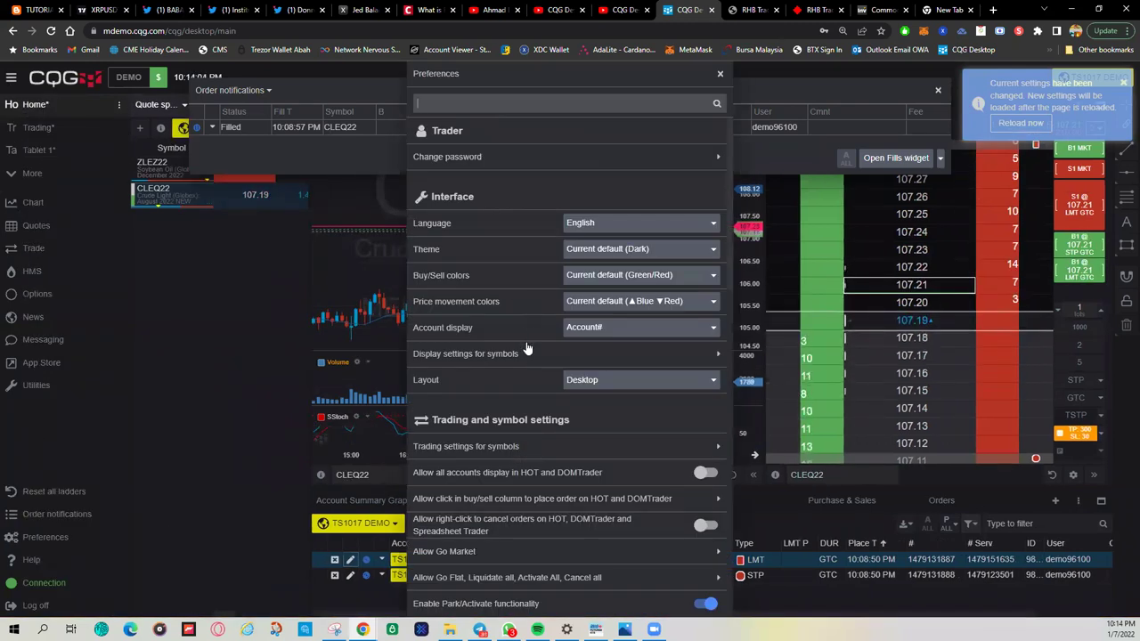
scroll(527, 348, down, 10)
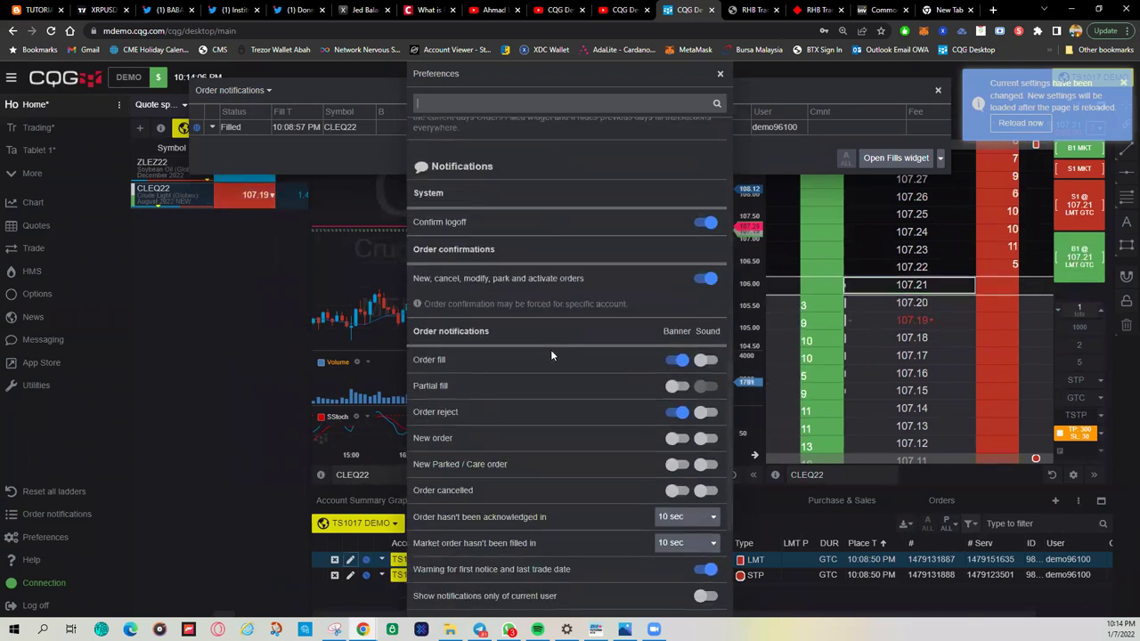
scroll(551, 354, down, 1)
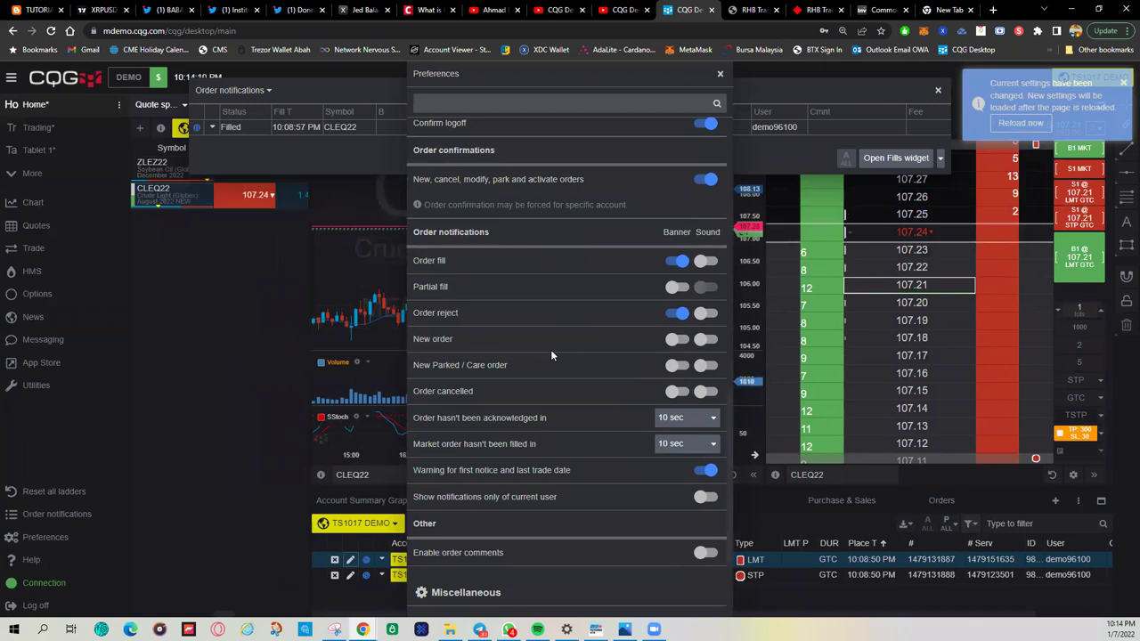
scroll(551, 355, down, 1)
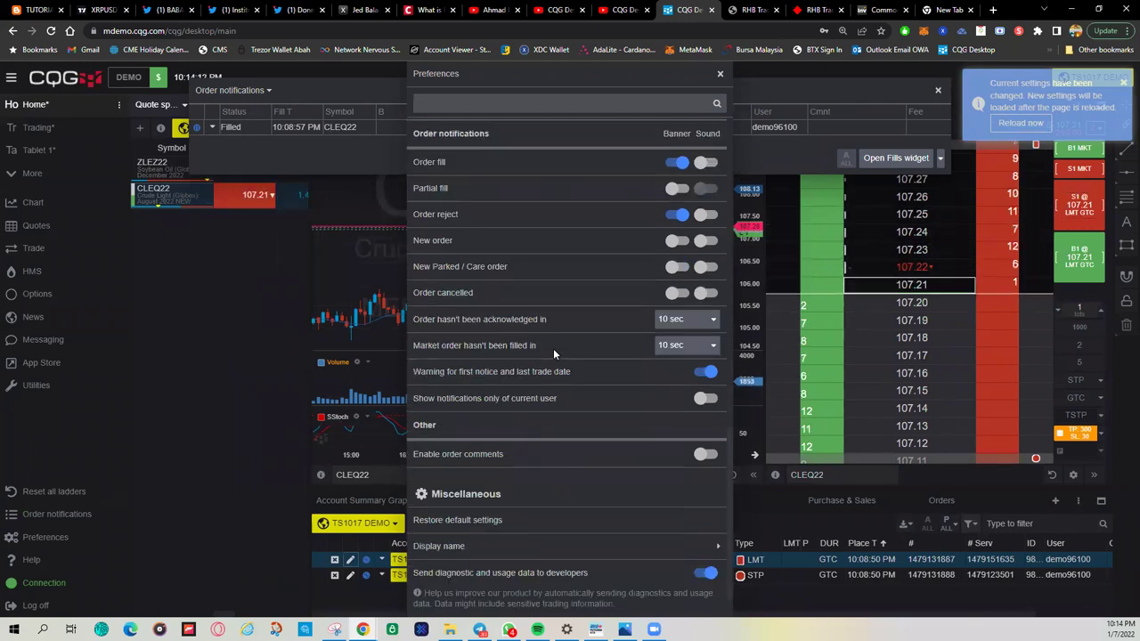
scroll(553, 349, down, 1)
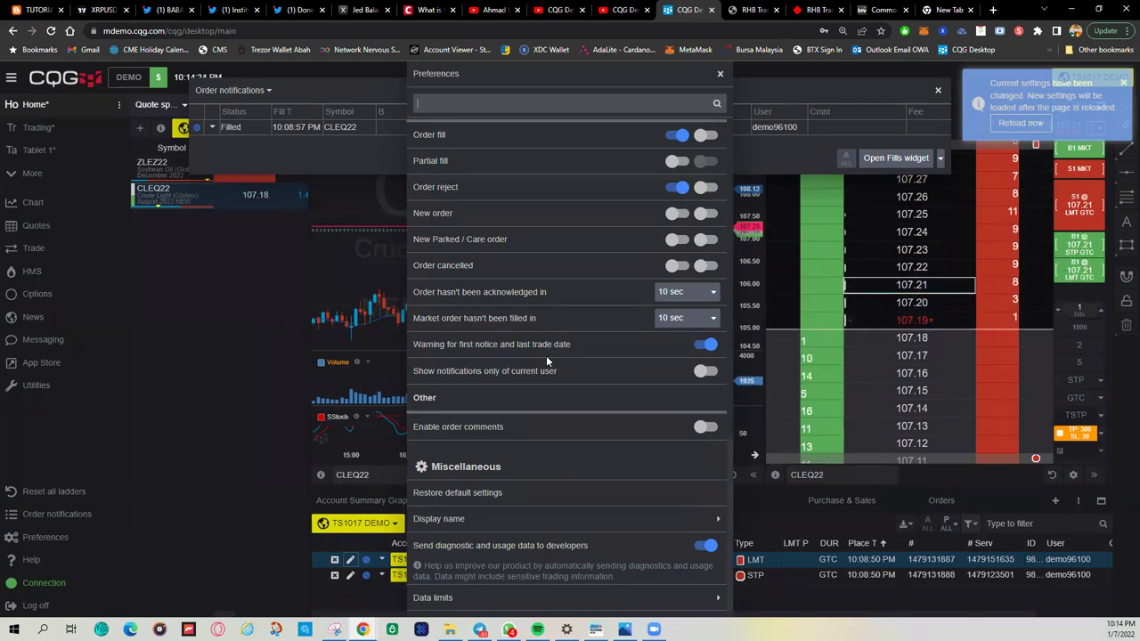
scroll(546, 355, up, 1)
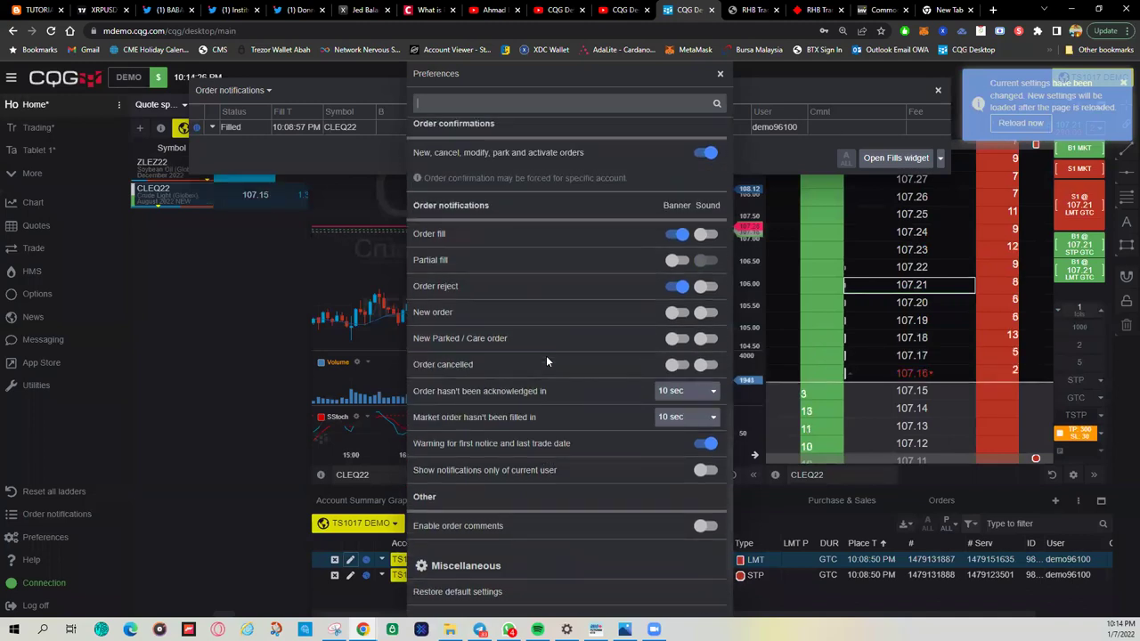
scroll(545, 352, up, 2)
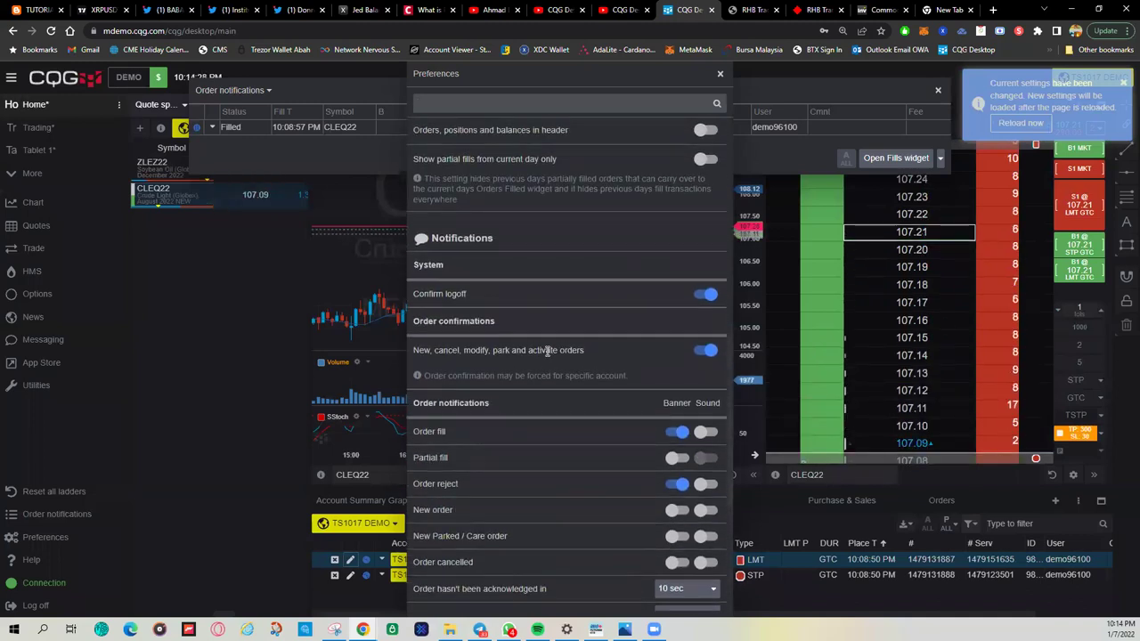
scroll(546, 351, up, 2)
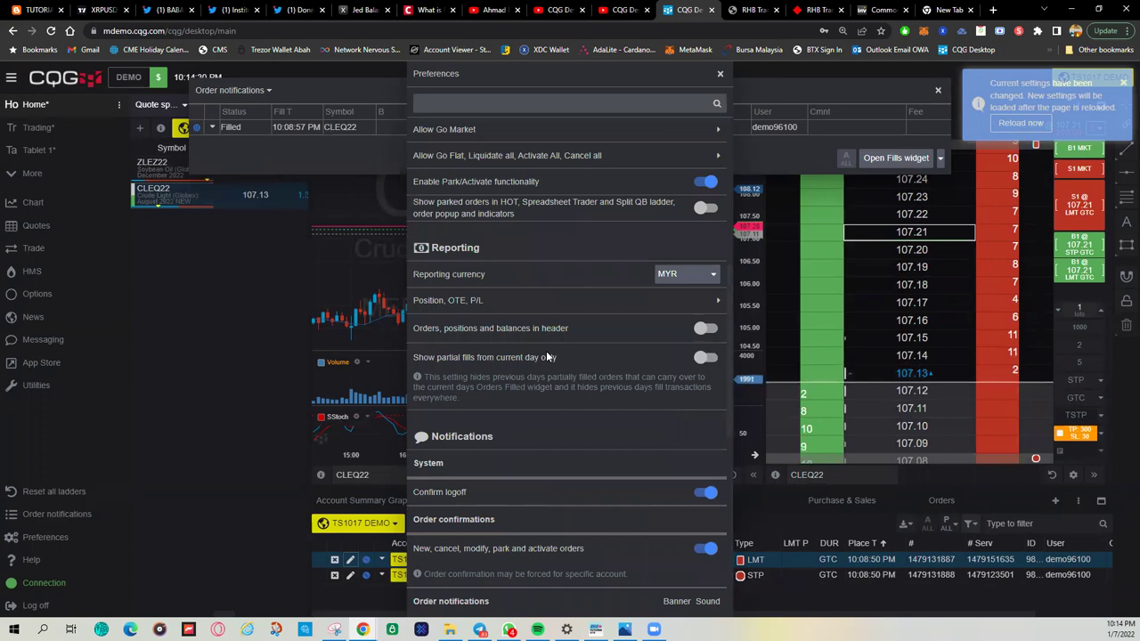
scroll(546, 357, up, 1)
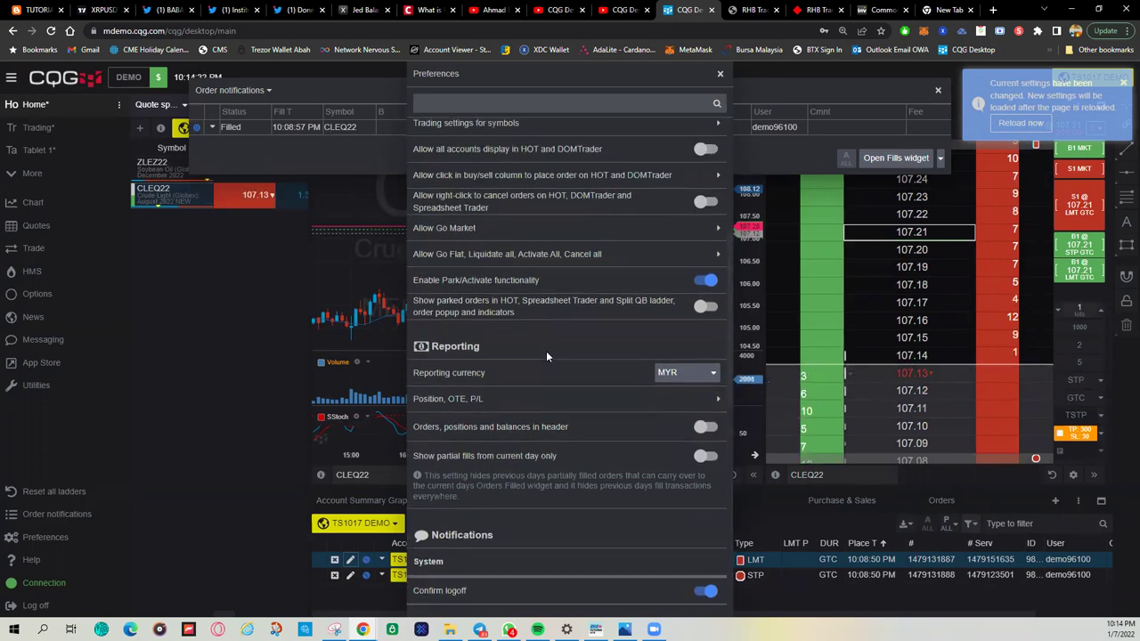
scroll(546, 351, up, 1)
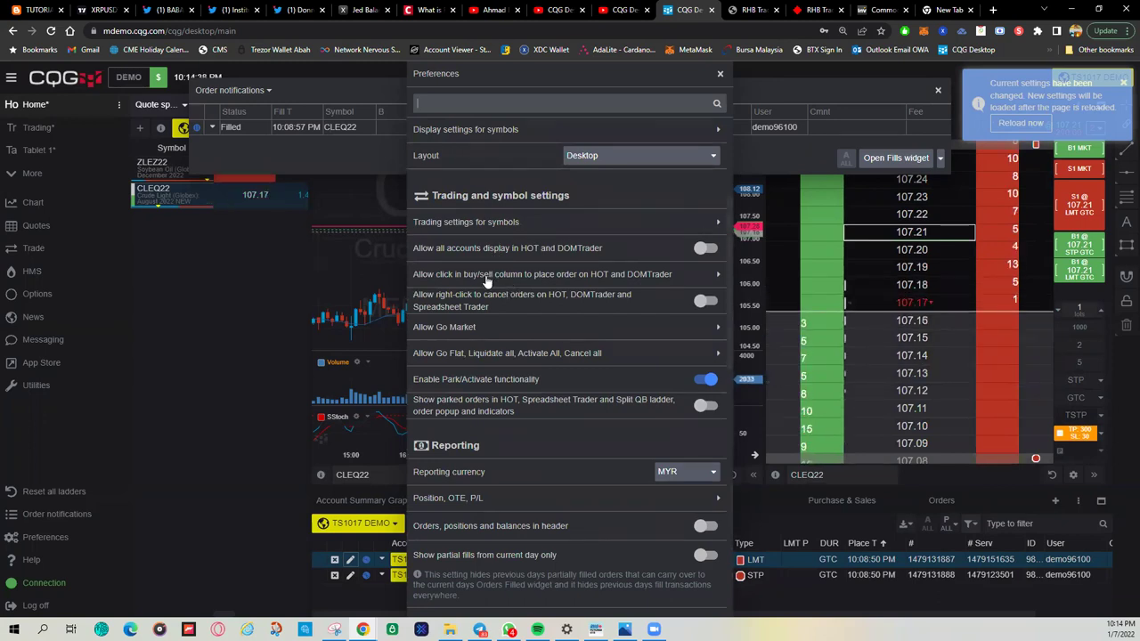
scroll(485, 329, up, 2)
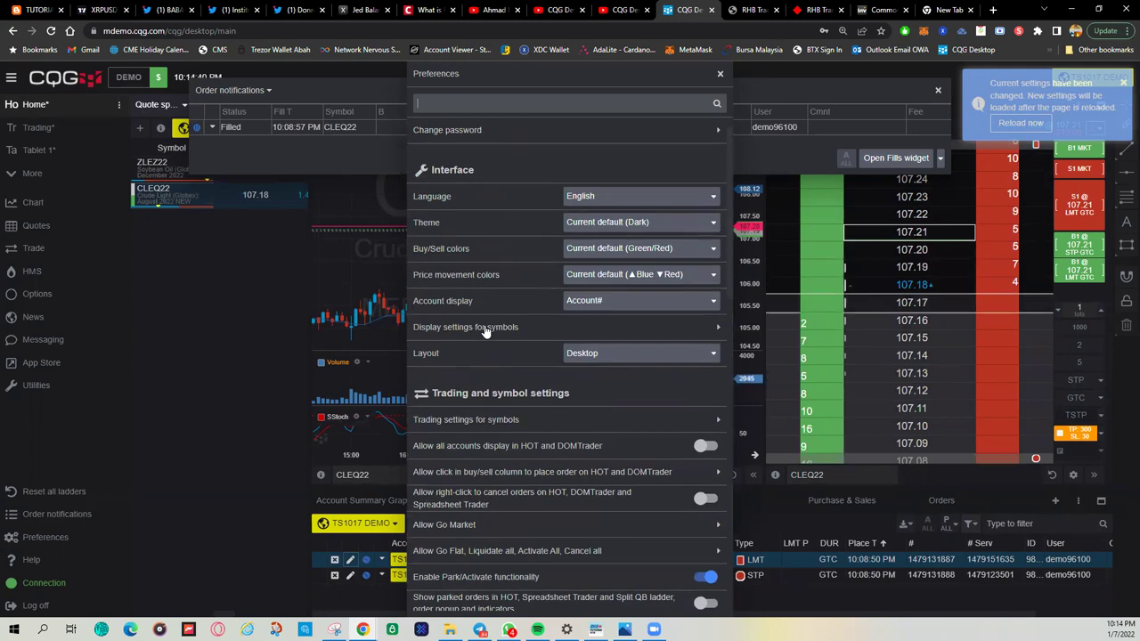
scroll(485, 329, up, 1)
scroll(485, 329, down, 3)
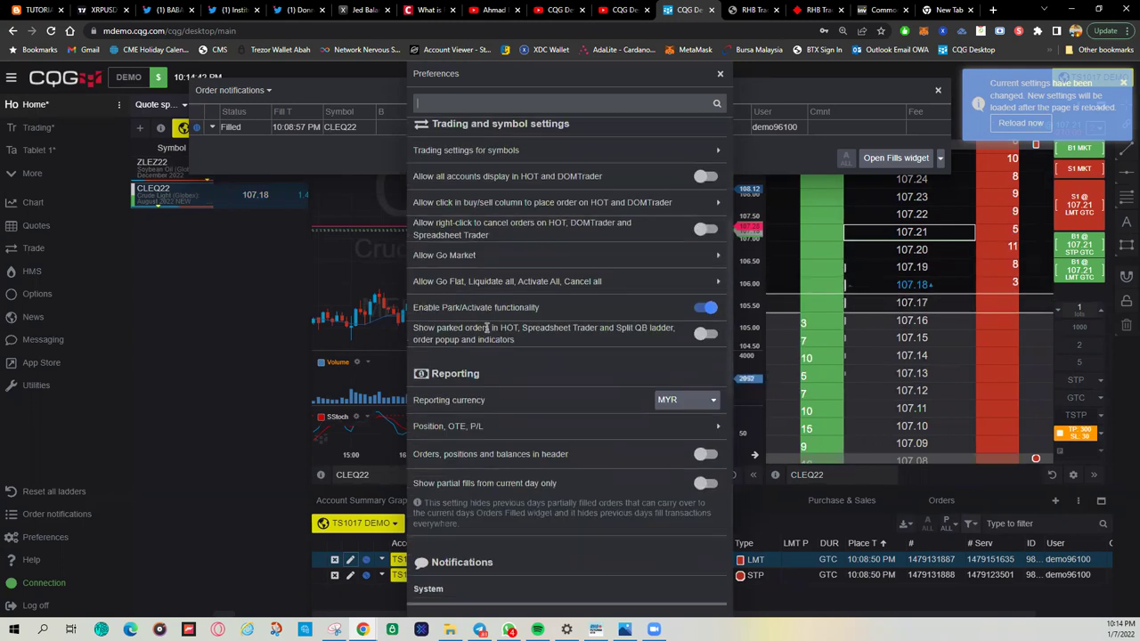
scroll(486, 328, down, 2)
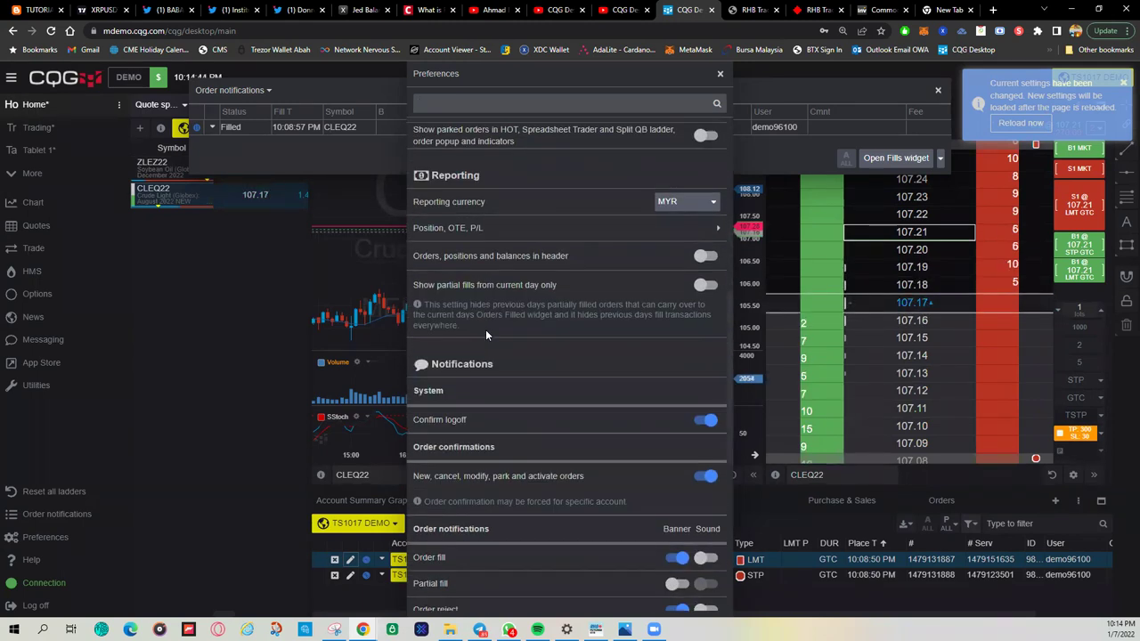
scroll(485, 329, down, 2)
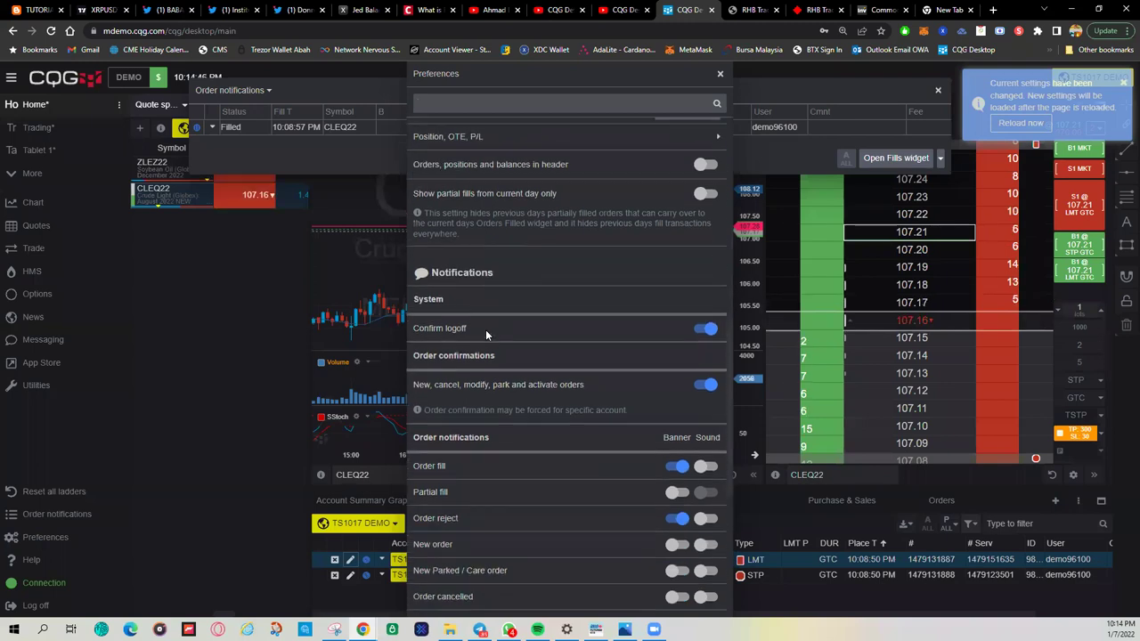
scroll(485, 334, down, 1)
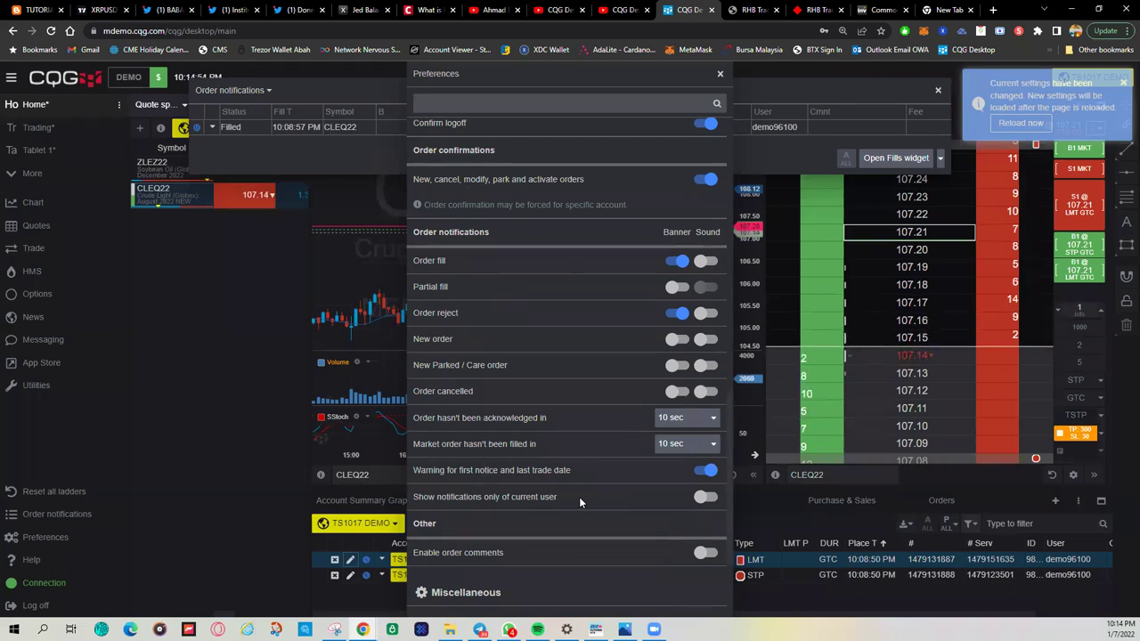
scroll(579, 497, down, 3)
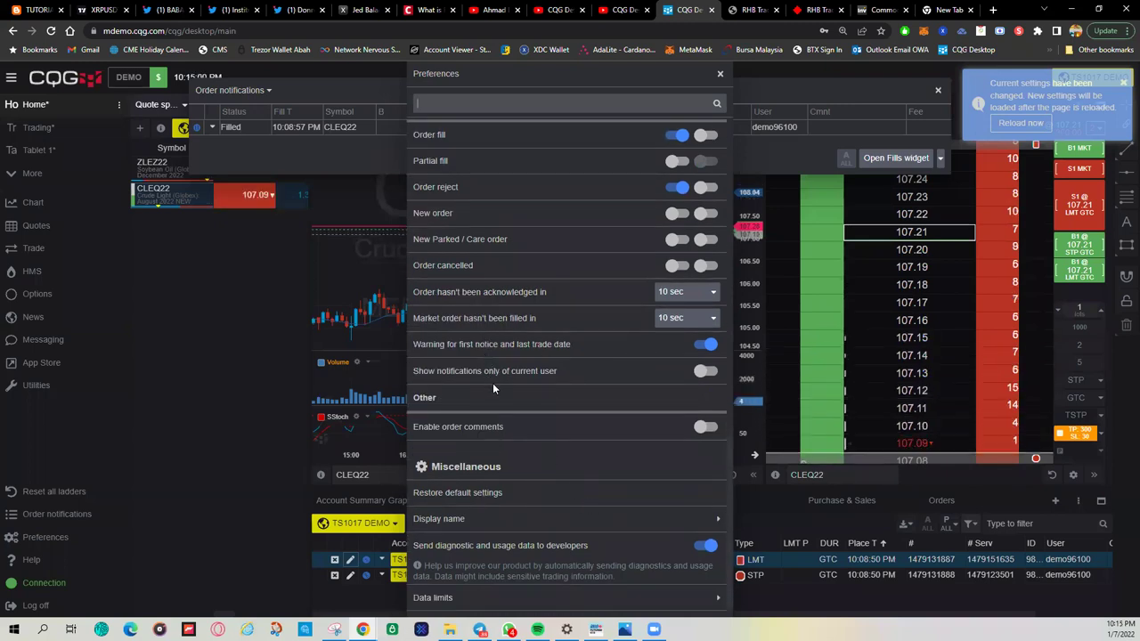
scroll(503, 373, up, 2)
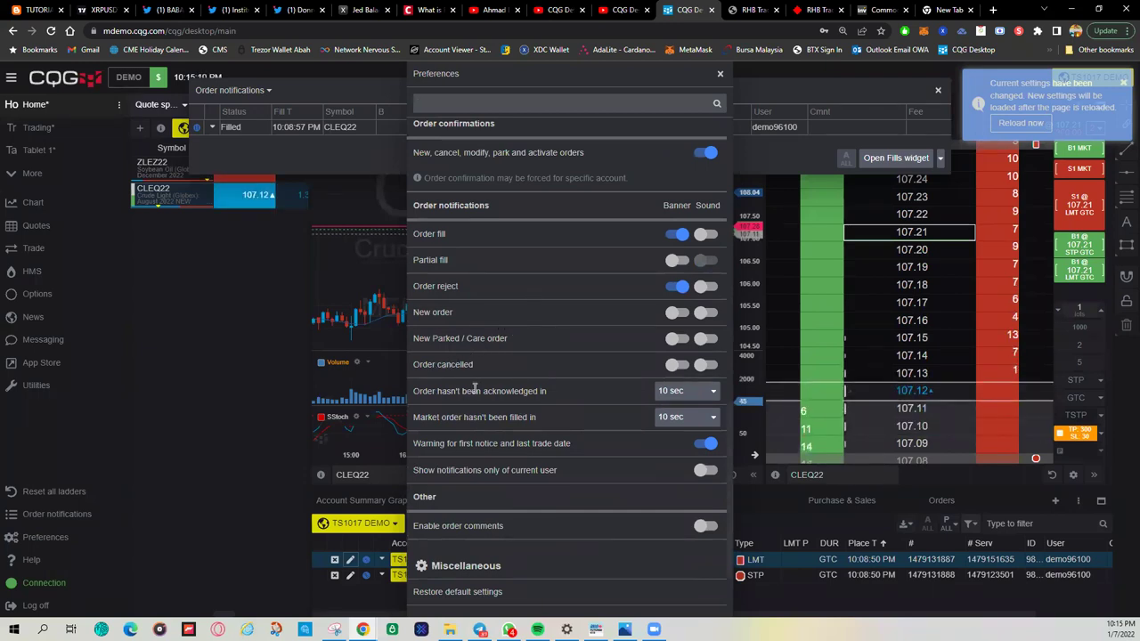
Turn off order confirmations for new, cancel, modify, park and activate orders in the notification preferences.
scroll(475, 389, up, 1)
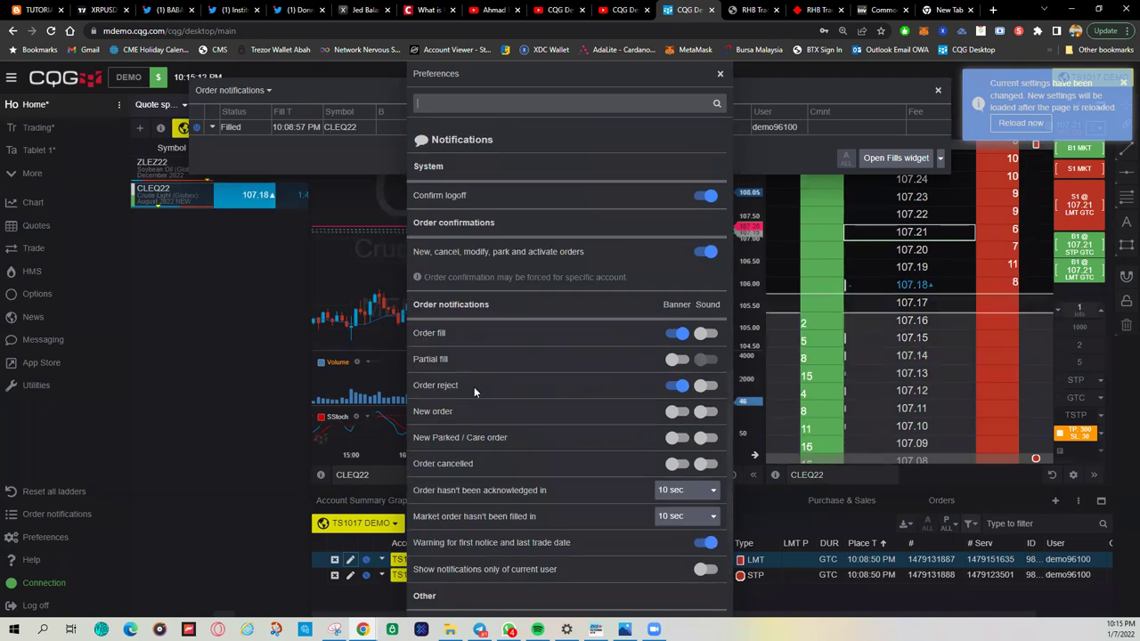
scroll(525, 285, up, 1)
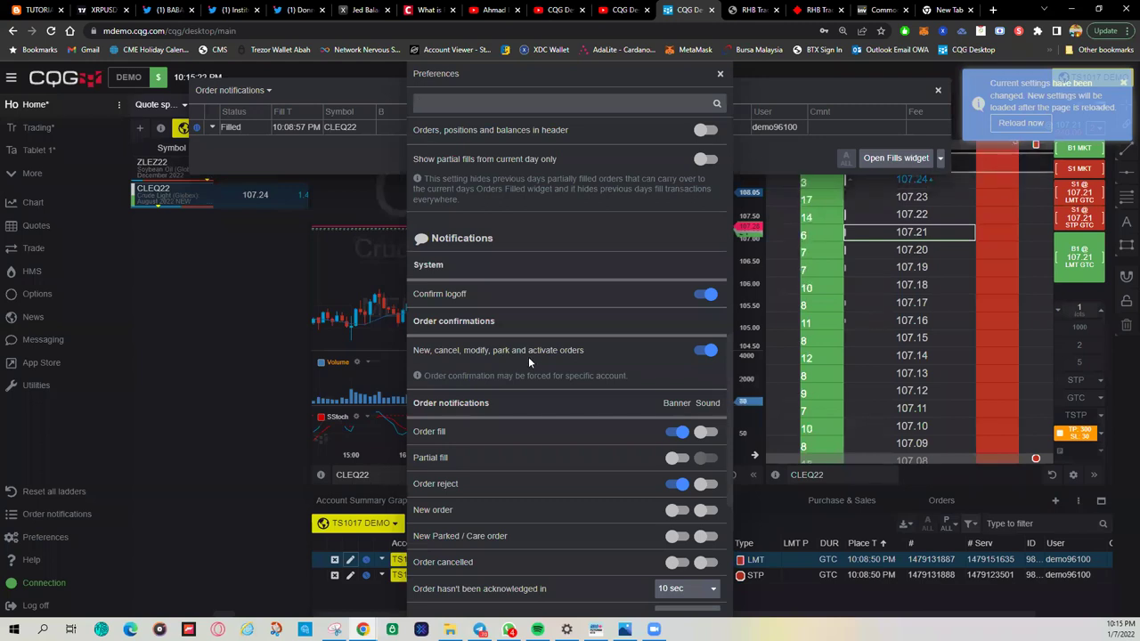
click(703, 351)
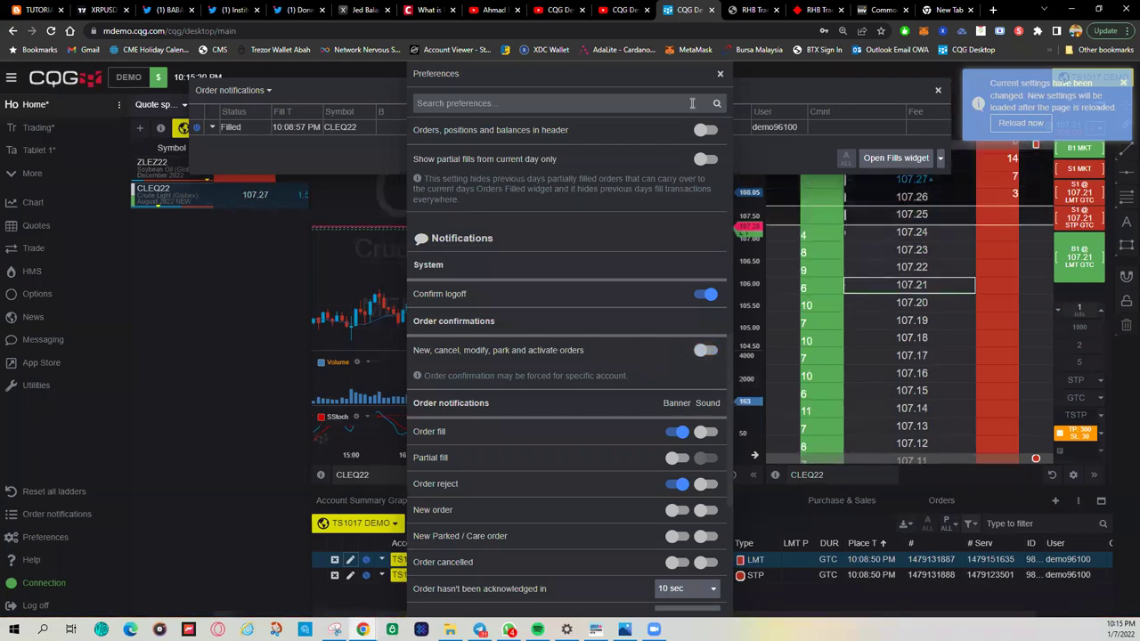
Close the preferences and order notifications, and go flat on the CLEQ22 position, dismissing the resulting fill notification.
click(718, 75)
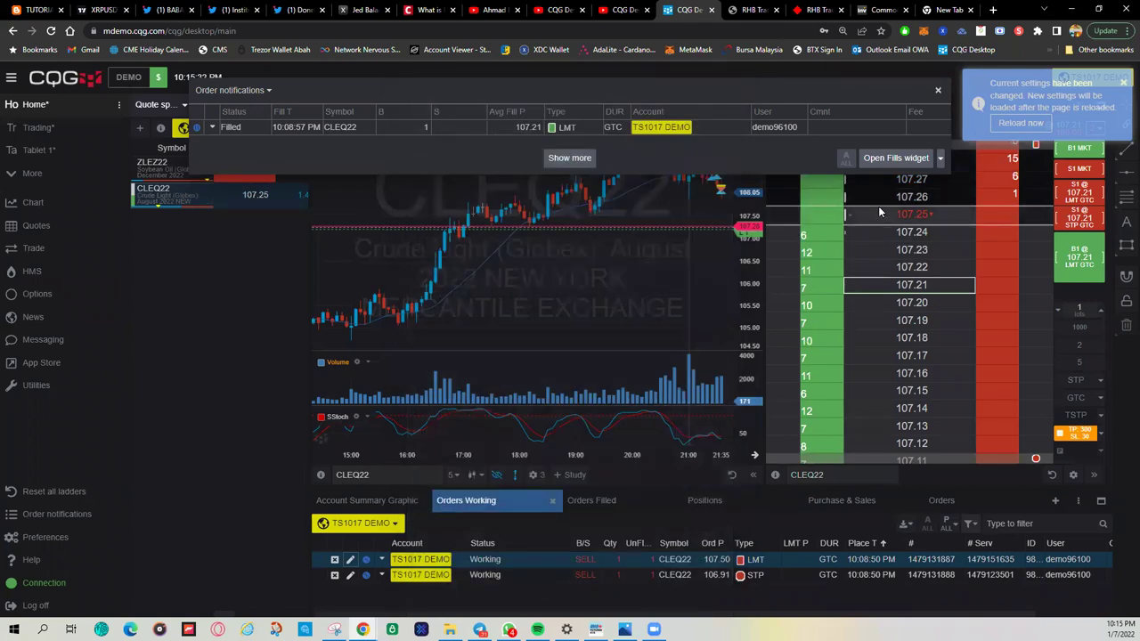
click(937, 90)
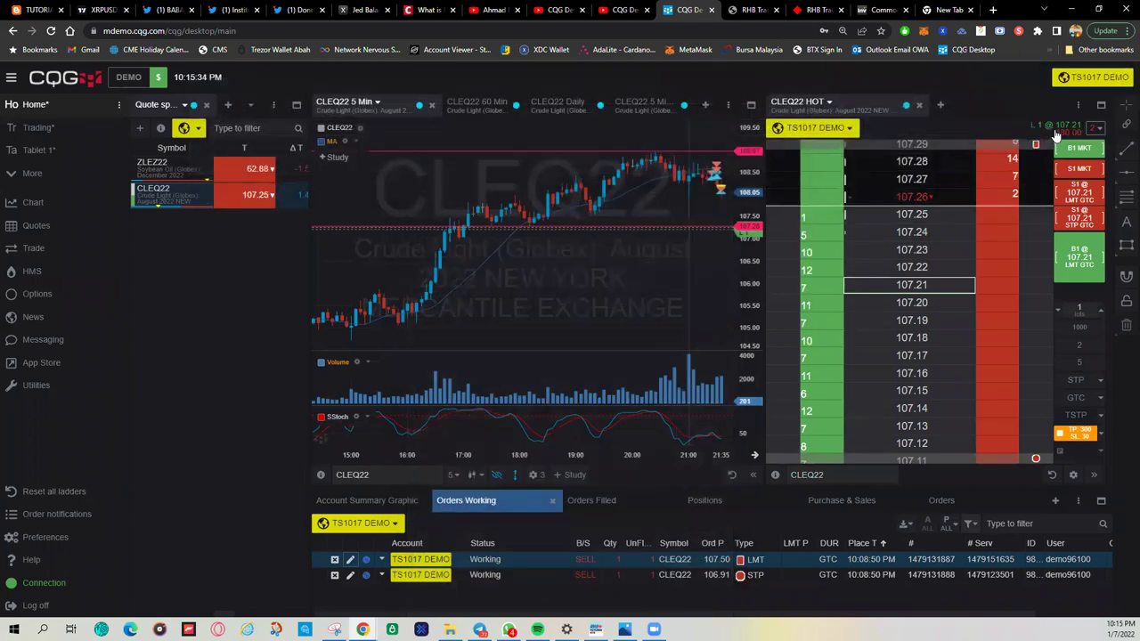
click(1055, 132)
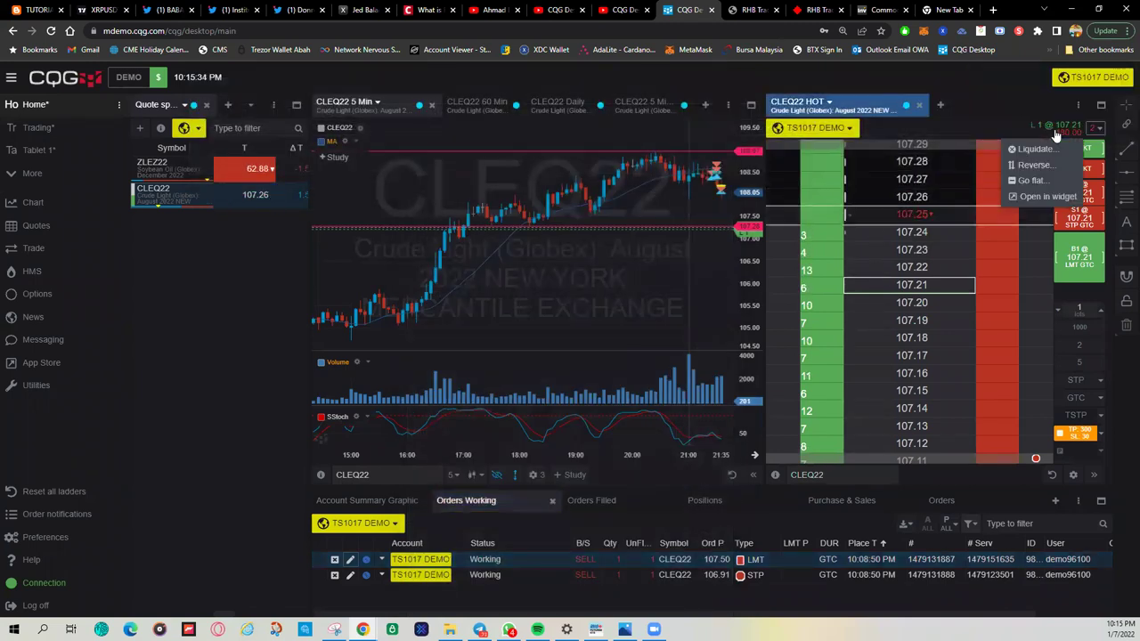
click(1031, 180)
click(646, 430)
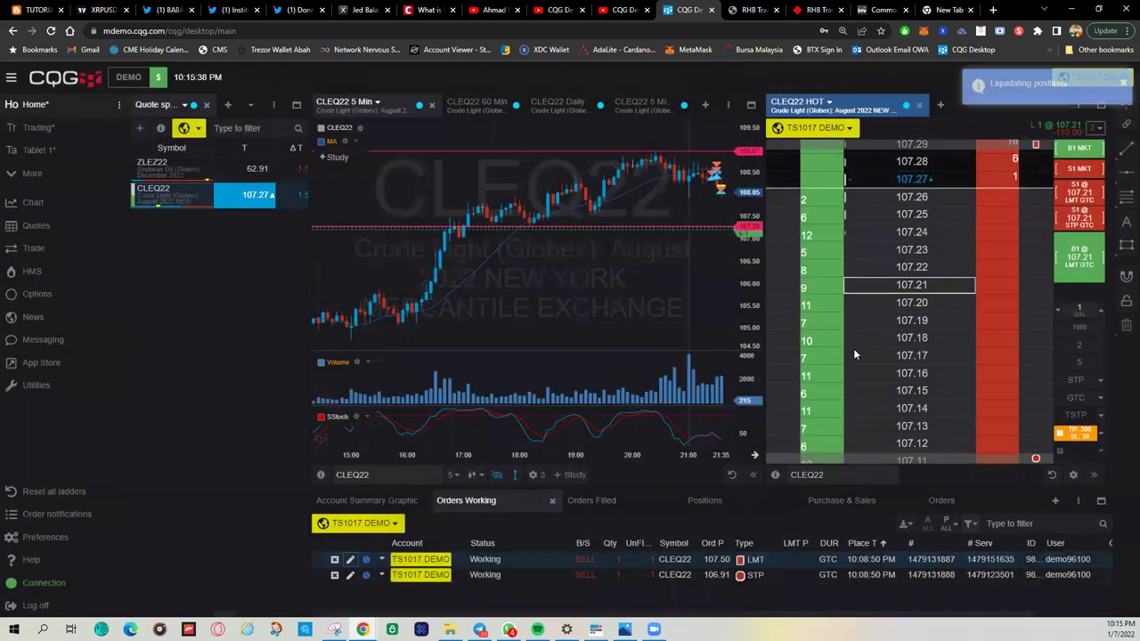
click(938, 91)
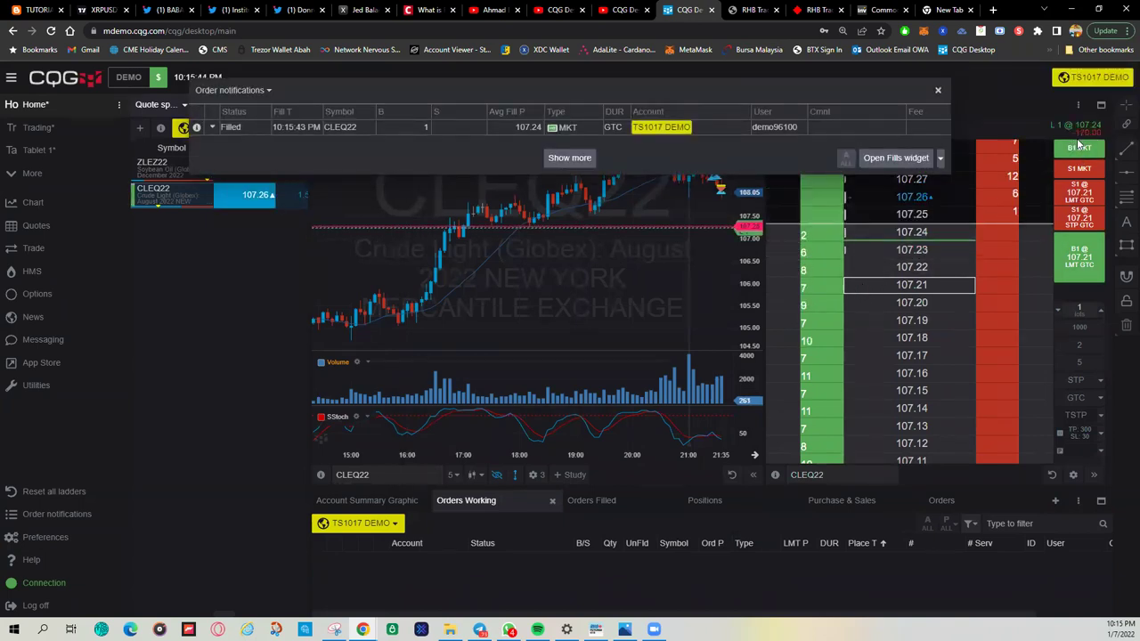
Sell 1 CLEQ22 lot at market and place a 1-lot buy limit order at 107.17 on the price ladder.
click(1078, 168)
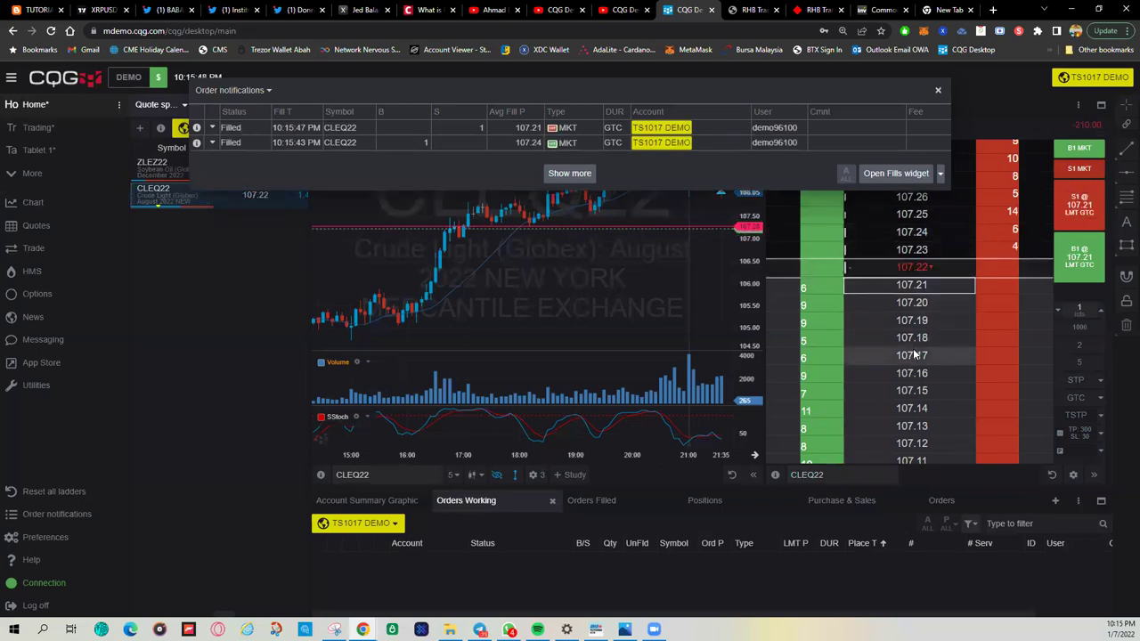
click(813, 357)
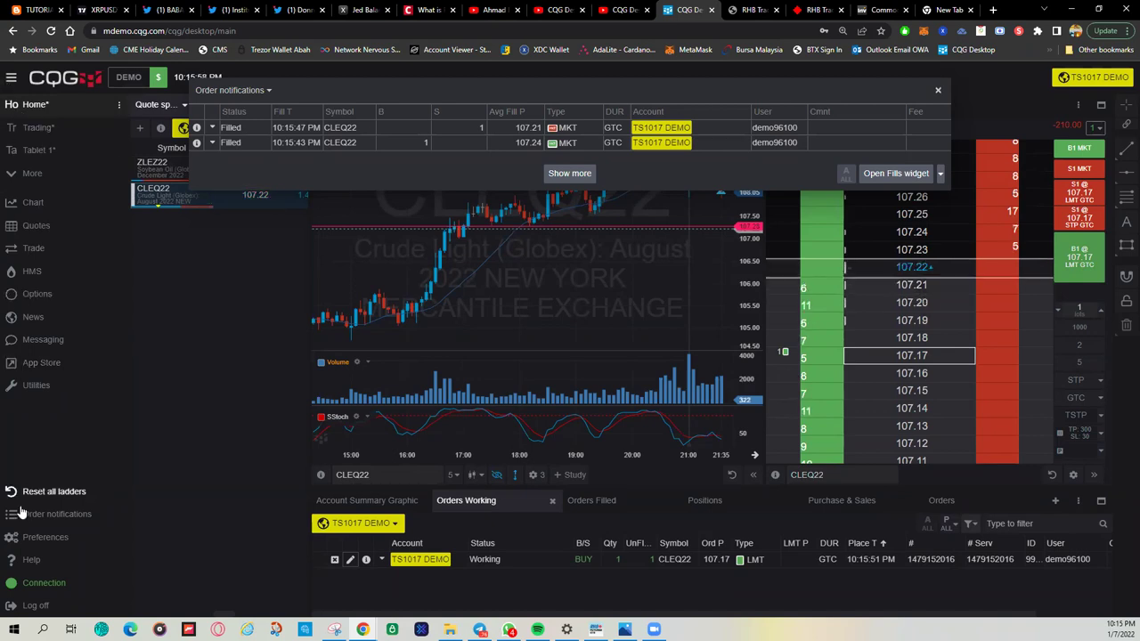
Enable order confirmations for new, cancel, modify, park and activate orders in the preferences, and dismiss the order notifications.
click(45, 537)
scroll(516, 433, down, 5)
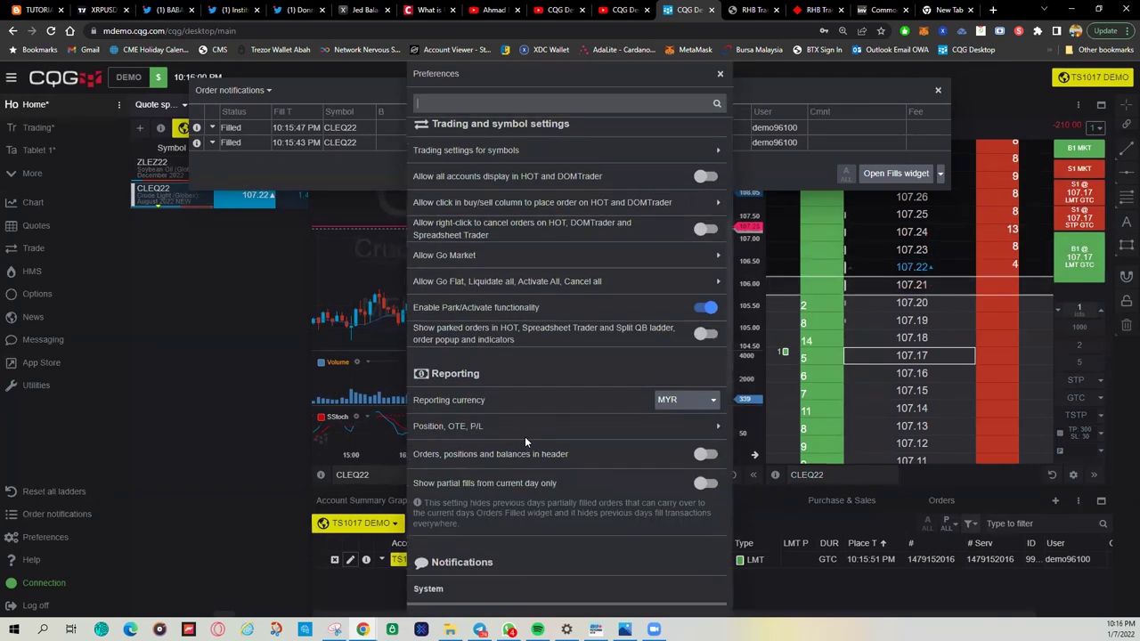
scroll(545, 392, down, 3)
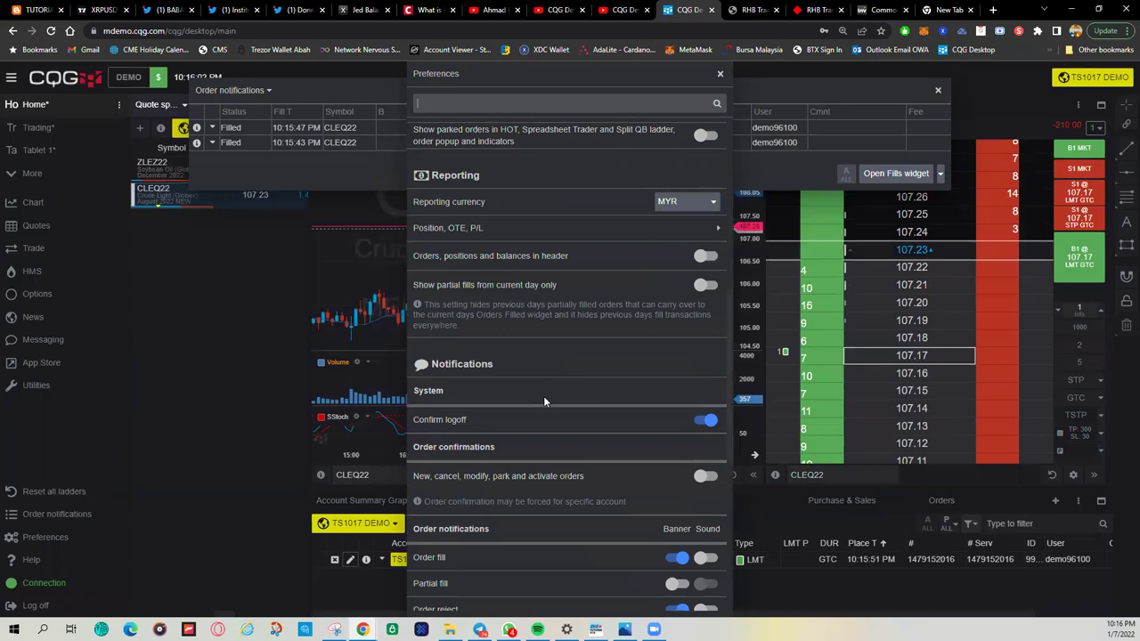
click(697, 479)
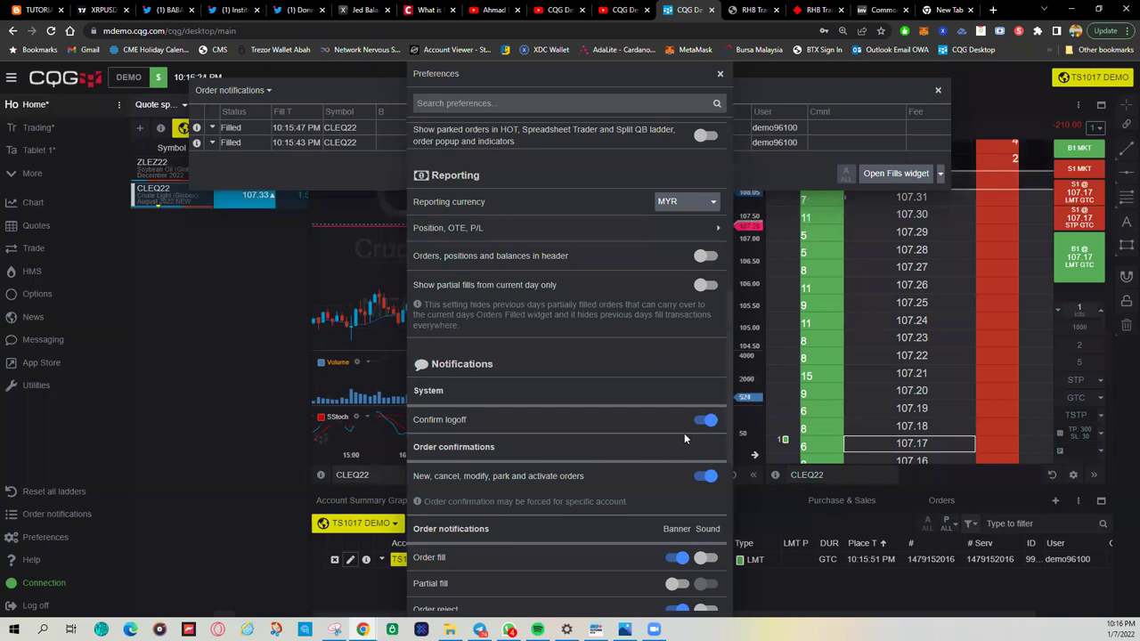
click(720, 74)
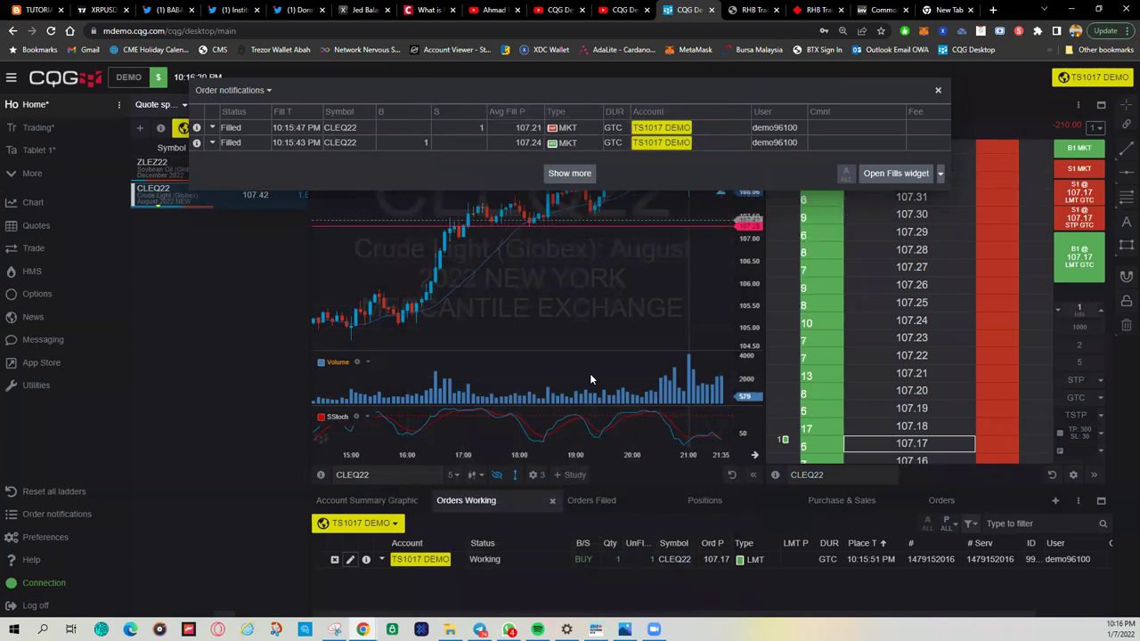
click(939, 93)
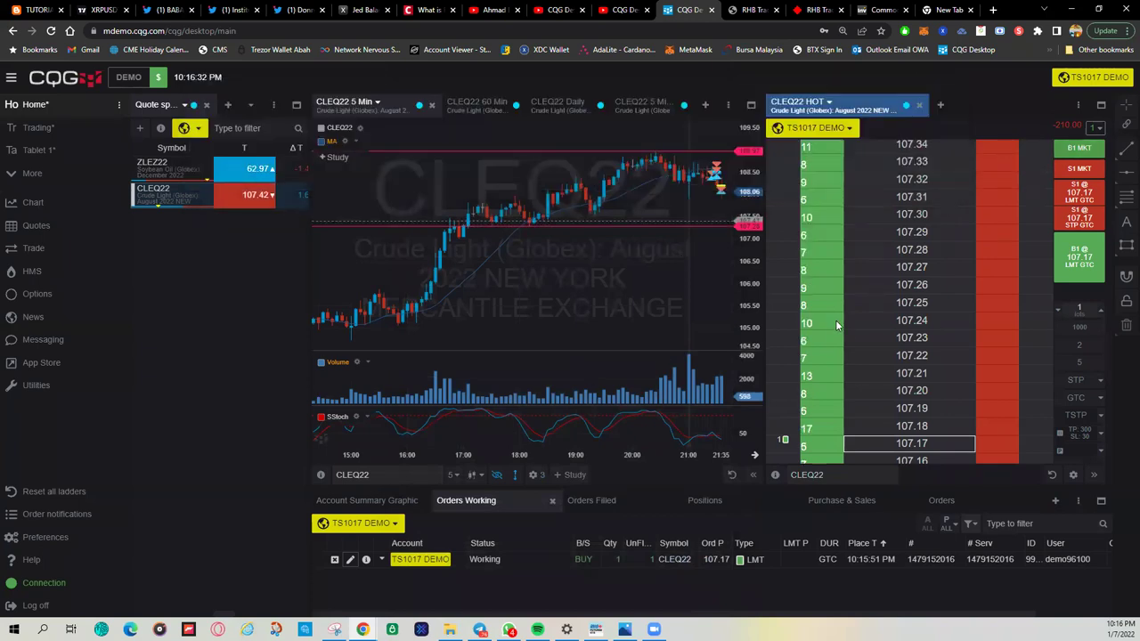
Cancel the working CLEQ22 buy limit order at 107.17 and confirm the cancellation.
click(1094, 127)
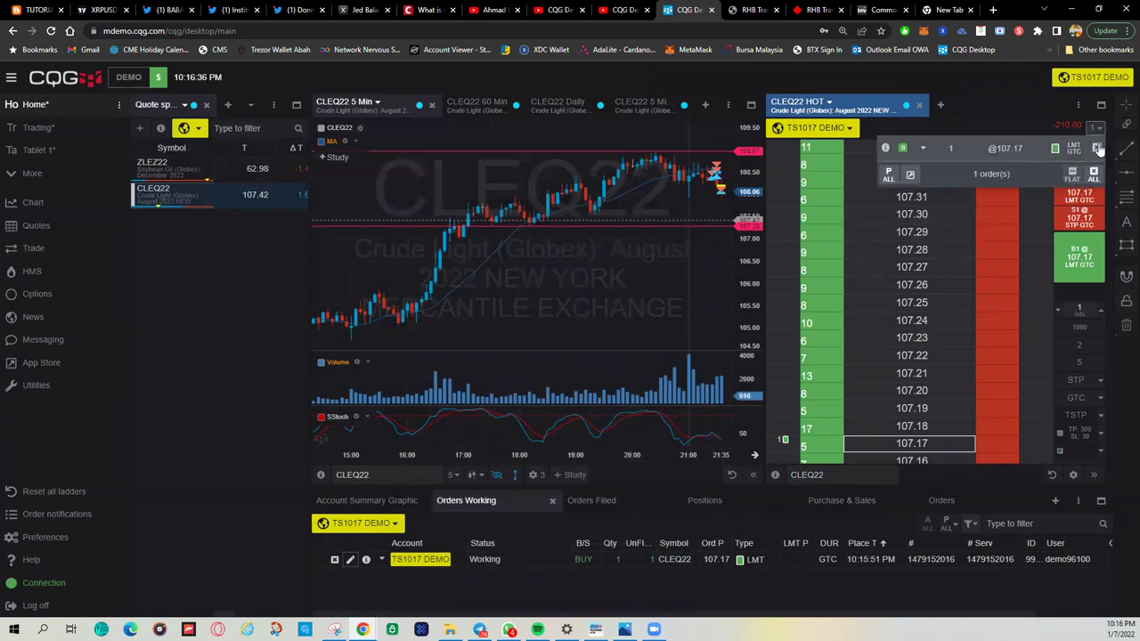
click(1099, 148)
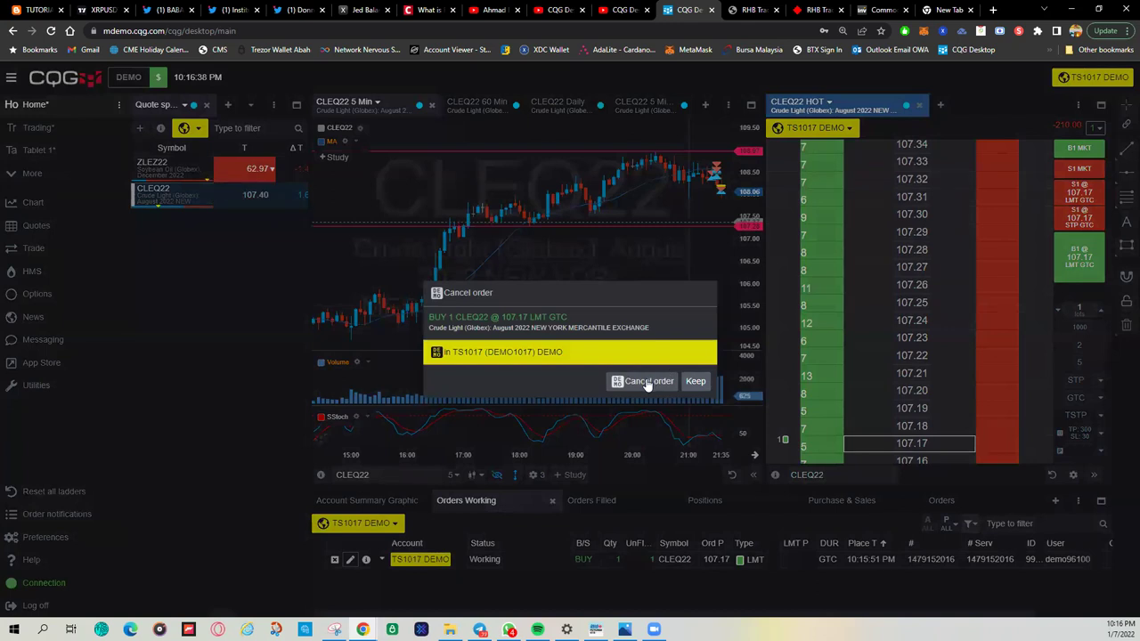
click(647, 382)
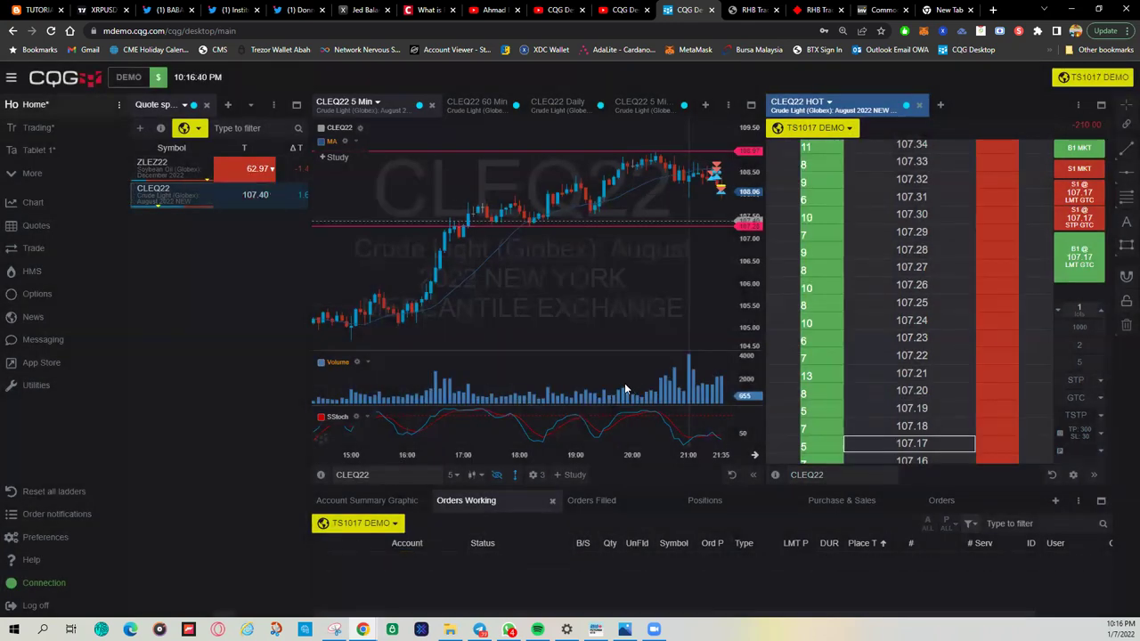
mouse_move(623, 384)
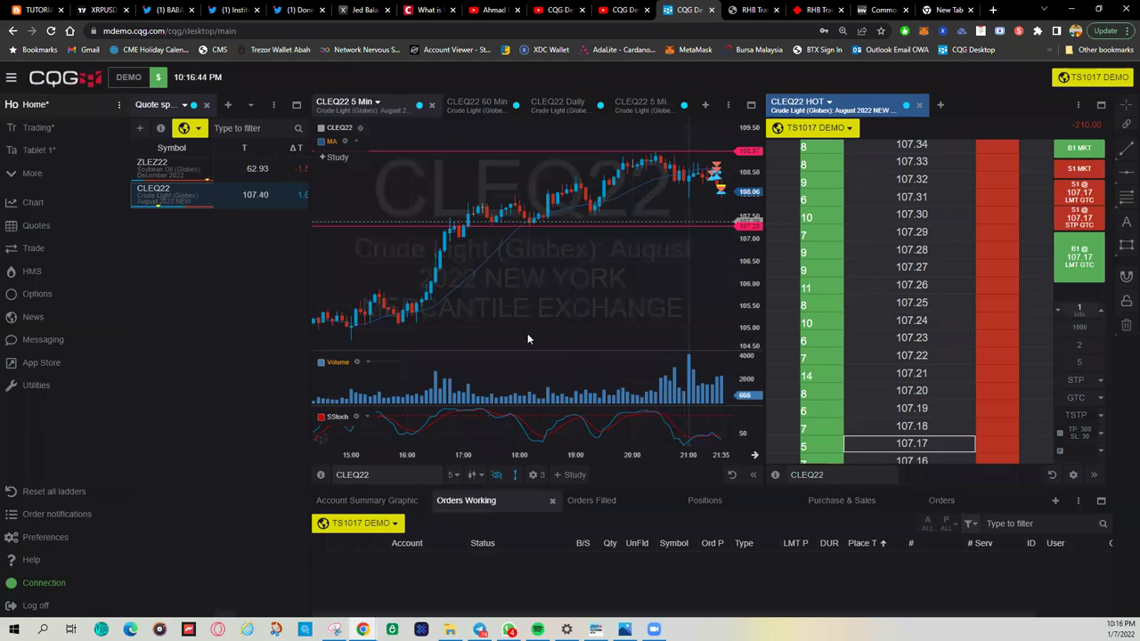
Collapse the side menu and buy 1 CLEQ22 lot at market with confirmation, moving the fill notification clear of the position details.
click(13, 78)
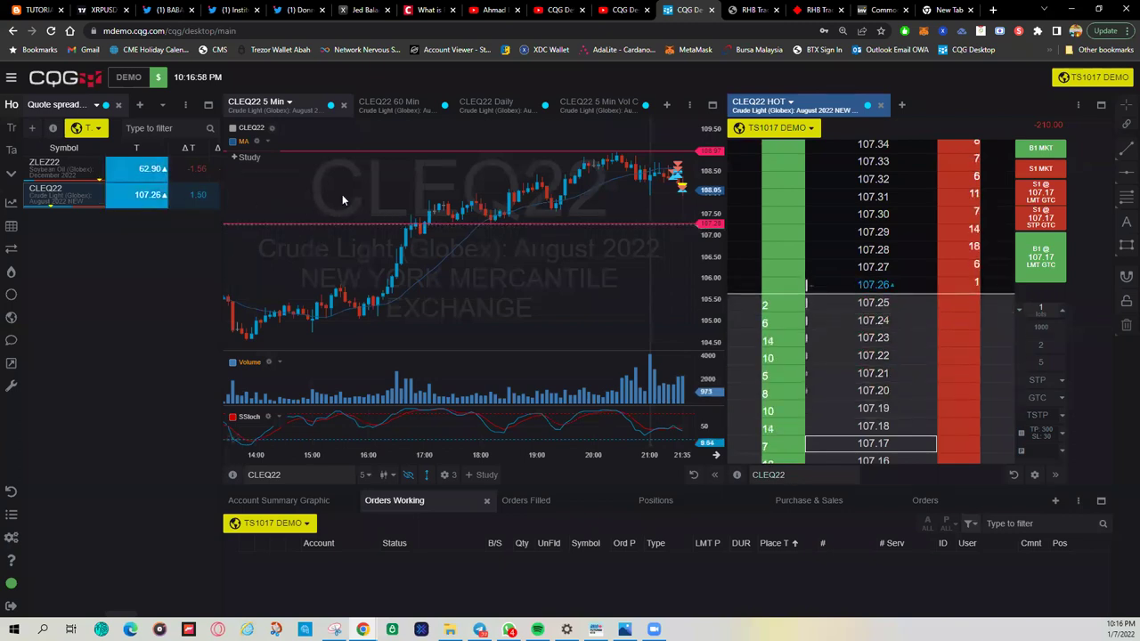
click(1040, 147)
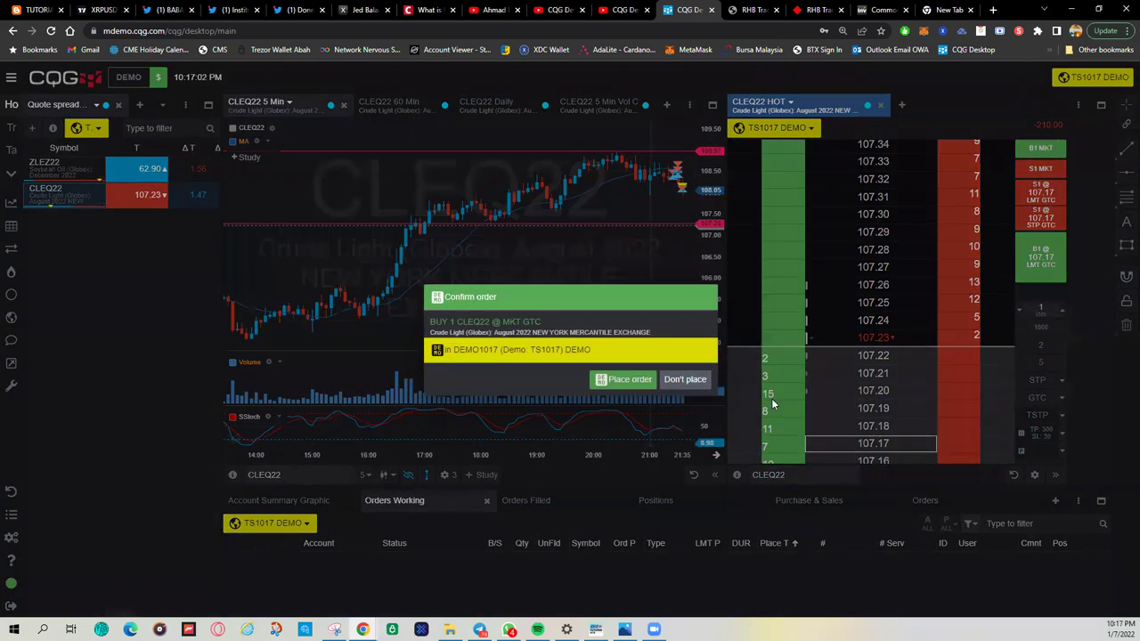
click(599, 380)
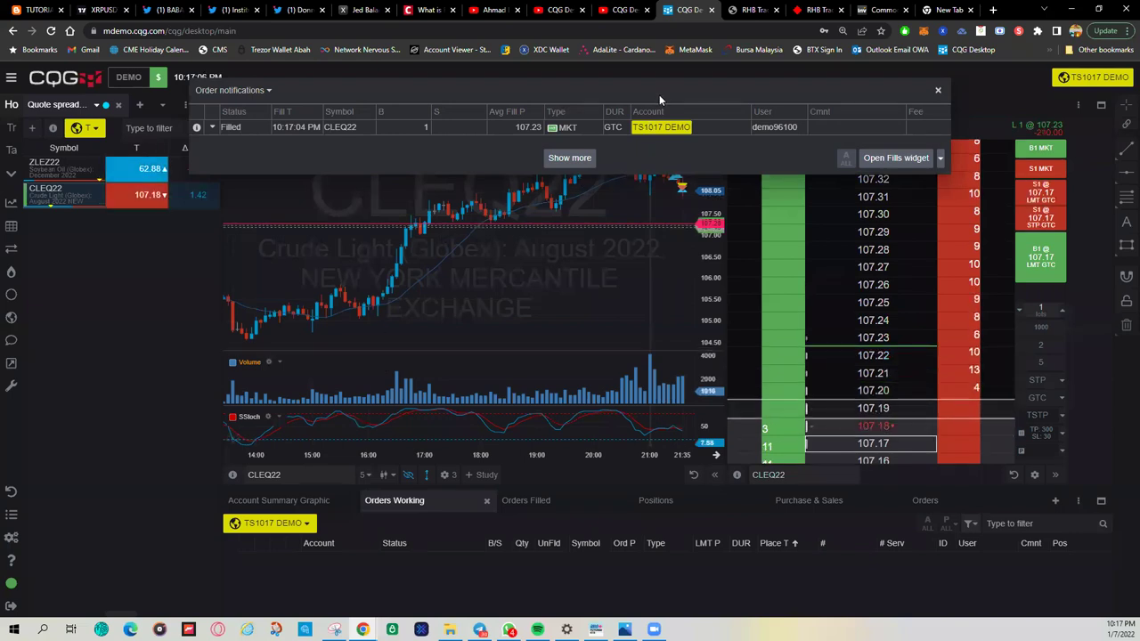
drag(661, 89, 616, 267)
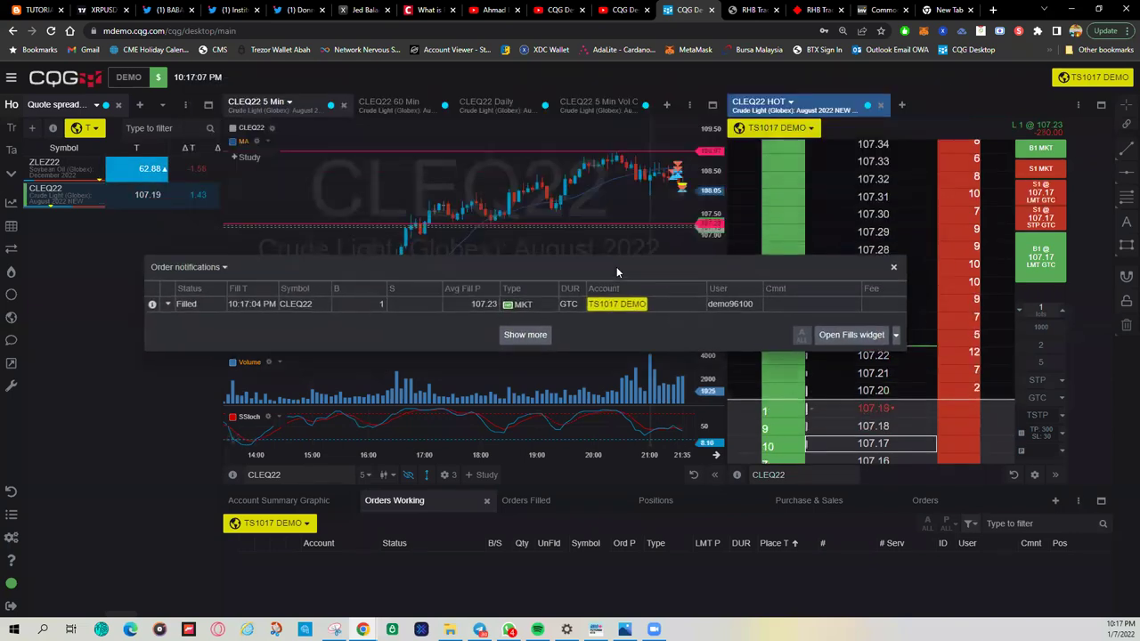
Request liquidation of the CLEQ22 long position, but decline the sell order in its confirmation.
click(1038, 130)
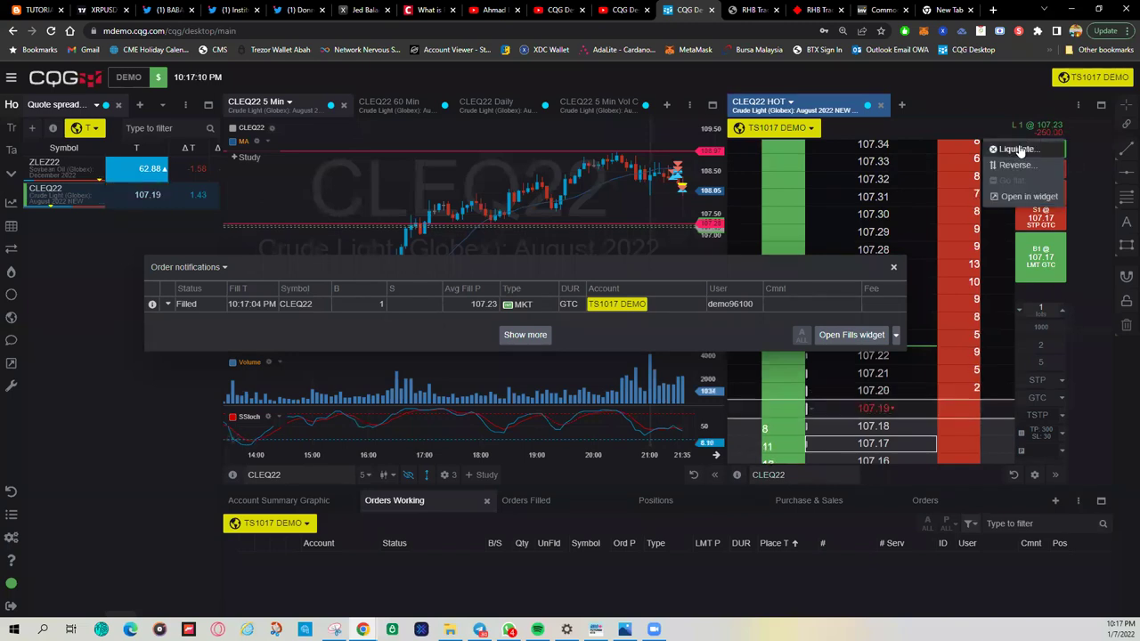
click(1017, 150)
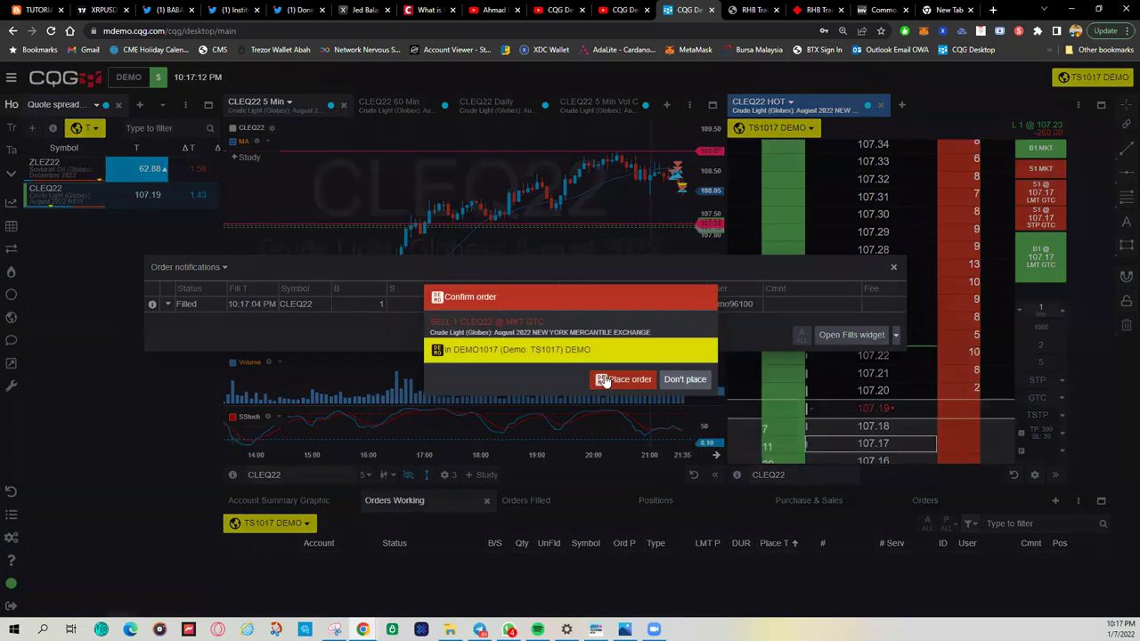
click(688, 380)
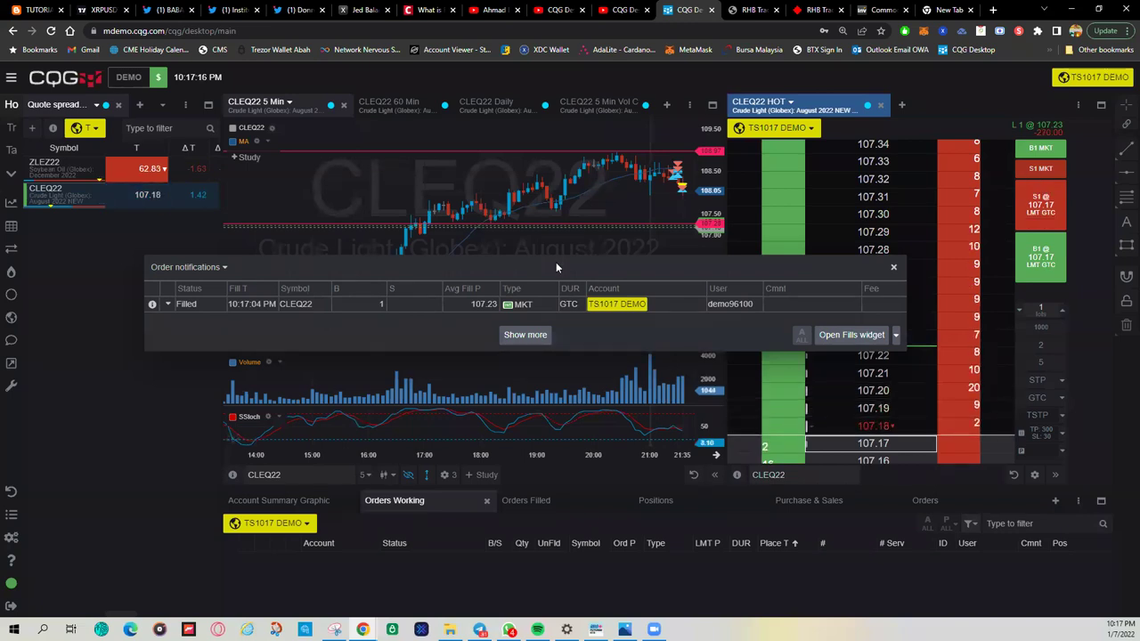
Start a bracket order for the filled CLEQ22 buy from the order notifications, but decline to place it.
mouse_move(557, 267)
mouse_down()
mouse_move(610, 243)
mouse_move(557, 262)
mouse_up()
click(168, 299)
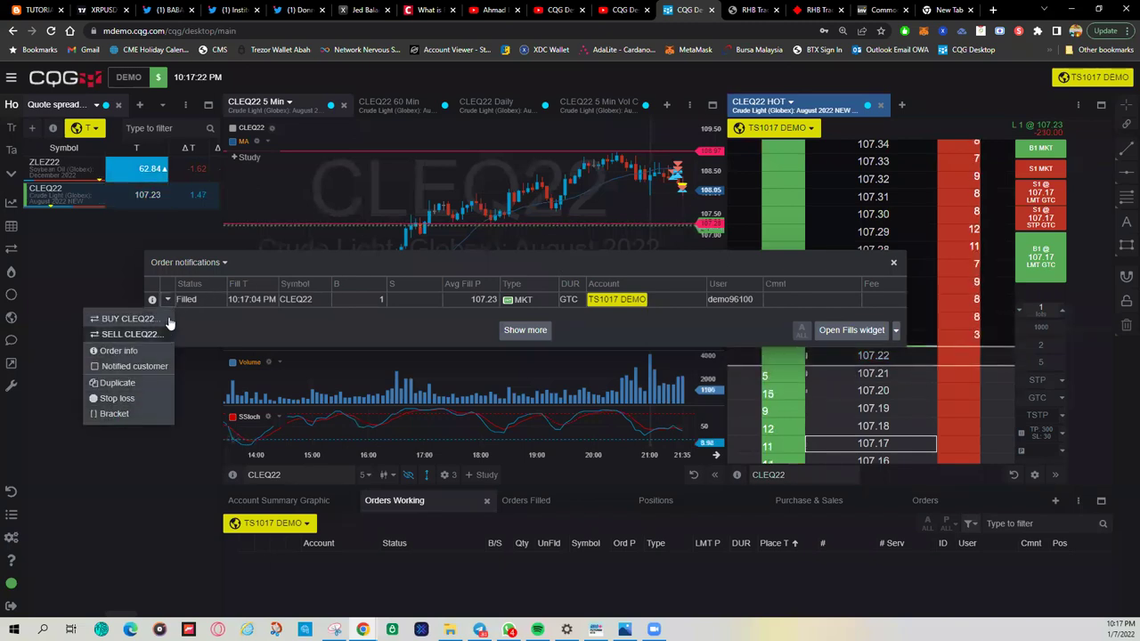
click(119, 414)
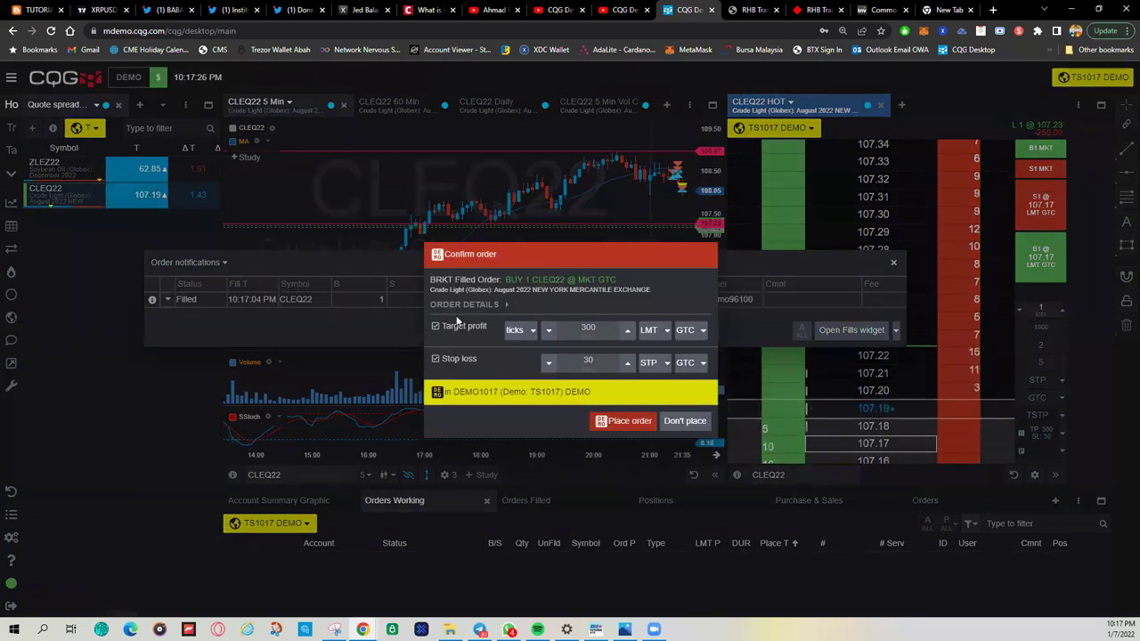
click(682, 422)
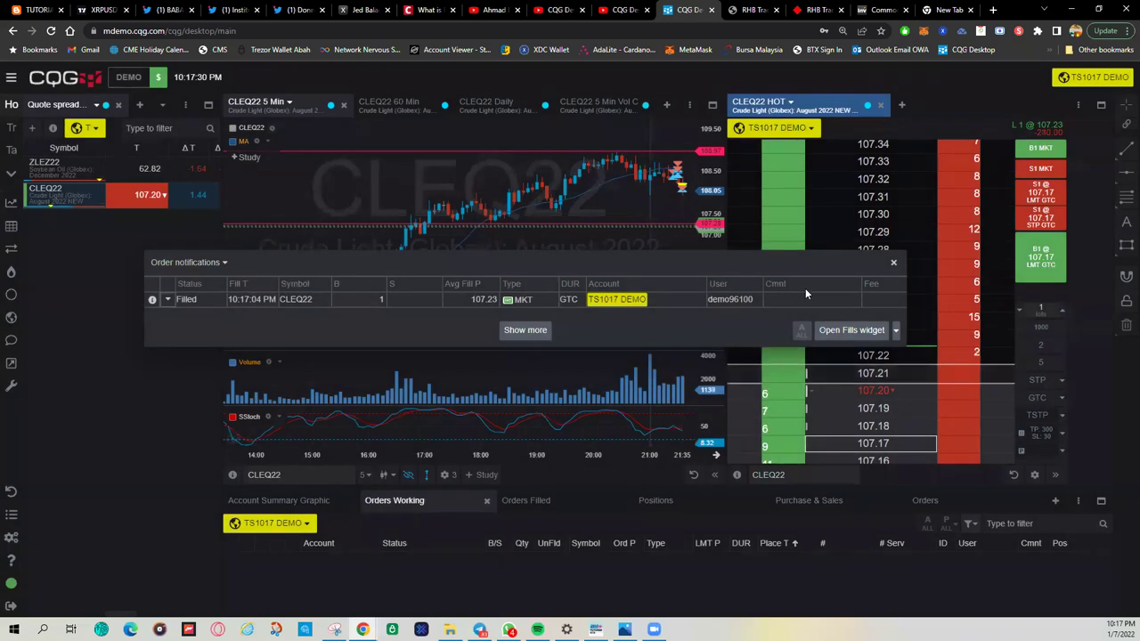
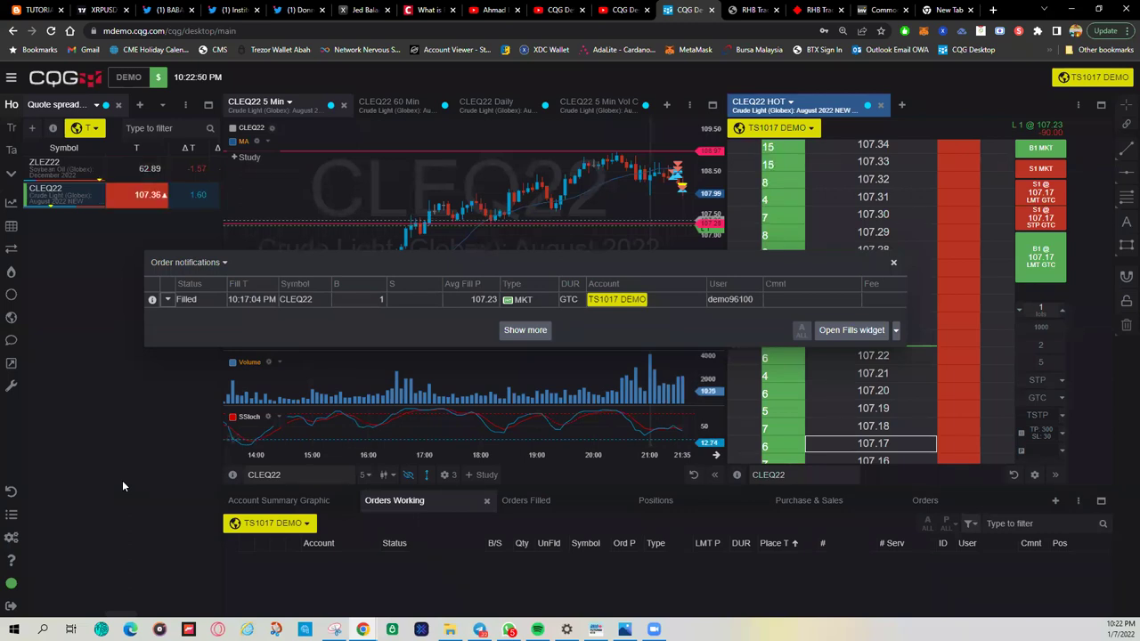
Display the Purchase & Sales records and liquidate the CLEQ22 long position, confirming the order and dismissing its fill notification.
click(893, 263)
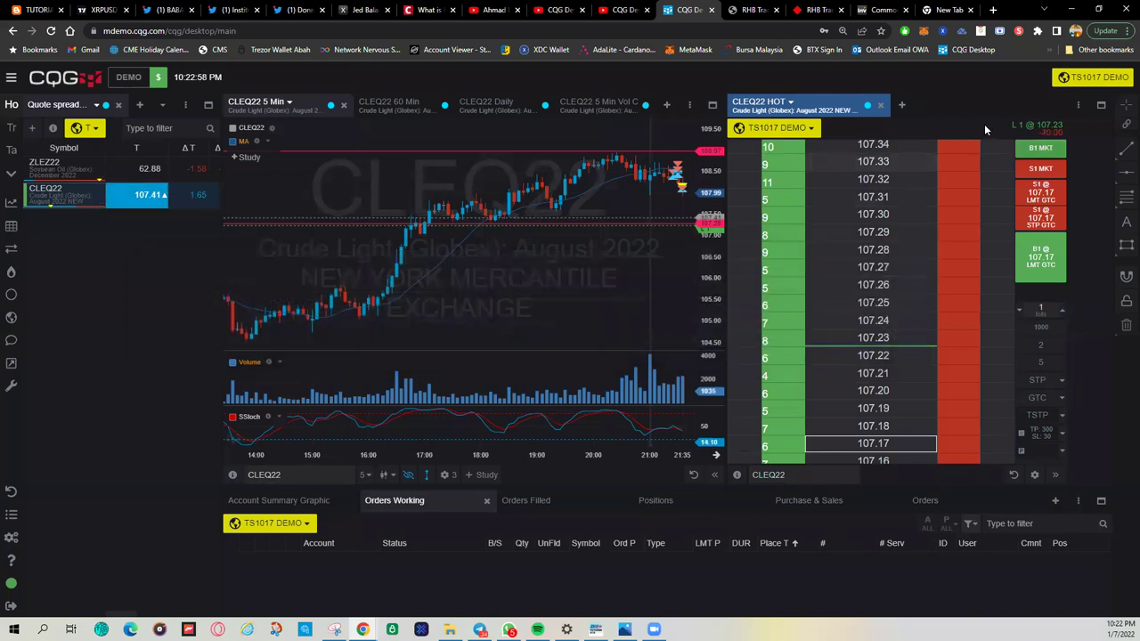
click(812, 503)
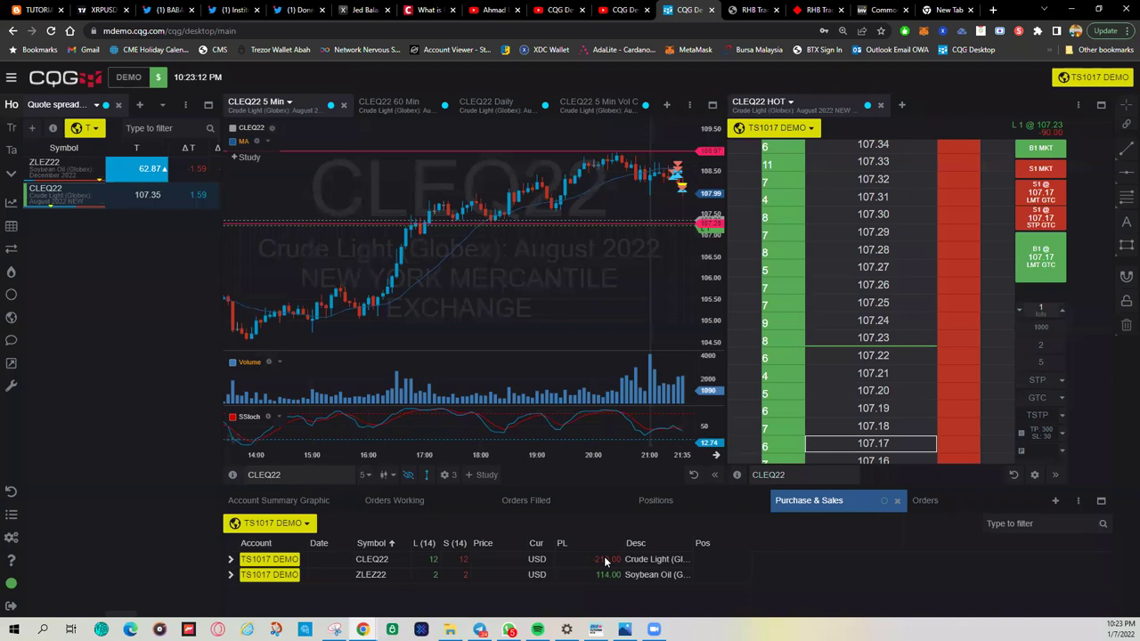
click(1037, 129)
click(1037, 129)
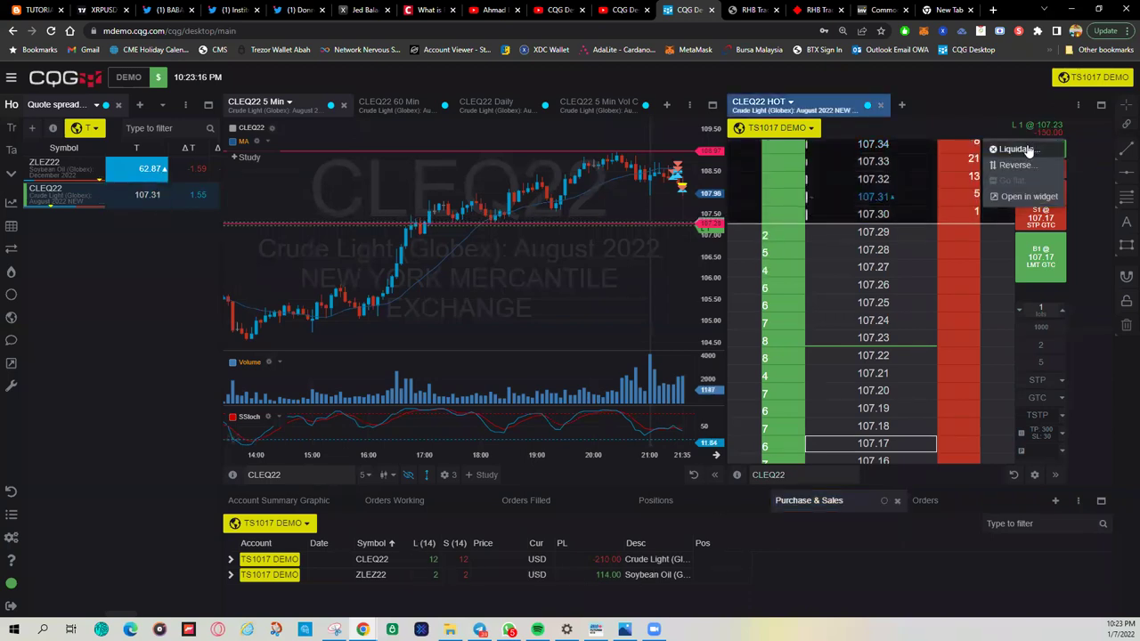
click(1033, 149)
click(668, 395)
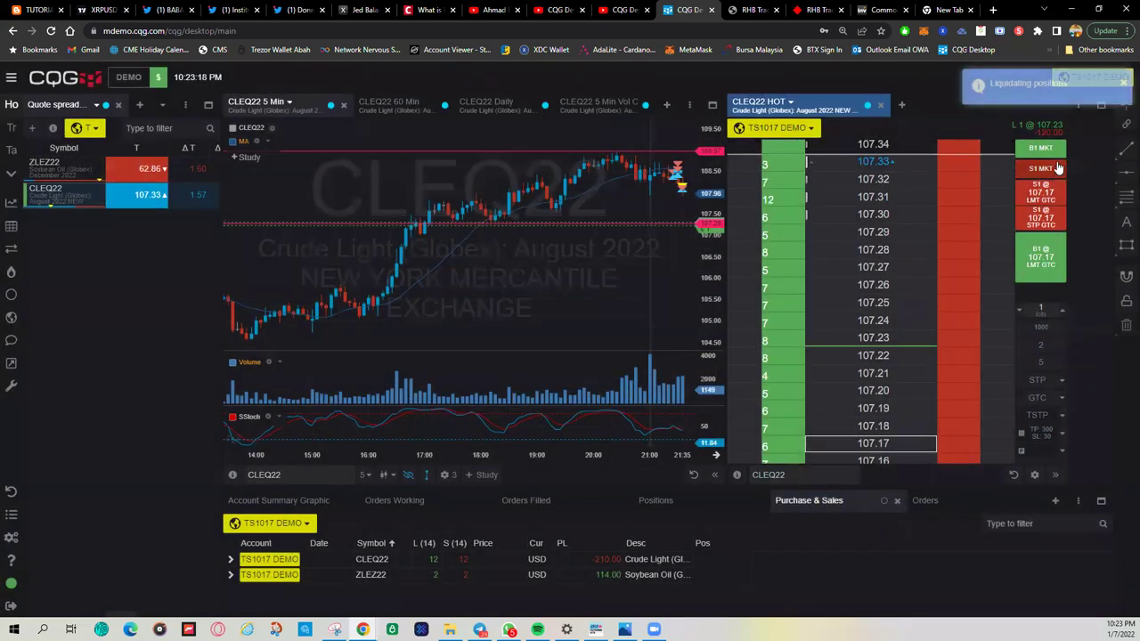
click(938, 91)
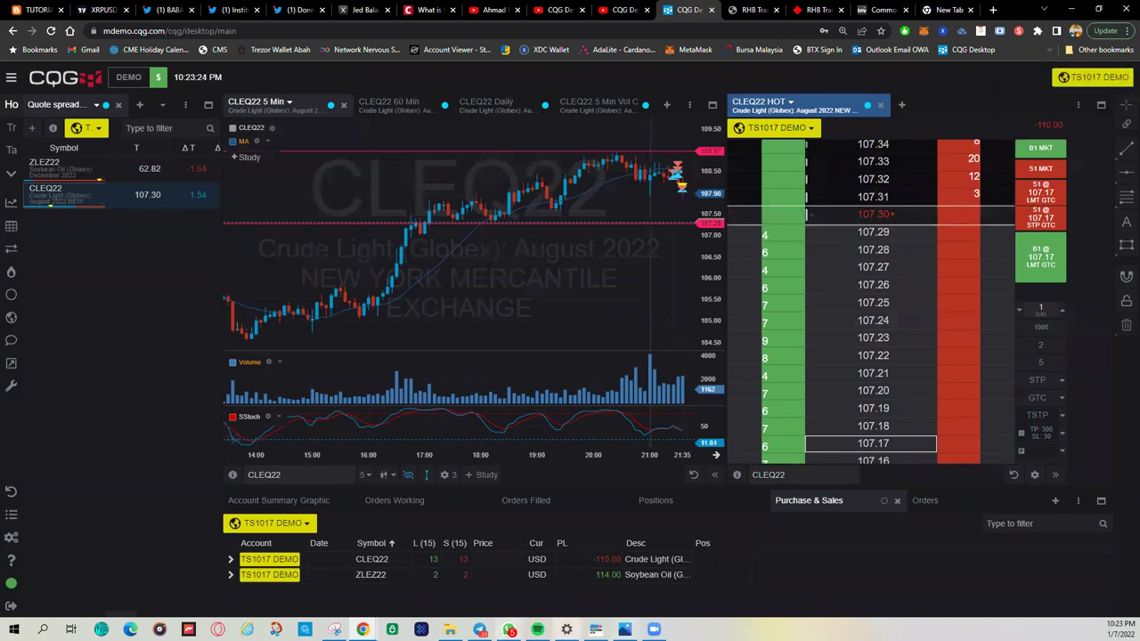
Examine the individual CLEQ22 trades in the Purchase & Sales records and show the graphical account summary.
click(230, 560)
scroll(404, 575, down, 5)
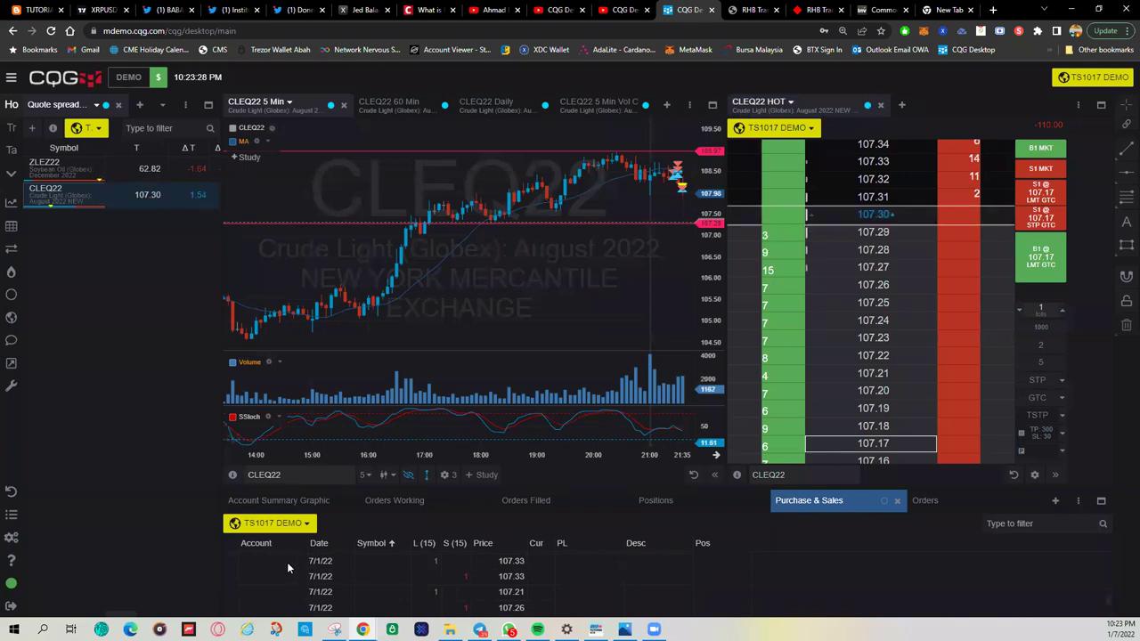
scroll(287, 562, up, 5)
click(232, 561)
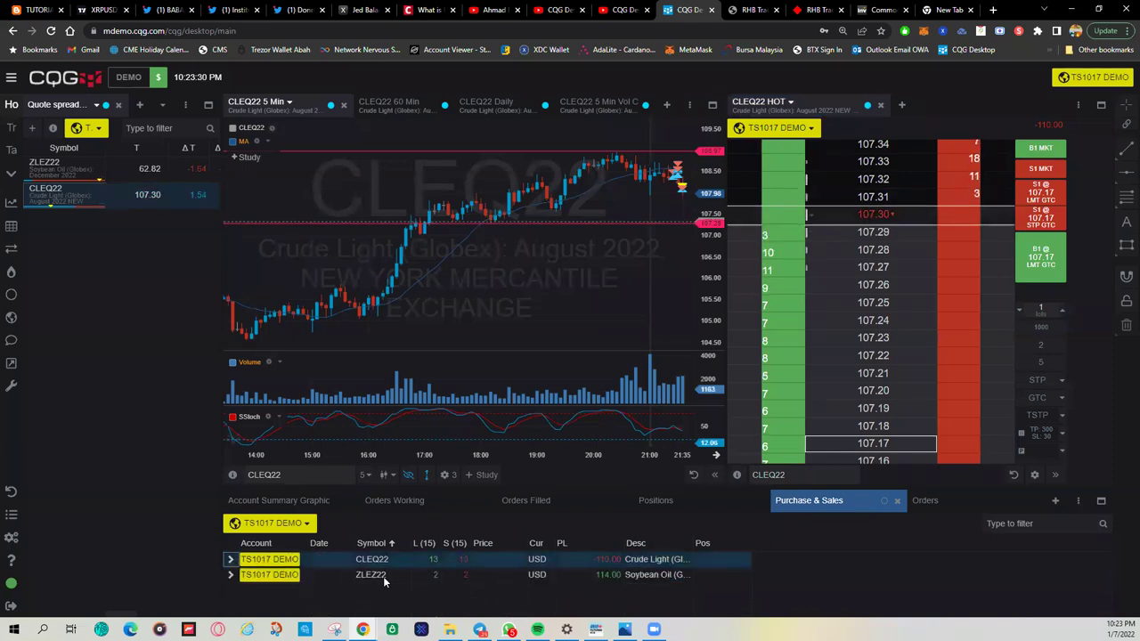
click(264, 500)
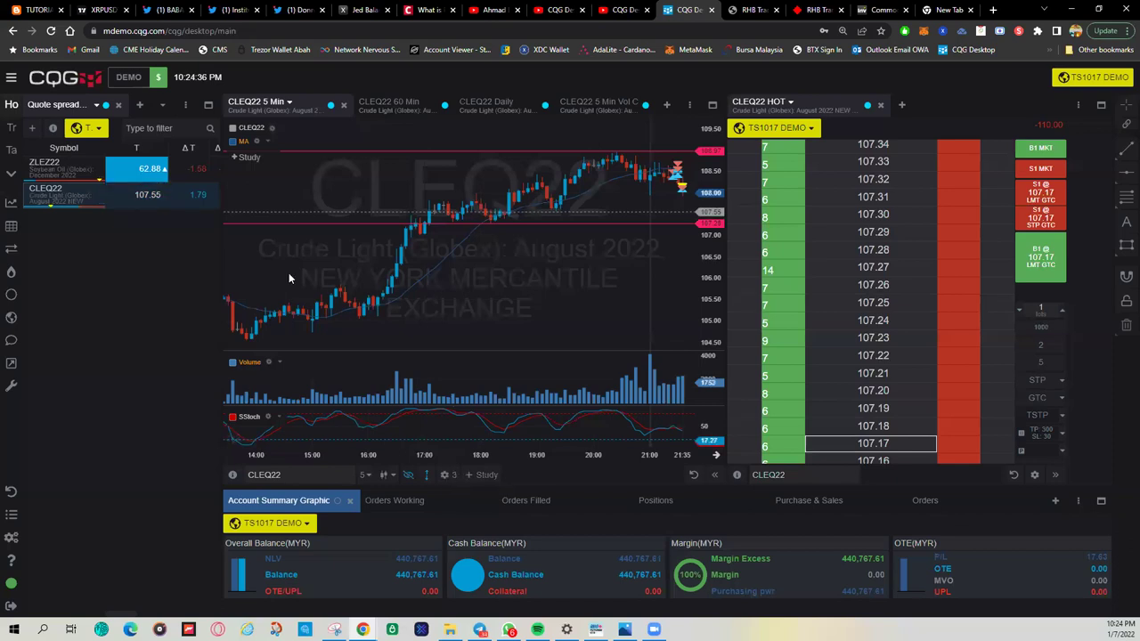
Turn off the display of Orders on the CLEQ22 5-minute chart in its On Chart settings.
click(445, 479)
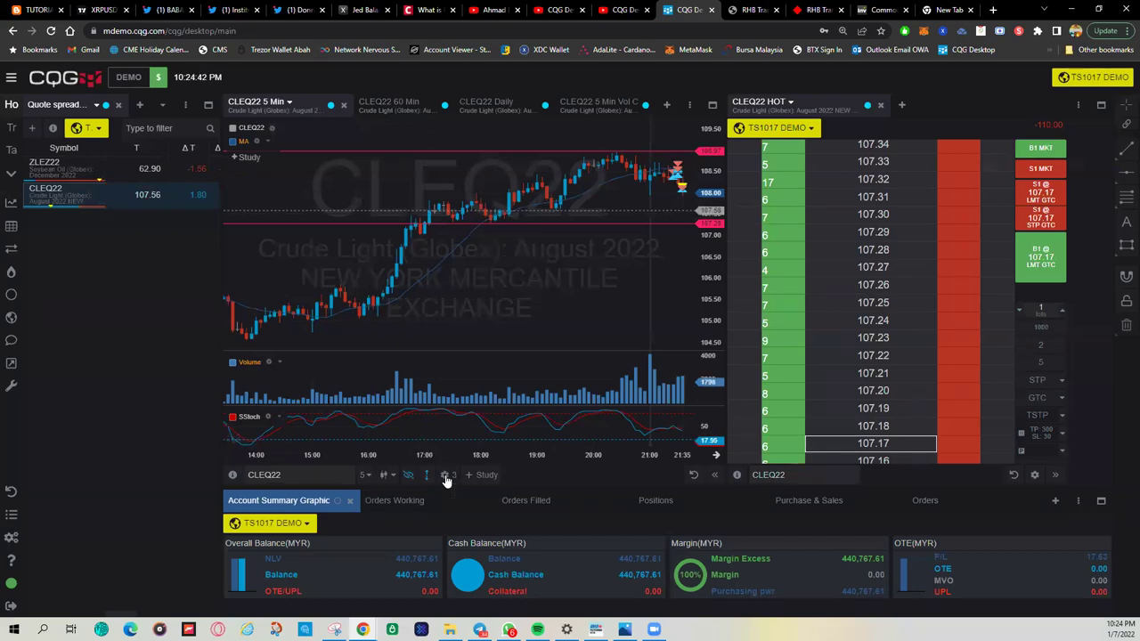
scroll(535, 427, down, 3)
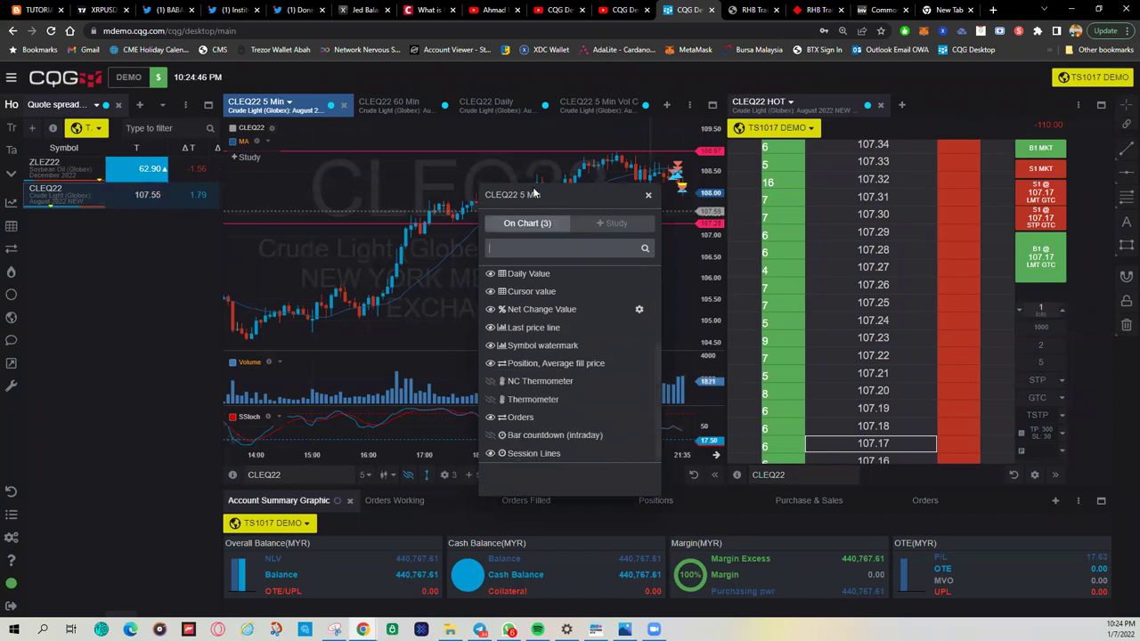
drag(544, 224, 452, 172)
click(433, 367)
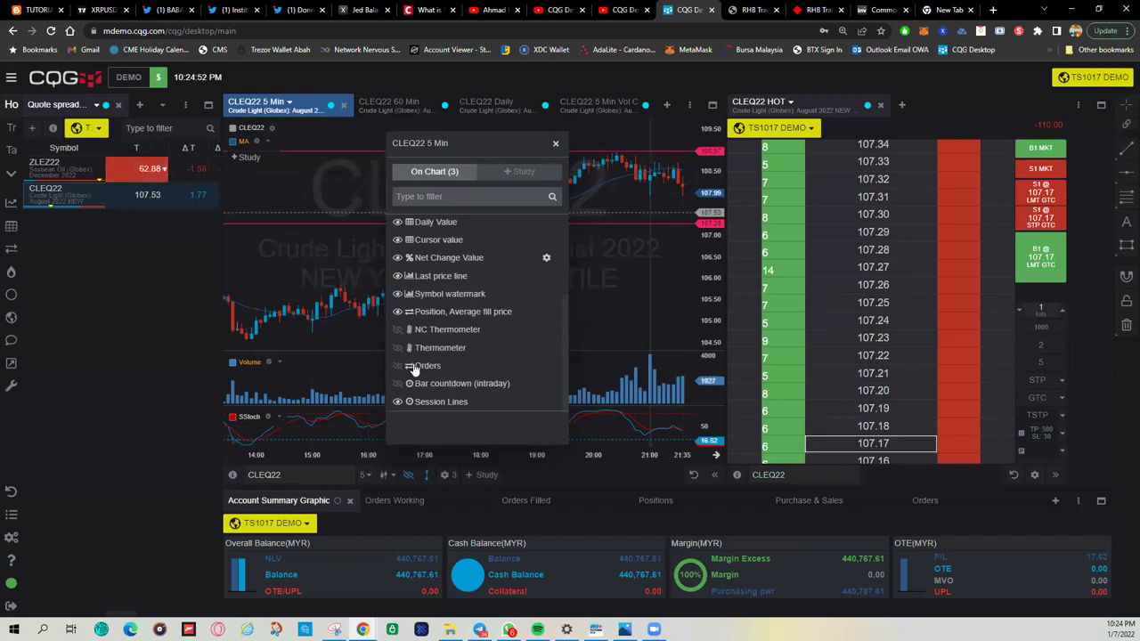
click(408, 367)
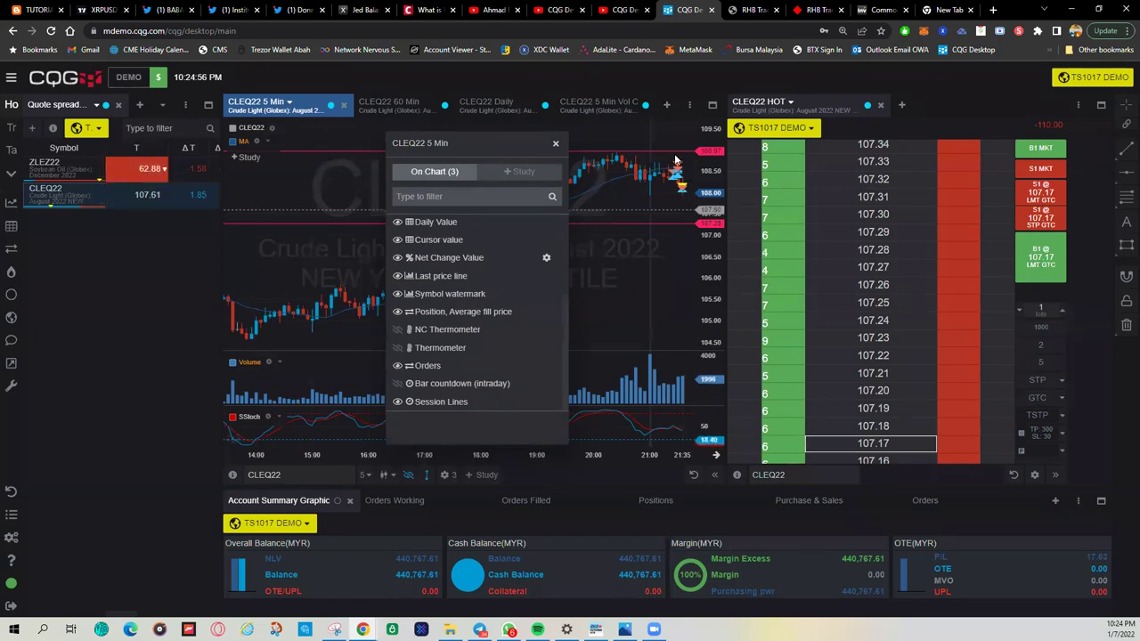
click(408, 372)
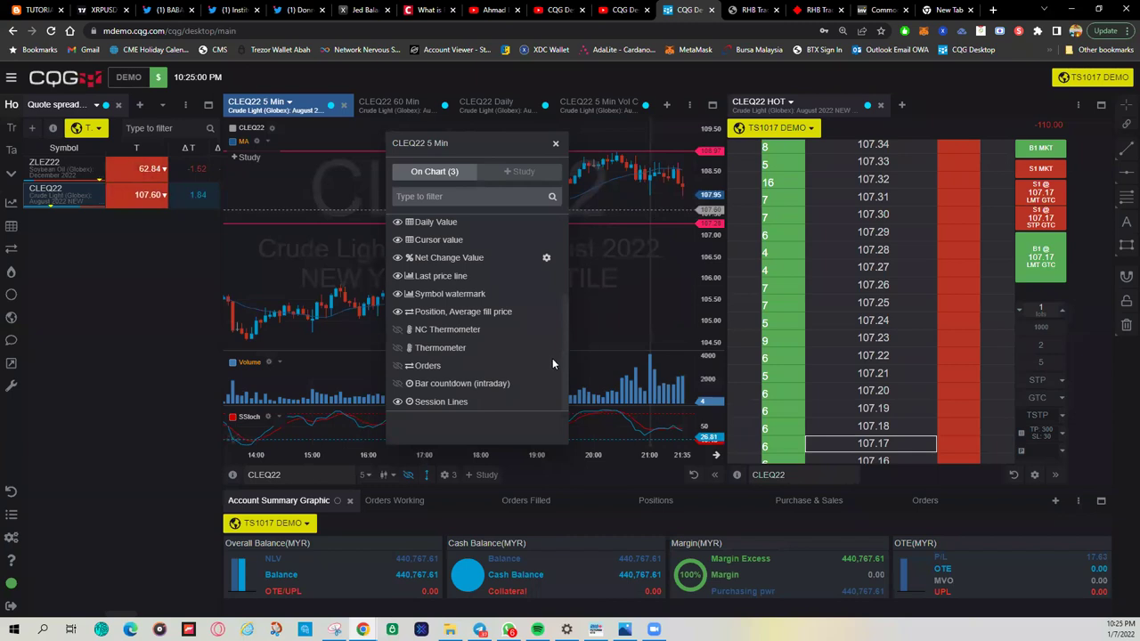
click(556, 144)
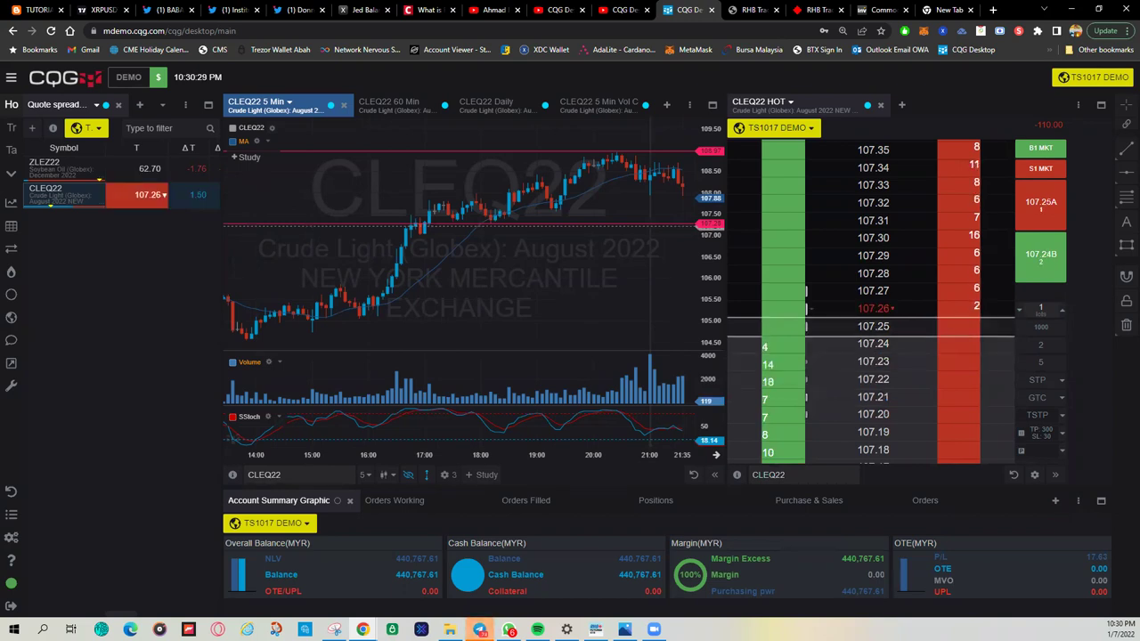
Collapse the broker list below TradingView's XRPUSDT chart, return to CQG Desktop, and minimize the browser to reveal the RHB Futures GTS login.
key(ctrl+2)
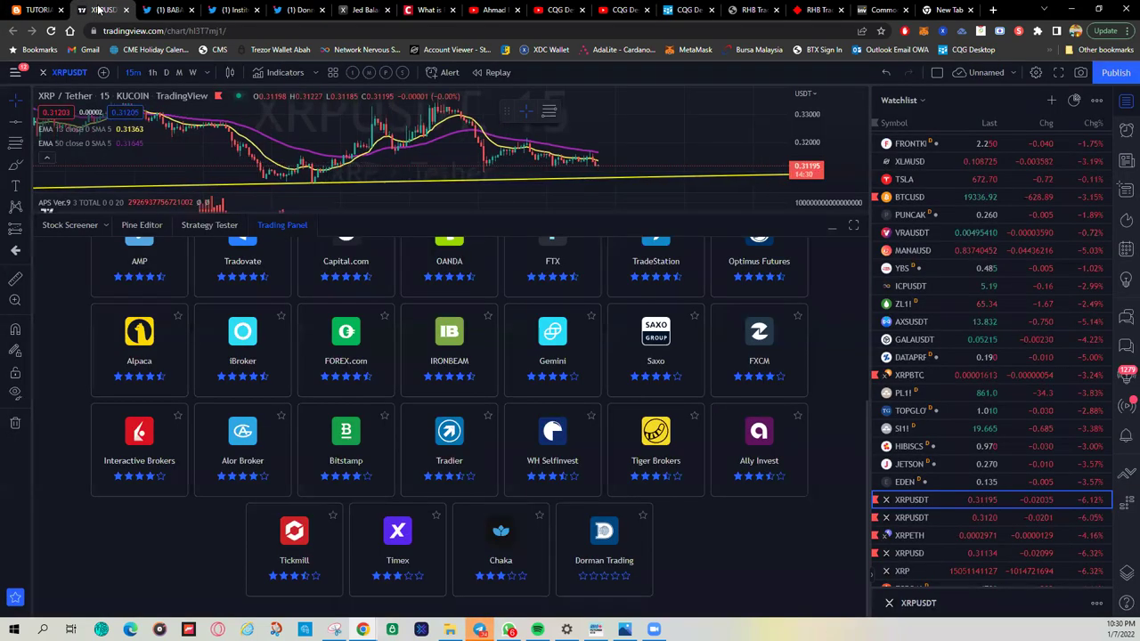
click(829, 229)
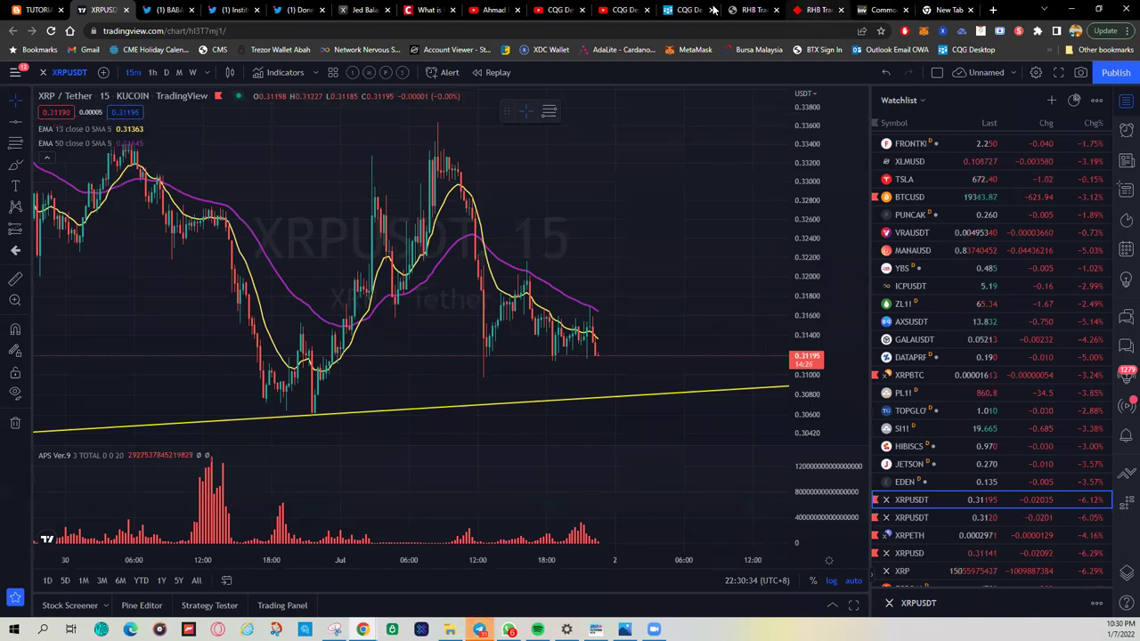
click(684, 11)
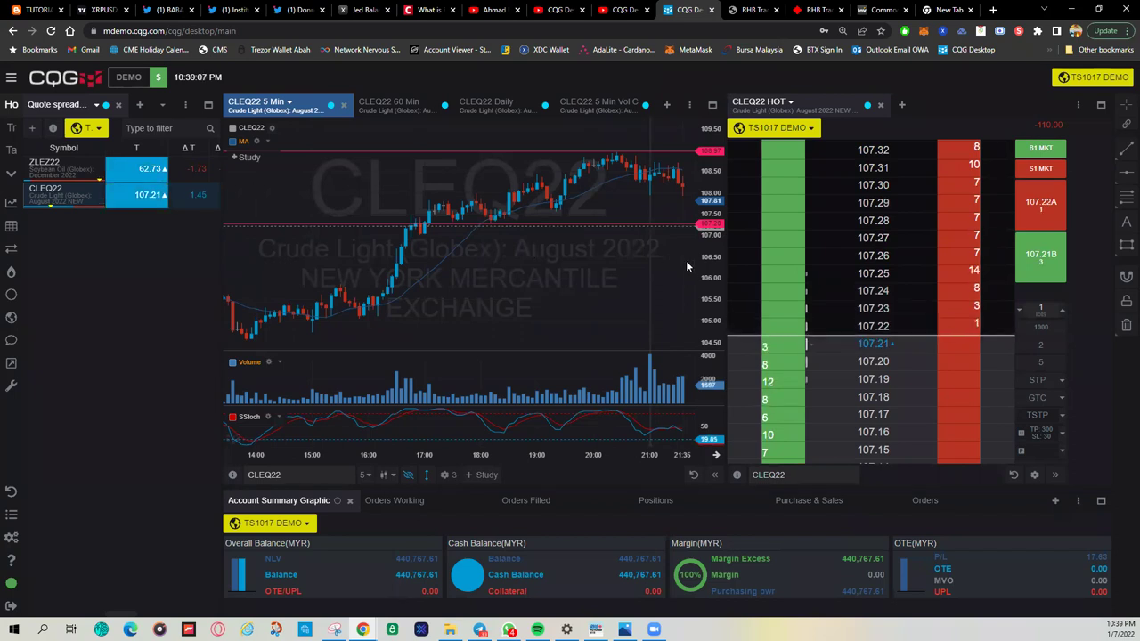
click(1071, 10)
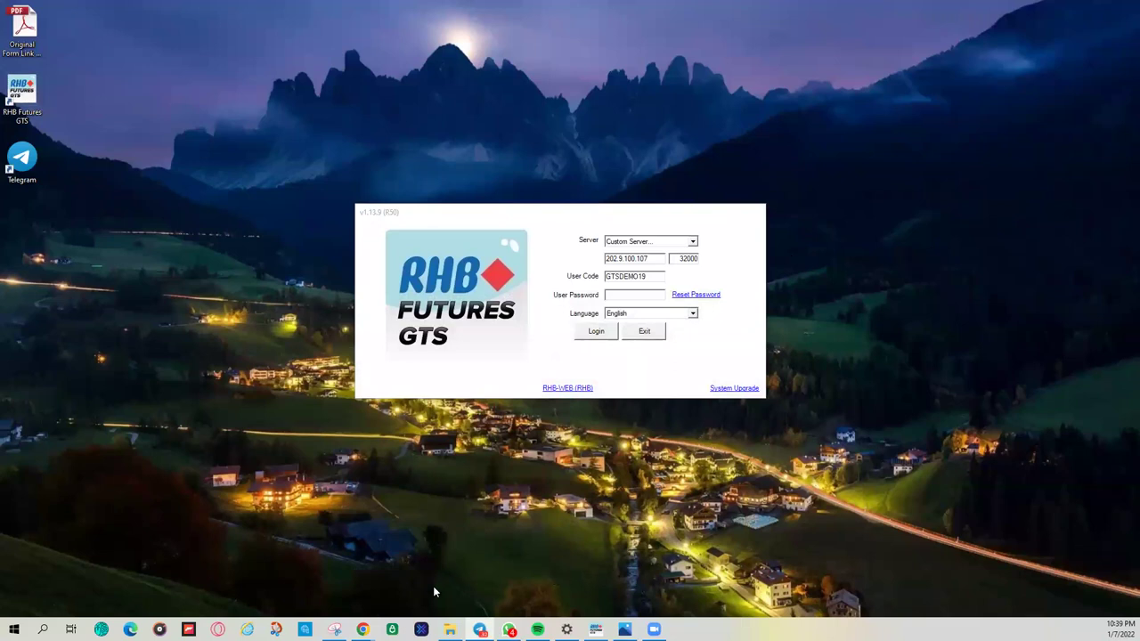
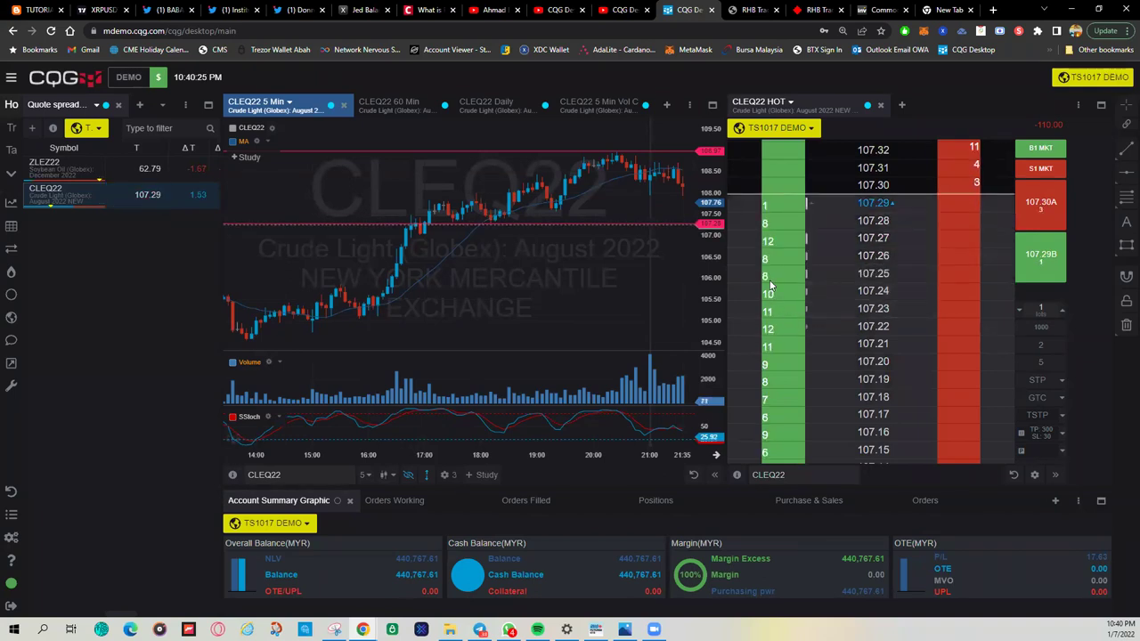
Examine the order volumes along the CLEQ22 price ladder, well below and around the current price.
scroll(766, 233, down, 10)
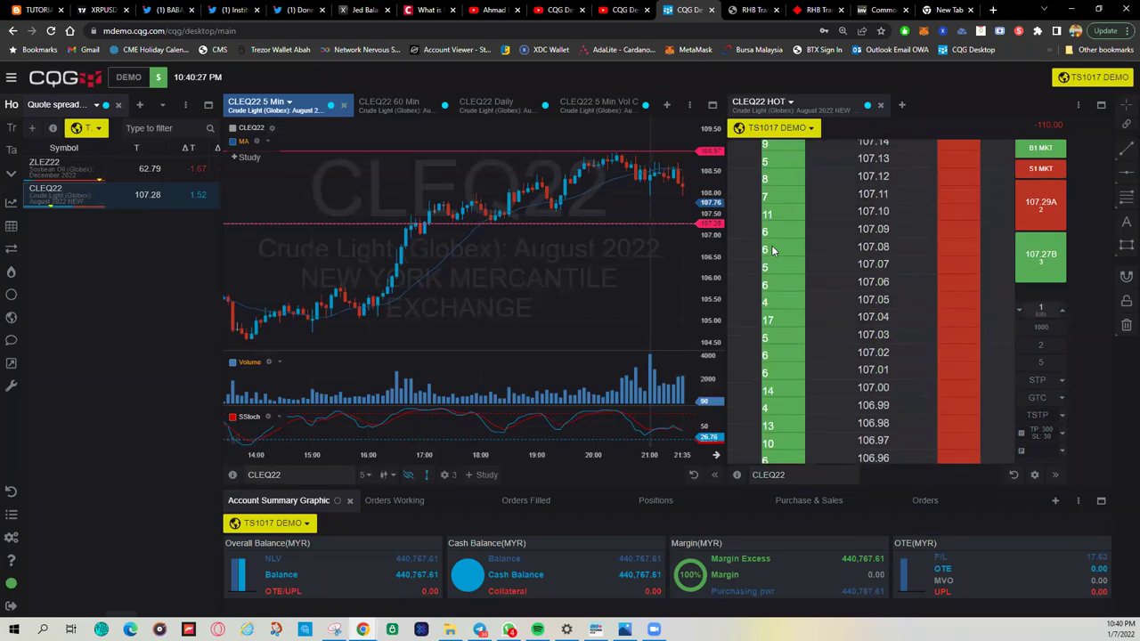
scroll(776, 269, down, 15)
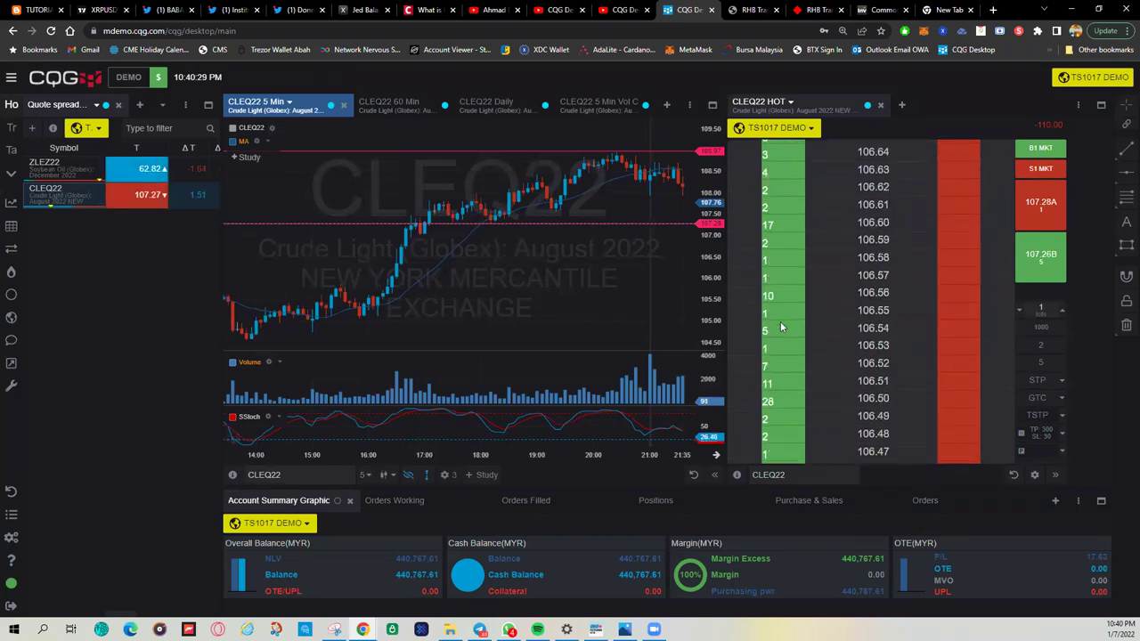
scroll(782, 334, up, 20)
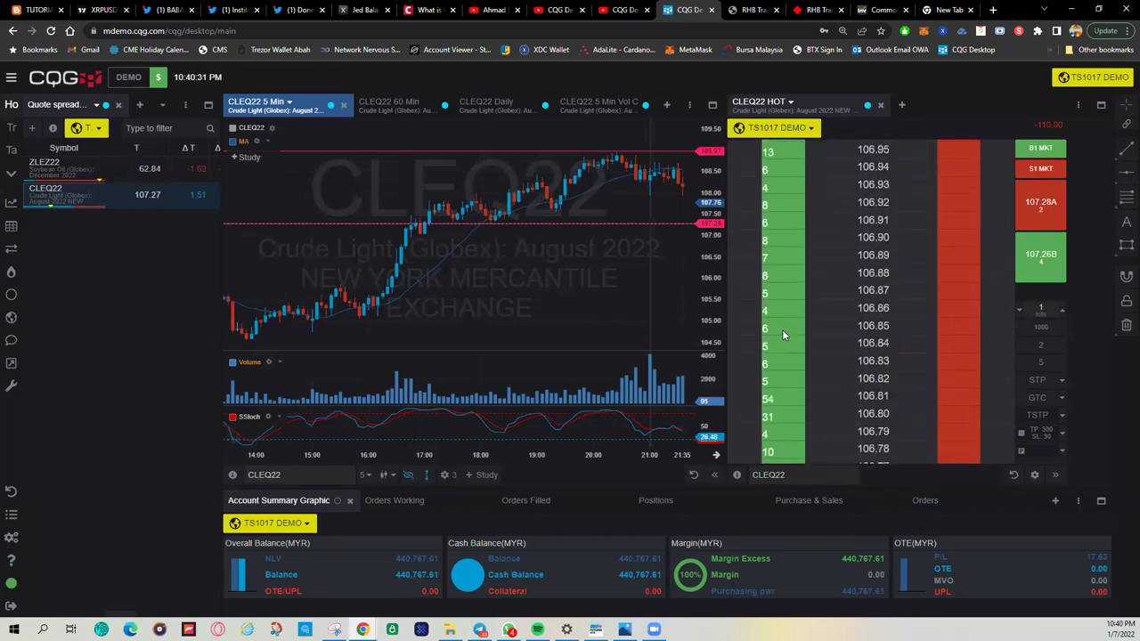
scroll(782, 330, up, 2)
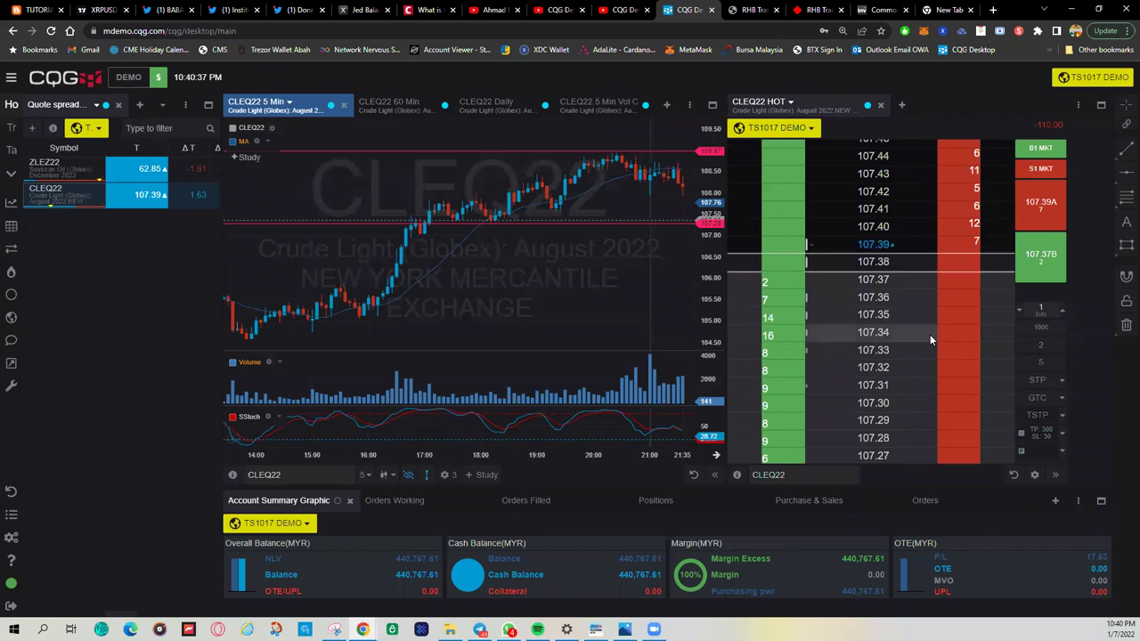
scroll(930, 334, up, 2)
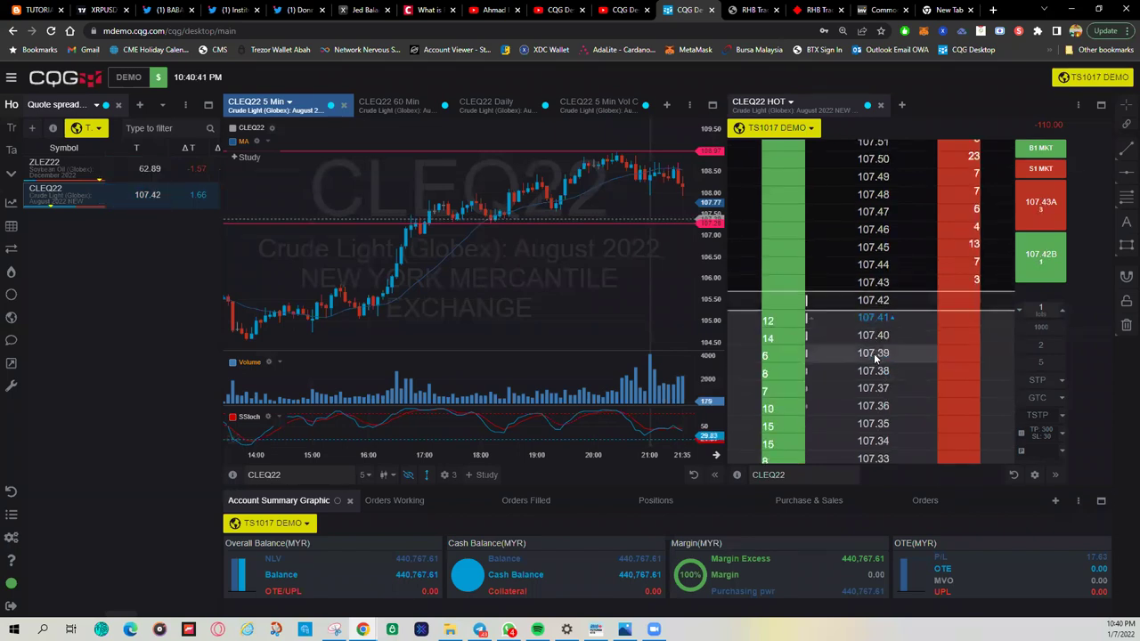
scroll(873, 352, down, 2)
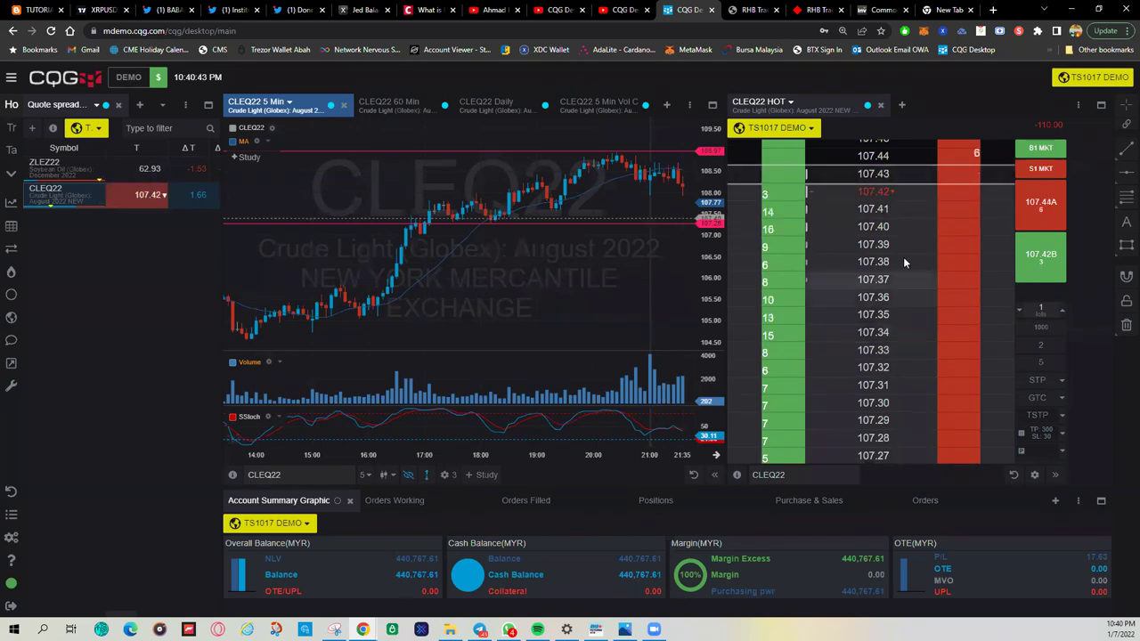
Switch to RHB Futures GTS, close the account info, price quote and order entry windows, and move the clock aside.
click(1073, 9)
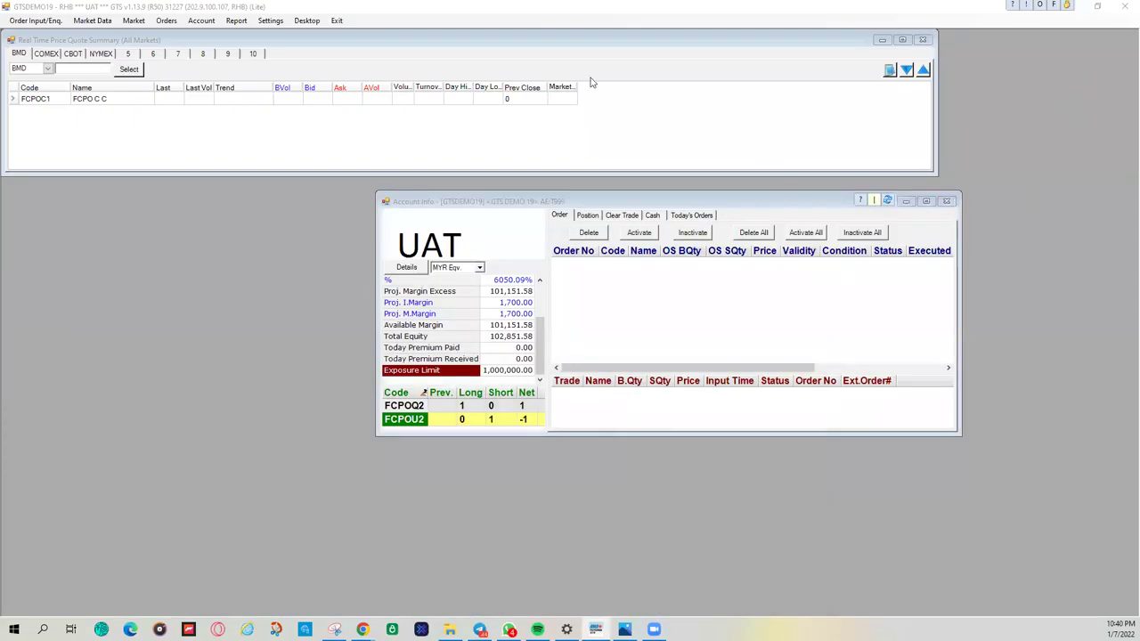
click(946, 200)
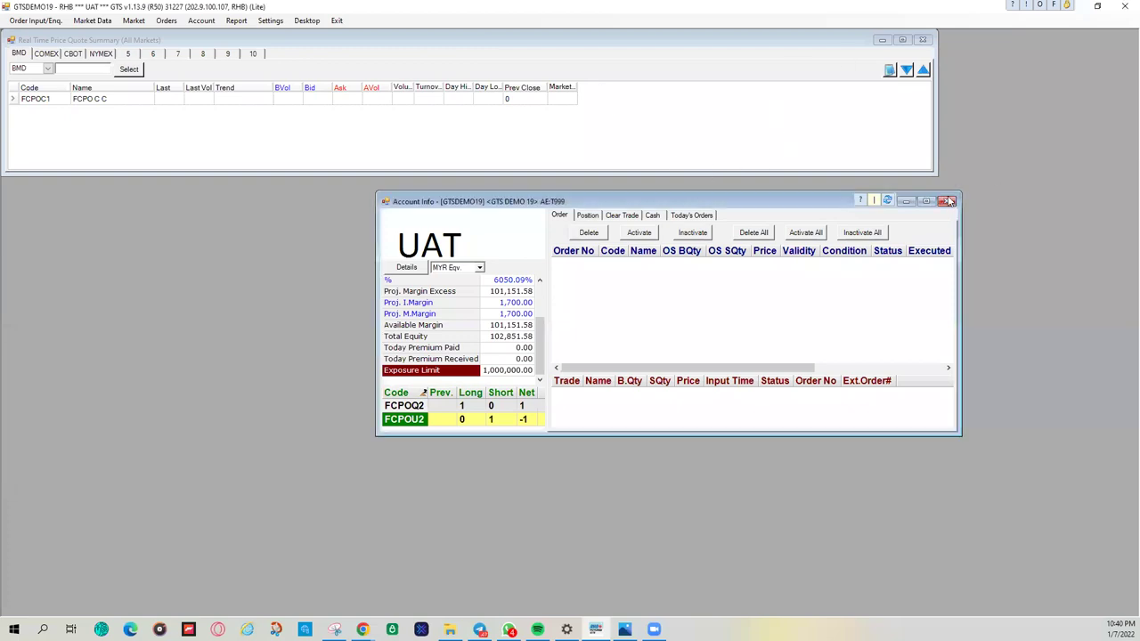
click(923, 40)
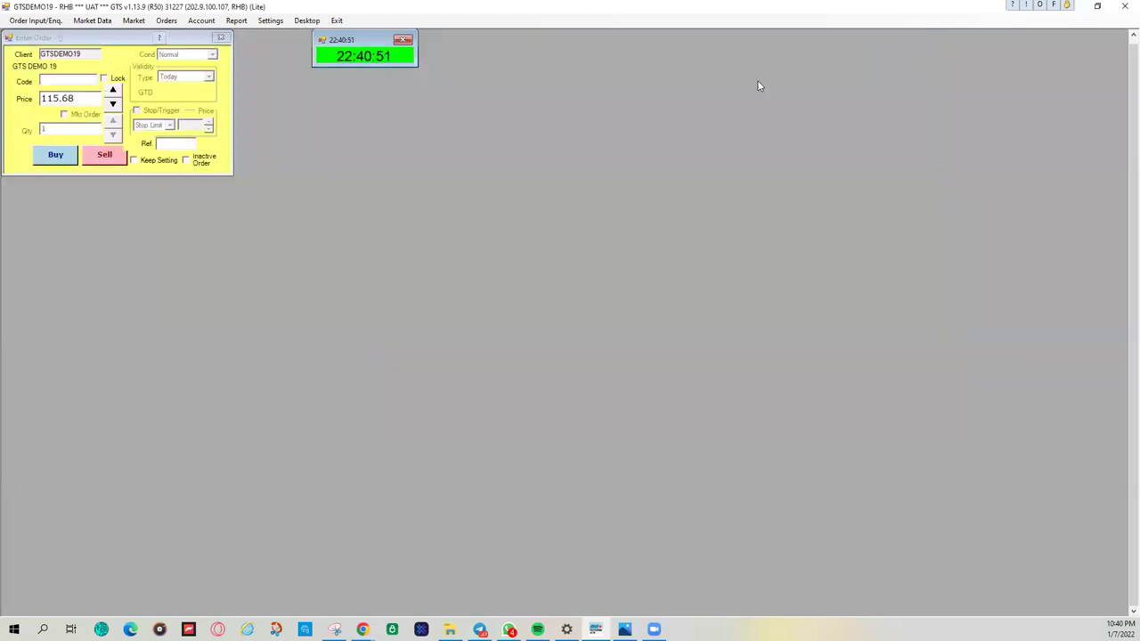
click(225, 37)
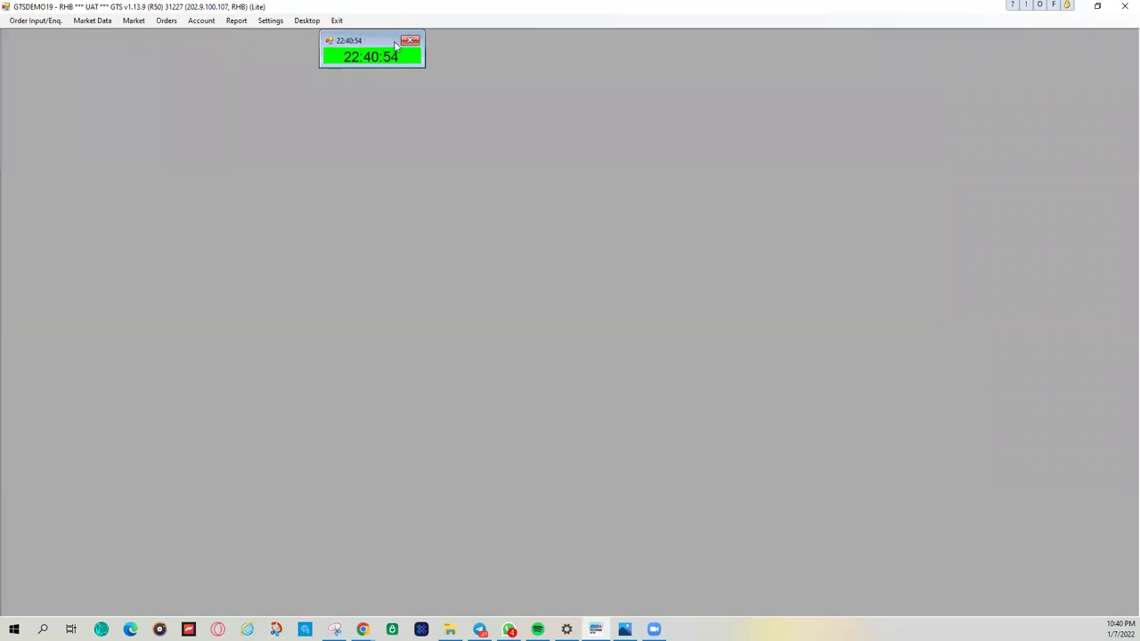
drag(397, 45, 1013, 47)
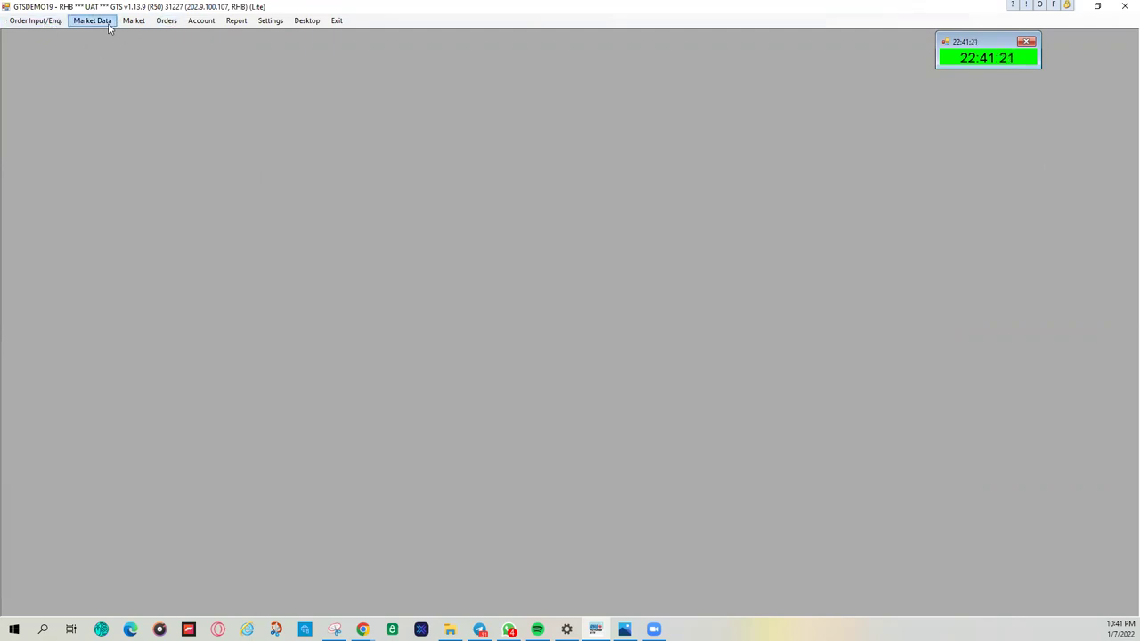
click(201, 25)
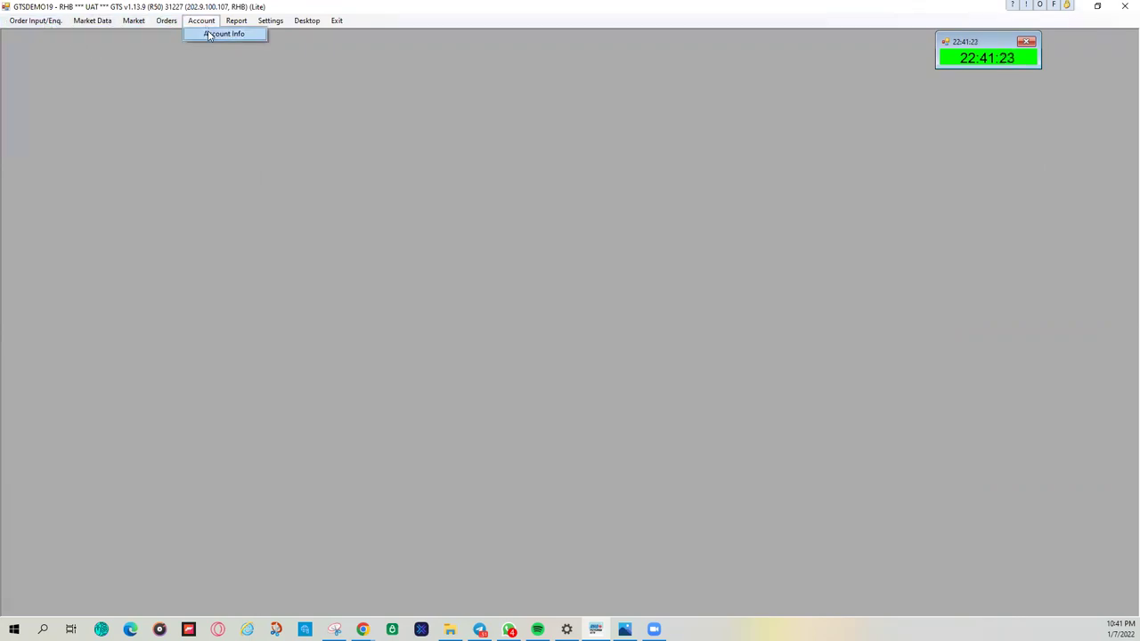
click(212, 34)
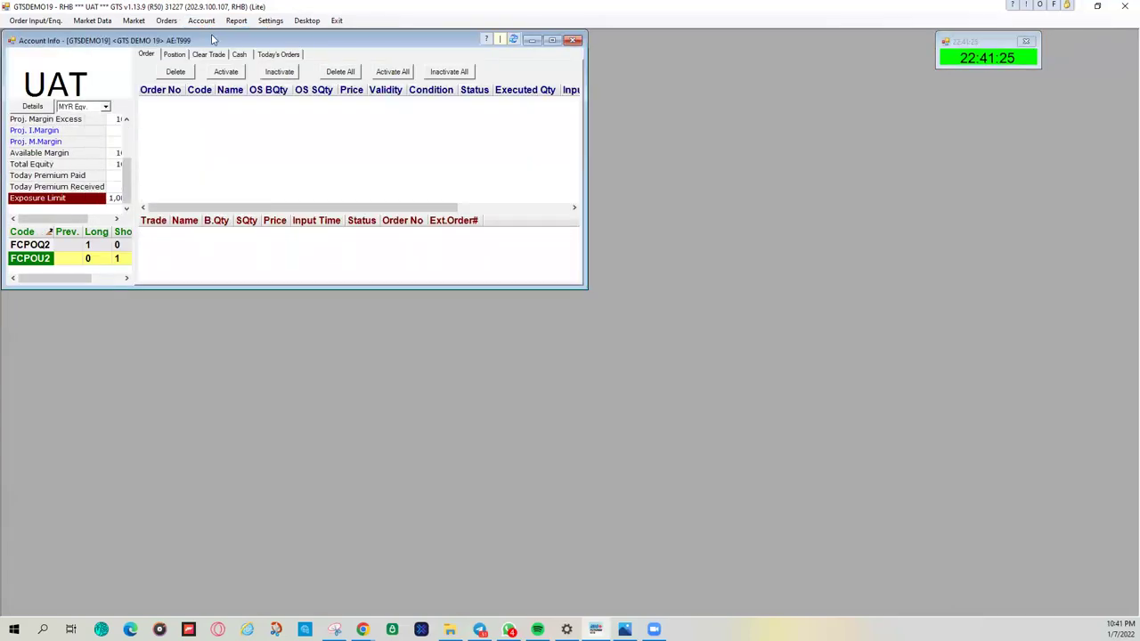
click(573, 40)
Open the Real Time Price Quote Summary for all markets and enlarge its window to fit all columns.
click(94, 22)
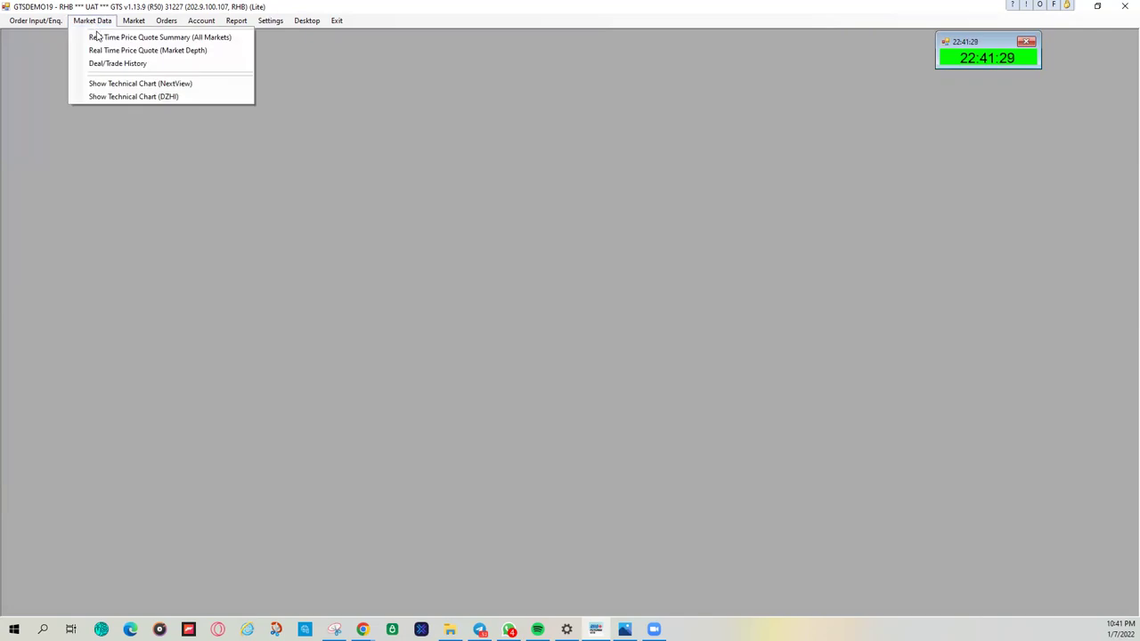
click(152, 39)
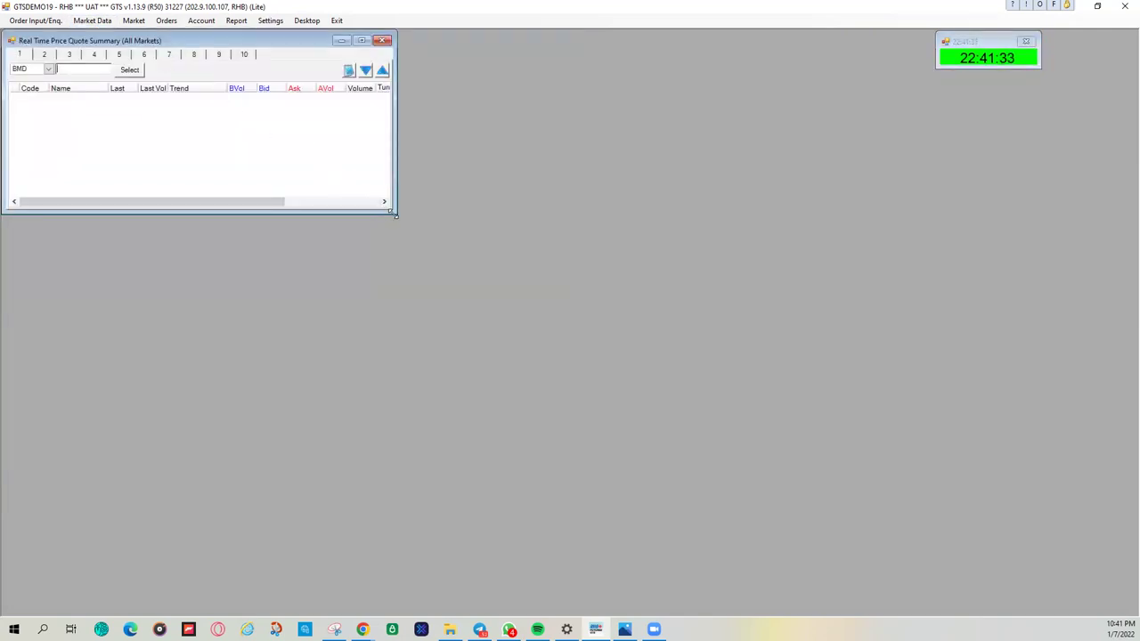
drag(393, 213, 574, 253)
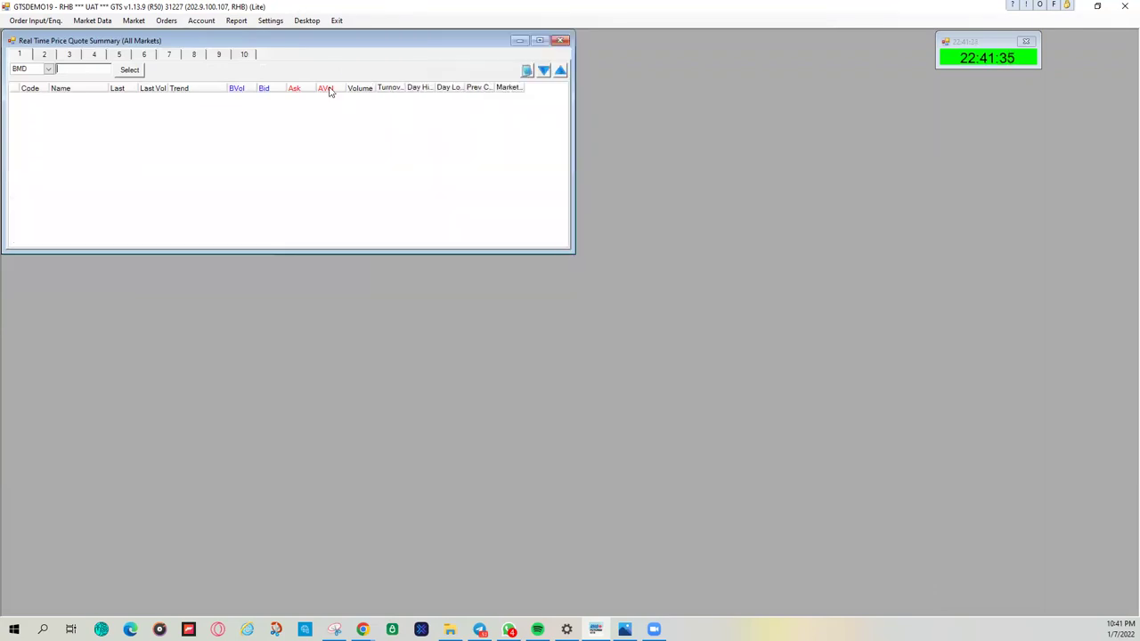
right_click(285, 46)
click(307, 52)
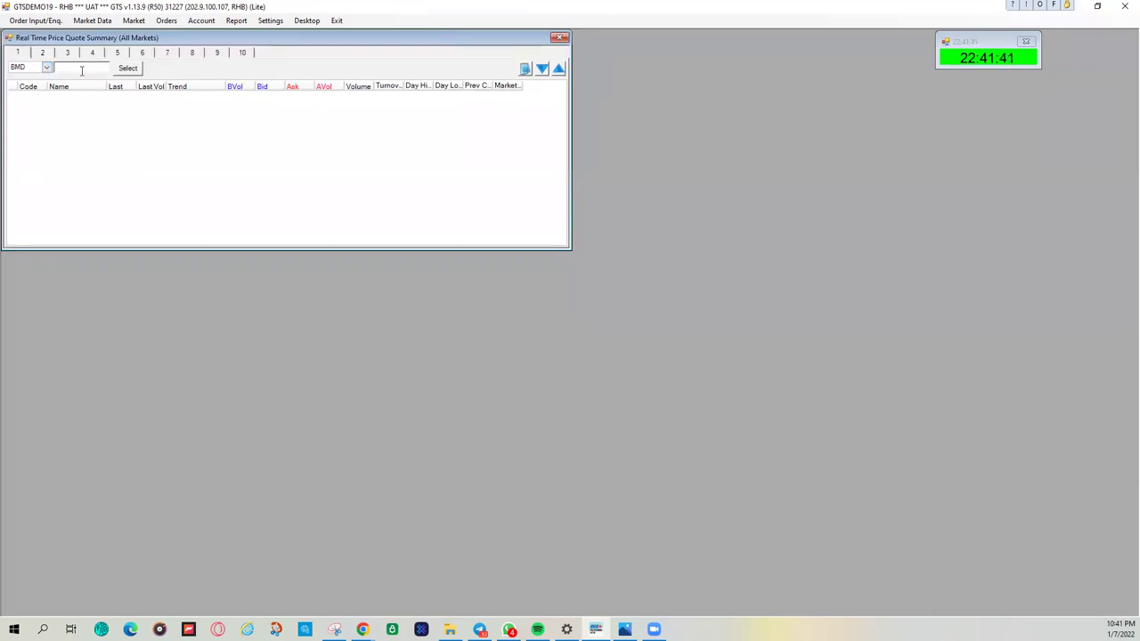
Add the BMD Crude Palm Oil SEP22 future (FCPOU2) to the quote summary and widen the Code and Name columns.
click(126, 69)
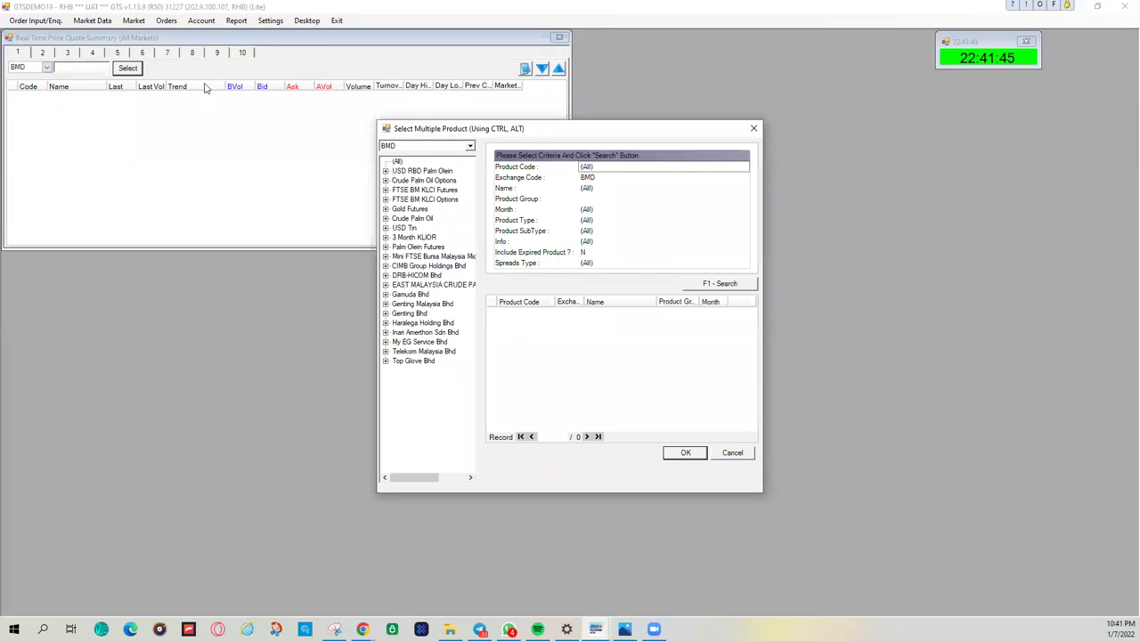
click(386, 180)
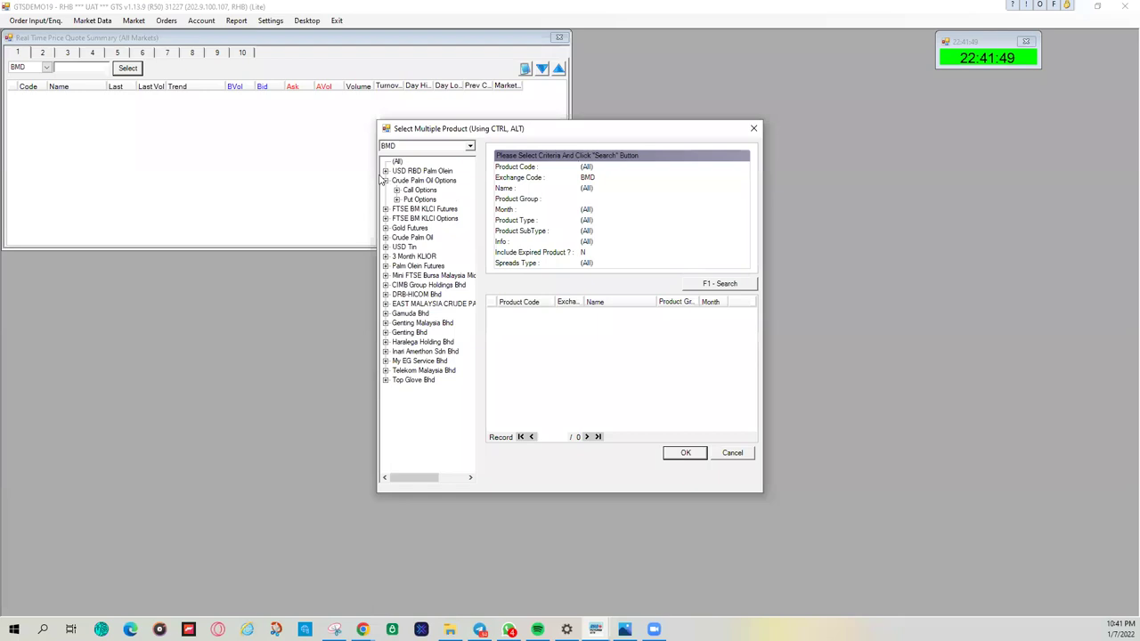
click(386, 181)
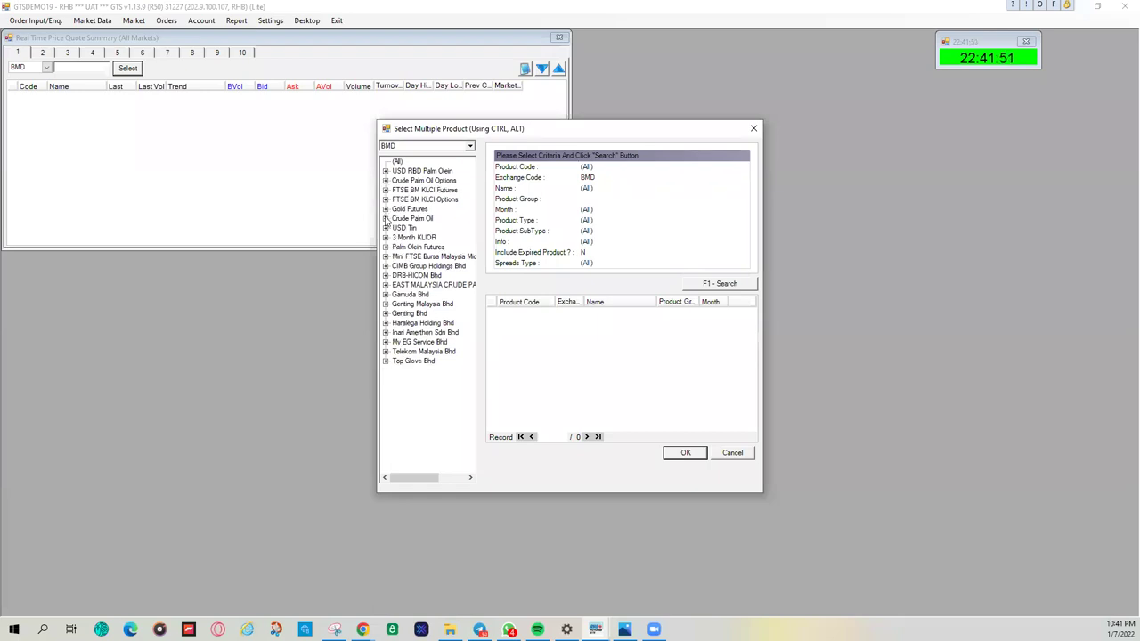
click(386, 218)
click(415, 229)
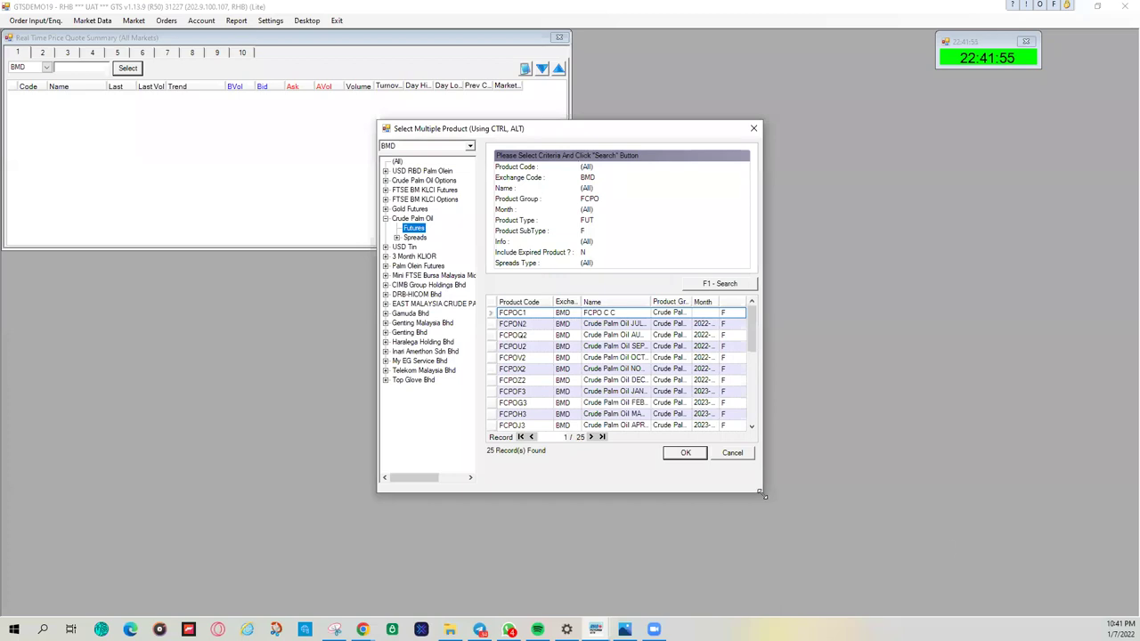
drag(763, 495, 949, 547)
click(732, 348)
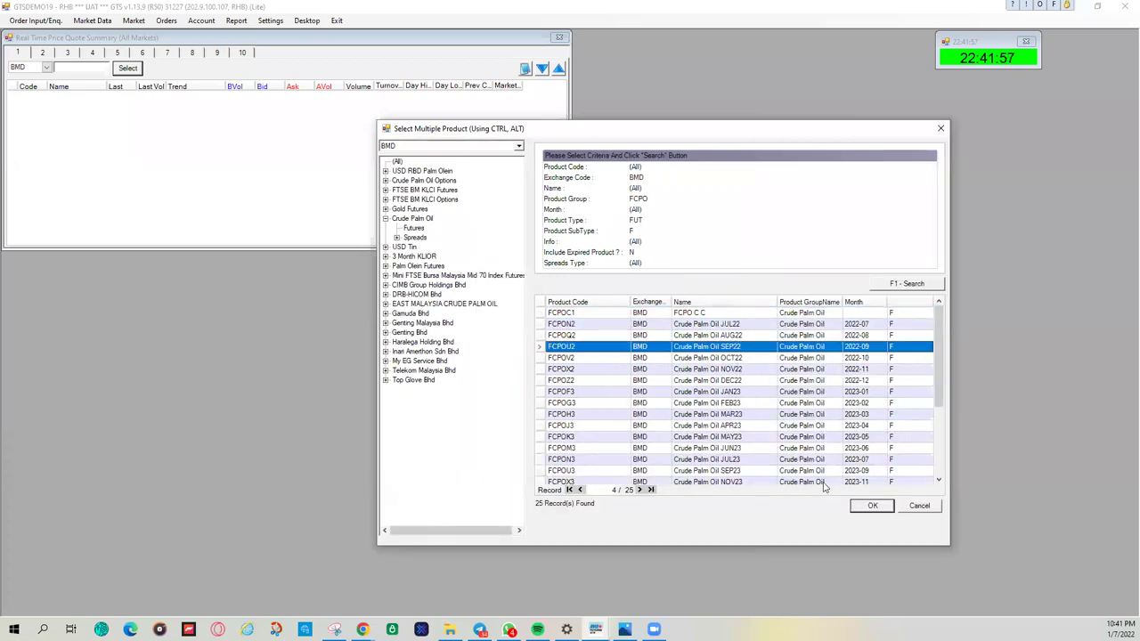
click(869, 507)
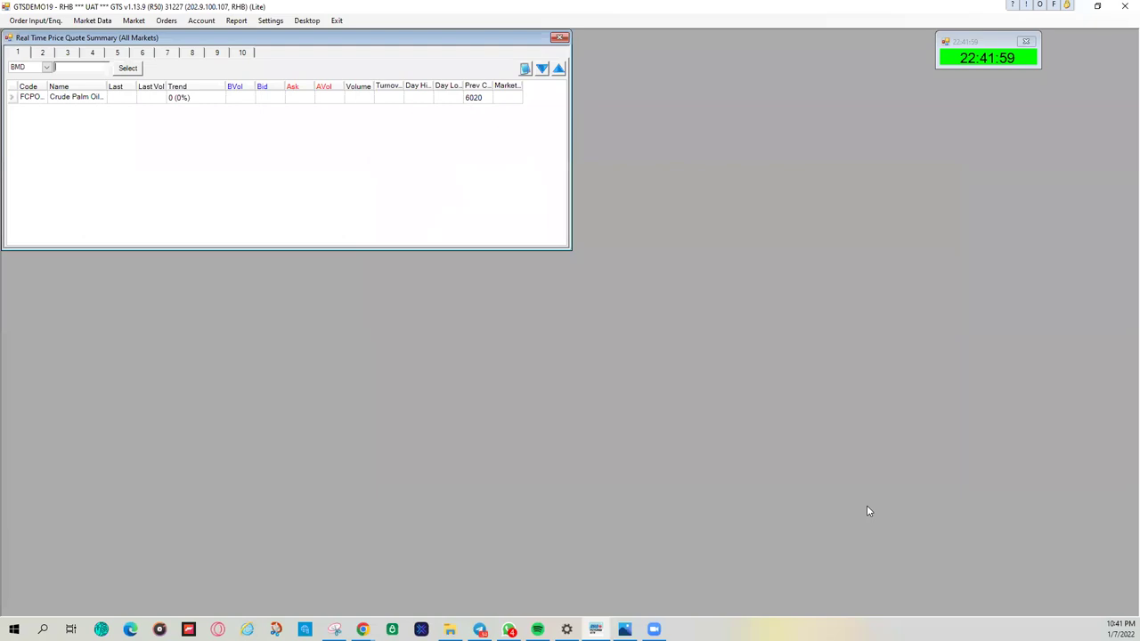
drag(109, 86, 77, 89)
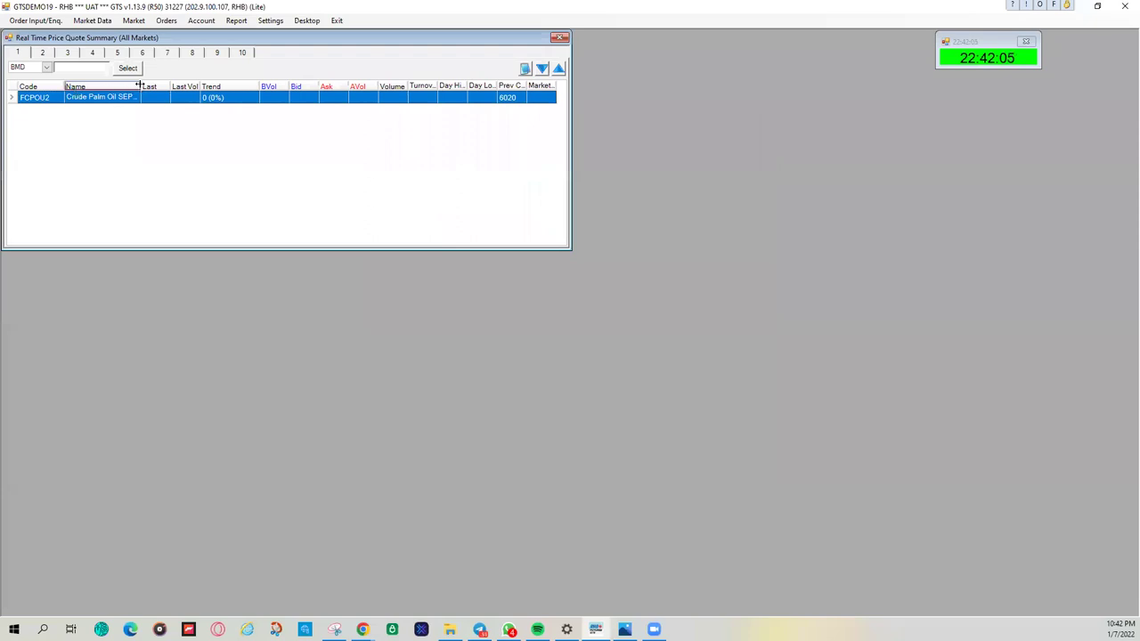
Widen the Name column and add the CBOT Soybeans Oil DEC22 future (ZLZ2) to the quote summary.
drag(150, 87, 152, 87)
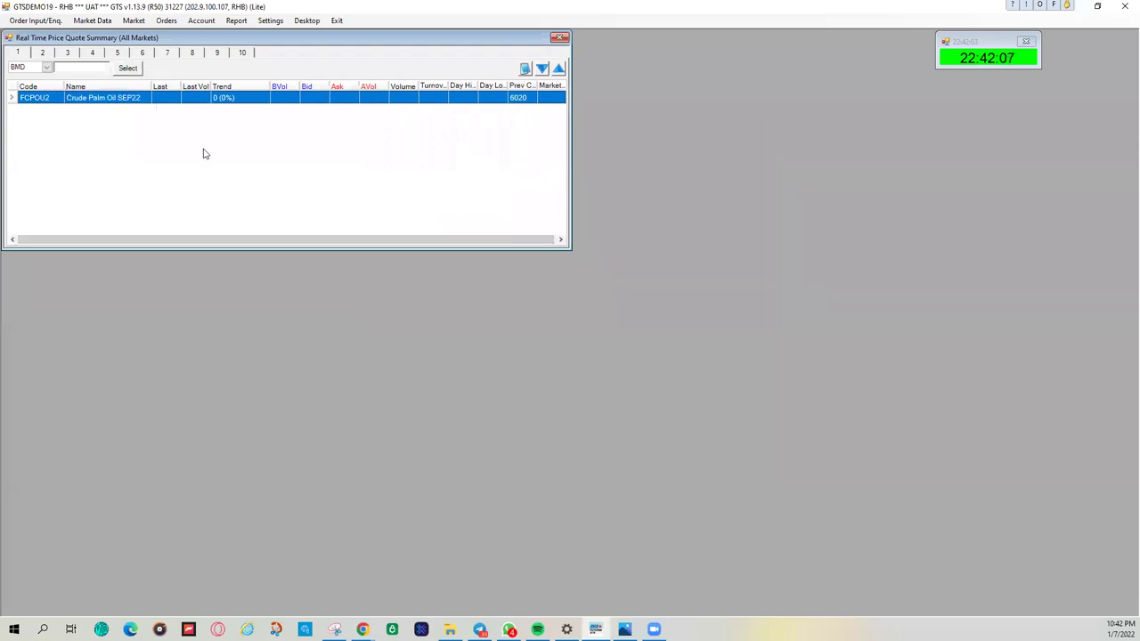
click(47, 68)
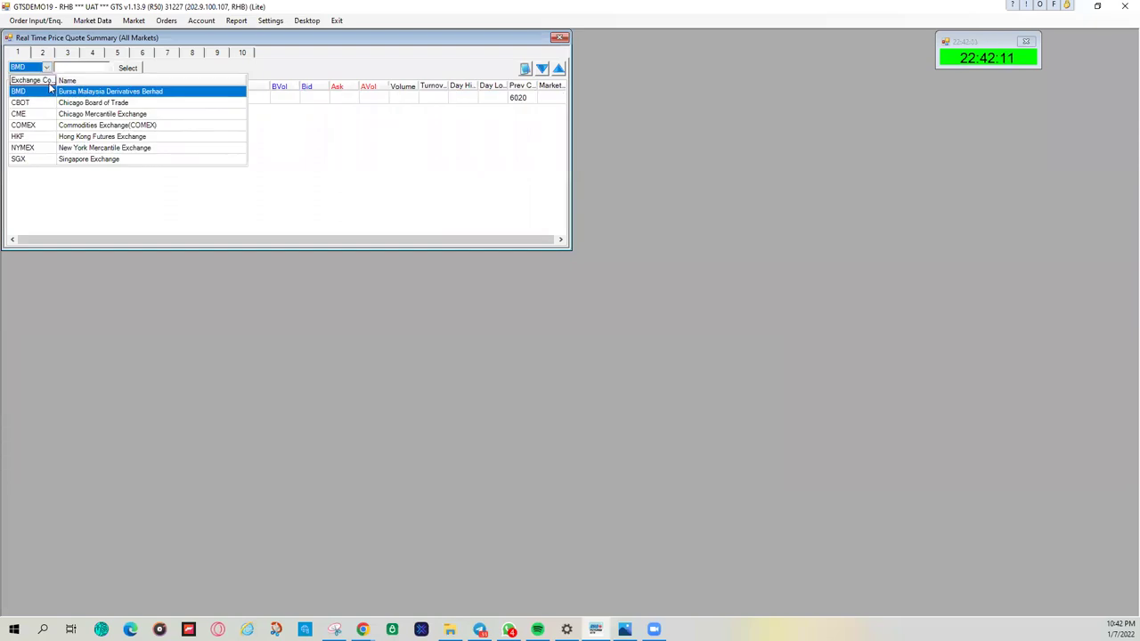
click(51, 103)
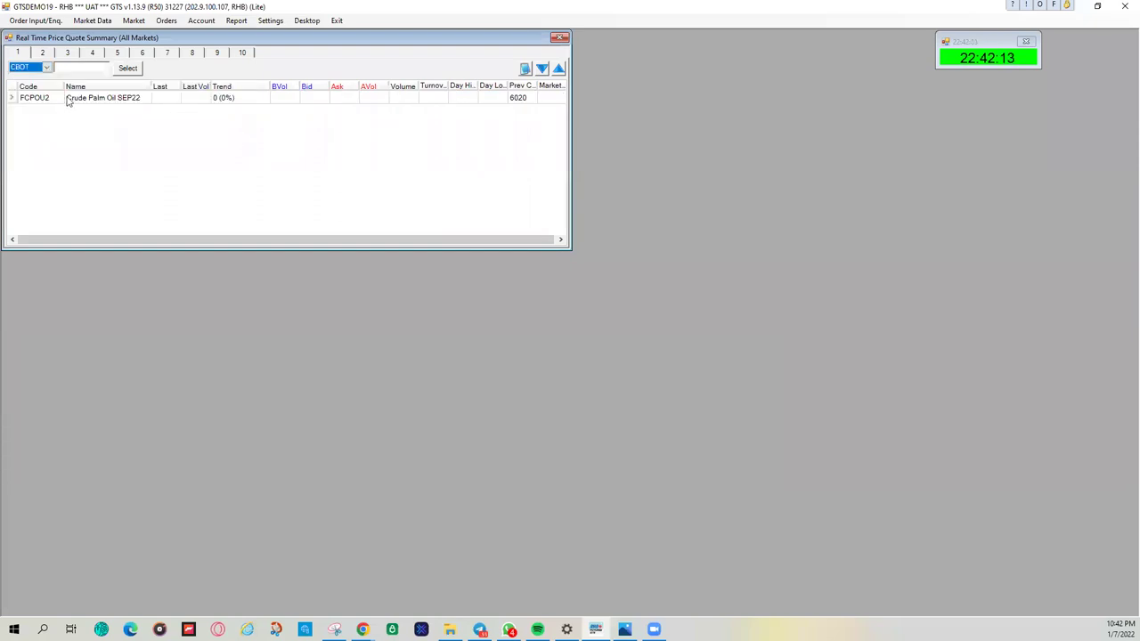
click(133, 70)
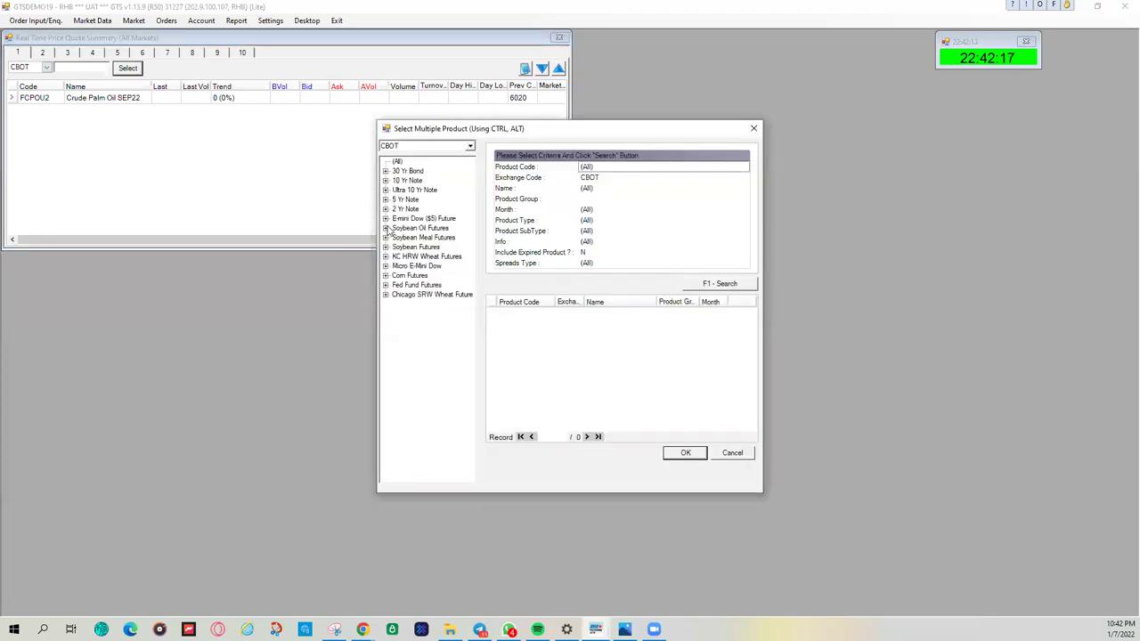
click(385, 228)
click(413, 238)
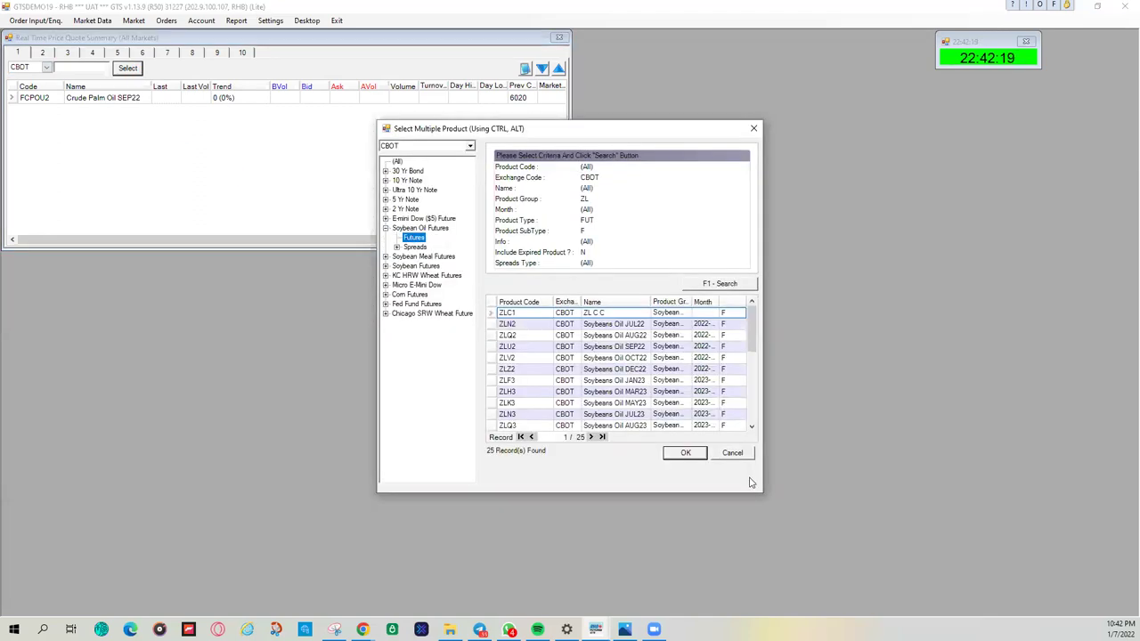
drag(762, 492, 924, 552)
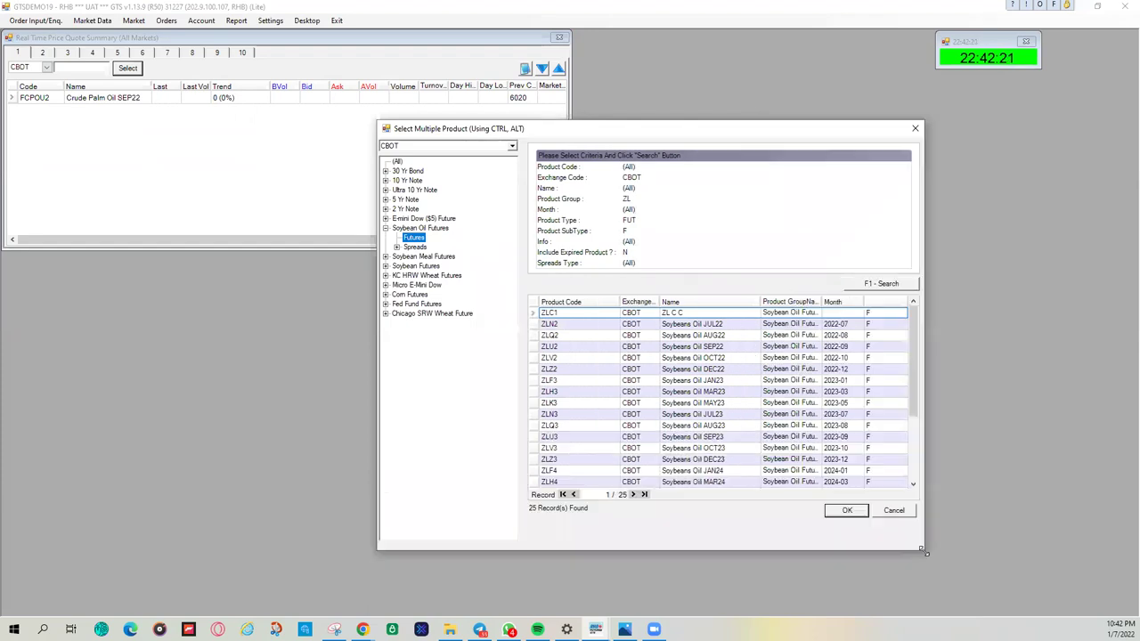
click(728, 370)
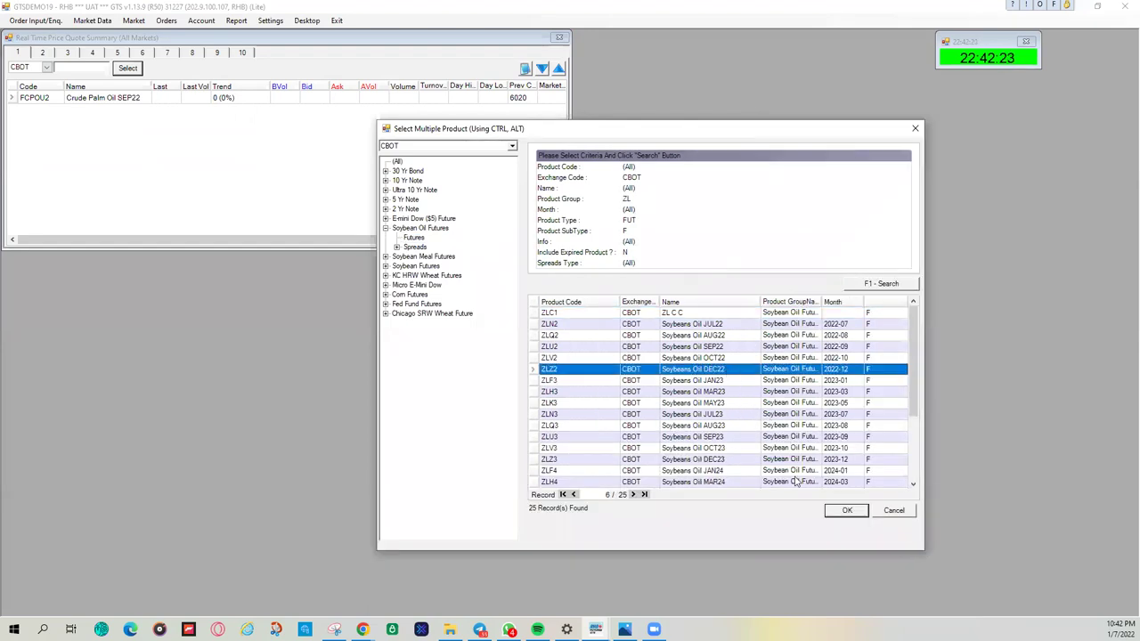
click(828, 514)
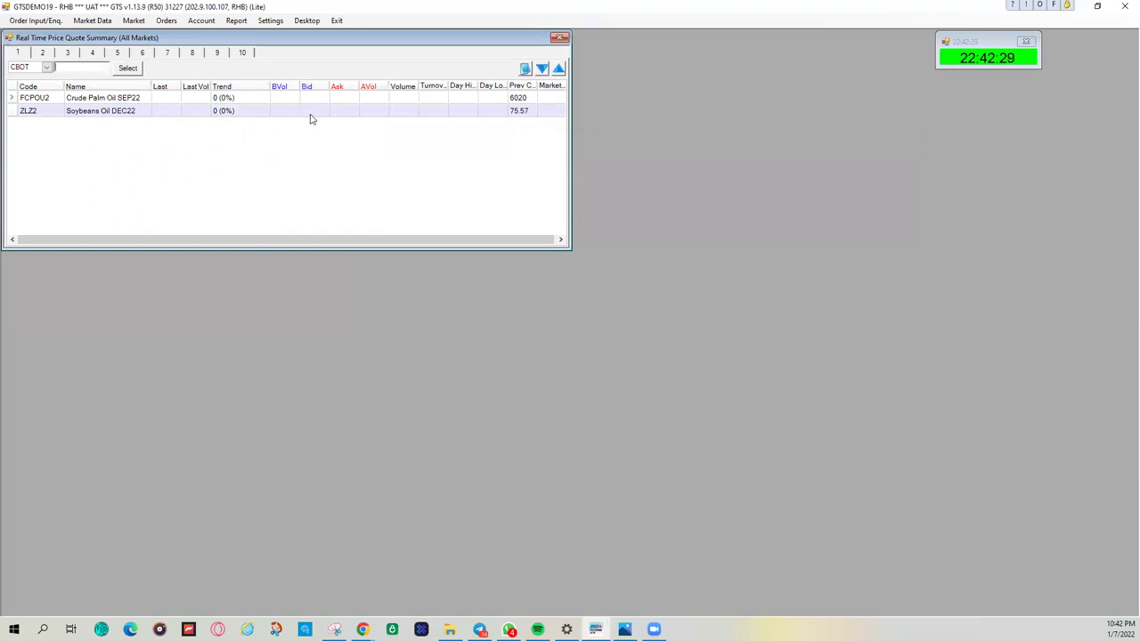
Add the NYMEX WTI Light Sweet Crude Oil SEP22 future (CLU2) to the quote summary.
click(46, 66)
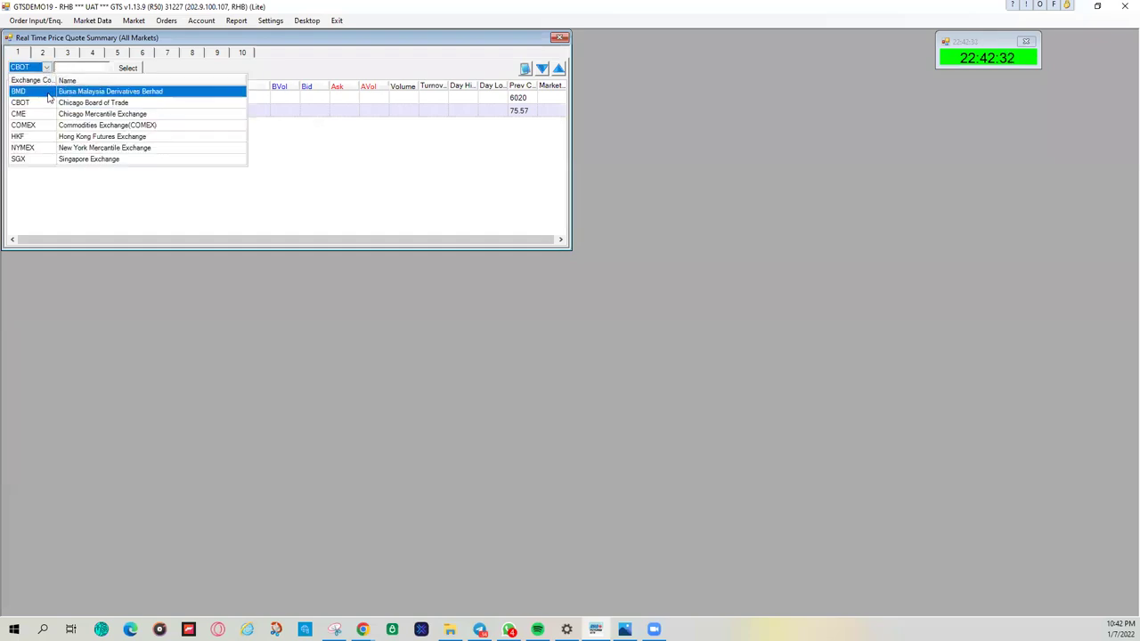
click(60, 148)
click(127, 69)
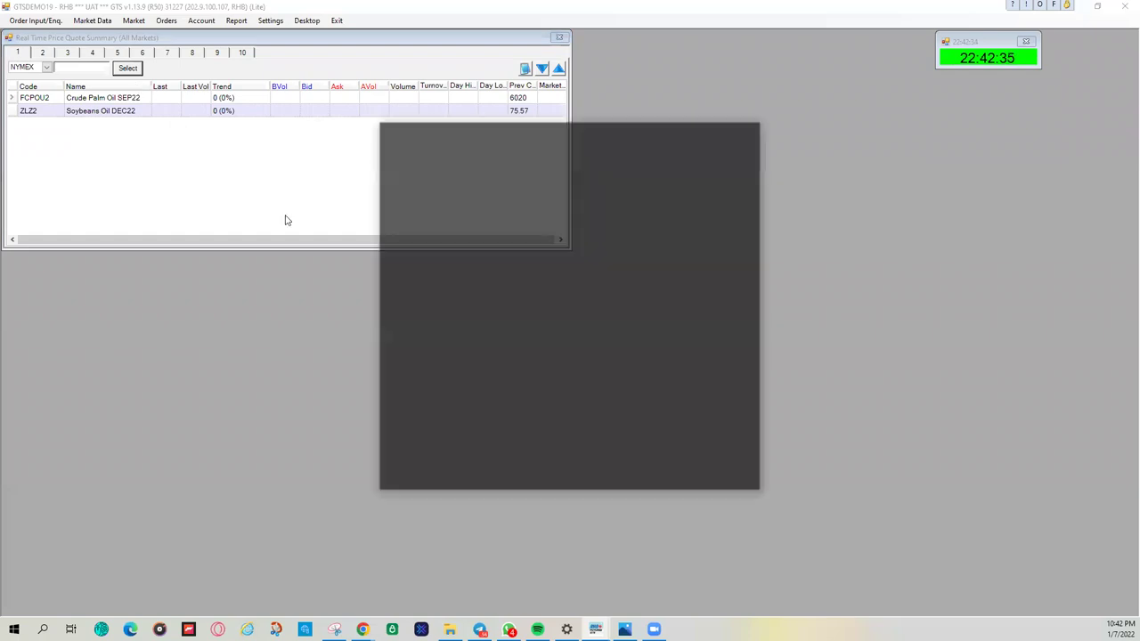
click(386, 171)
click(413, 180)
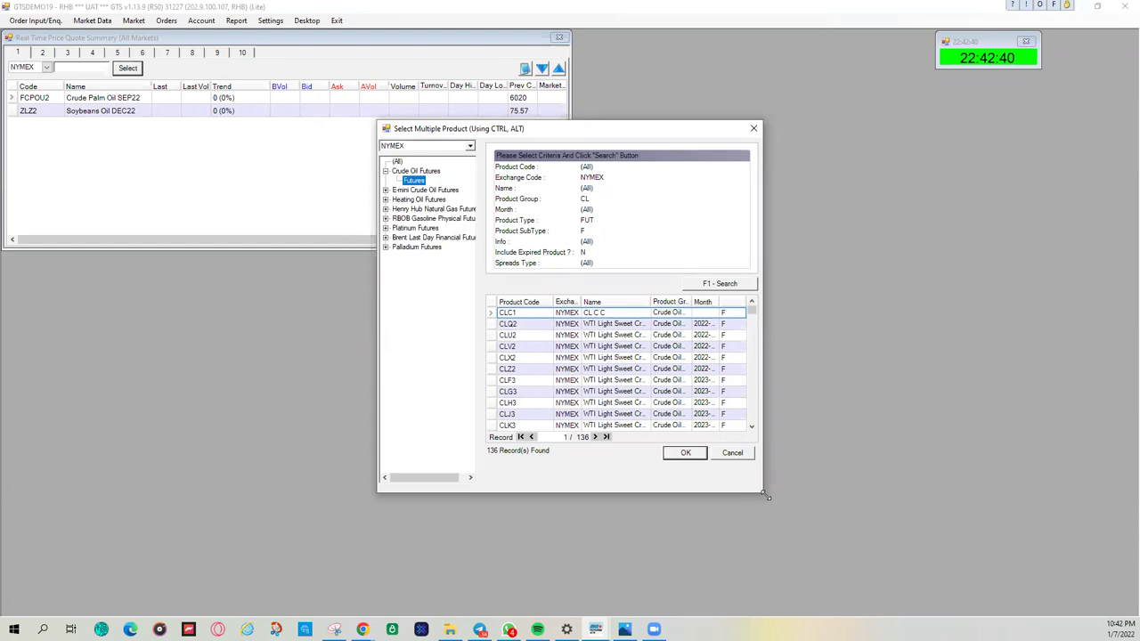
drag(765, 496, 1040, 562)
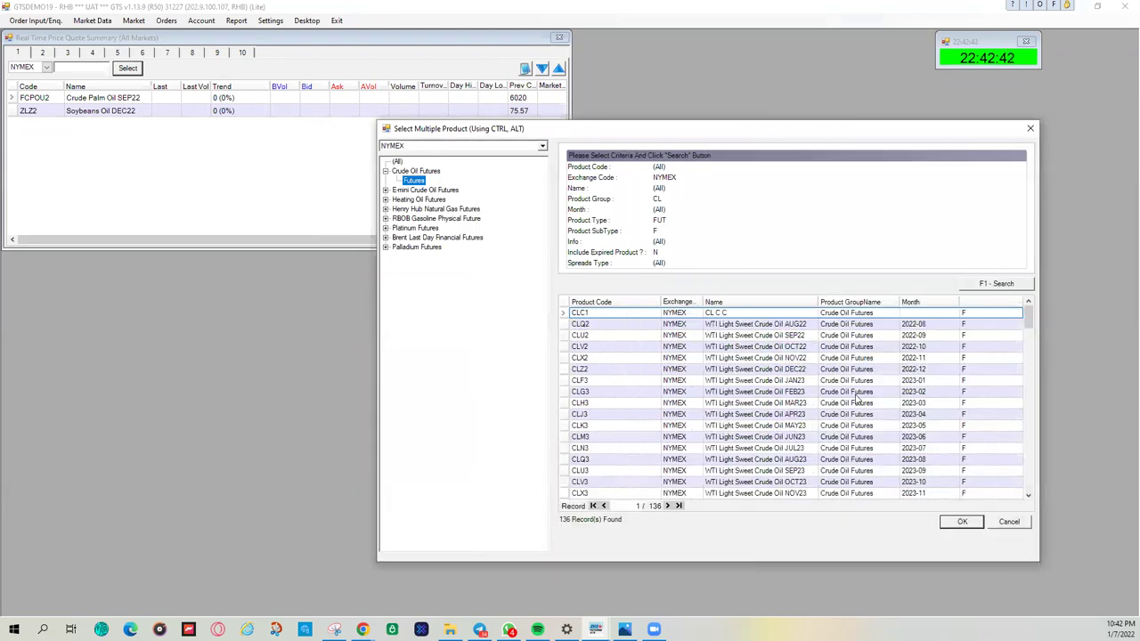
click(790, 337)
click(950, 523)
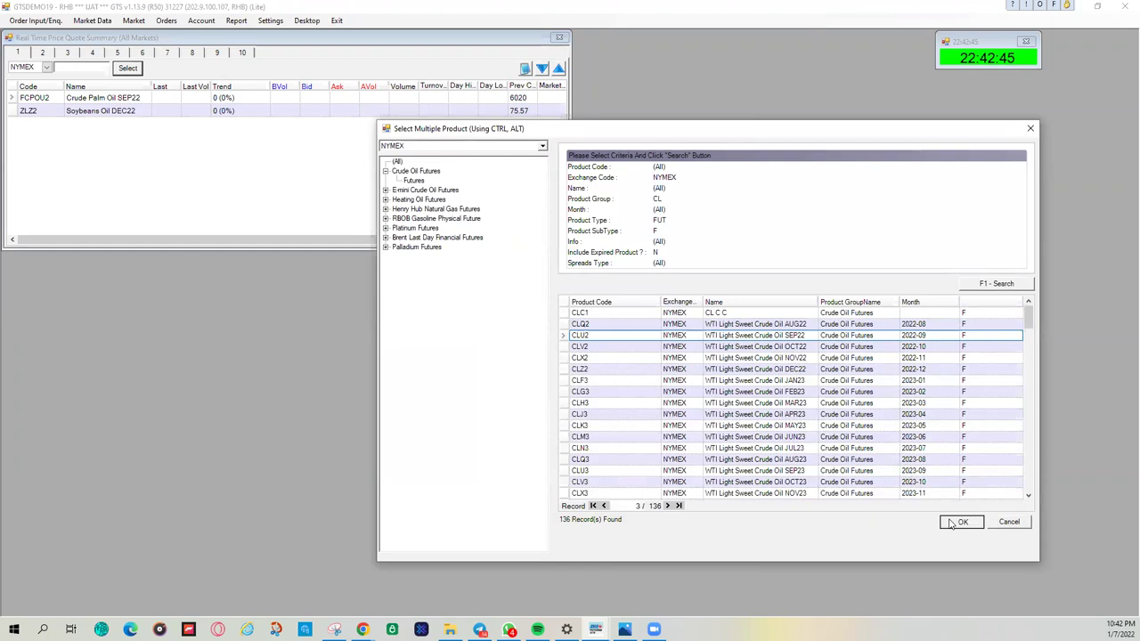
Add the NYMEX WTI Light Sweet Crude Oil AUG22 future (CLQ2) to the quote summary.
click(127, 68)
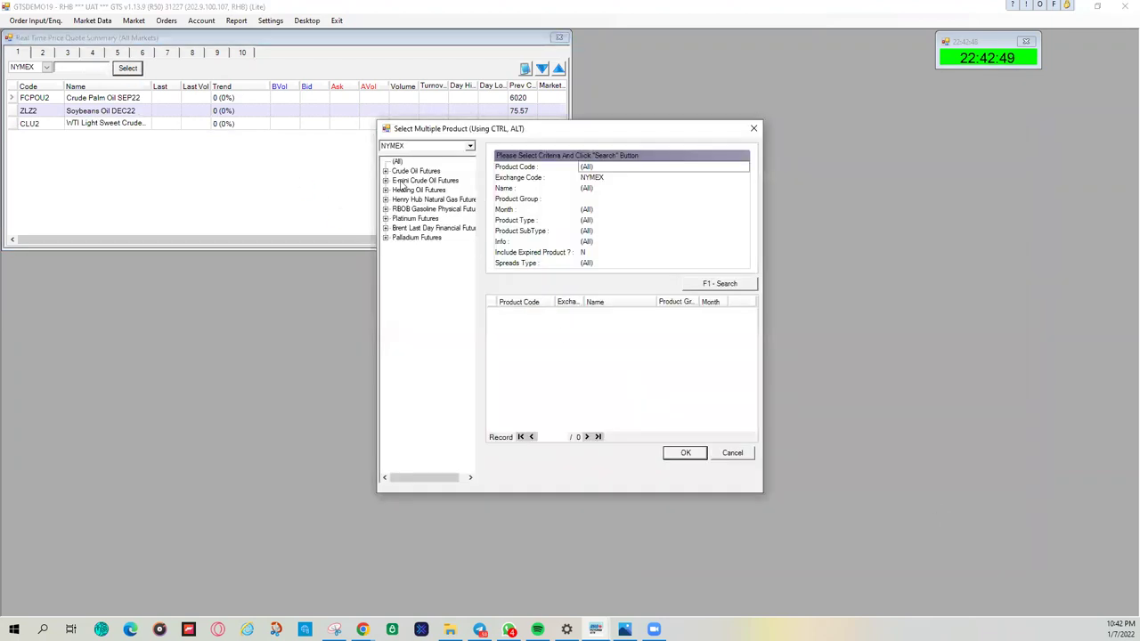
click(386, 171)
click(414, 181)
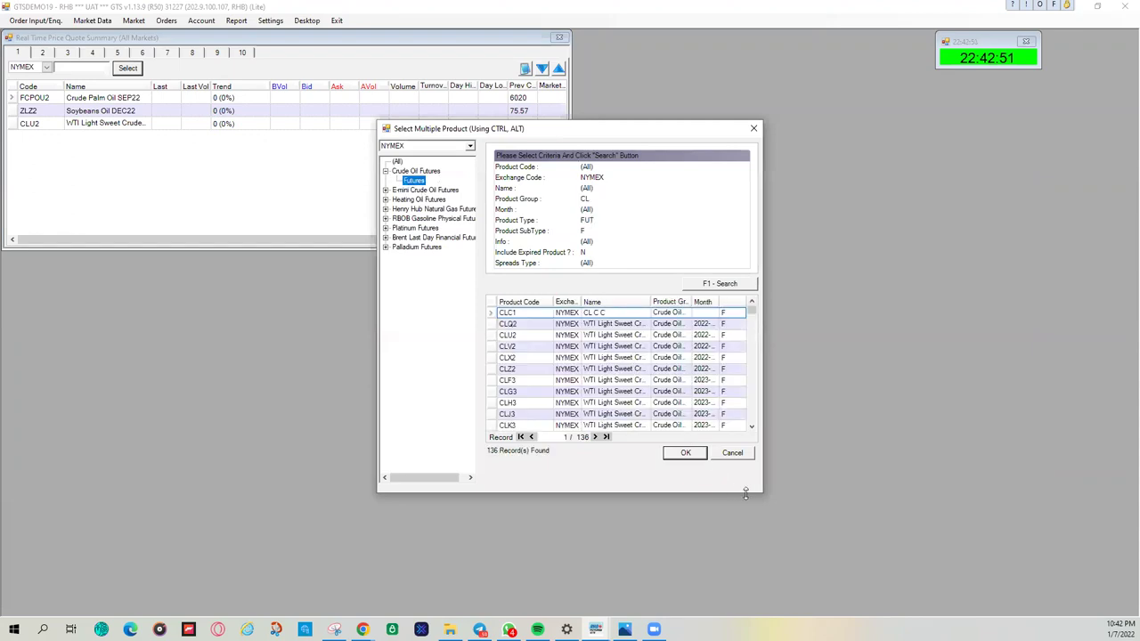
drag(763, 499, 1049, 603)
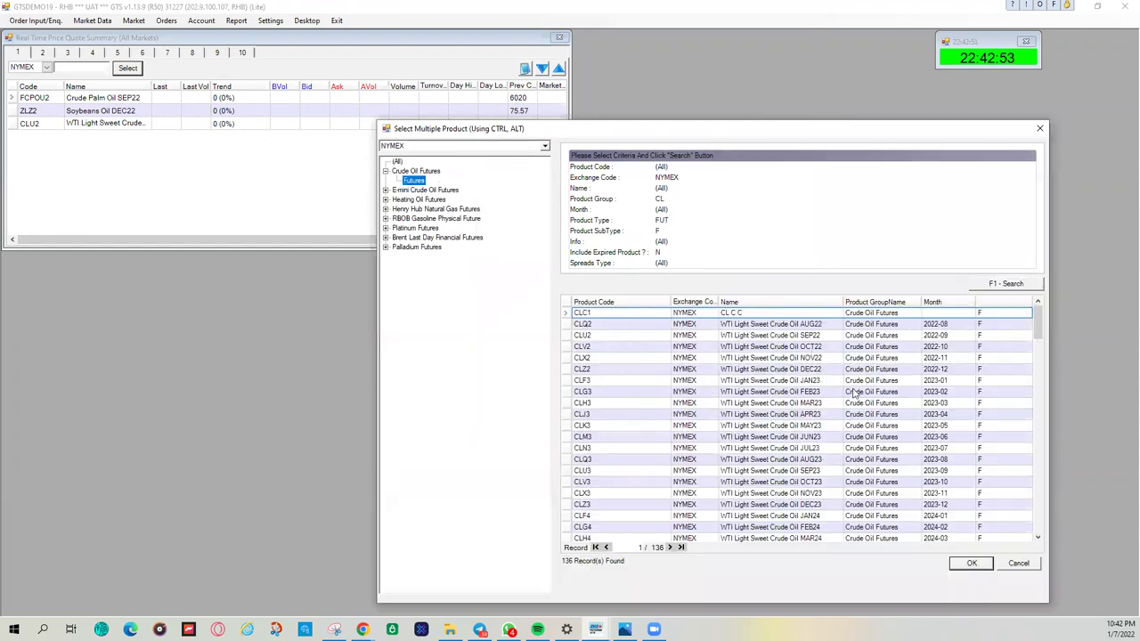
click(787, 326)
click(956, 563)
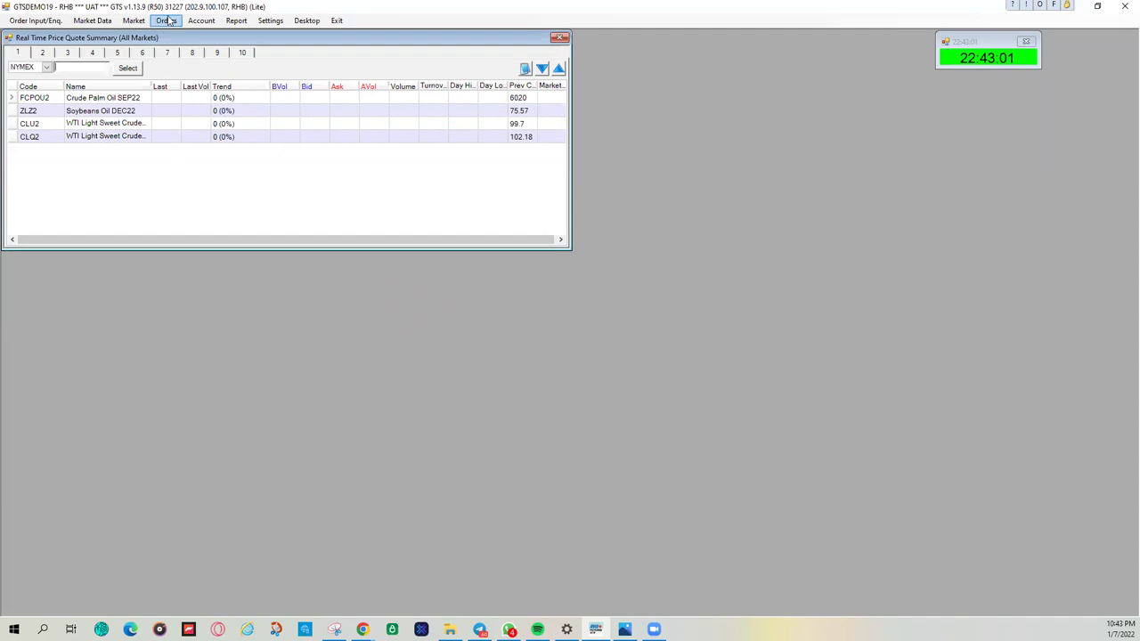
Open the account info window below the quote summary, enlarge it and its margin pane to show all figures, and lock its position and size.
click(207, 24)
click(206, 33)
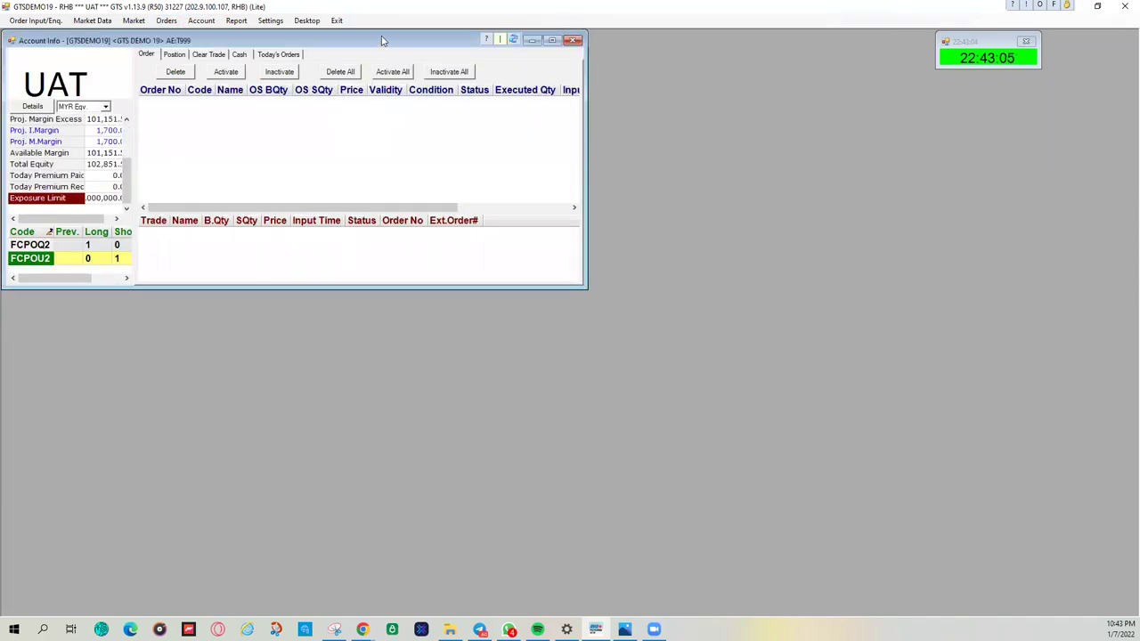
drag(383, 40, 385, 261)
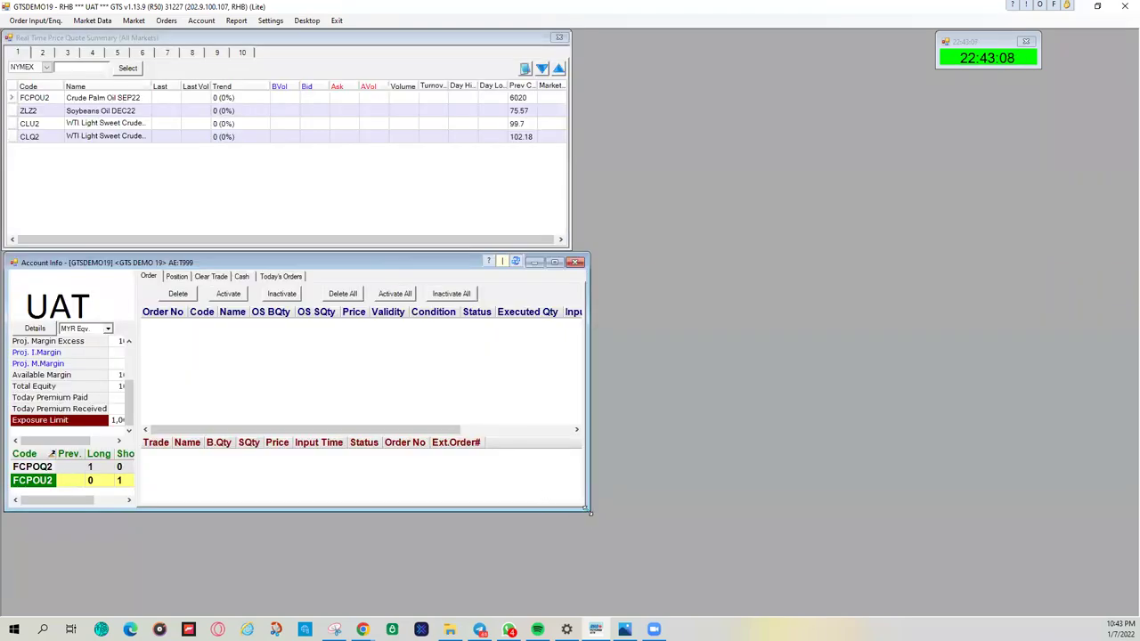
drag(589, 512, 655, 606)
drag(135, 405, 230, 407)
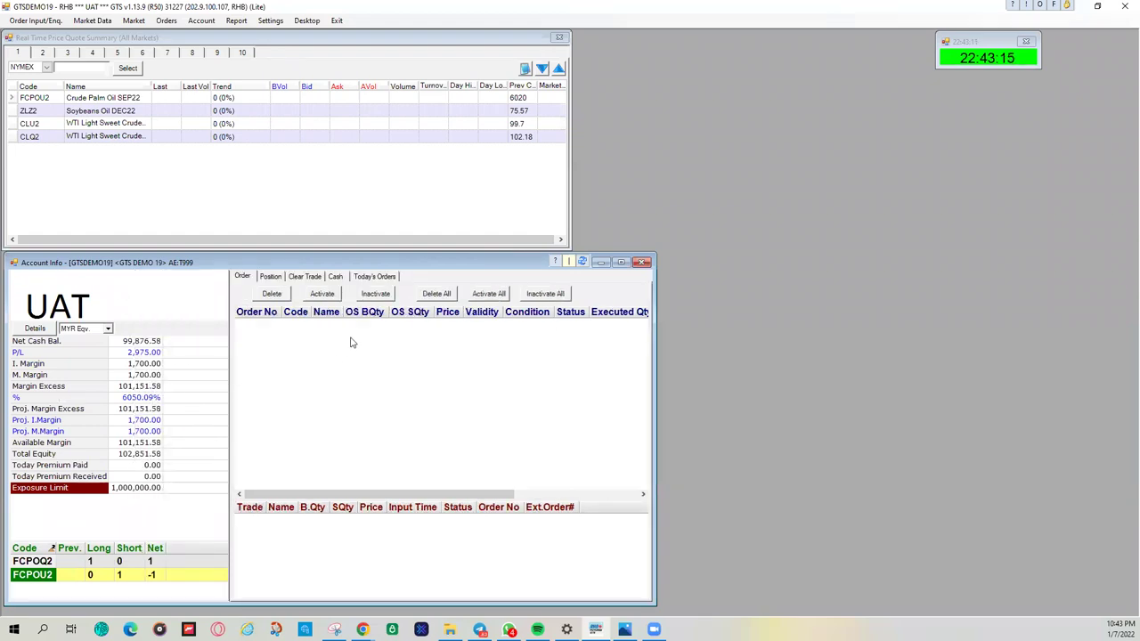
right_click(424, 260)
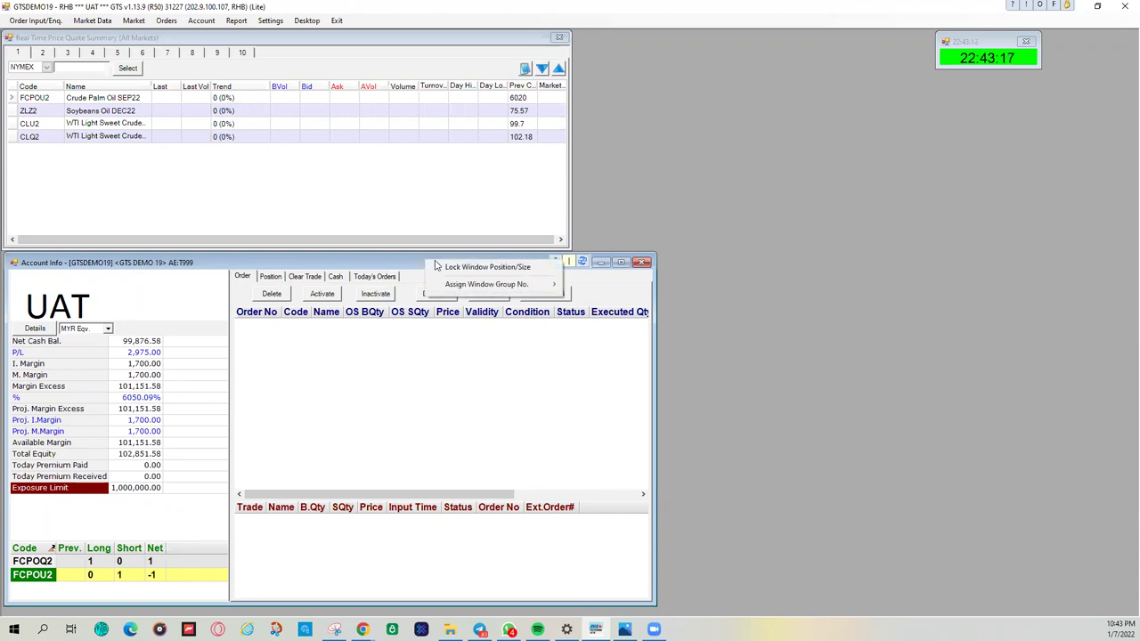
click(436, 267)
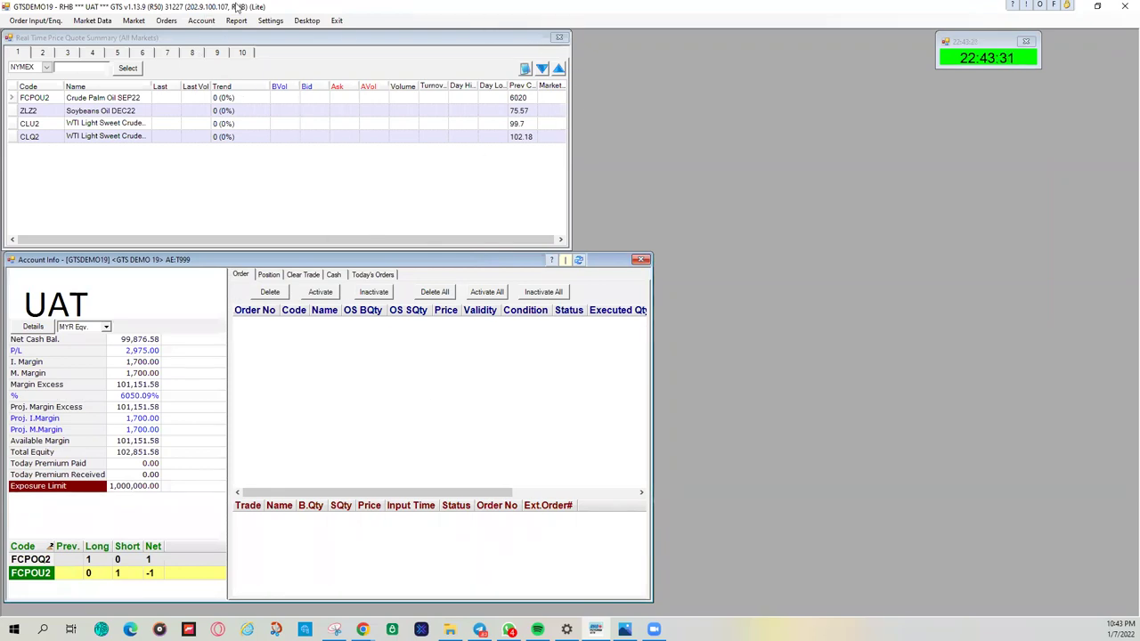
Open the Enter Order (RHB) window, place it beside the quote summary, and lock its position and size.
click(168, 21)
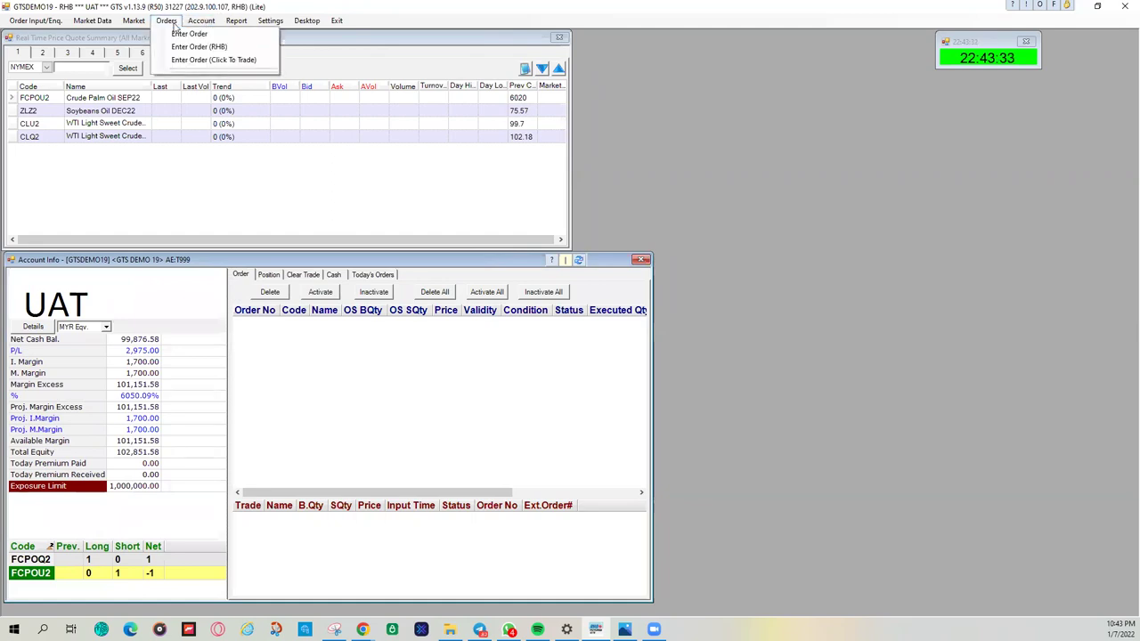
click(199, 47)
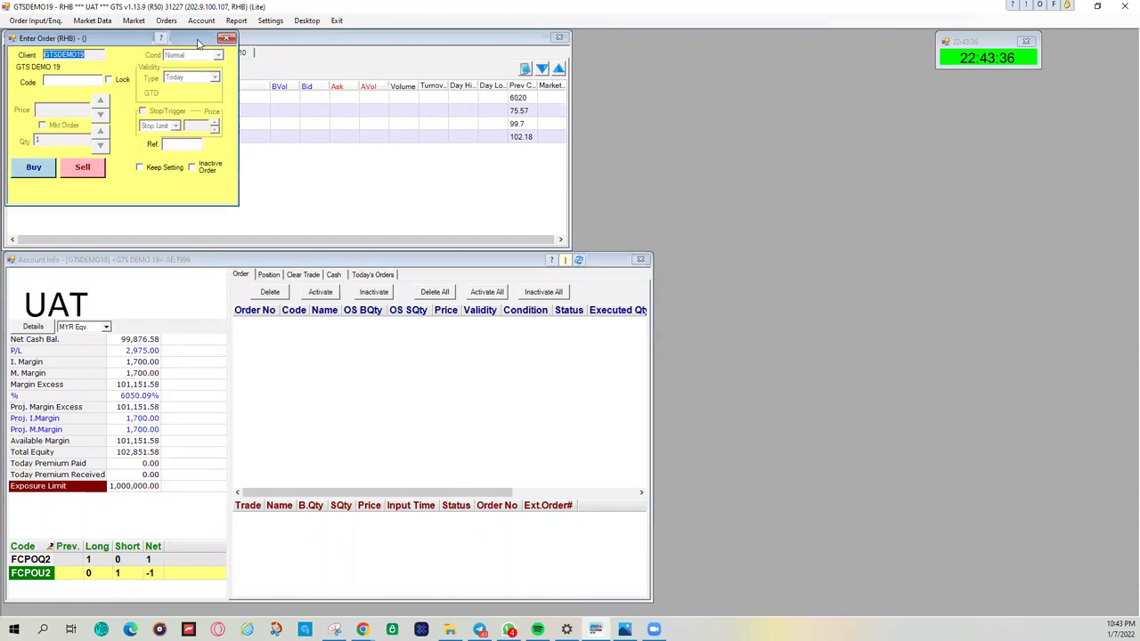
drag(198, 42, 771, 71)
right_click(683, 69)
click(730, 79)
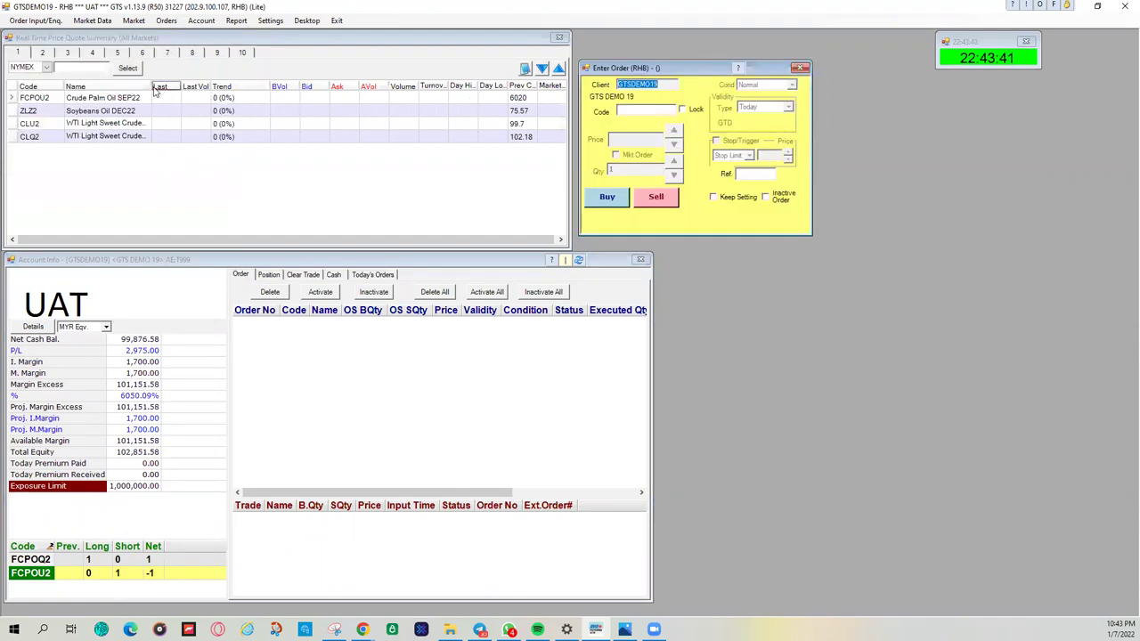
Widen the quote summary's Name column and open the NextView technical chart for FCPOU2, postponing the Java update and allowing the application to run.
drag(150, 87, 166, 87)
click(76, 97)
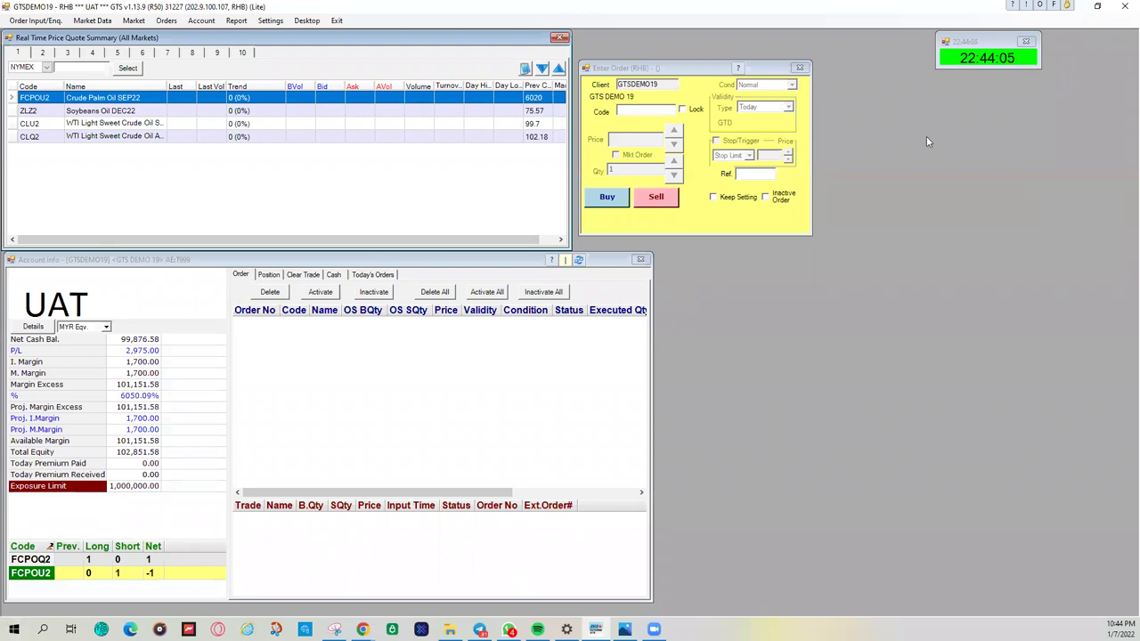
right_click(141, 101)
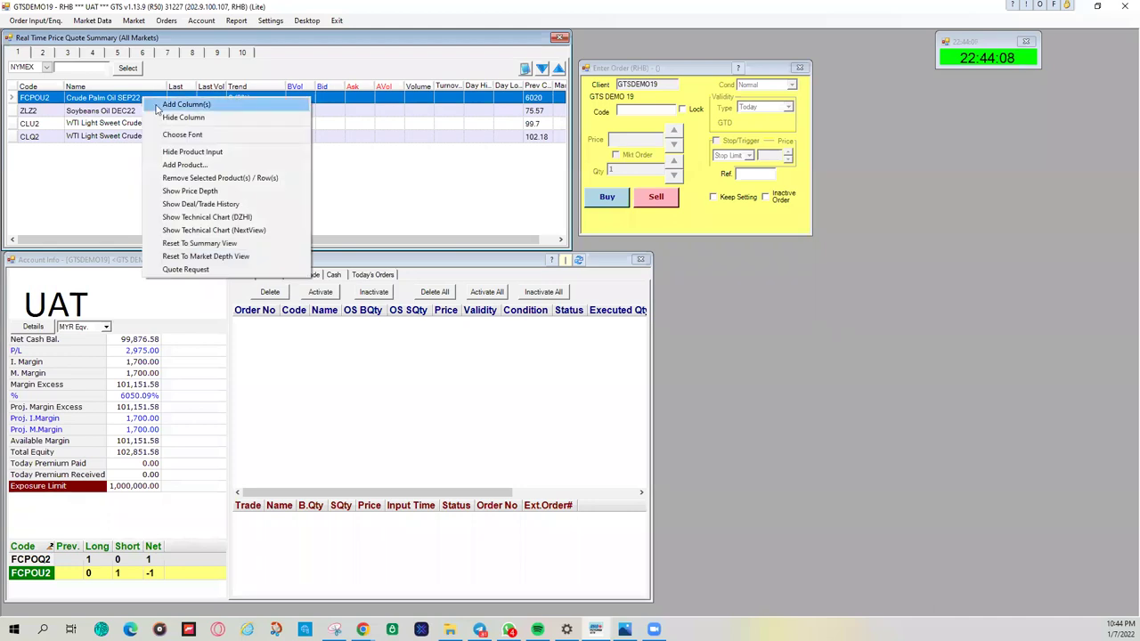
click(205, 231)
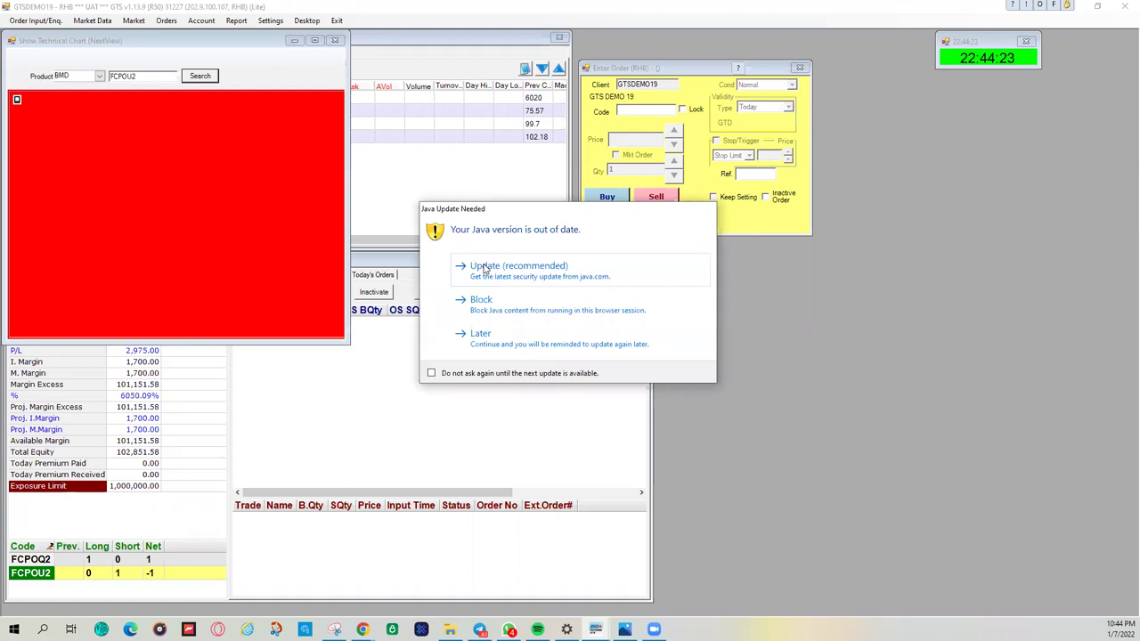
click(481, 334)
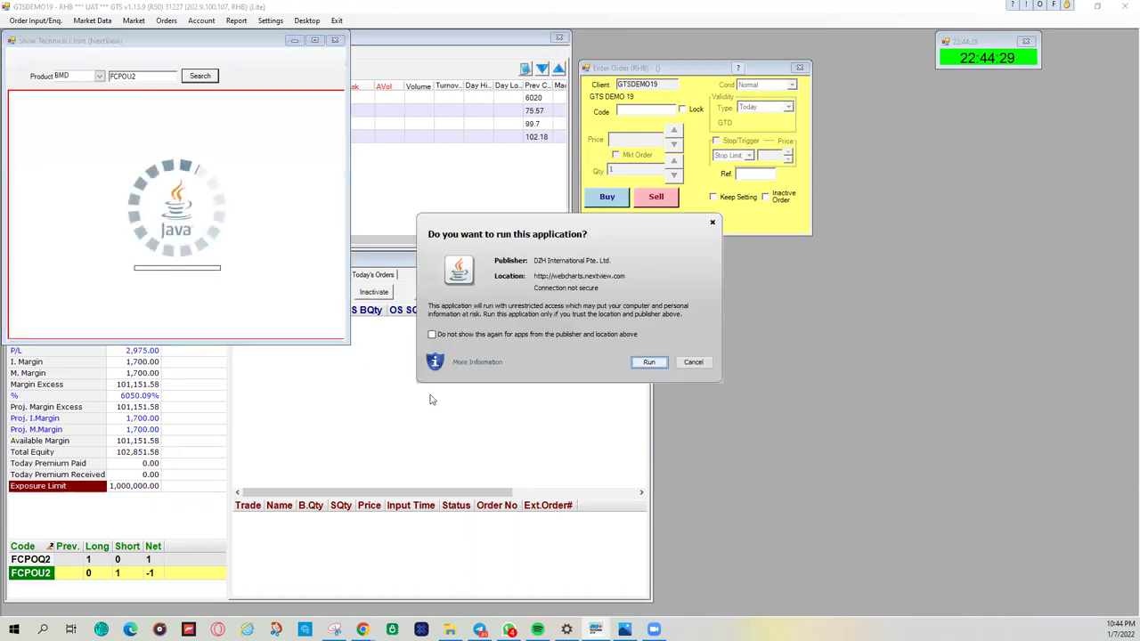
key(Return)
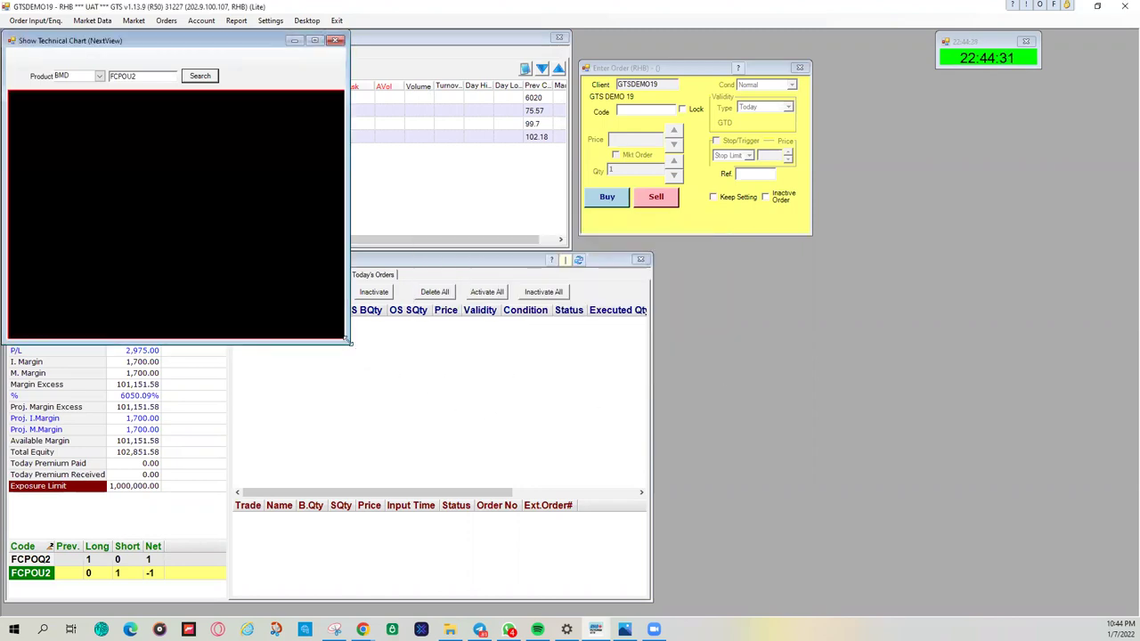
Enlarge the FCPOU2 technical chart window and set the chart interval to 30 minutes.
drag(350, 346, 689, 530)
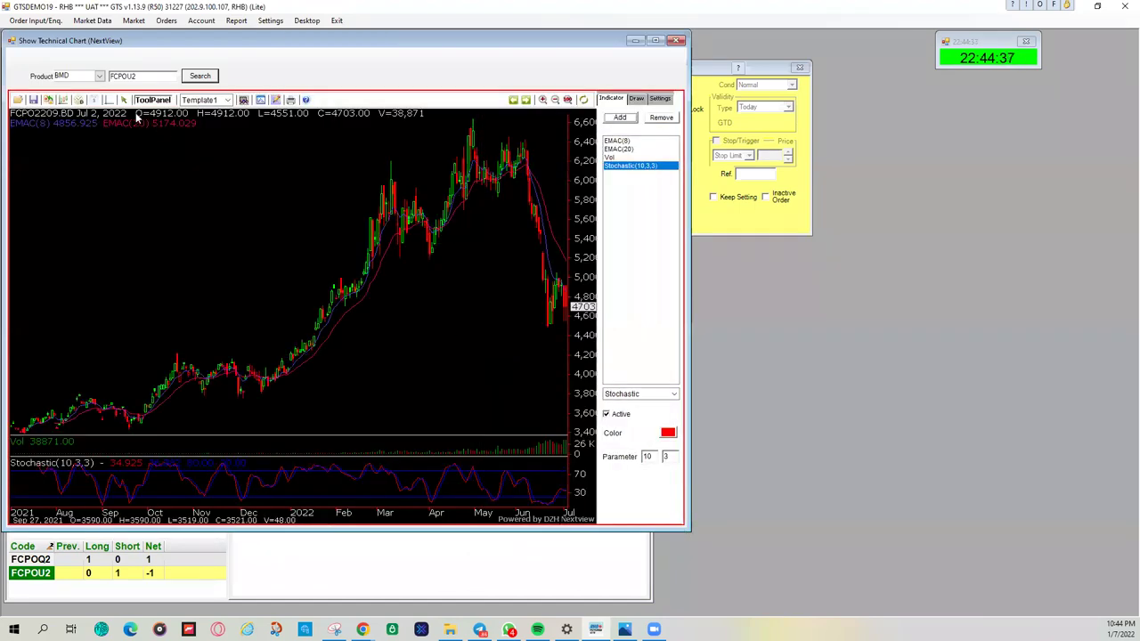
click(79, 100)
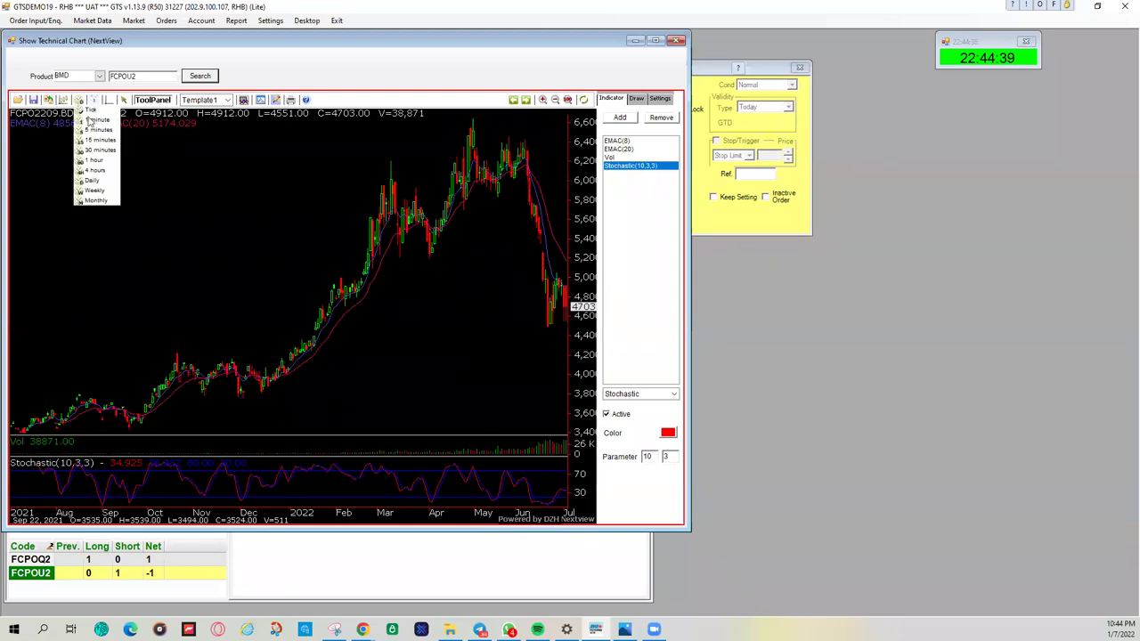
click(95, 151)
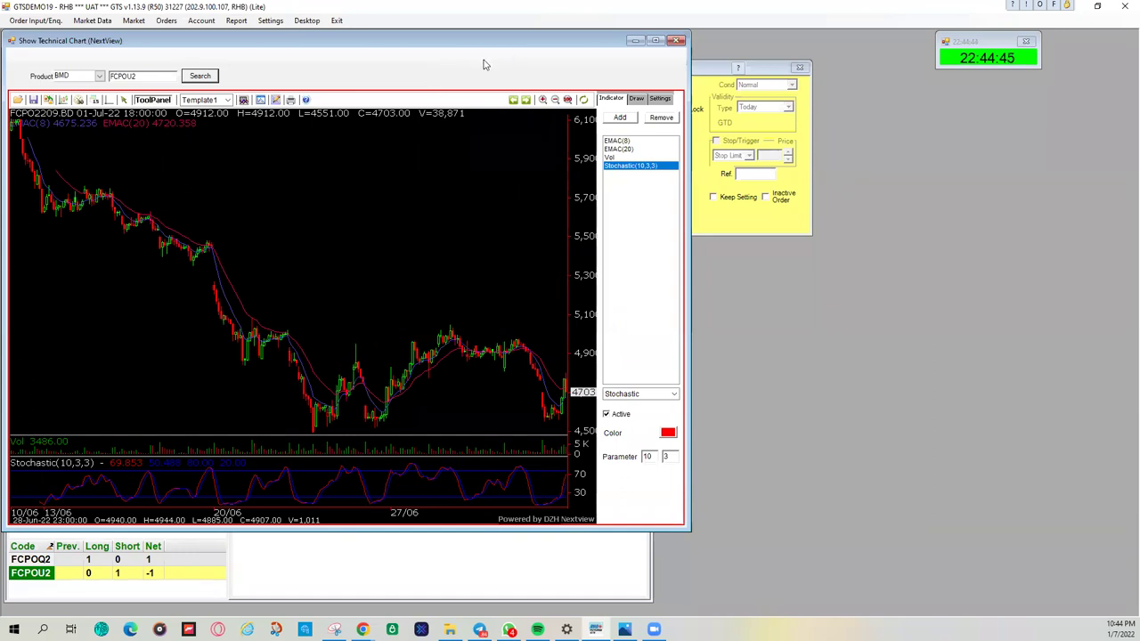
Move the technical chart window clear of the quote list and select the FCPOU2 row in the quote summary.
drag(532, 43, 535, 43)
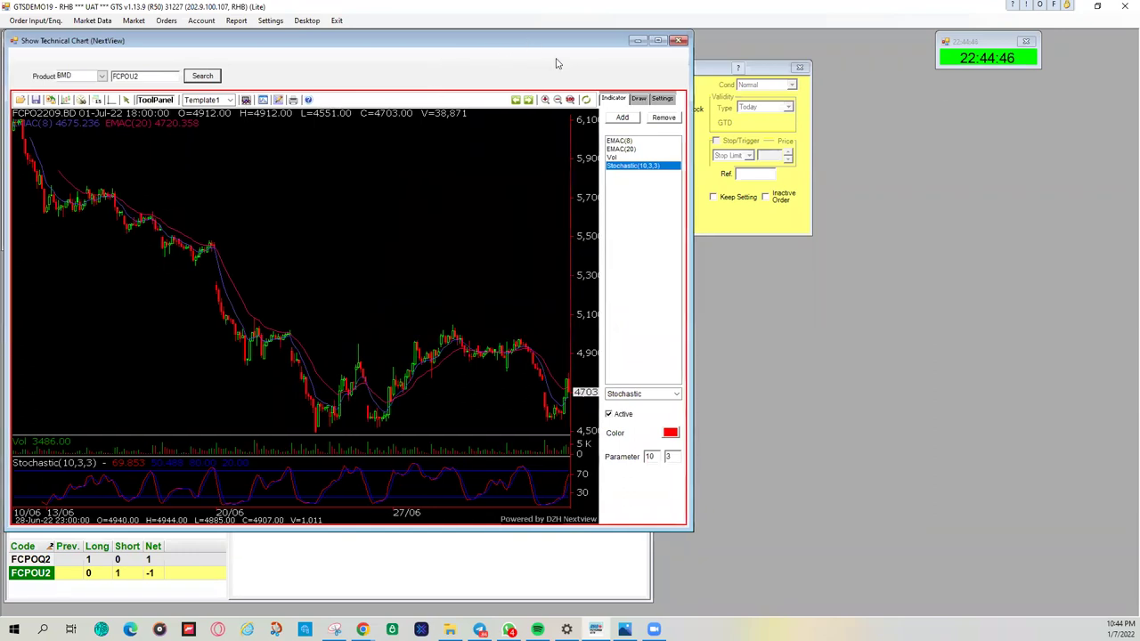
drag(625, 35, 1033, 81)
click(95, 99)
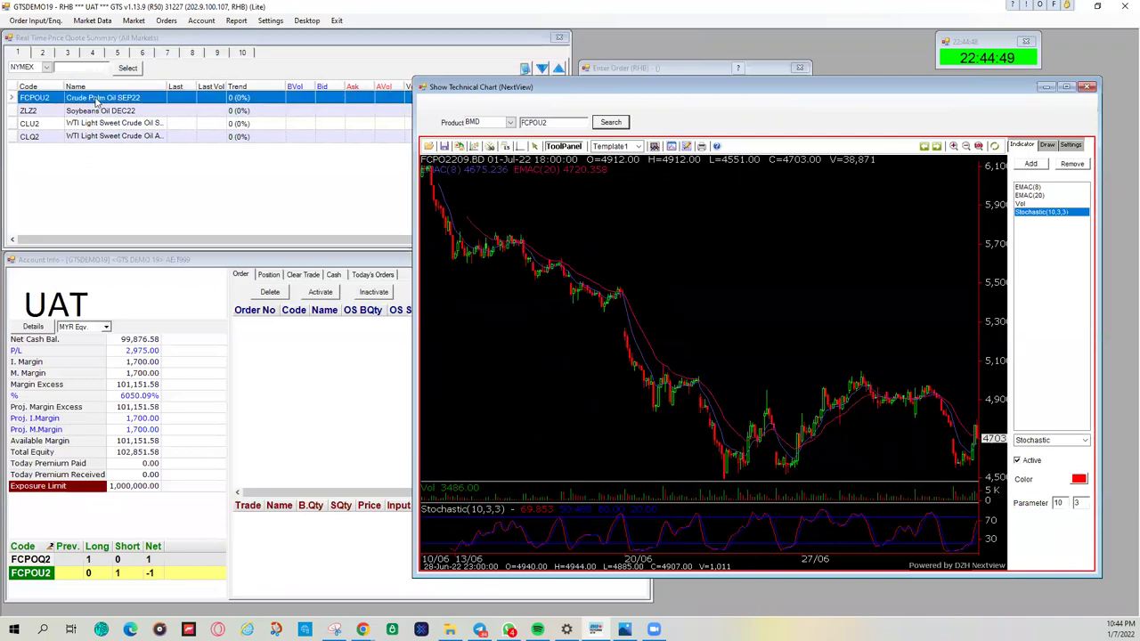
Open the DZHI technical chart for FCPOU2 from the quote summary and set its interval to 30 minutes.
right_click(95, 99)
click(157, 219)
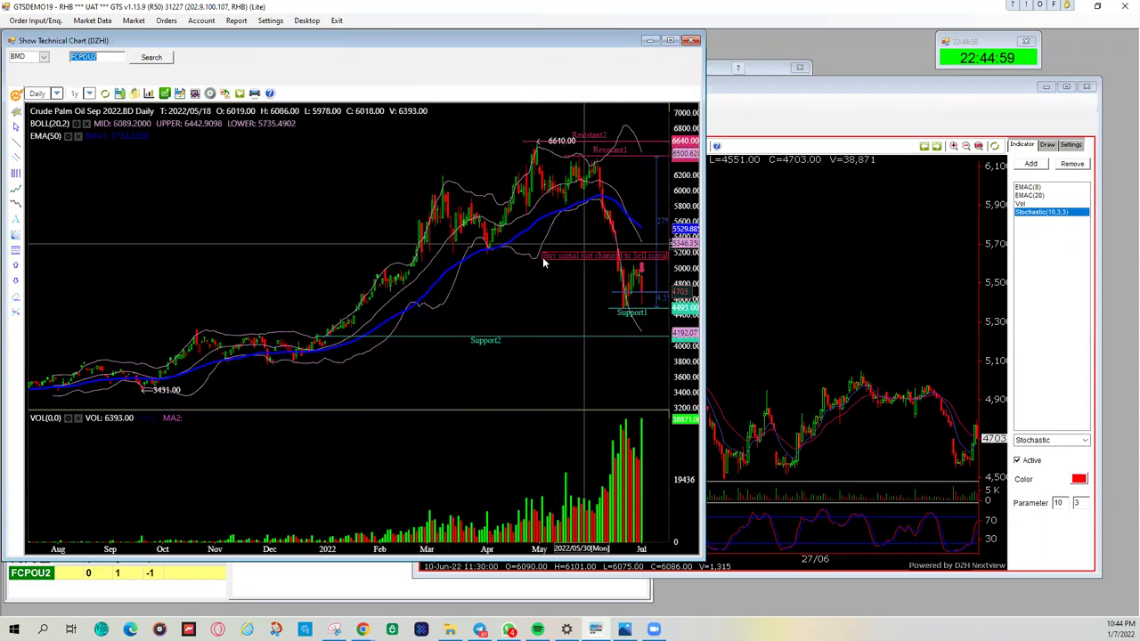
click(55, 94)
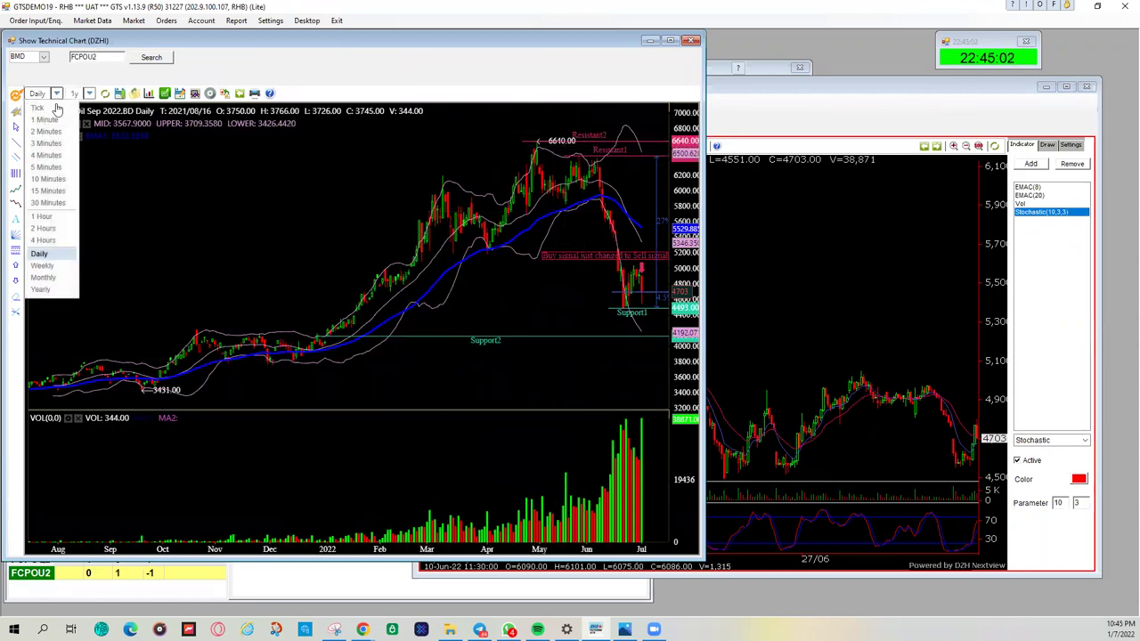
click(49, 203)
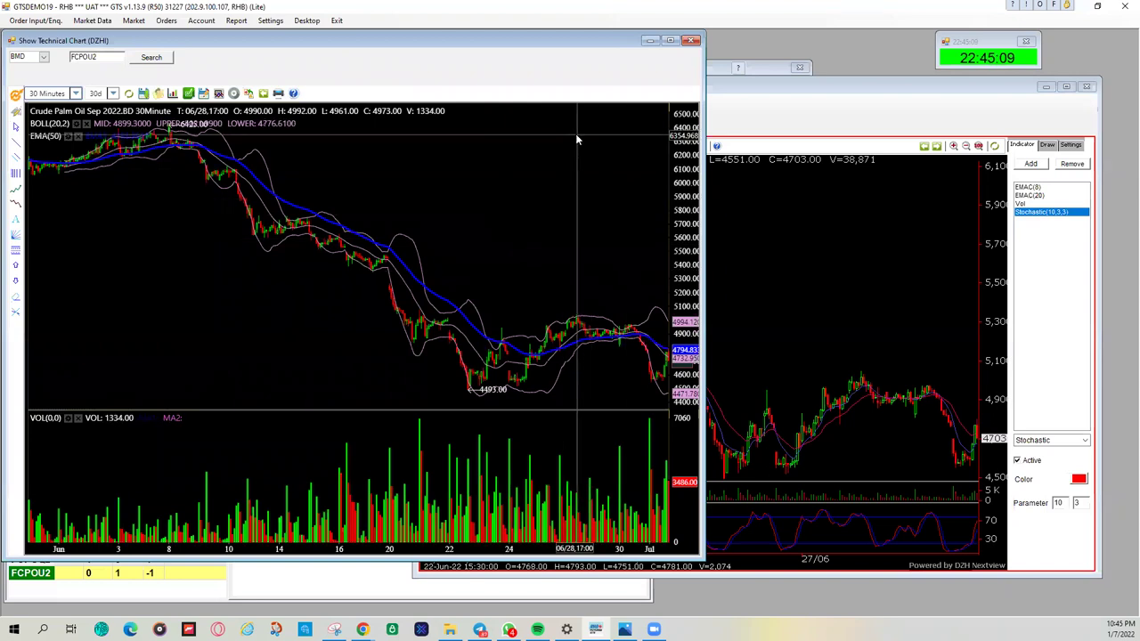
Examine the NextView chart's drawing options, crosshair choices and list of indicators that can be added.
click(817, 241)
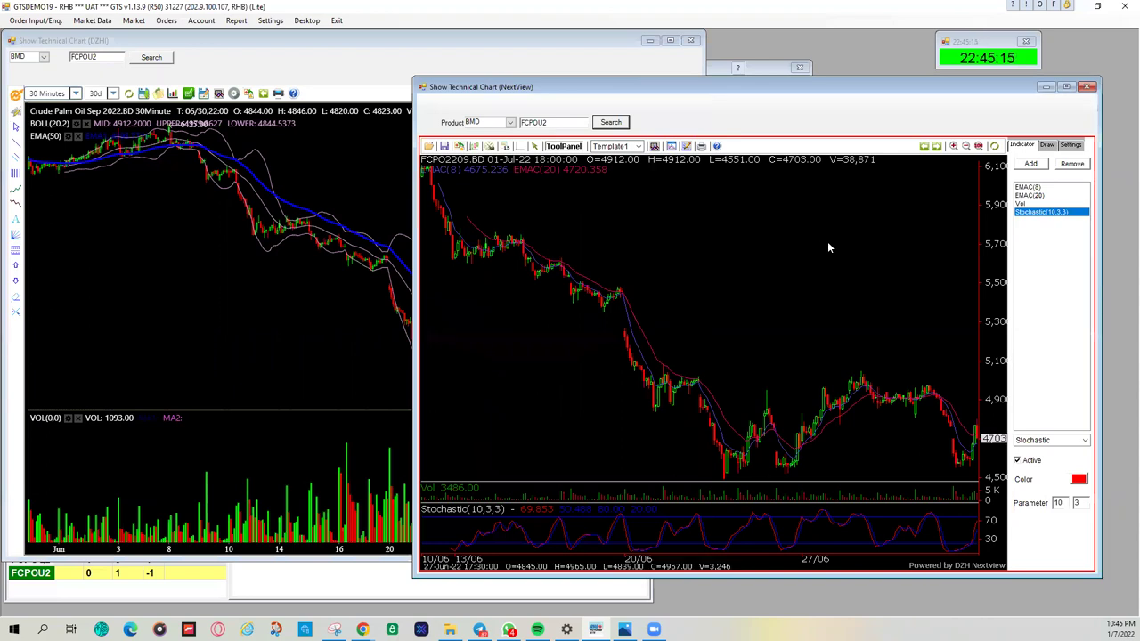
click(1047, 146)
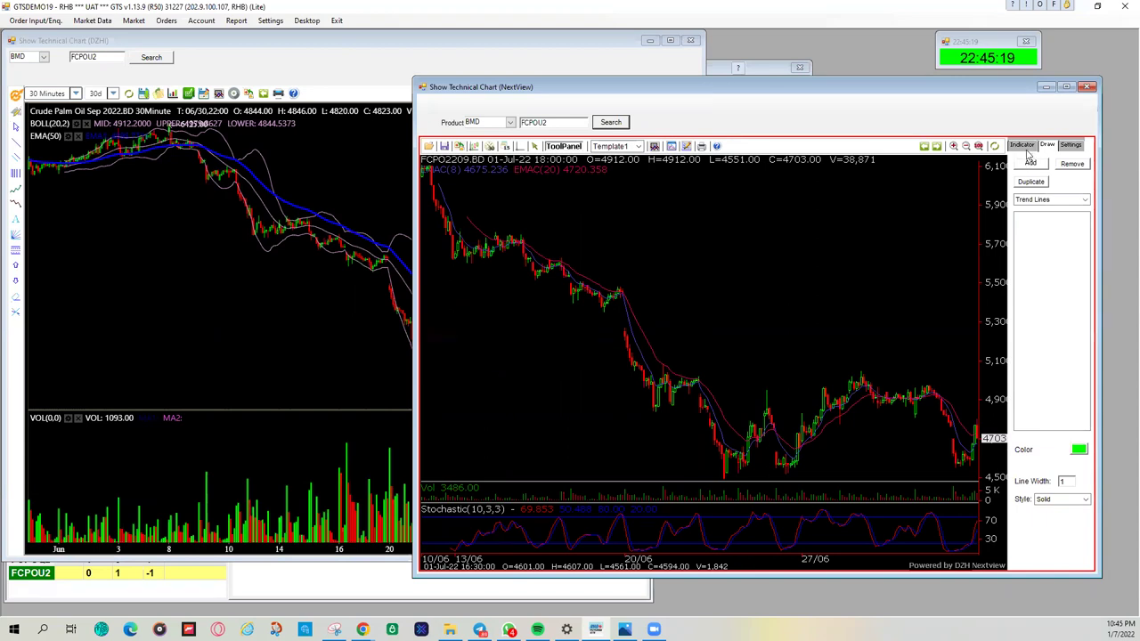
click(1023, 145)
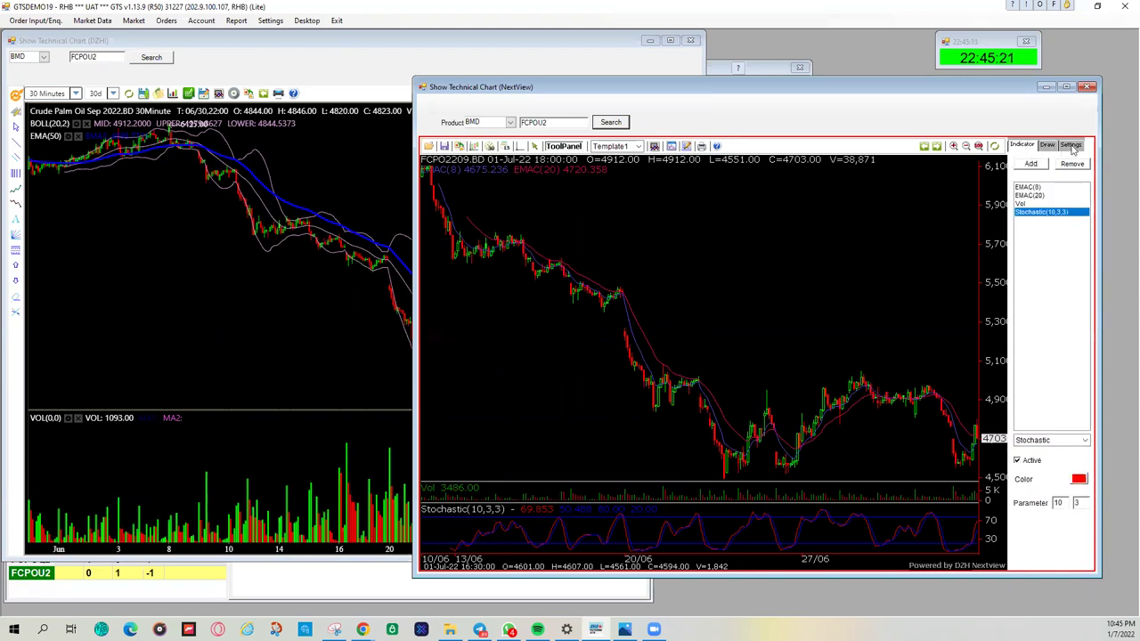
click(1047, 446)
click(1029, 430)
click(534, 146)
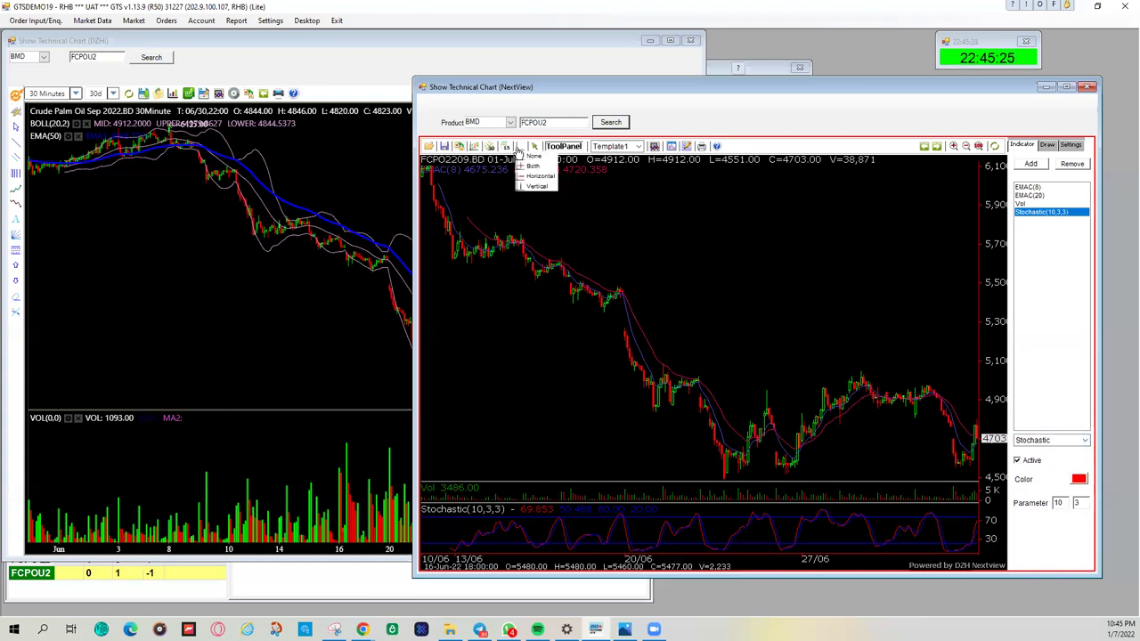
click(686, 146)
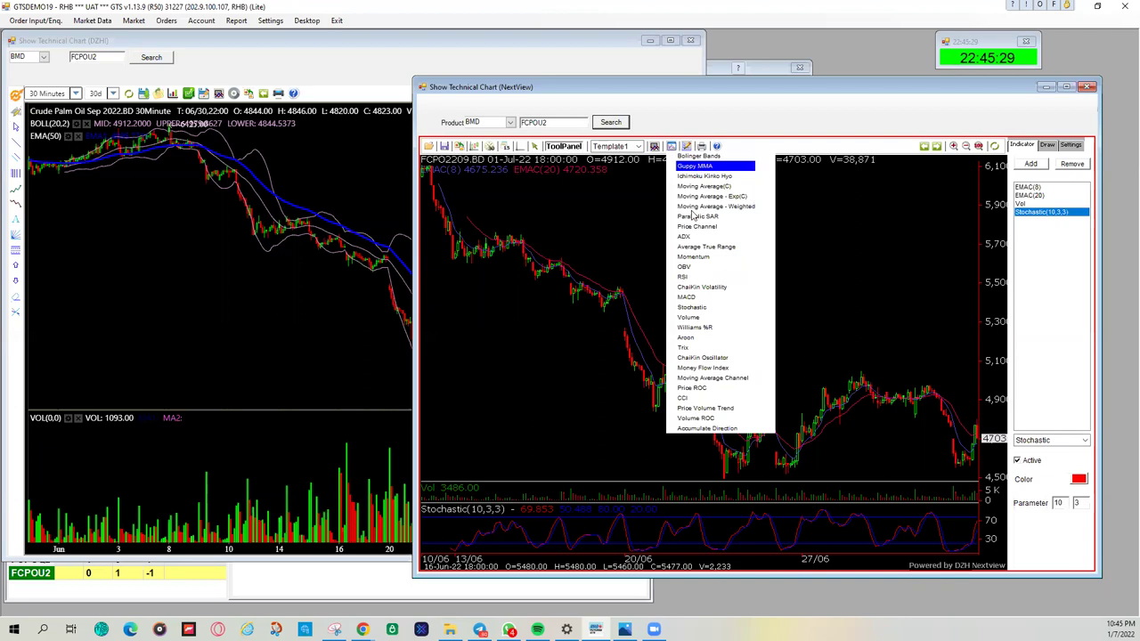
click(612, 223)
click(1030, 166)
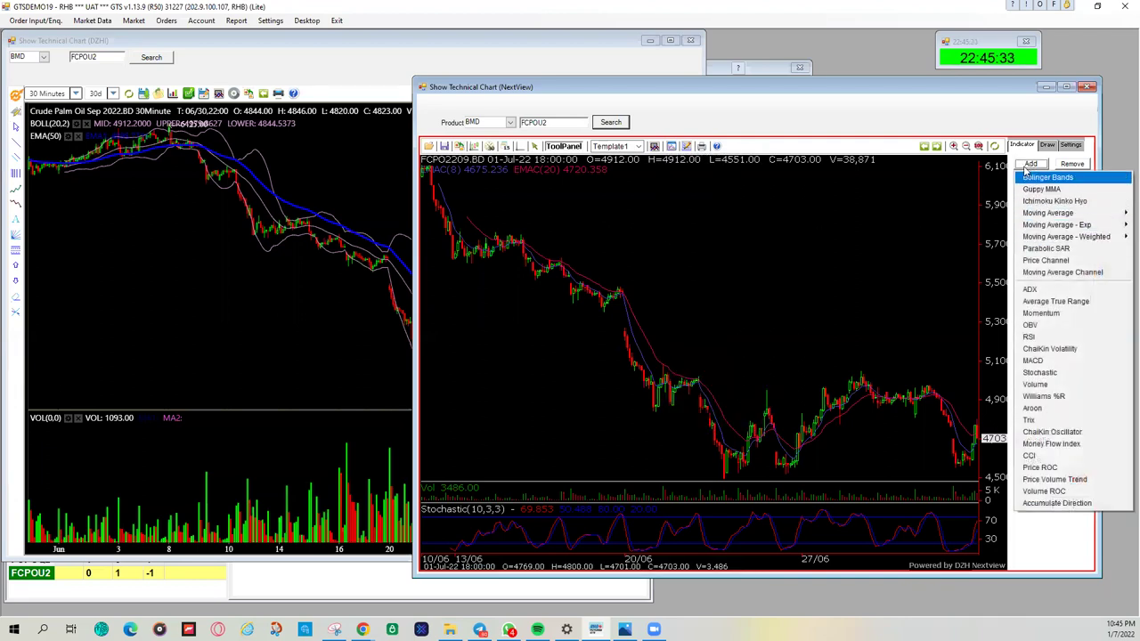
mouse_move(1033, 217)
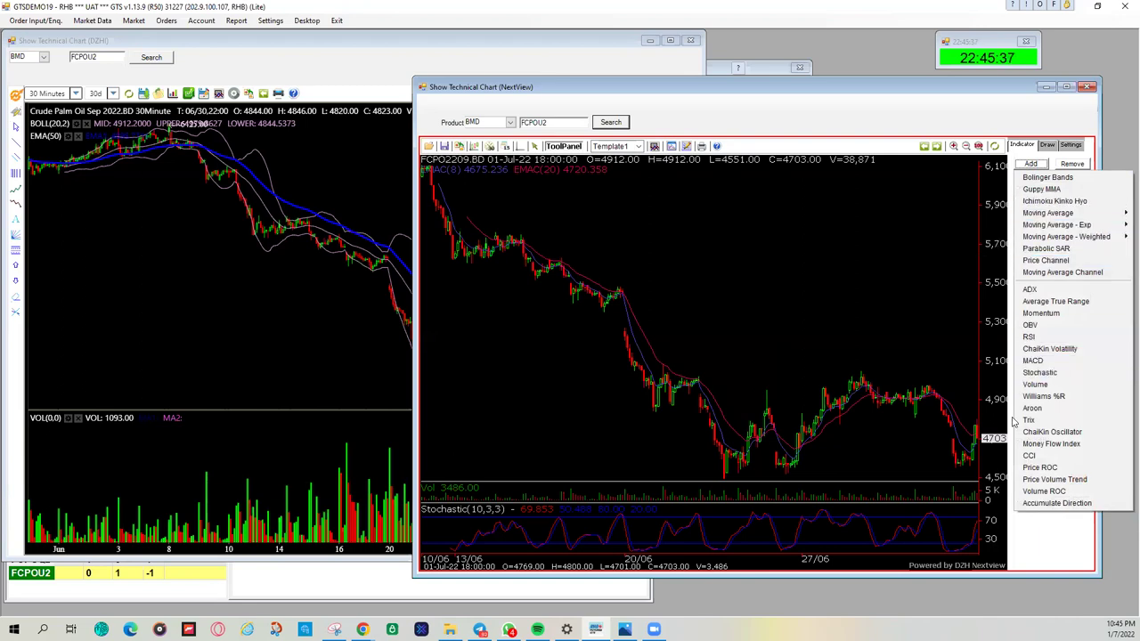
click(935, 285)
Draw a rising trend line on the NextView FCPOU2 chart through the candles just after 20/06.
click(1049, 146)
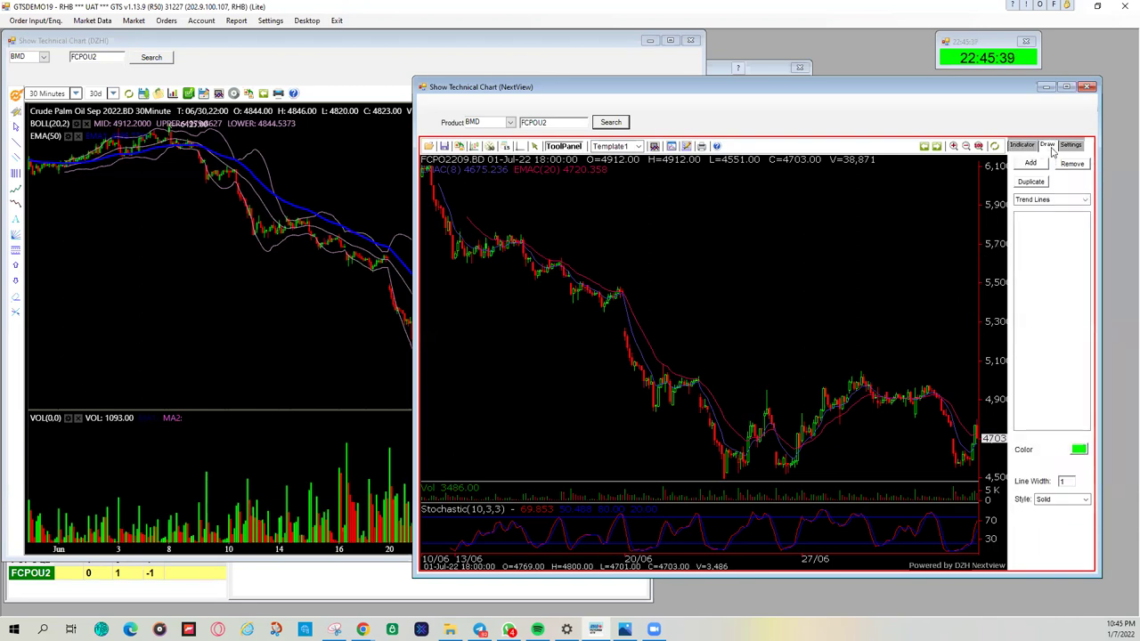
click(1044, 200)
click(1047, 214)
drag(659, 411, 703, 383)
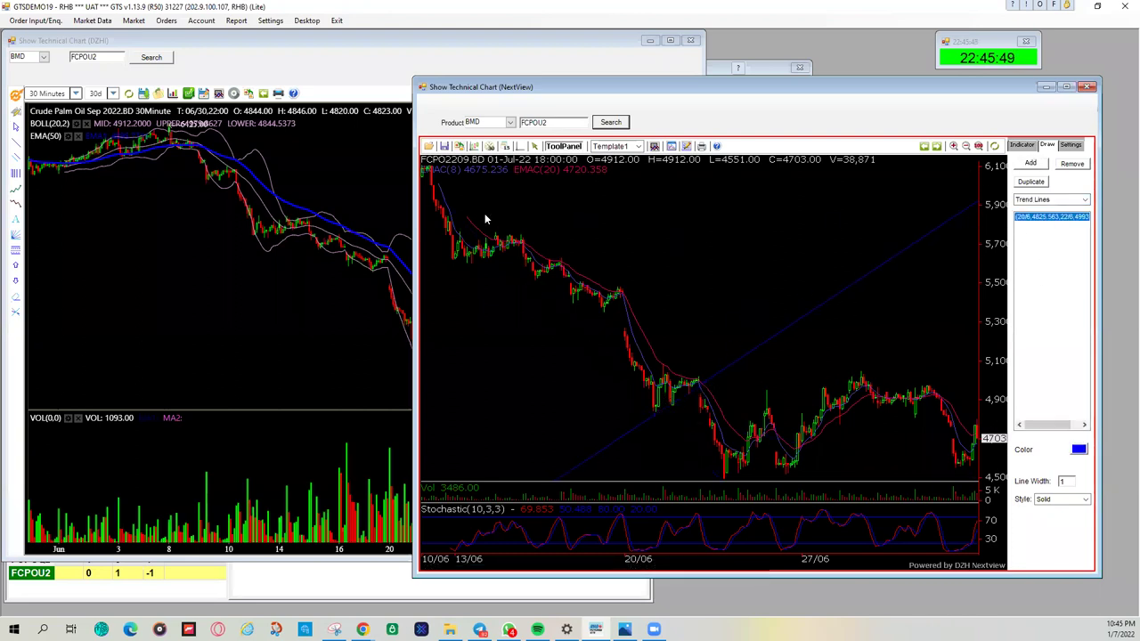
Compare the interval choices of the DZHI and NextView charts and examine the late-June to early-July candles in the DZHI chart.
click(201, 280)
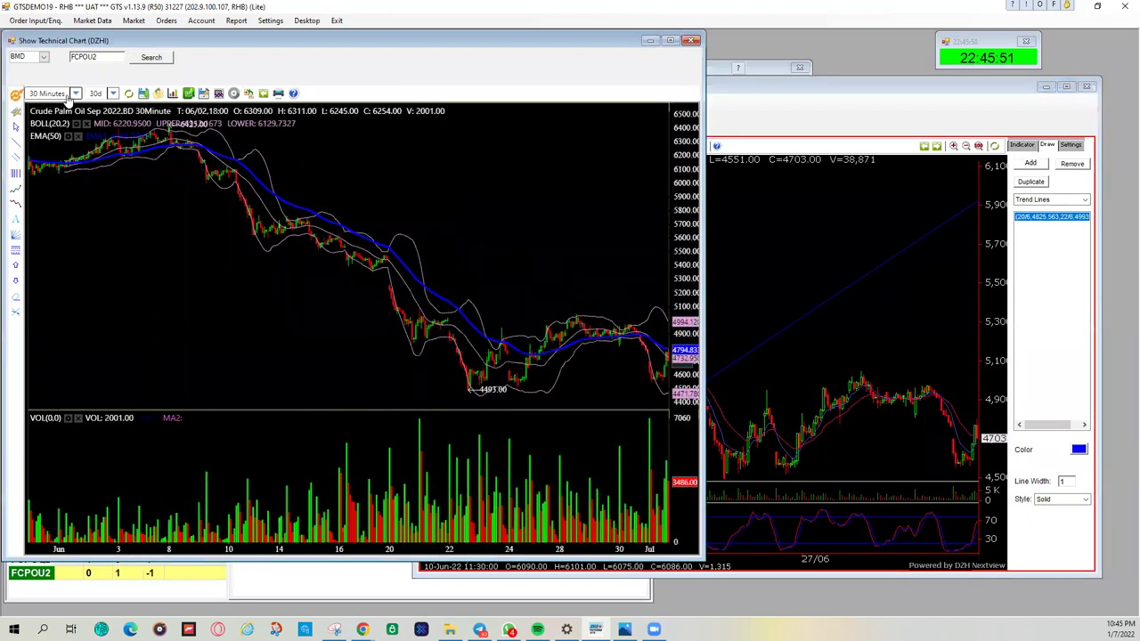
click(75, 93)
click(311, 222)
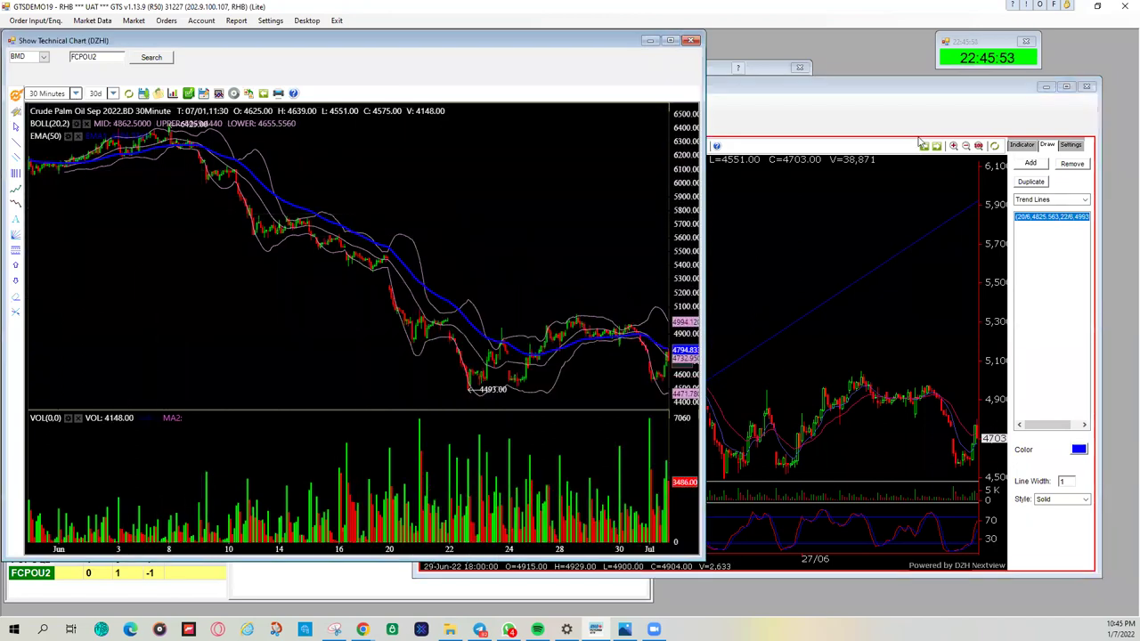
click(920, 149)
click(490, 147)
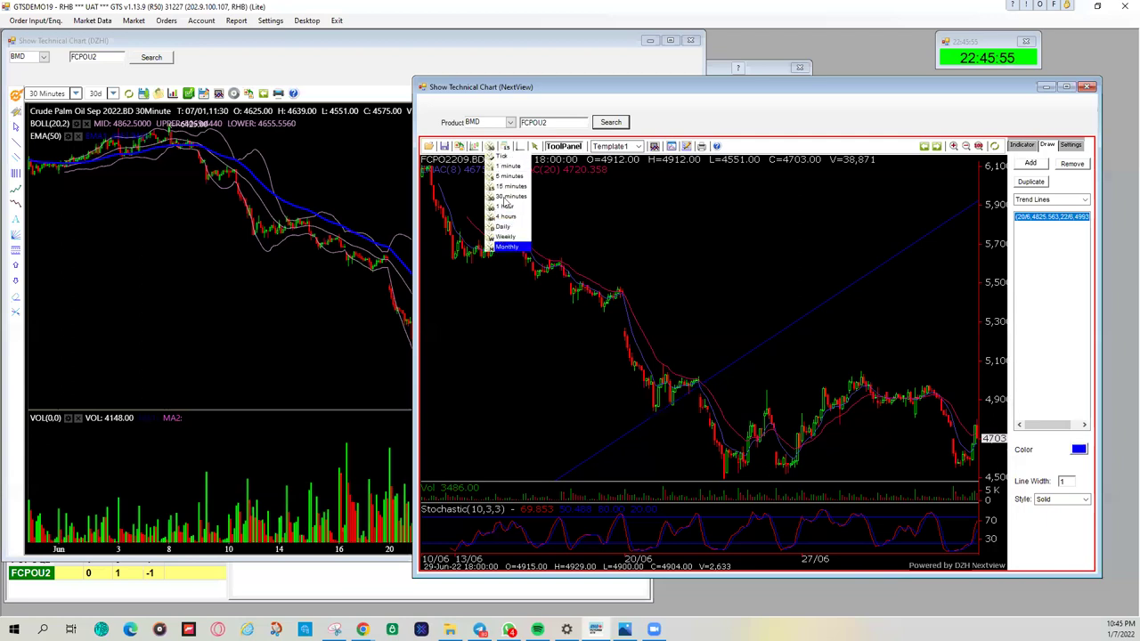
click(650, 291)
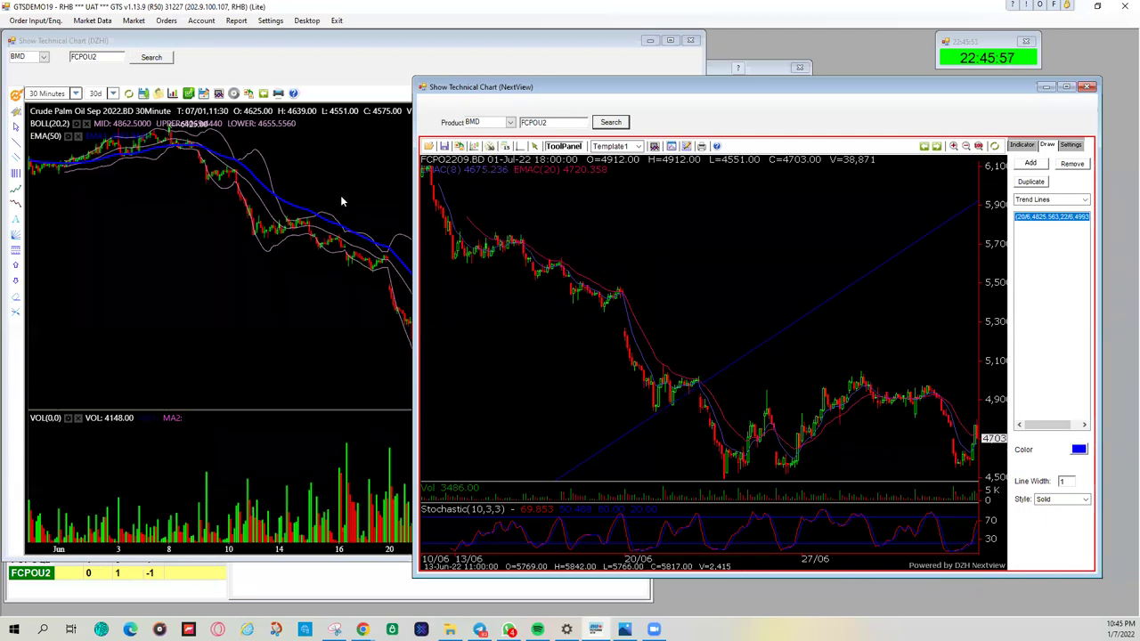
click(168, 204)
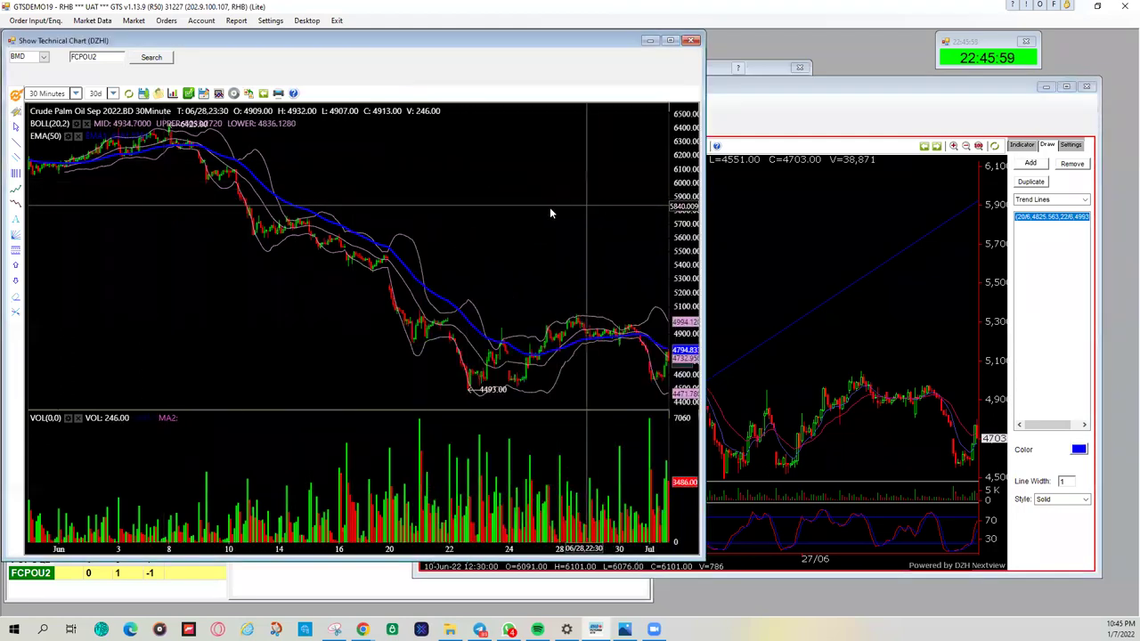
scroll(535, 208, up, 3)
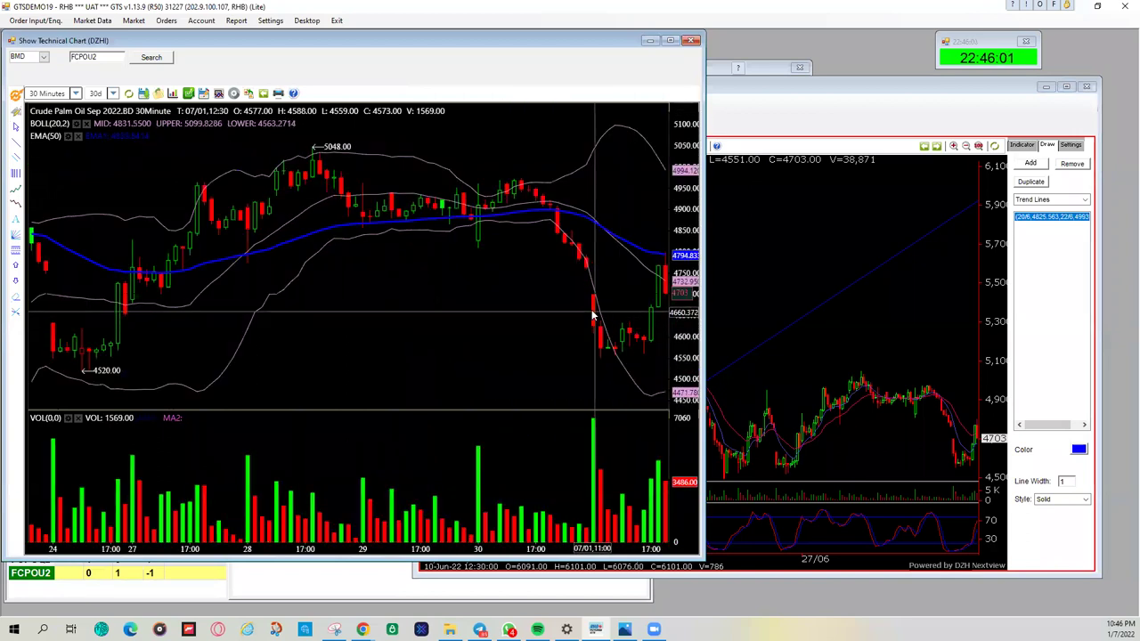
scroll(499, 285, down, 3)
scroll(613, 348, up, 3)
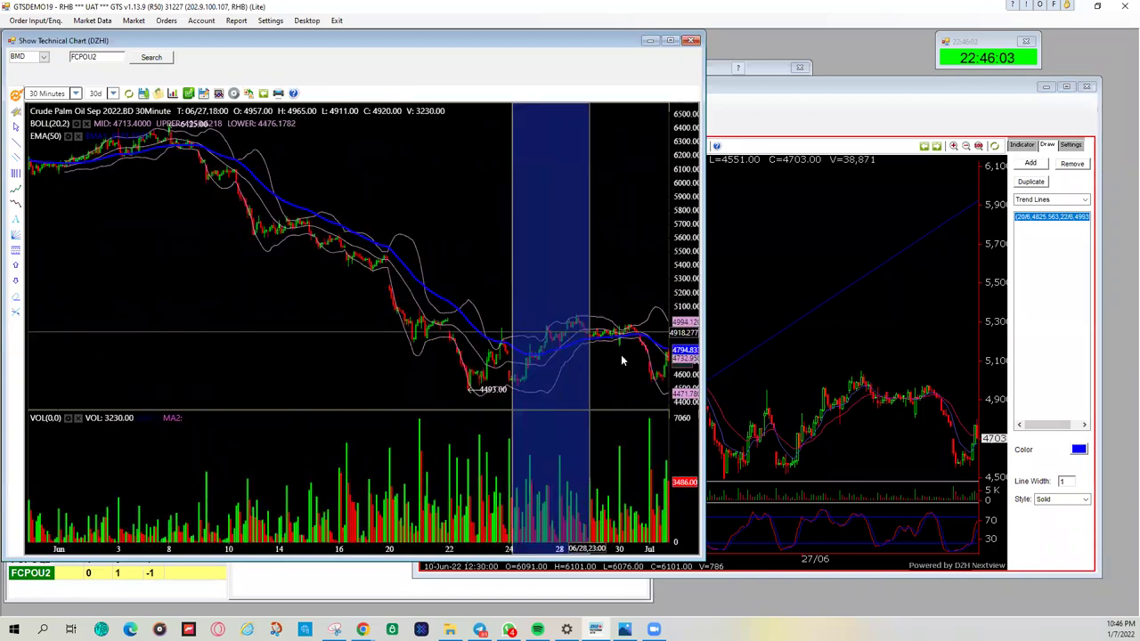
scroll(473, 300, down, 3)
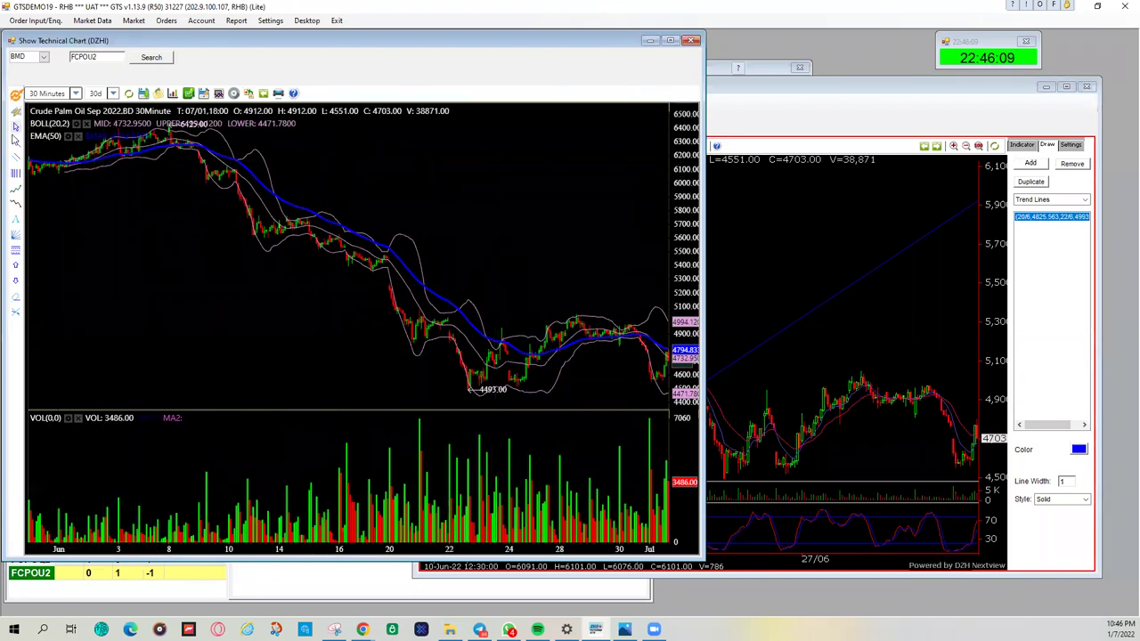
Draw a rising trend line across the early-June candles of the DZHI FCPOU2 chart and accept its default line properties.
click(14, 143)
click(68, 172)
click(215, 145)
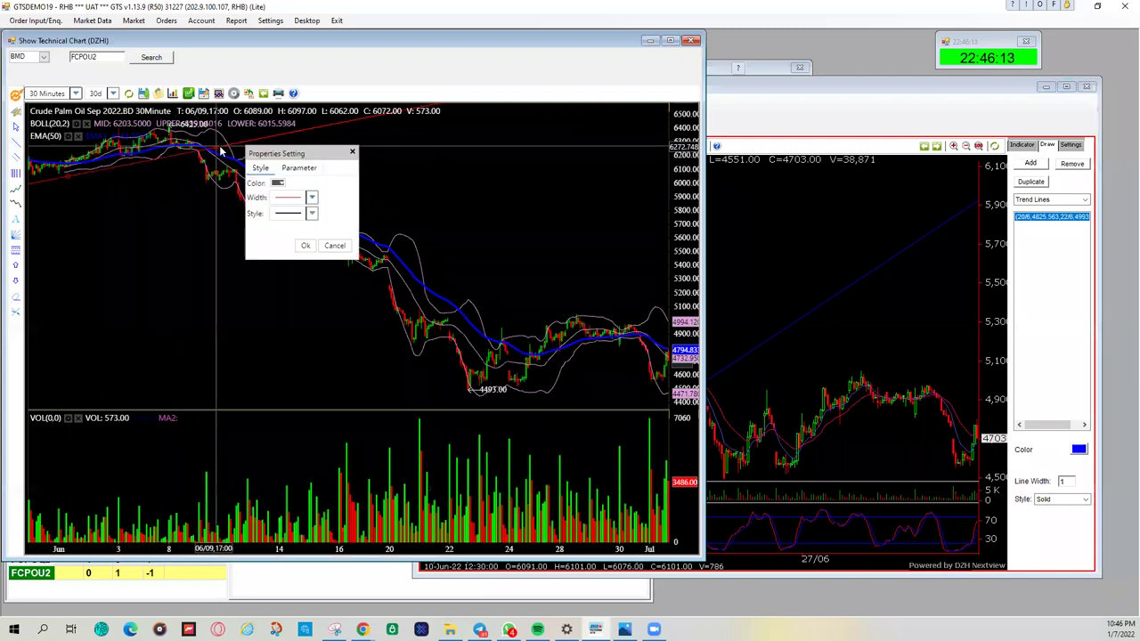
click(305, 246)
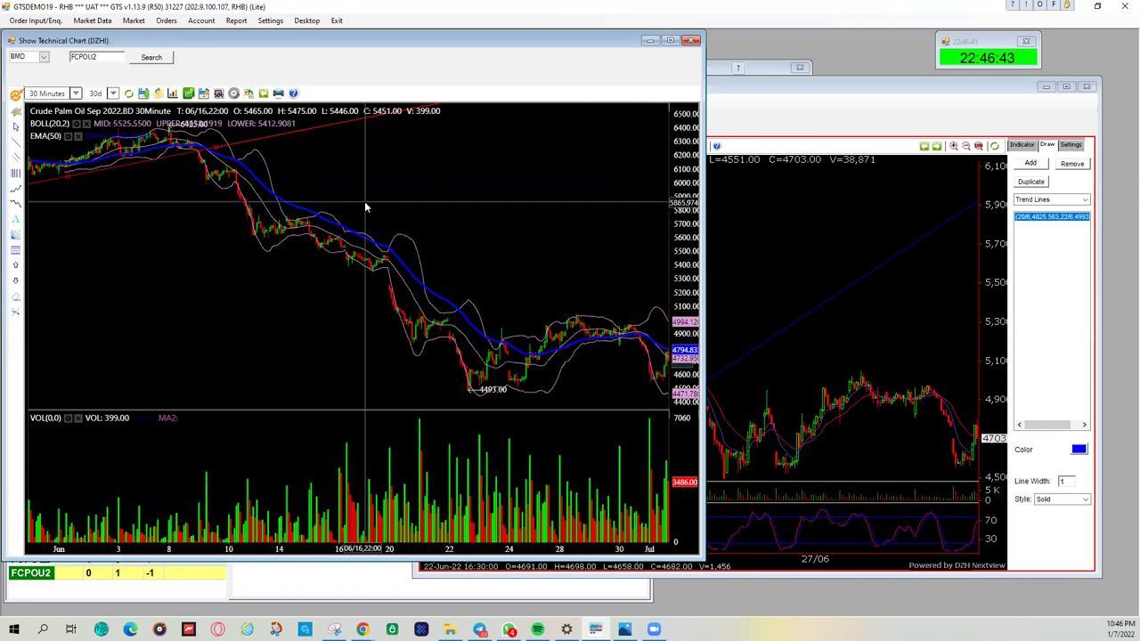
Close both technical chart windows and widen the quote summary's Name column to fit the full contract names.
click(690, 40)
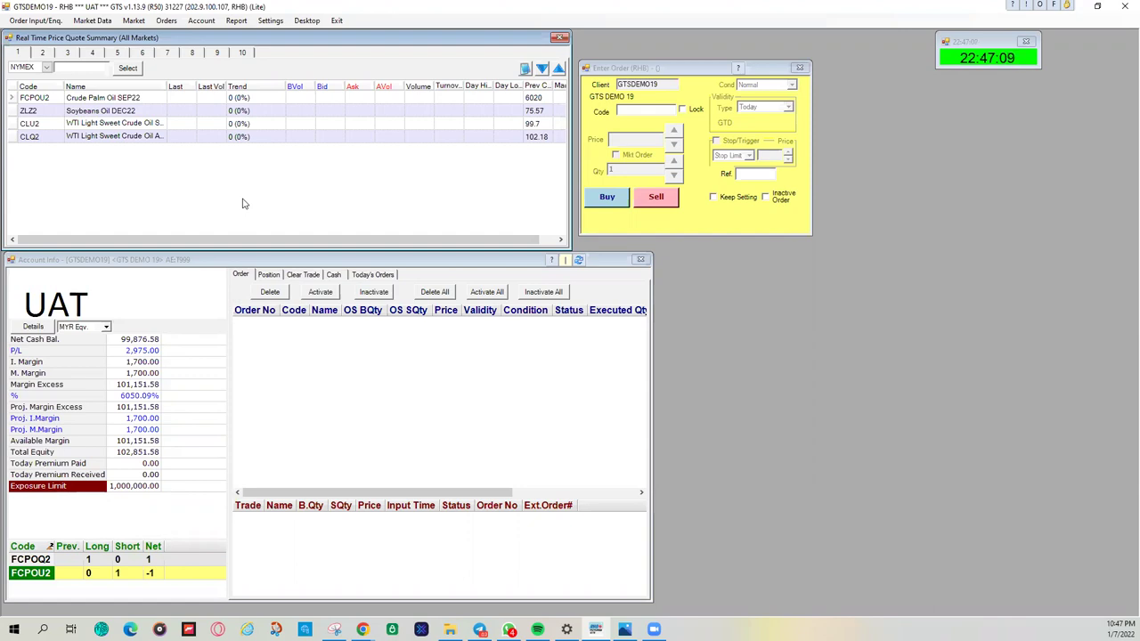
click(178, 92)
drag(182, 89, 183, 89)
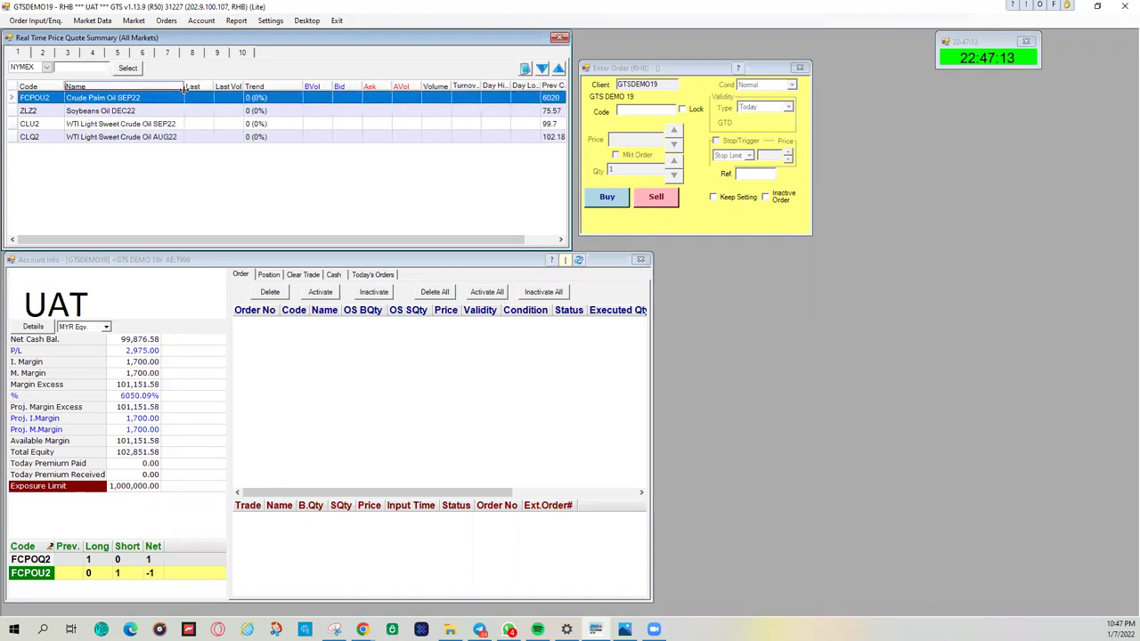
Select the Soybeans Oil DEC22 row, check the soybean oil quote in CQG Desktop, and return to GTS.
click(130, 113)
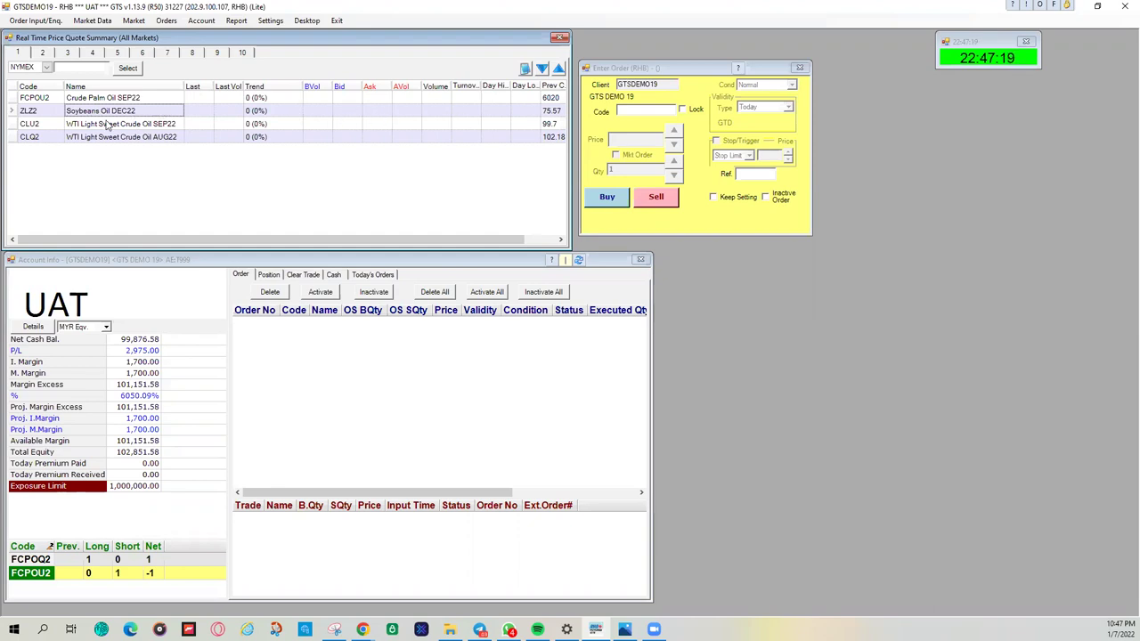
click(362, 629)
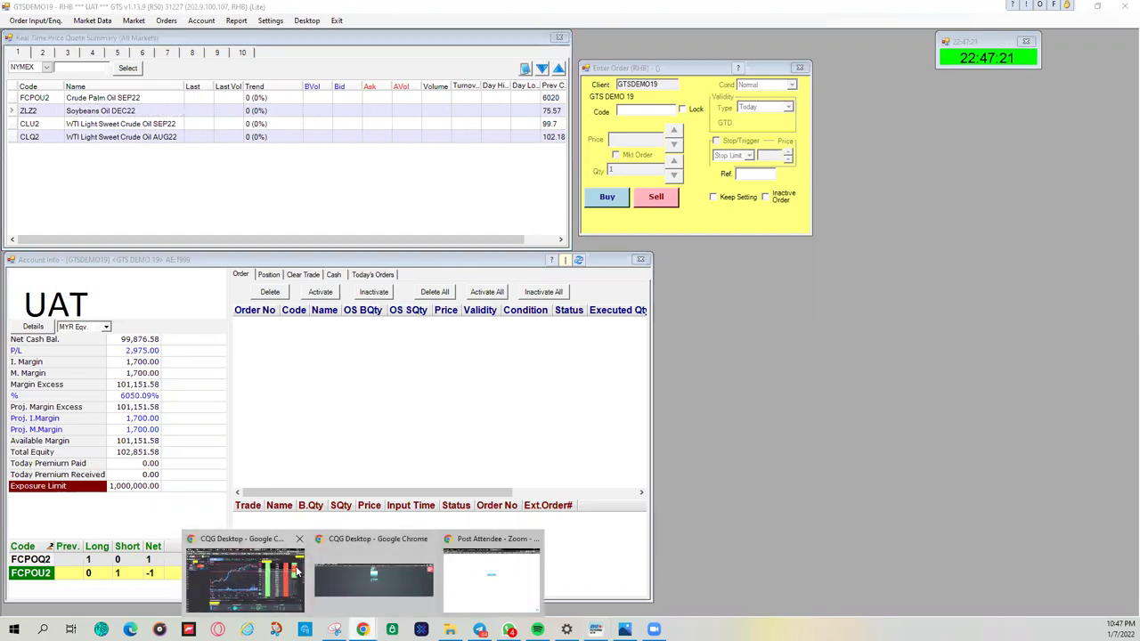
click(267, 574)
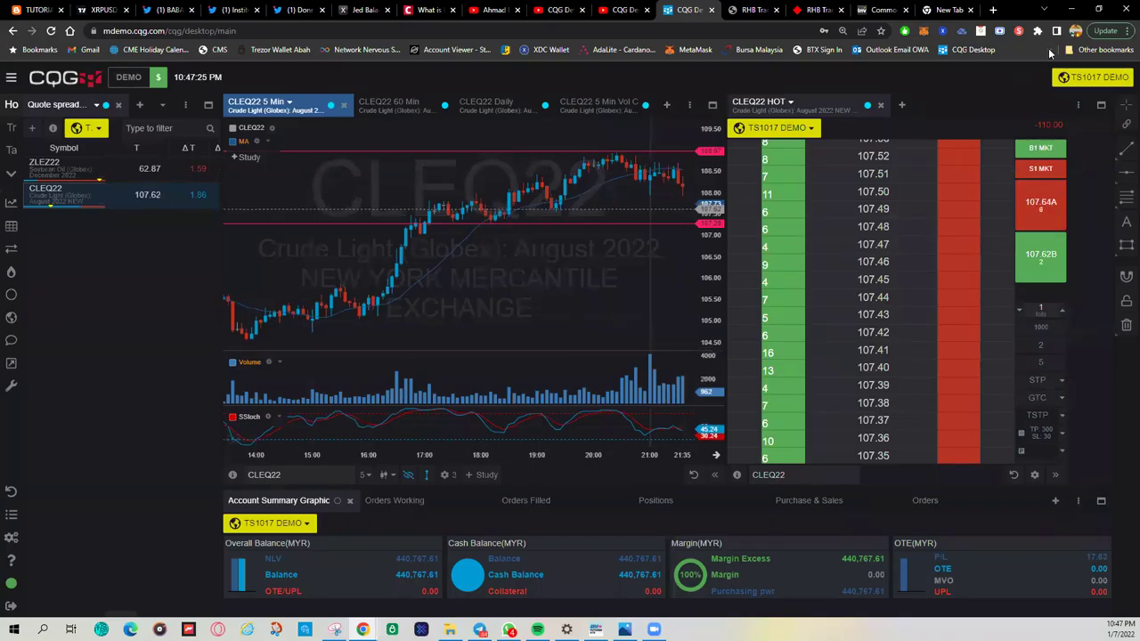
click(1071, 10)
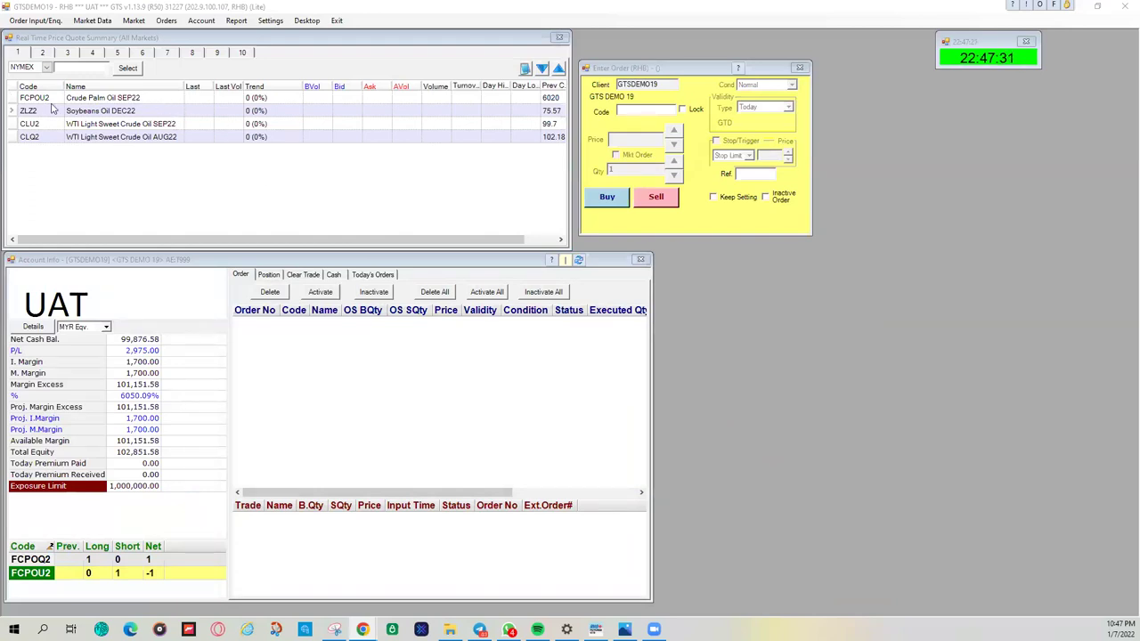
Try to submit a market buy order for 1 lot of ZLZ2 valid today, and clear the market order option.
double_click(192, 112)
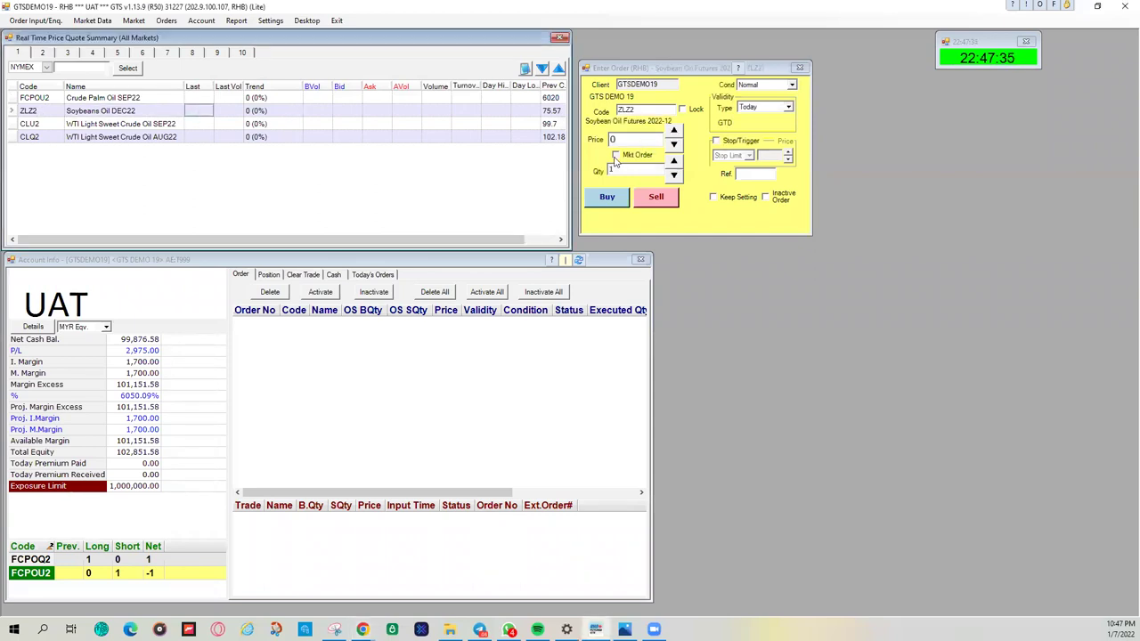
click(626, 158)
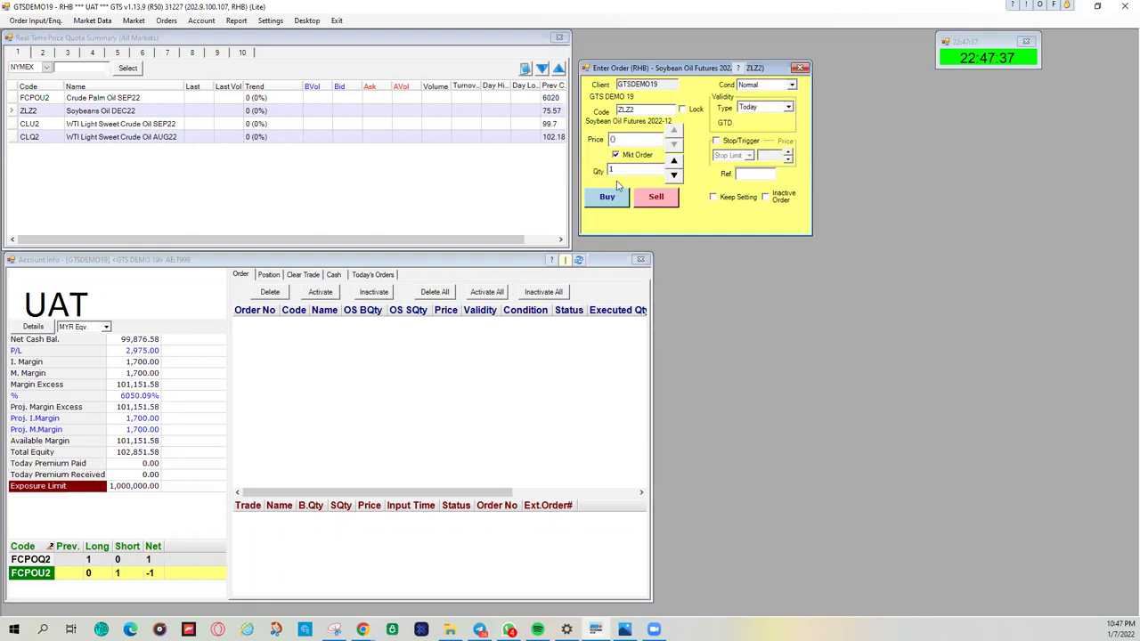
click(608, 196)
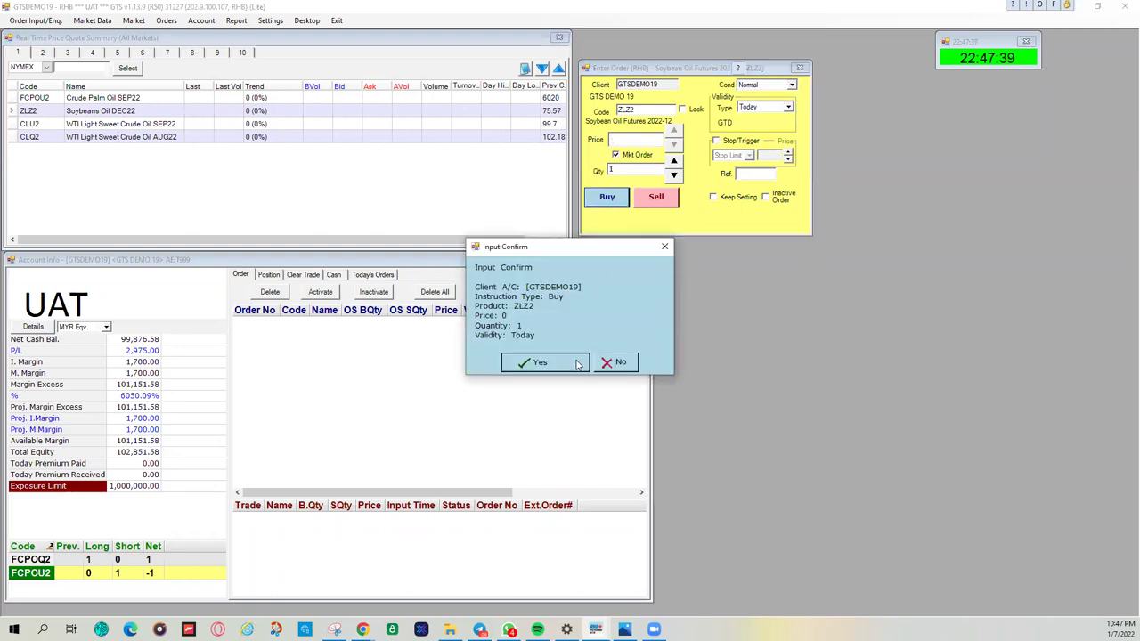
click(578, 364)
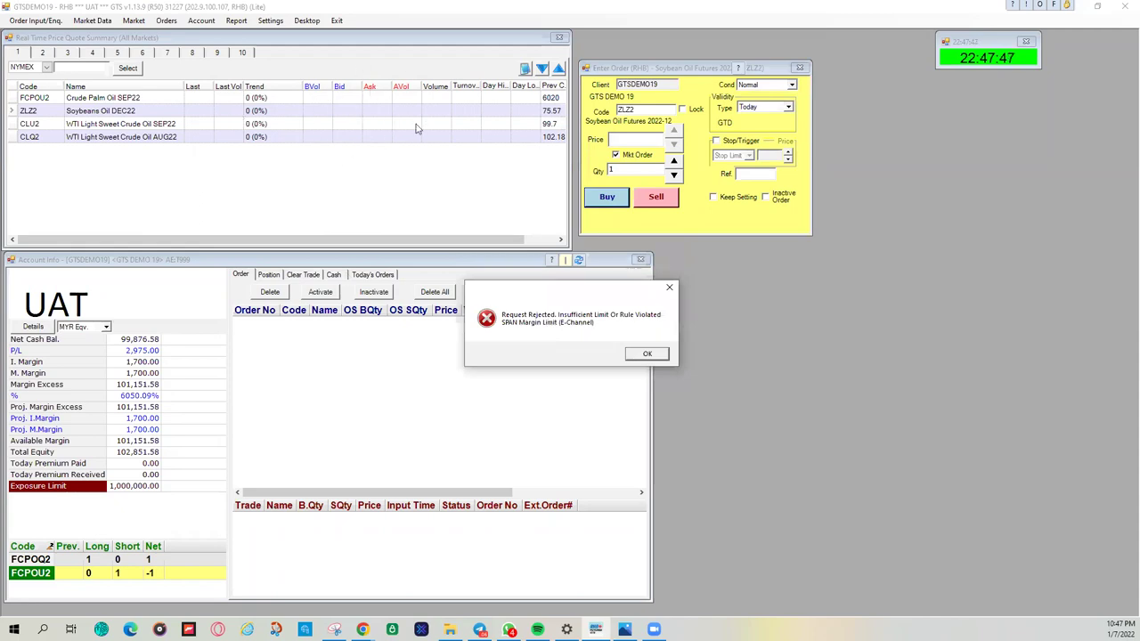
click(649, 354)
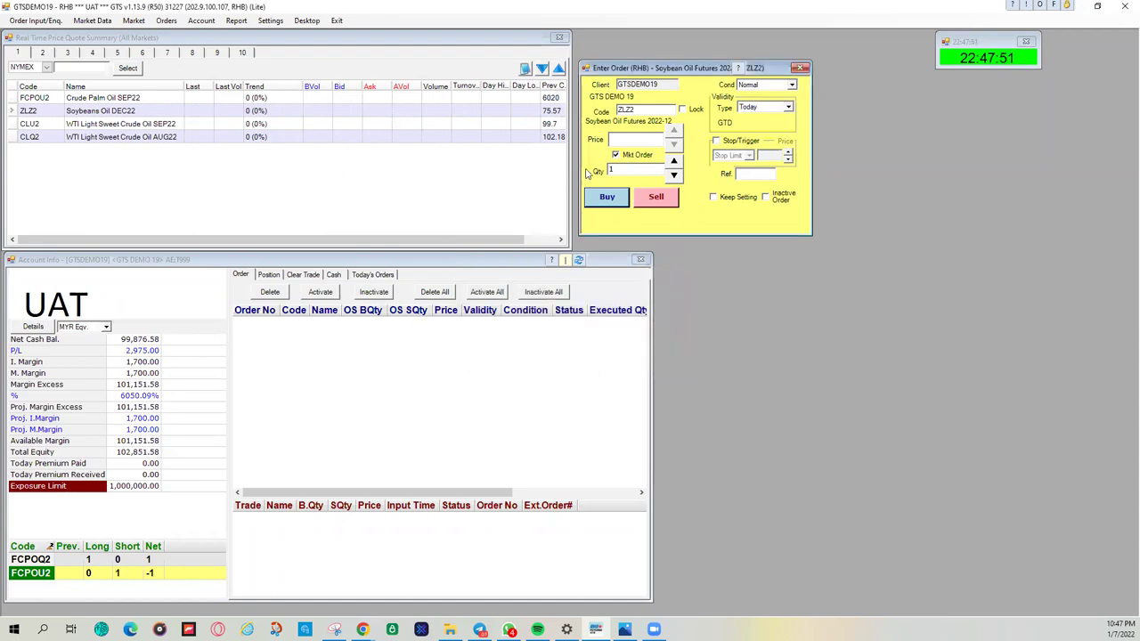
click(614, 157)
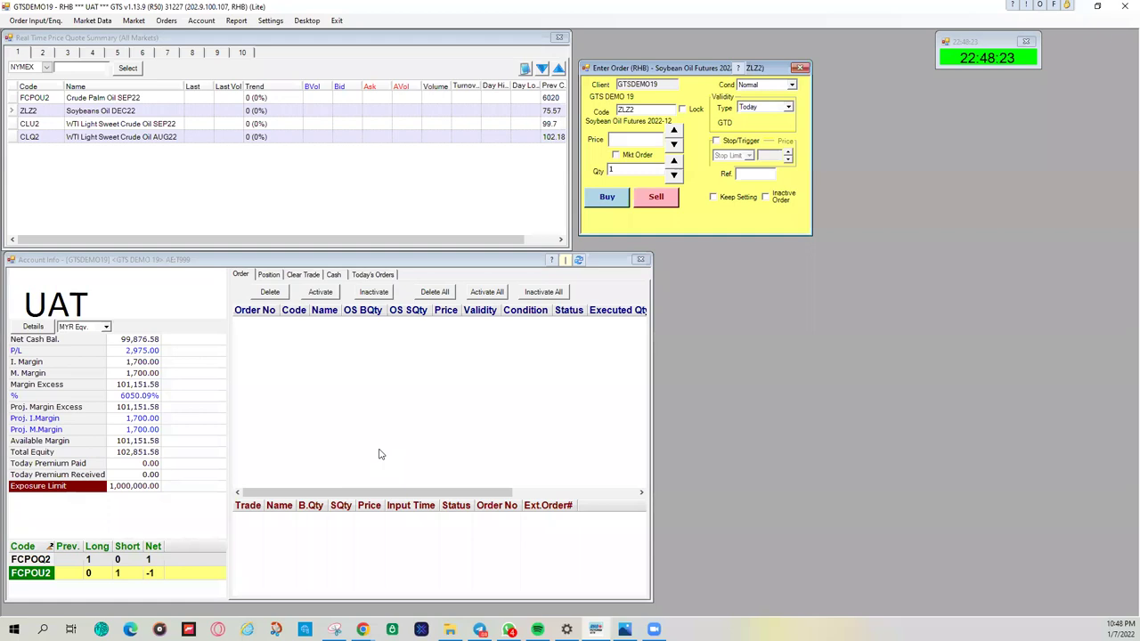
Switch to Chrome and browse the trading videos uploaded to the YouTube channel for one covering orders in CQG and GTS.
click(363, 629)
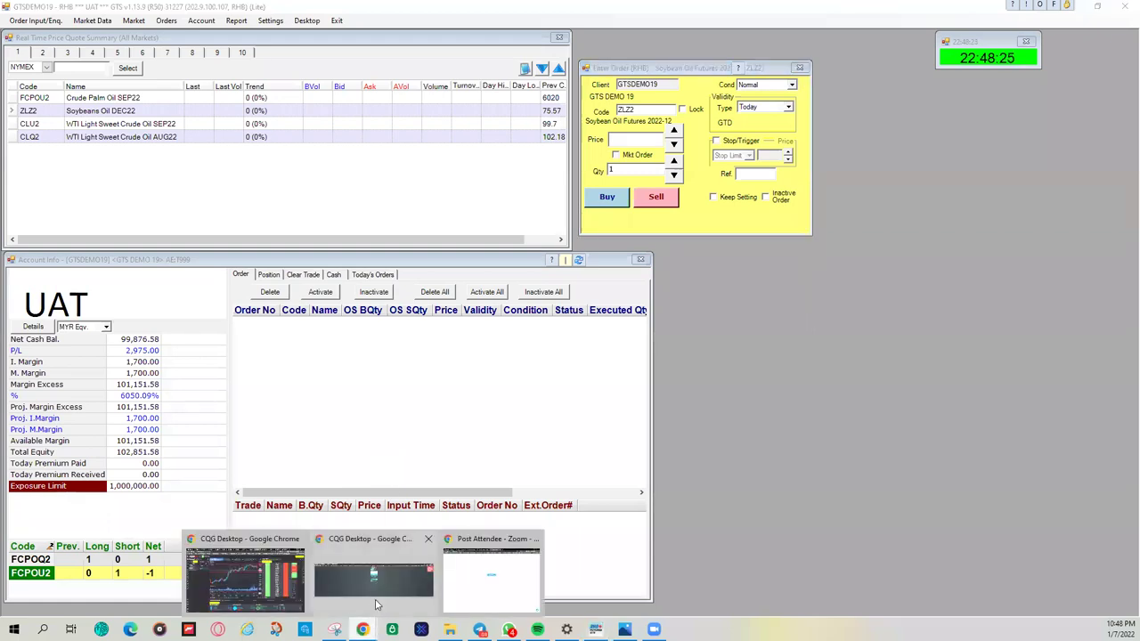
click(353, 572)
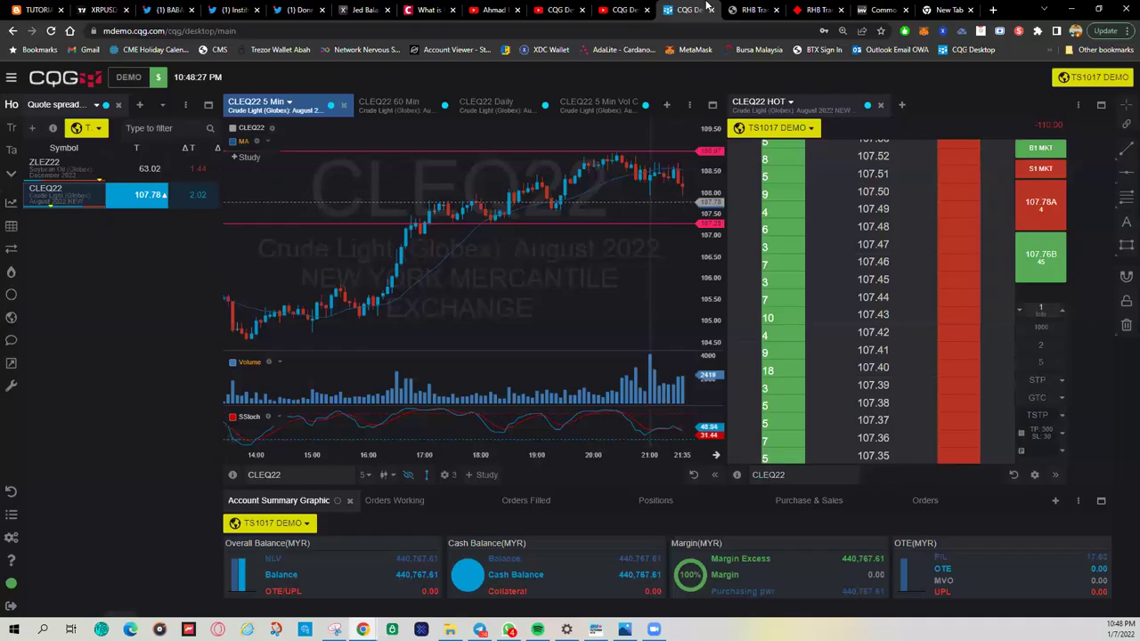
click(495, 11)
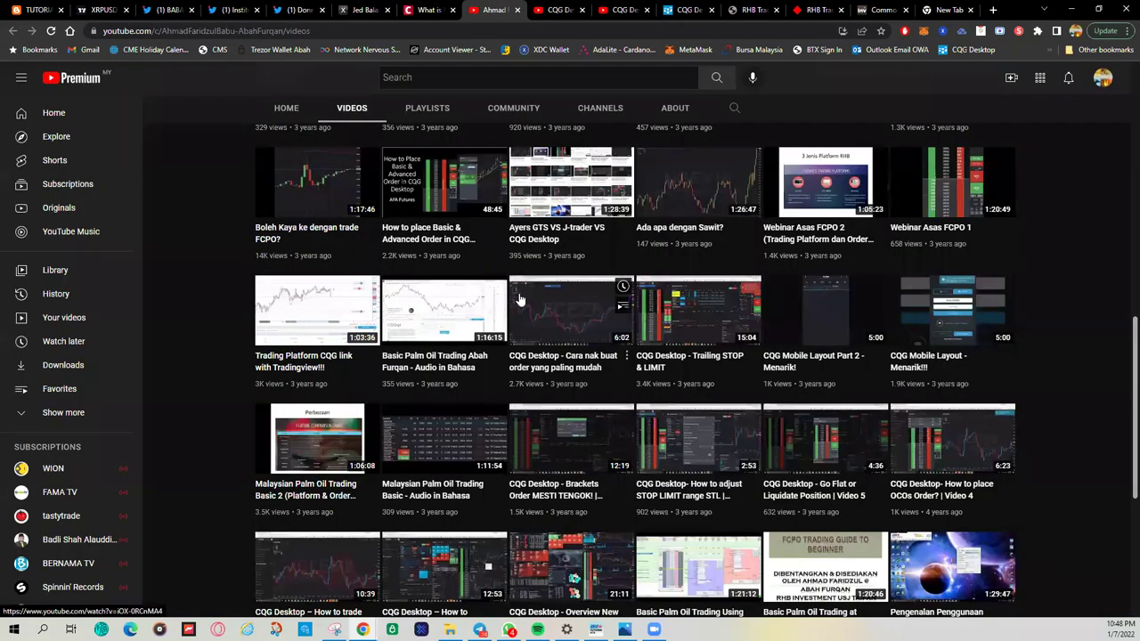
scroll(520, 300, up, 10)
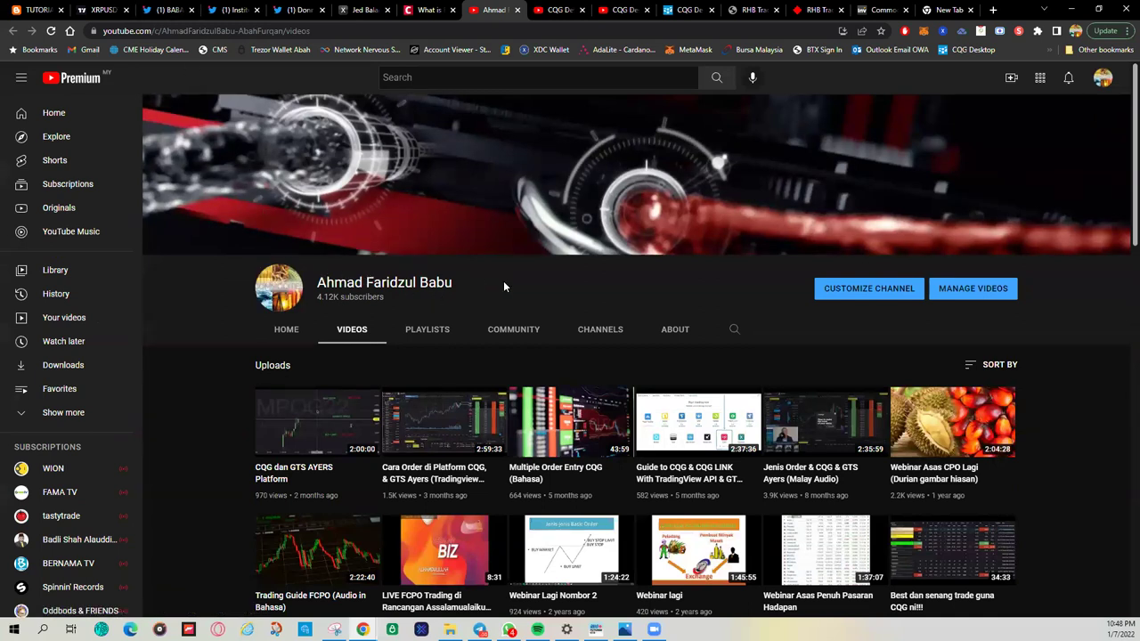
scroll(503, 281, down, 1)
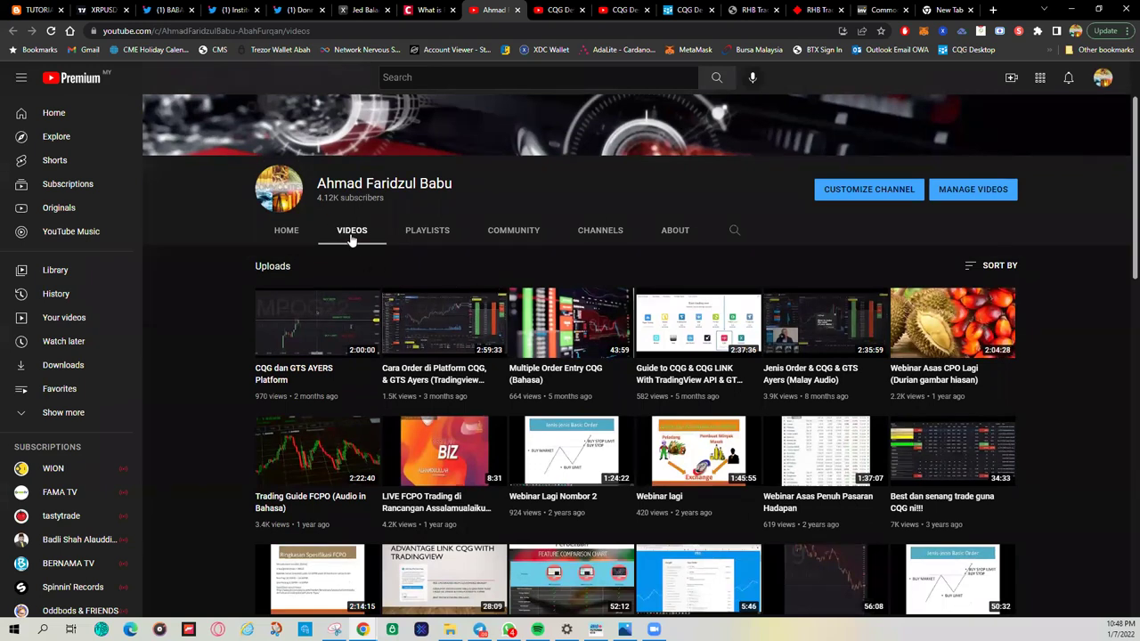
scroll(228, 336, down, 1)
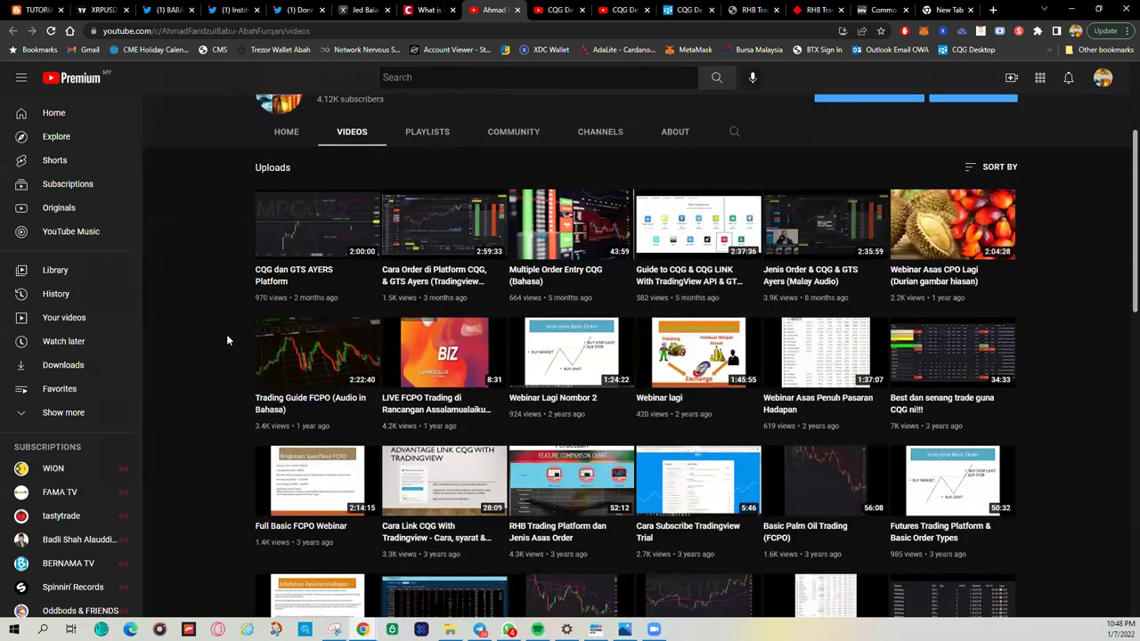
scroll(227, 336, up, 2)
scroll(206, 360, down, 3)
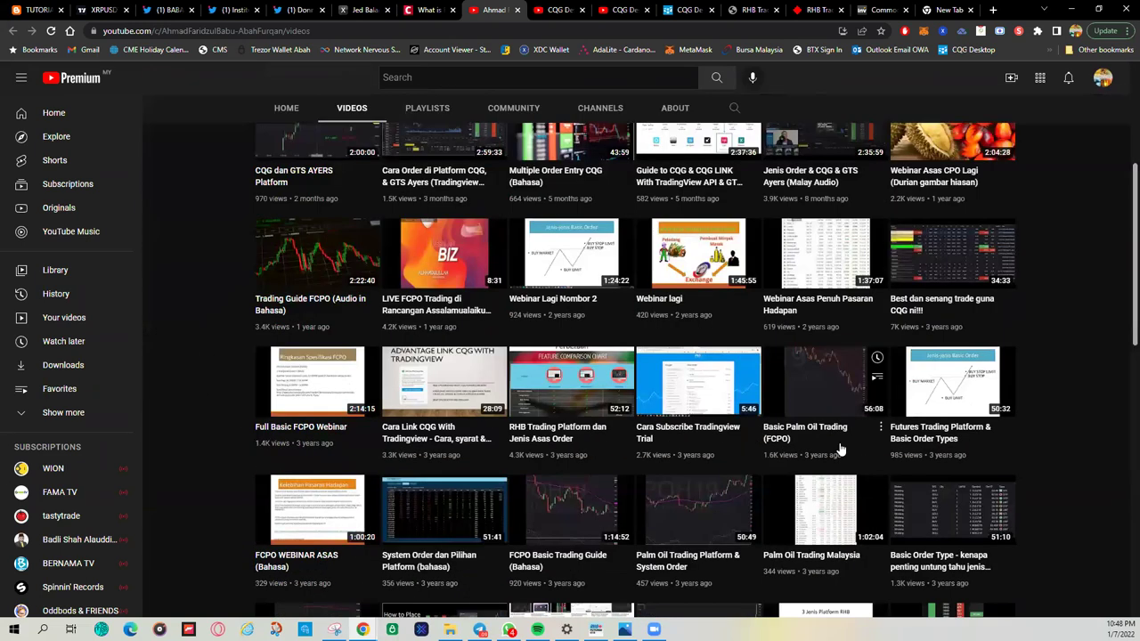
scroll(222, 379, up, 2)
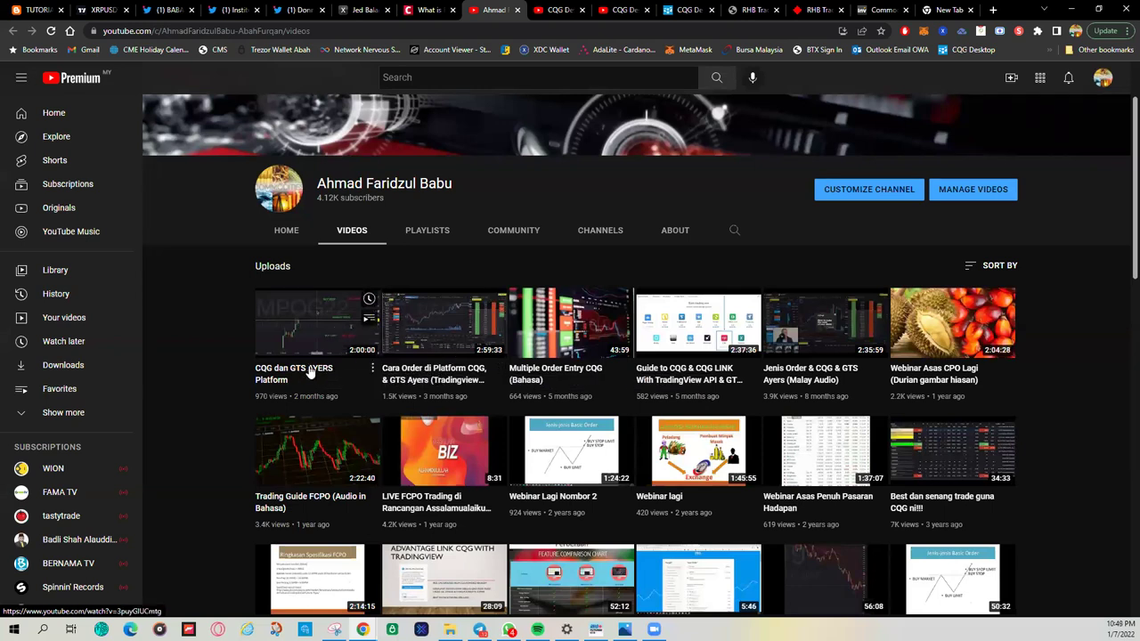
Open the video "Cara Order di Platform CQG, & GTS Ayers", skim its GTS order-entry sections, and pause around 2:16:08.
click(415, 372)
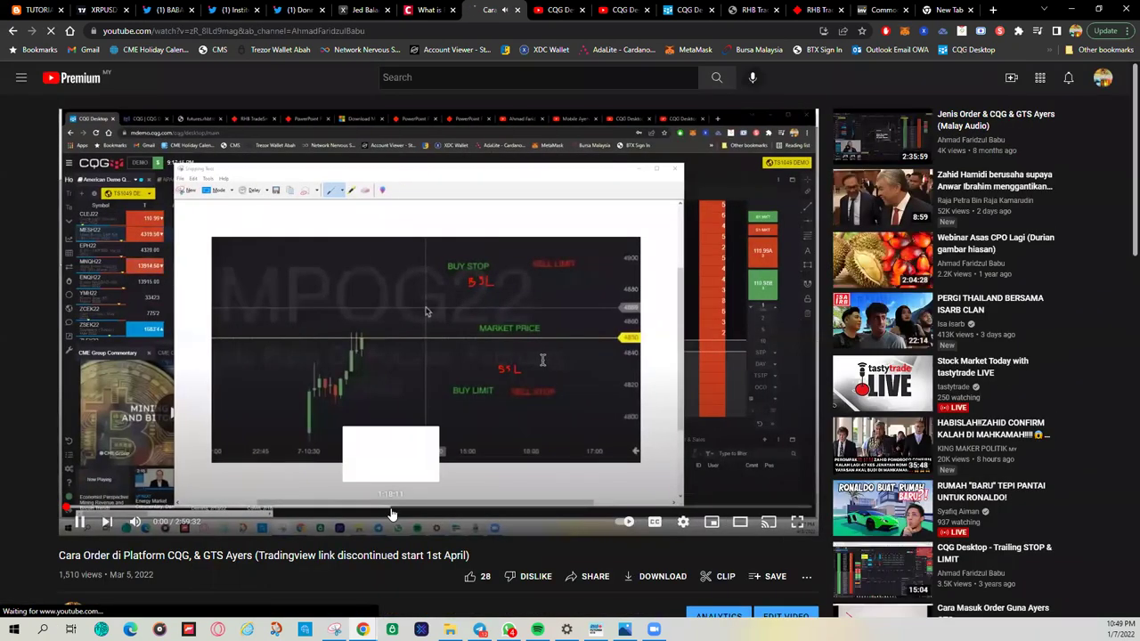
click(505, 507)
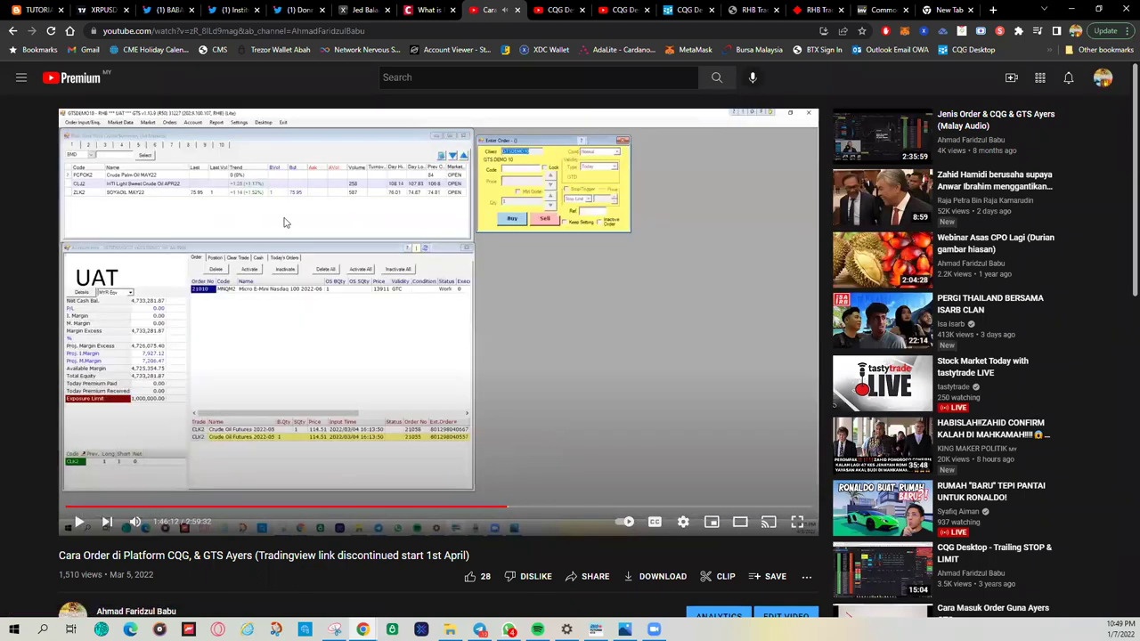
click(506, 439)
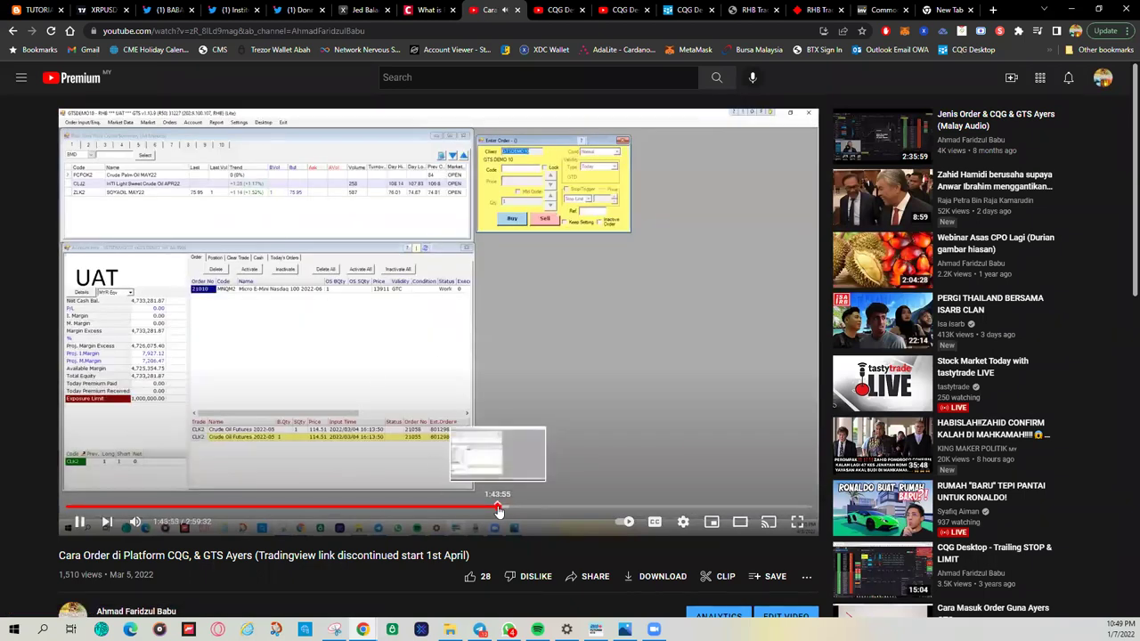
click(495, 507)
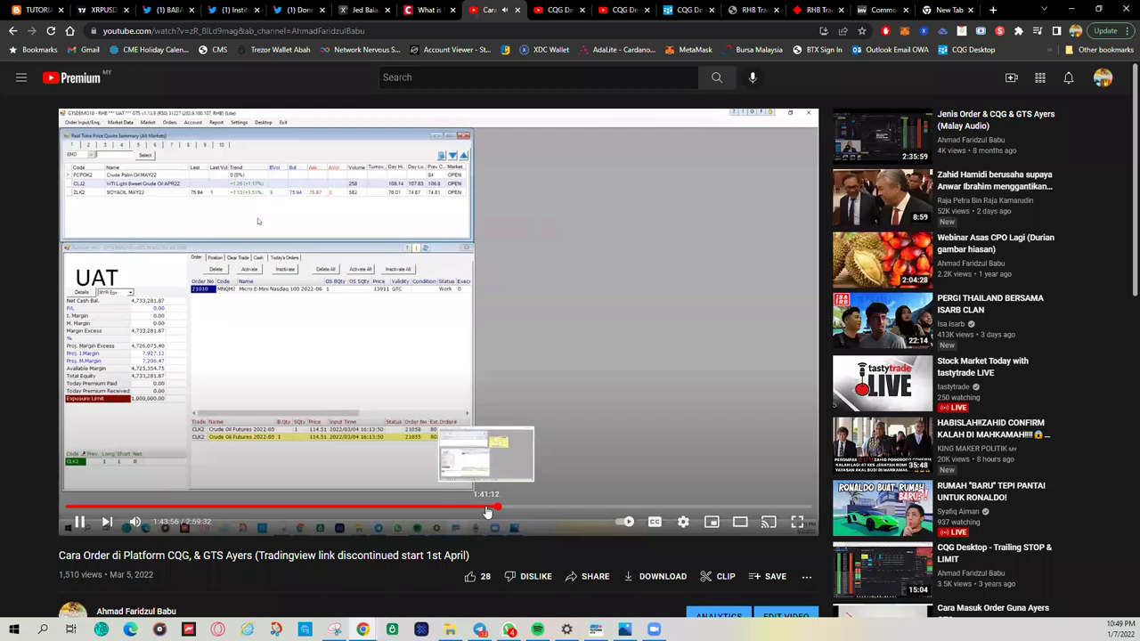
drag(487, 511, 450, 508)
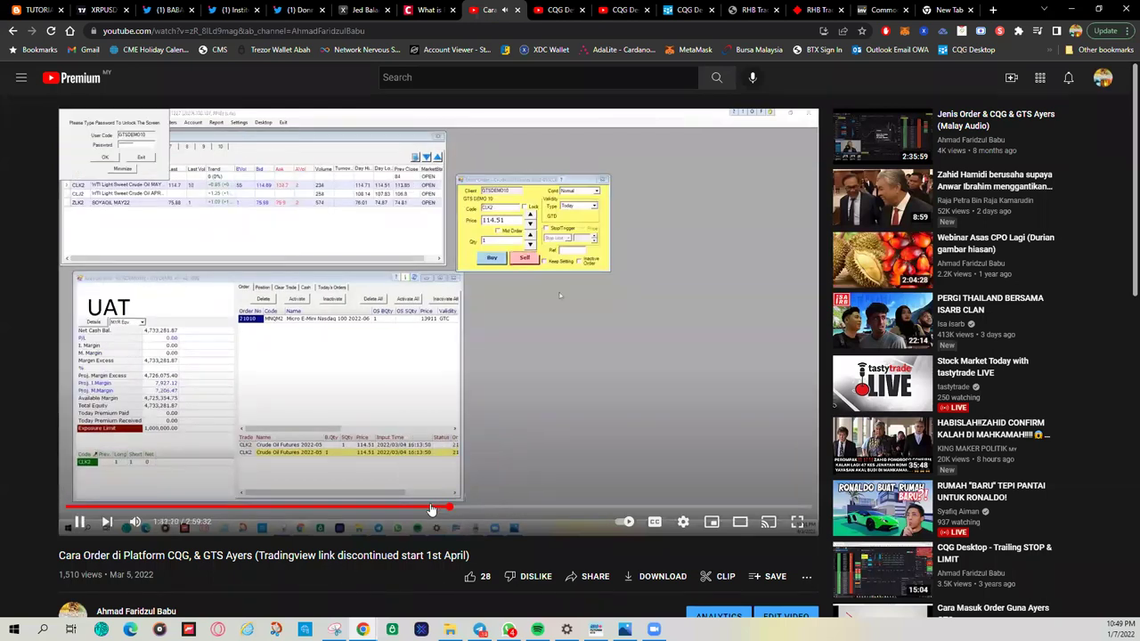
click(491, 507)
click(526, 452)
click(519, 507)
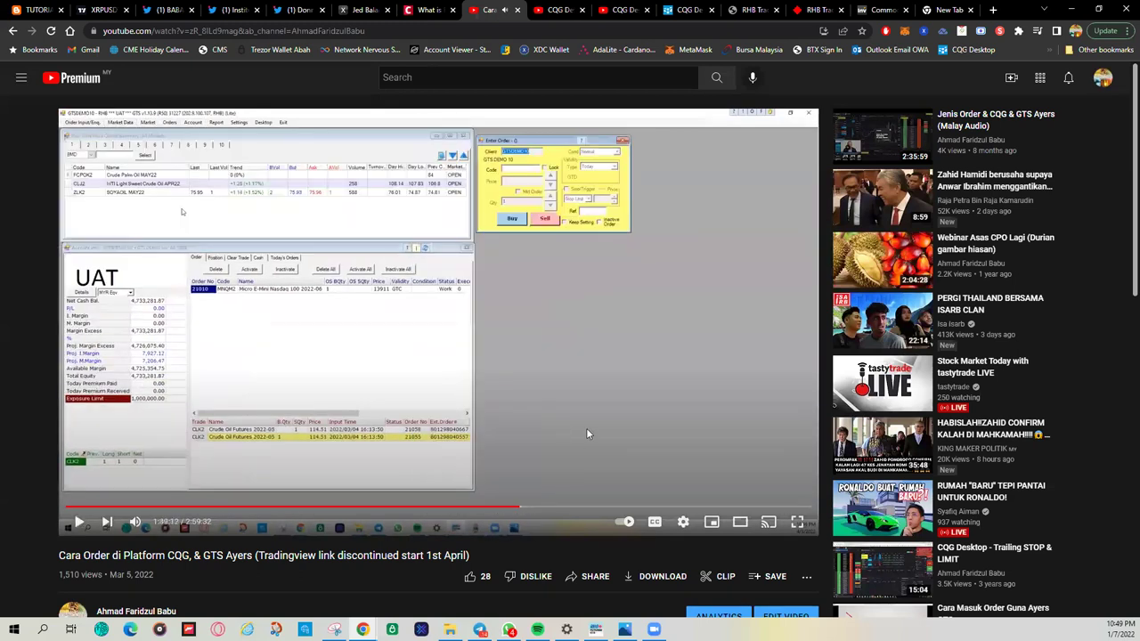
click(571, 507)
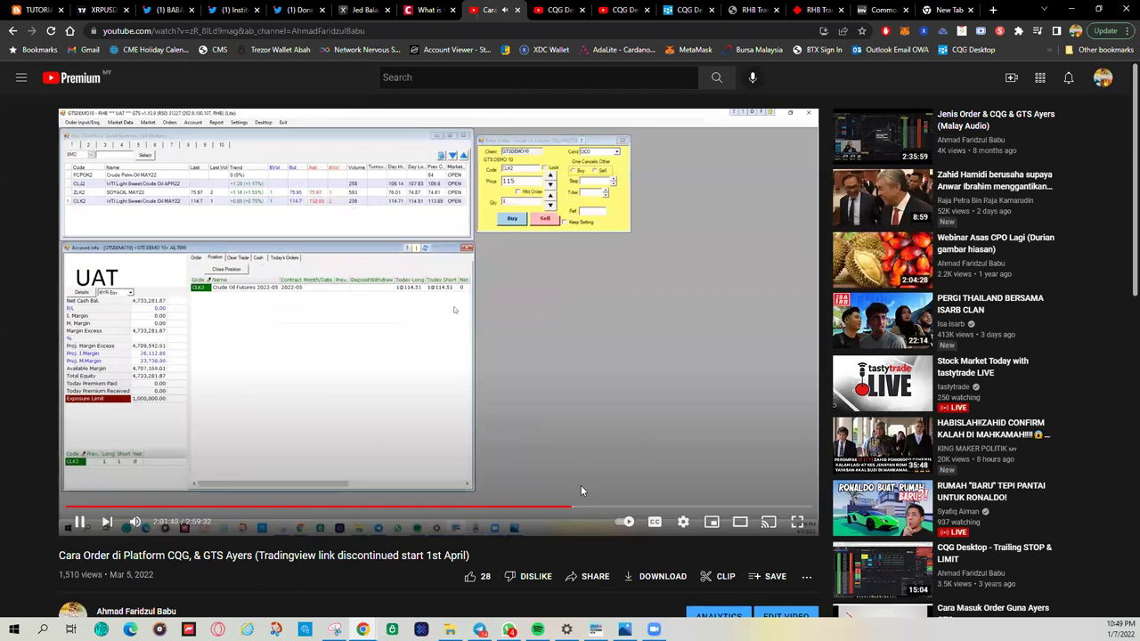
click(607, 508)
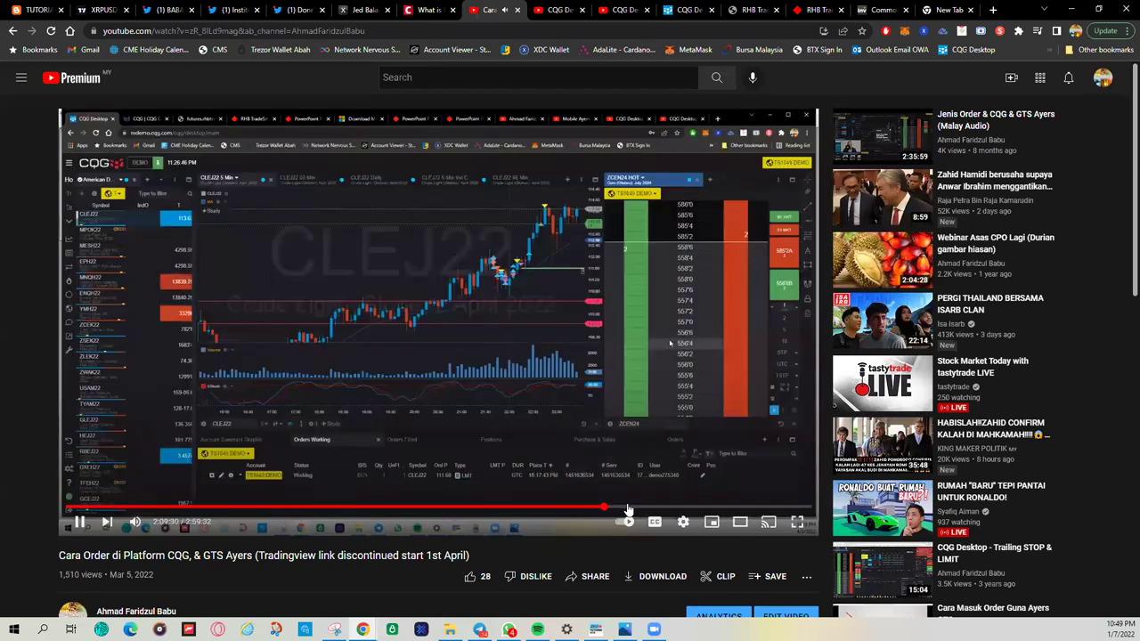
click(630, 507)
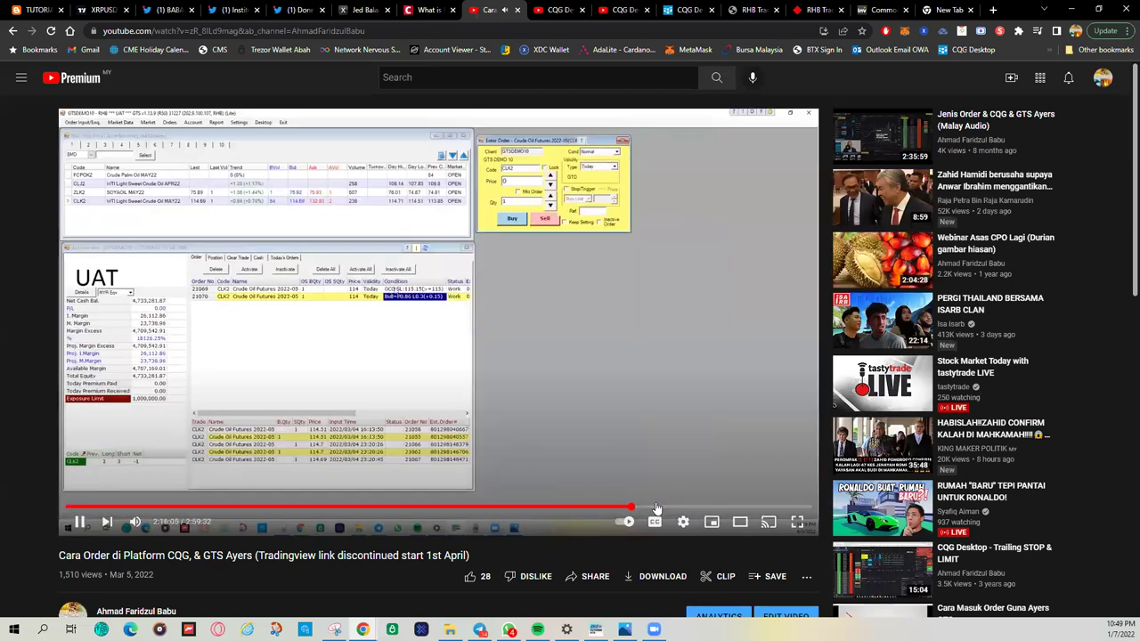
click(435, 369)
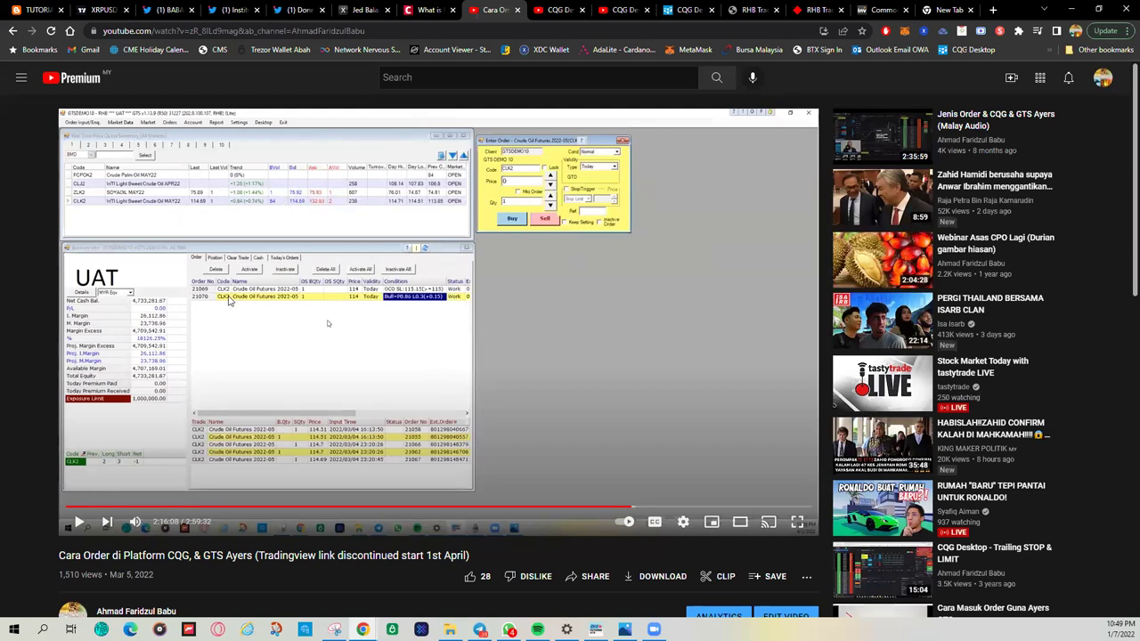
Copy the paused video's web address, switch away from the browser, and minimise Chrome to return to GTS.
right_click(372, 30)
click(409, 92)
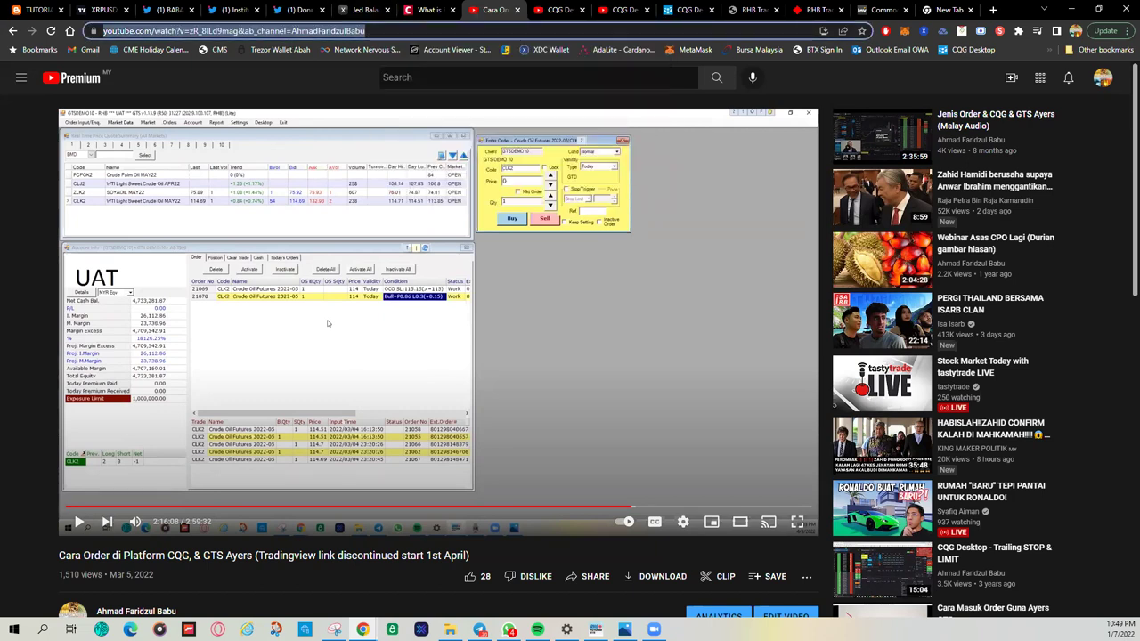
key(alt+Tab)
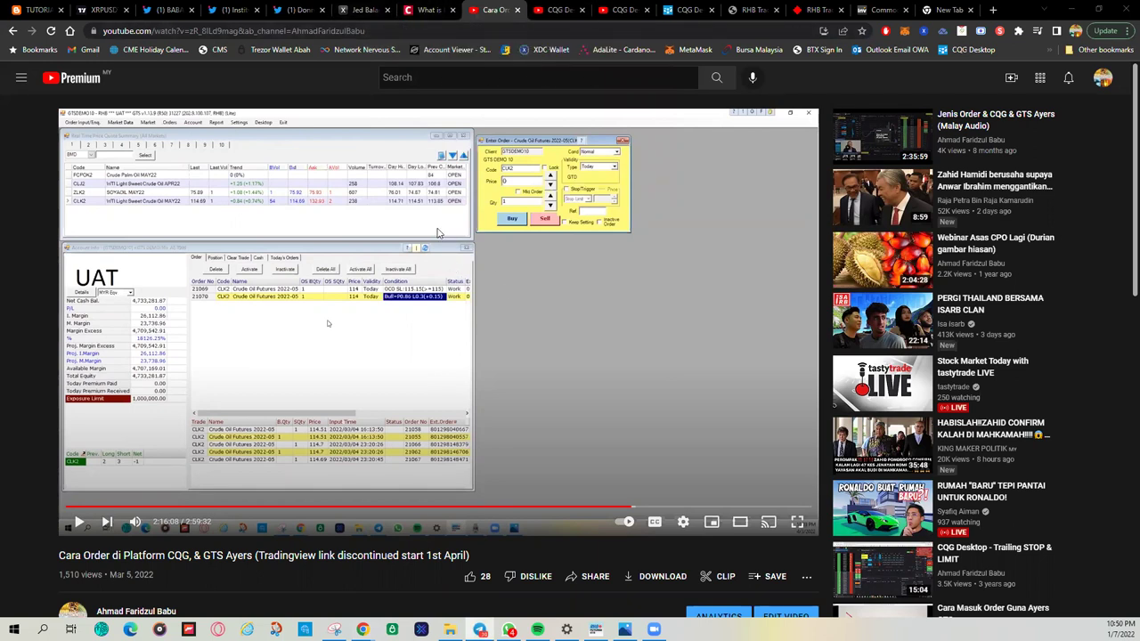
click(1071, 9)
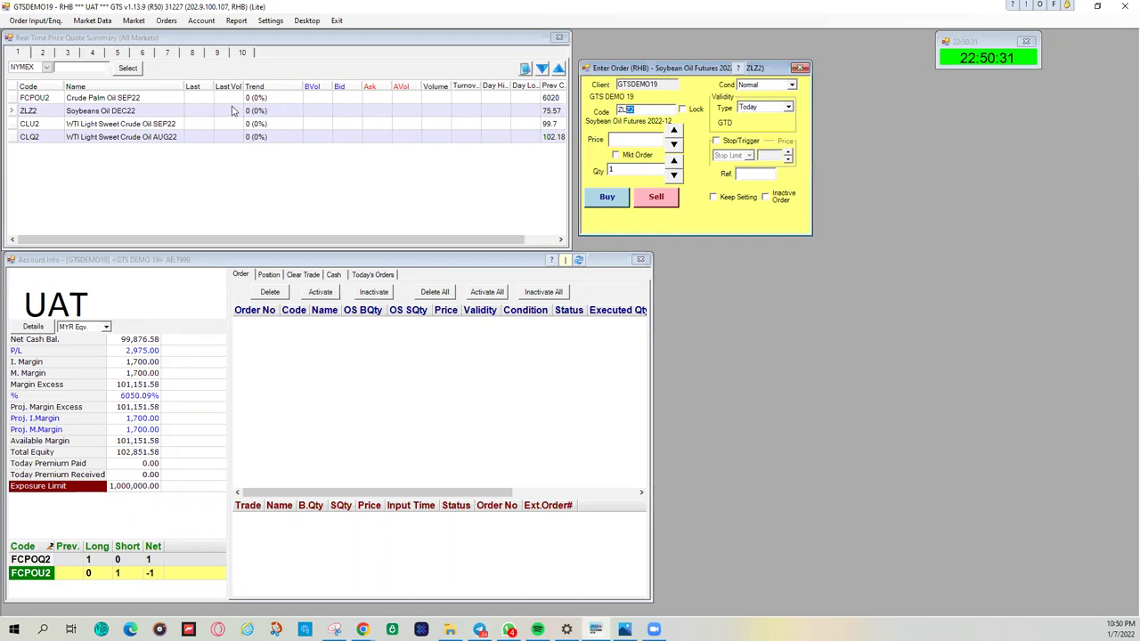
Load Crude Palm Oil SEP22 from the quote summary into the order form and erase its contract code.
click(201, 99)
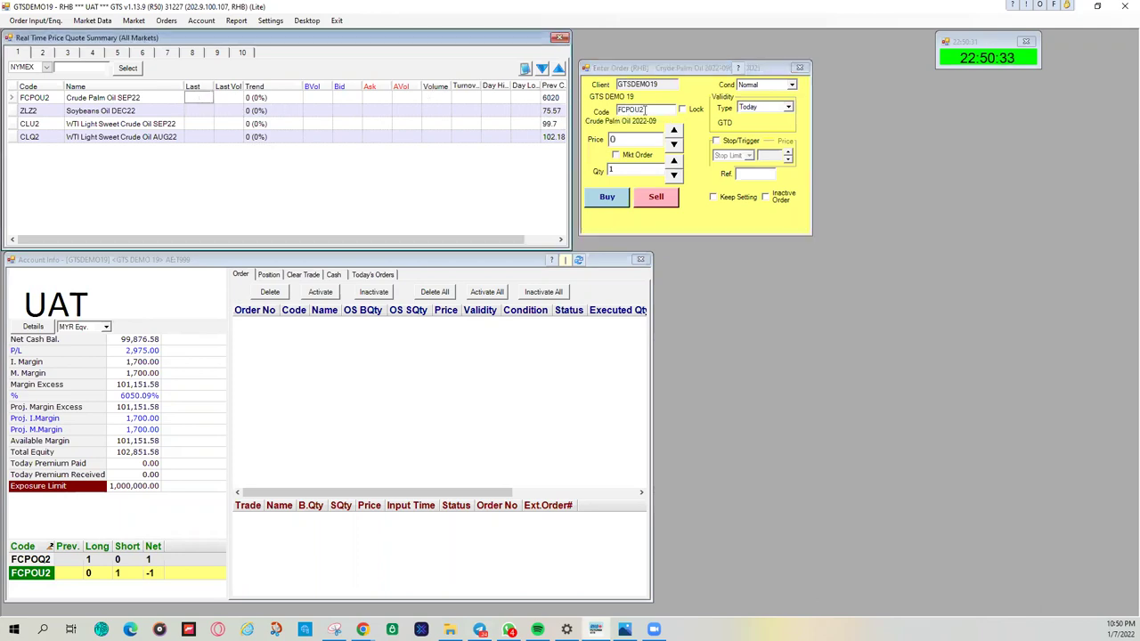
click(648, 110)
key(BackSpace)
key(BackSpace)
key(BackSpace)
key(BackSpace)
key(BackSpace)
key(BackSpace)
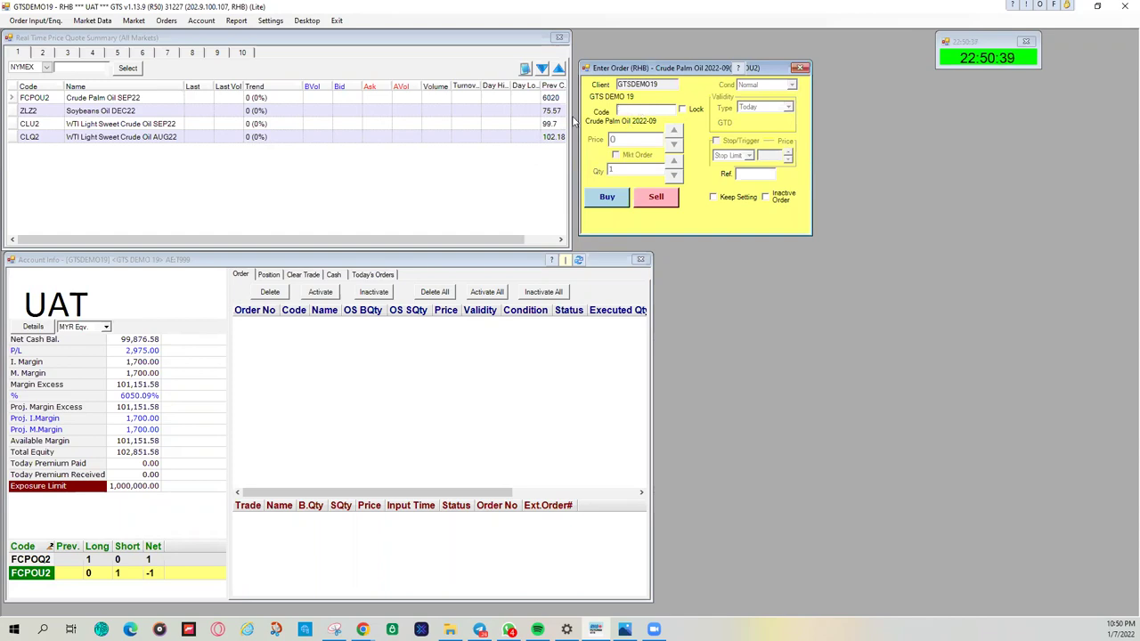
Load Soybeans Oil DEC22 into the order form as a market order and preview a 1-lot buy without submitting it.
click(190, 114)
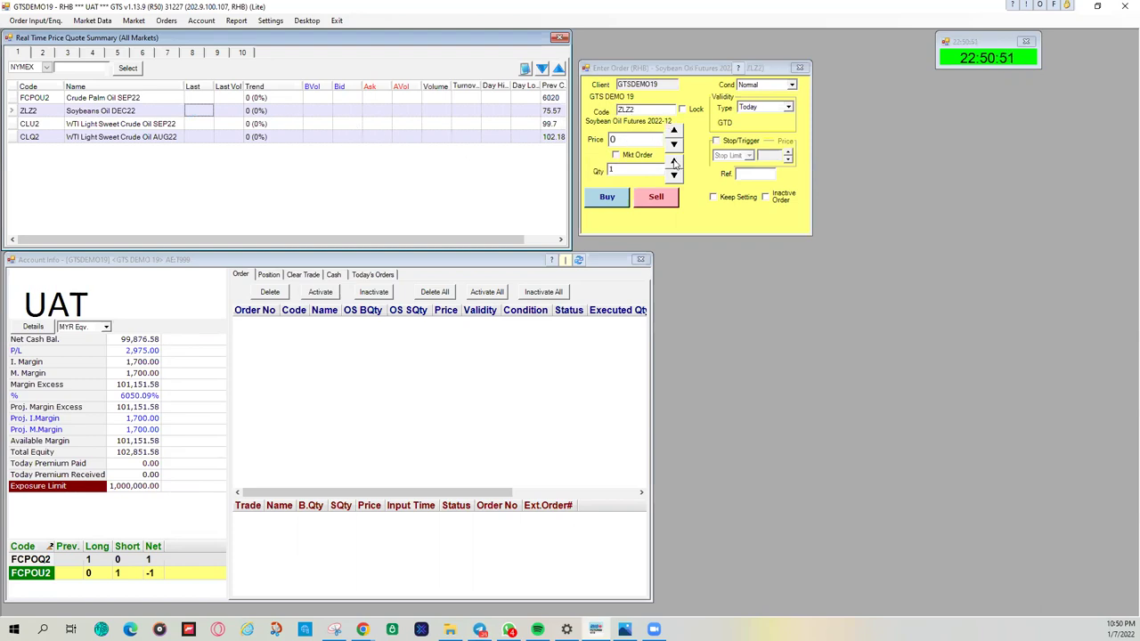
click(615, 154)
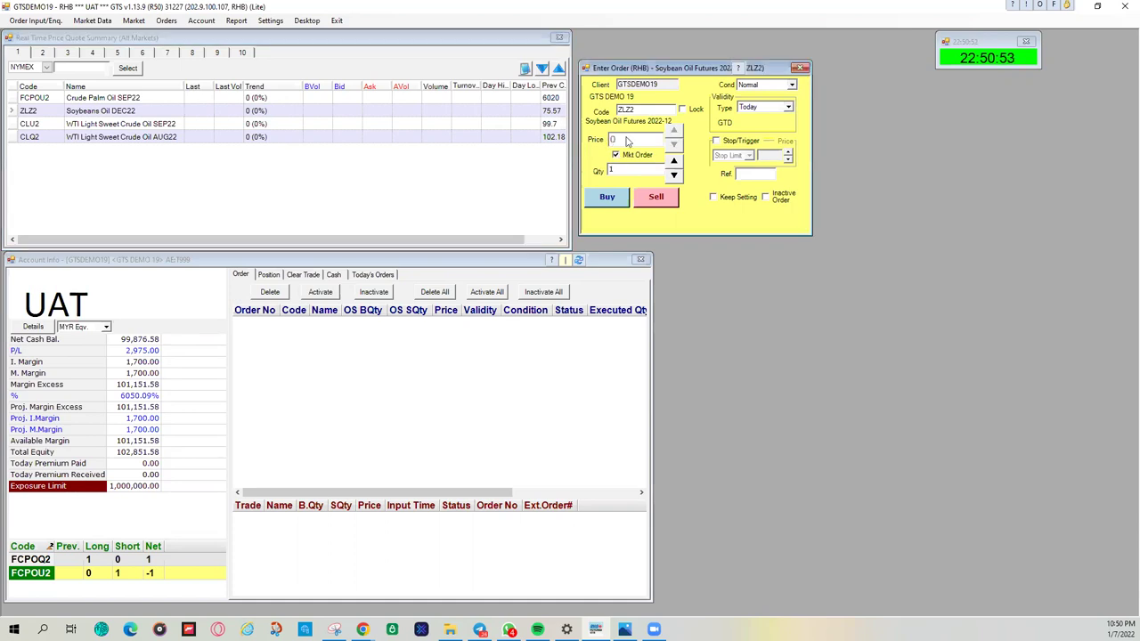
click(613, 197)
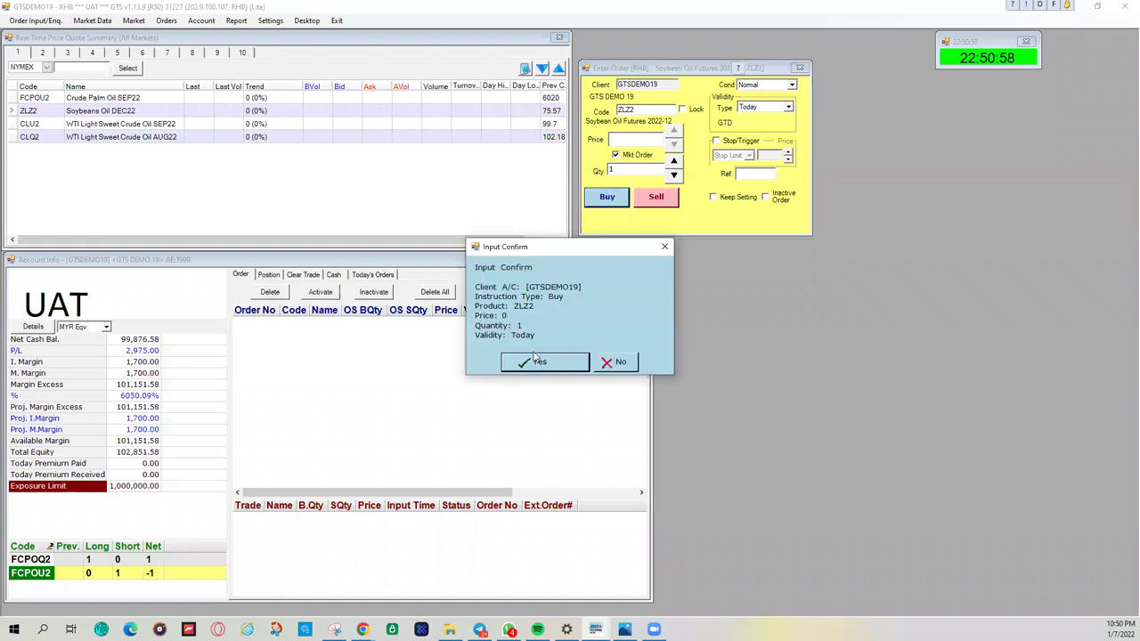
click(613, 363)
Preview a 1-lot market sell order for ZLZ2 twice, dismissing the confirmation each time.
click(651, 198)
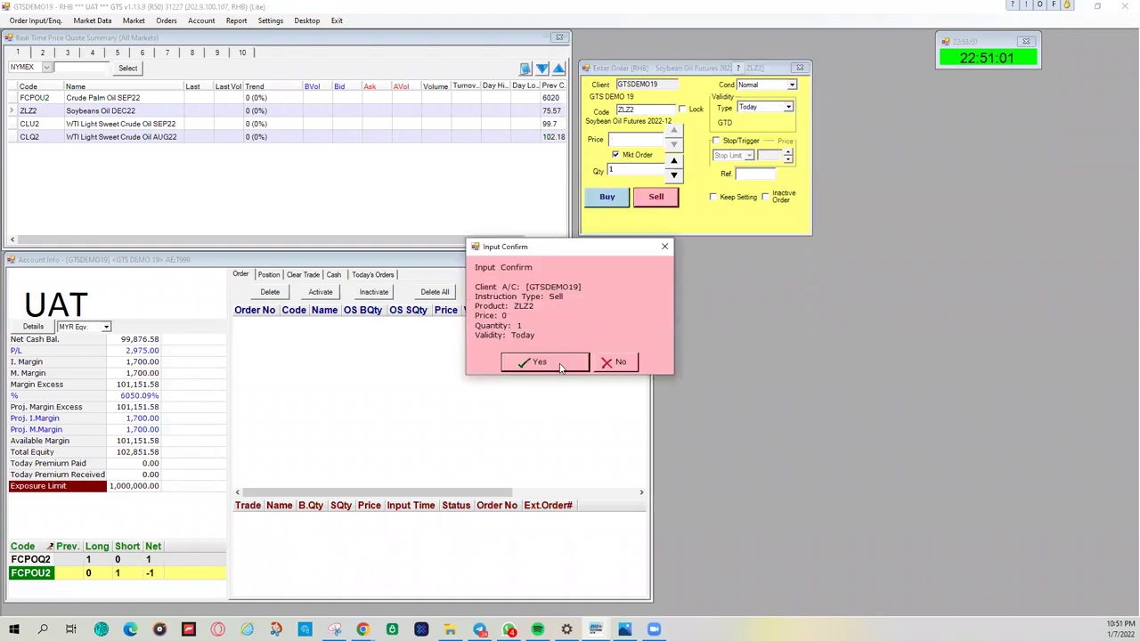
click(606, 363)
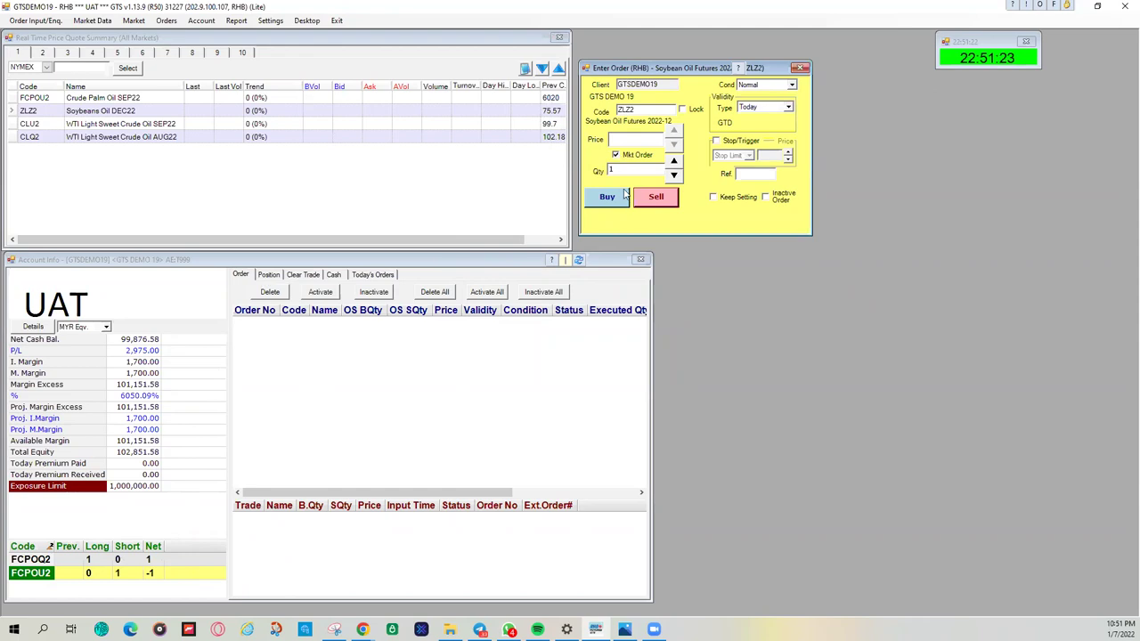
click(652, 198)
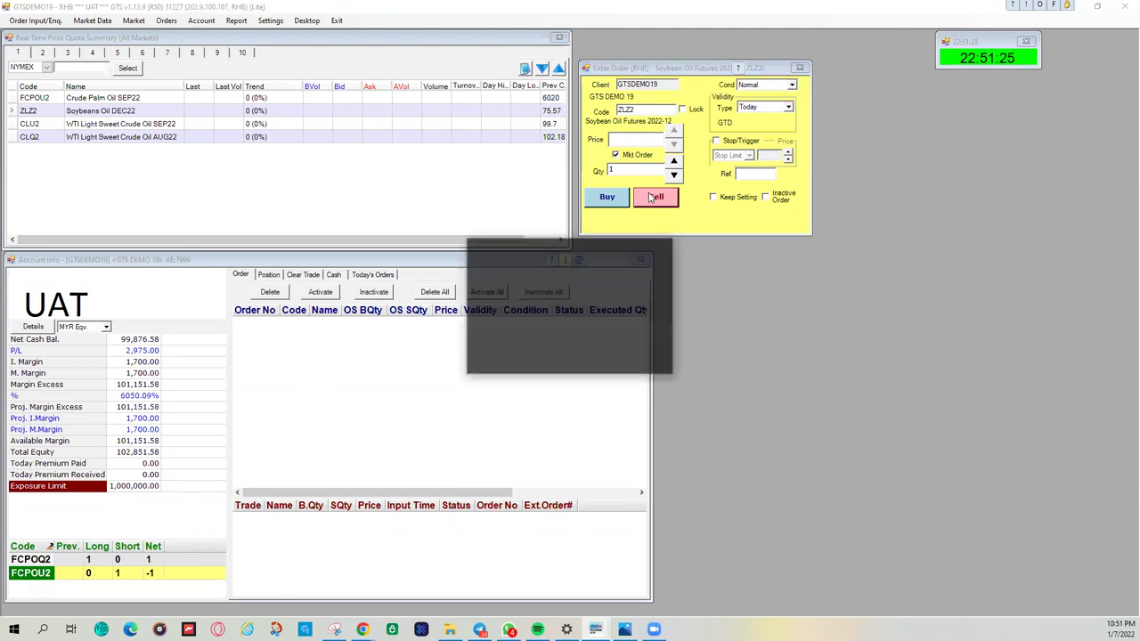
click(666, 241)
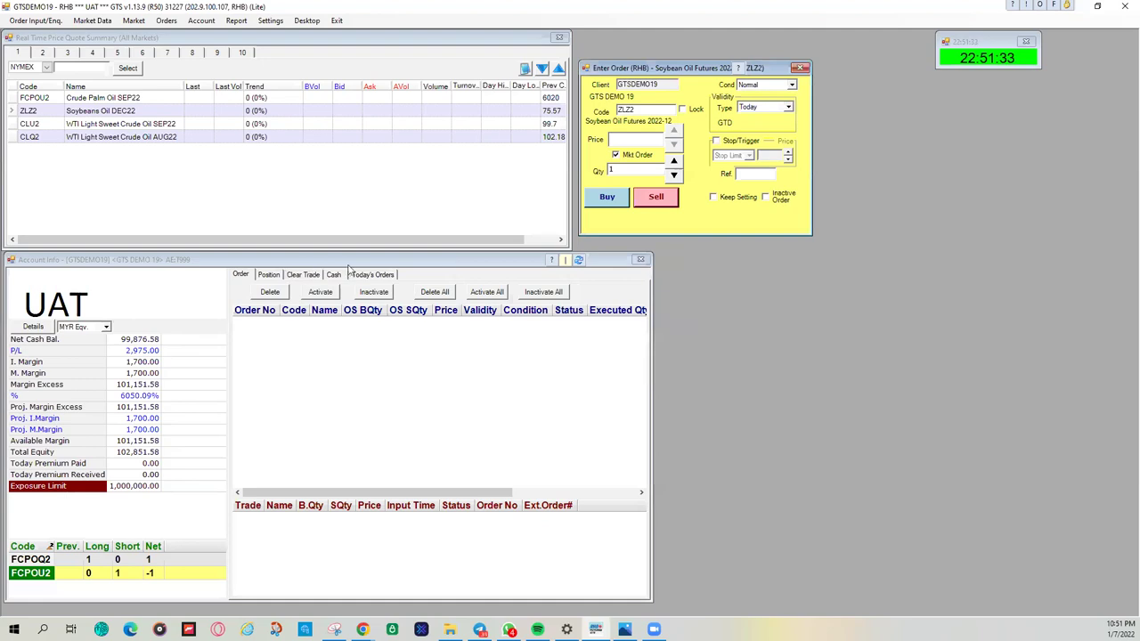
Enlarge the account window's trade and position lists, and try to submit a non-market buy order for 1 lot of ZLZ2 at 69.5 valid today.
drag(366, 499, 369, 468)
click(615, 155)
click(626, 140)
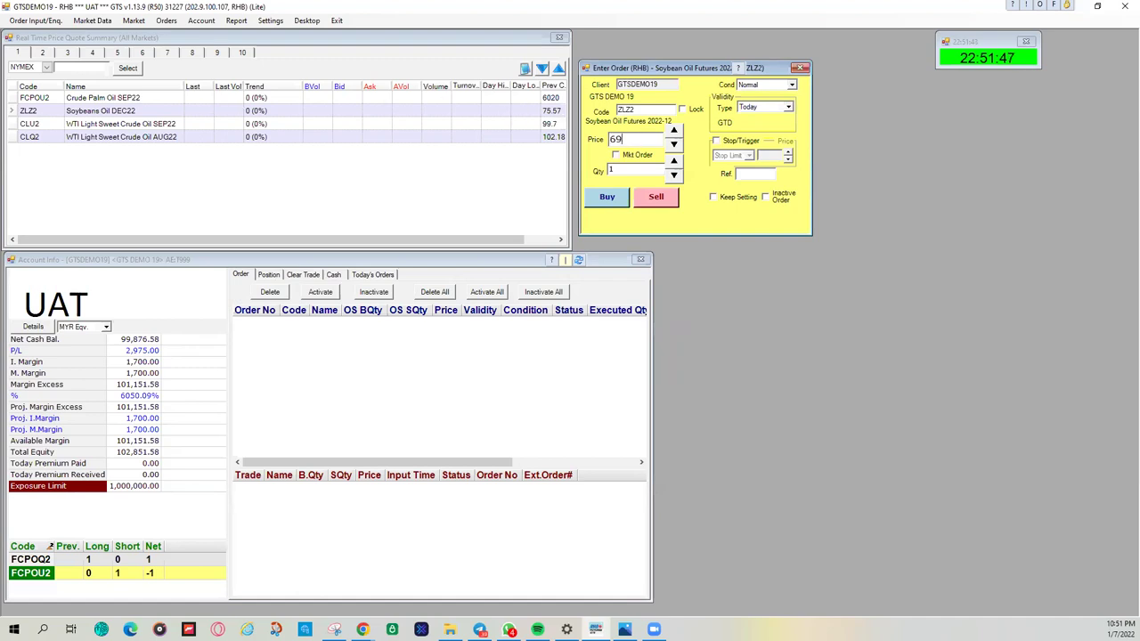
click(623, 199)
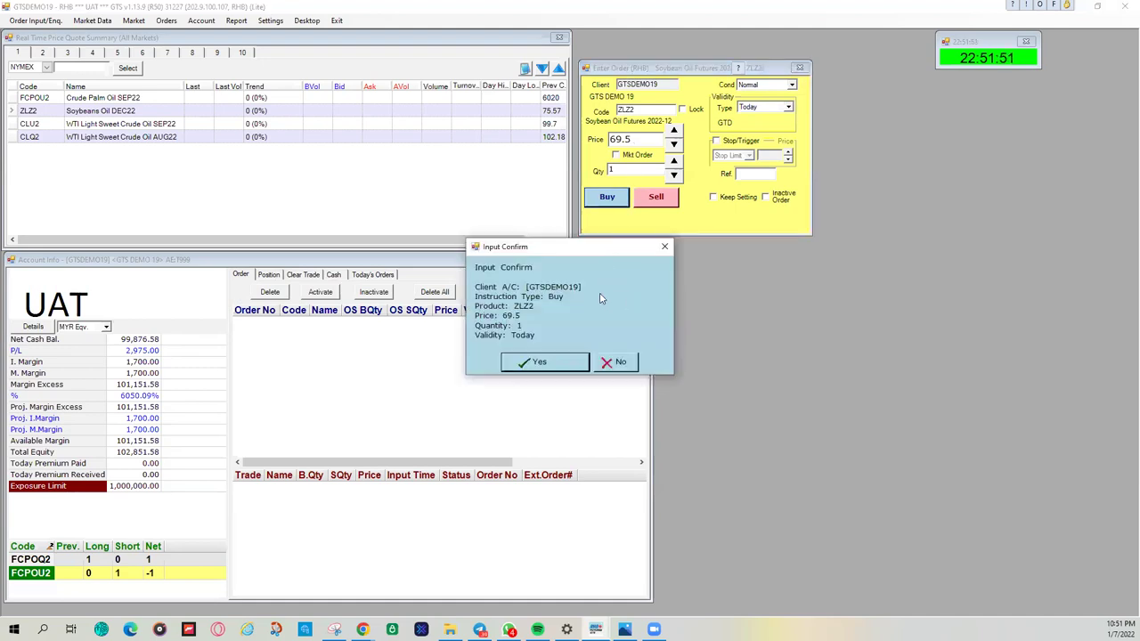
drag(603, 262, 600, 303)
click(545, 402)
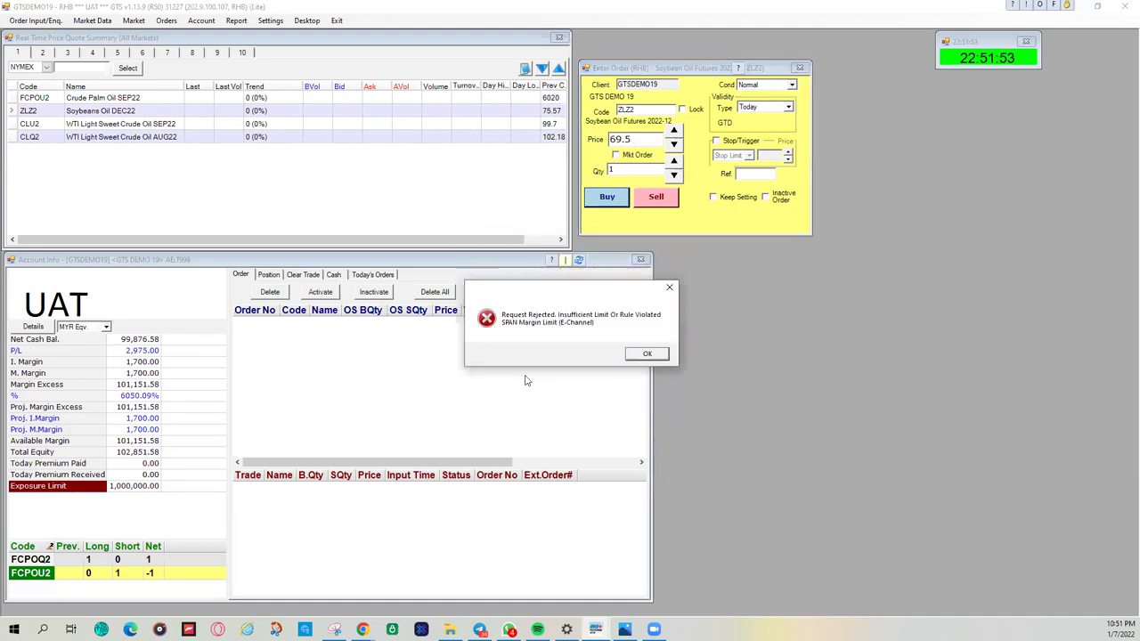
click(642, 356)
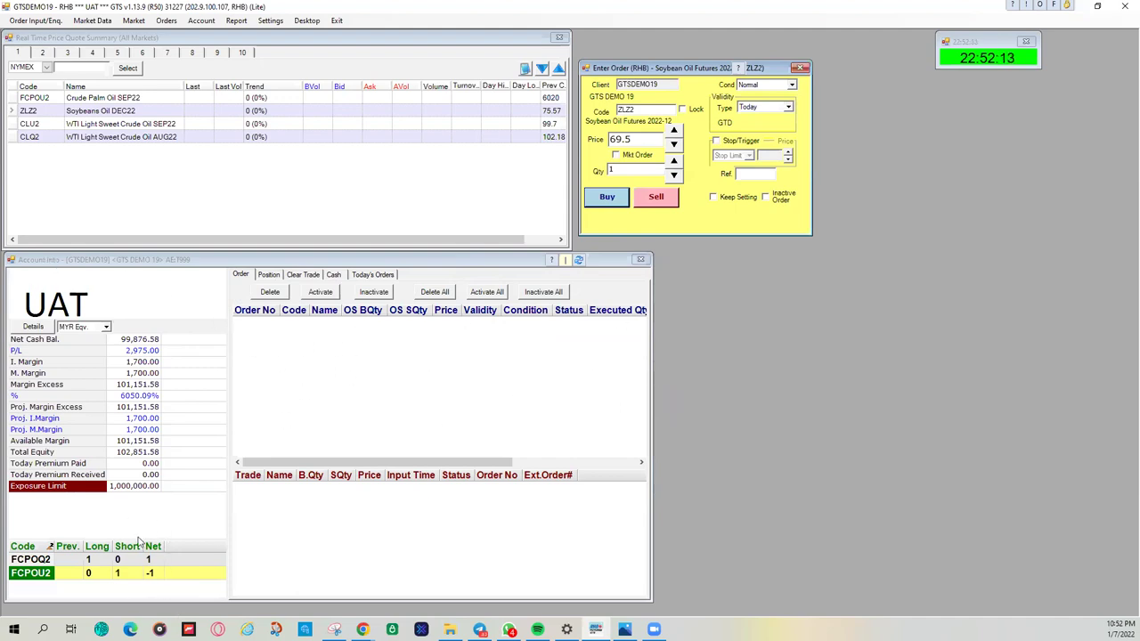
click(167, 546)
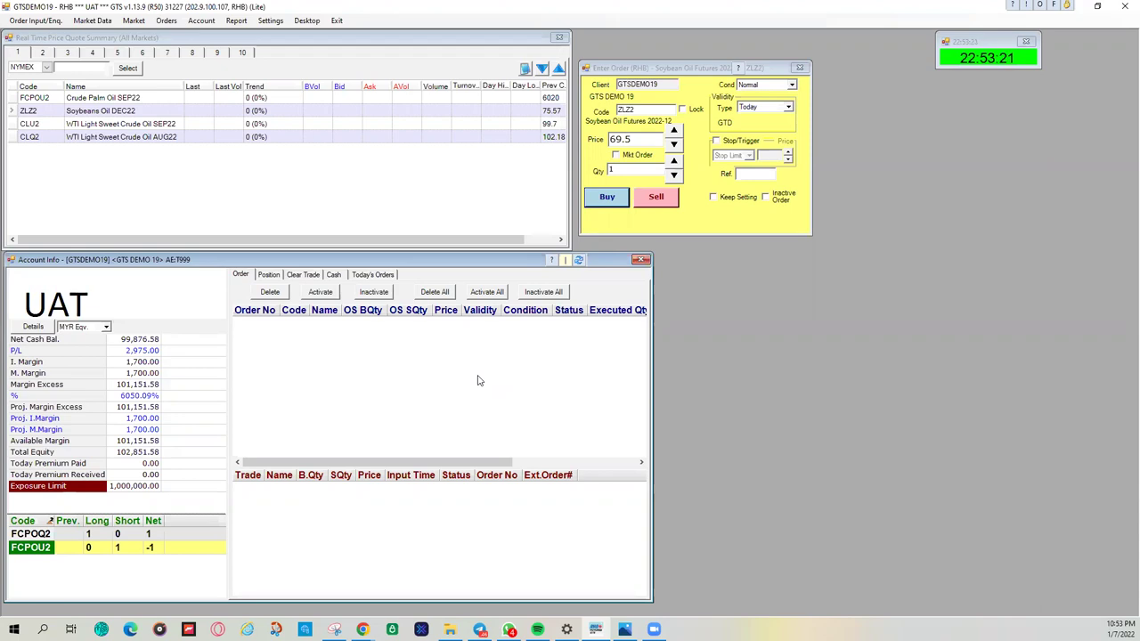
Review the order-type chart image, reload Soybeans Oil DEC22 into the order form and enable its Stop/Trigger condition.
click(624, 629)
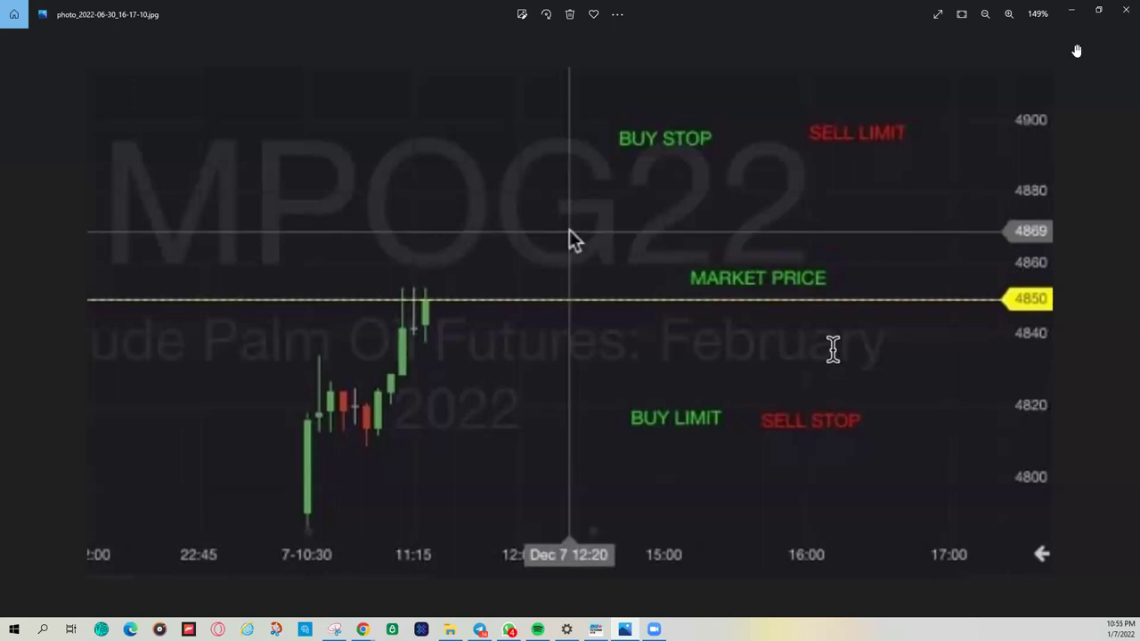
click(1075, 14)
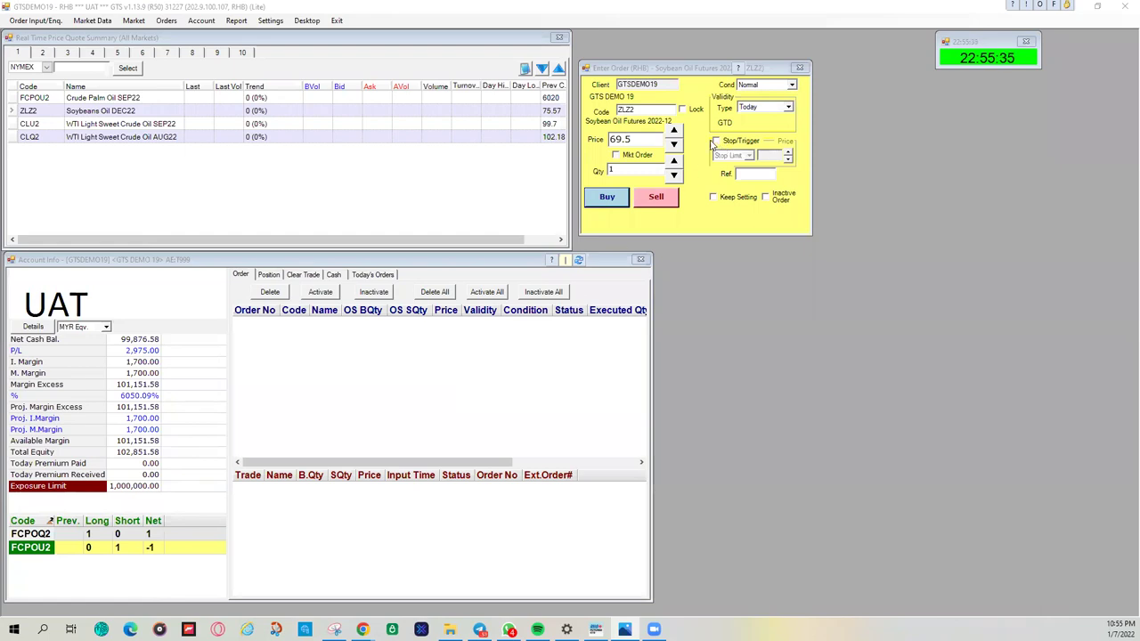
click(201, 112)
click(716, 141)
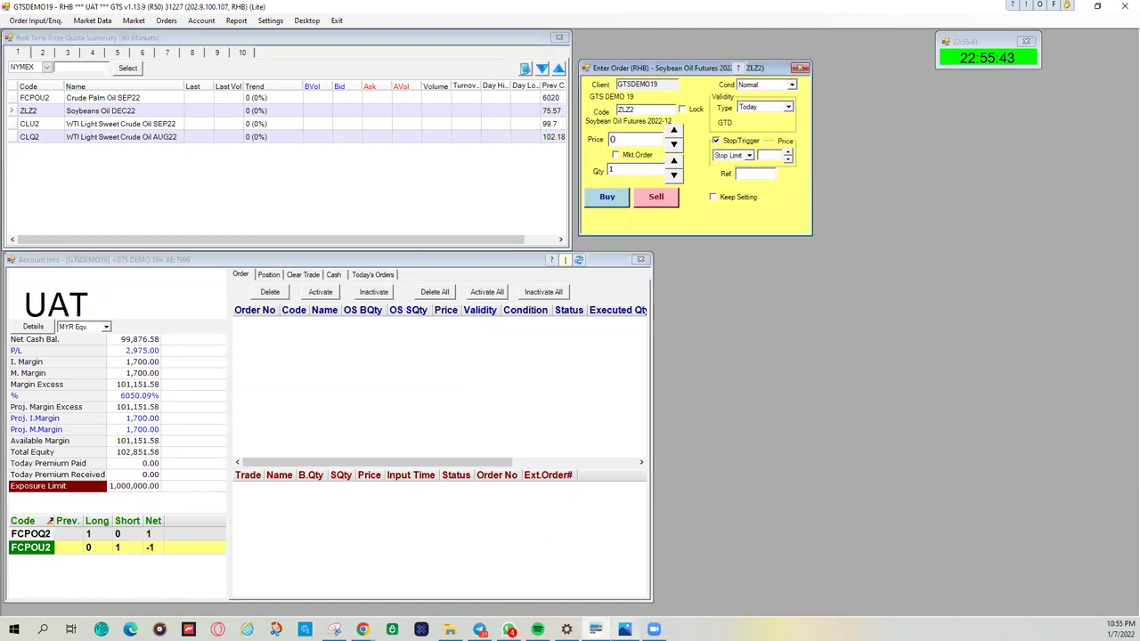
Check the order-type chart image again, and enter 4840 as both the stop limit trigger price and the order price.
click(625, 629)
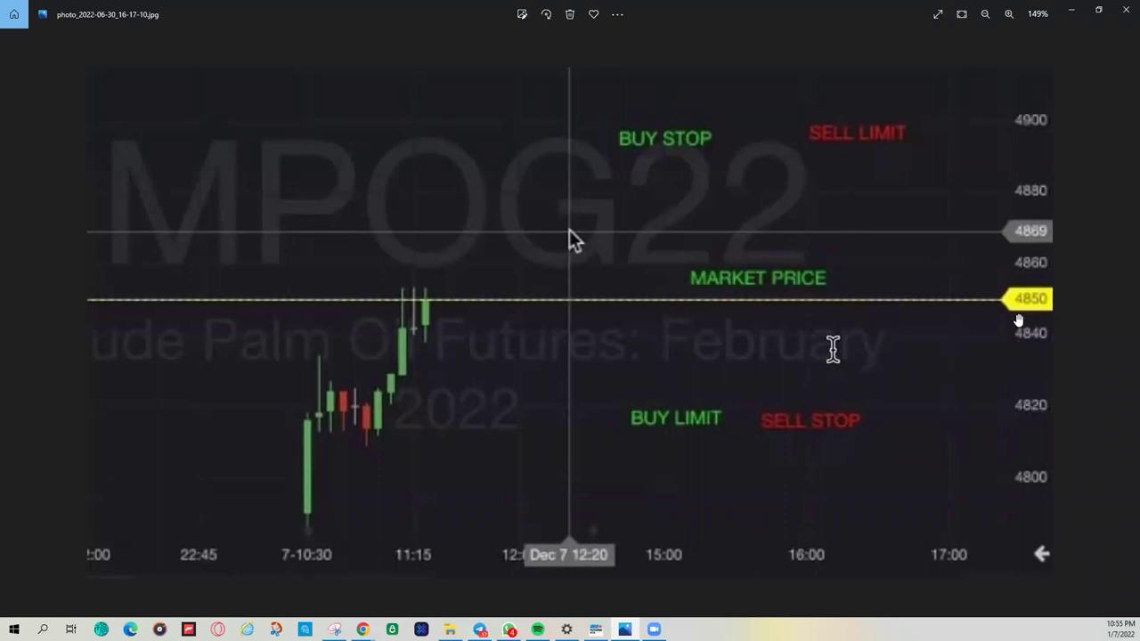
click(1067, 14)
click(765, 156)
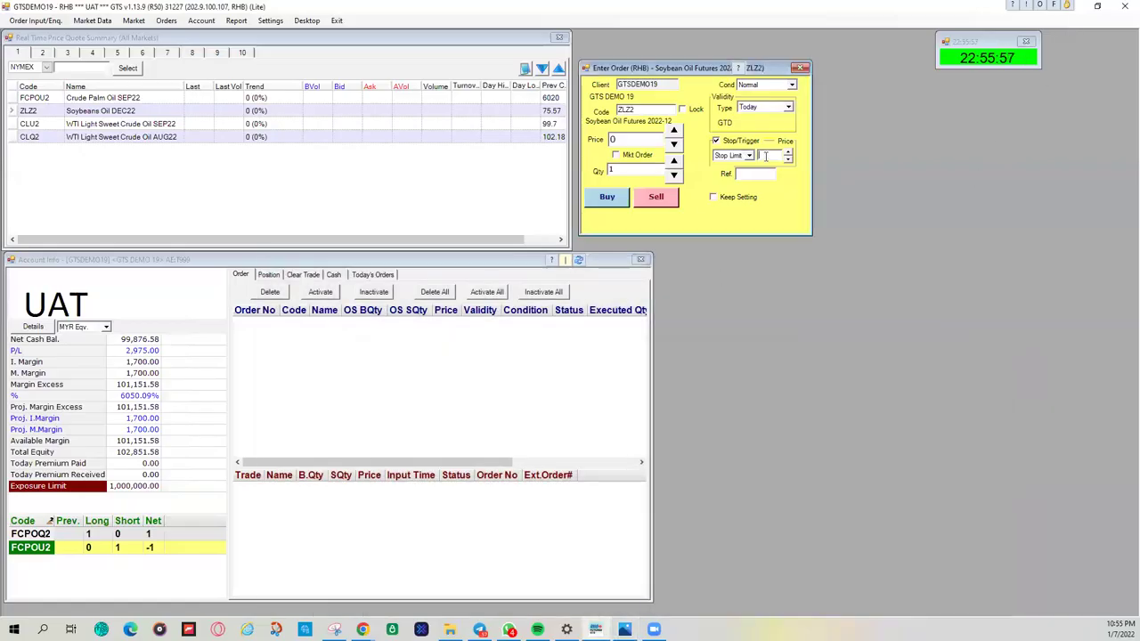
text(4840)
click(622, 140)
click(613, 139)
key(BackSpace)
text(4840)
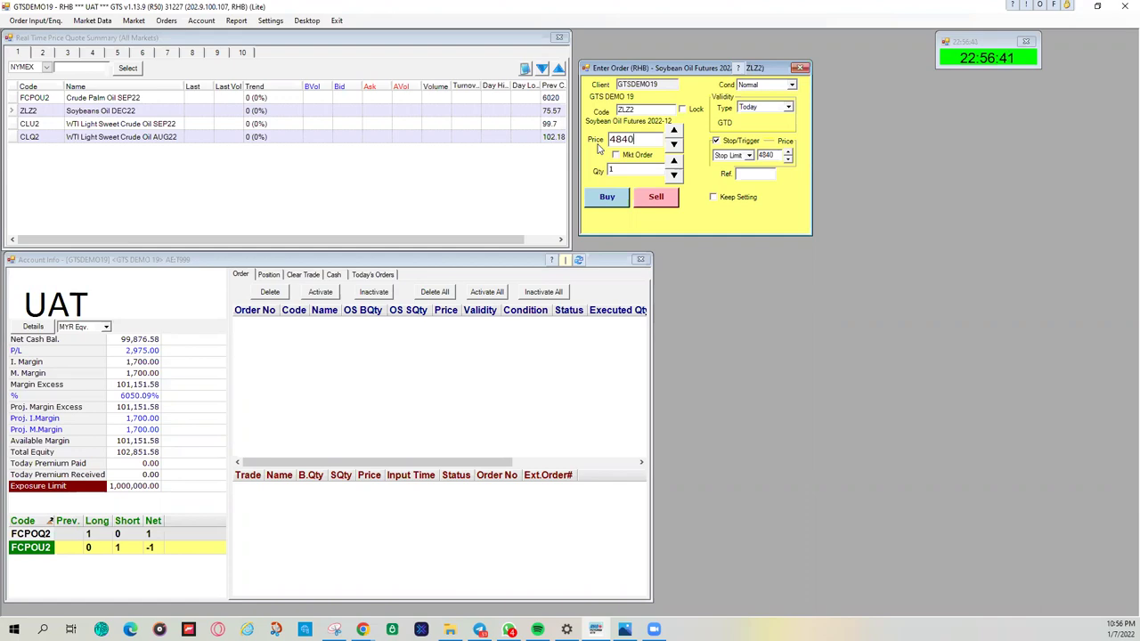
Set the order price to 4830 and preview a 1-lot stop limit sell of ZLZ2.
click(771, 156)
double_click(624, 139)
text(4830)
click(655, 199)
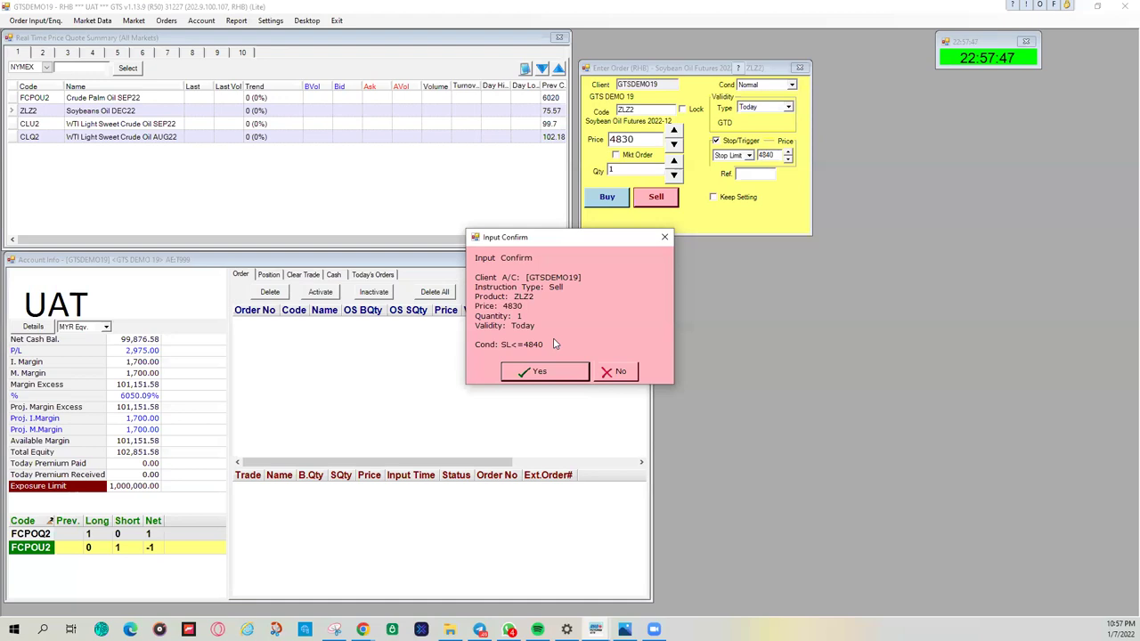
Switch to CQG Desktop and examine the bid and ask depth around the current price in the CLEQ22 order ladder.
mouse_move(363, 630)
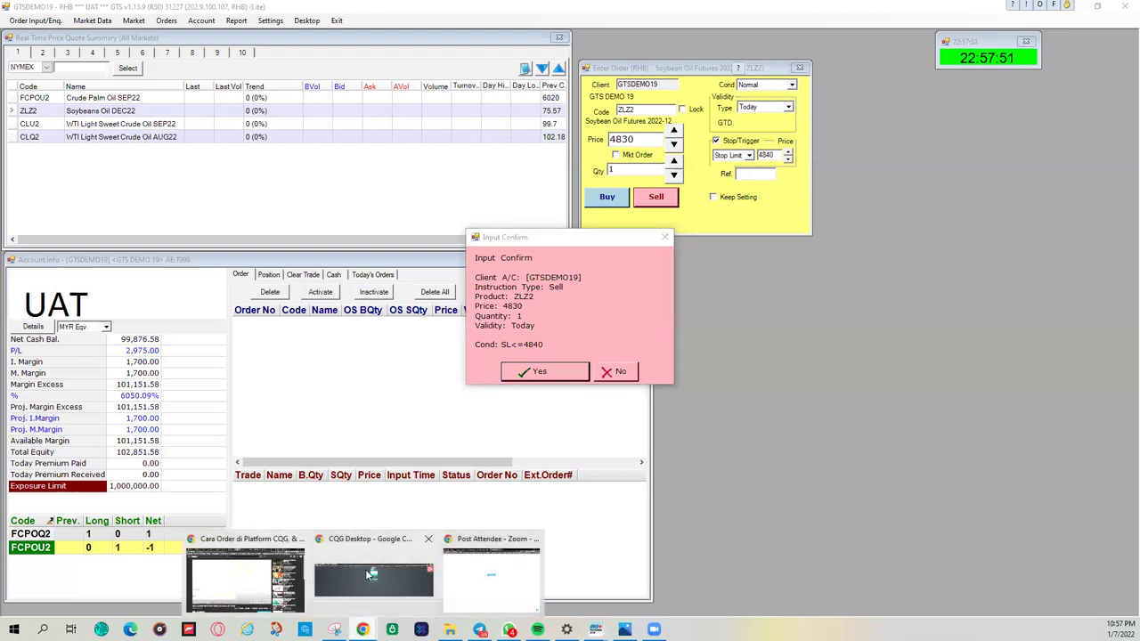
click(245, 578)
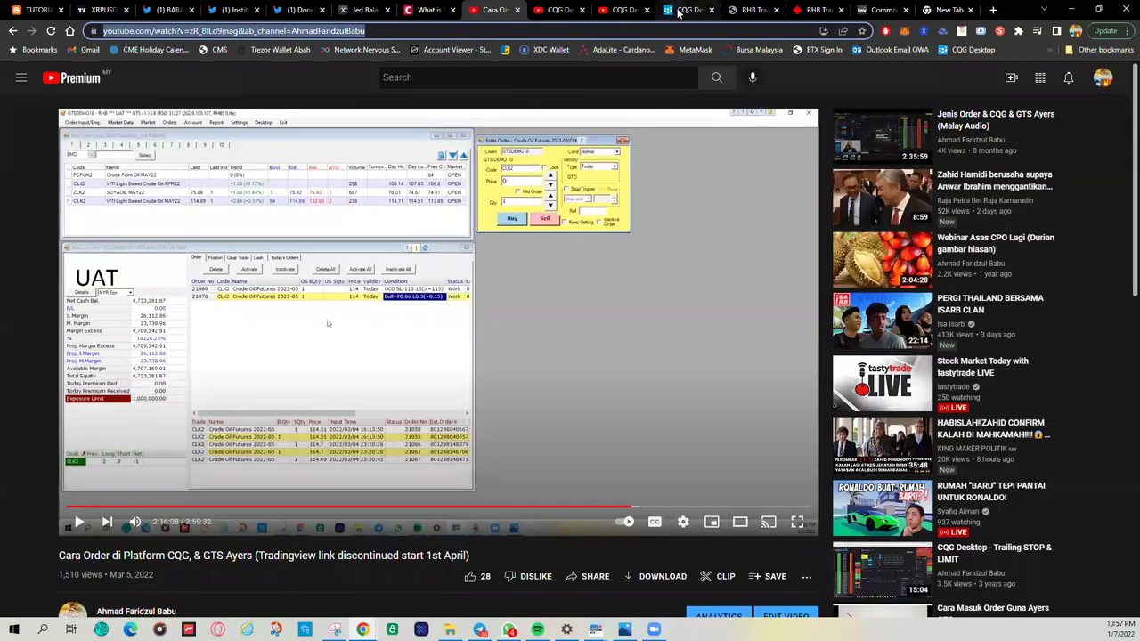
click(679, 10)
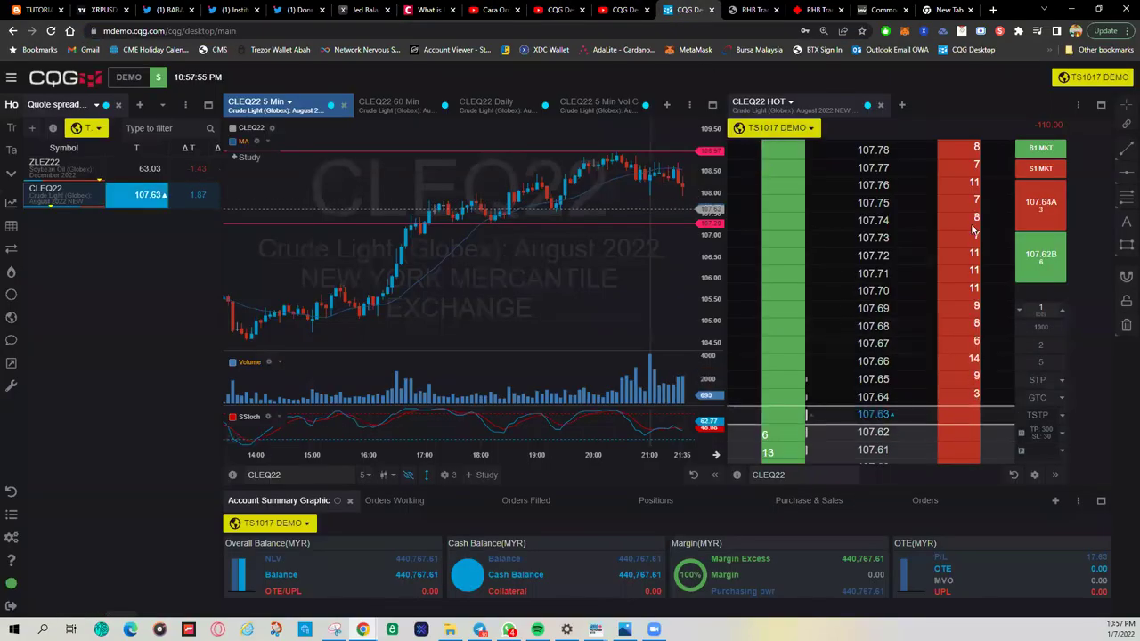
scroll(891, 263, down, 5)
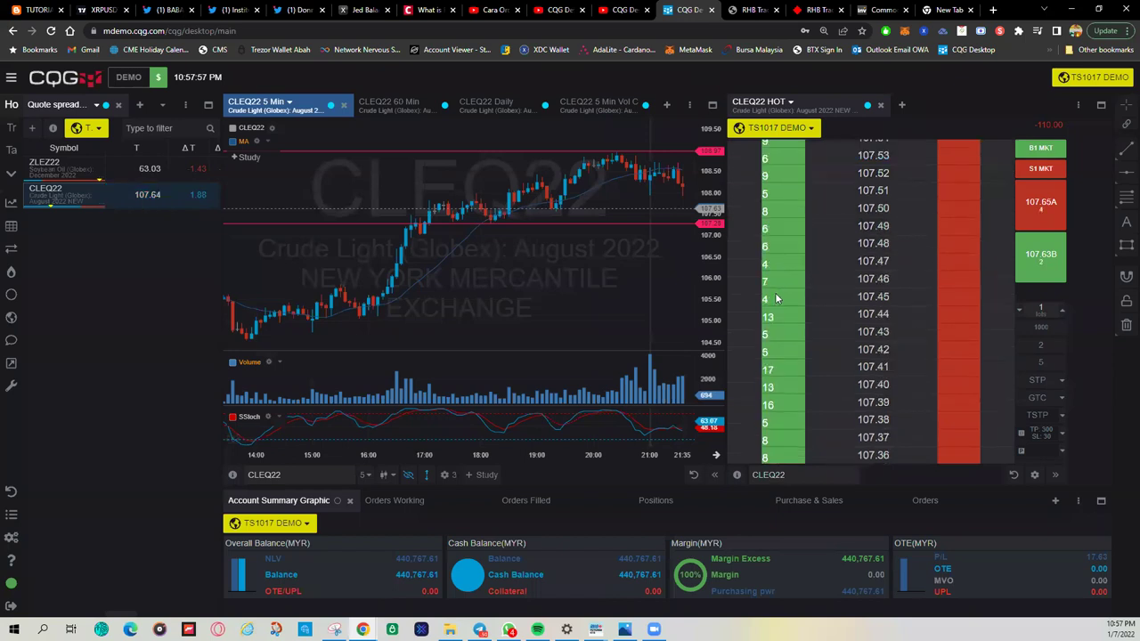
scroll(780, 344, up, 5)
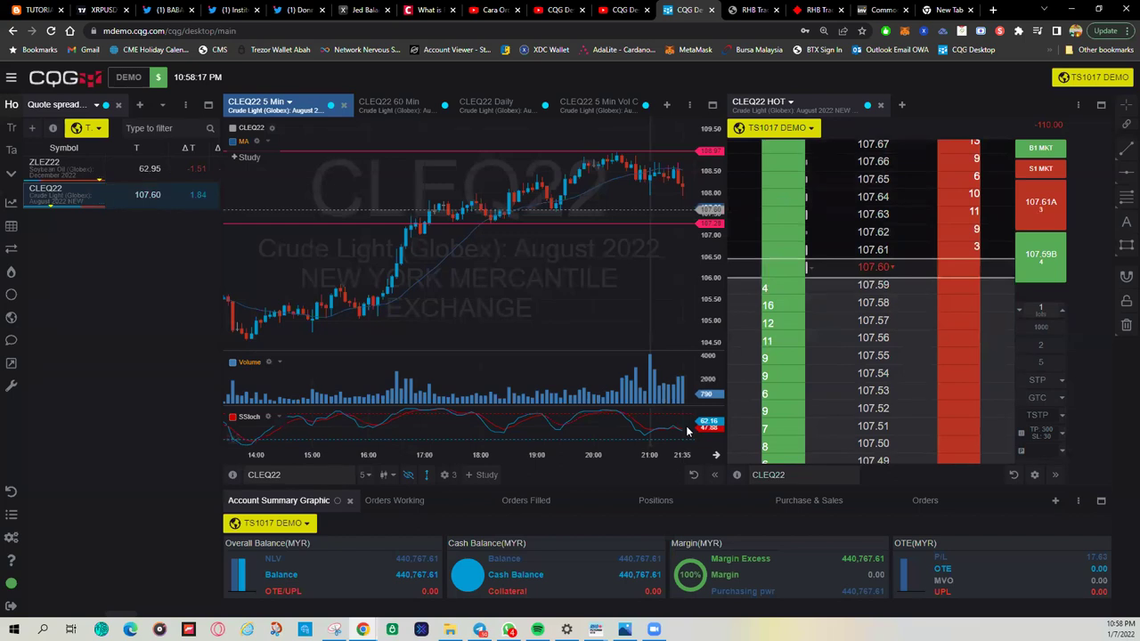
scroll(776, 334, down, 6)
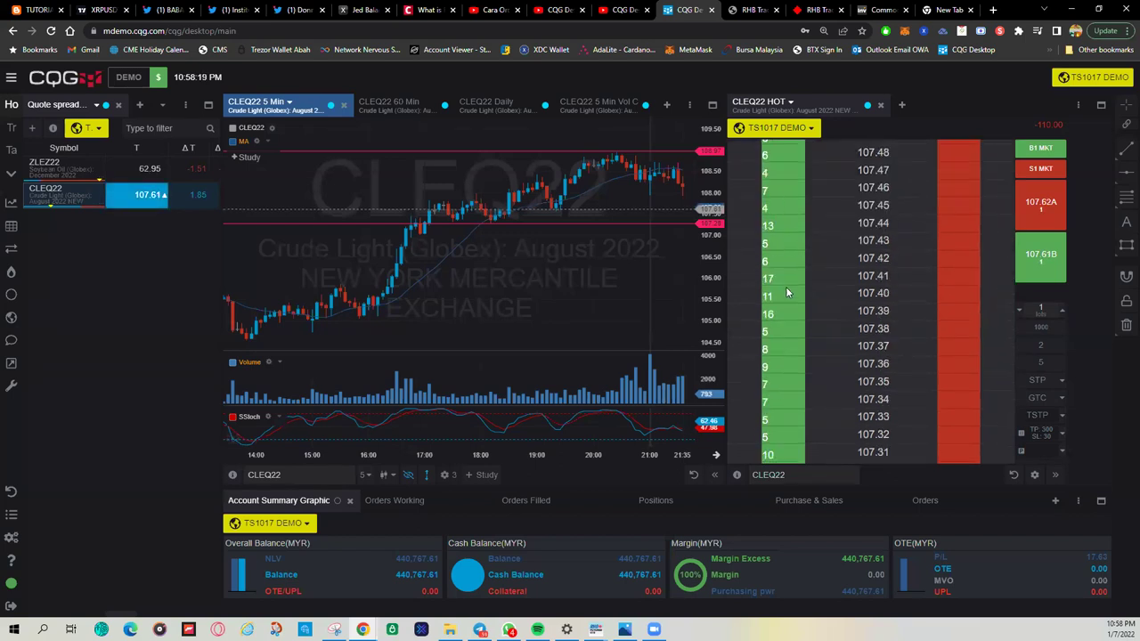
scroll(787, 291, up, 7)
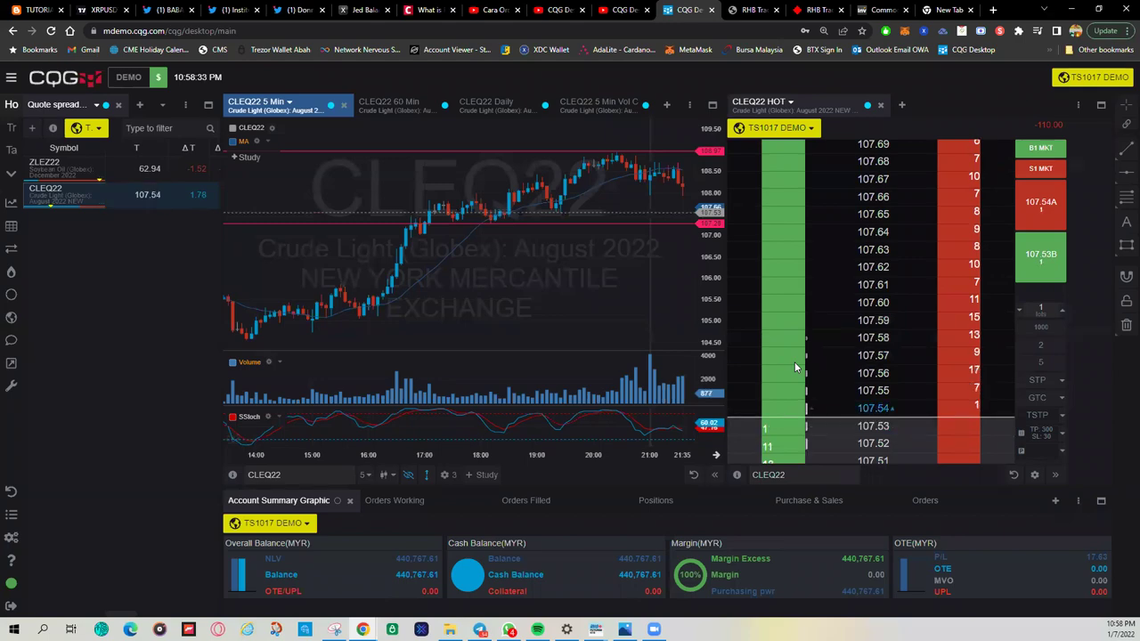
click(1071, 9)
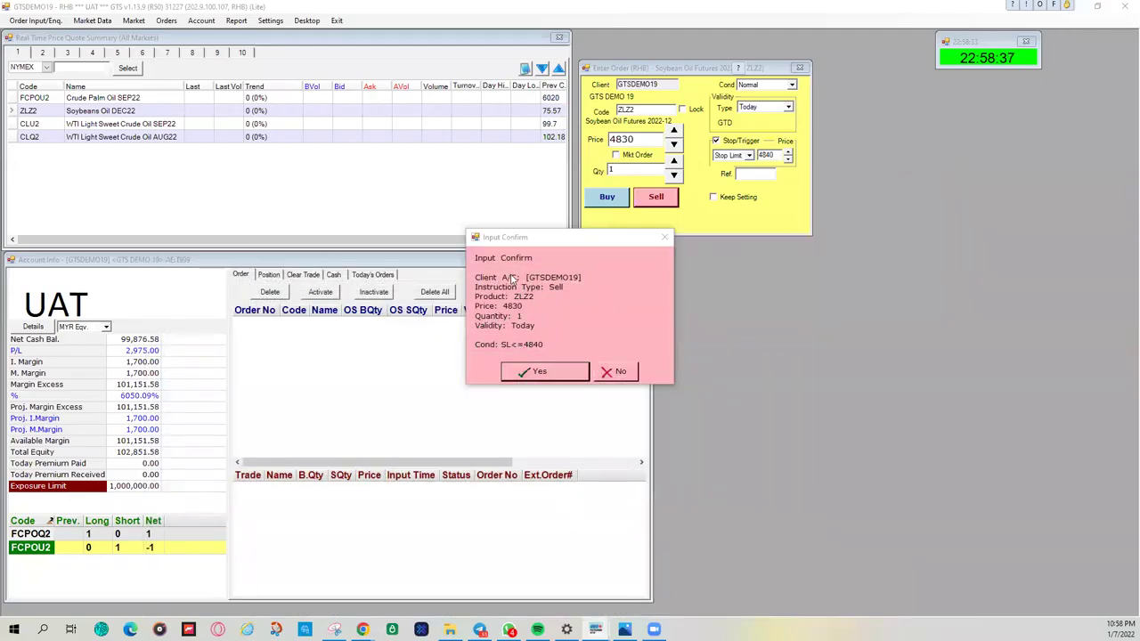
Dismiss the sell preview, clear the order price and make the ZLZ2 stop order a market order.
click(616, 372)
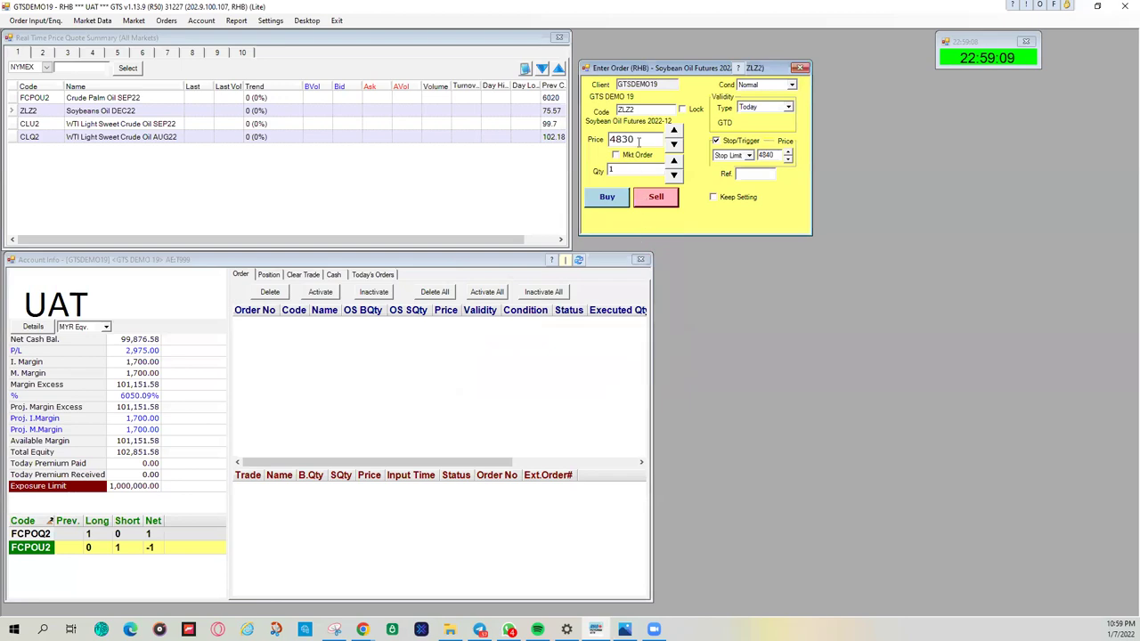
drag(638, 141, 548, 136)
key(BackSpace)
click(614, 155)
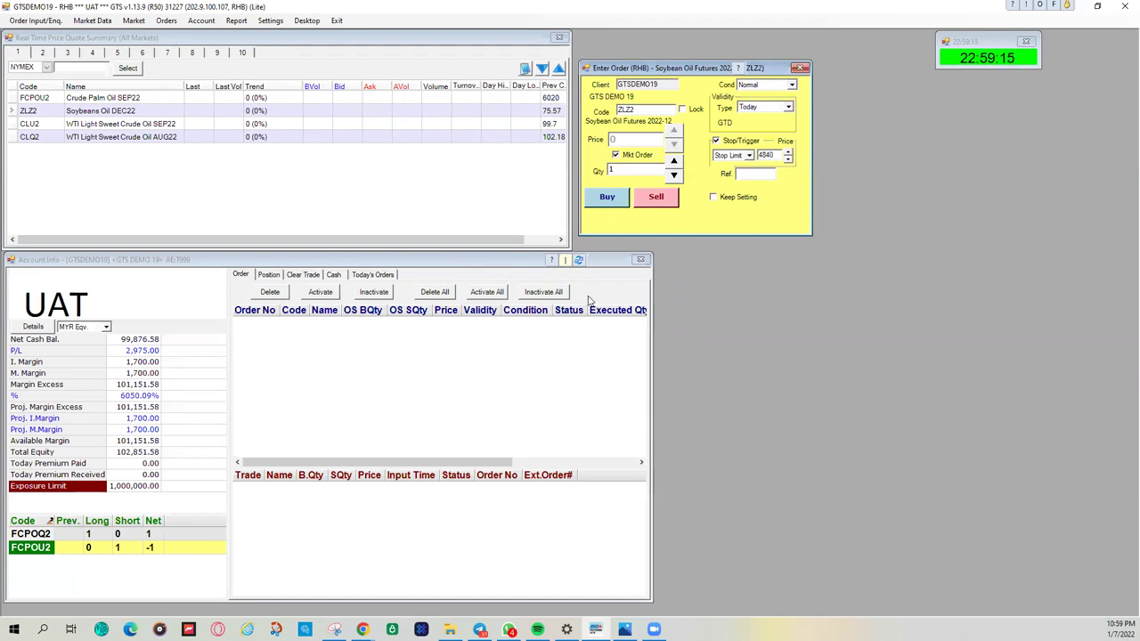
Try to submit a 1-lot market sell of ZLZ2 with a stop trigger of 4840 valid today.
click(637, 201)
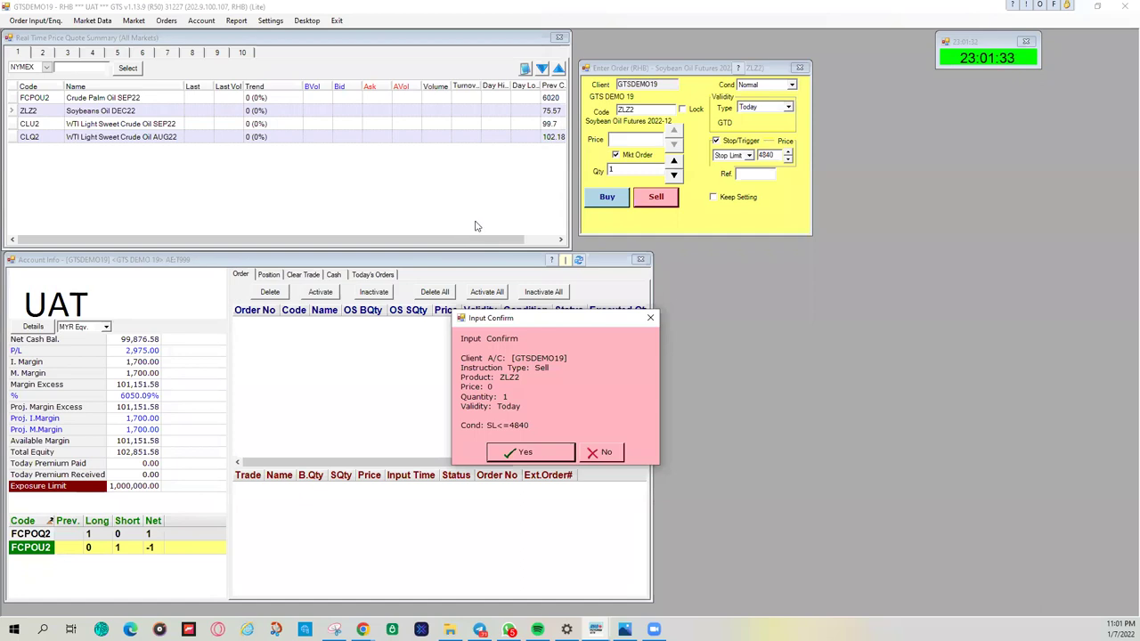
drag(549, 318, 555, 319)
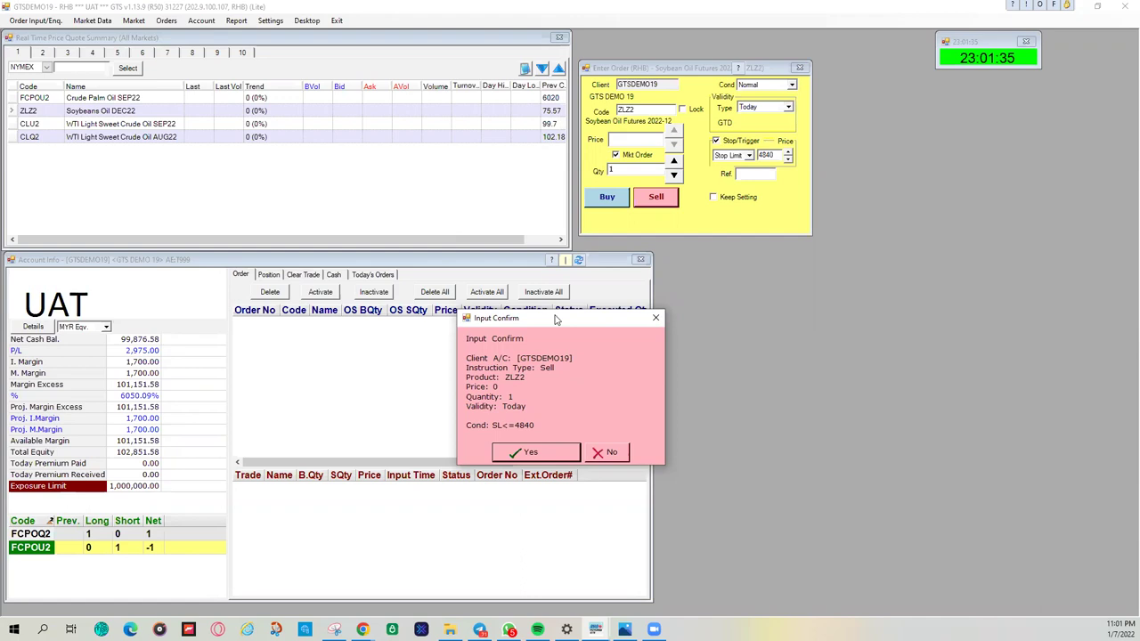
drag(555, 319, 754, 262)
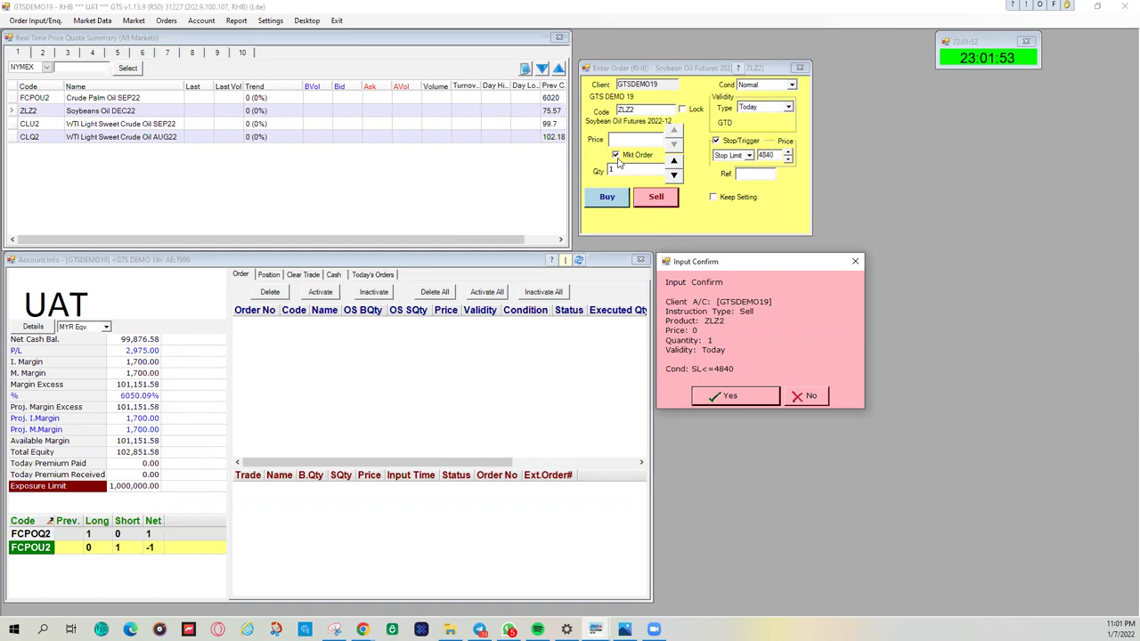
click(756, 397)
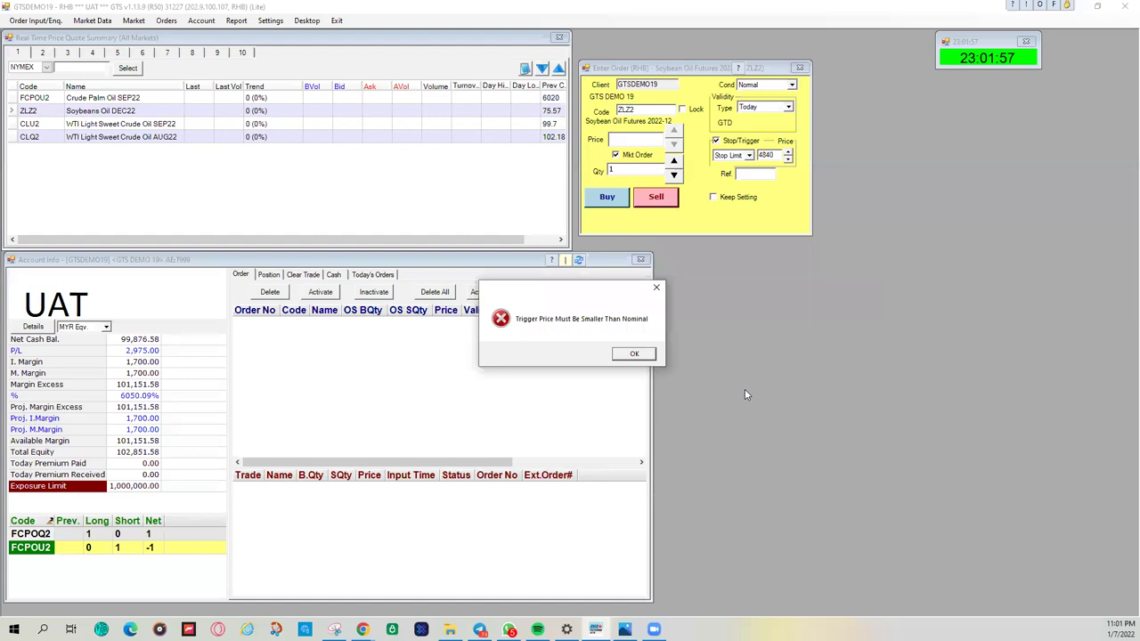
click(620, 354)
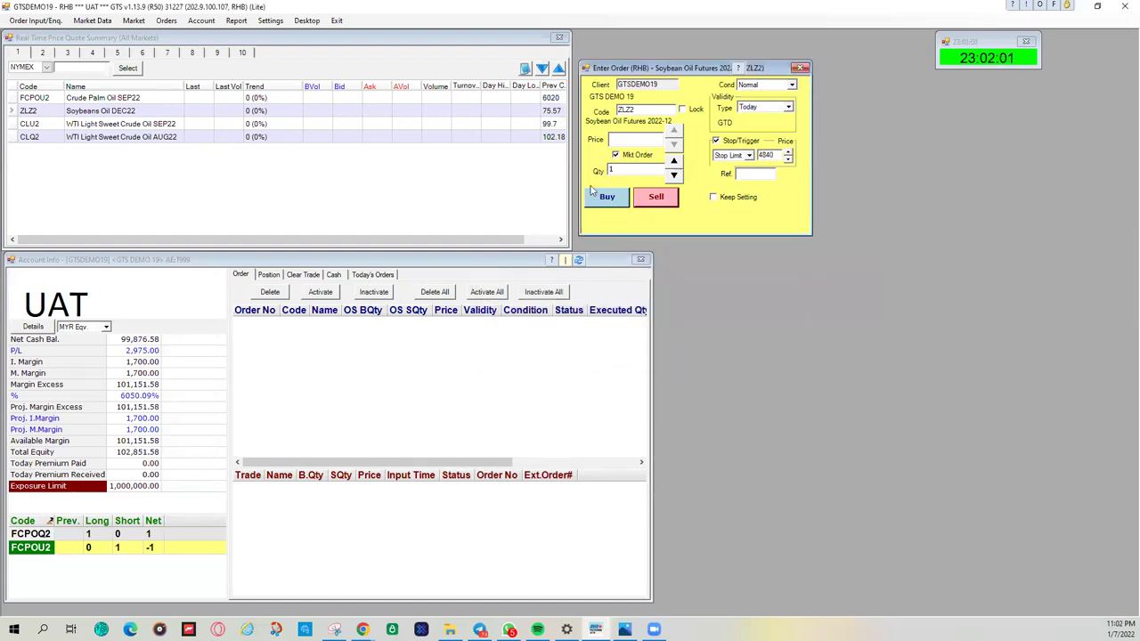
Demonstrate the market order and Stop/Trigger options on the ZLZ2 order, leaving both disabled.
click(615, 155)
click(715, 142)
click(614, 155)
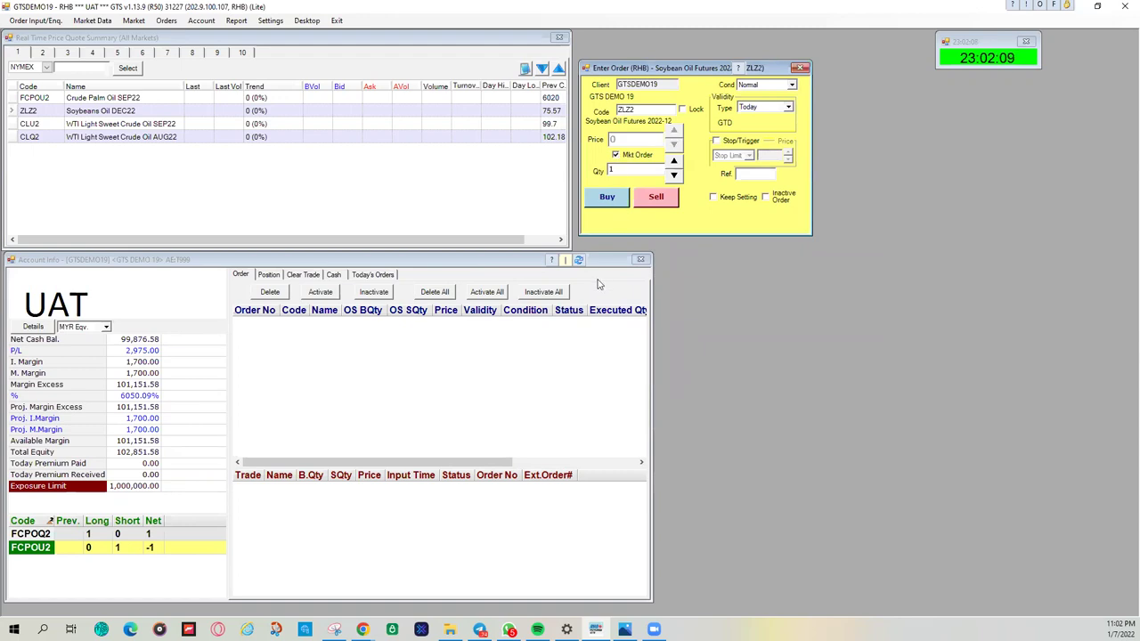
click(615, 155)
click(717, 143)
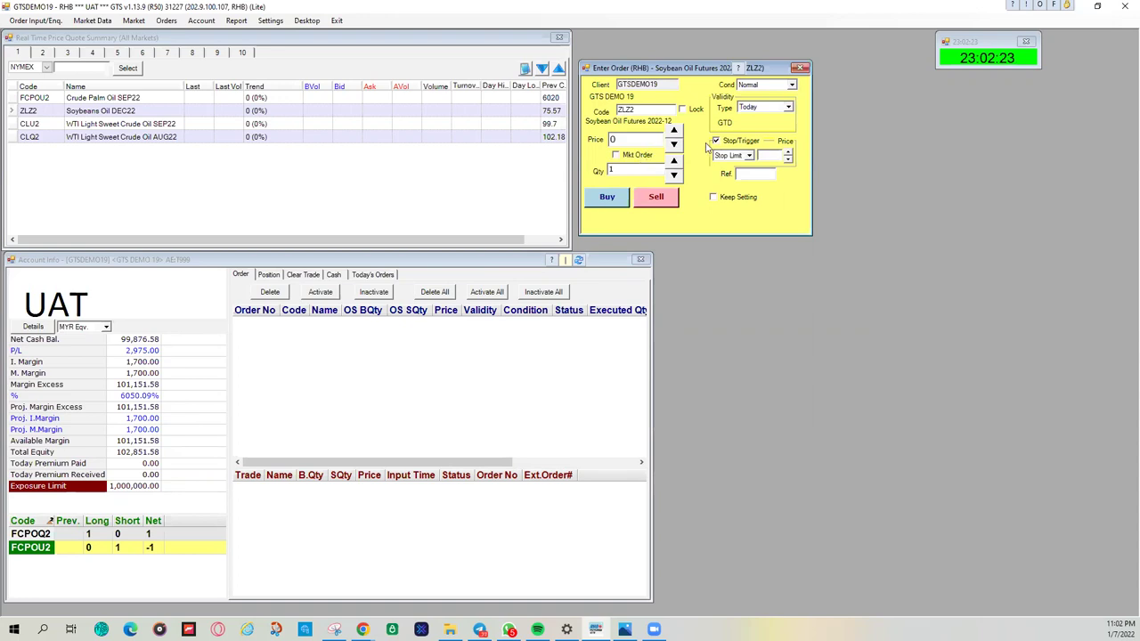
click(716, 144)
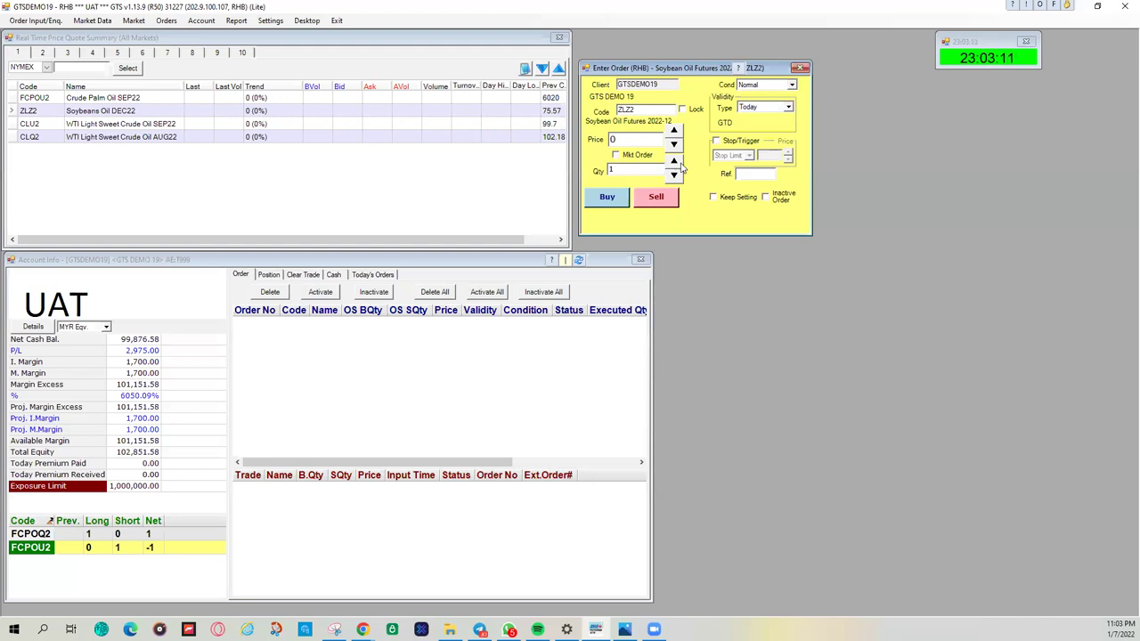
Enable Stop/Trigger on the non-market ZLZ2 order with a trigger price of 4840.
click(616, 156)
click(717, 142)
click(617, 156)
click(771, 158)
text(4840)
click(613, 139)
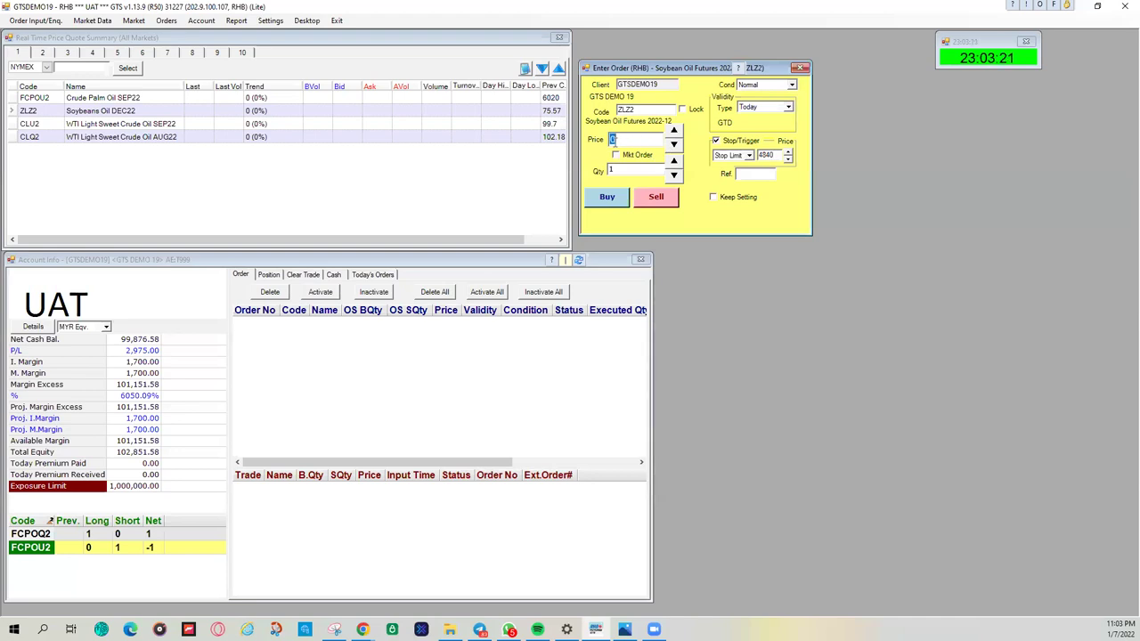
Set the stop limit trigger price to 4880 and the ZLZ2 order price to 4800.
double_click(771, 156)
text(4880)
click(614, 141)
text(4800)
click(615, 155)
click(617, 156)
click(636, 140)
text(4800)
Disable Stop/Trigger and try to submit a plain limit sell of 1 lot of ZLZ2 at 4880.
click(716, 143)
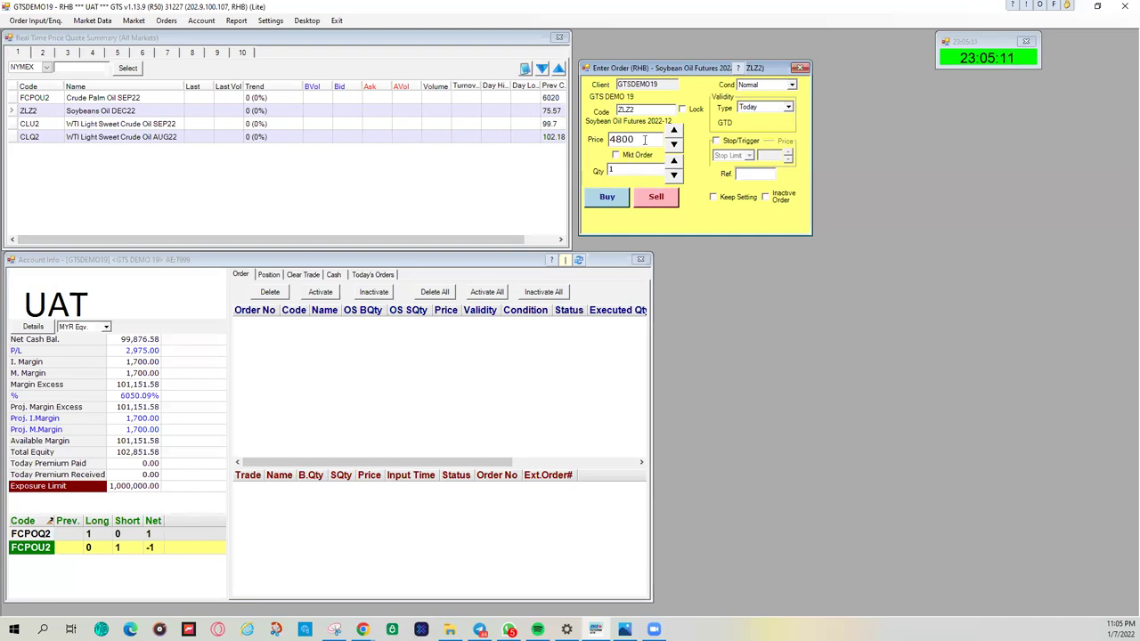
click(716, 141)
click(716, 142)
double_click(628, 139)
key(Delete)
text(4880)
click(639, 197)
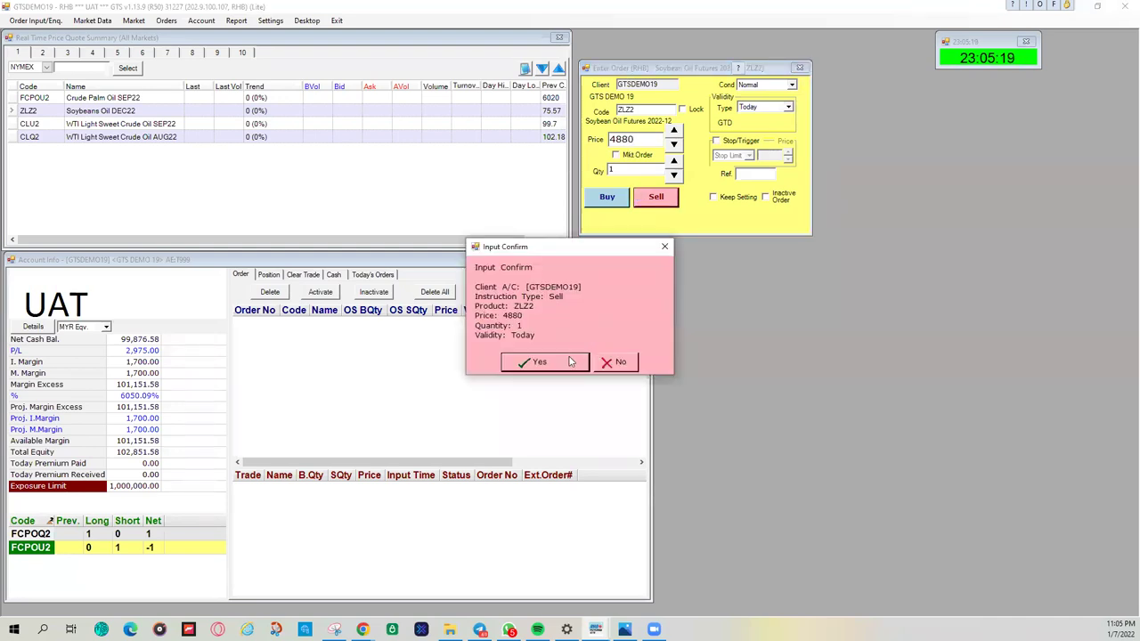
click(570, 360)
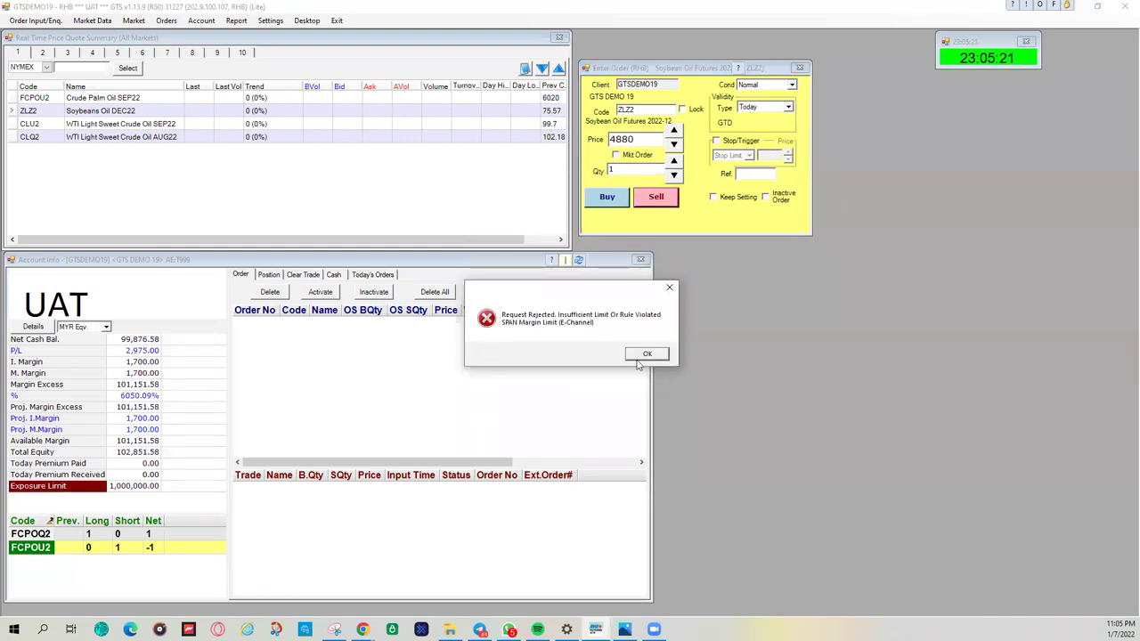
click(642, 356)
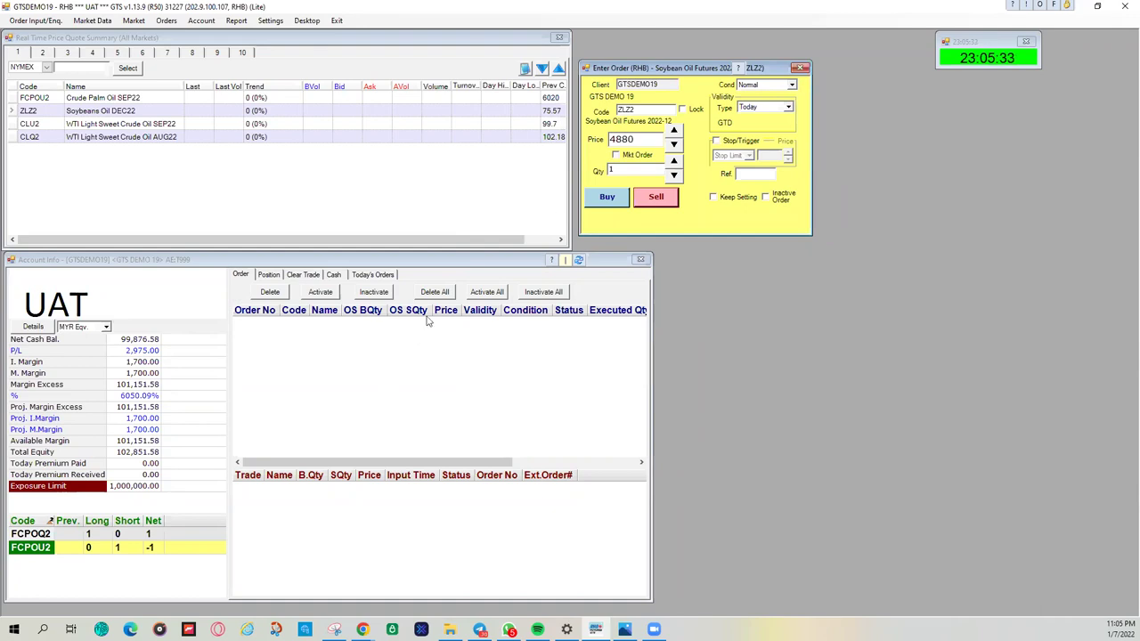
Try to submit a 1-lot market buy order for ZLZ2 valid today.
click(616, 155)
click(609, 196)
click(535, 362)
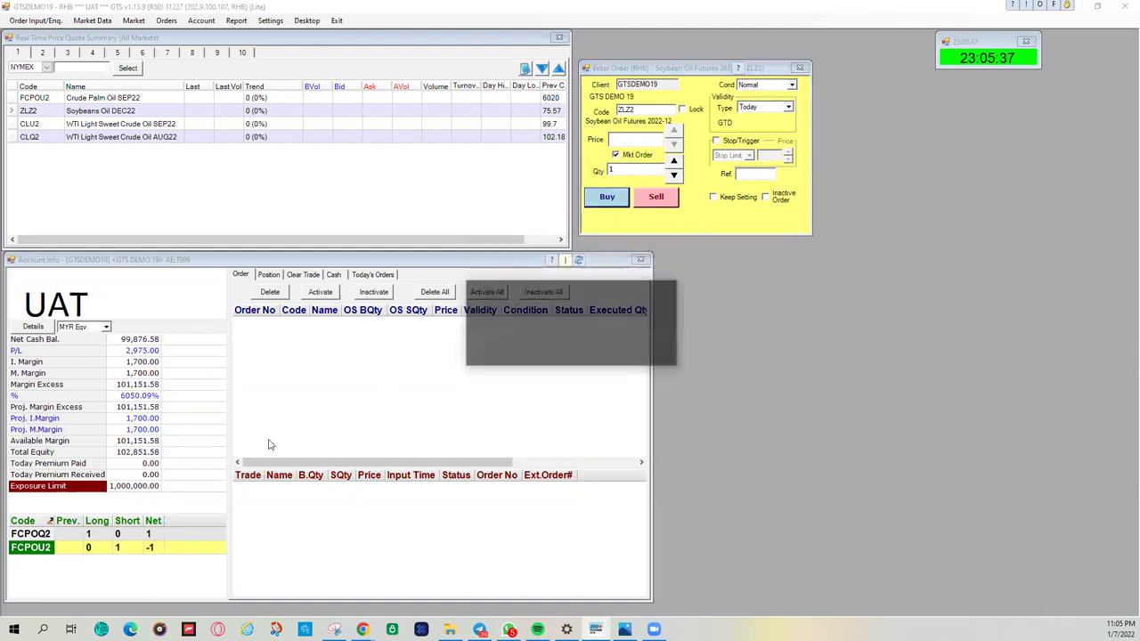
click(644, 355)
Set the ZLZ2 order condition to OCO on the sell side with a stop of 4800, and adjust its tolerance.
click(788, 87)
click(768, 110)
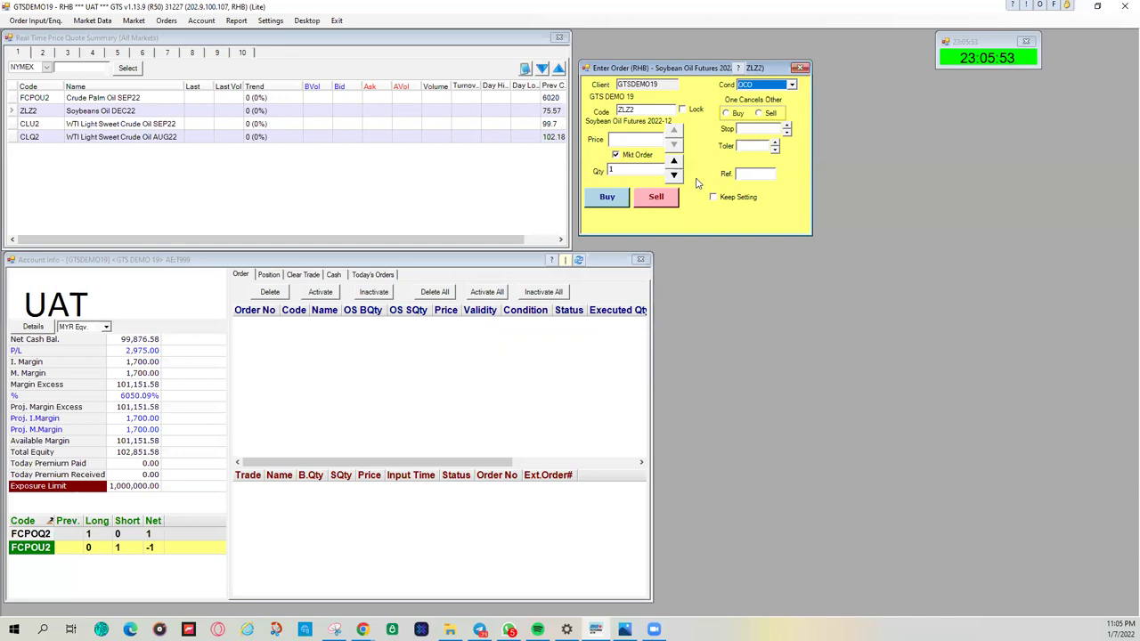
click(758, 115)
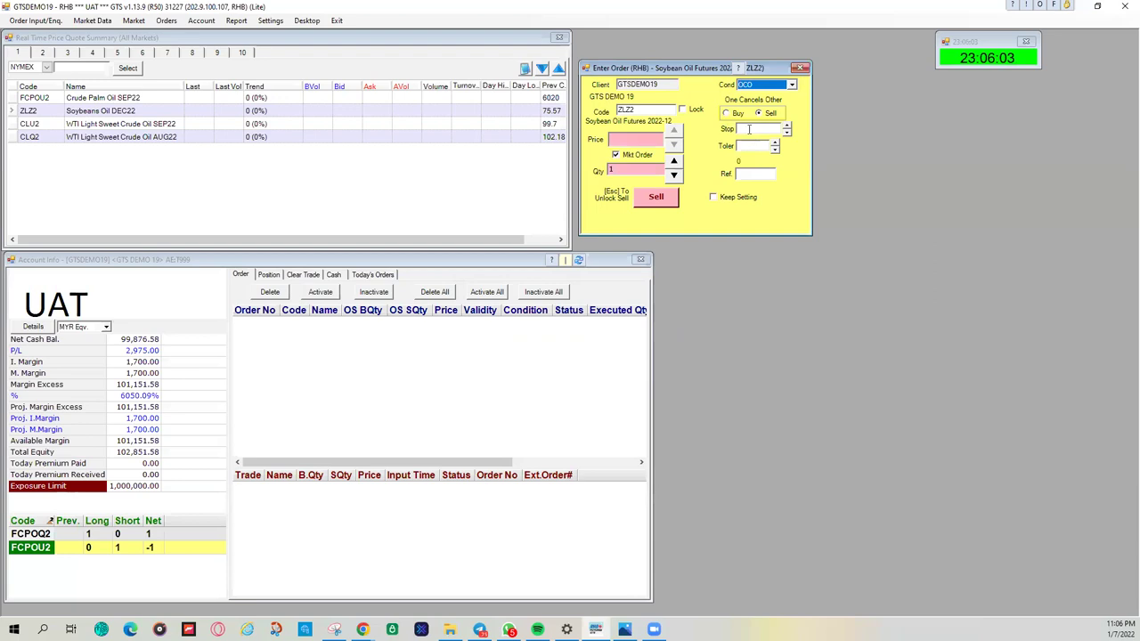
click(749, 129)
text(00)
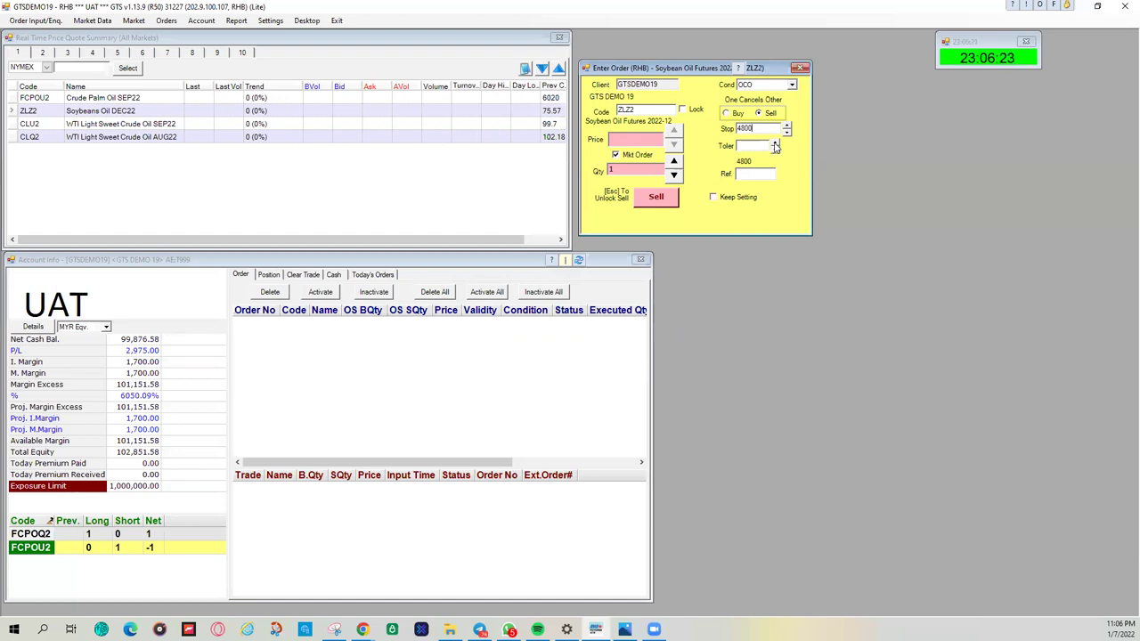
click(775, 147)
click(775, 147)
click(775, 147)
click(775, 147)
click(774, 147)
click(775, 145)
Load FCPOU2 into the order ticket and set its condition to OCO on the sell side with a tolerance of 10.
click(211, 98)
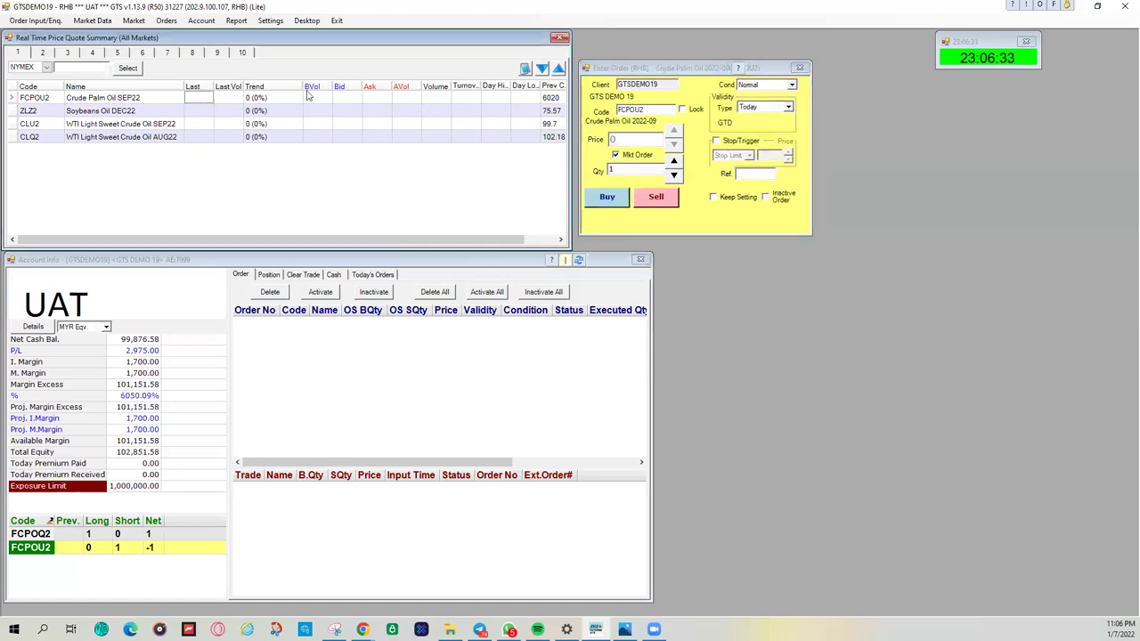
click(718, 143)
click(782, 87)
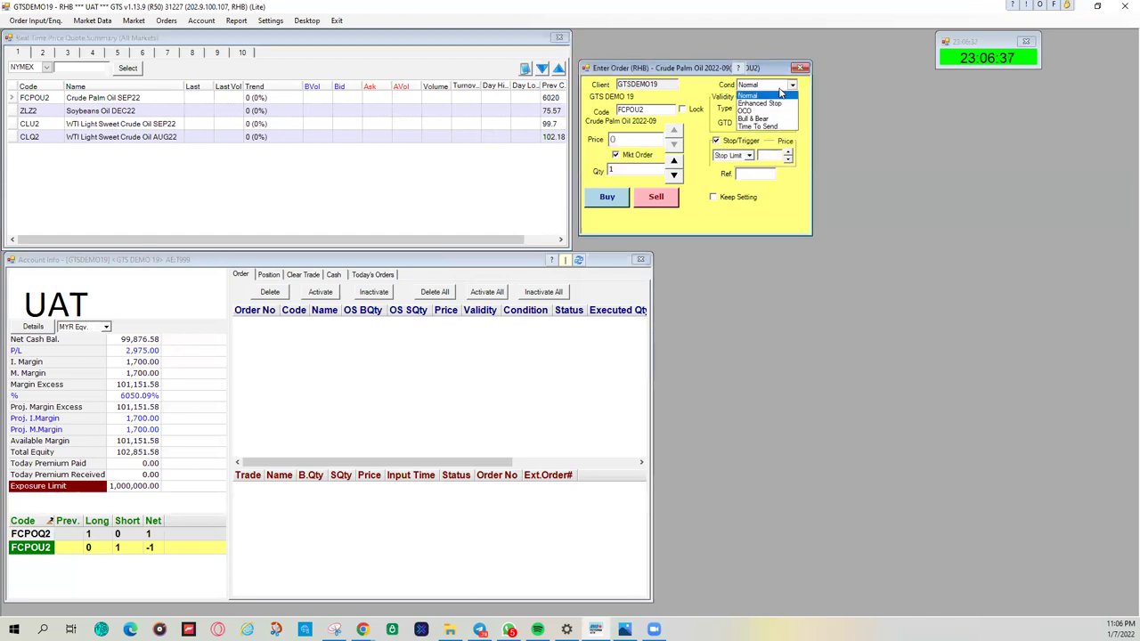
click(748, 101)
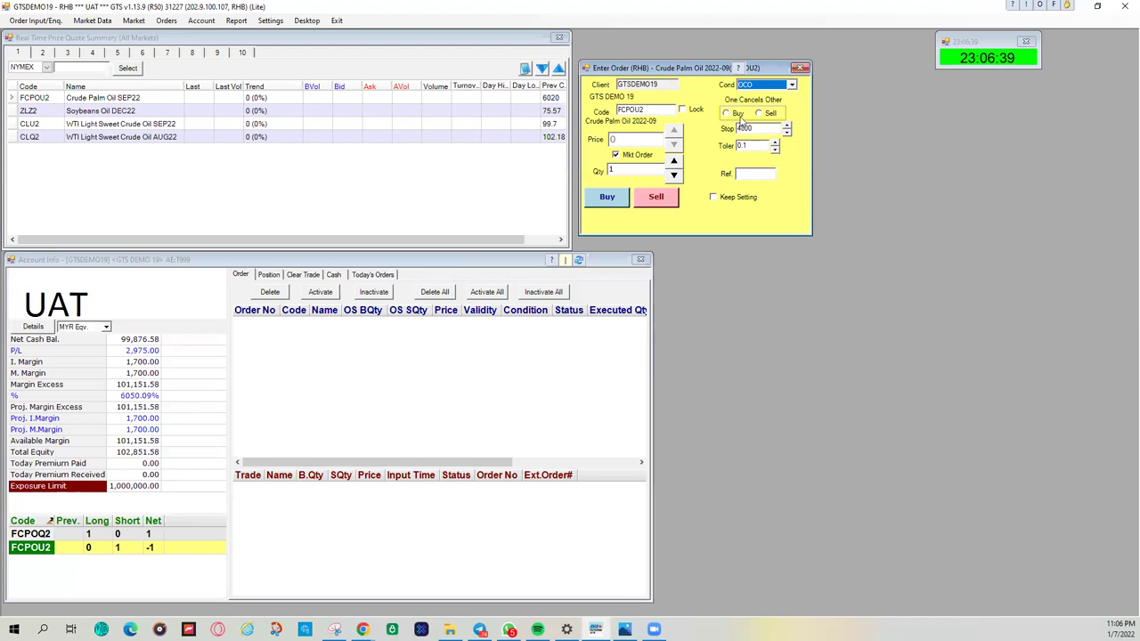
click(758, 113)
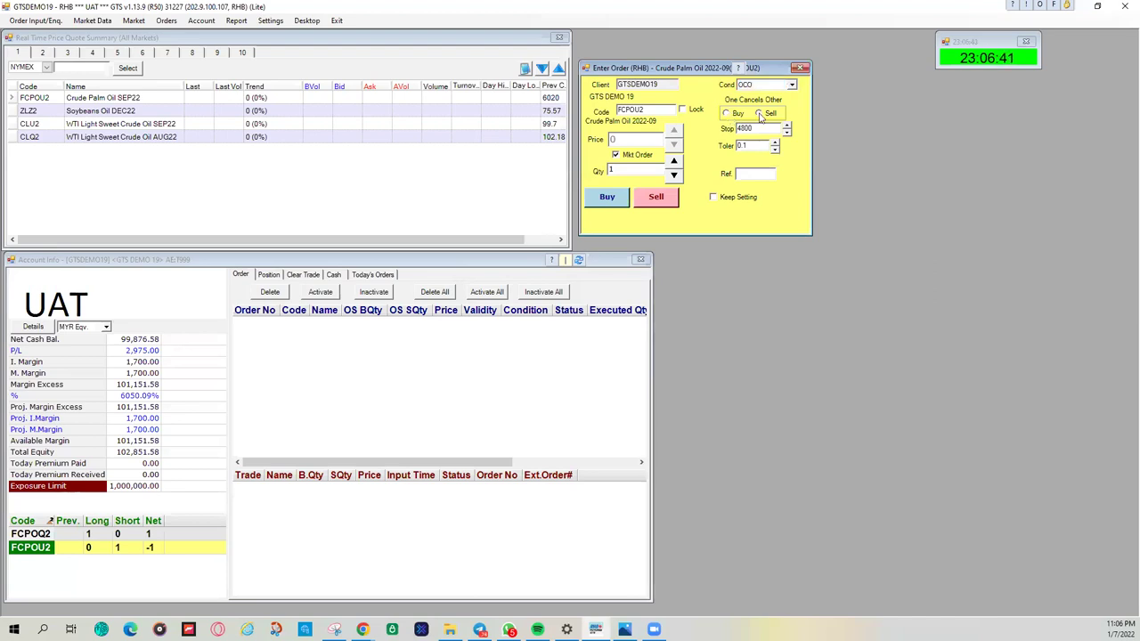
click(750, 145)
text(10)
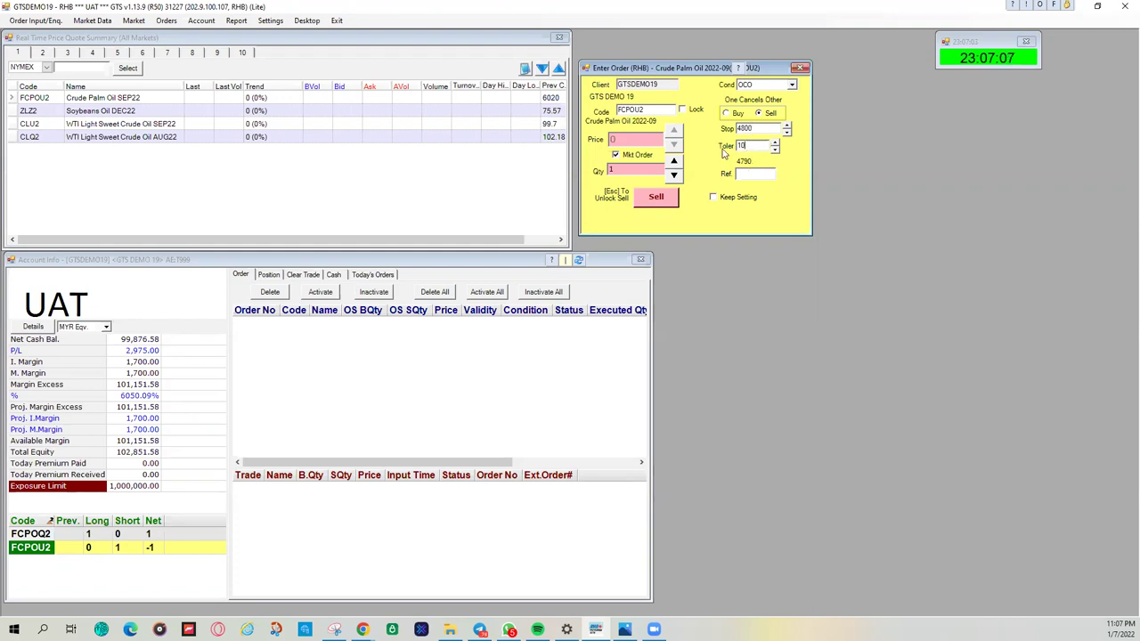
Turn off market pricing, set the FCPOU2 OCO sell price to 4880, and review the order confirmation before declining it.
click(615, 155)
double_click(612, 140)
text(4880)
click(659, 197)
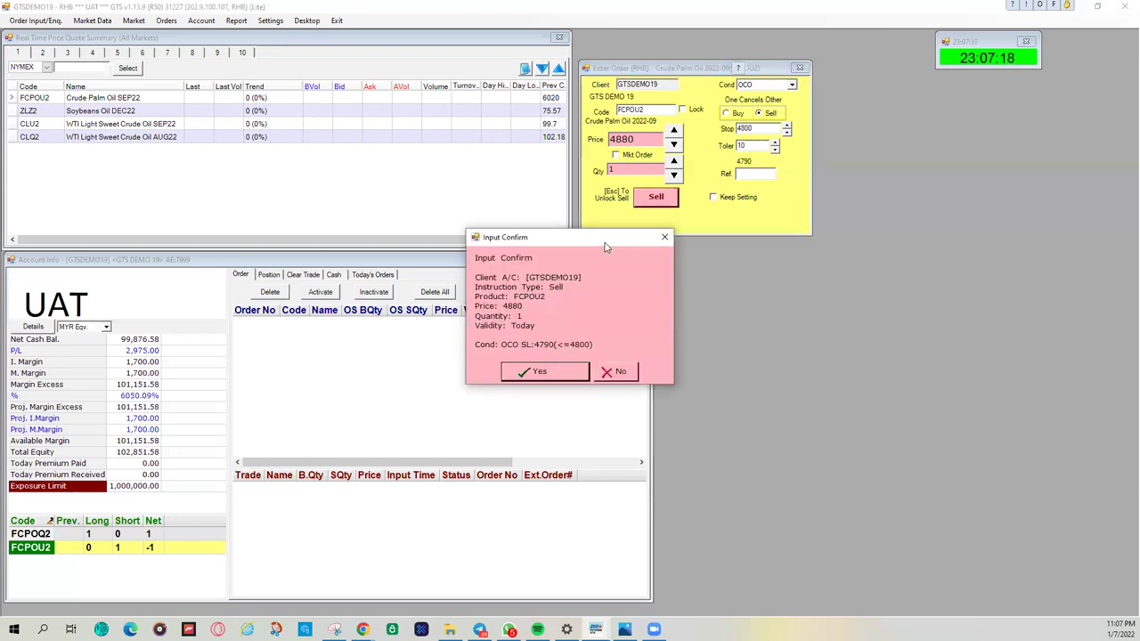
drag(605, 246, 504, 340)
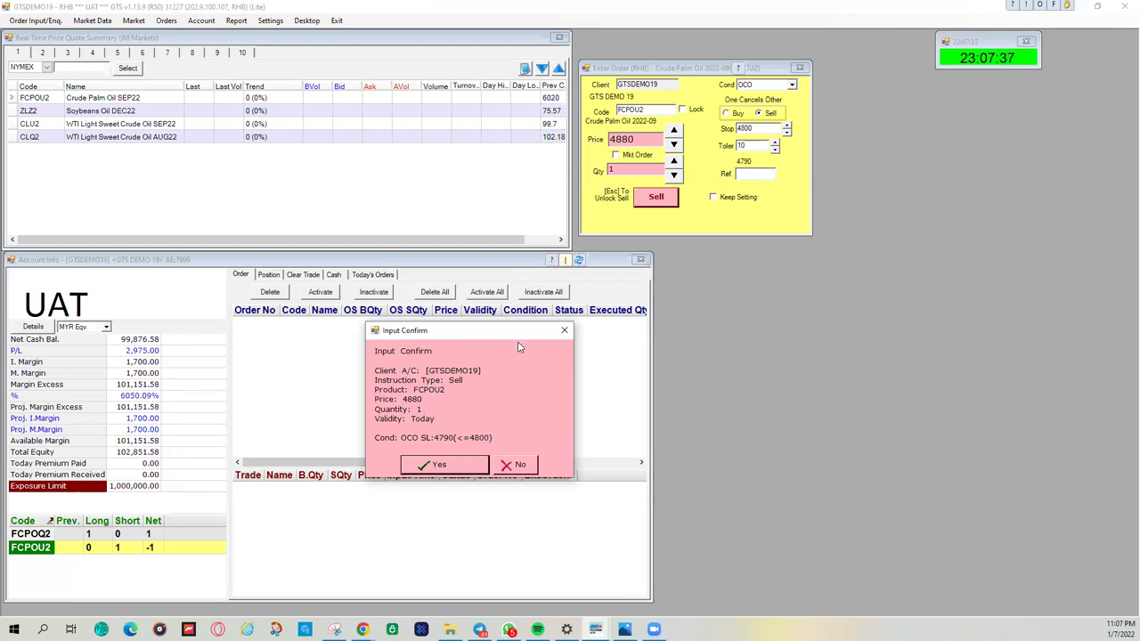
click(524, 470)
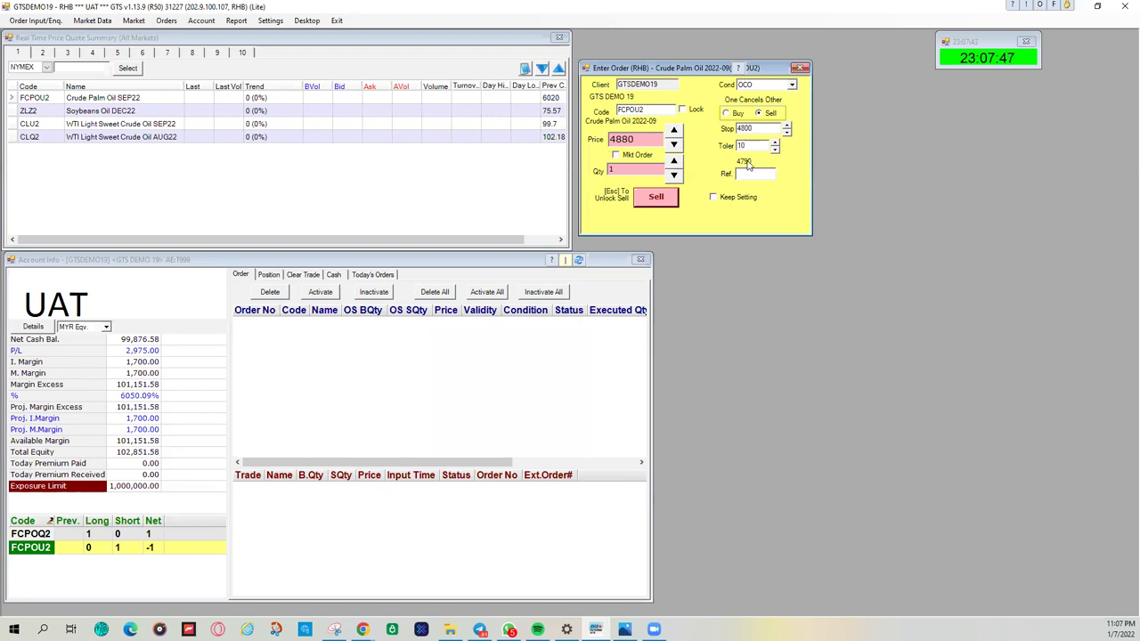
Change the FCPOU2 order condition to Bull & Bear and set the order price to 4840.
click(791, 85)
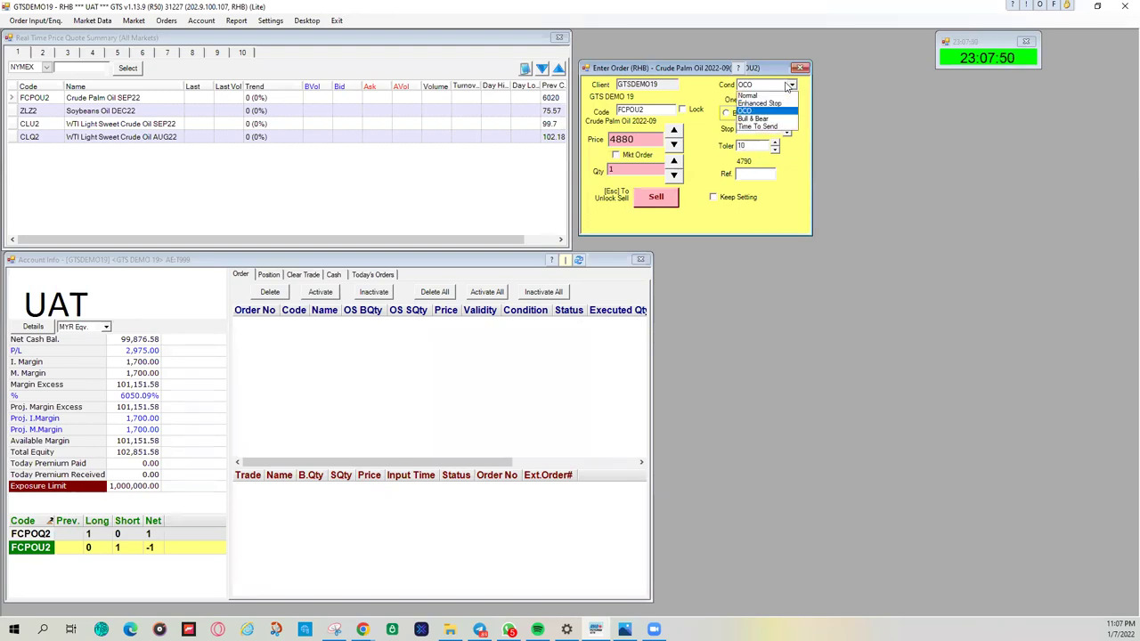
click(753, 119)
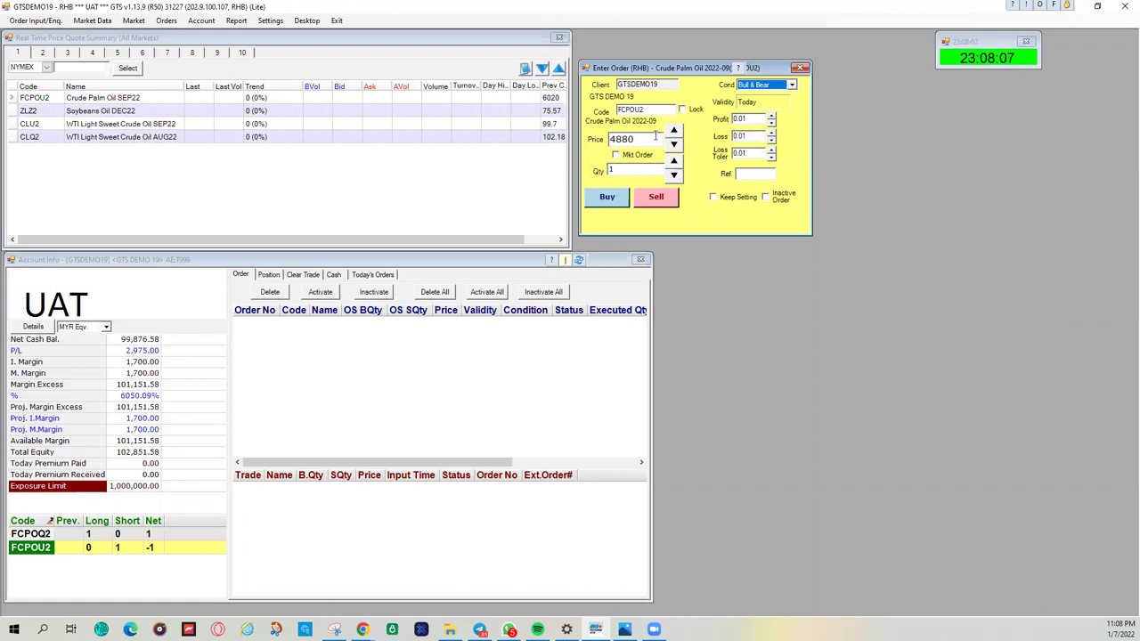
click(609, 138)
drag(609, 139, 641, 142)
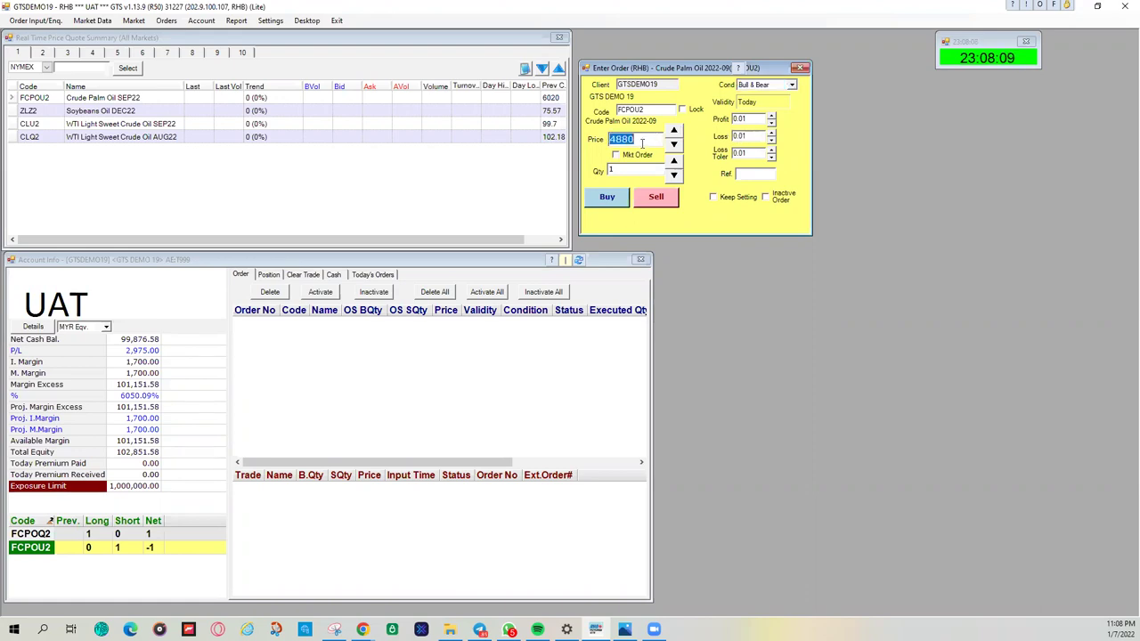
text(4840)
Set the Bull & Bear order's profit to 50, its loss to 10 and its loss tolerance to 10.
drag(732, 118, 750, 117)
click(751, 118)
drag(760, 118, 718, 122)
text(50)
double_click(750, 136)
text(10)
double_click(750, 154)
click(770, 154)
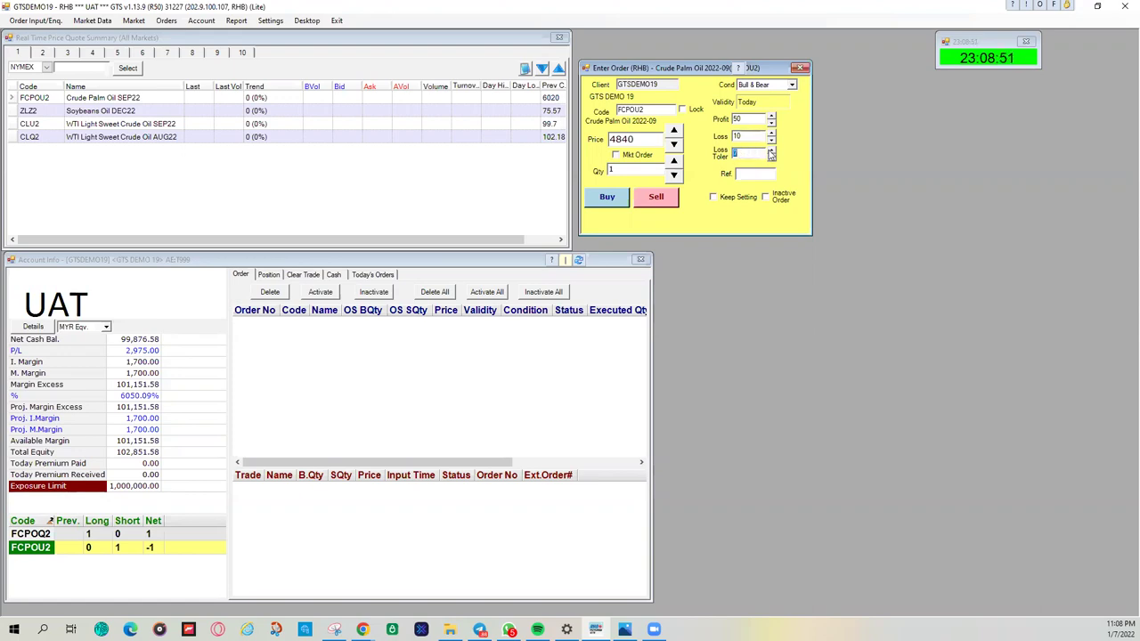
click(771, 153)
Try to submit the 1-lot Bull & Bear buy order for FCPOU2 at 4840.
click(609, 200)
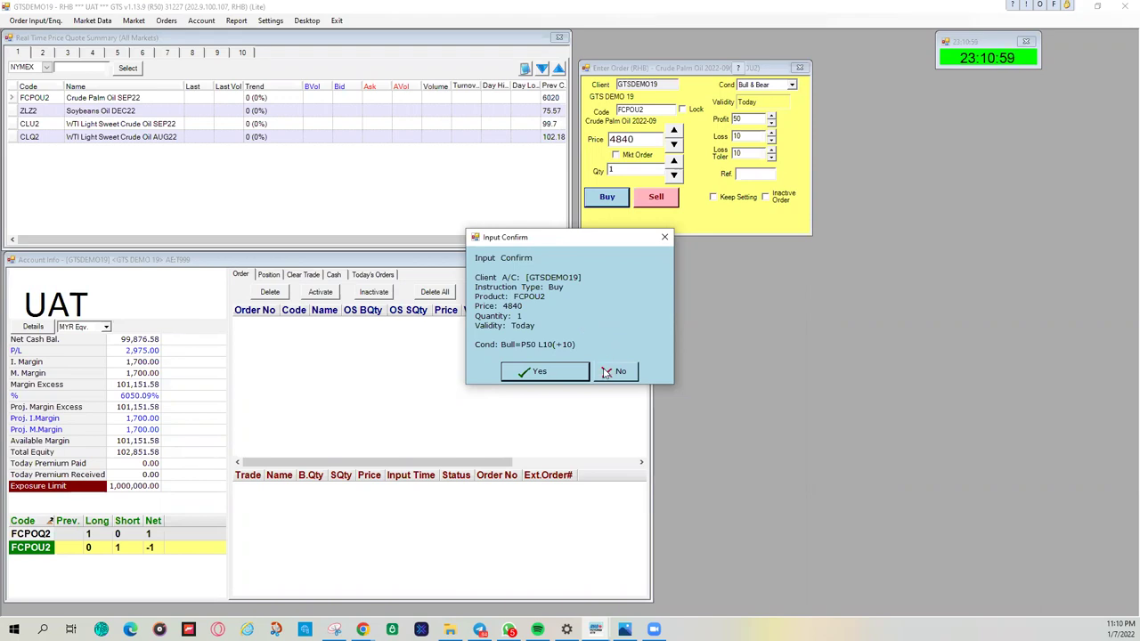
click(537, 371)
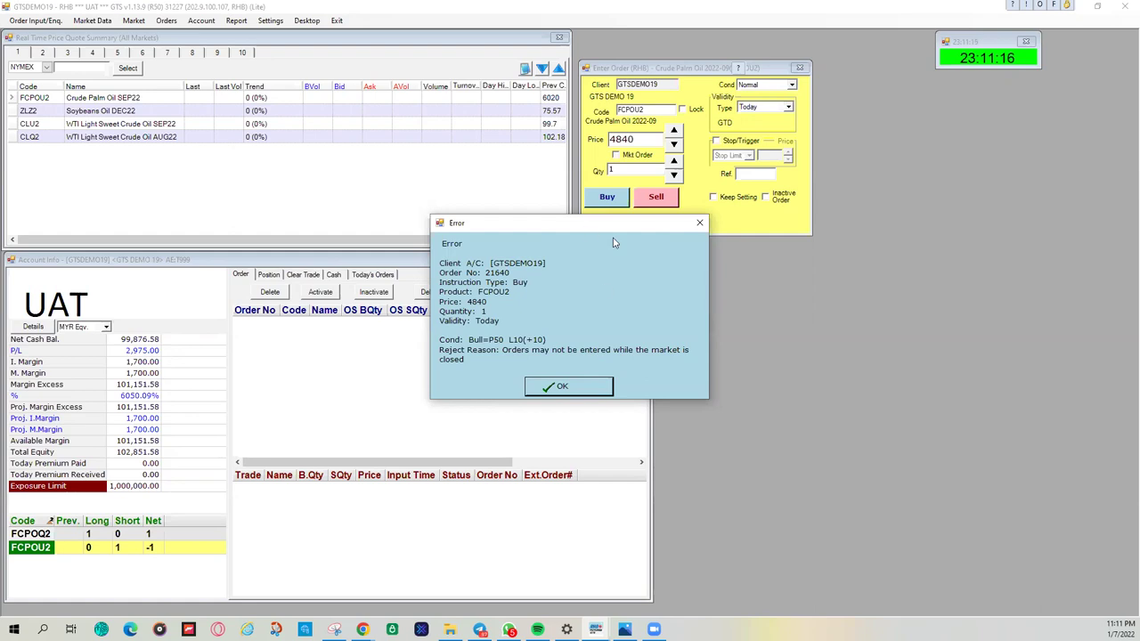
drag(613, 225, 851, 267)
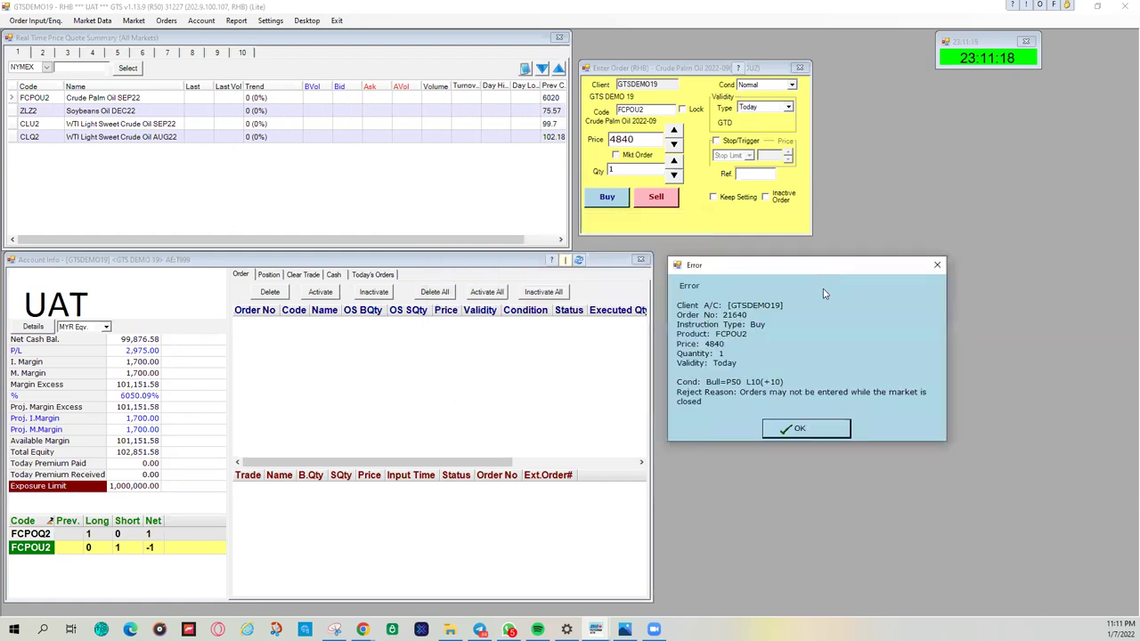
click(801, 429)
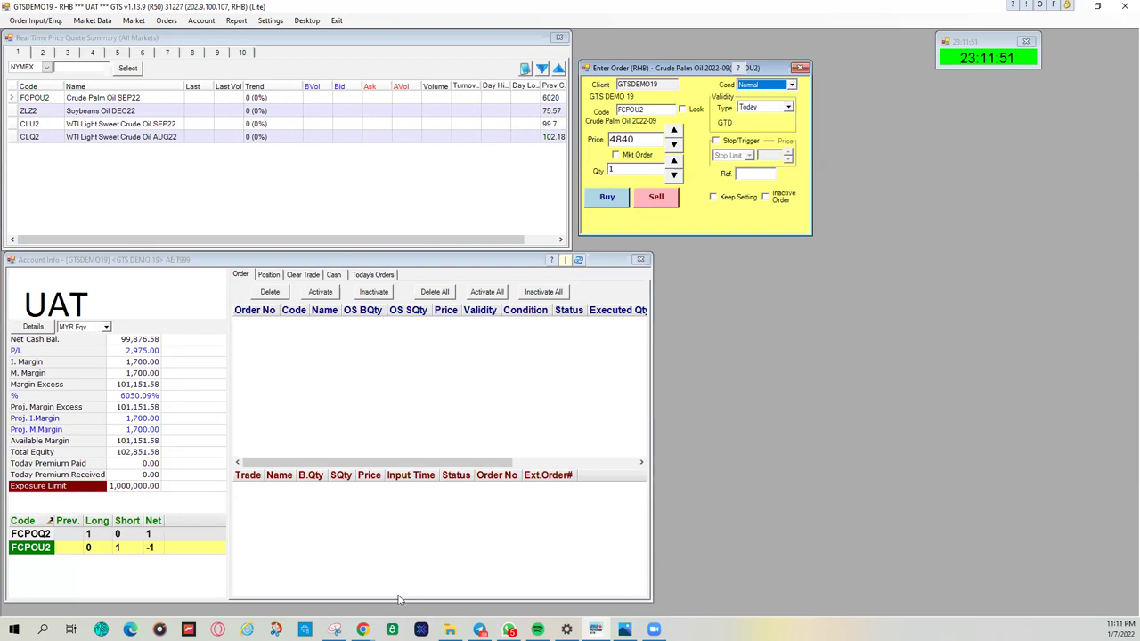
Switch to CQG Desktop in Chrome and show the intraday bar countdown on the CLEQ22 5 Min chart.
click(364, 628)
click(354, 580)
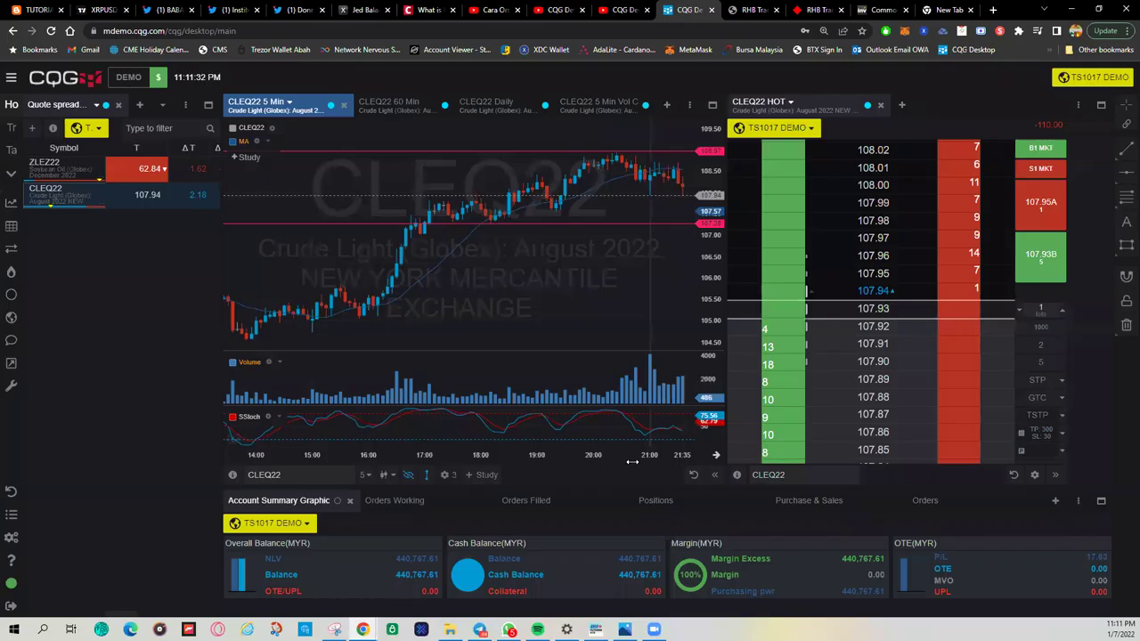
click(448, 477)
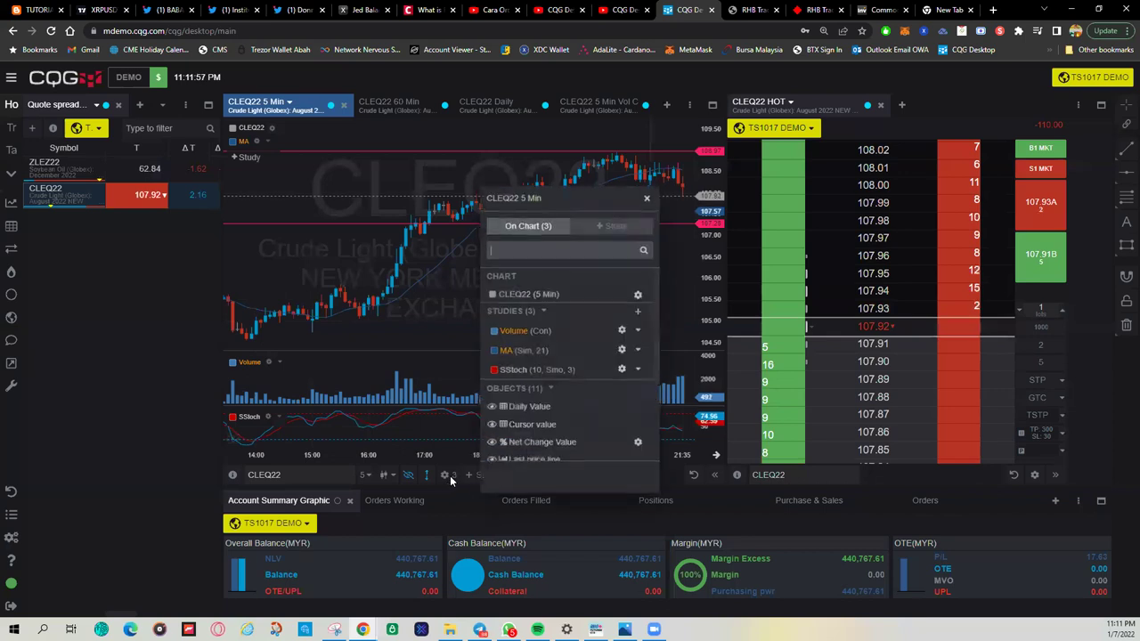
scroll(571, 402, down, 3)
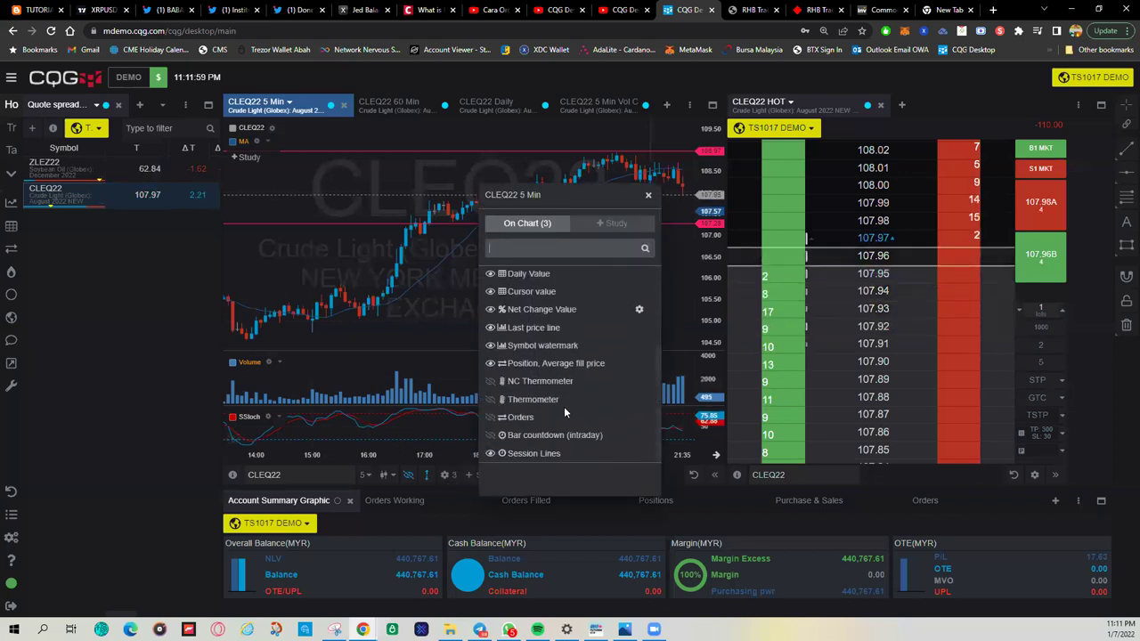
click(505, 437)
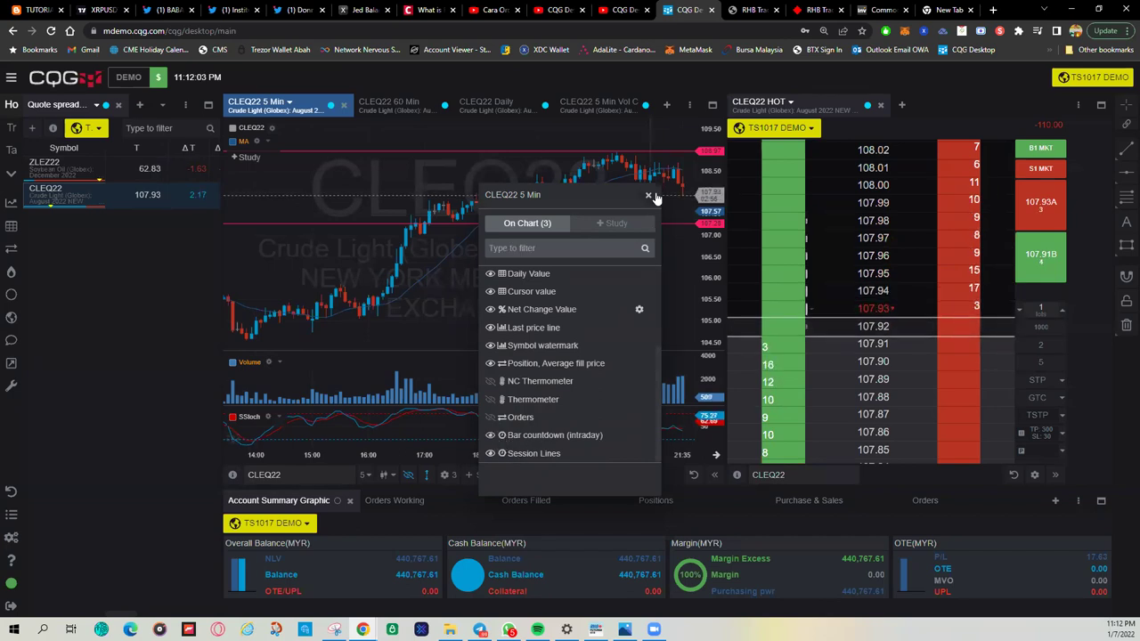
click(650, 195)
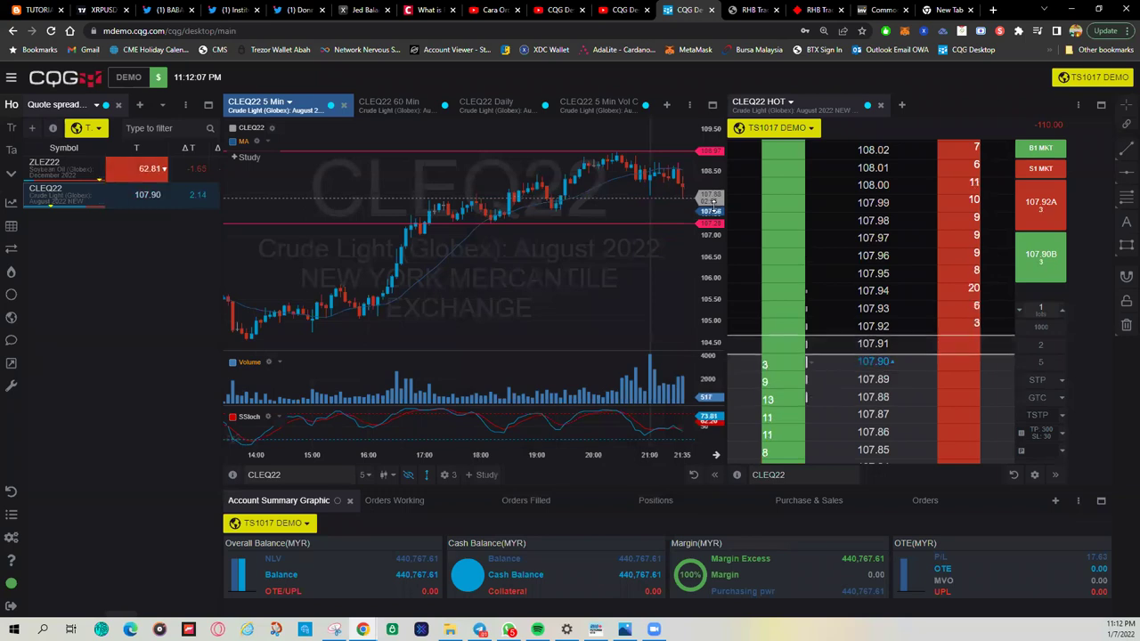
drag(643, 265, 532, 240)
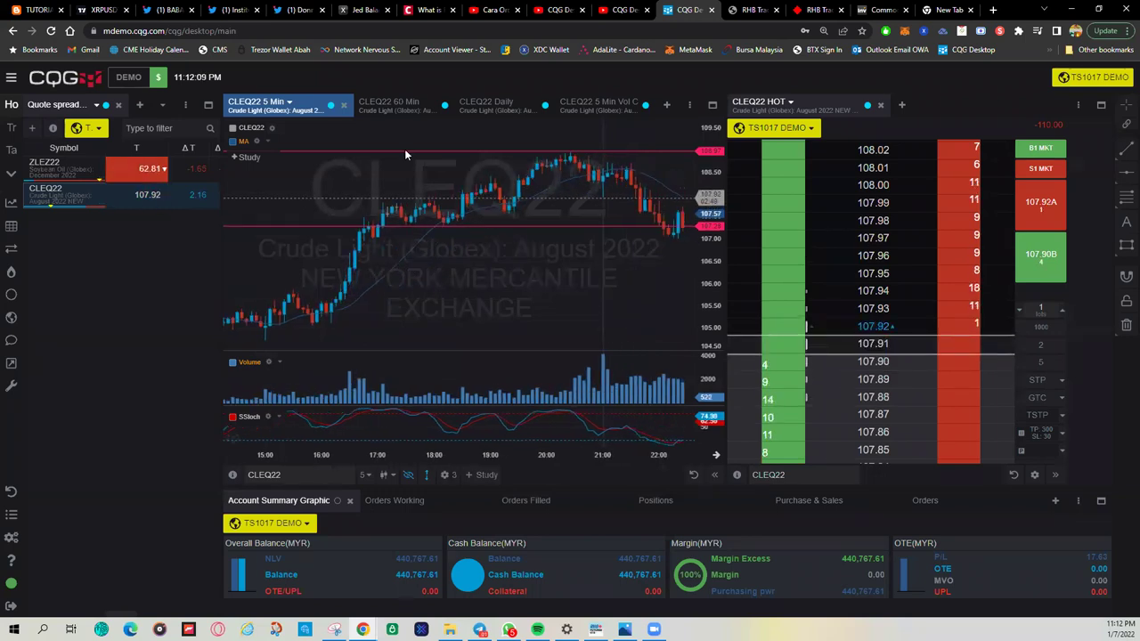
On the CLEQ22 60 Min chart, hide the orders and show the intraday bar countdown.
click(383, 103)
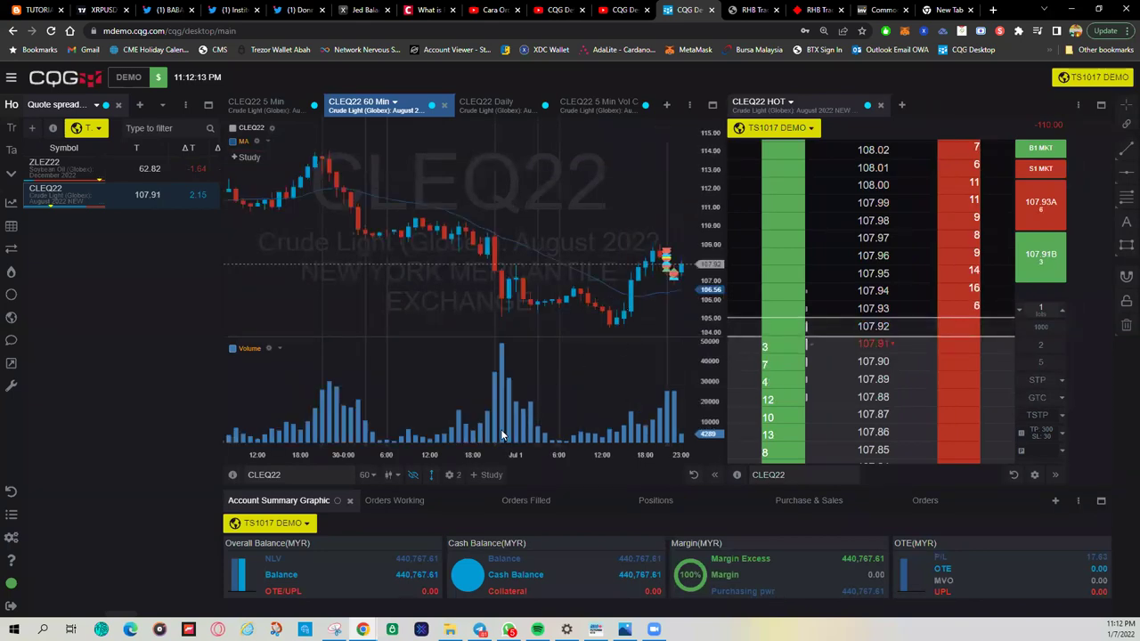
click(448, 476)
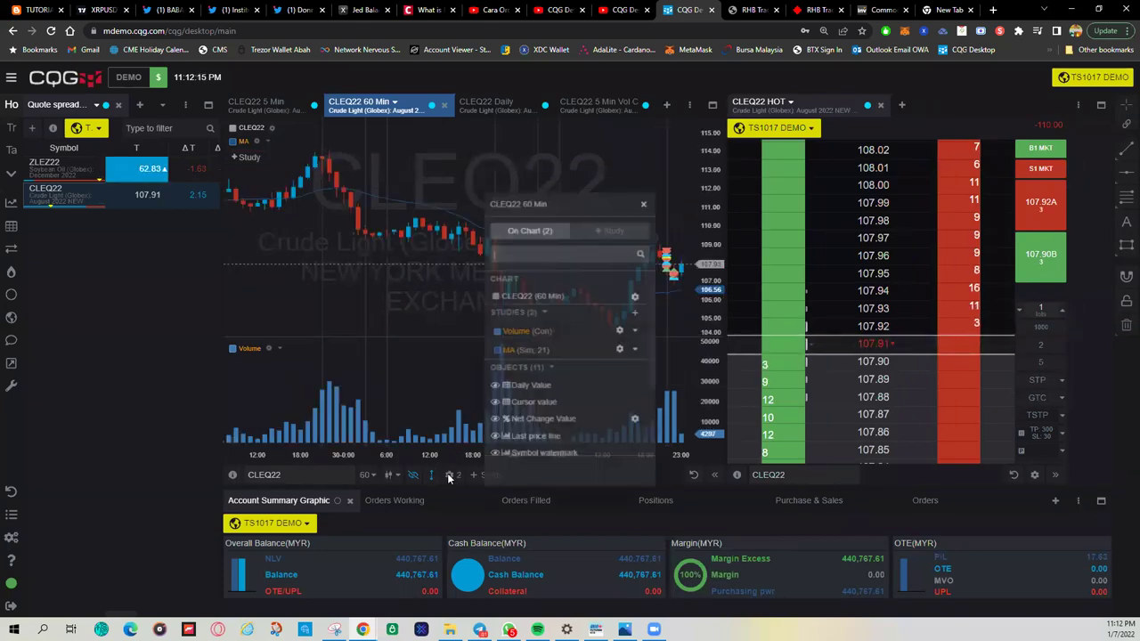
scroll(534, 400, down, 2)
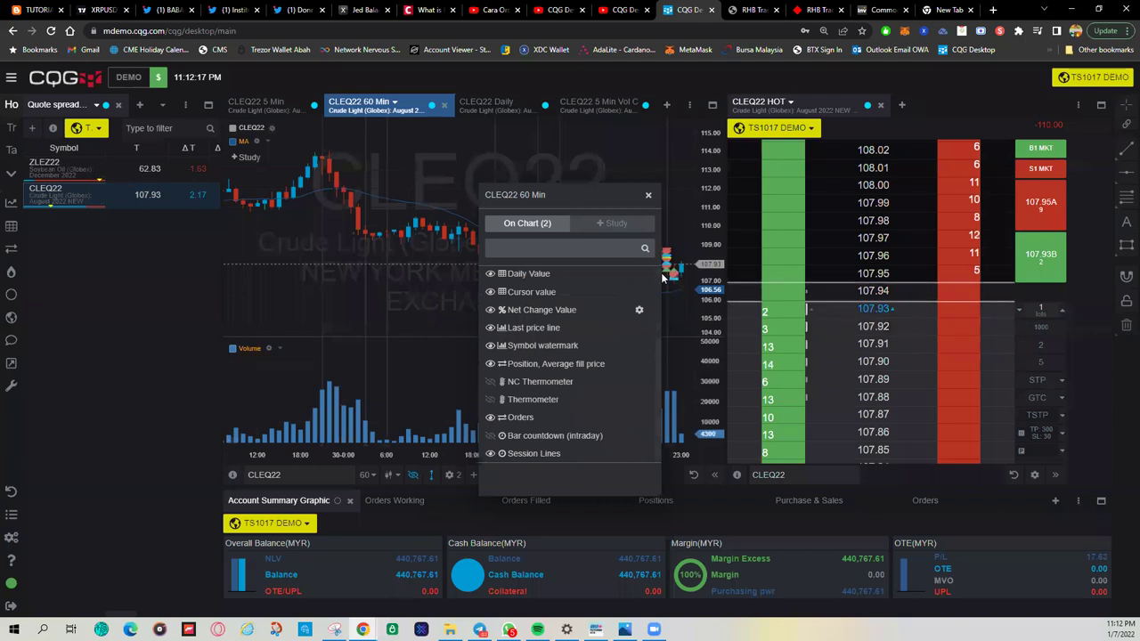
click(528, 424)
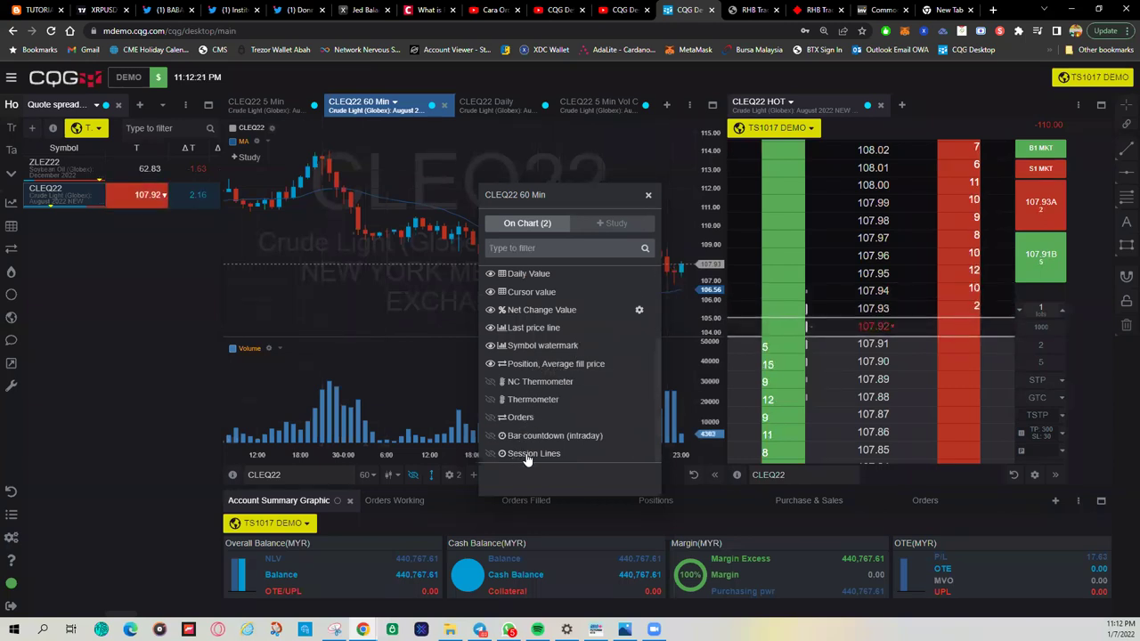
click(648, 195)
drag(682, 299, 672, 279)
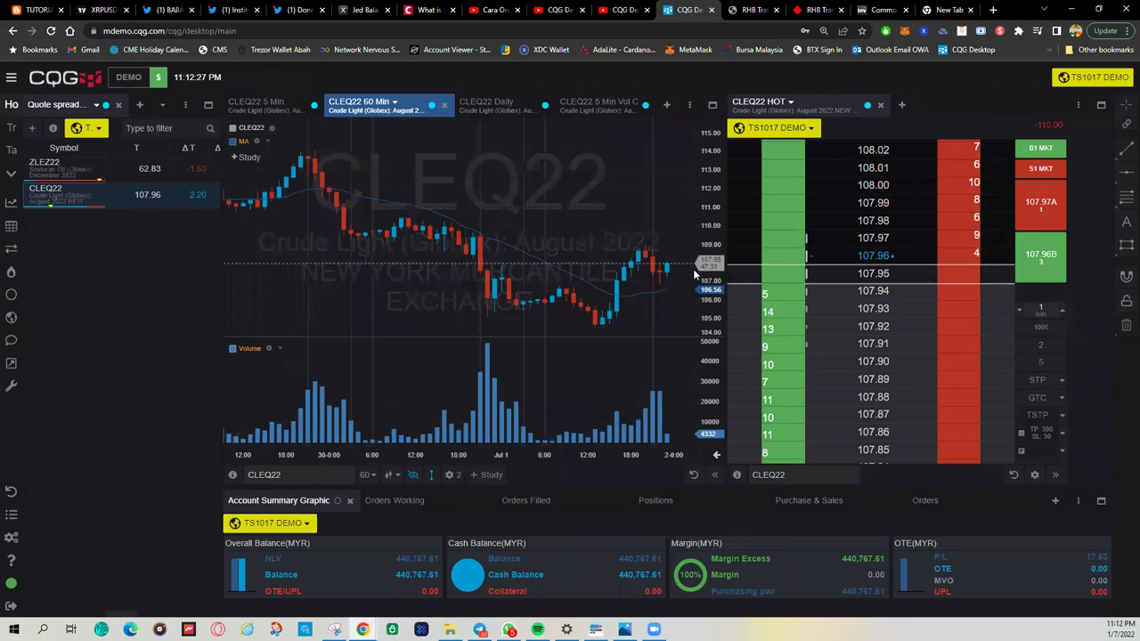
Look through the price history on the CLEQ22 5 Min chart and reset the chart to its default view.
click(260, 102)
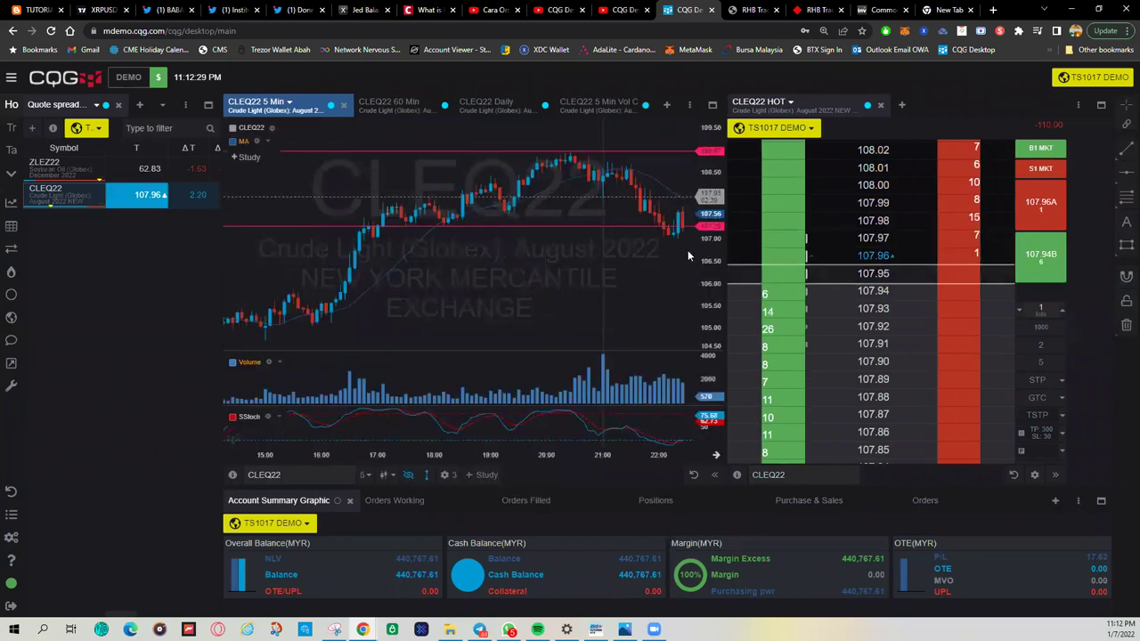
drag(667, 295, 644, 290)
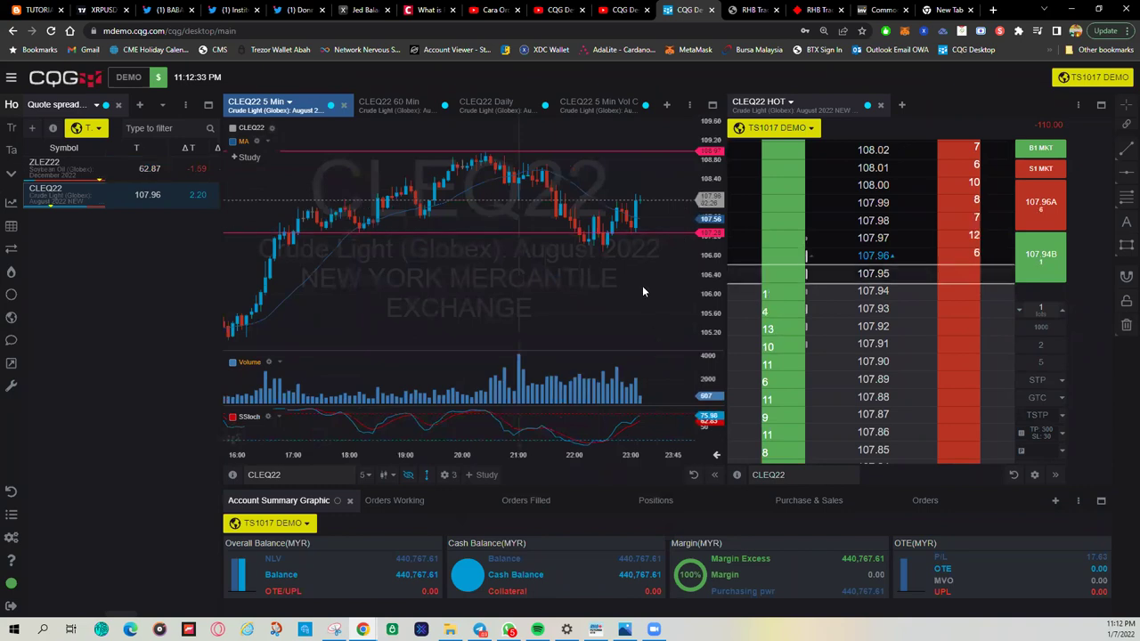
drag(445, 294, 482, 180)
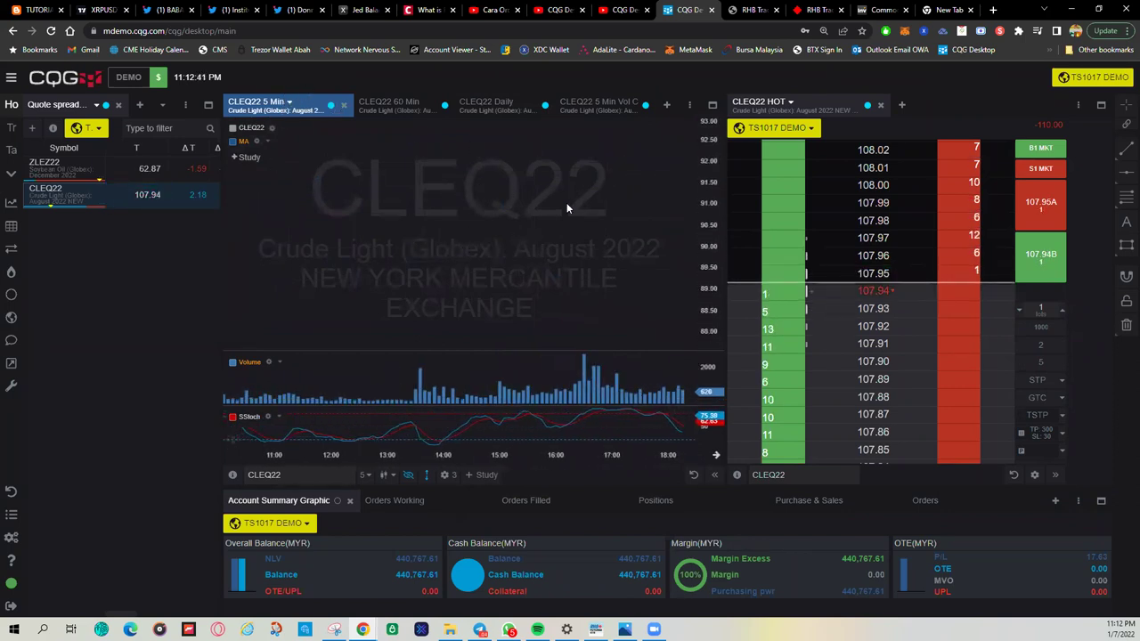
click(695, 477)
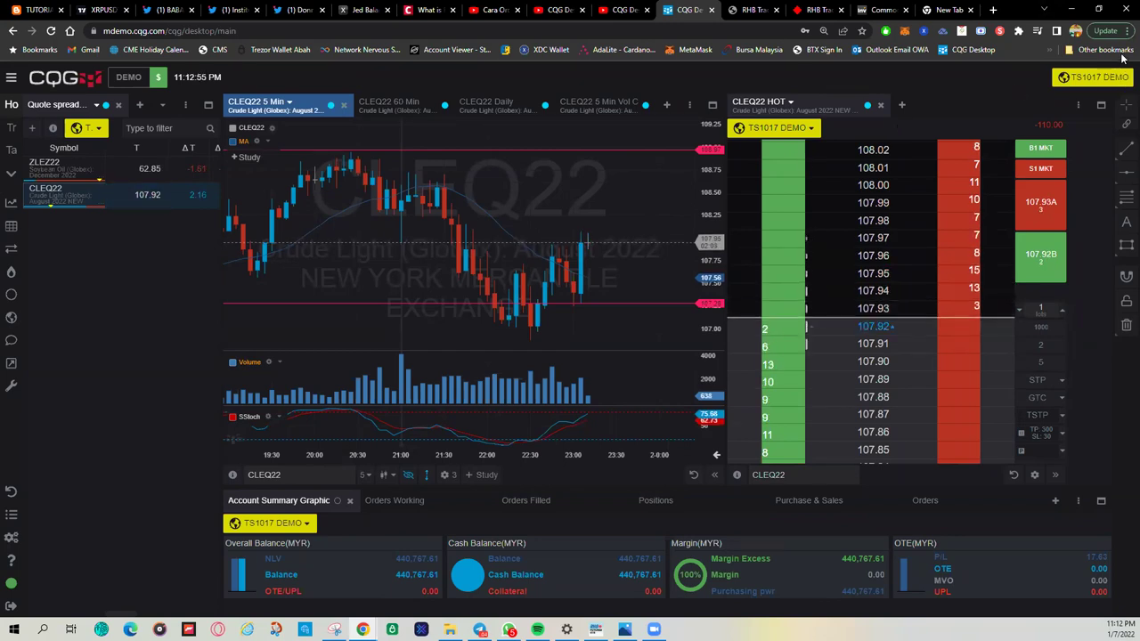
Return to RHB Futures GTS, try to submit a 1-lot FCPOU2 market sell order, and turn market pricing off again.
click(1074, 10)
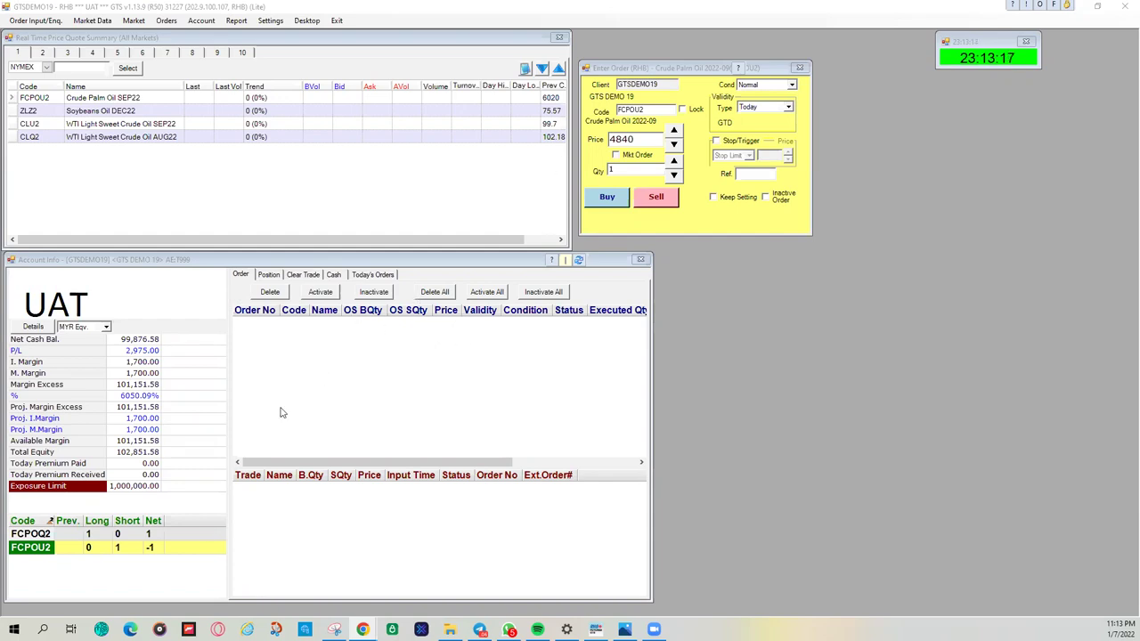
click(616, 154)
click(645, 202)
click(540, 362)
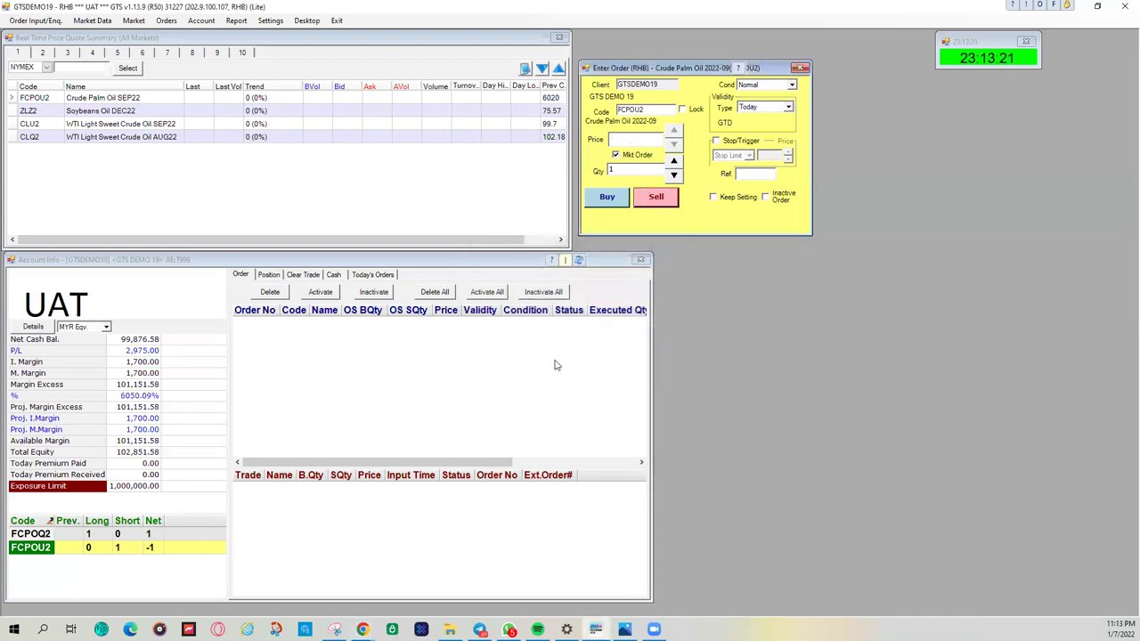
click(565, 381)
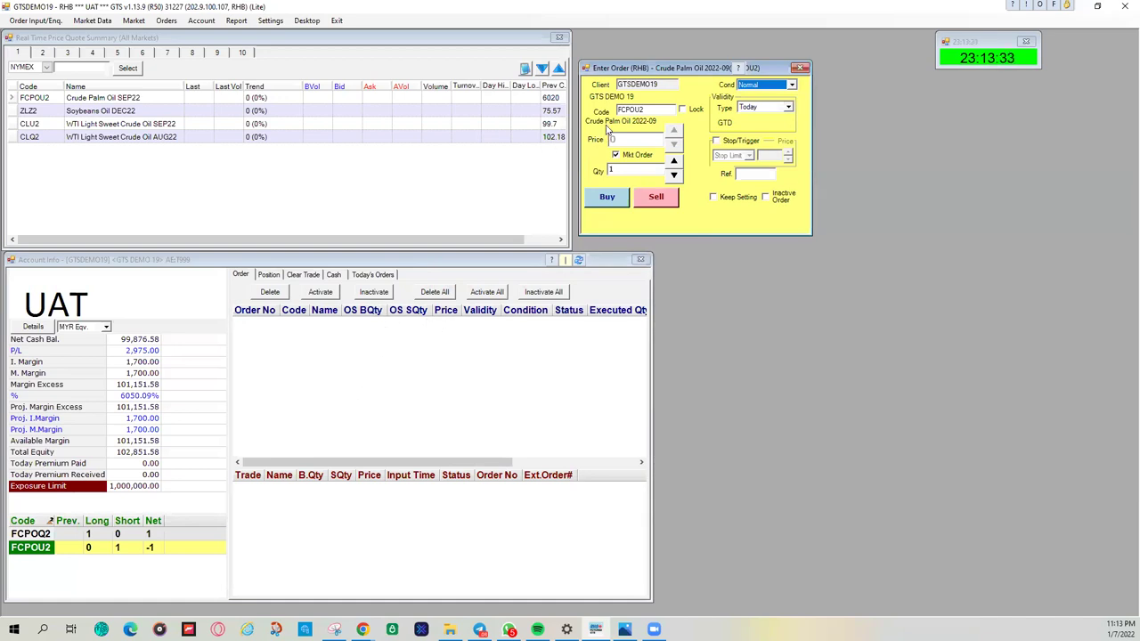
click(615, 156)
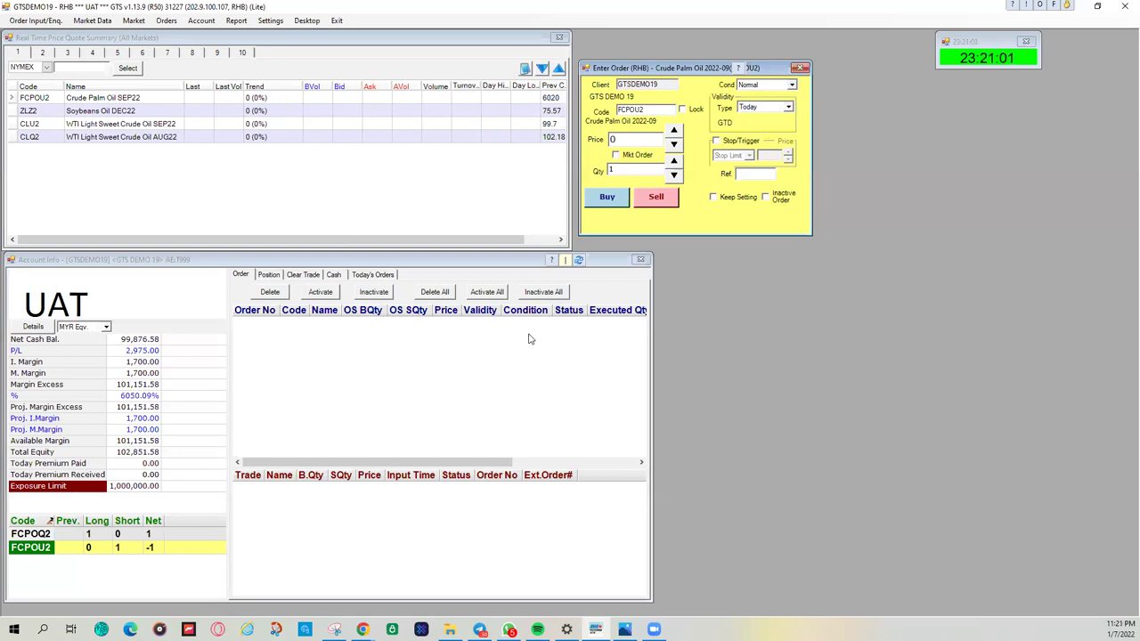
right_click(385, 331)
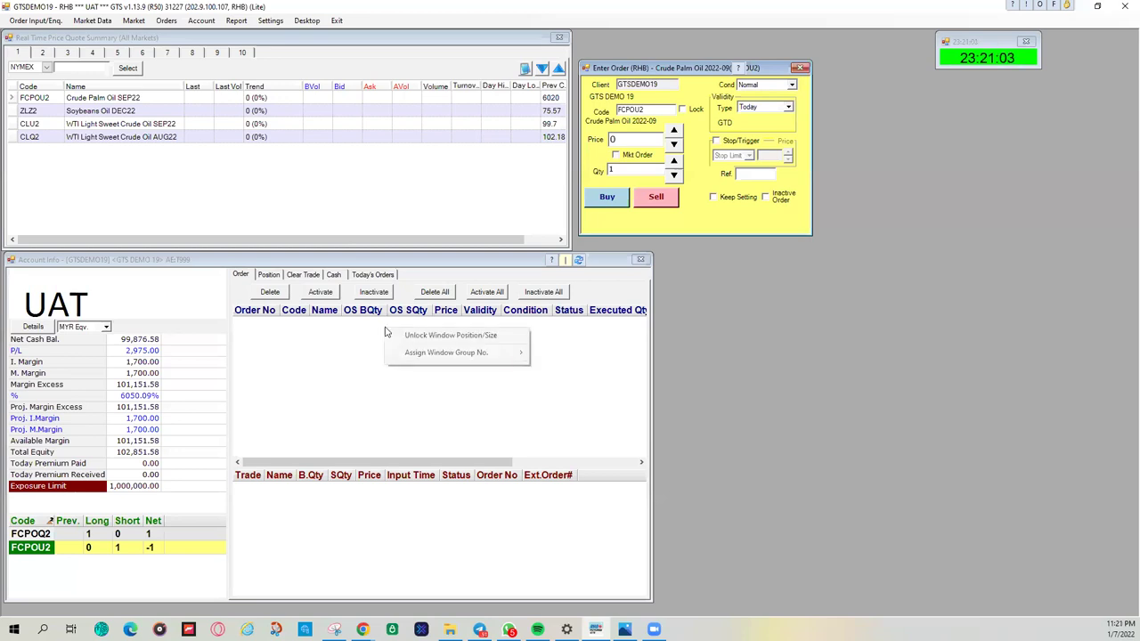
right_click(337, 325)
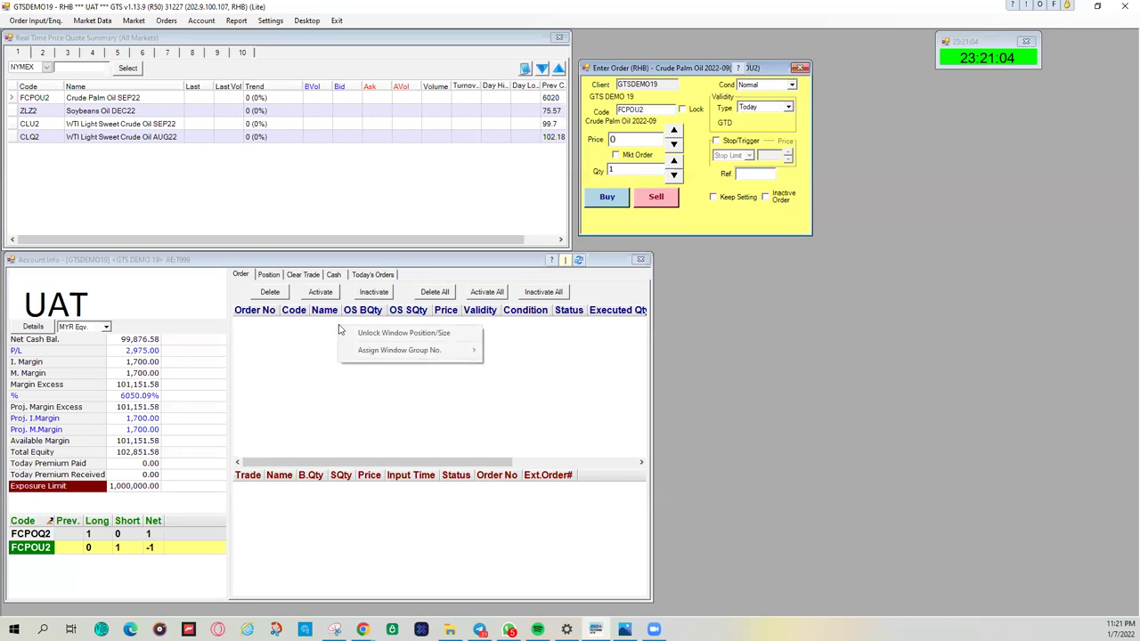
click(271, 338)
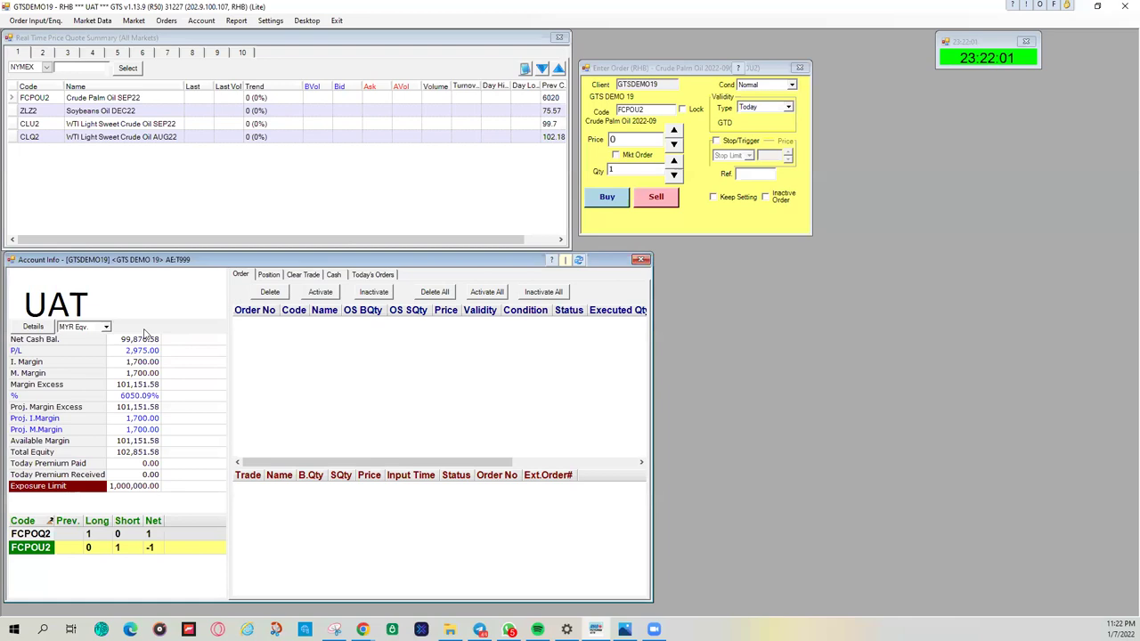
Switch to CQG Desktop in Chrome and look through the linked and default studies available for the CLEQ22 5 Min chart.
click(364, 627)
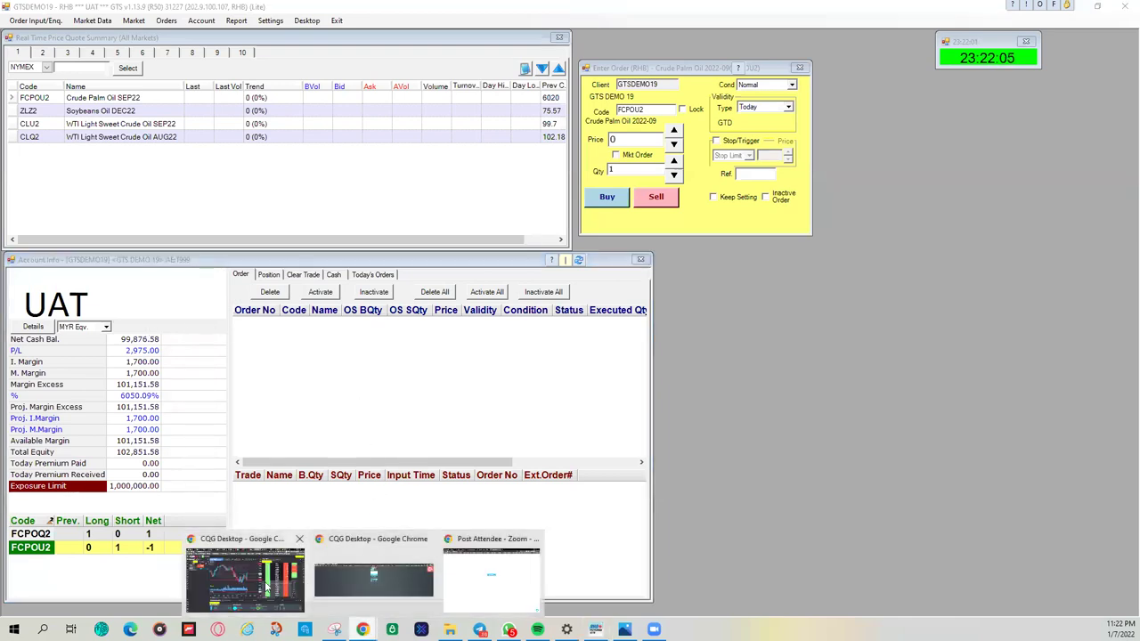
click(265, 588)
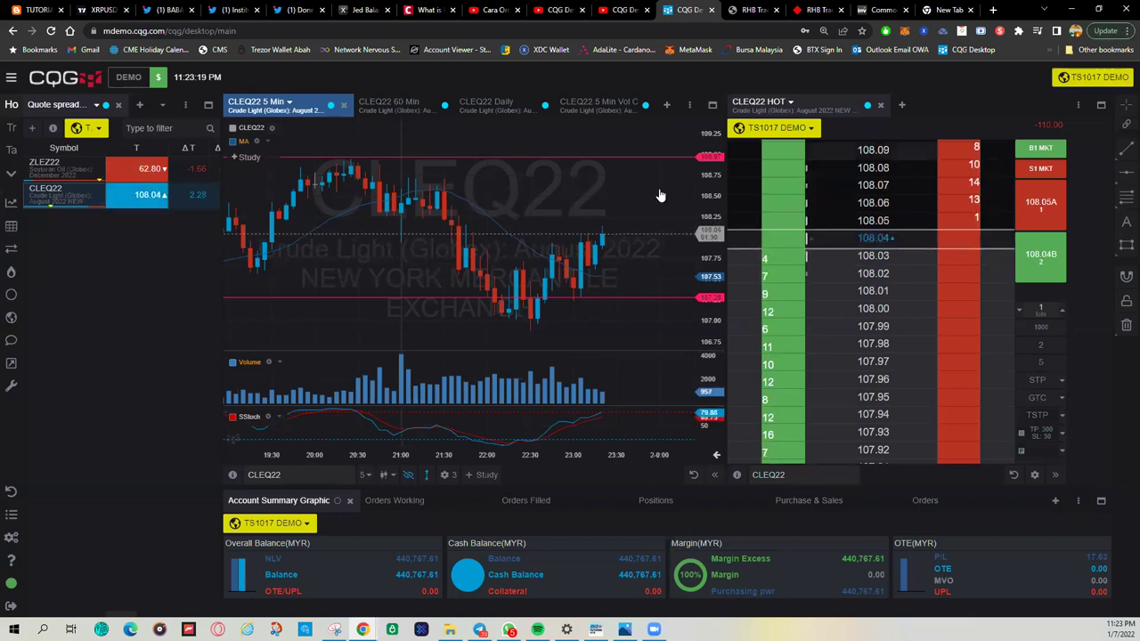
click(486, 475)
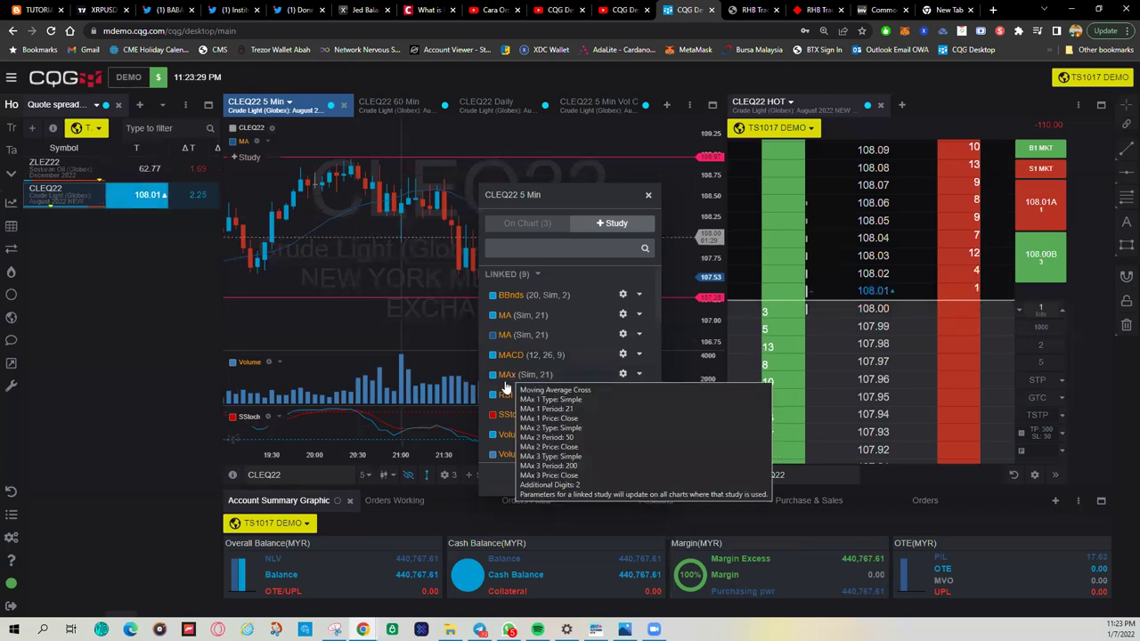
mouse_move(505, 387)
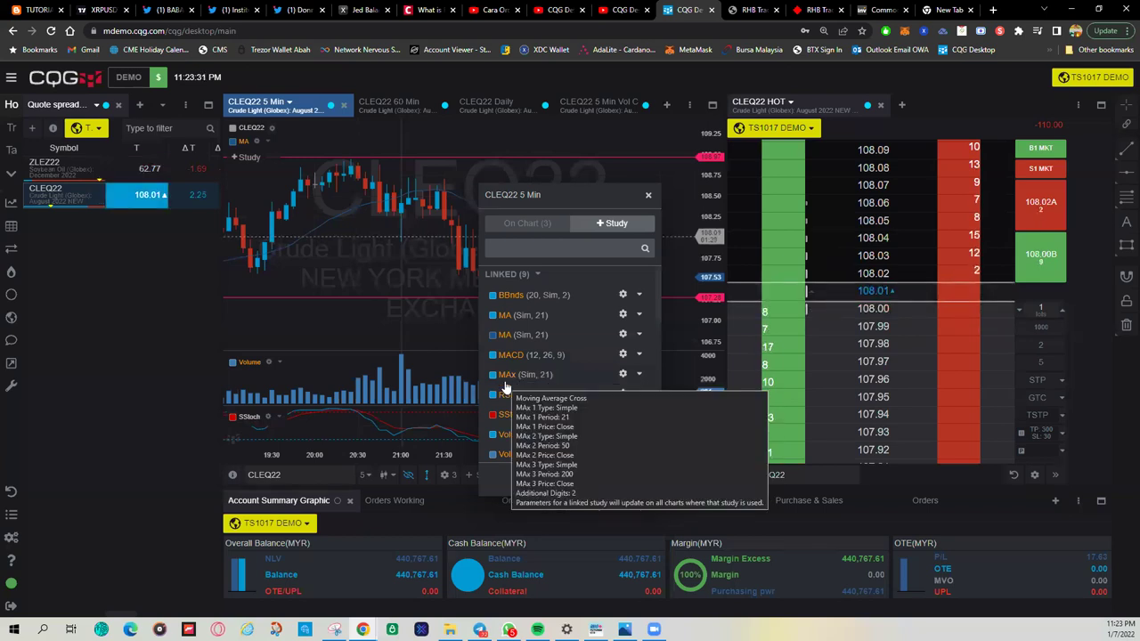
scroll(536, 394, down, 1)
scroll(539, 396, down, 1)
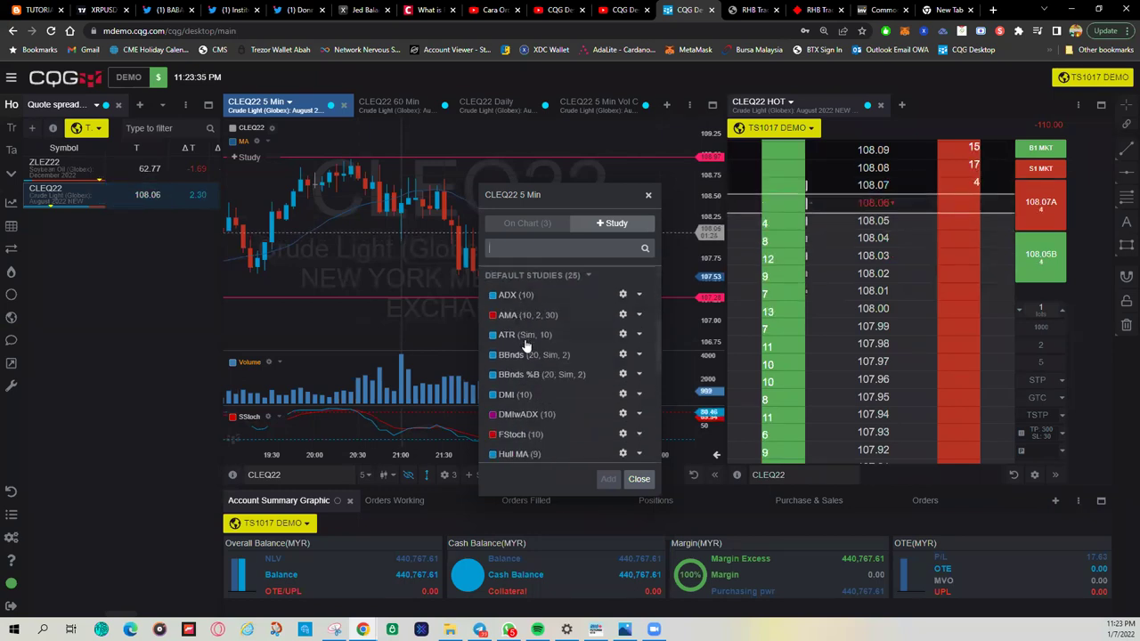
scroll(530, 365, down, 2)
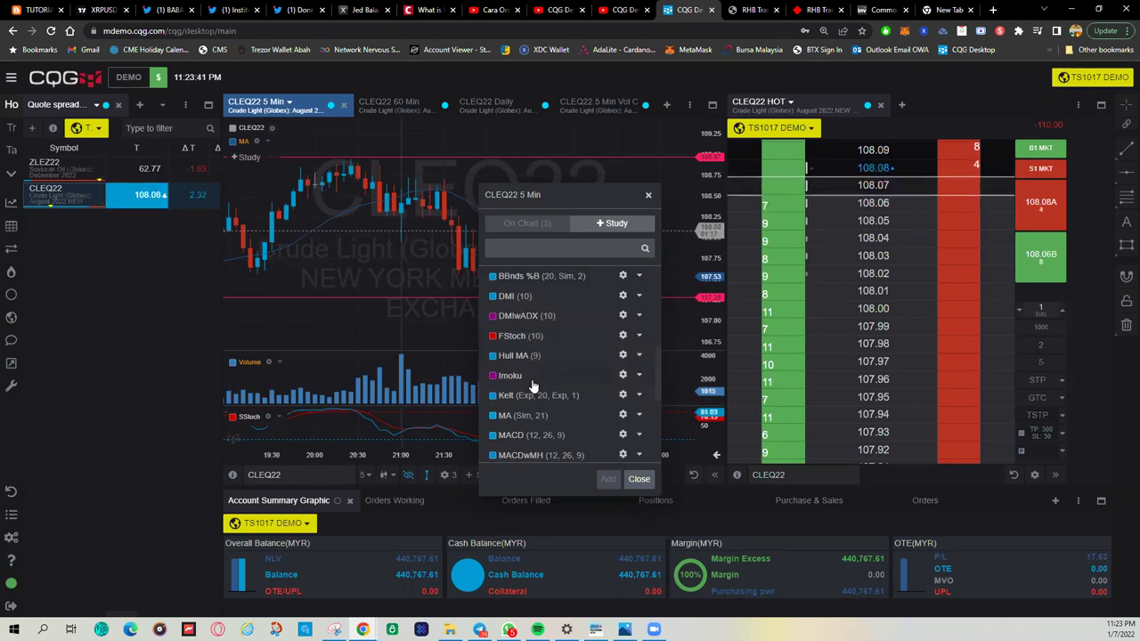
scroll(530, 383, down, 2)
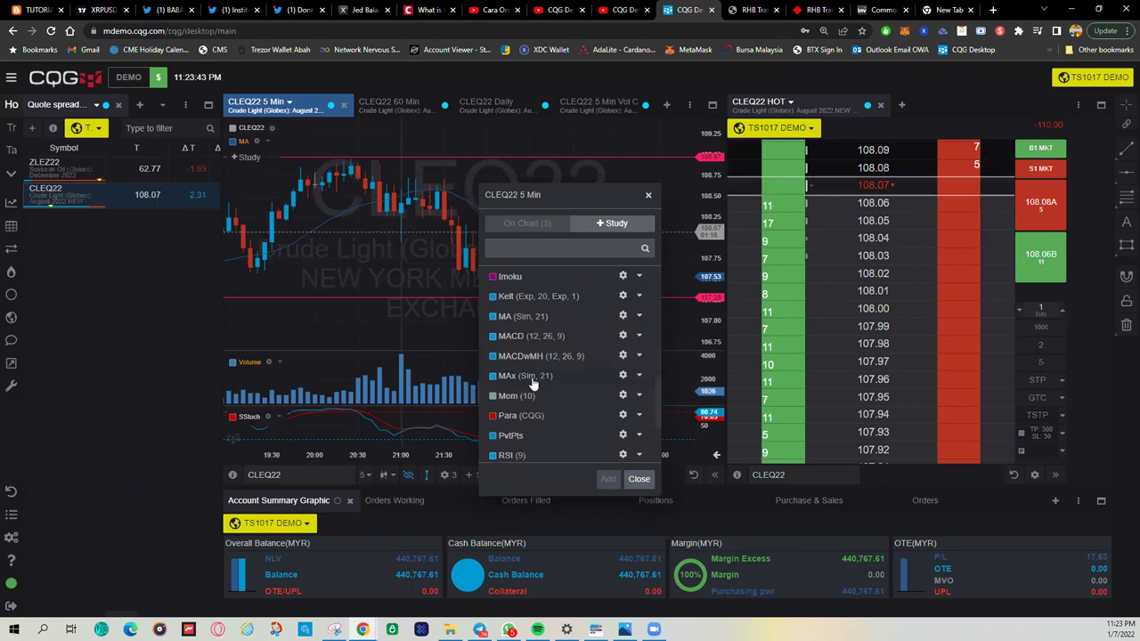
scroll(529, 401, down, 2)
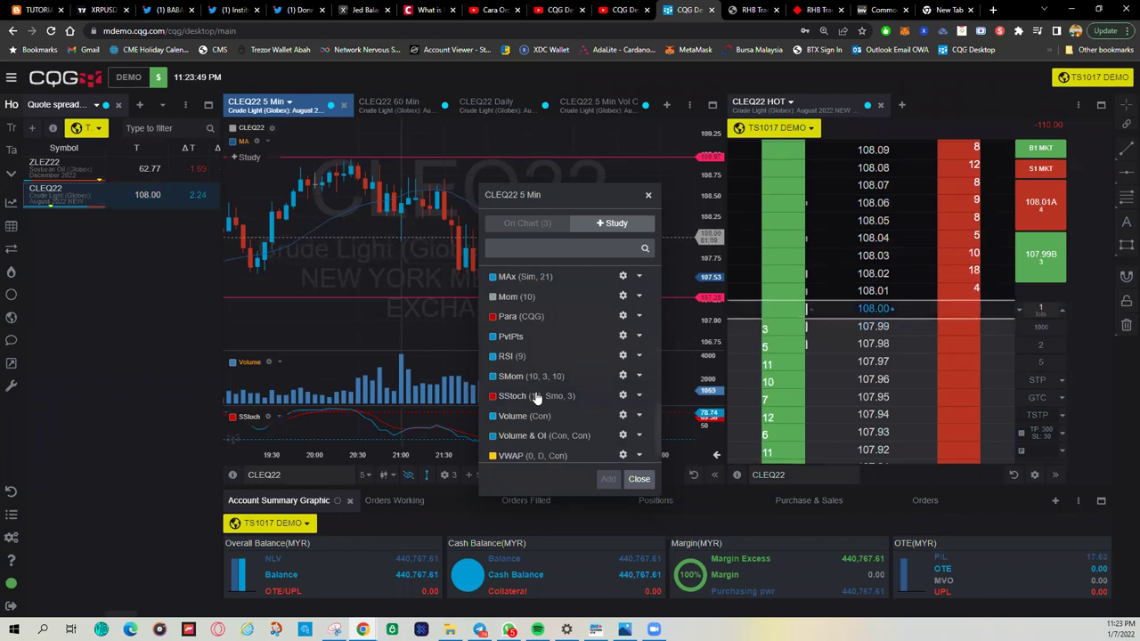
scroll(535, 398, down, 1)
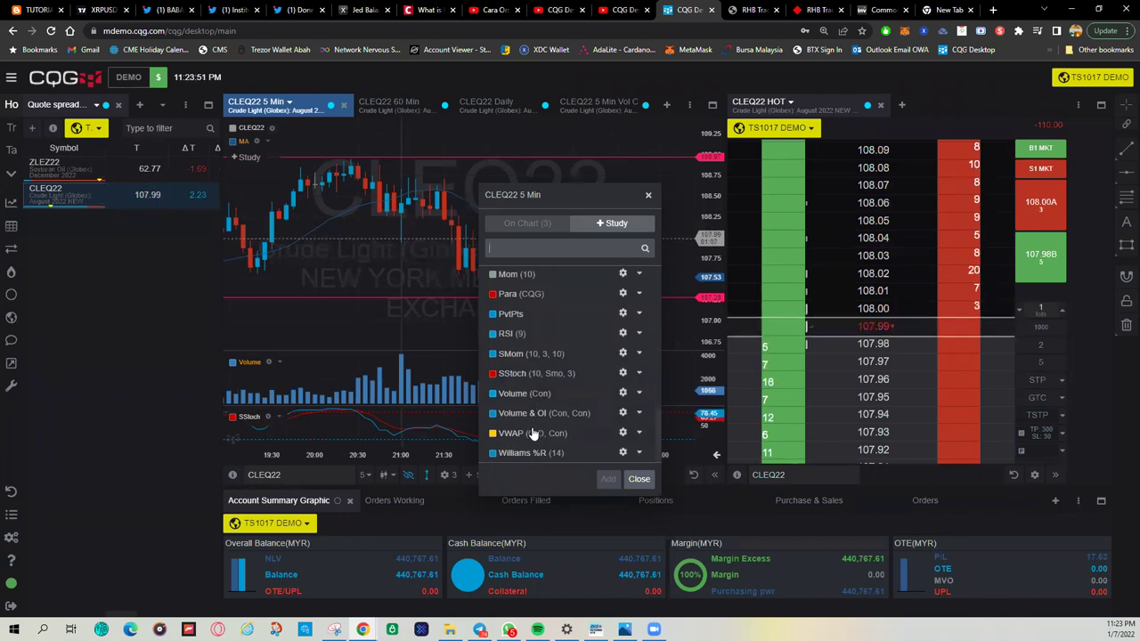
scroll(541, 406, up, 5)
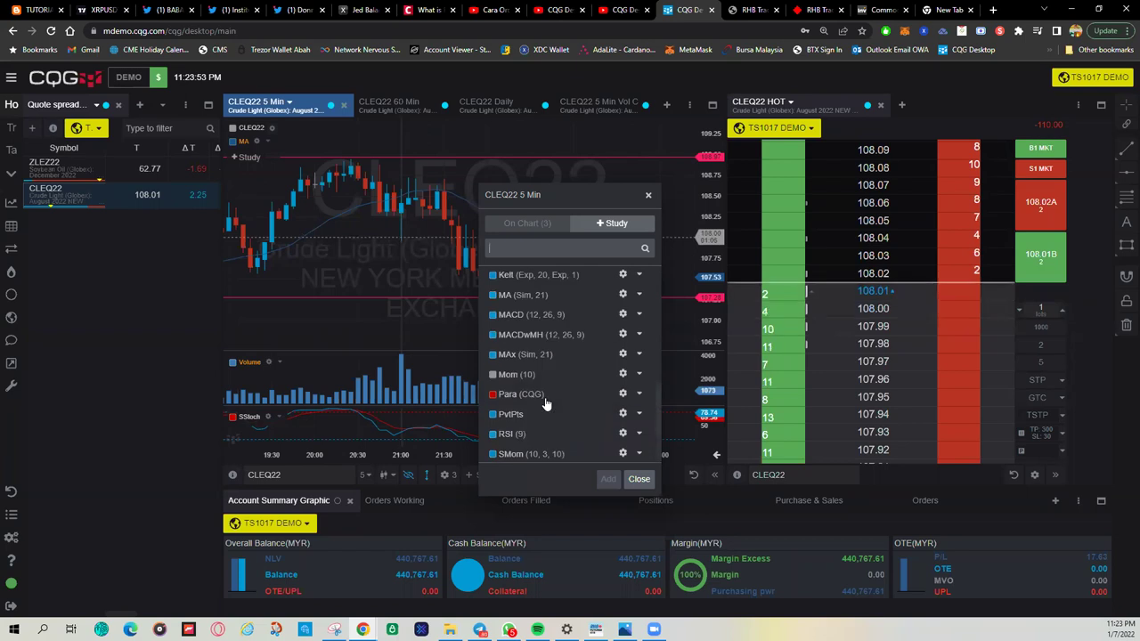
scroll(544, 402, up, 10)
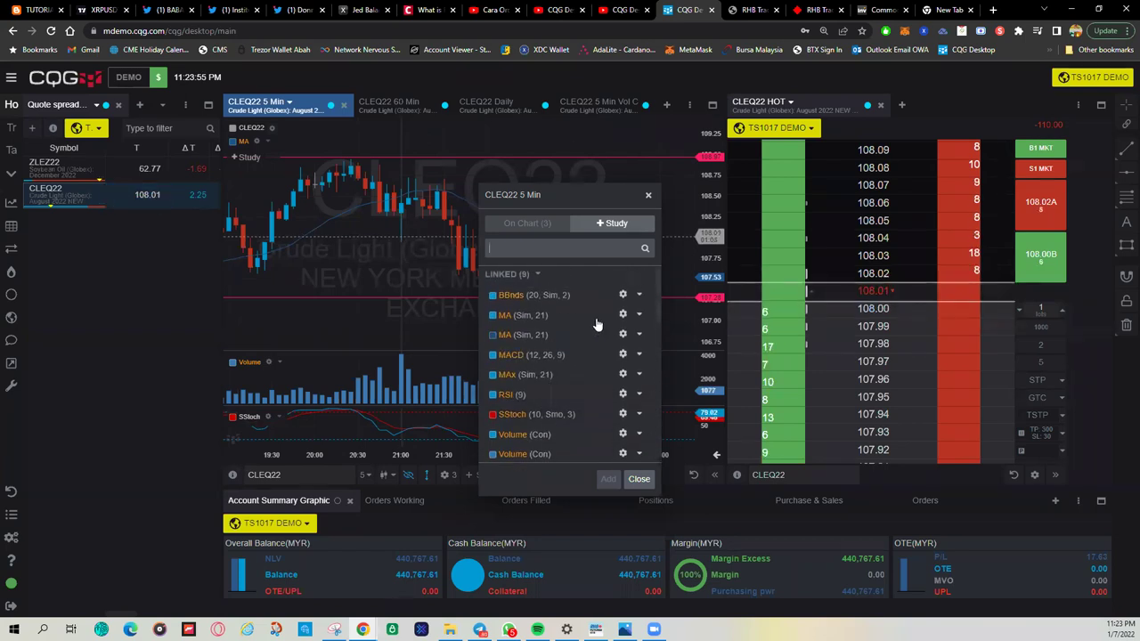
click(648, 196)
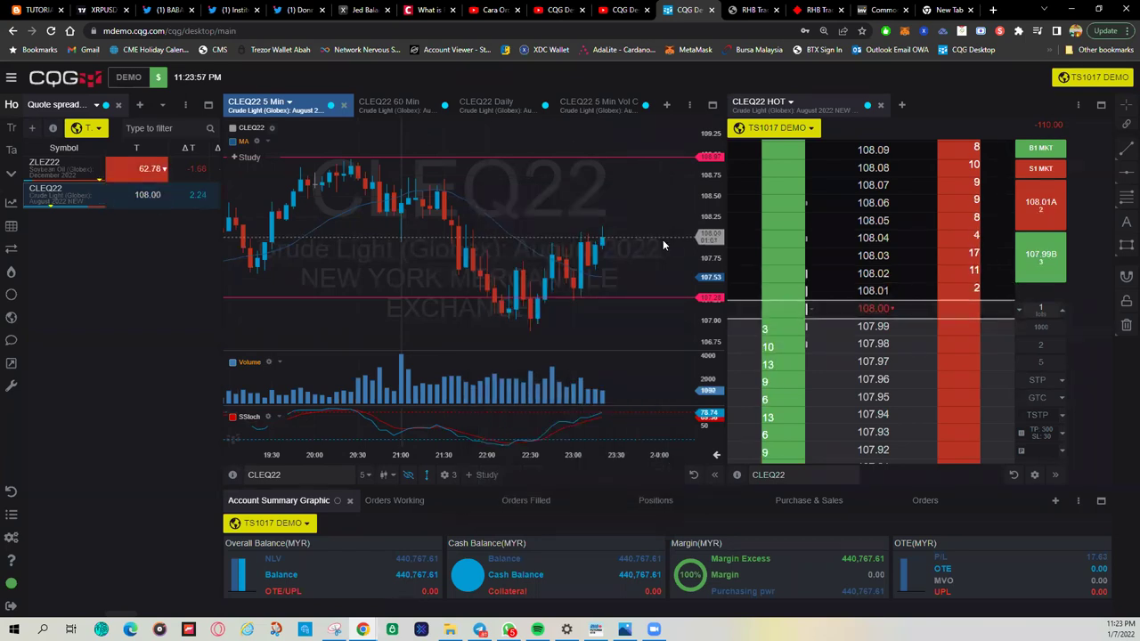
Draw a horizontal line at about 107.80 on the CLEQ22 5 Min chart and move the CLEQ22 HOT panel ahead of the chart.
drag(342, 260, 304, 276)
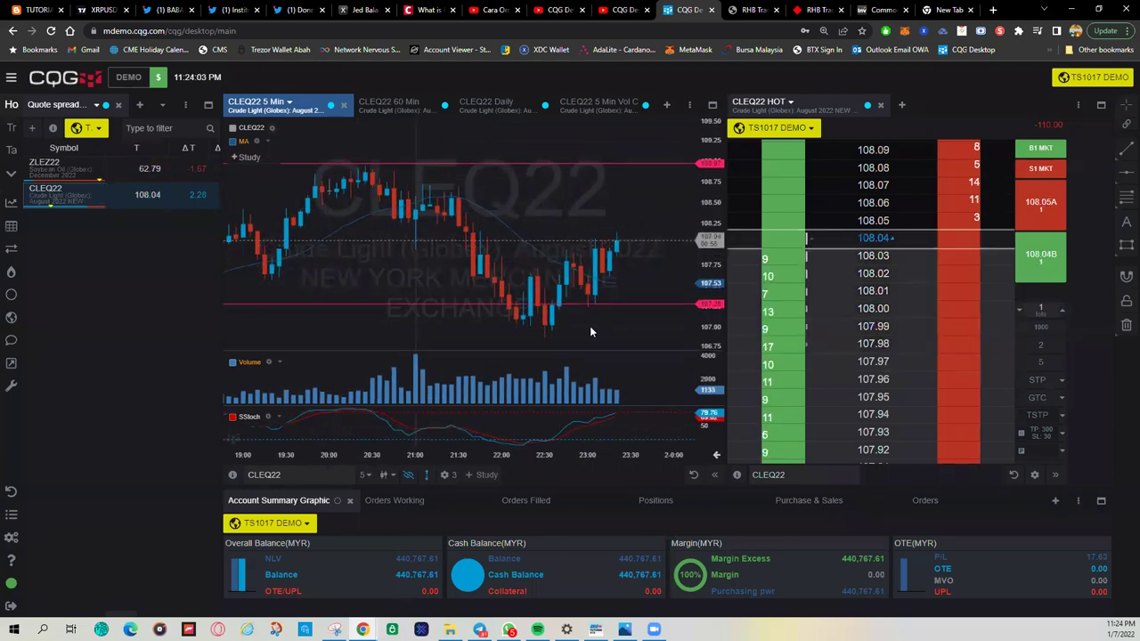
click(620, 208)
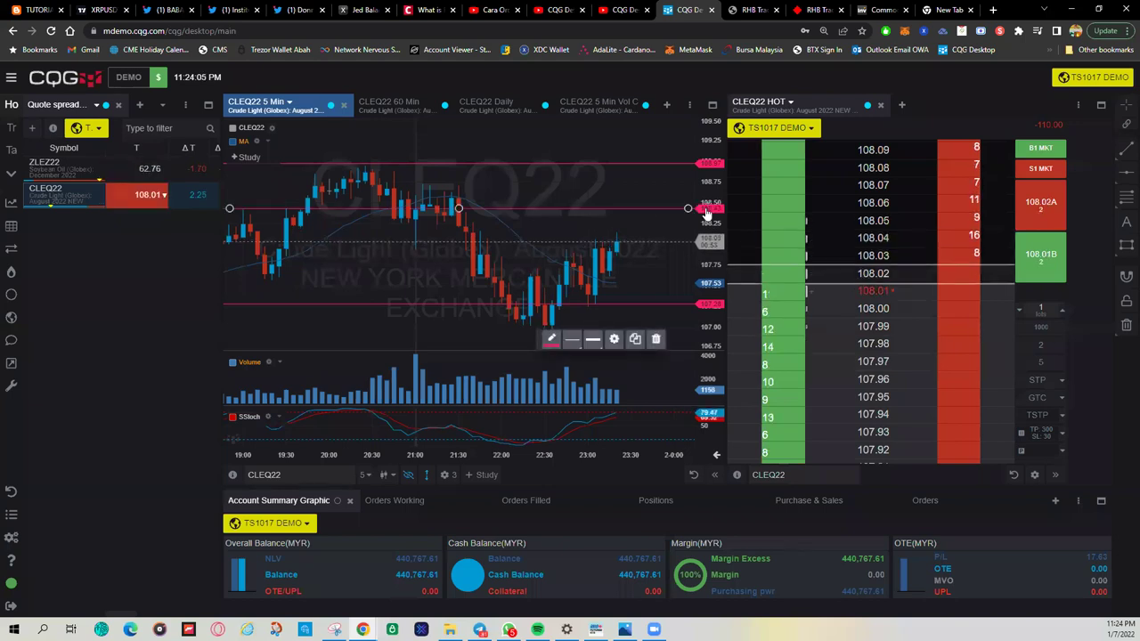
drag(458, 209, 432, 260)
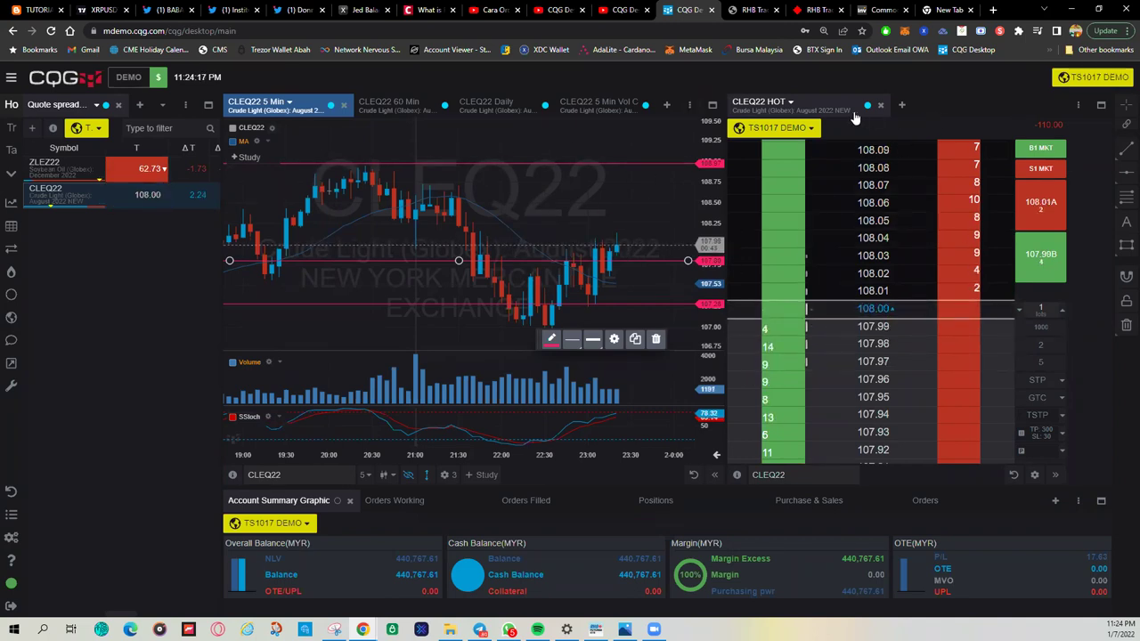
drag(839, 110, 326, 235)
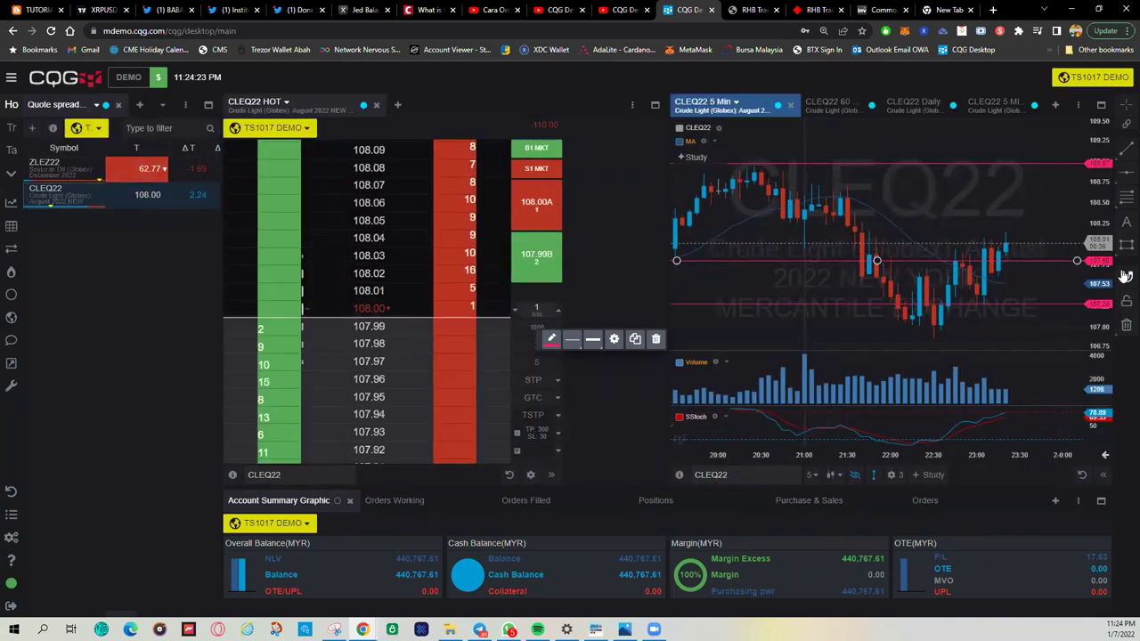
Draw two rising trend lines on the CLEQ22 5 Min chart, one under the recent lows from about 22:30 and one along the recent highs.
click(1125, 150)
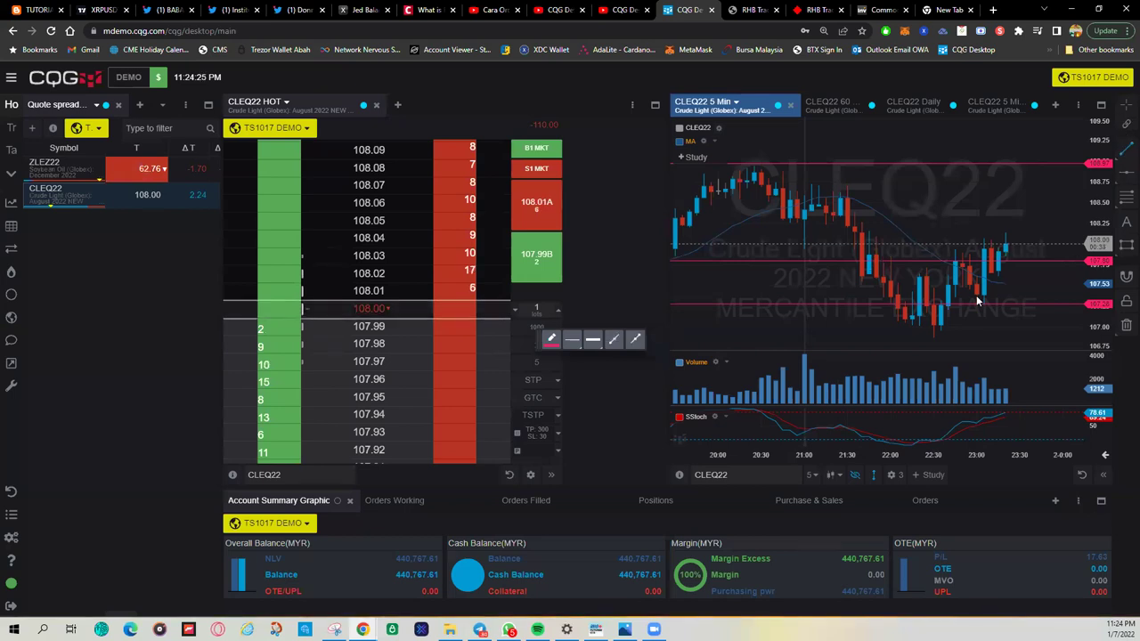
click(933, 338)
click(1048, 232)
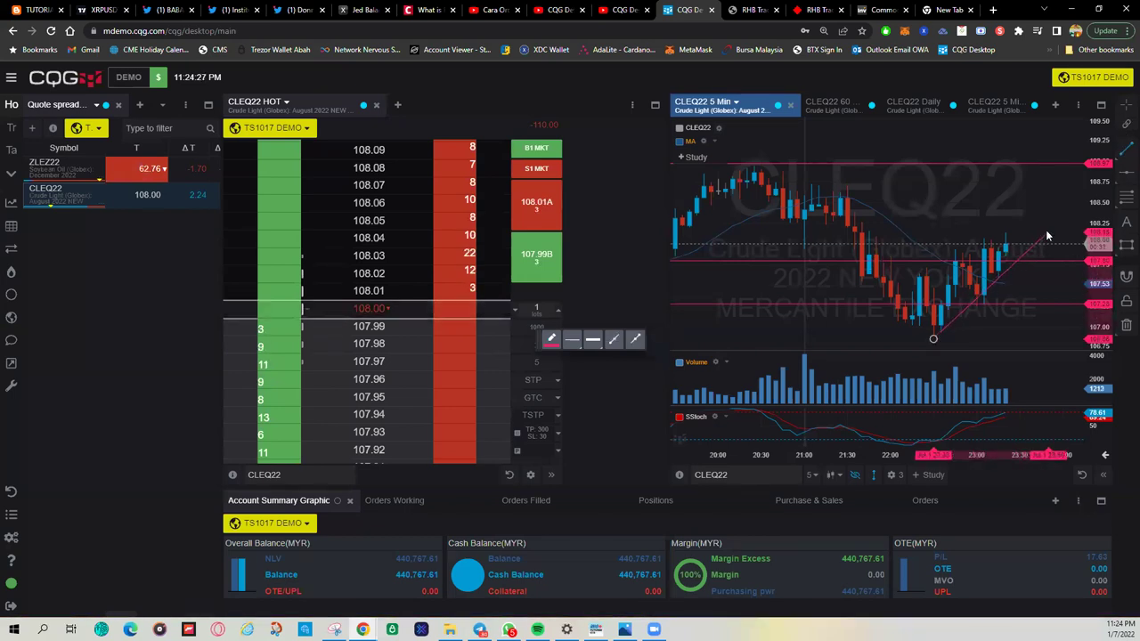
click(1123, 156)
click(896, 278)
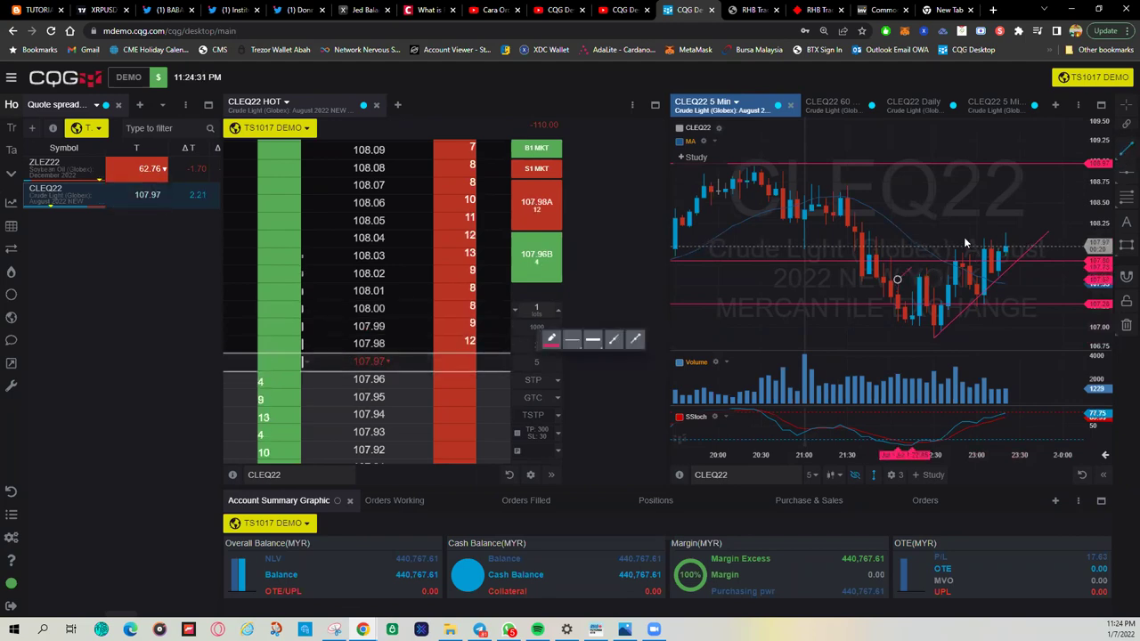
click(1042, 214)
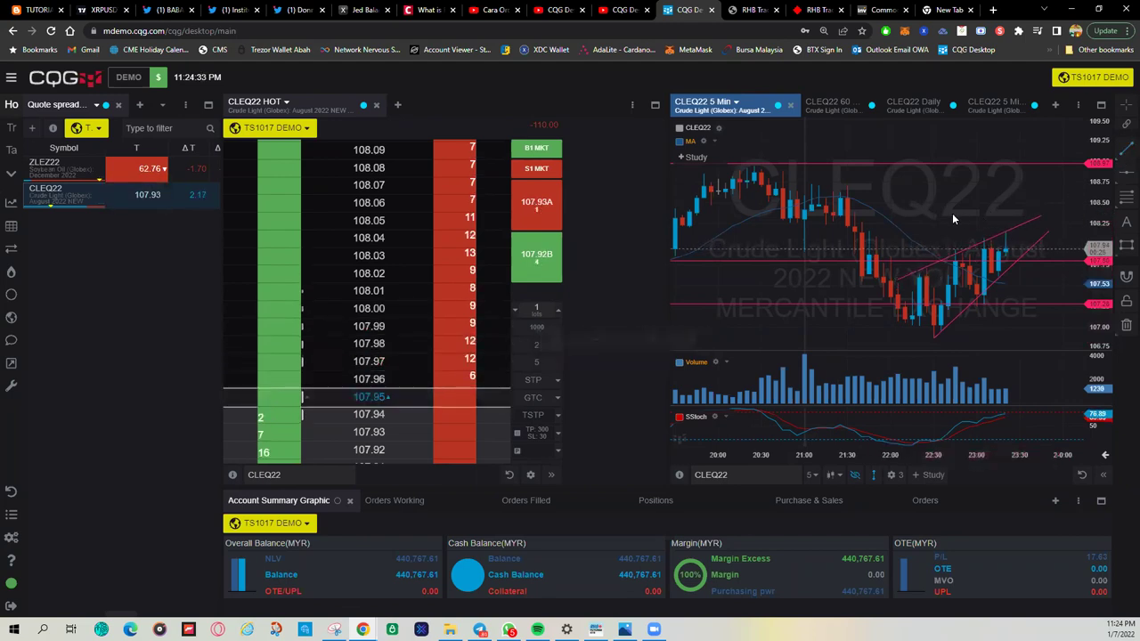
Draw a flat rectangle around the recent lows on the CLEQ22 5 Min chart, between about 107.10 and 106.98.
drag(952, 212, 929, 184)
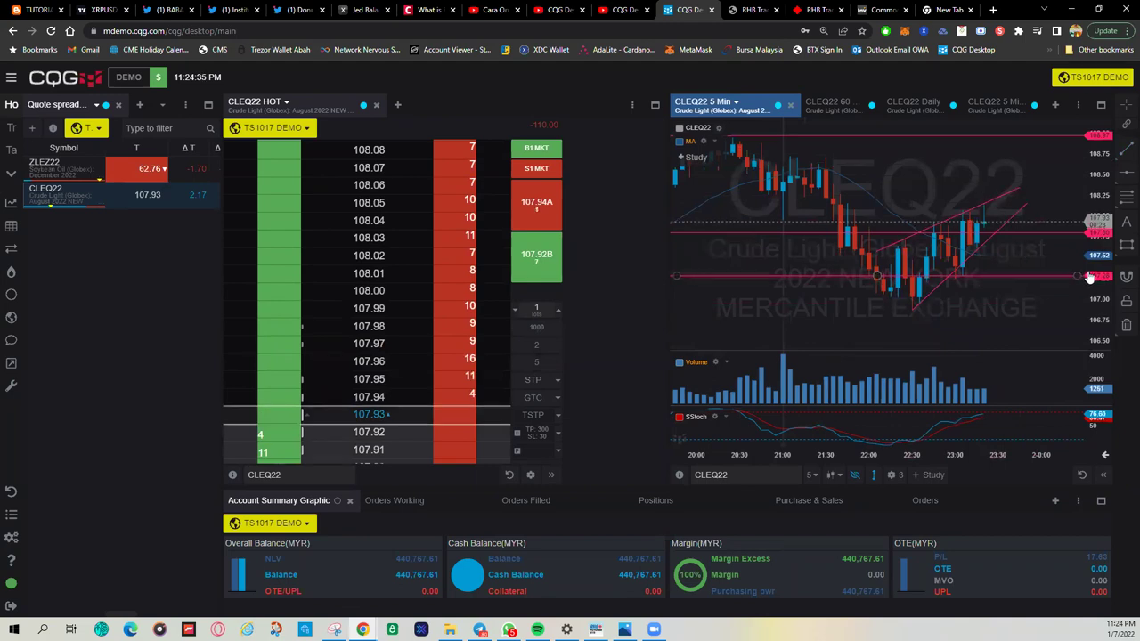
click(840, 294)
click(1005, 292)
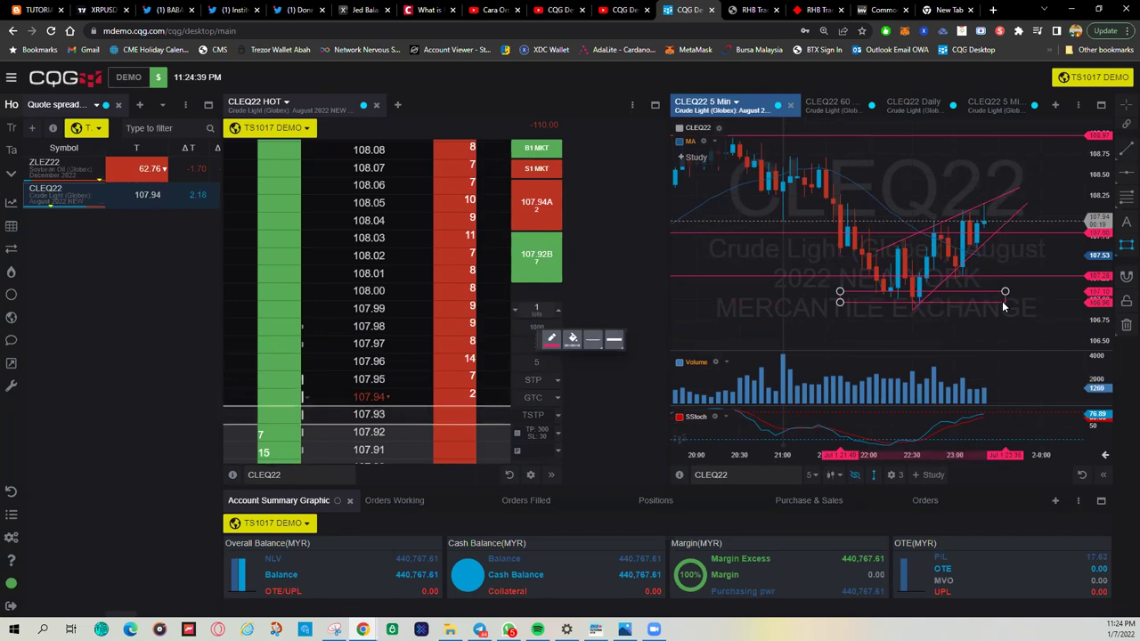
click(1002, 302)
click(1002, 342)
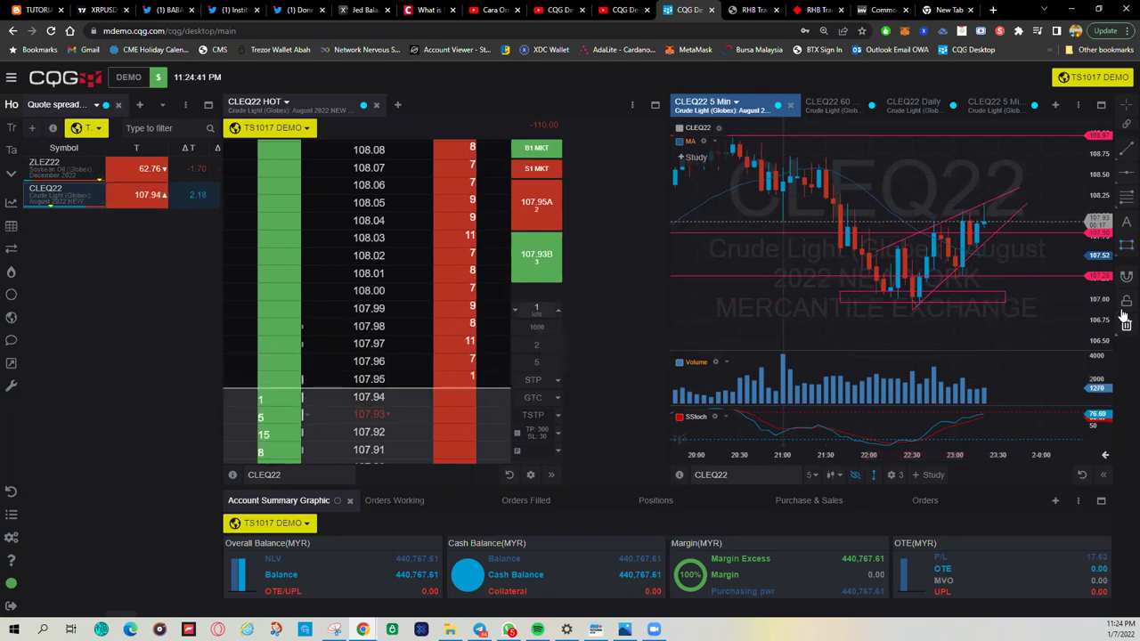
Add the text note "sini support level contoh" to the CLEQ22 5 Min chart and place it at the end of the support rectangle.
click(1126, 222)
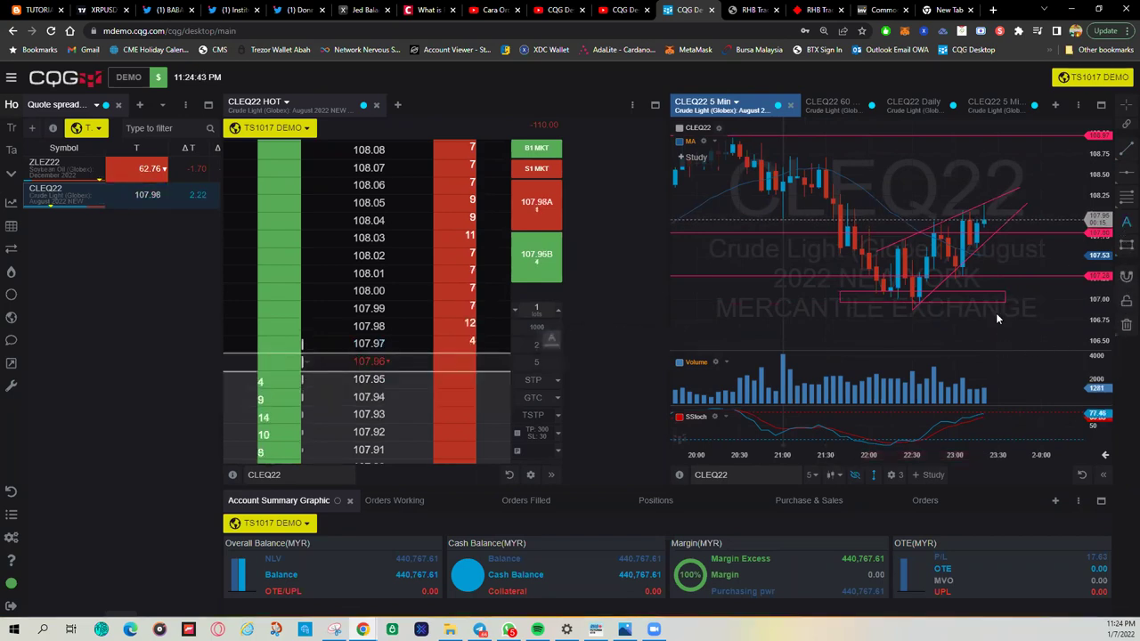
click(941, 317)
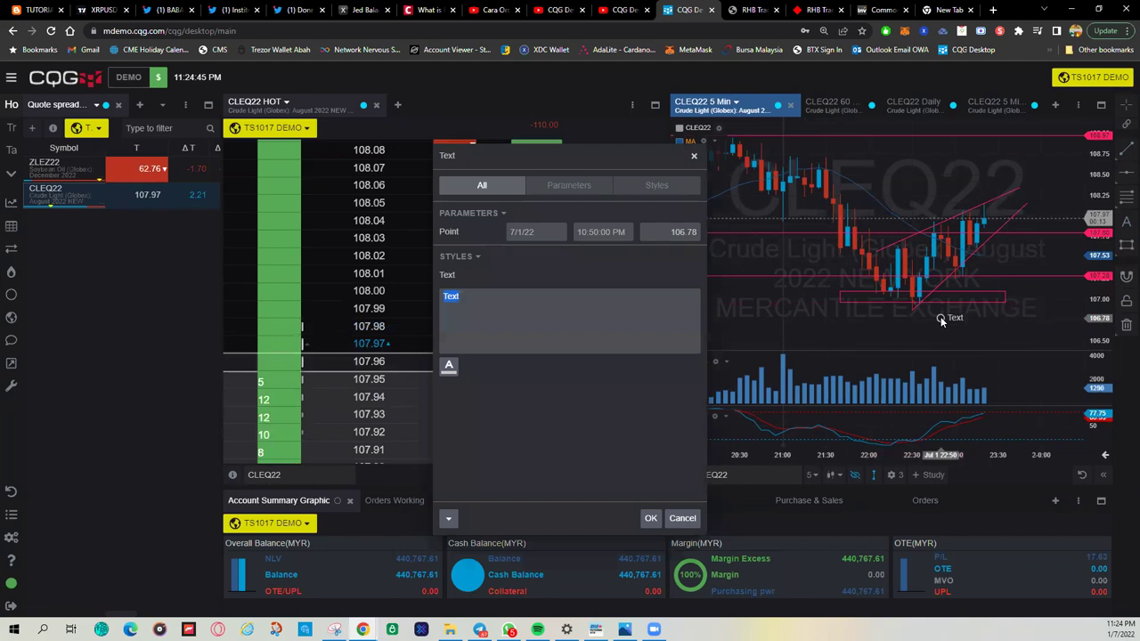
text(sini supp)
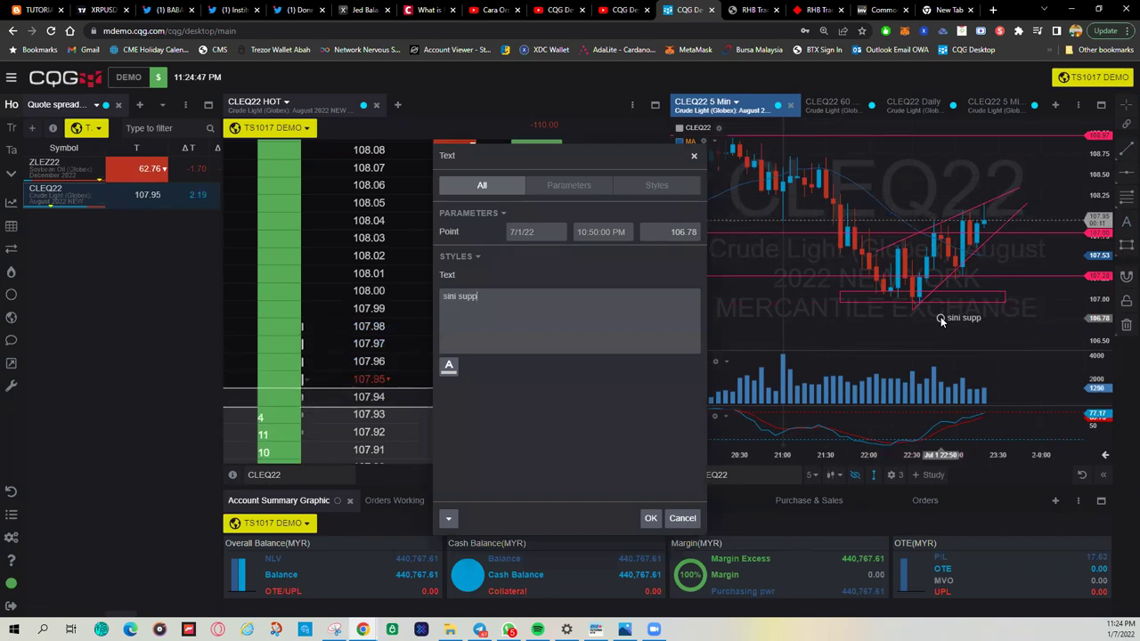
text(ort level)
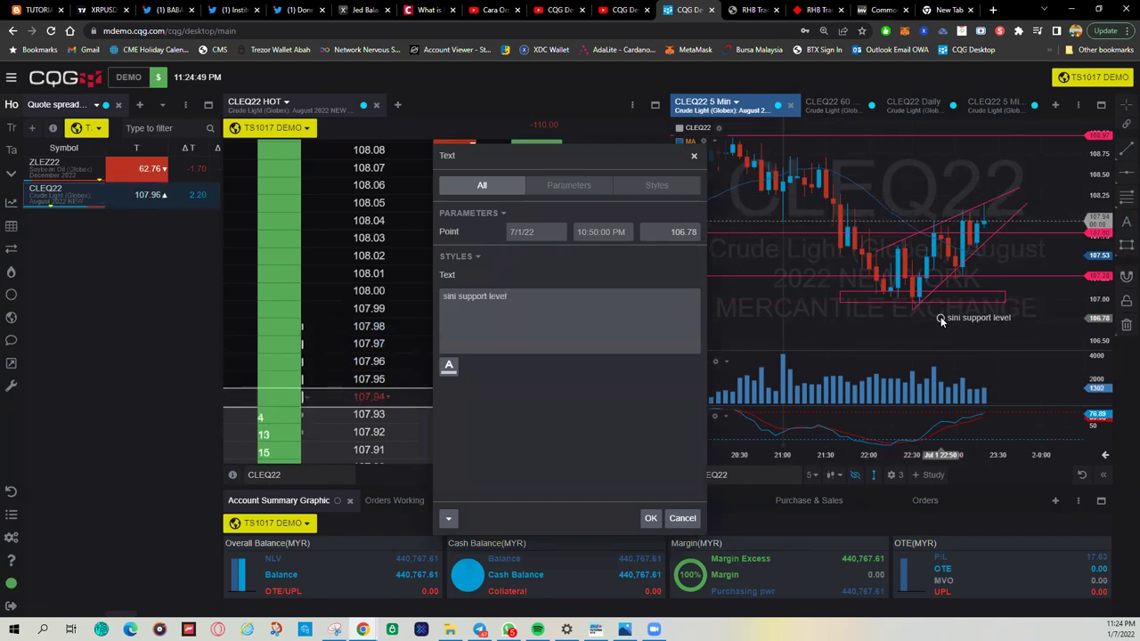
text( contoh)
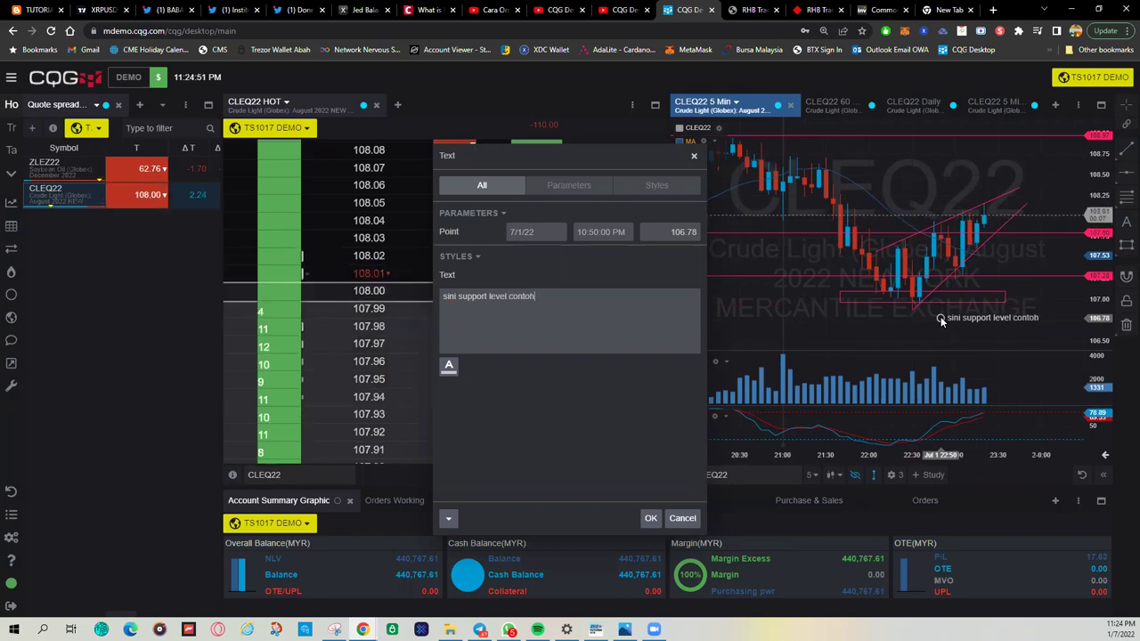
click(650, 518)
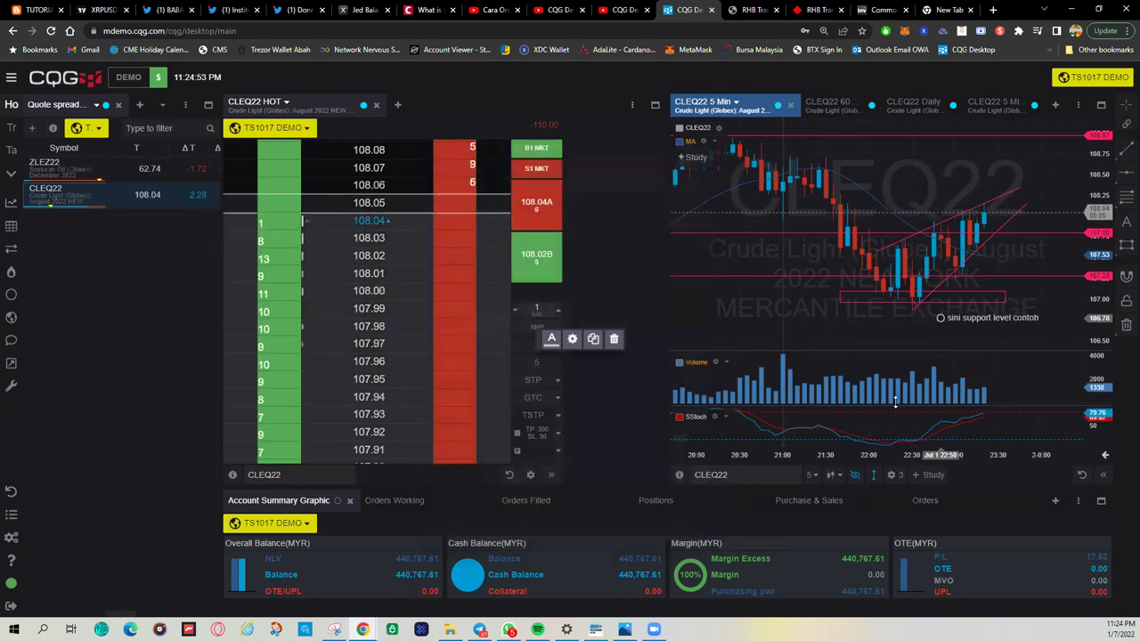
drag(1002, 319, 1023, 302)
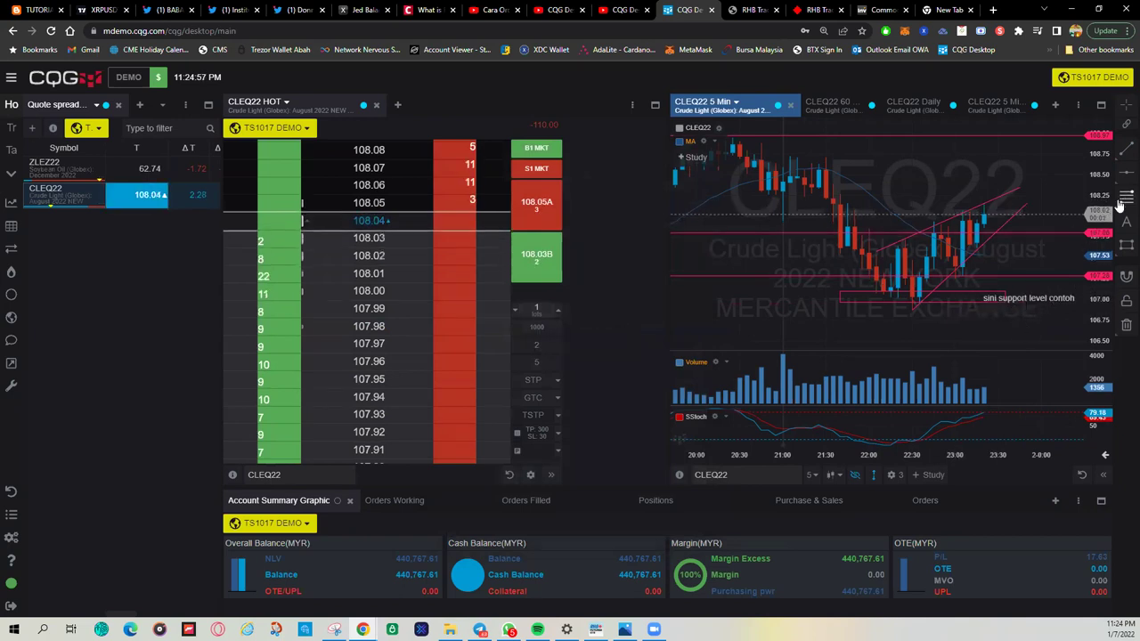
Draw a Fibonacci retracement on the CLEQ22 5 Min chart from the 22:30 low at about 106.86 up to about 108.16.
click(1125, 200)
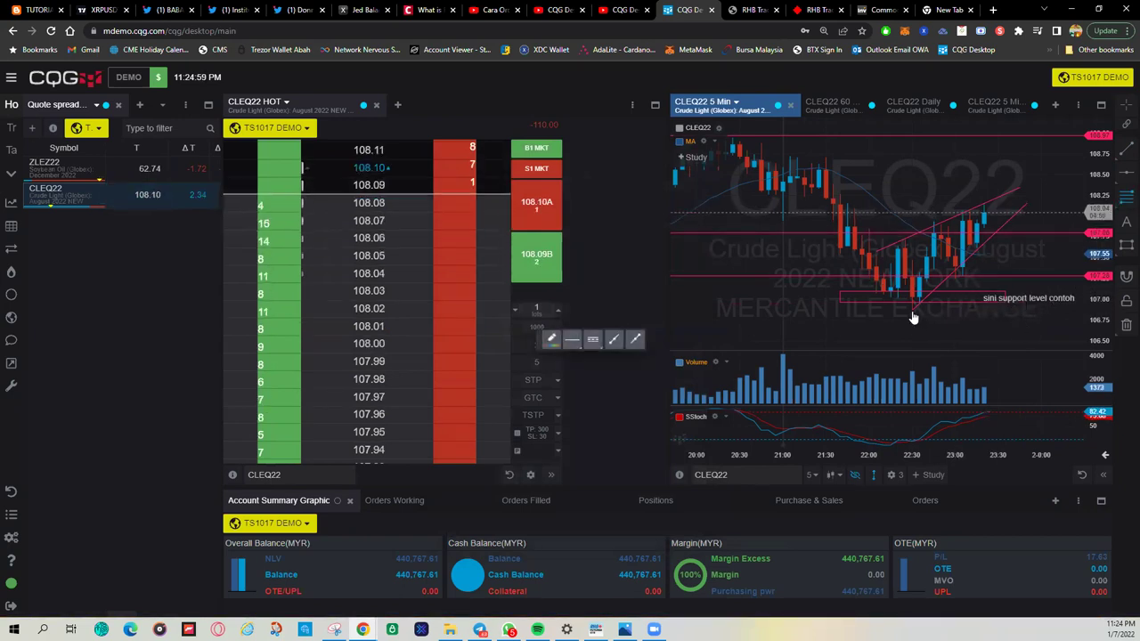
drag(912, 311, 1050, 209)
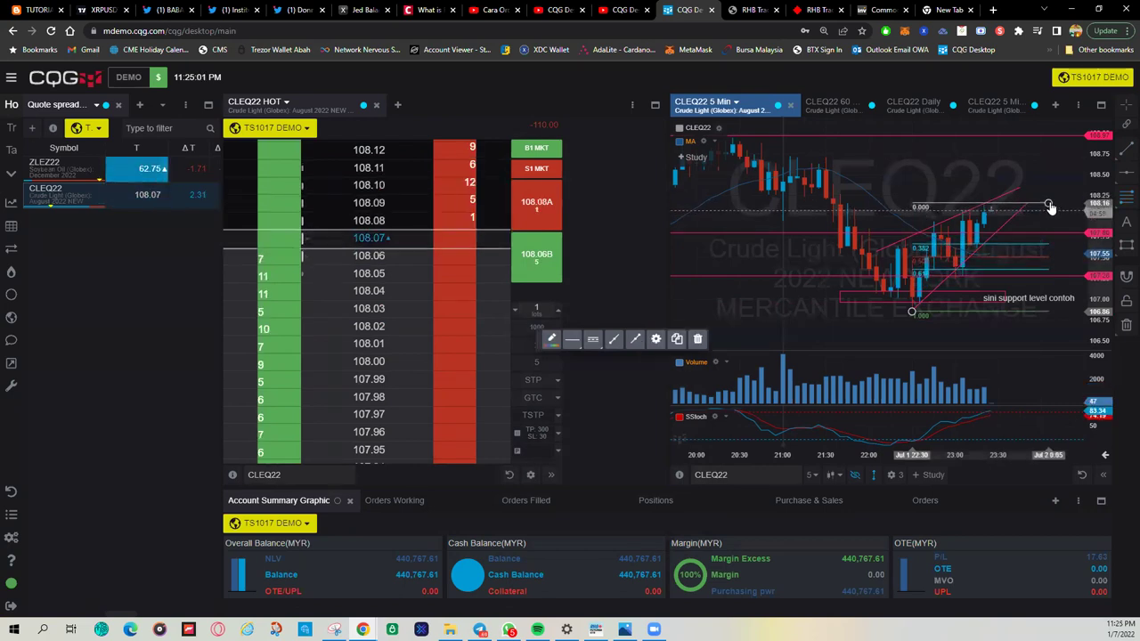
Switch to RHB Futures GTS to view its quote summary and order window, and return to the CQG desktop.
click(944, 375)
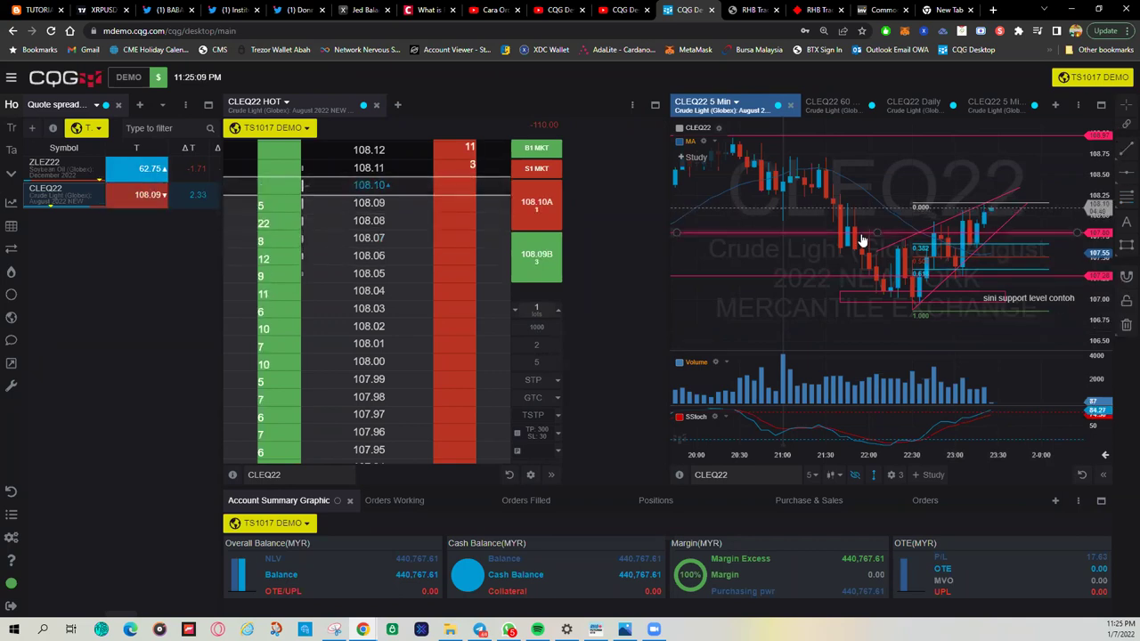
mouse_move(861, 249)
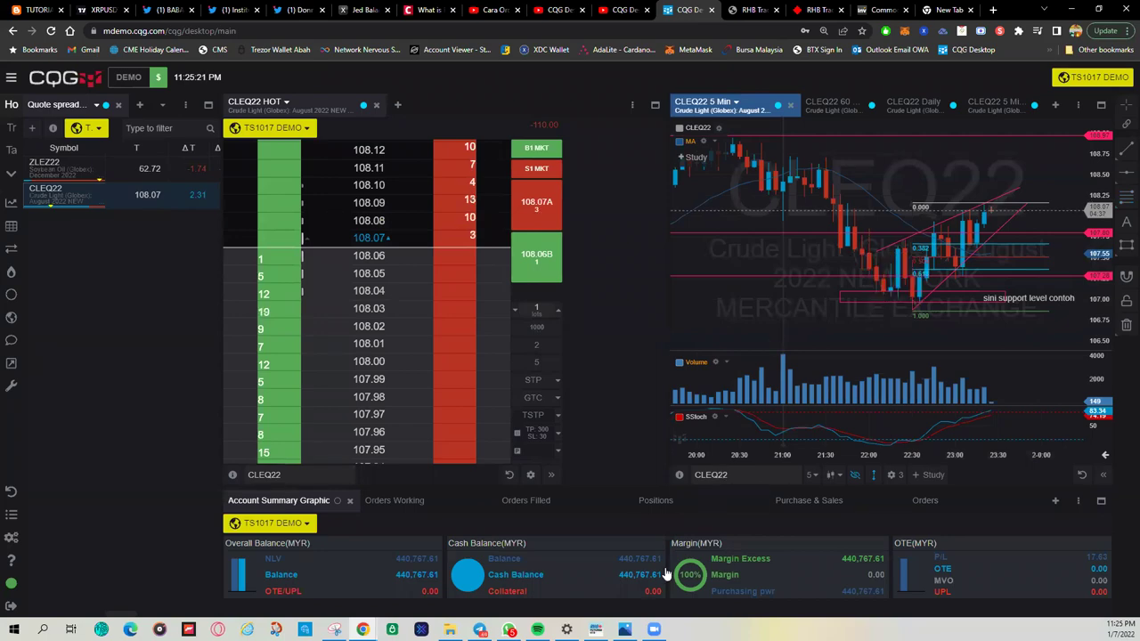
key(alt+Tab)
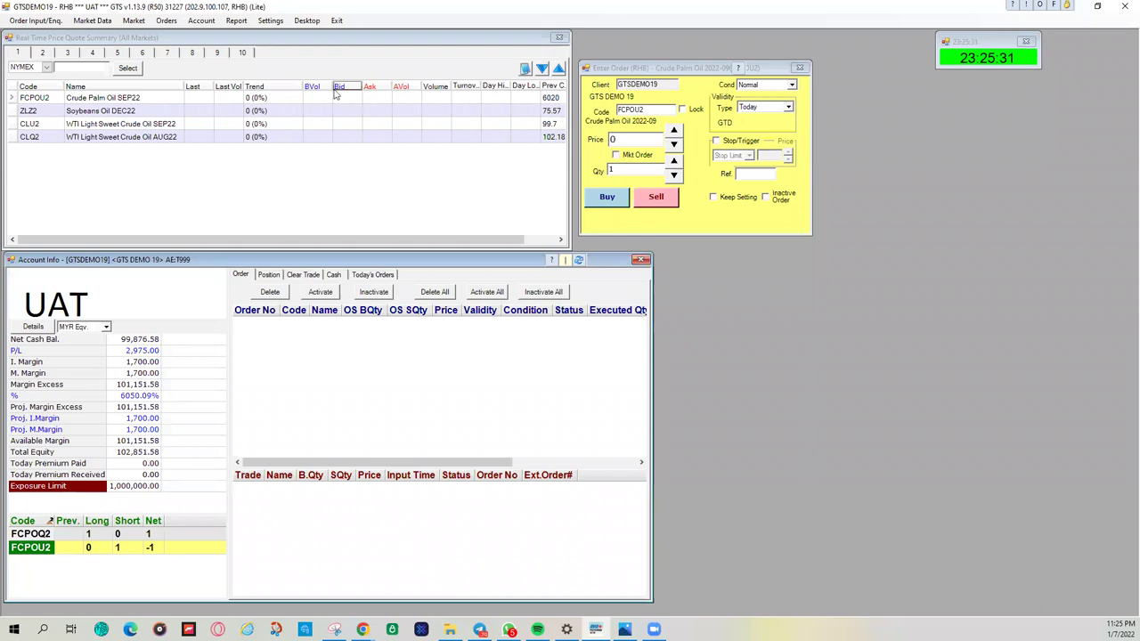
click(1077, 5)
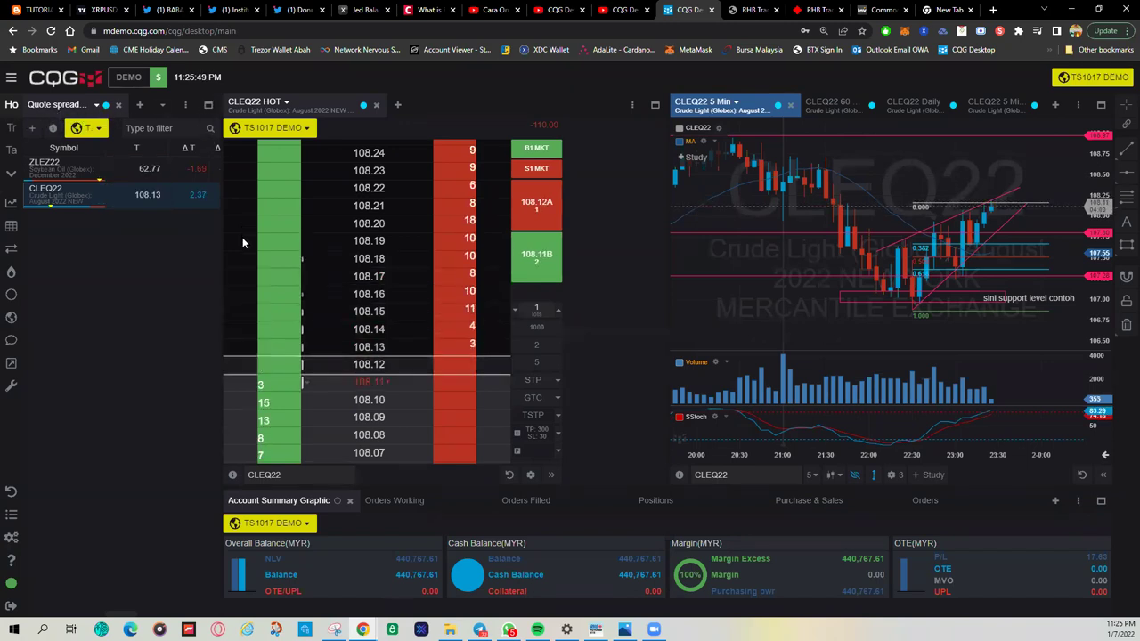
Widen the Quote spreadsheet widget to show more of its columns, and maximize it.
drag(221, 249, 300, 251)
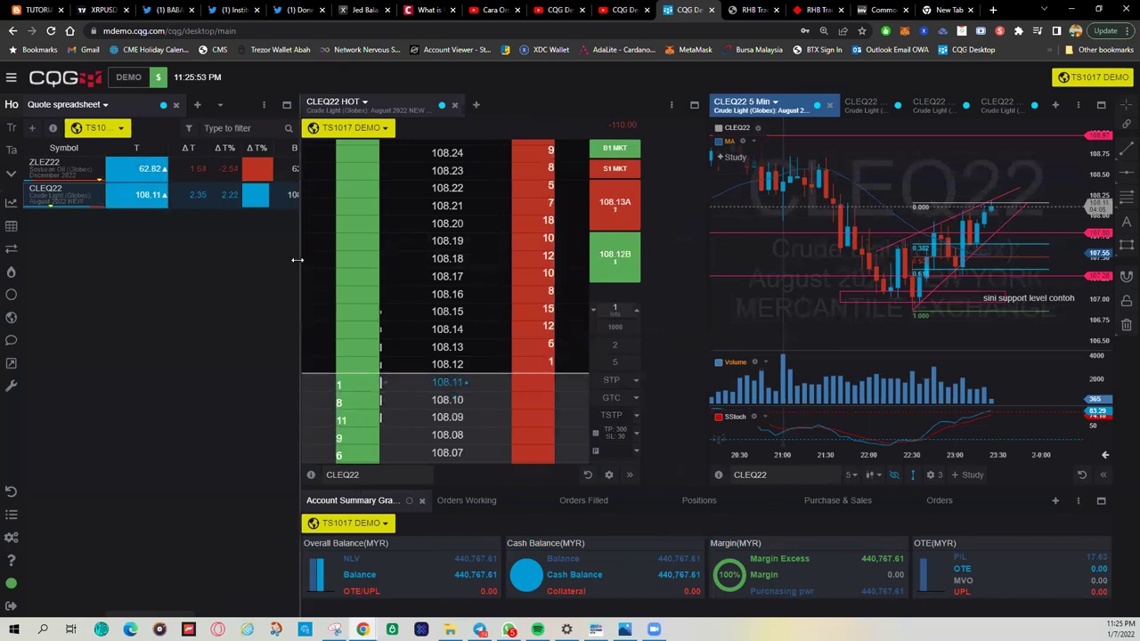
drag(301, 256, 384, 255)
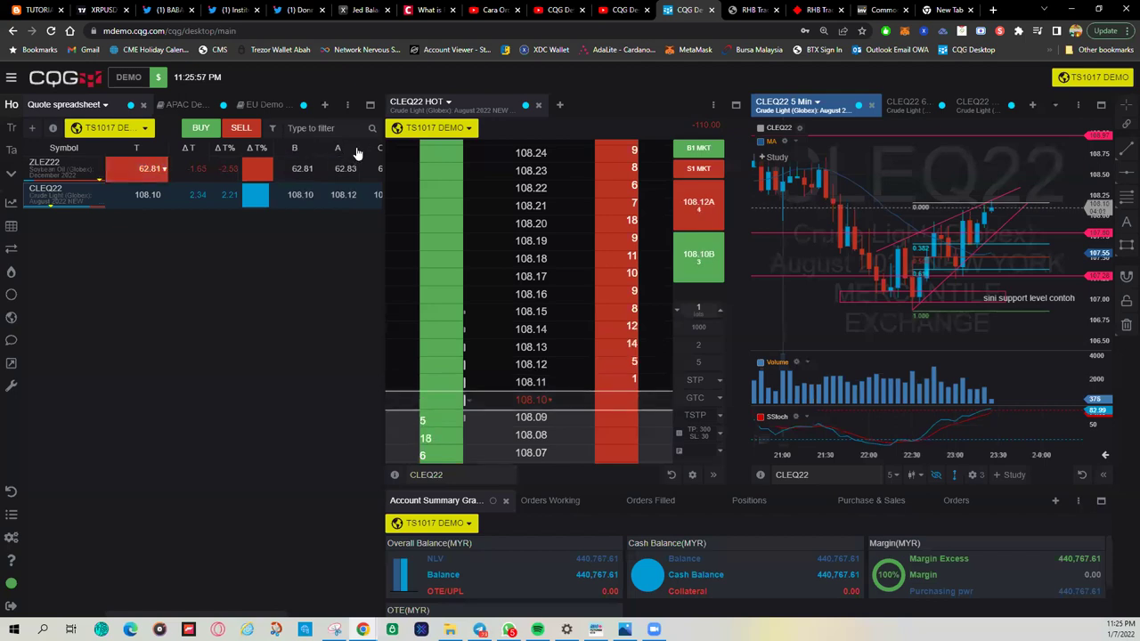
click(368, 107)
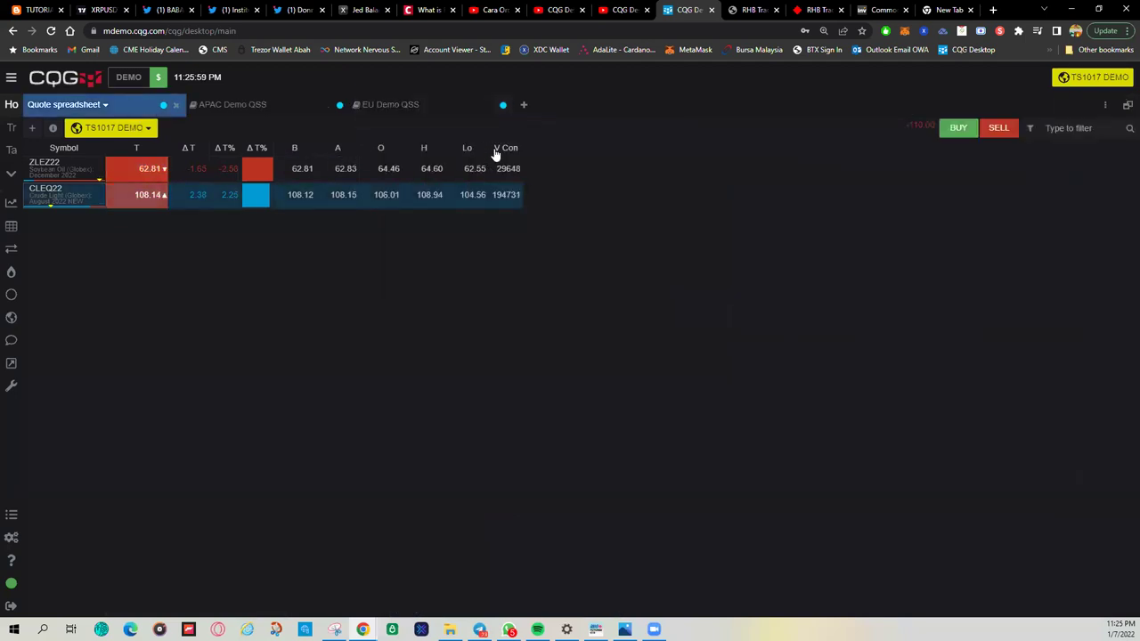
Open the column manager of the Quote spreadsheet.
click(1106, 107)
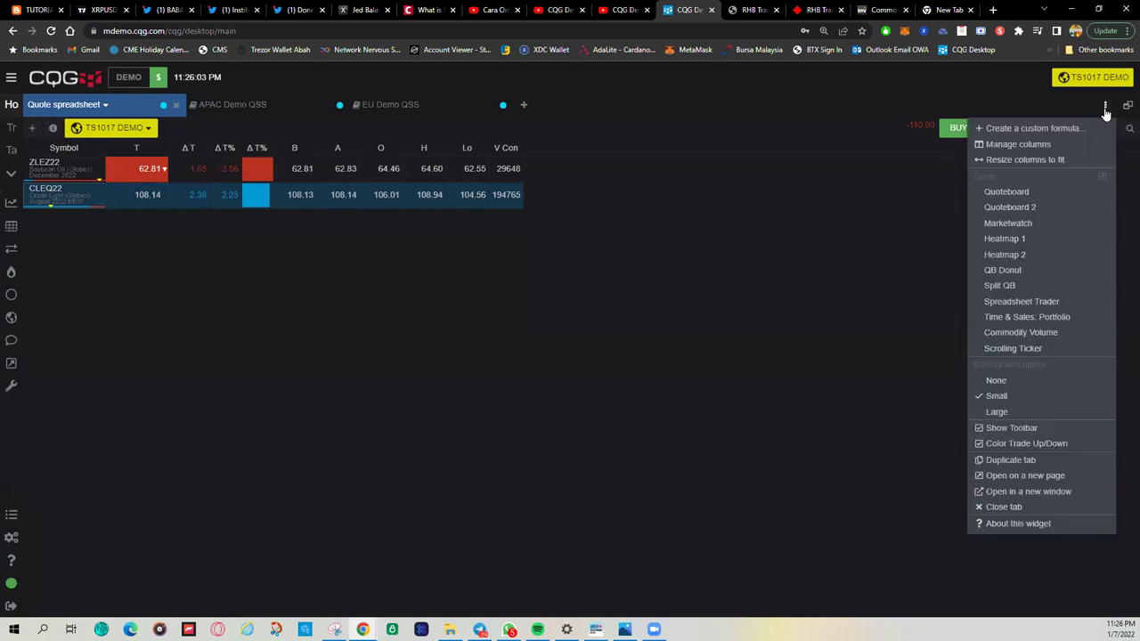
click(890, 126)
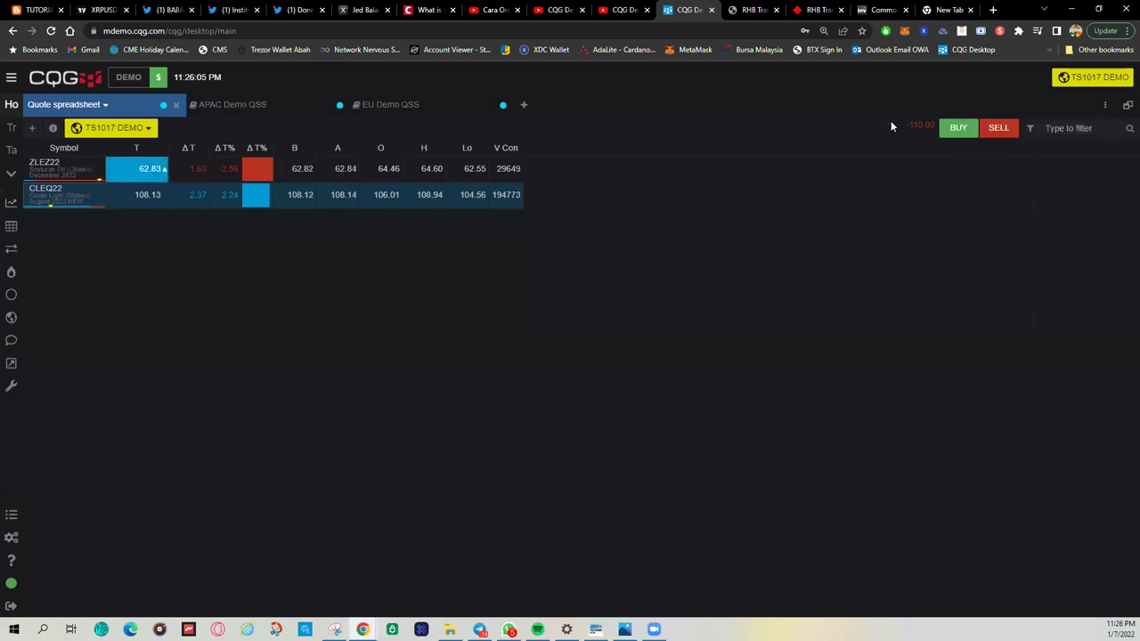
click(1104, 107)
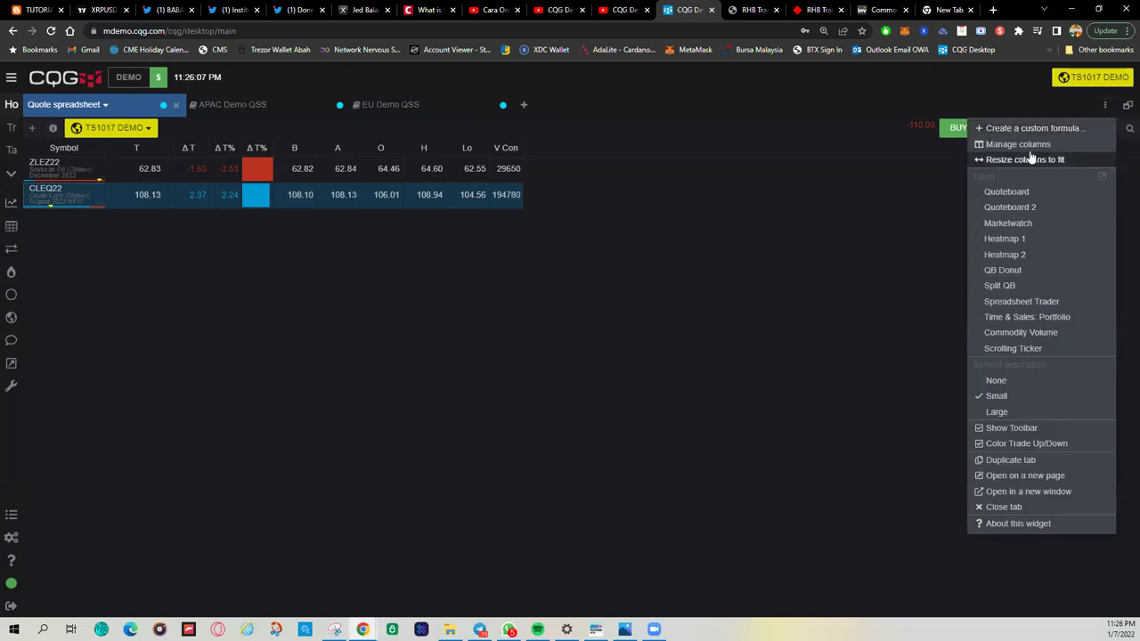
click(1107, 106)
click(1107, 107)
click(1052, 149)
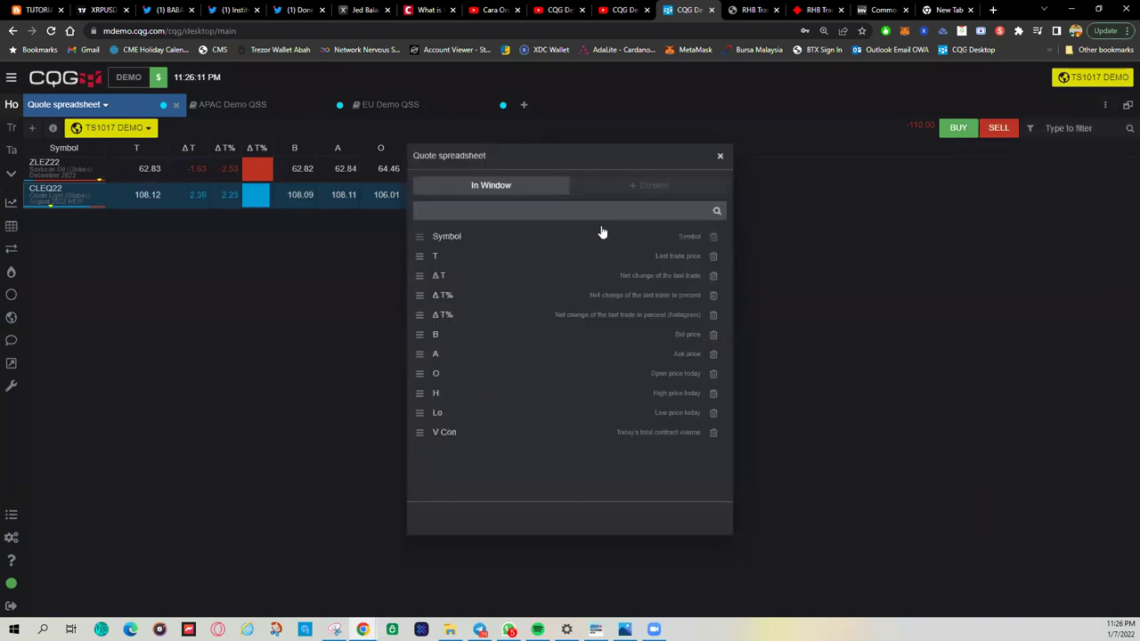
Find the IndO (Indicative open price) column among all available columns and add it to the Quote spreadsheet.
click(653, 198)
scroll(577, 336, down, 10)
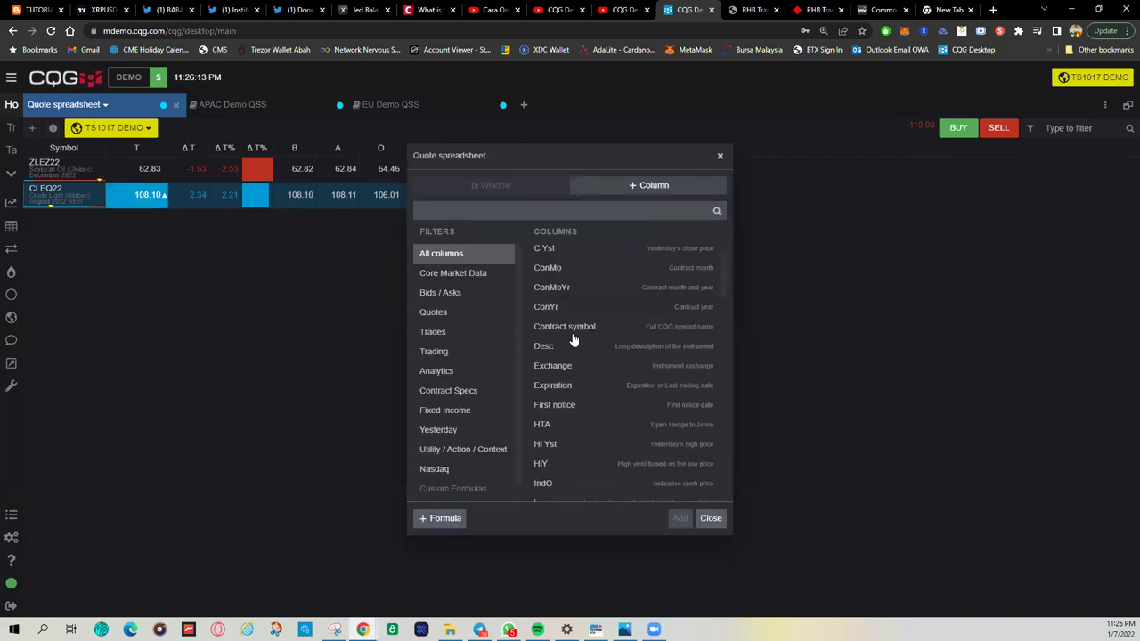
scroll(579, 337, down, 15)
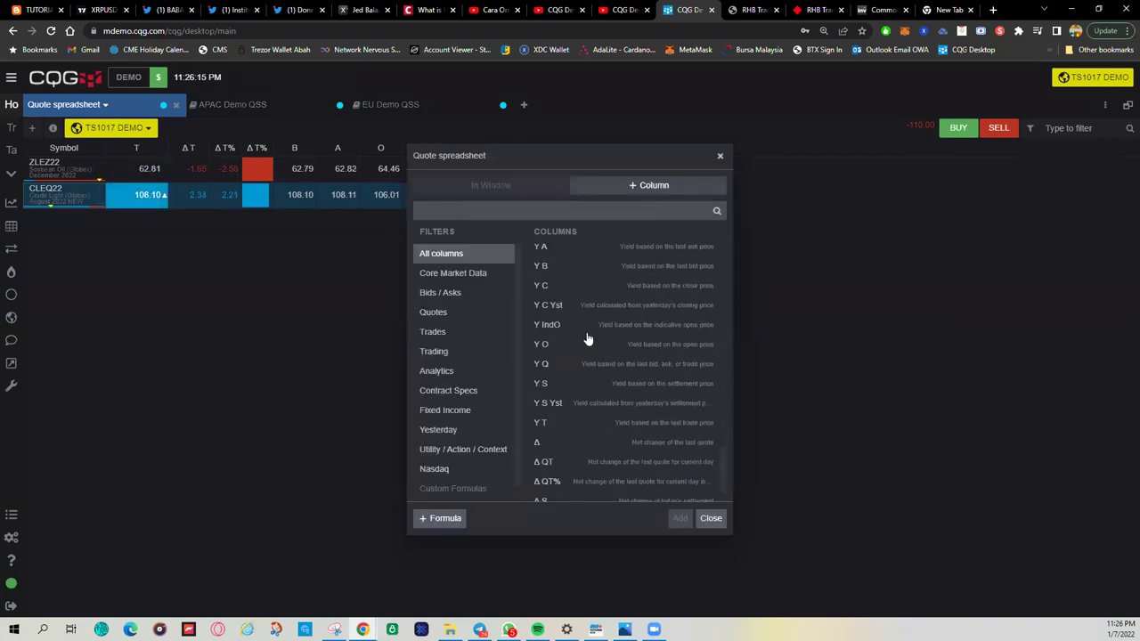
scroll(601, 428, up, 3)
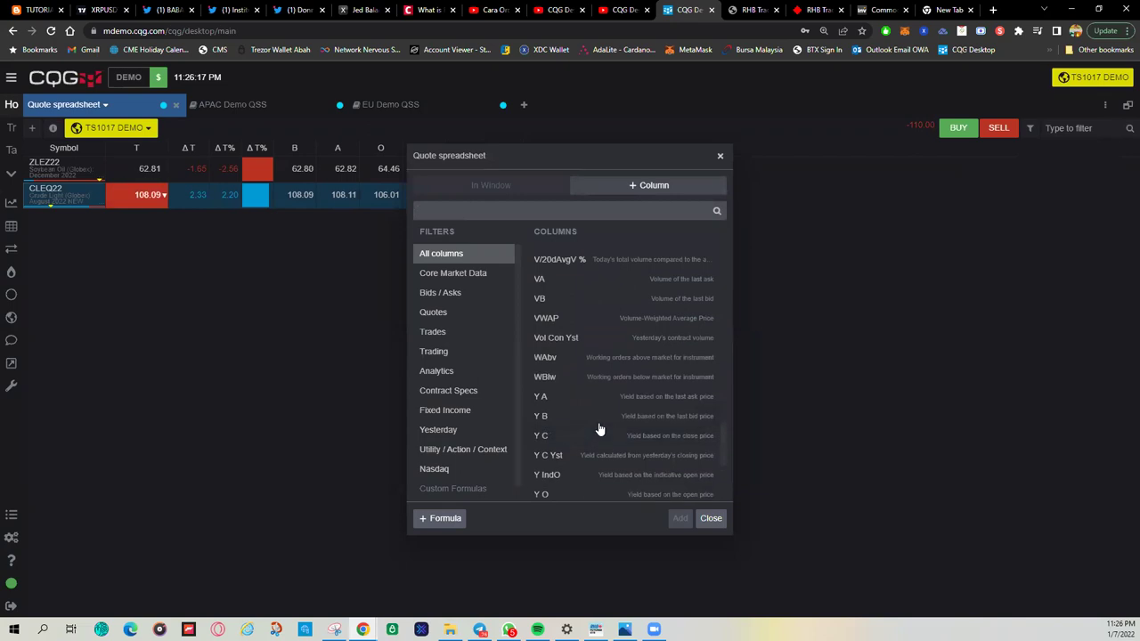
scroll(599, 430, up, 3)
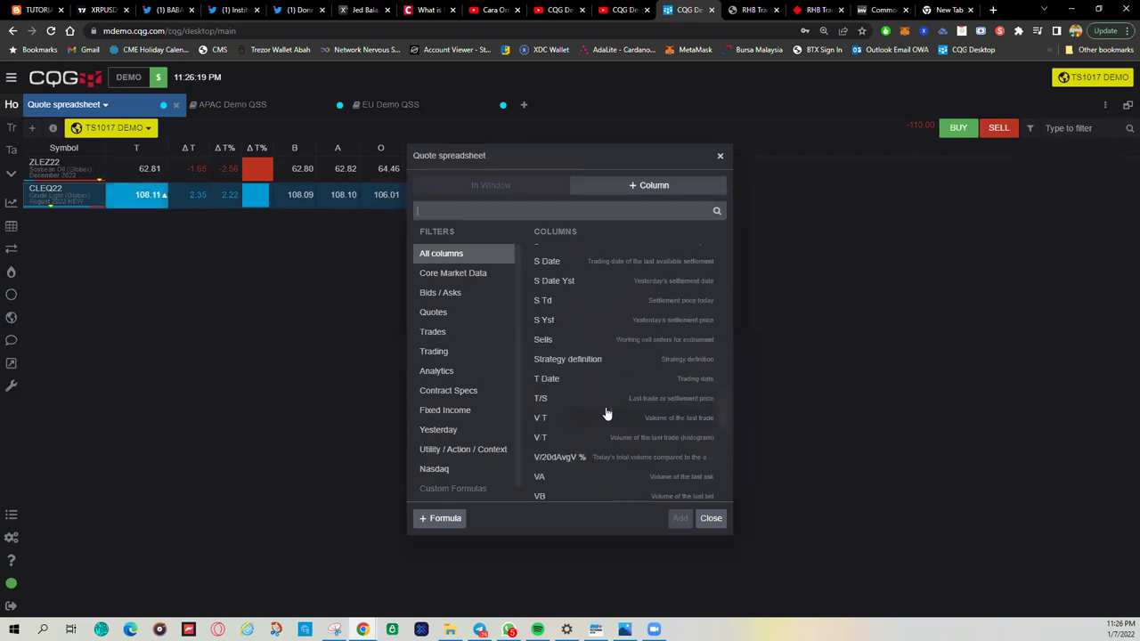
scroll(606, 414, up, 3)
scroll(607, 411, up, 3)
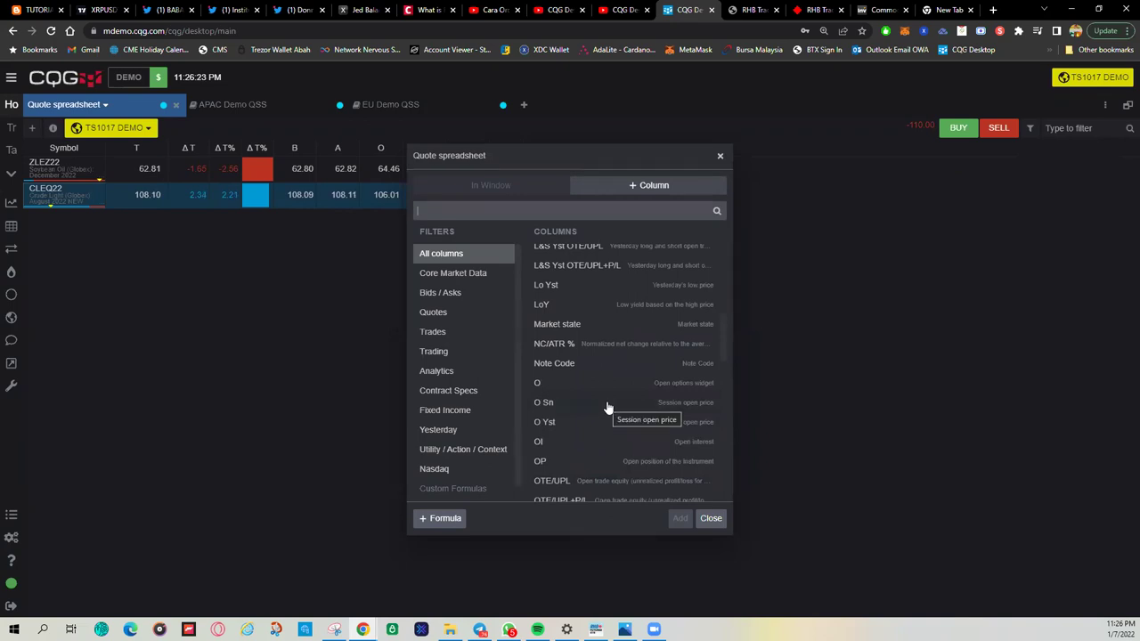
scroll(606, 407, up, 3)
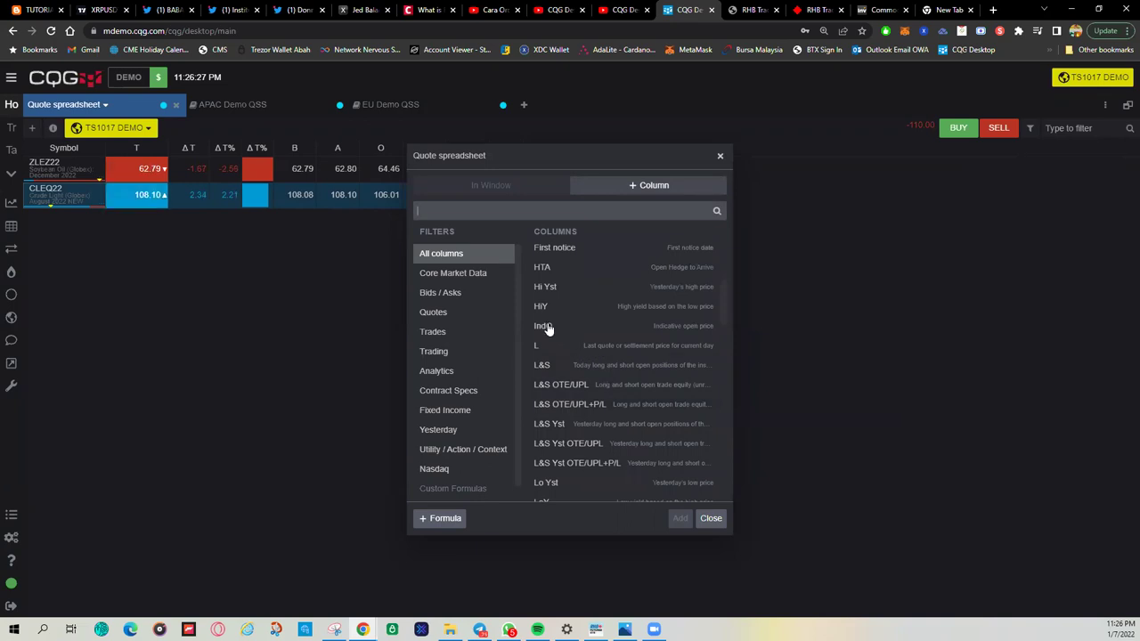
click(685, 330)
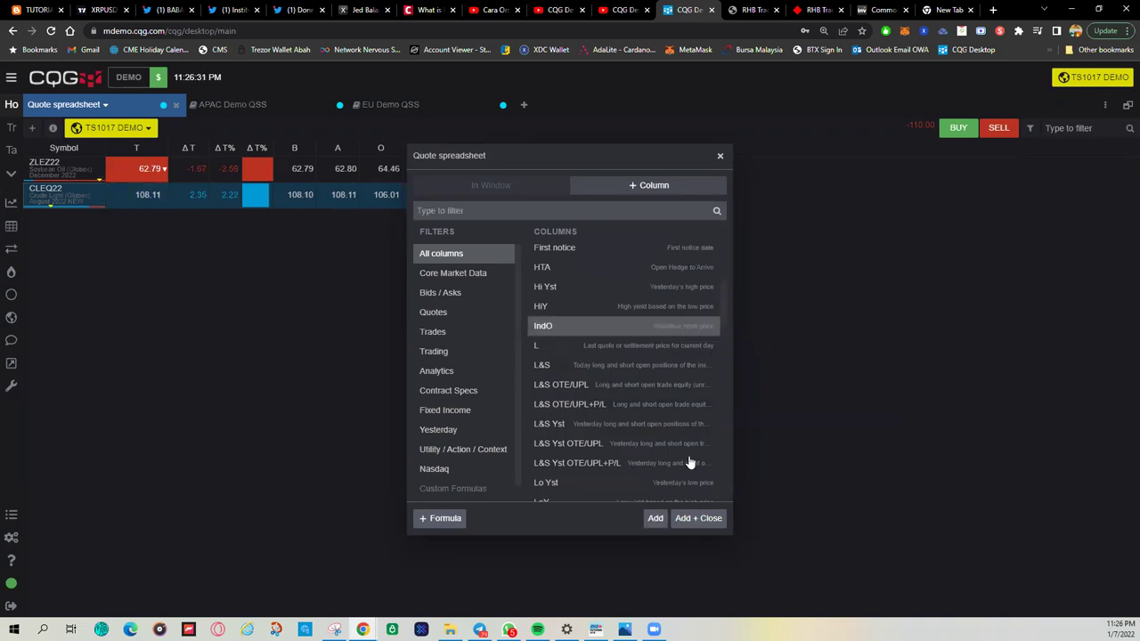
click(695, 520)
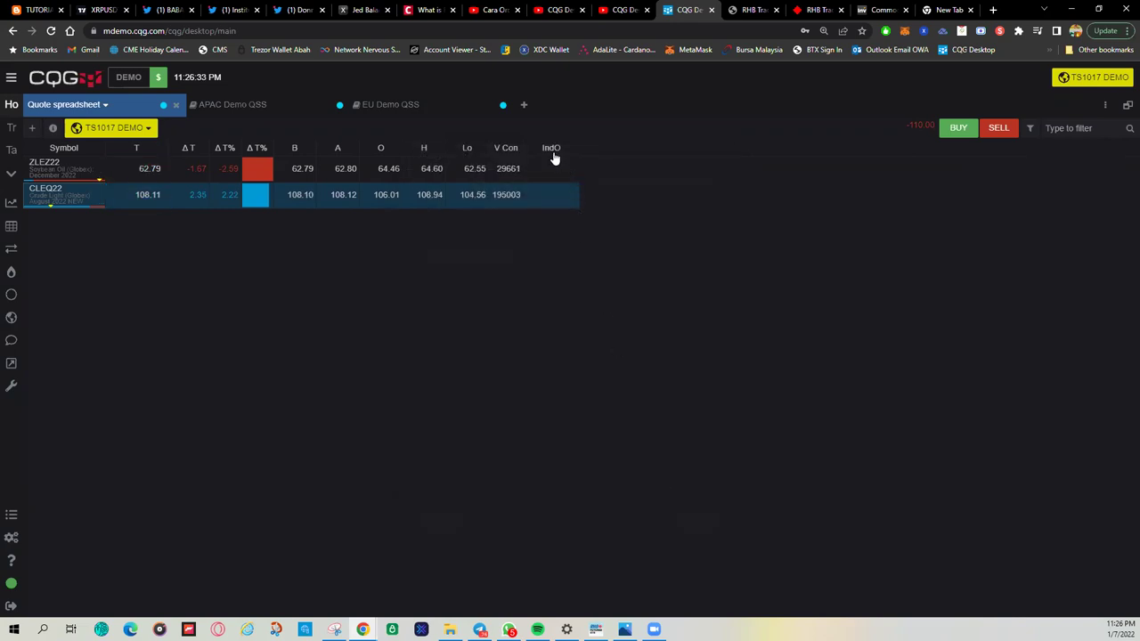
Move the IndO column directly after Symbol in the Quote spreadsheet, and restore the widget to its normal size.
click(1105, 106)
click(984, 147)
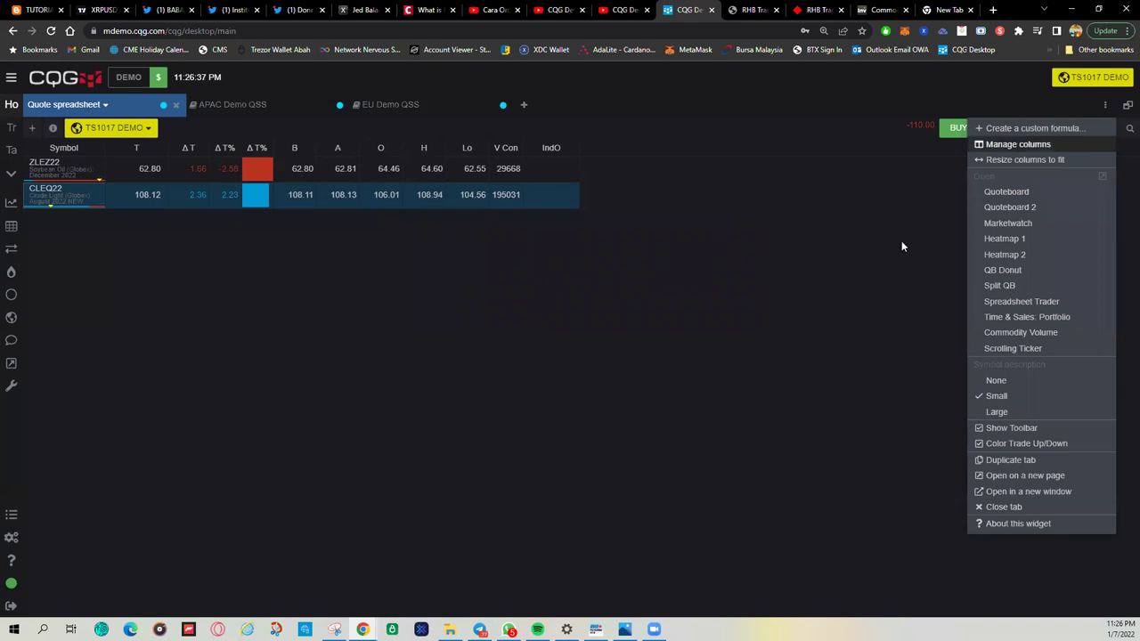
drag(595, 160, 764, 158)
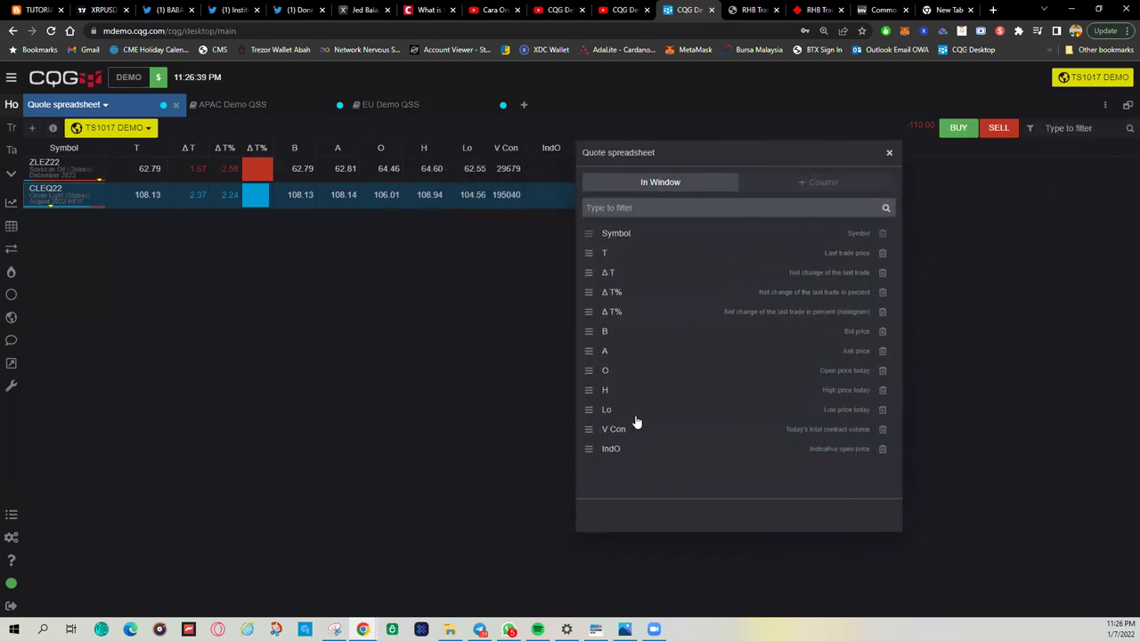
drag(596, 390, 596, 242)
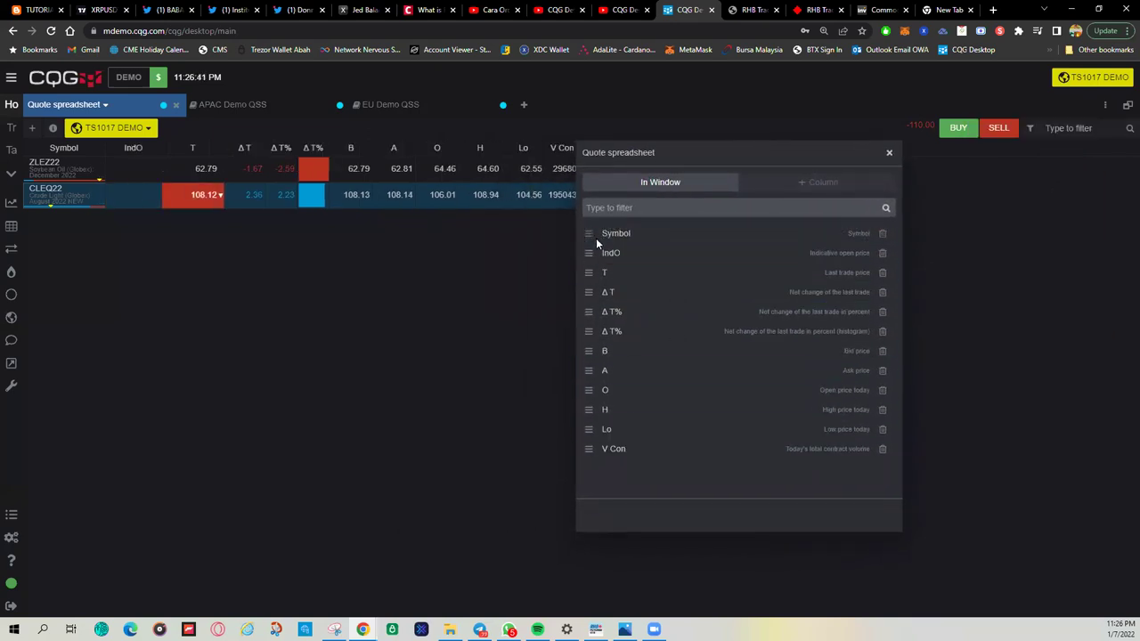
key(Escape)
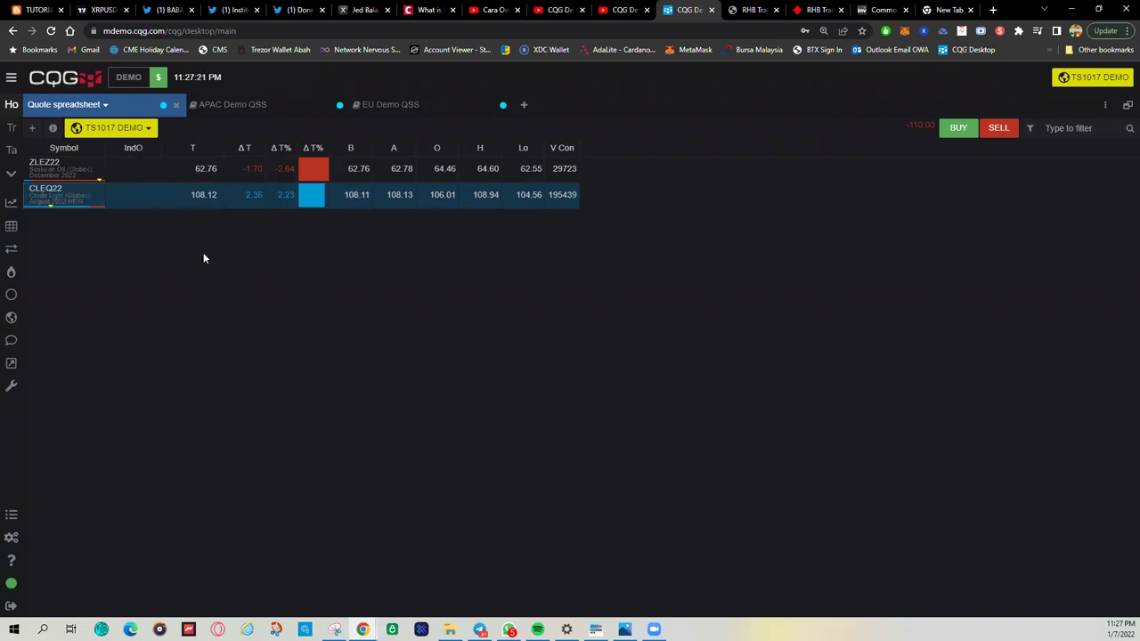
click(1127, 105)
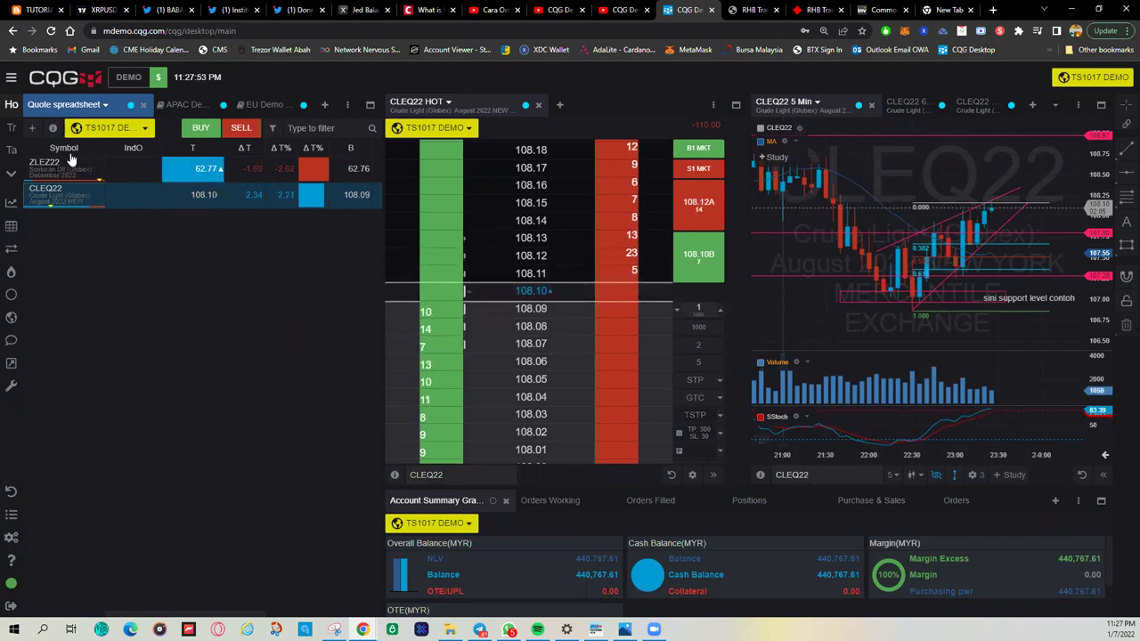
Search for the symbol CLE in the CLEQ22 order ticket and in the 5 Min chart, leaving both without choosing a result.
click(455, 474)
text(CLE)
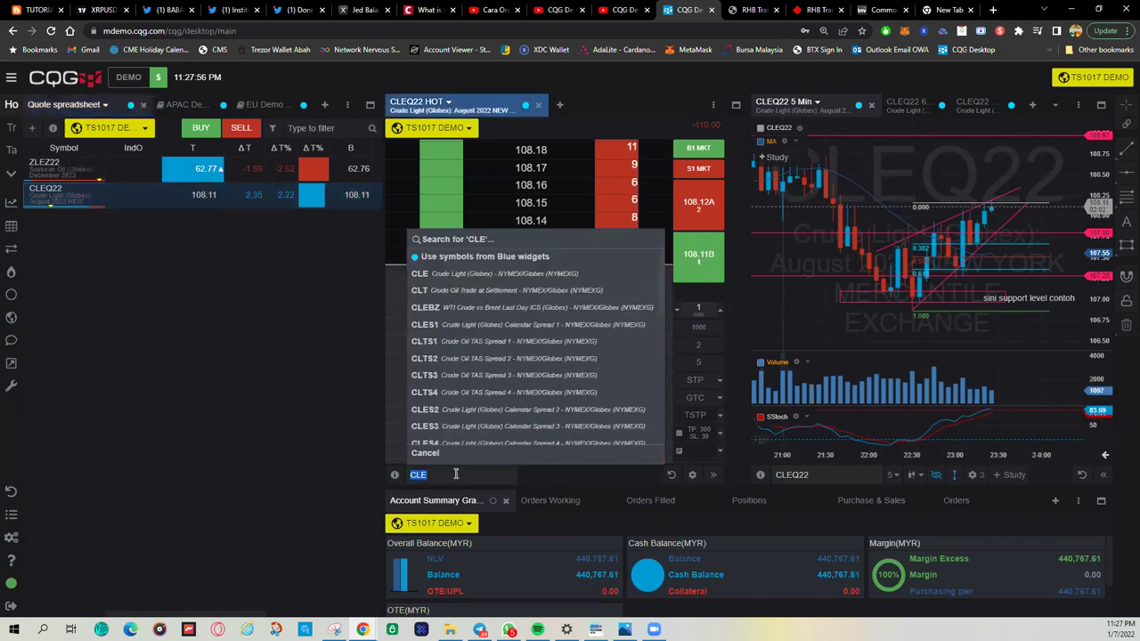
click(827, 474)
text(CLE)
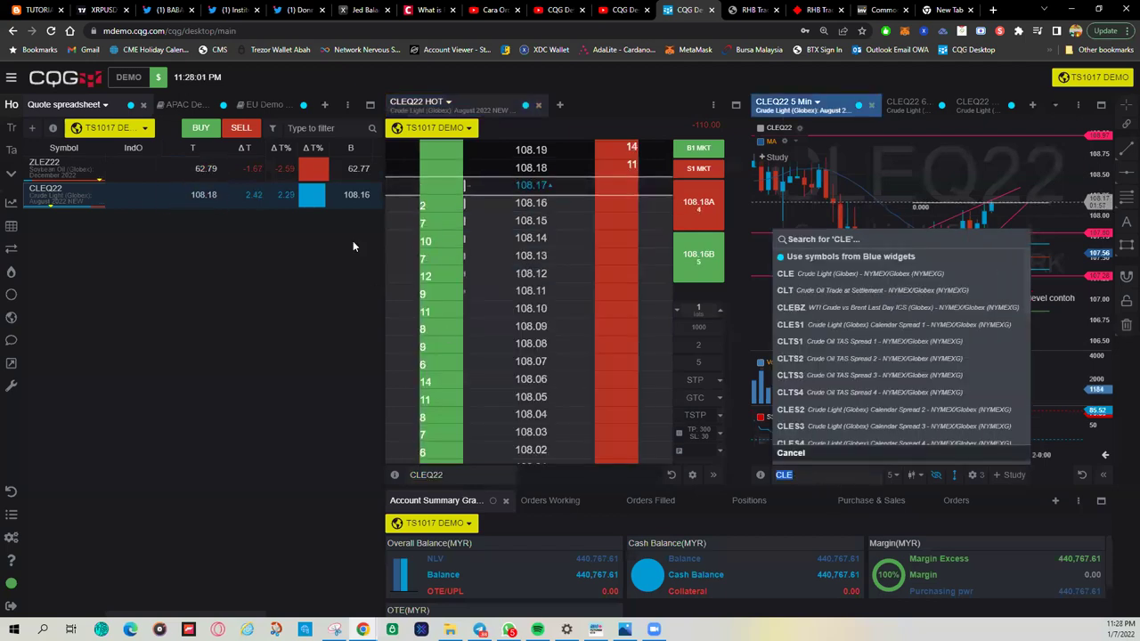
key(Escape)
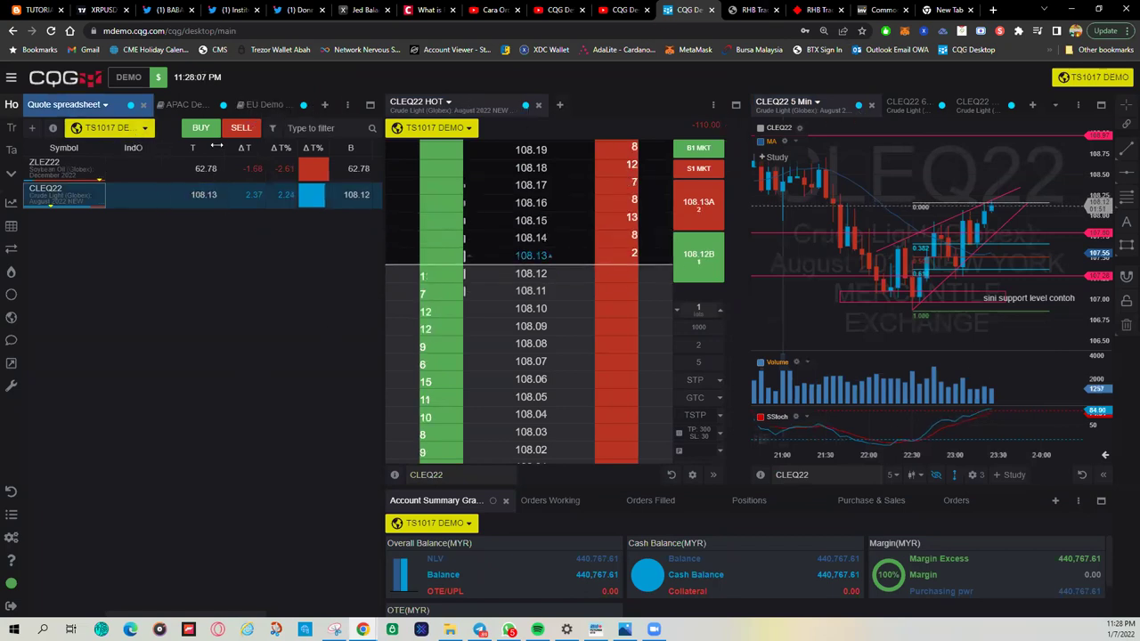
Switch the linked order ticket and chart to ZLEZ22 from the Quote spreadsheet, and return them to CLEQ22.
click(49, 169)
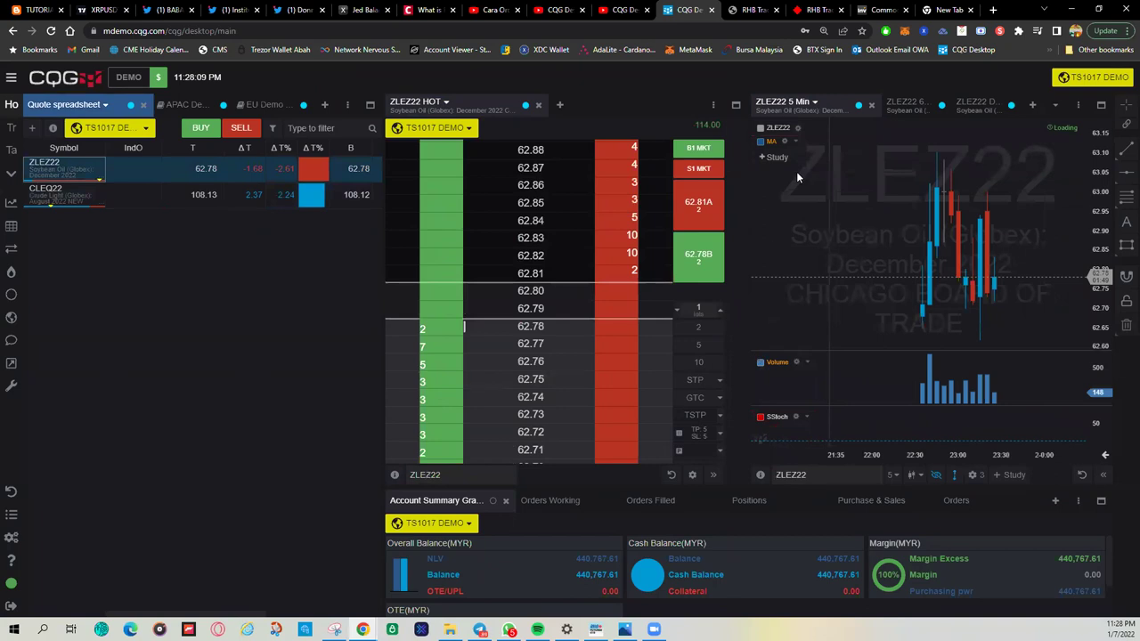
click(40, 193)
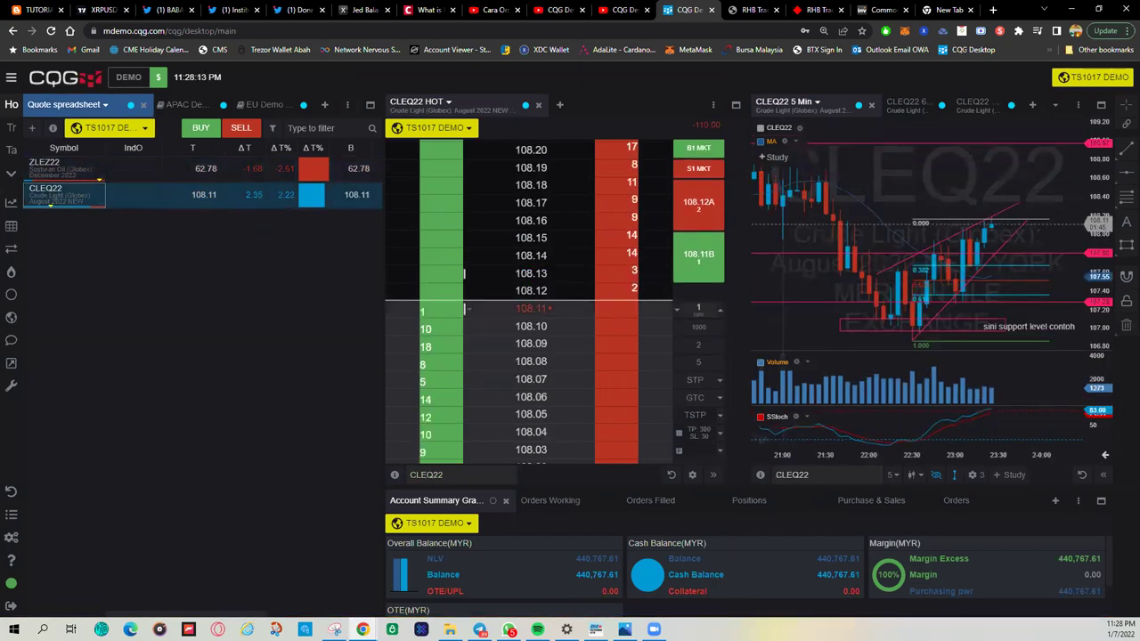
Show the full list of pages and view the Trading, Tablet 1, Markets by Region and Home 4K 2018 layouts.
click(10, 77)
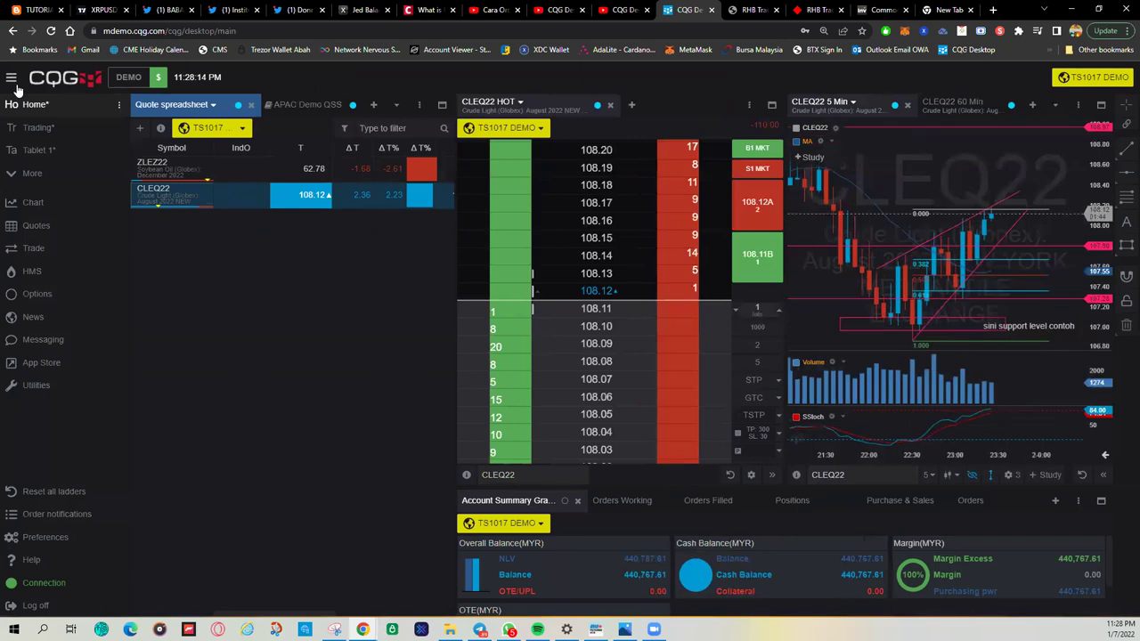
click(19, 172)
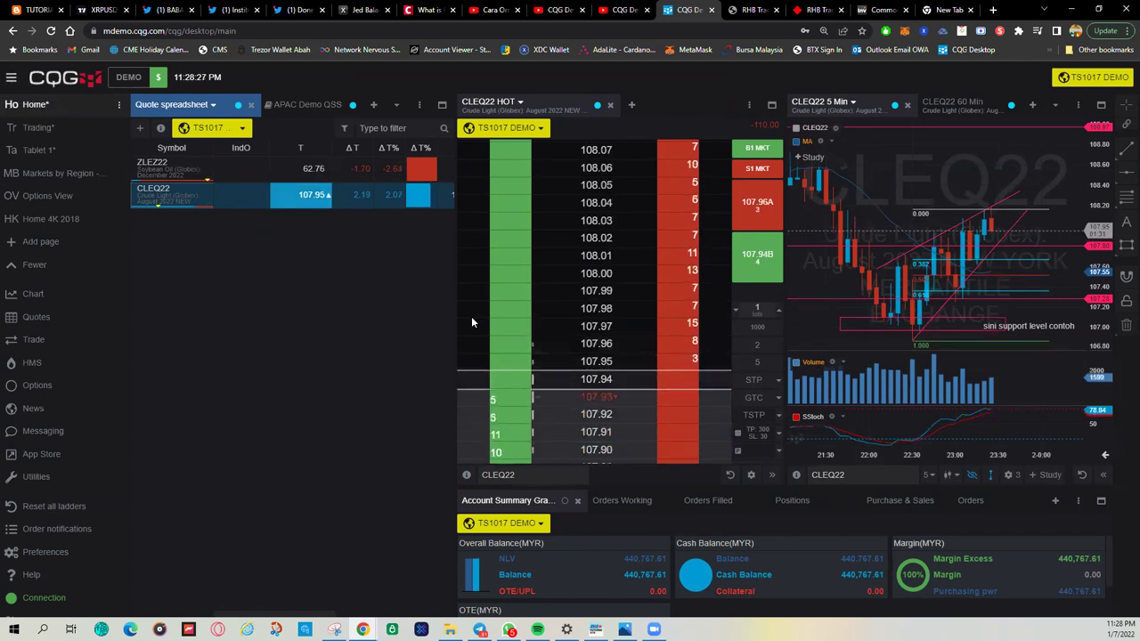
click(38, 127)
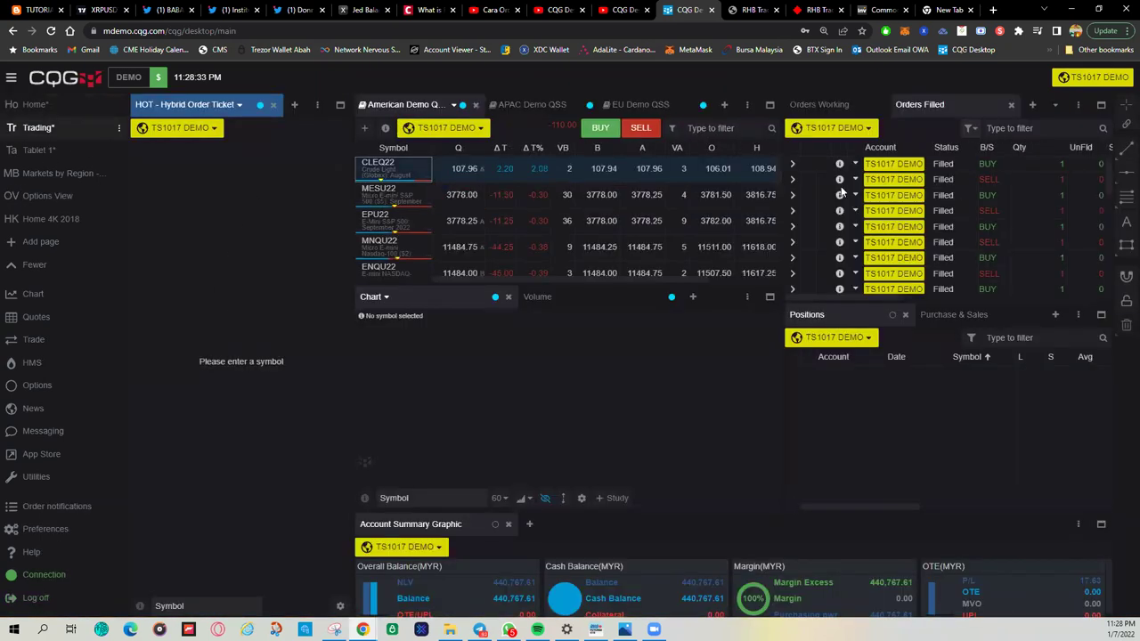
click(56, 151)
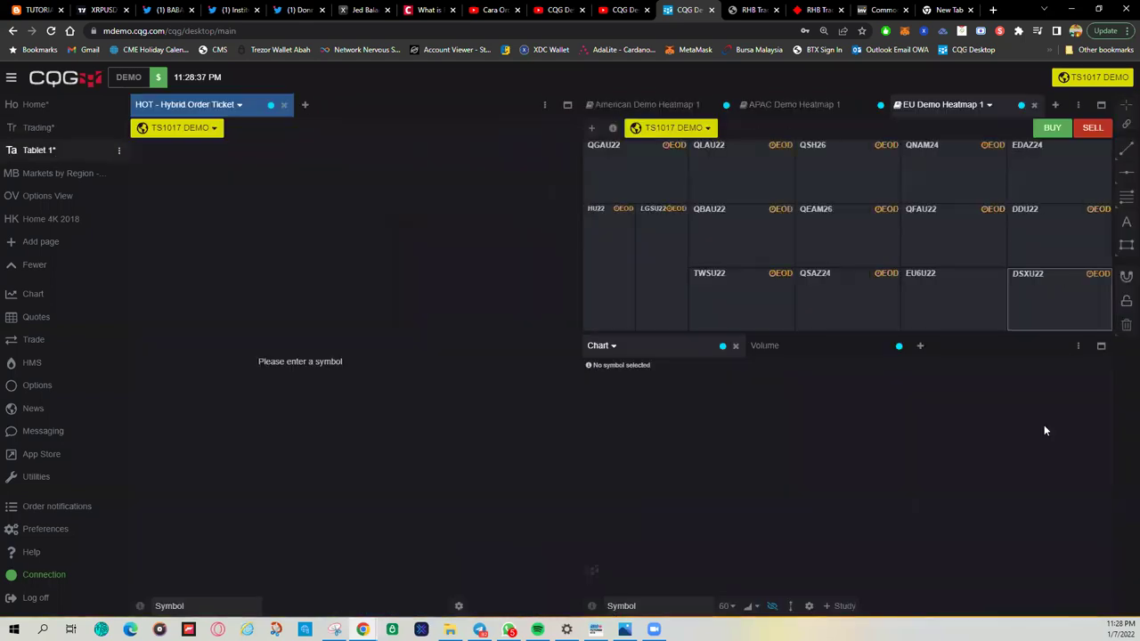
click(59, 185)
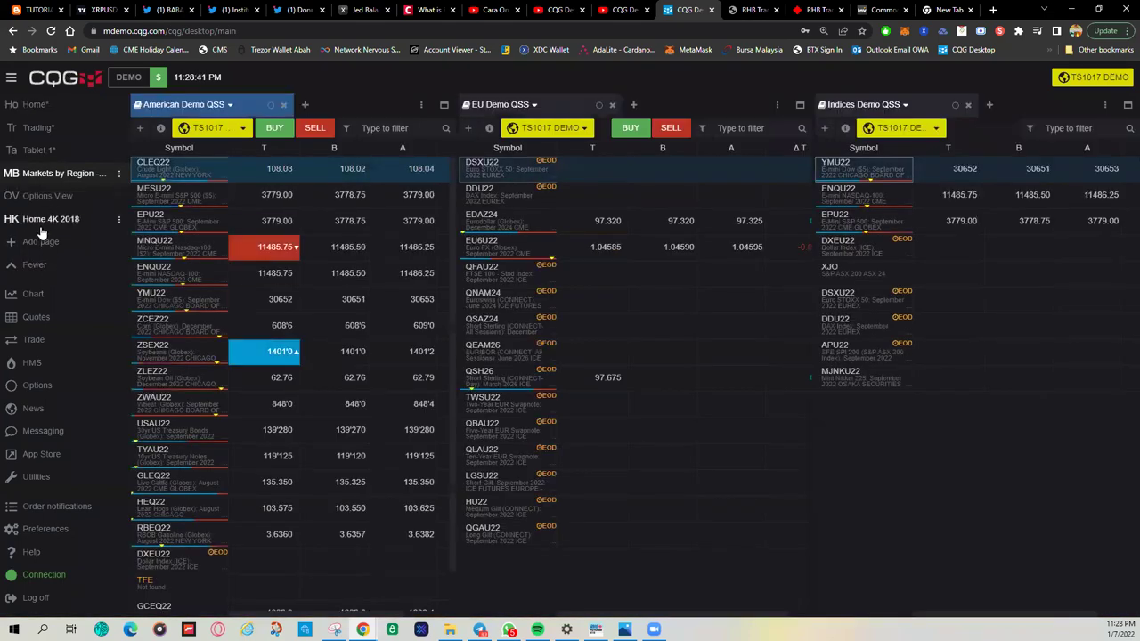
click(45, 221)
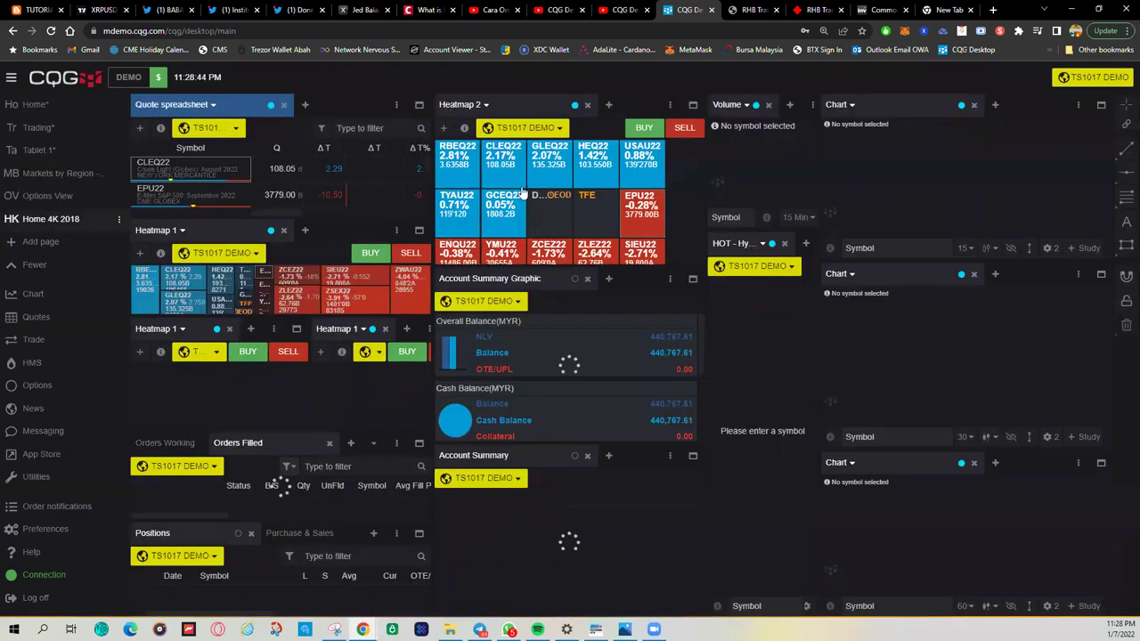
Return to the Home page, collapse the page list, and add the symbol MPOU22 to the Quote spreadsheet.
click(39, 108)
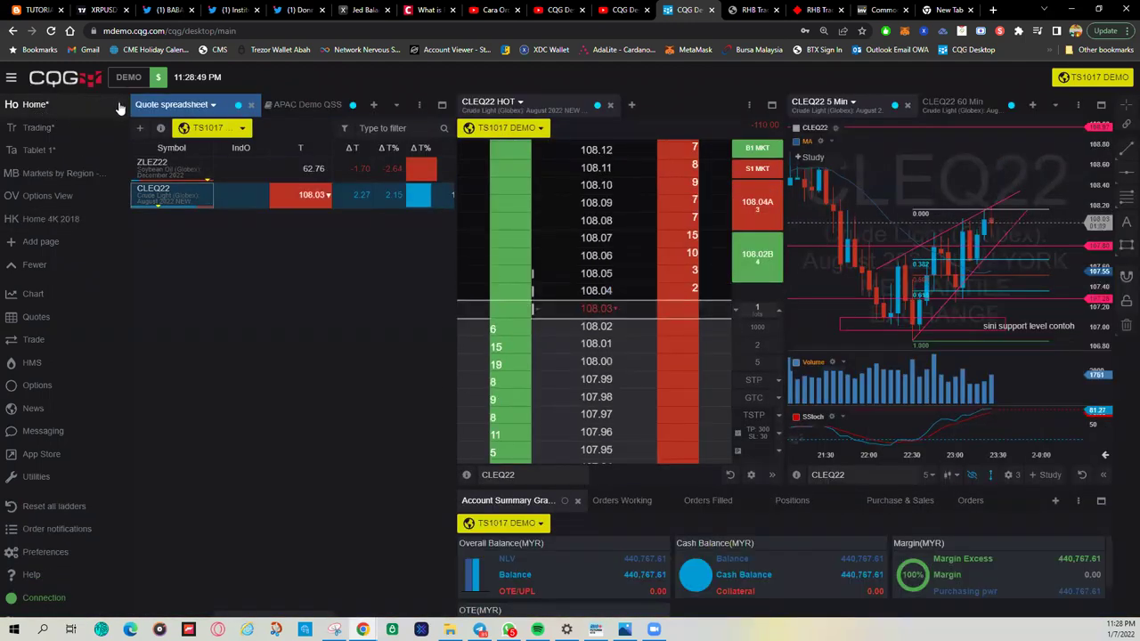
click(12, 78)
click(41, 141)
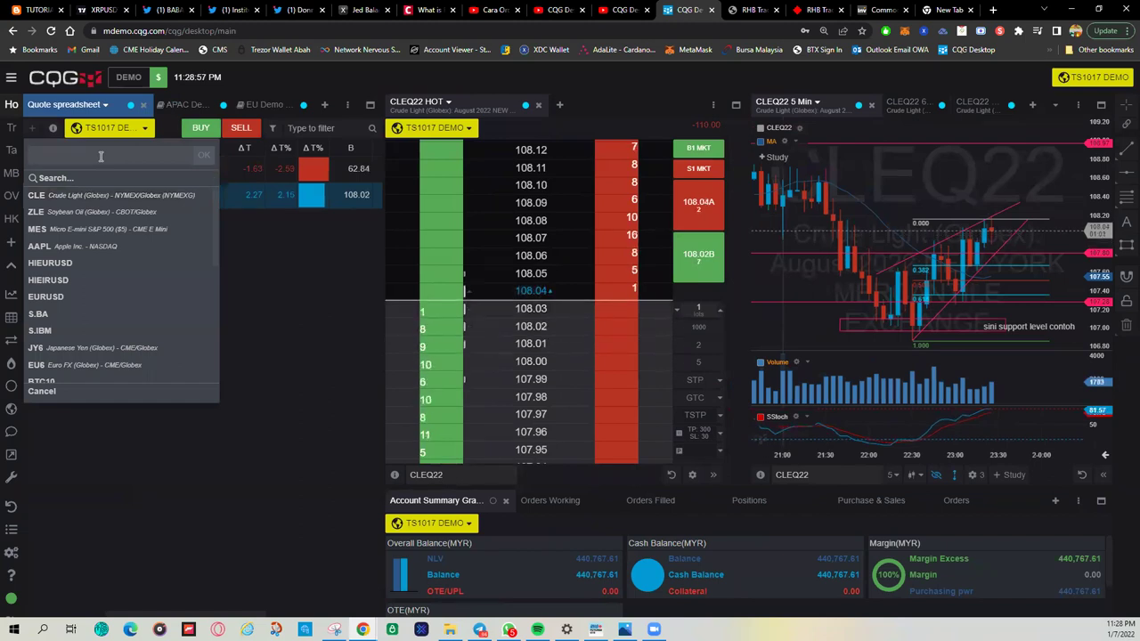
text(MPO)
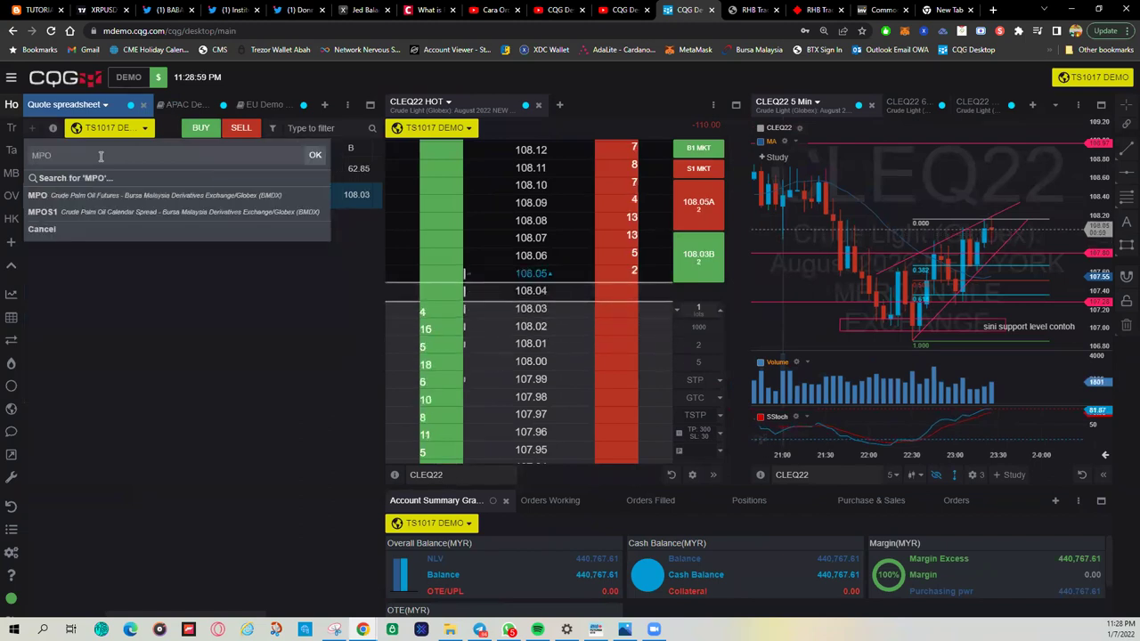
text(U)
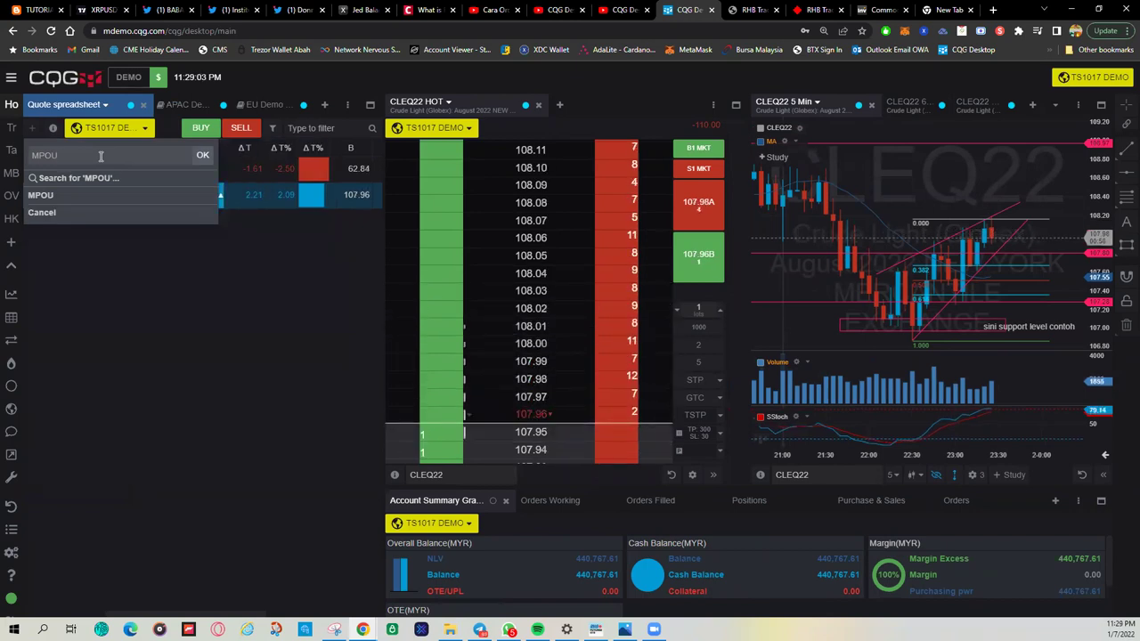
text(22)
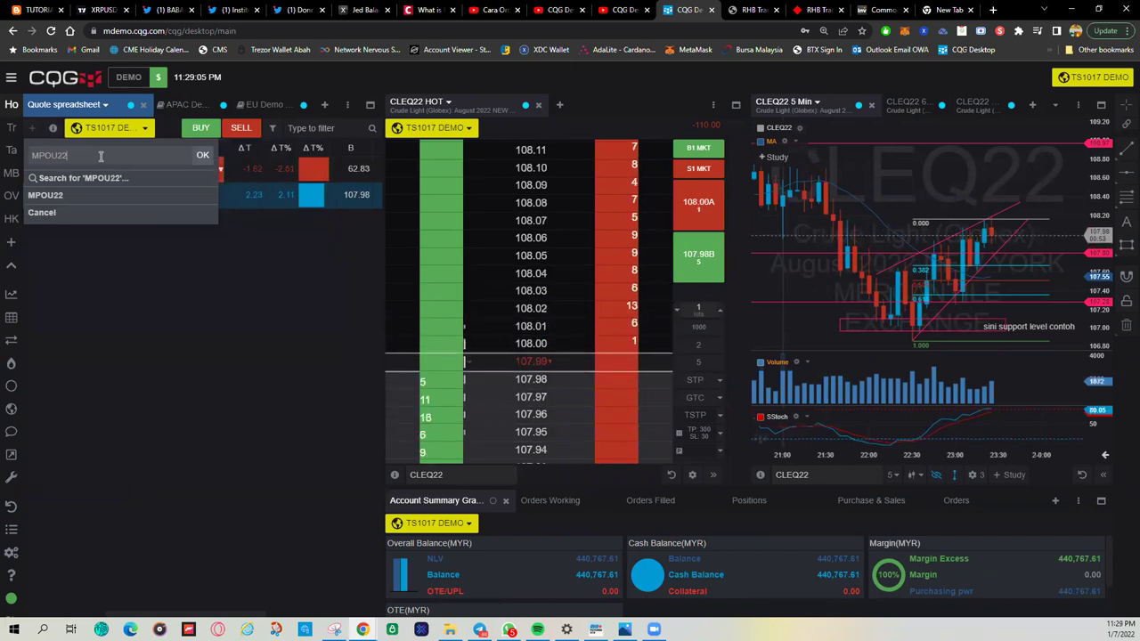
click(202, 156)
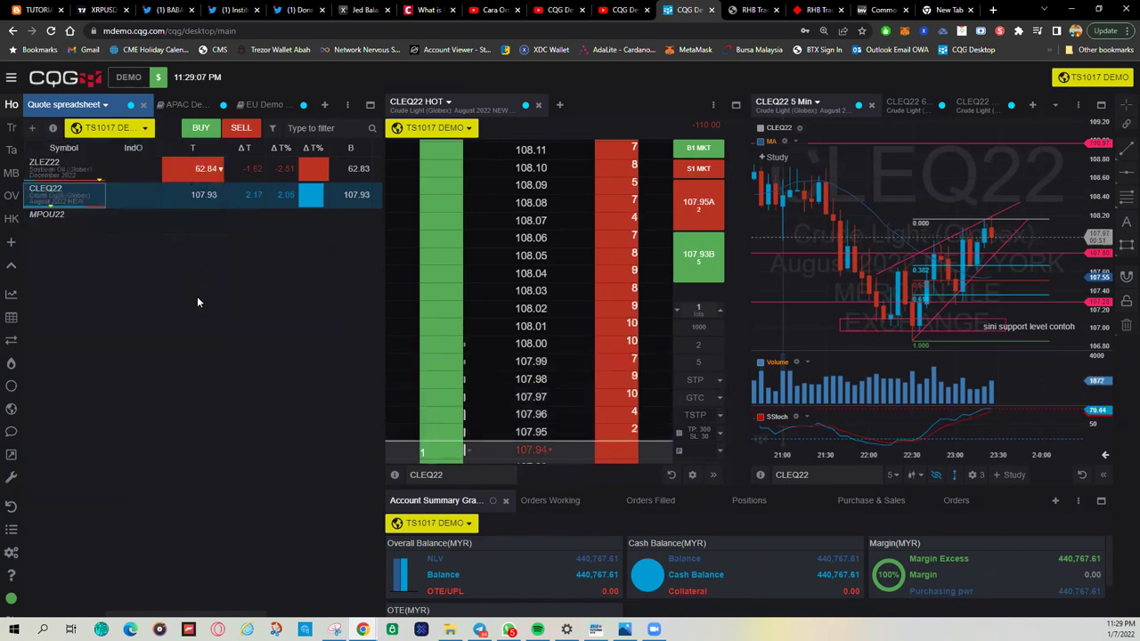
Load MPOU22 into the linked order ticket and chart from the Quote spreadsheet, and show its row options without choosing one.
mouse_move(55, 230)
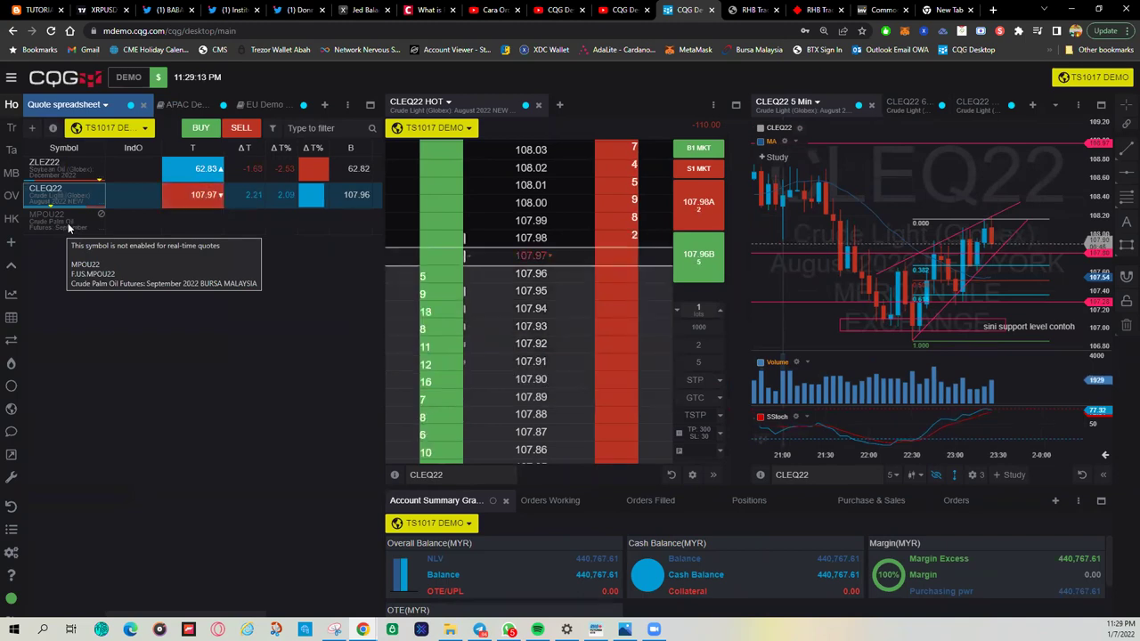
click(67, 223)
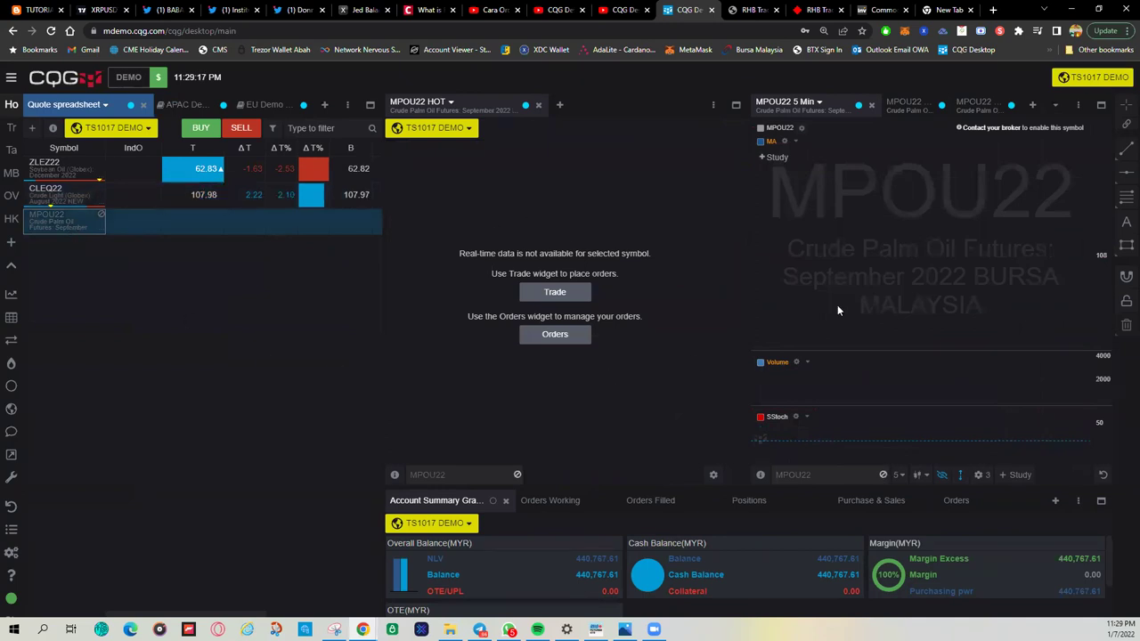
right_click(59, 221)
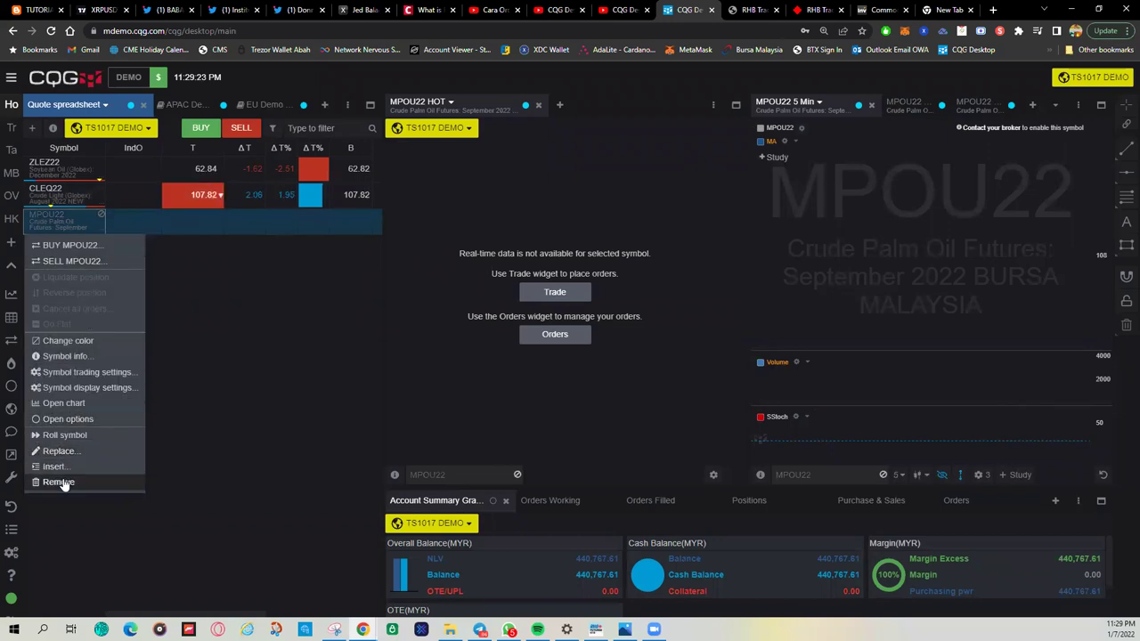
click(242, 257)
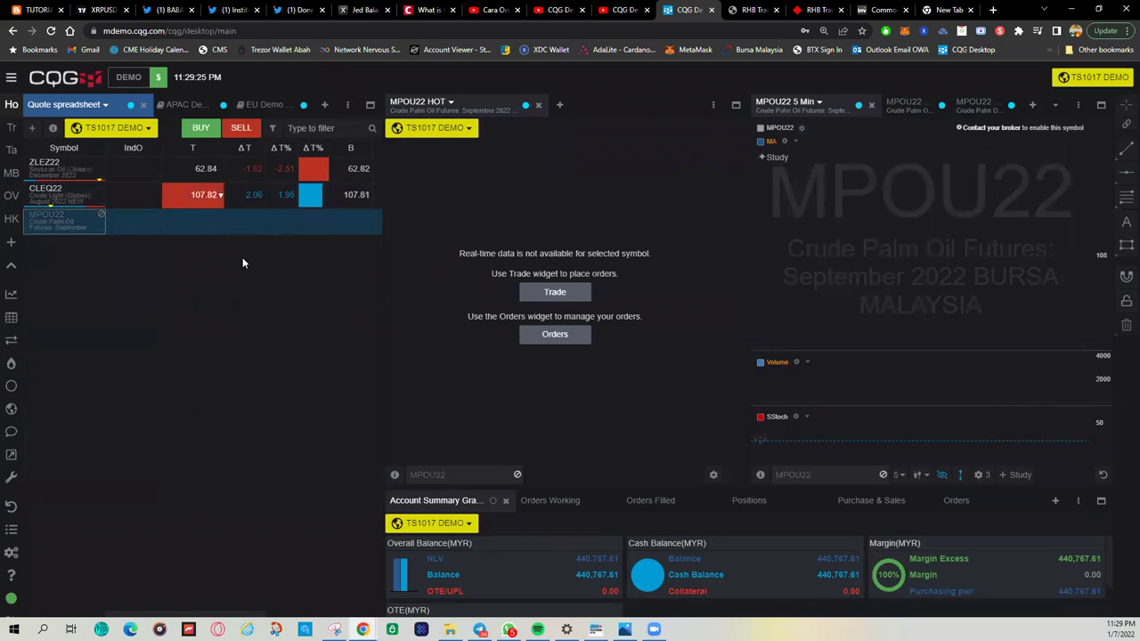
click(324, 105)
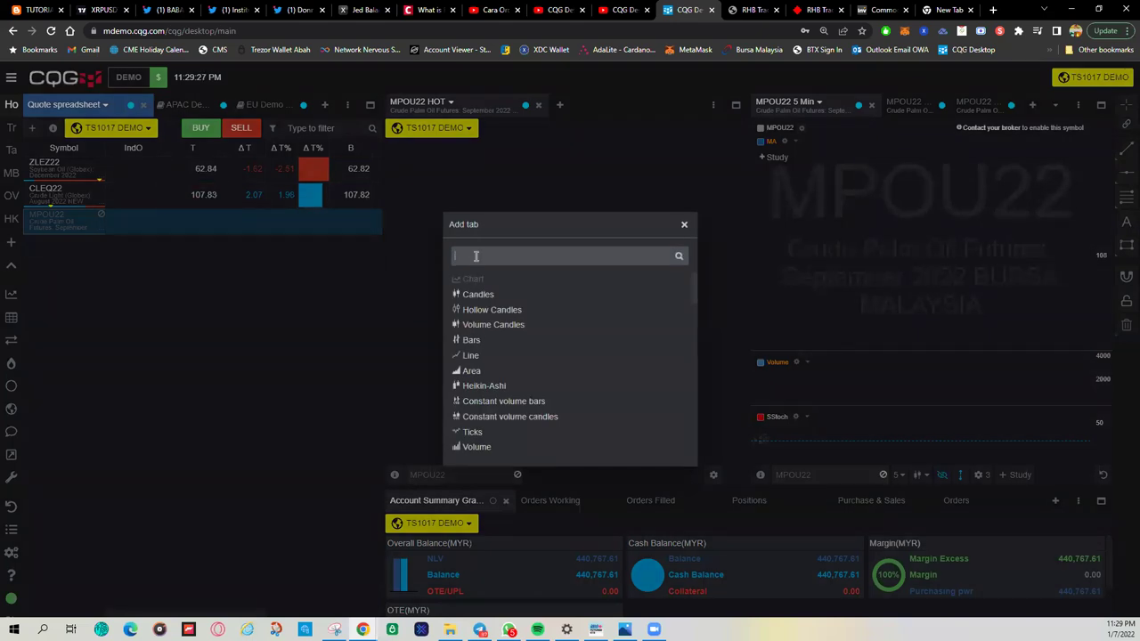
text(MP)
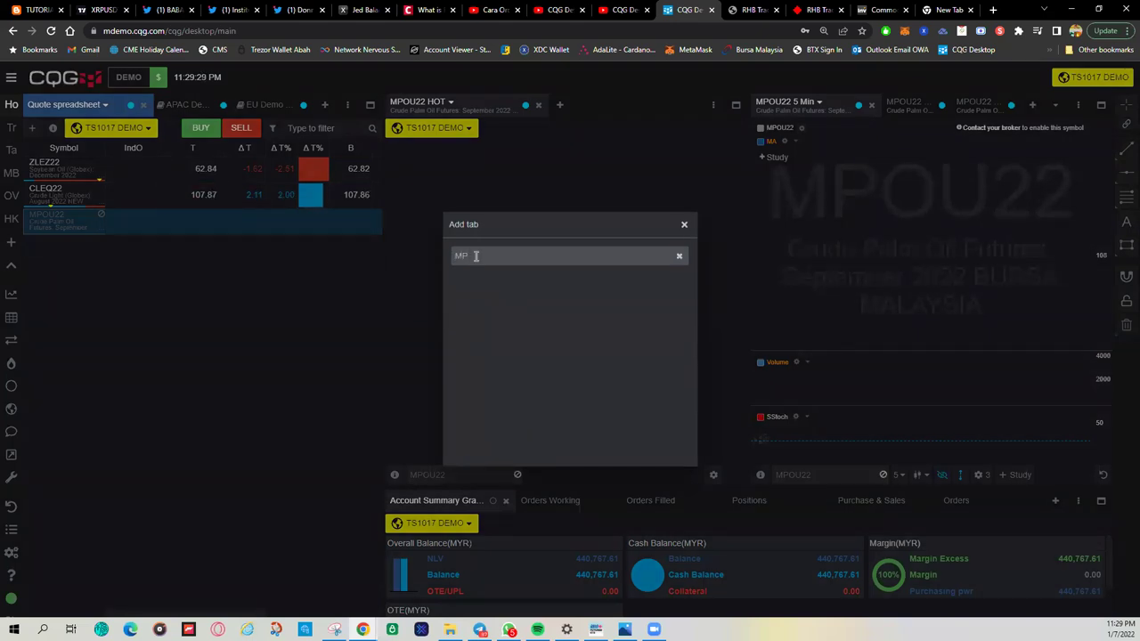
text(O)
key(BackSpace)
text(OX22)
click(684, 224)
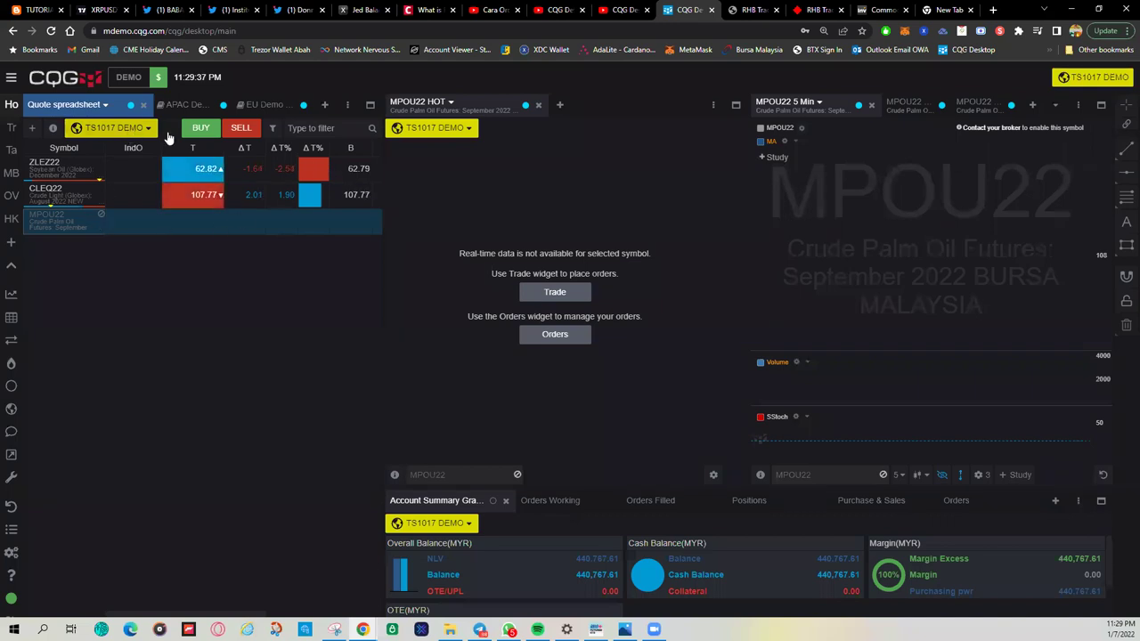
click(32, 128)
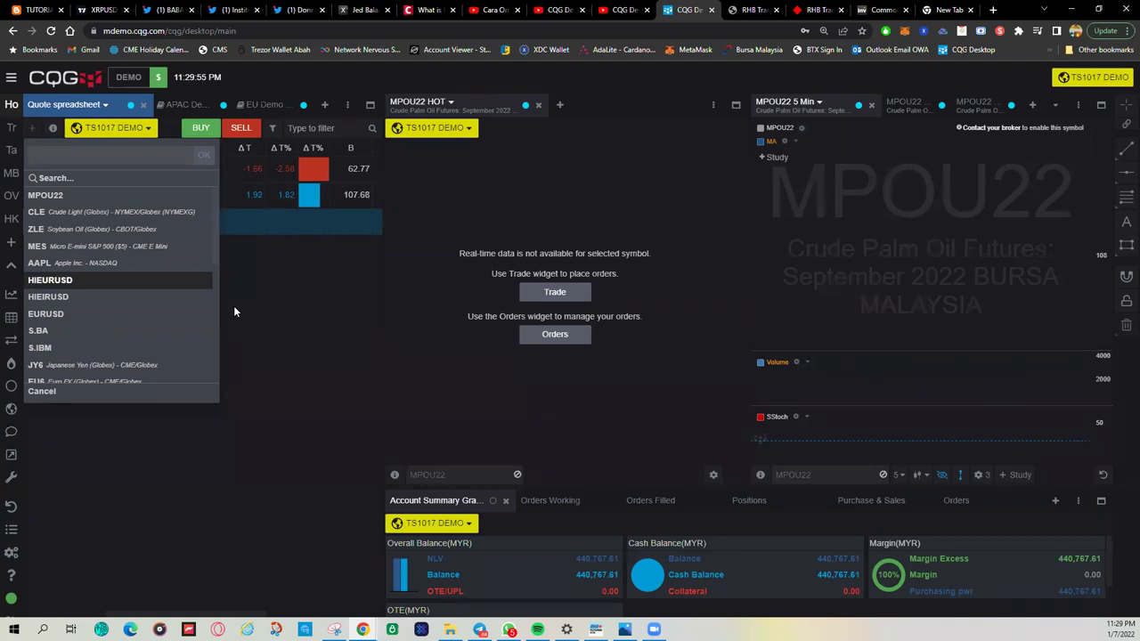
click(257, 285)
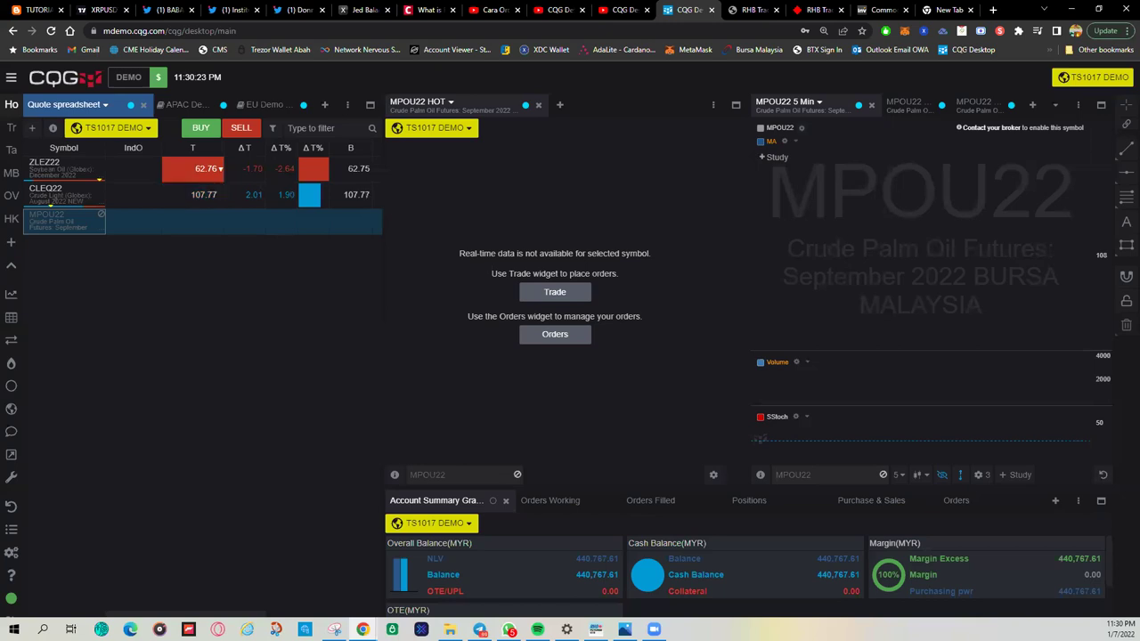
Switch to RHB Futures GTS to view its quote, order and account windows, and return to CQG Desktop.
click(624, 629)
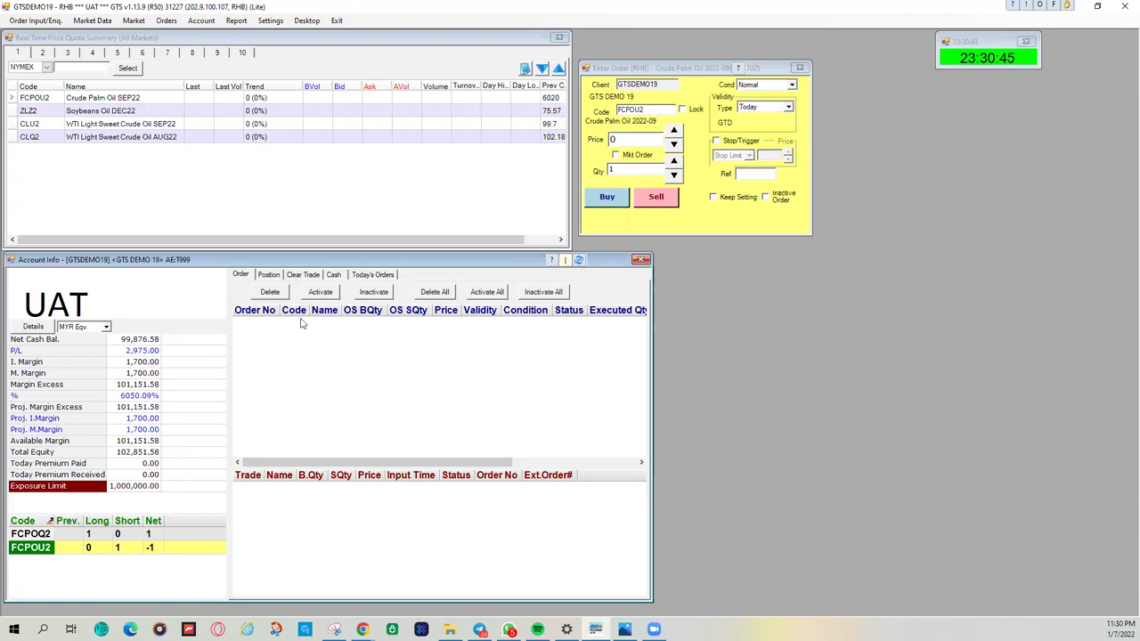
click(362, 630)
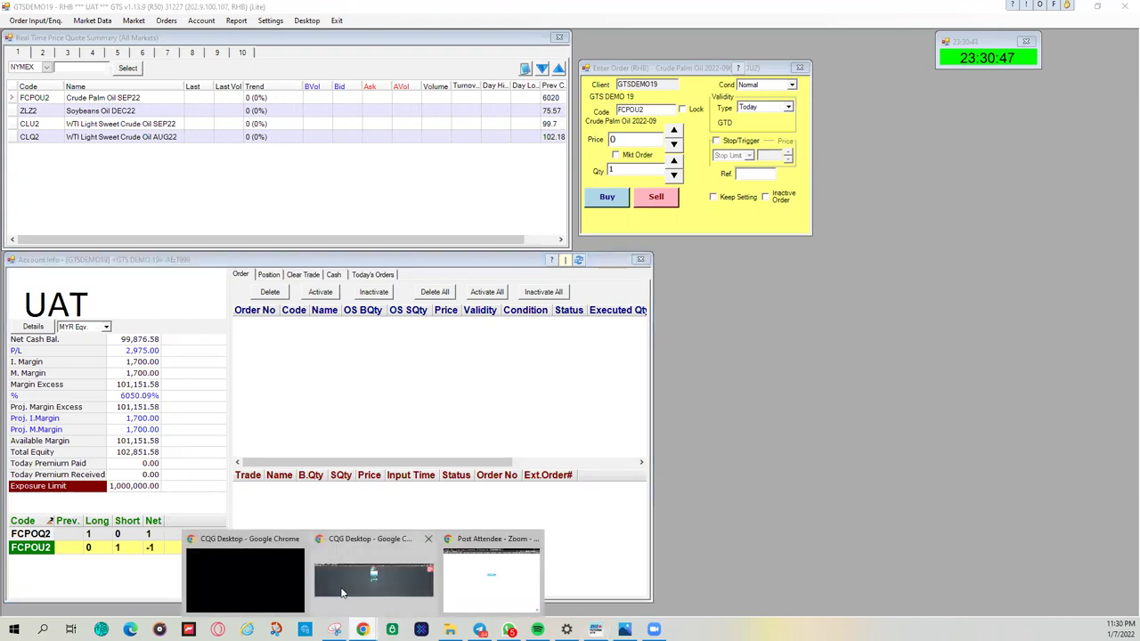
click(268, 579)
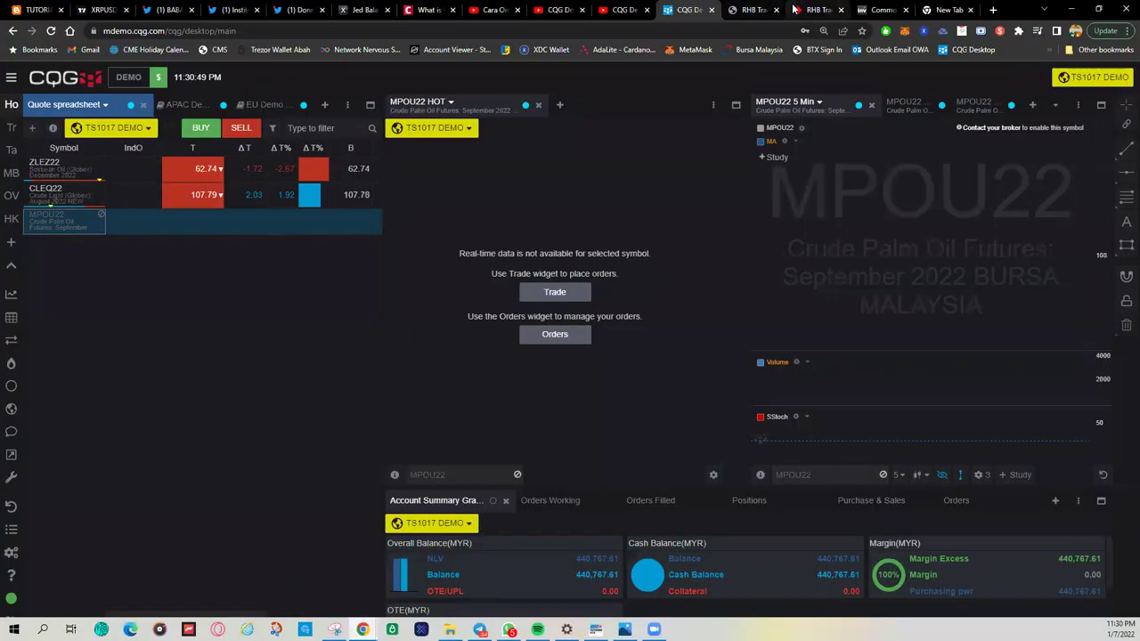
Switch to the open YouTube pages and browse the channel's uploaded videos for palm oil and CQG Desktop tutorials.
click(549, 12)
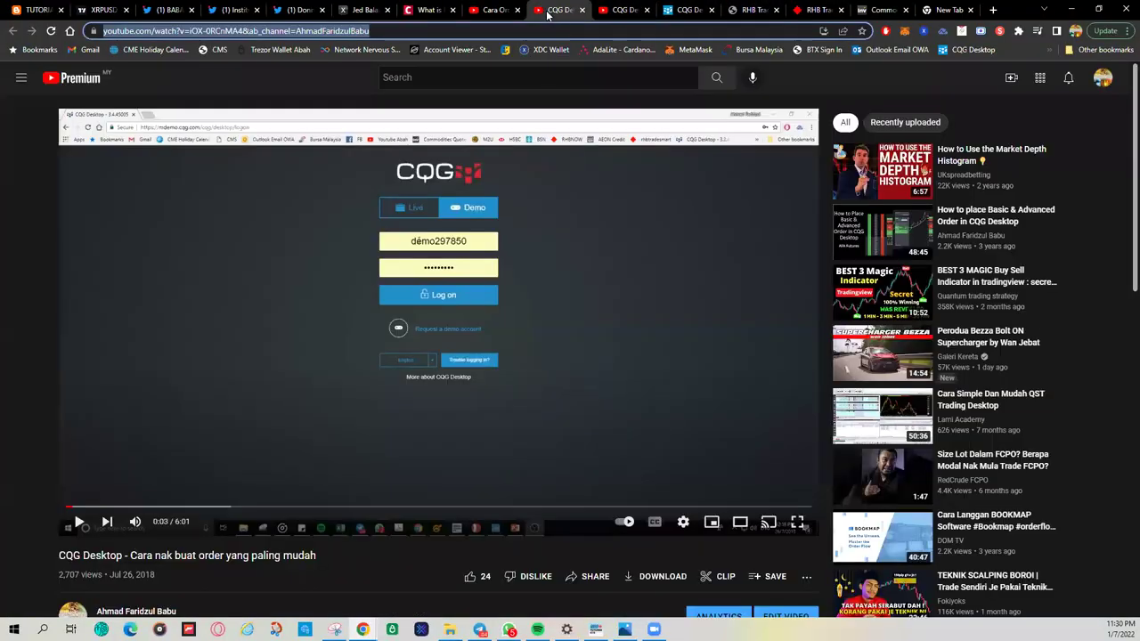
click(495, 10)
click(624, 10)
click(512, 10)
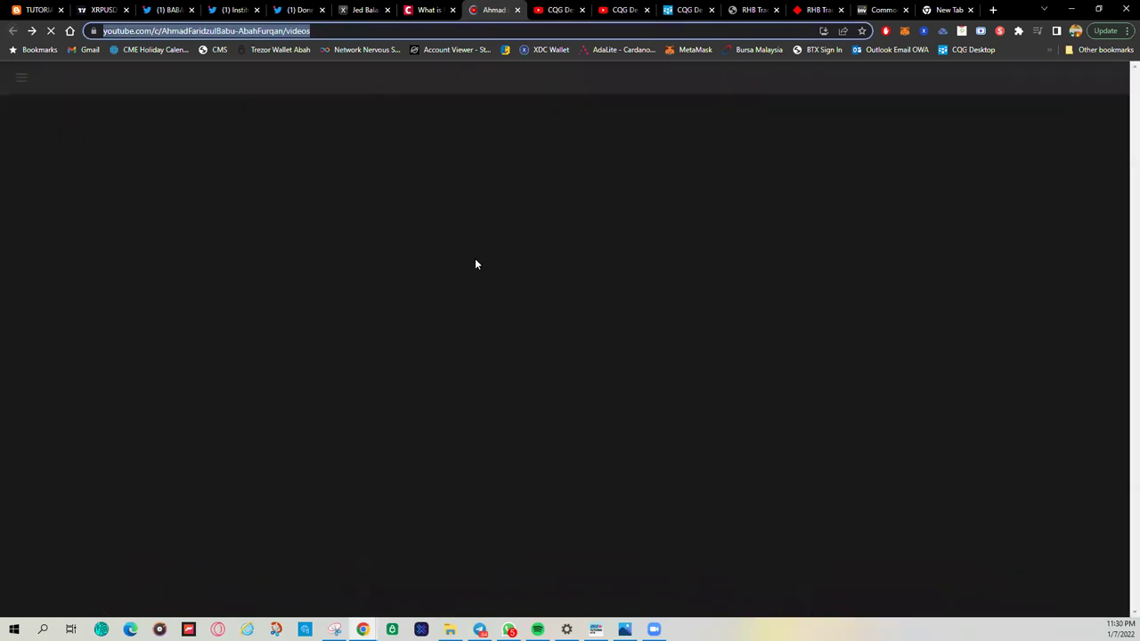
scroll(522, 305, down, 5)
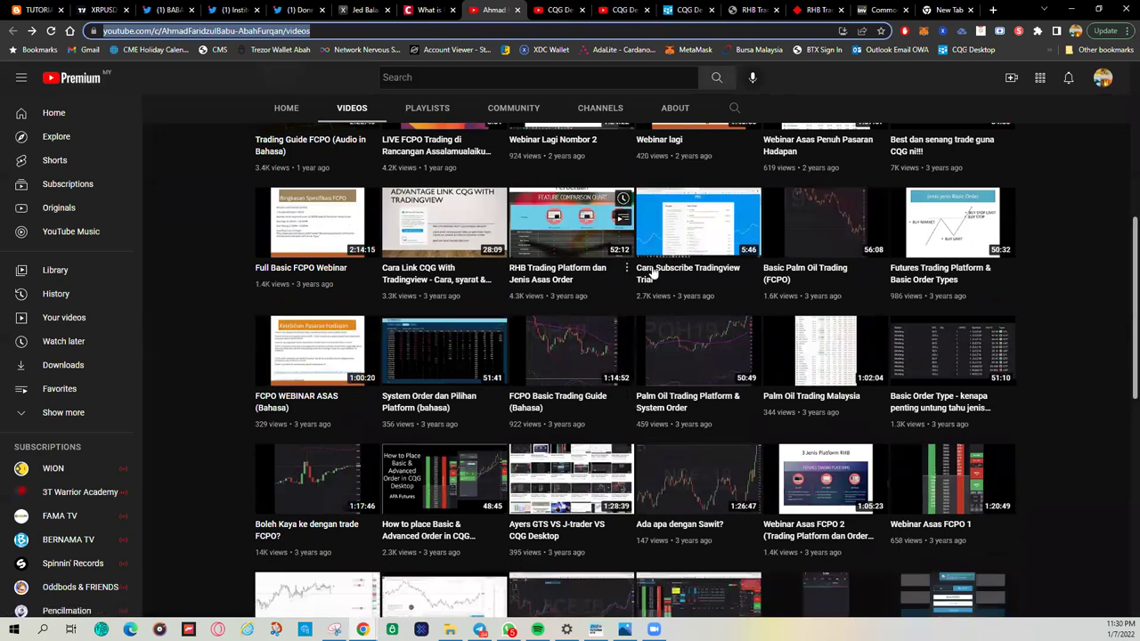
scroll(856, 357, down, 2)
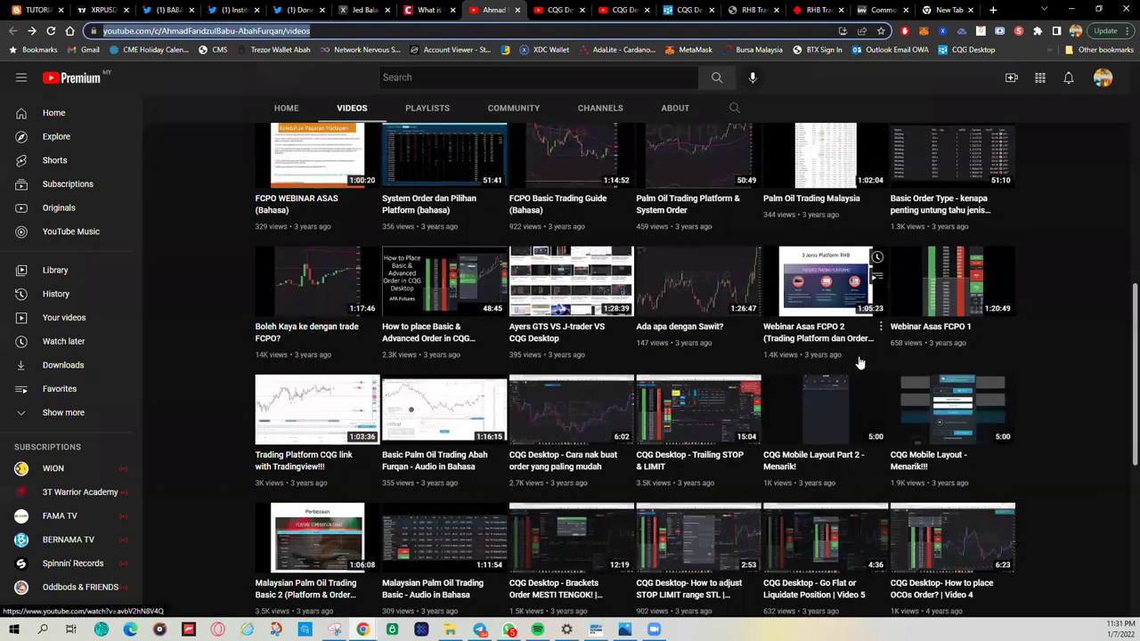
scroll(859, 361, down, 1)
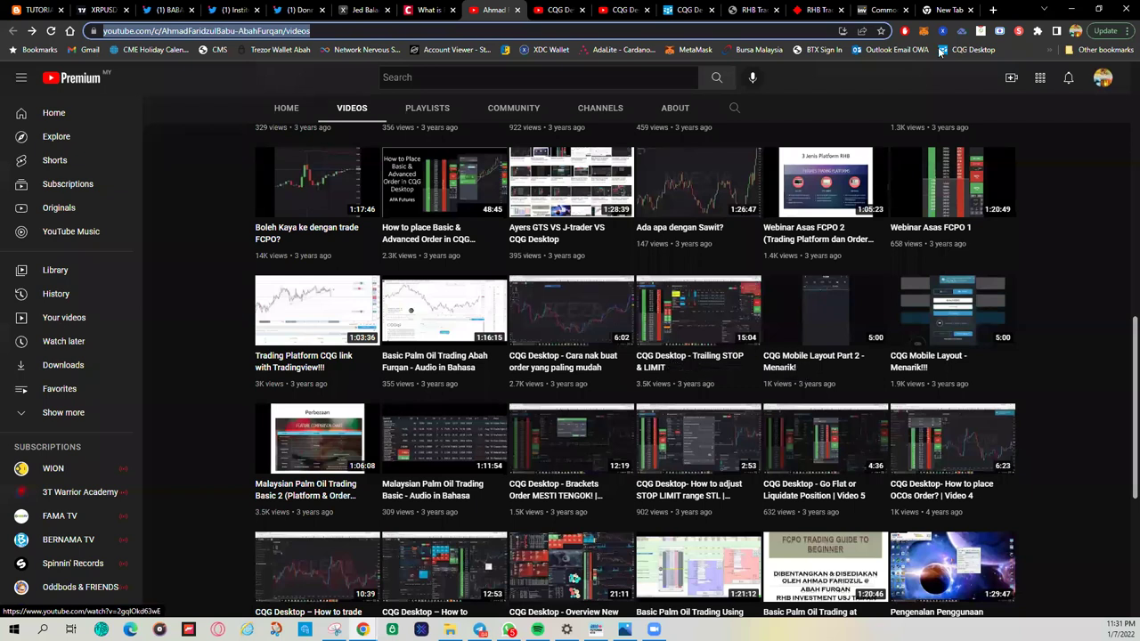
Return to CQG Desktop, load ZLEZ22 into the linked order ticket and chart, and show the Orders Working list.
click(697, 11)
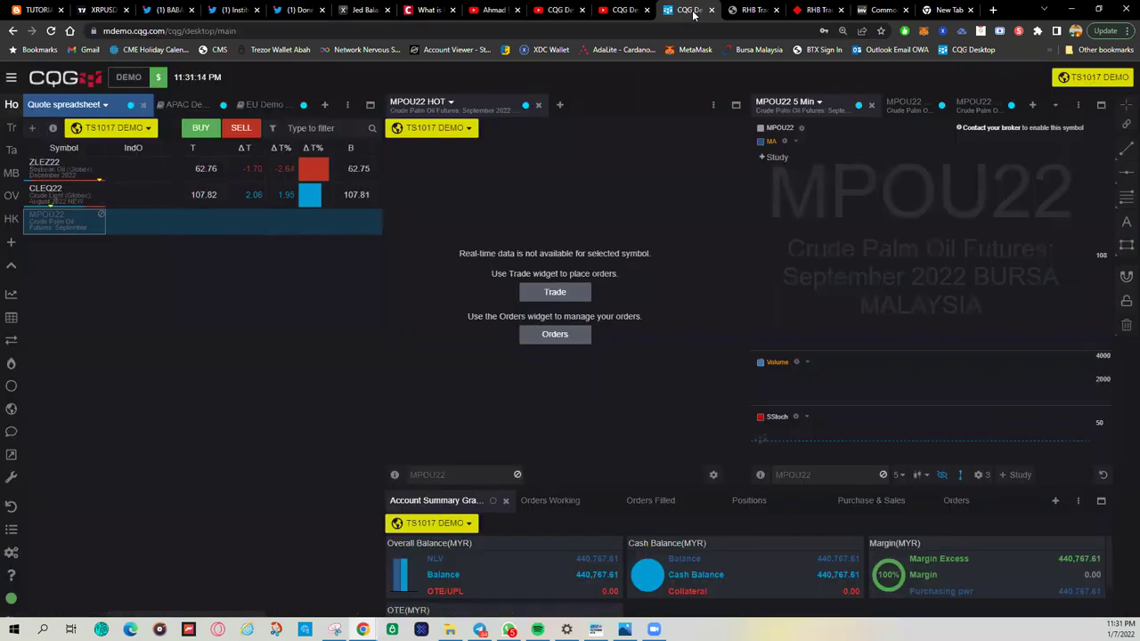
click(63, 170)
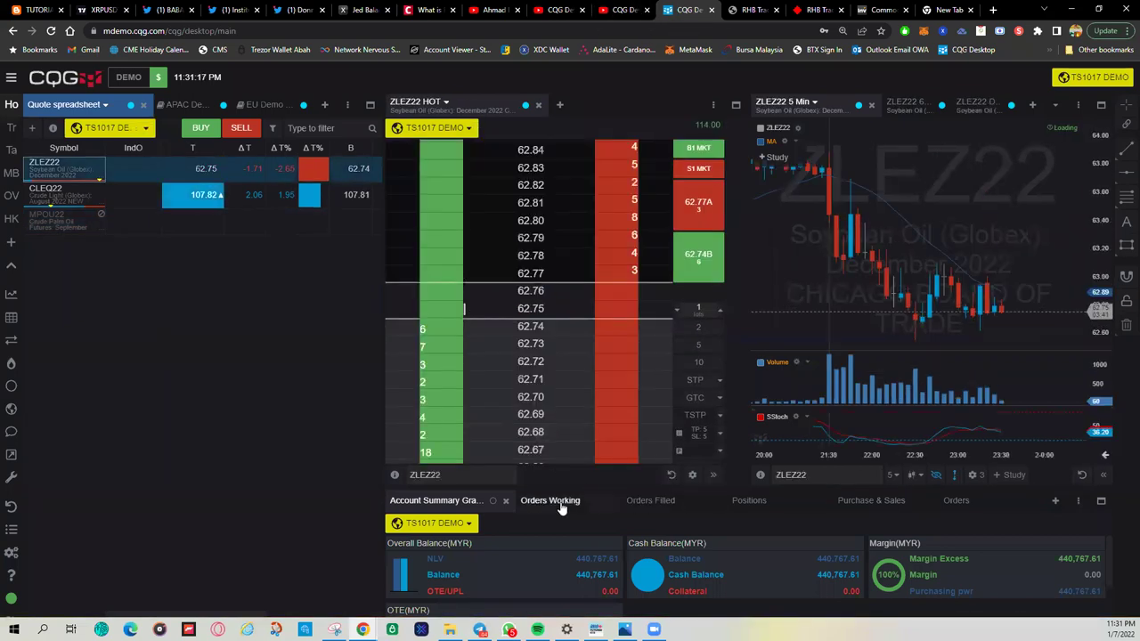
click(550, 500)
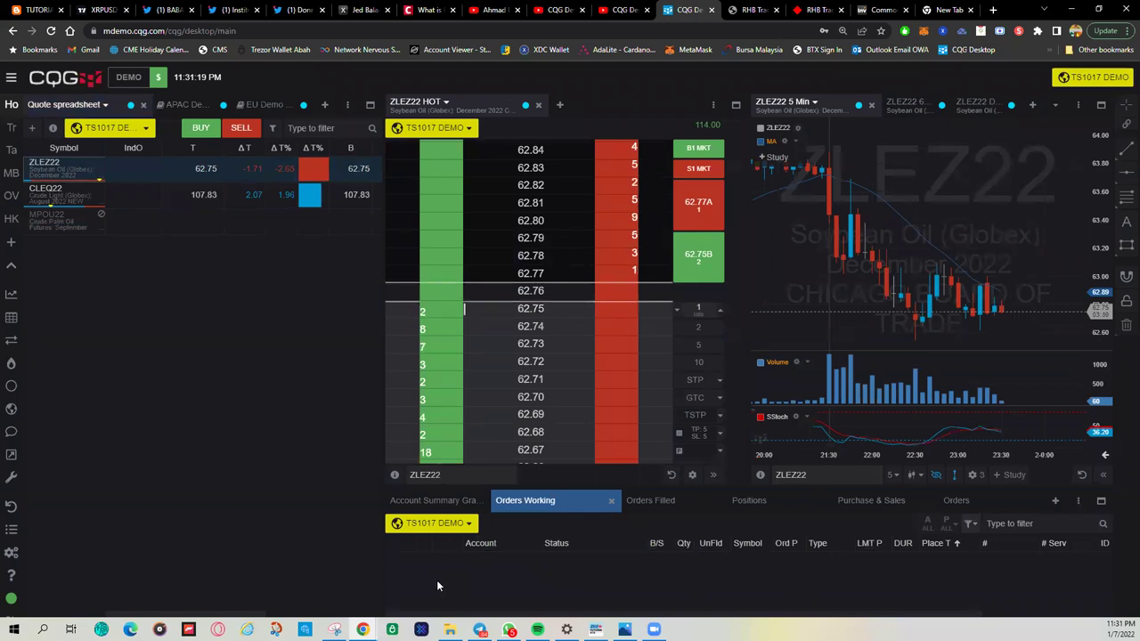